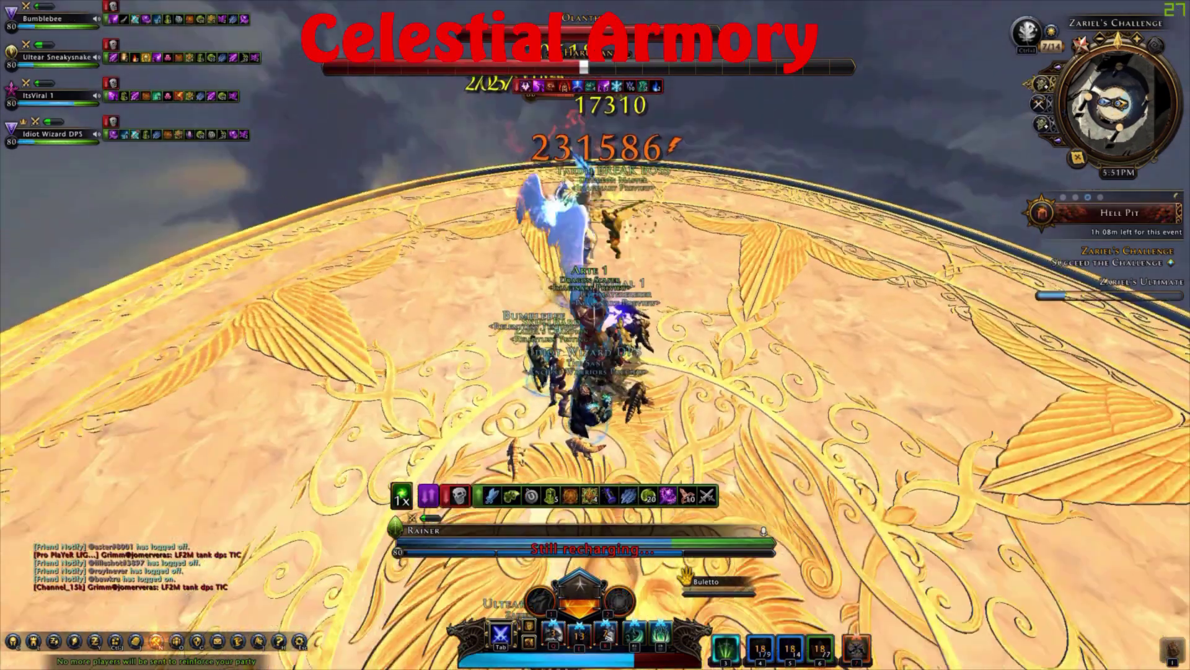
# Step: Fight Haruman on the golden platform with the character's combat powers
pyautogui.press('7')
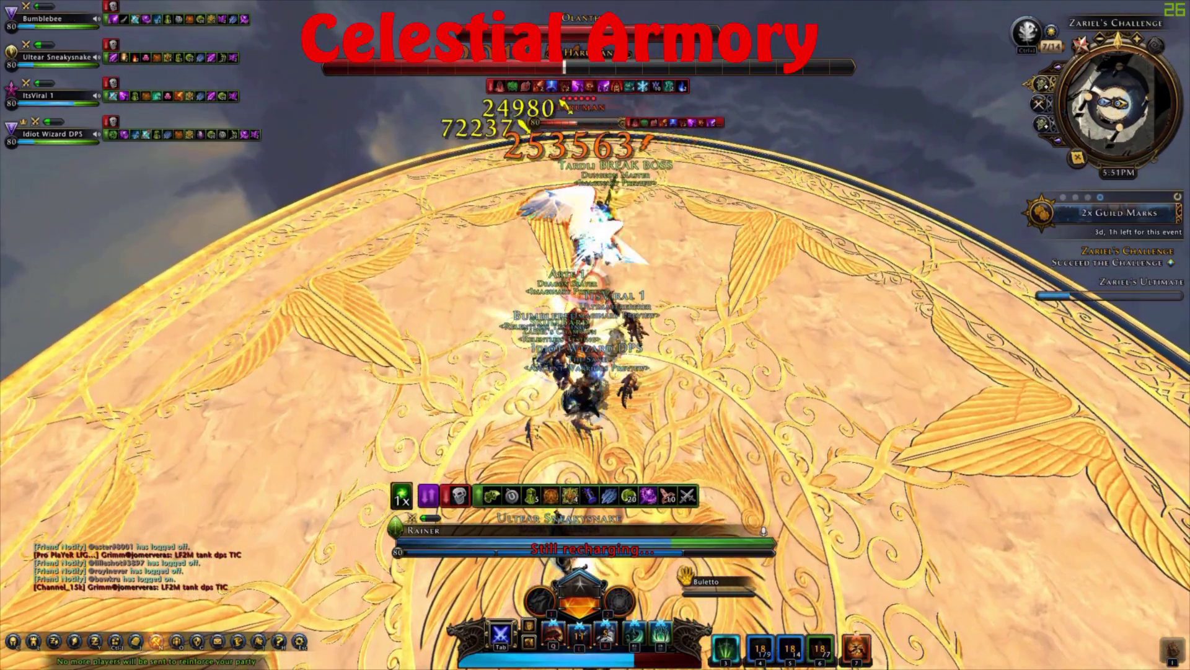
pyautogui.press('q')
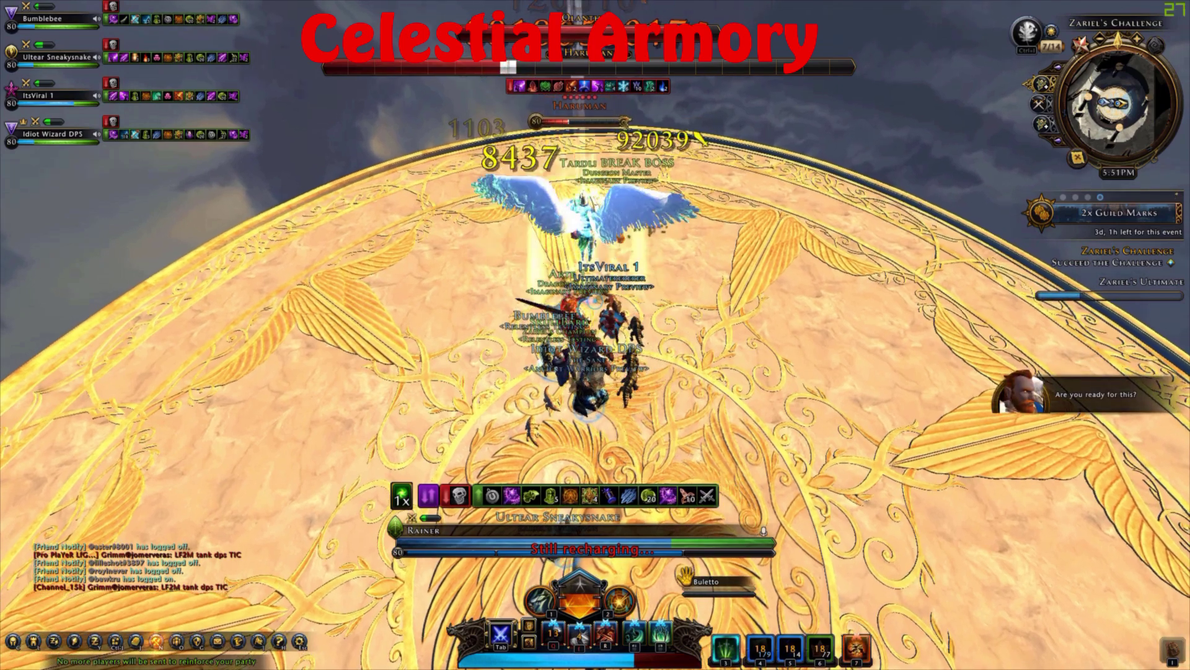
pyautogui.press('7')
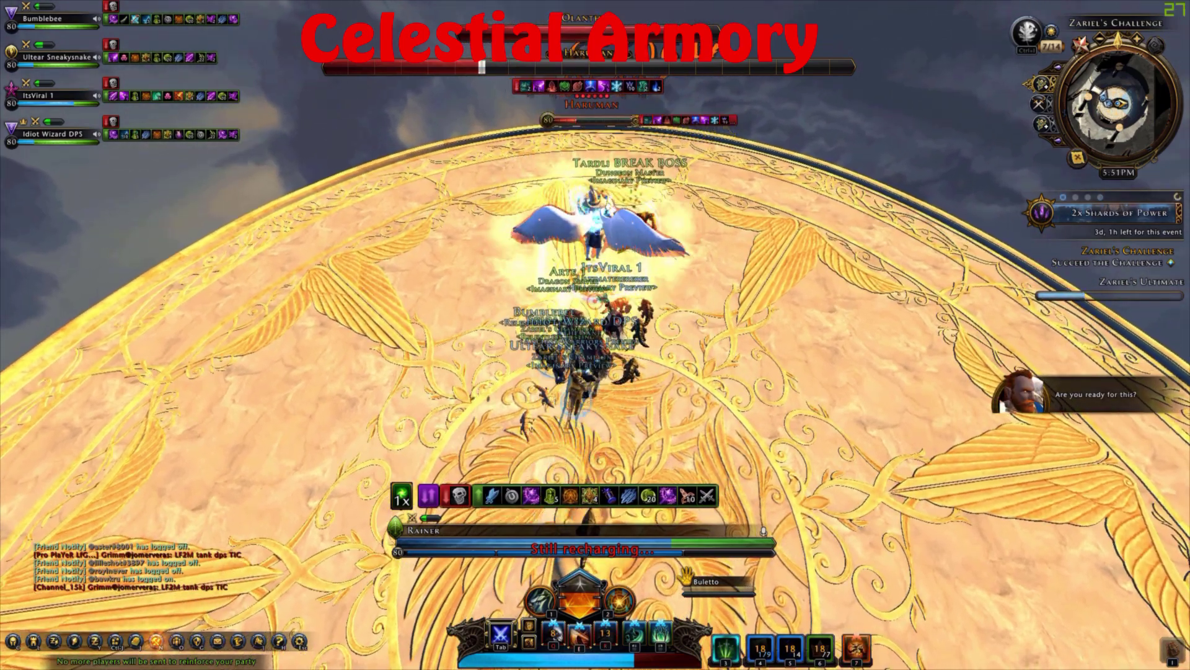
pyautogui.press('q')
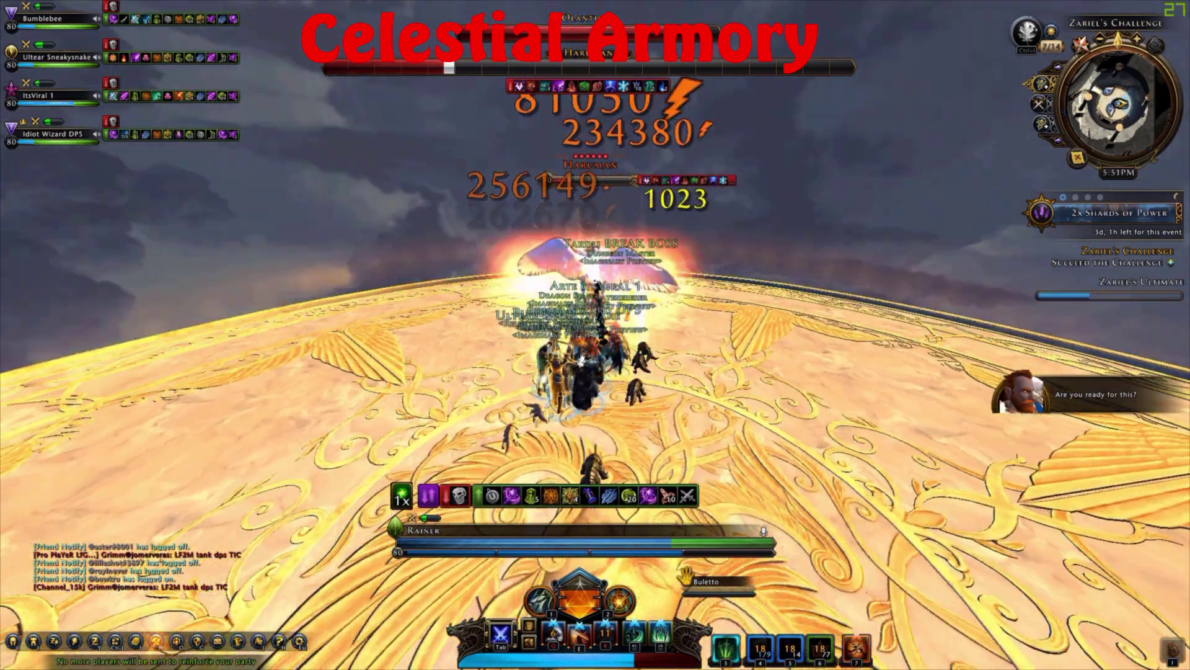
pyautogui.press('e')
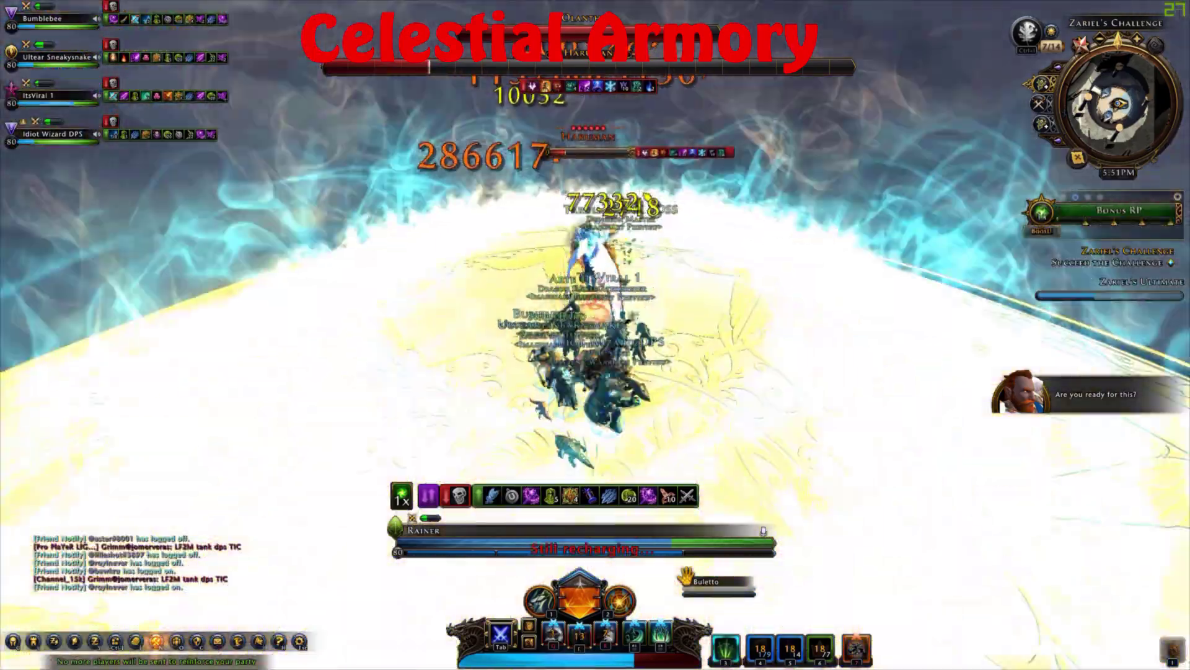
pyautogui.press('q')
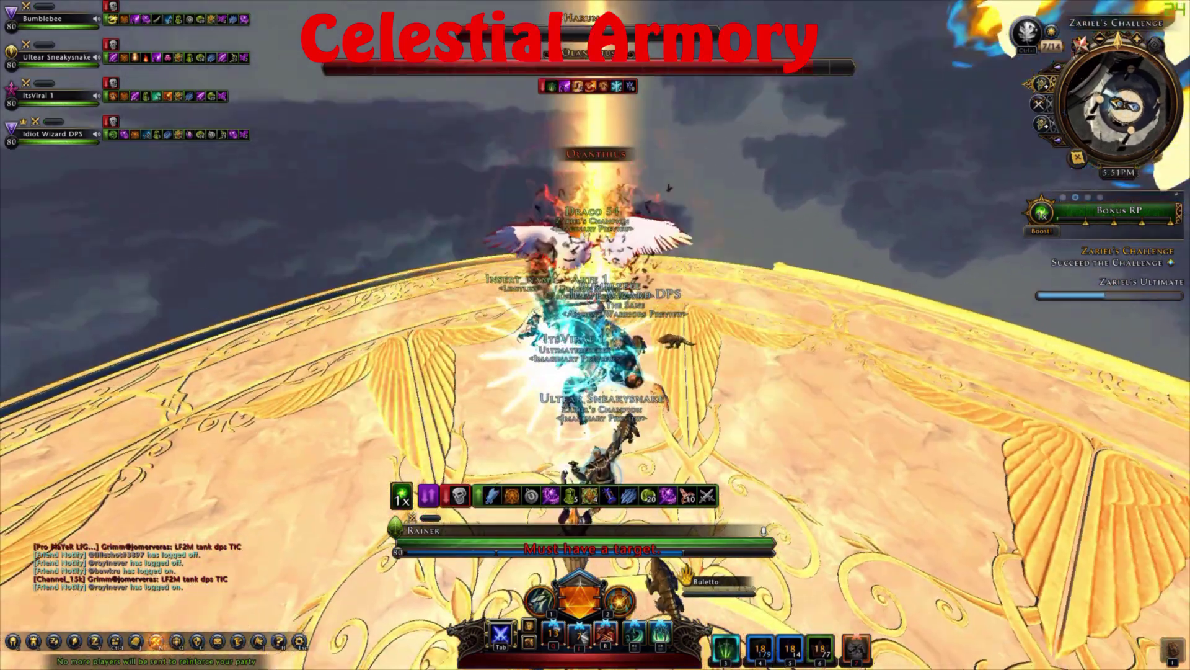
# Step: Fight Olanthius with the equipped artifact and the character's combat powers
pyautogui.press('r')
pyautogui.press('r')
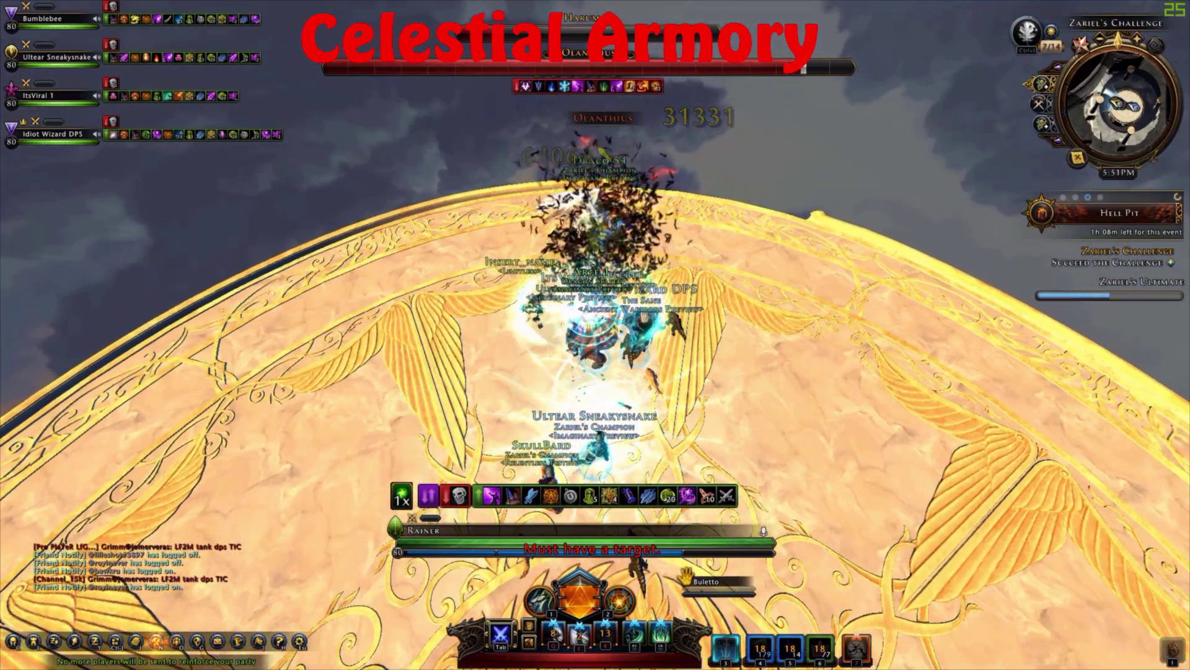
pyautogui.press('3')
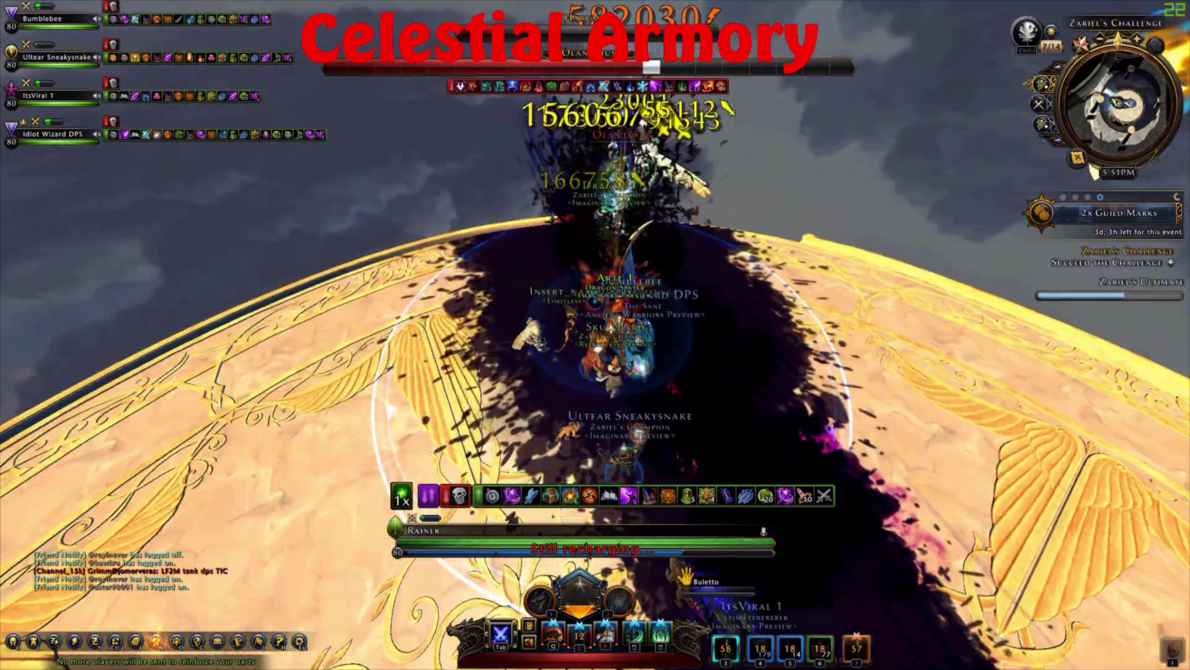
pyautogui.press('q')
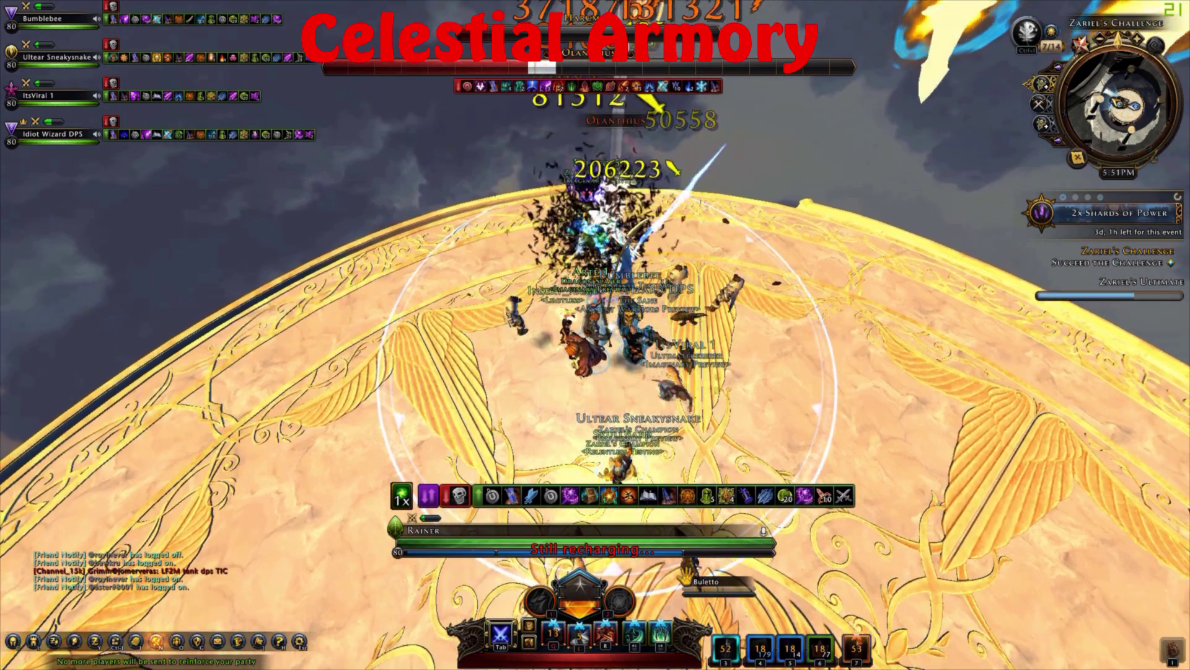
pyautogui.press('r')
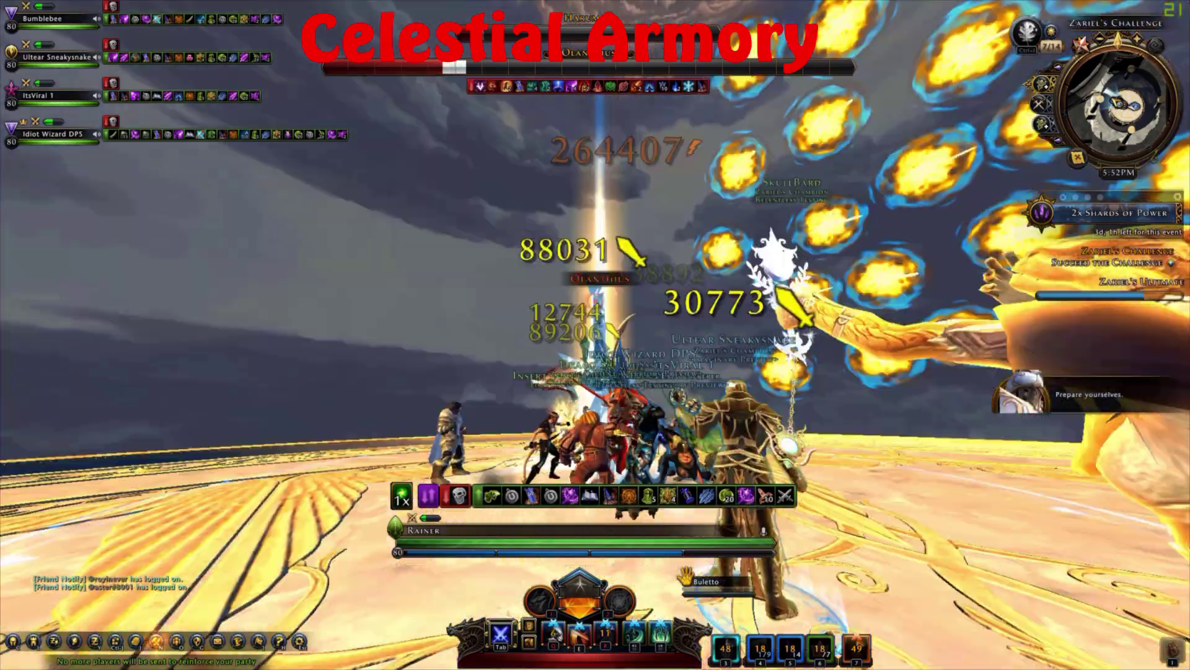
pyautogui.press('e')
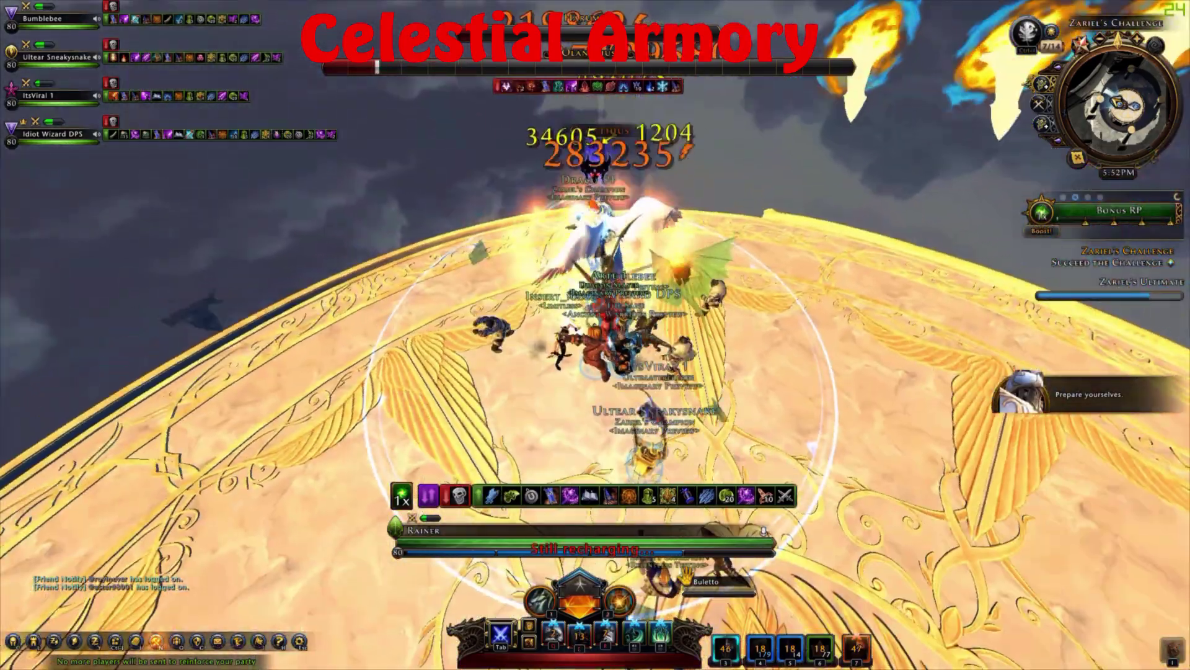
pyautogui.press('q')
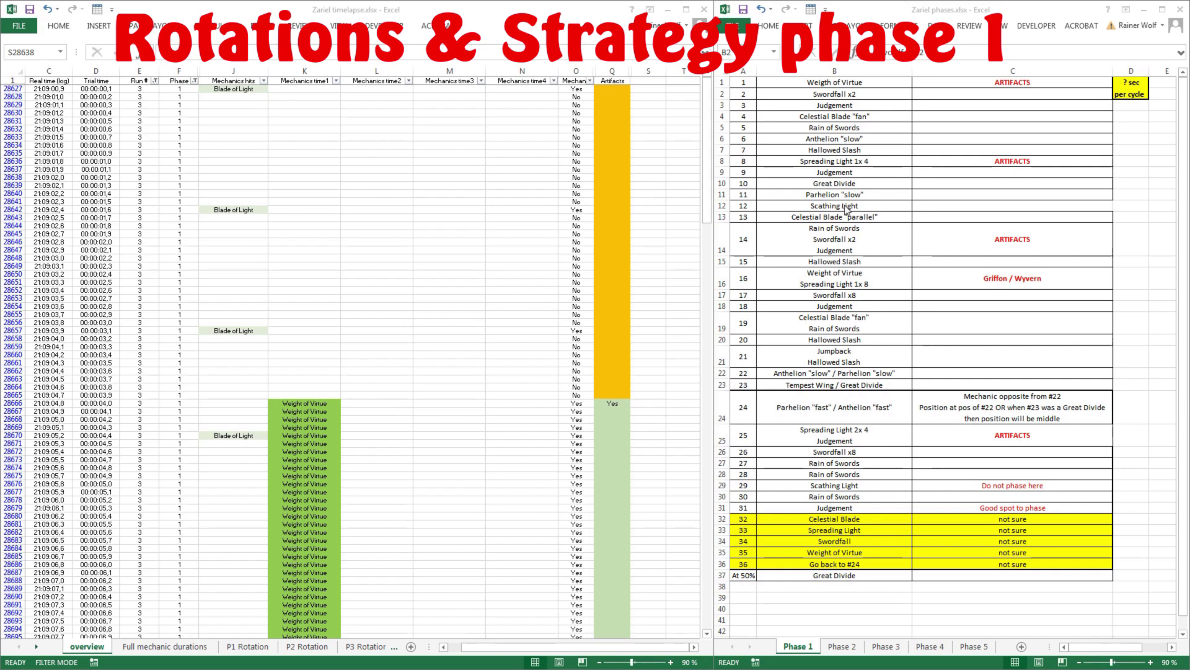
# Step: Switch to Excel and examine the overview sheet's Weight of Virtue and Swordfall periods alongside the coloured Artifacts column
pyautogui.click(831, 95)
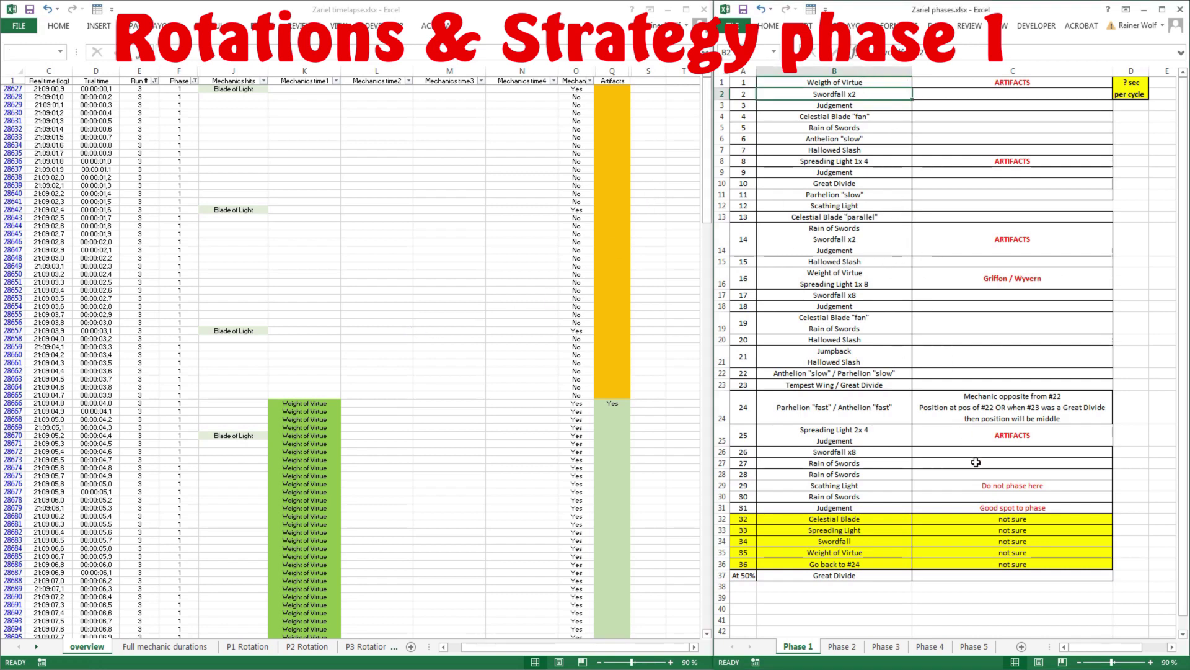
pyautogui.click(648, 177)
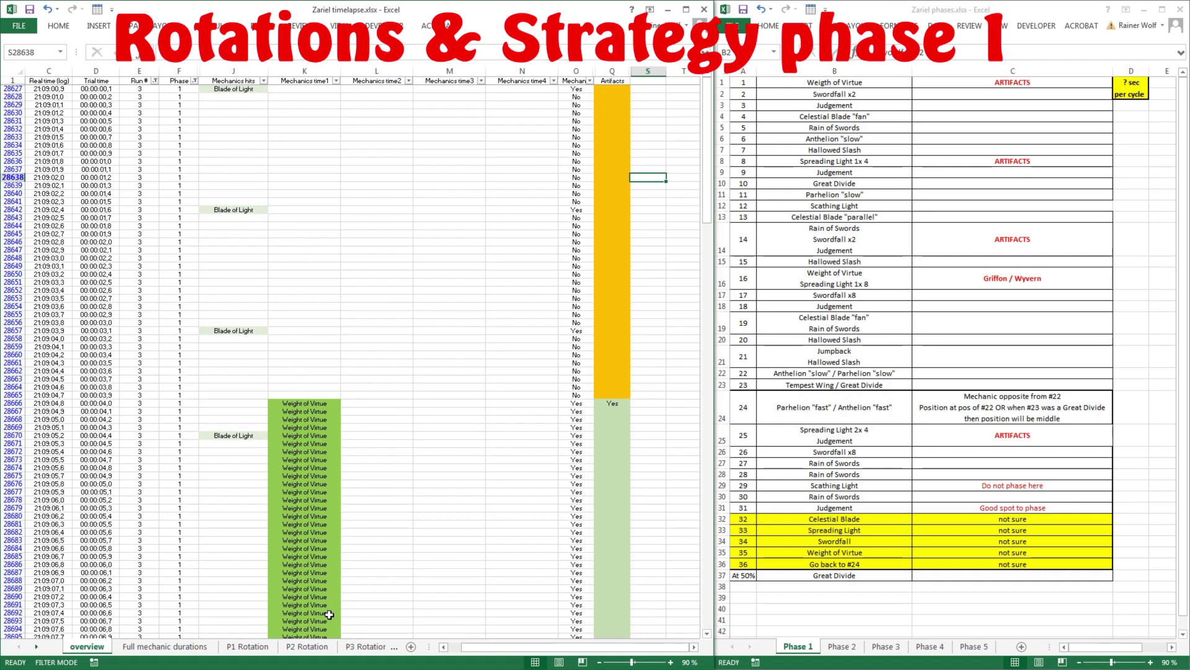
pyautogui.click(326, 241)
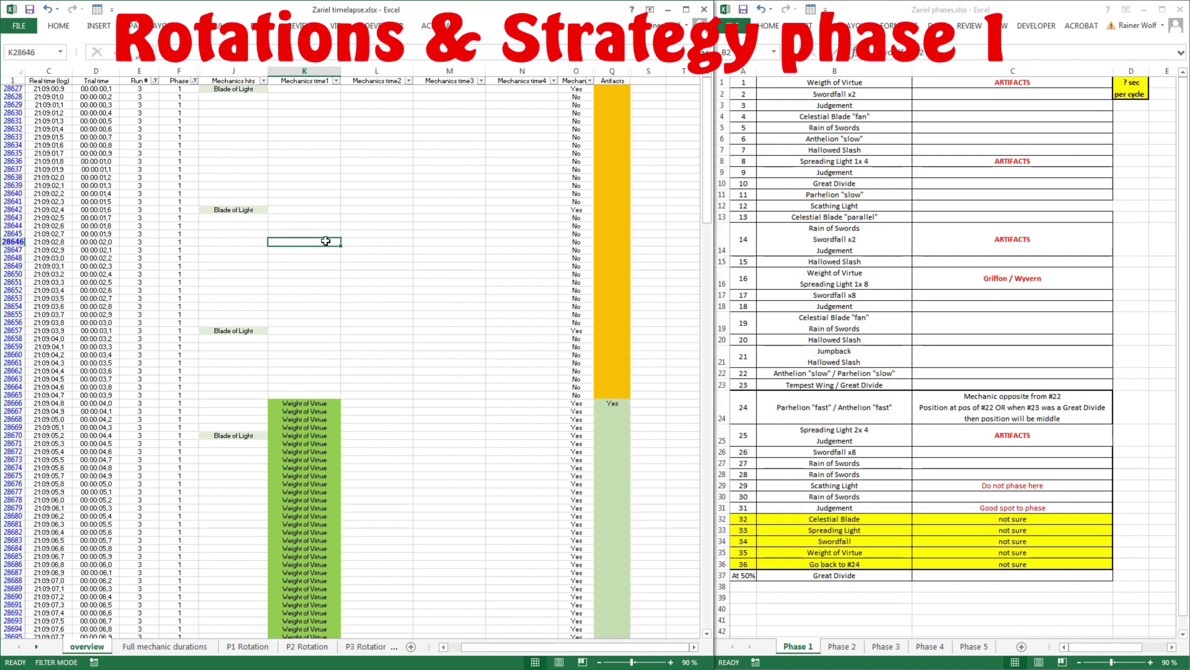
pyautogui.scroll(-20, 326, 240)
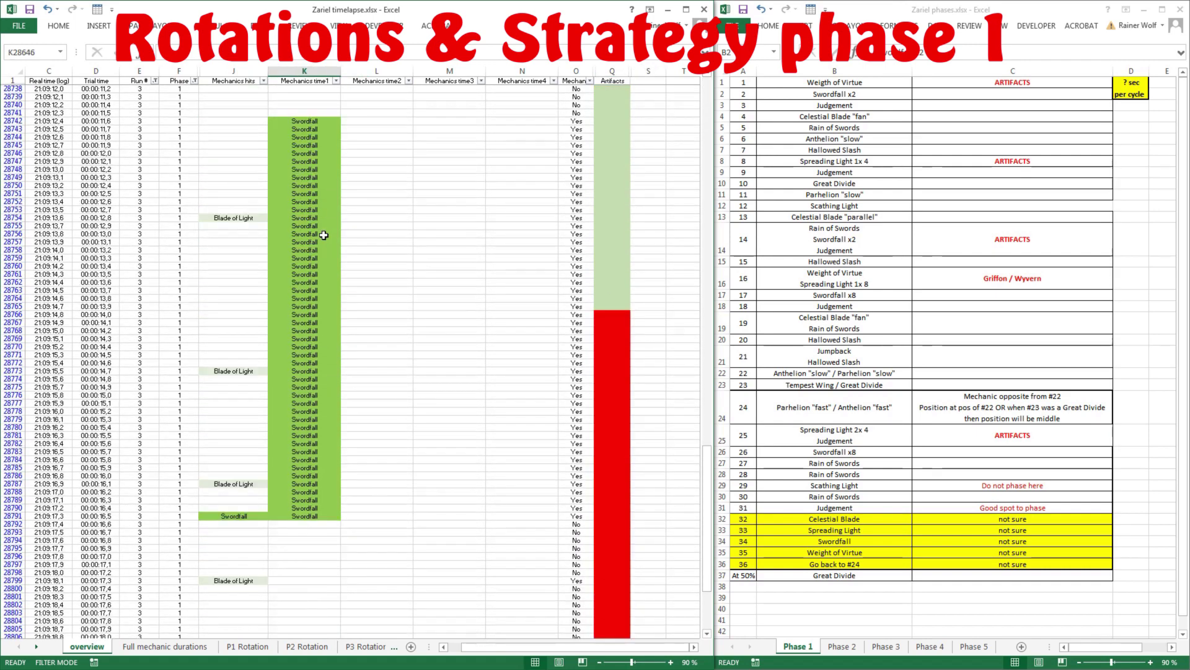
pyautogui.scroll(16, 350, 241)
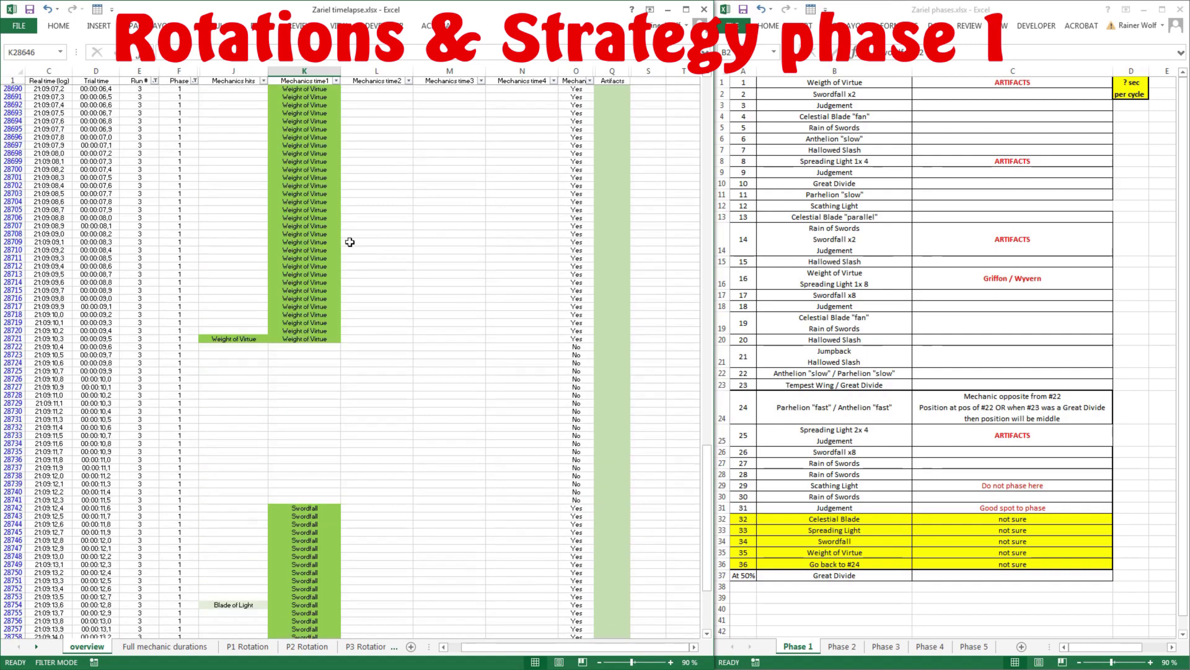
pyautogui.scroll(20, 341, 327)
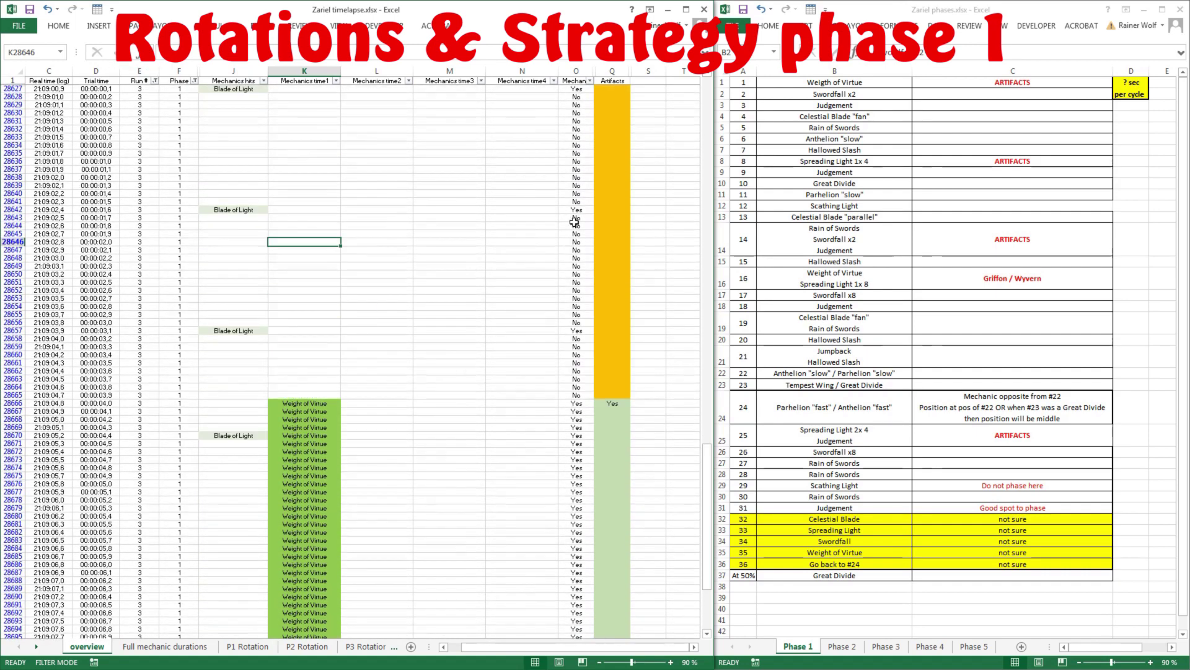
pyautogui.scroll(-5, 618, 396)
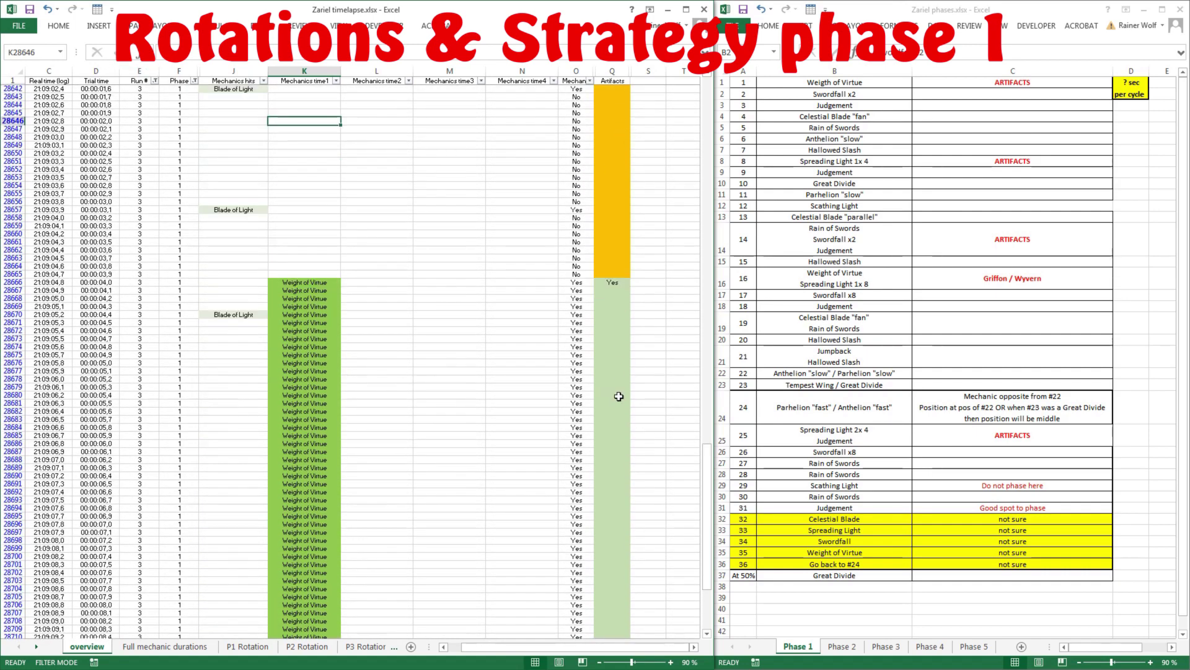
pyautogui.scroll(-20, 619, 481)
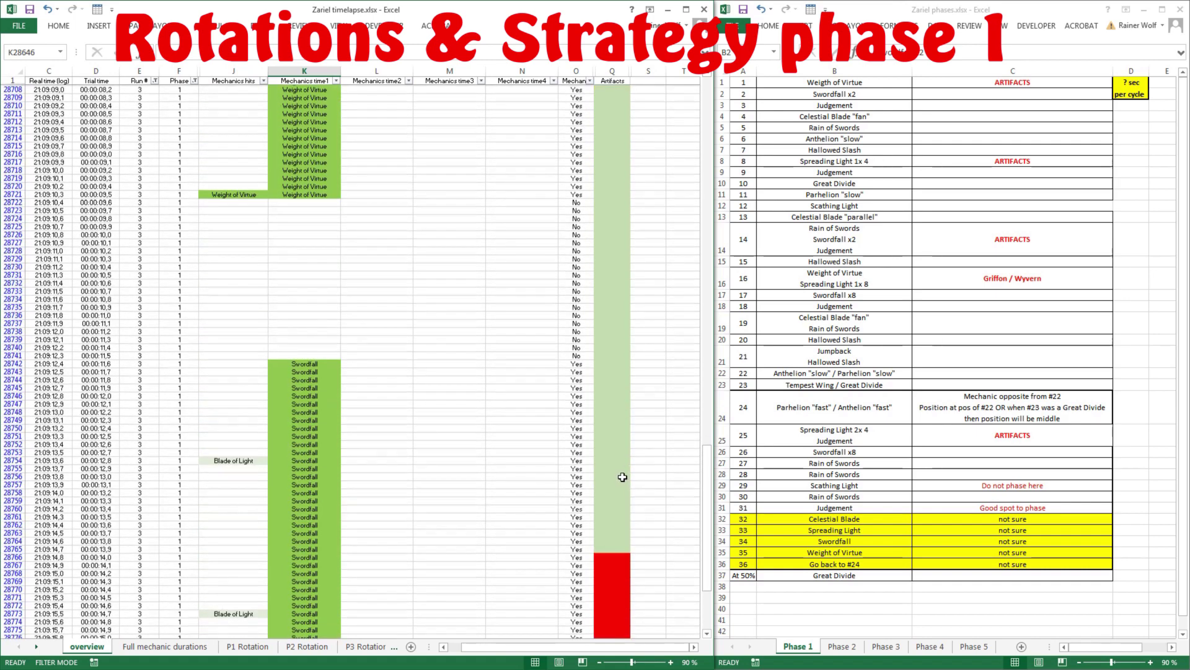
pyautogui.scroll(20, 616, 465)
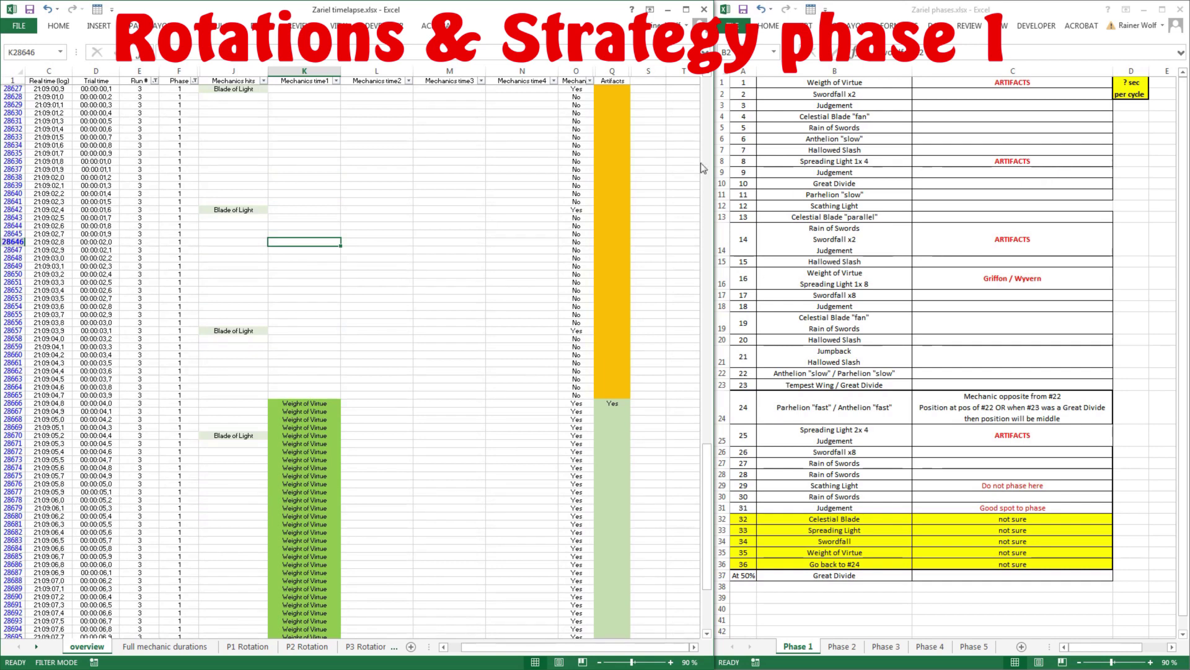
# Step: Compare the start of Weight of Virtue and its Artifacts entry in the overview timeline with the first ARTIFACTS note on Phase 1
pyautogui.click(405, 228)
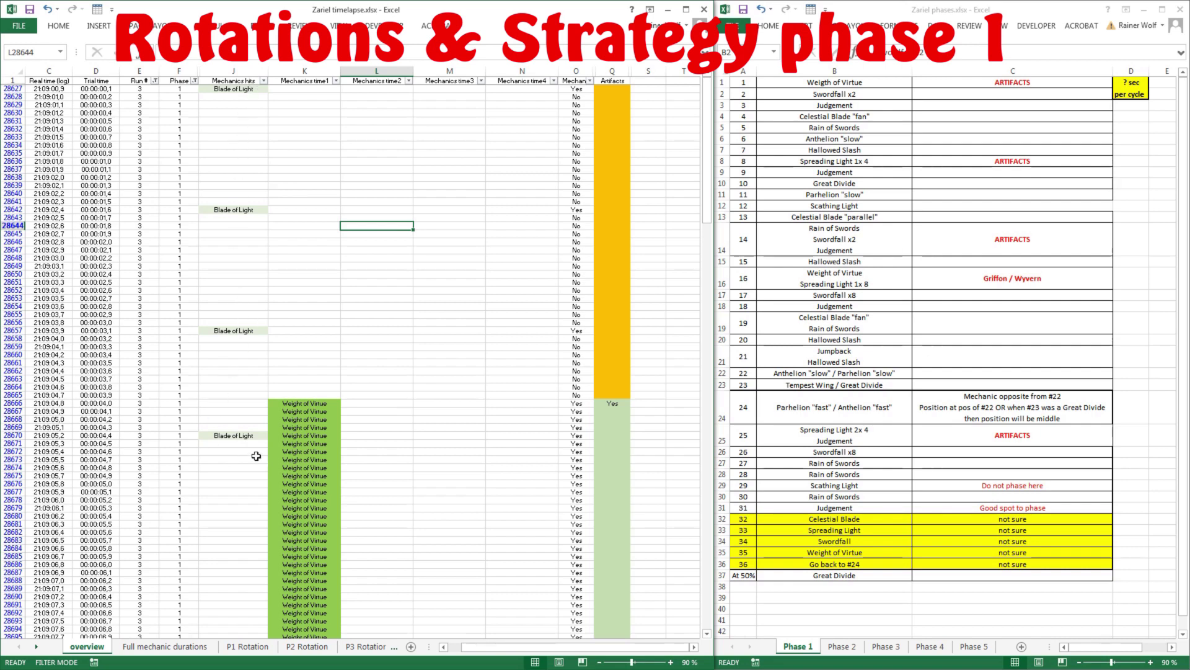
pyautogui.click(311, 404)
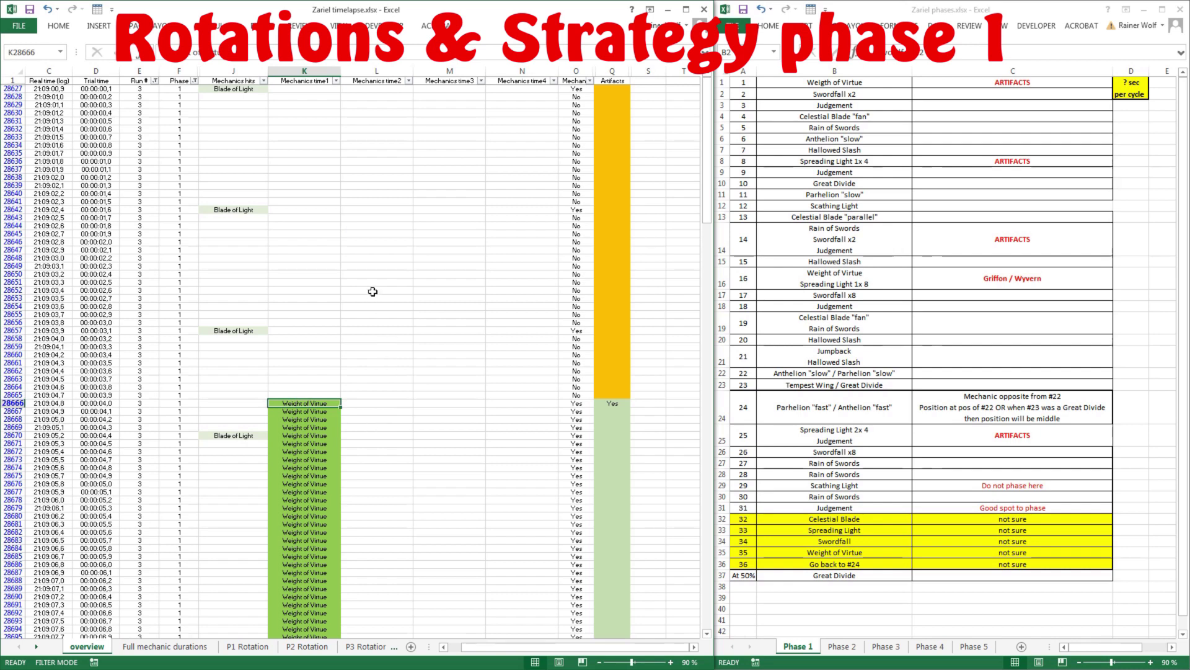
pyautogui.scroll(-5, 373, 291)
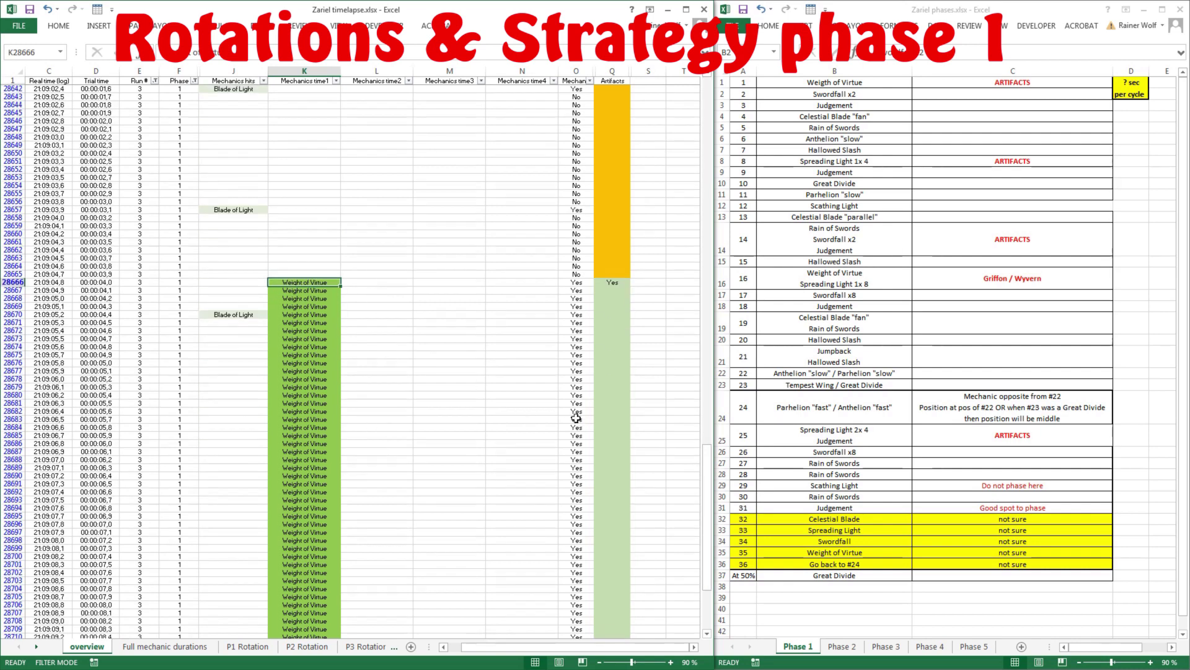
pyautogui.moveTo(308, 282); pyautogui.dragTo(308, 608)
pyautogui.click(449, 347)
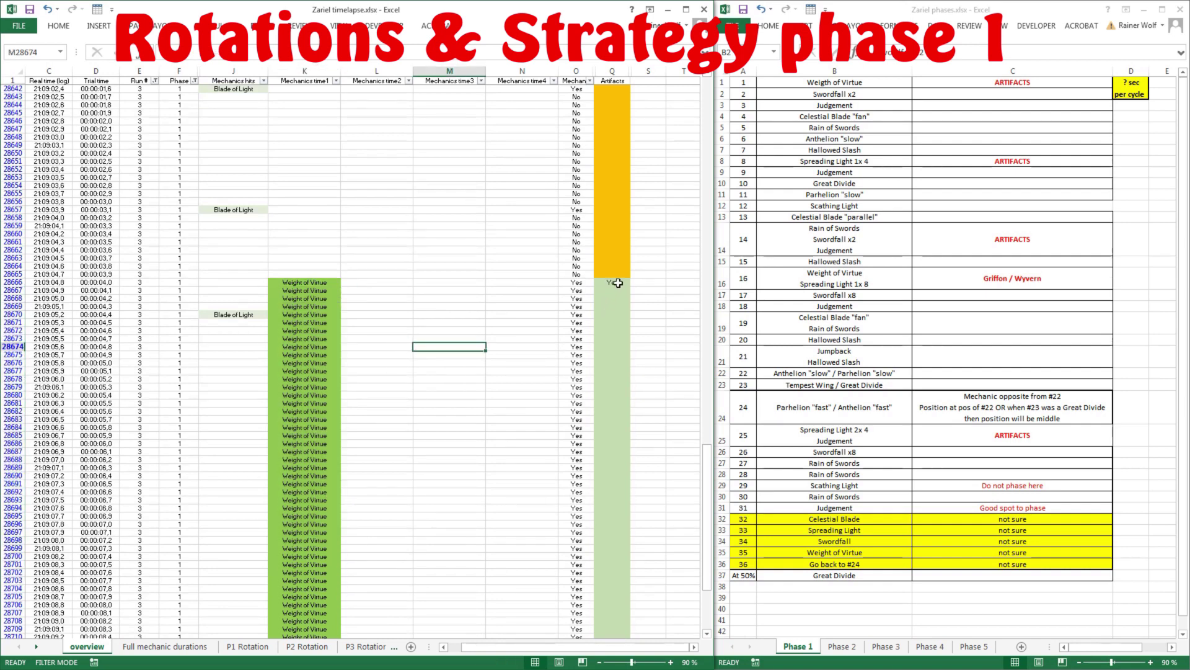
pyautogui.click(614, 283)
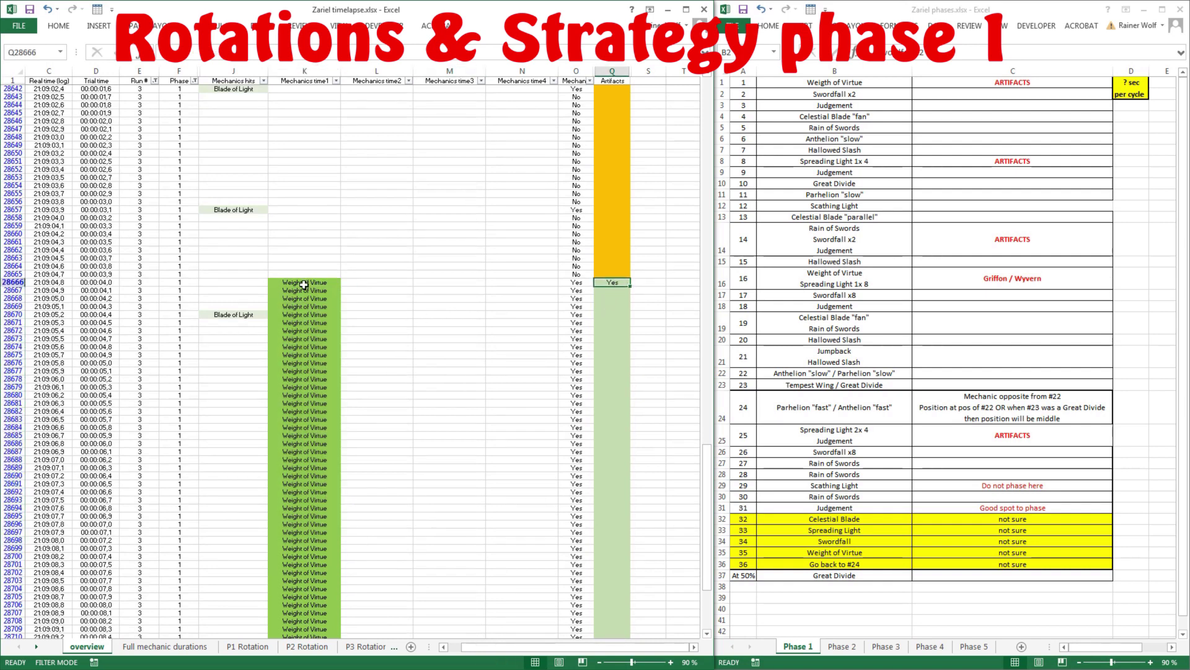
pyautogui.click(1022, 82)
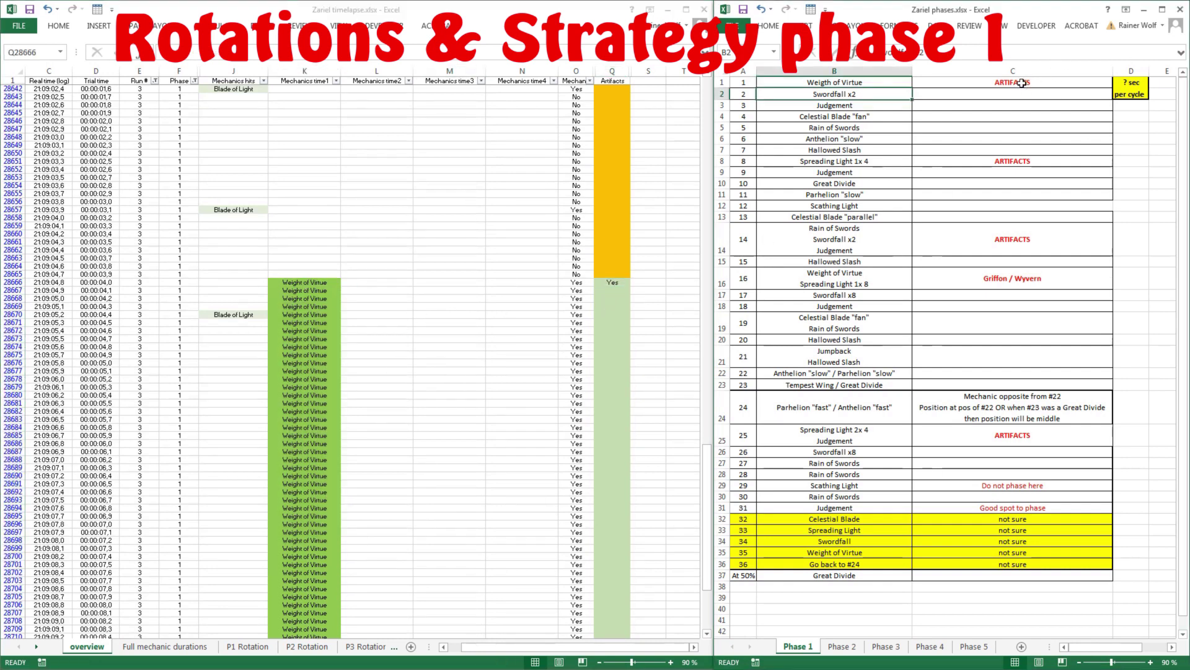
pyautogui.click(1022, 83)
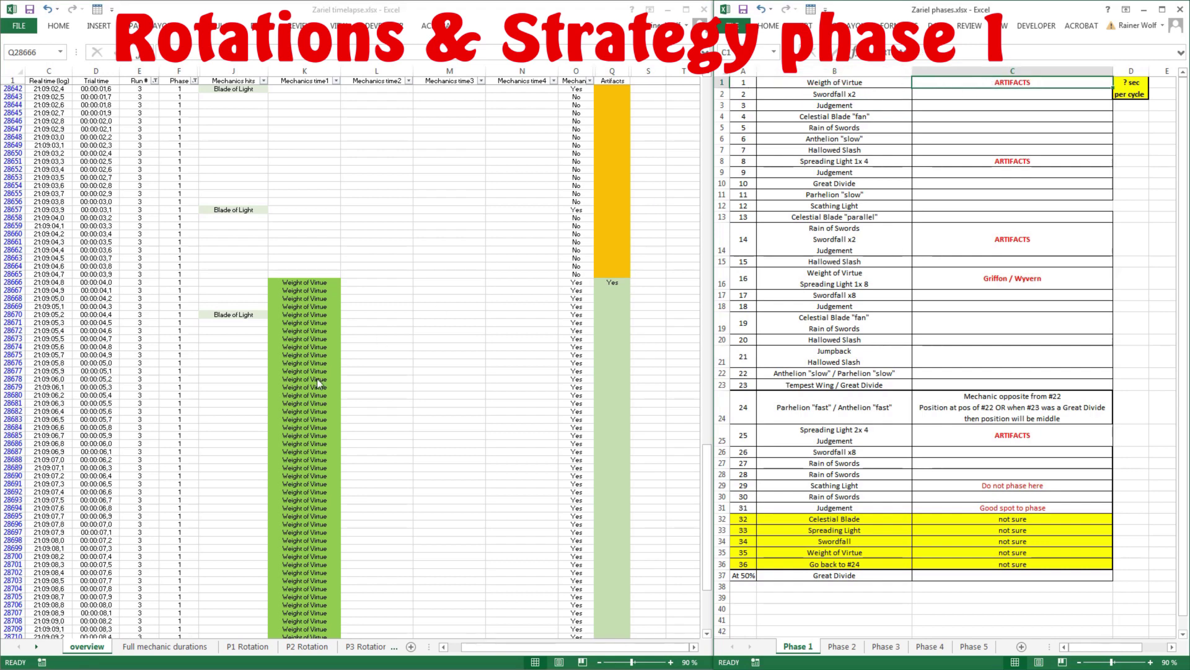
# Step: Examine the Swordfall block following Weight of Virtue, highlighting K28742:K28778, and match it with the Swordfall x2 entry on Phase 1
pyautogui.click(360, 381)
pyautogui.scroll(-11, 327, 376)
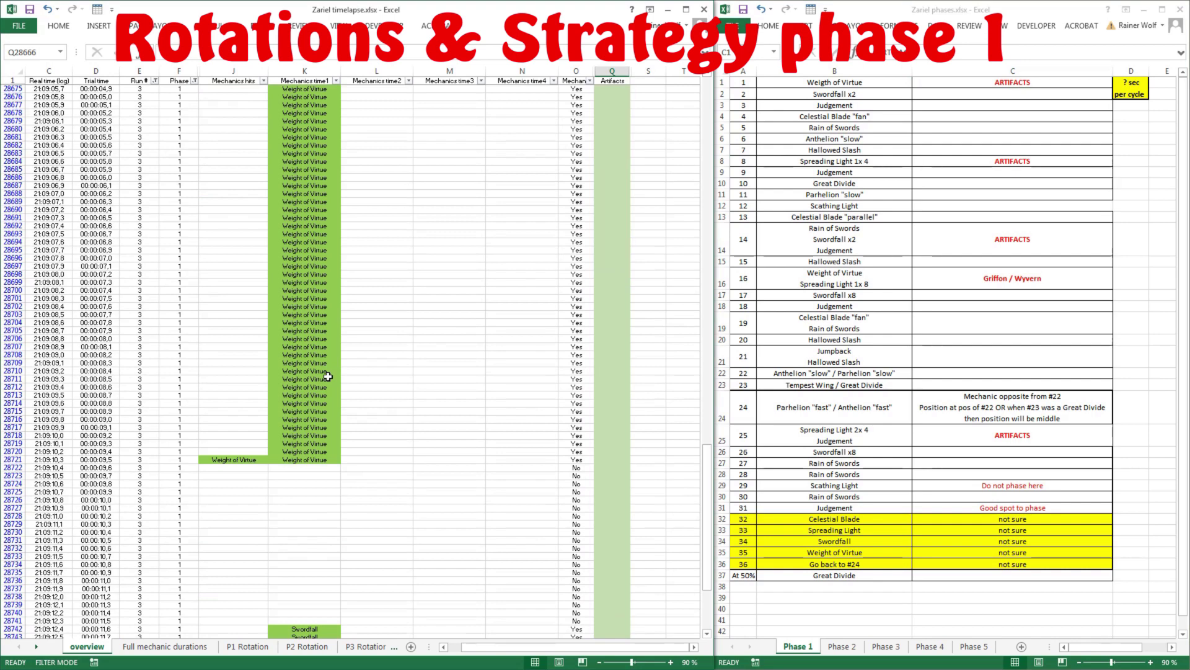
pyautogui.scroll(-11, 313, 239)
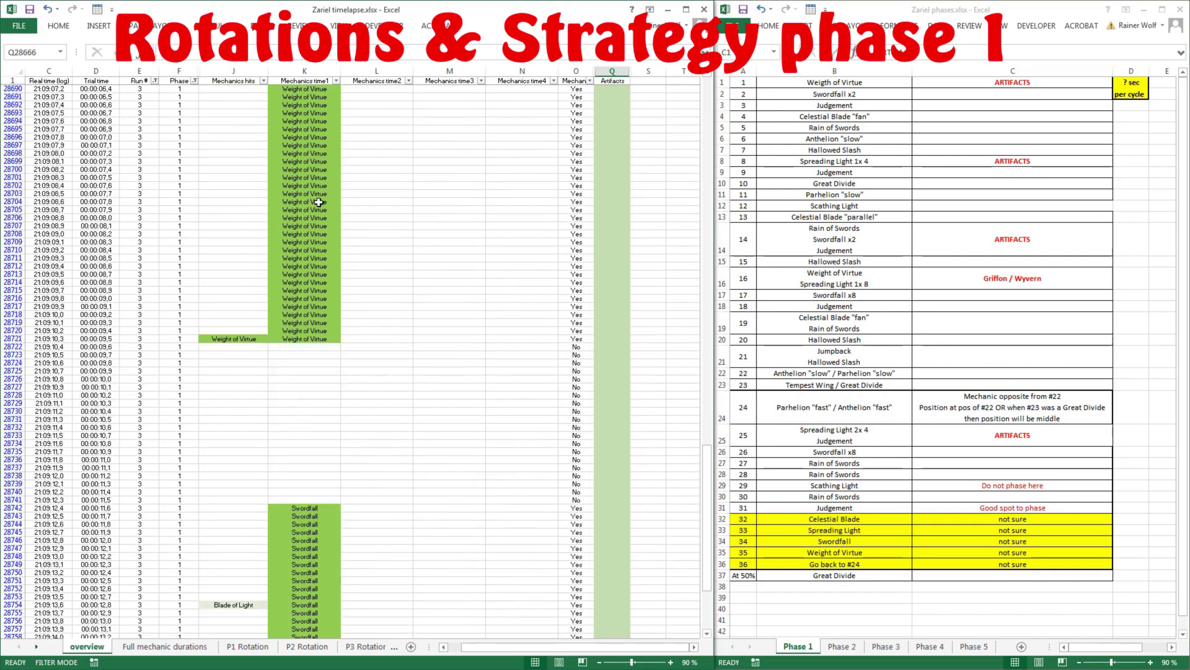
pyautogui.scroll(-4, 323, 310)
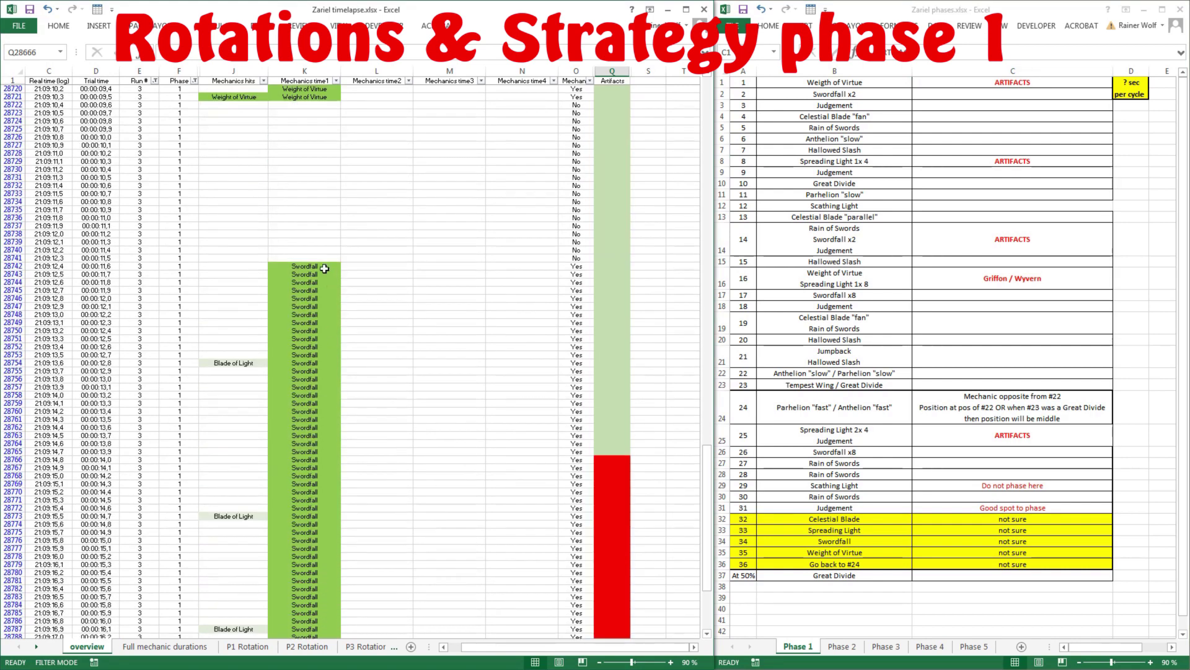
pyautogui.moveTo(319, 266); pyautogui.dragTo(322, 556)
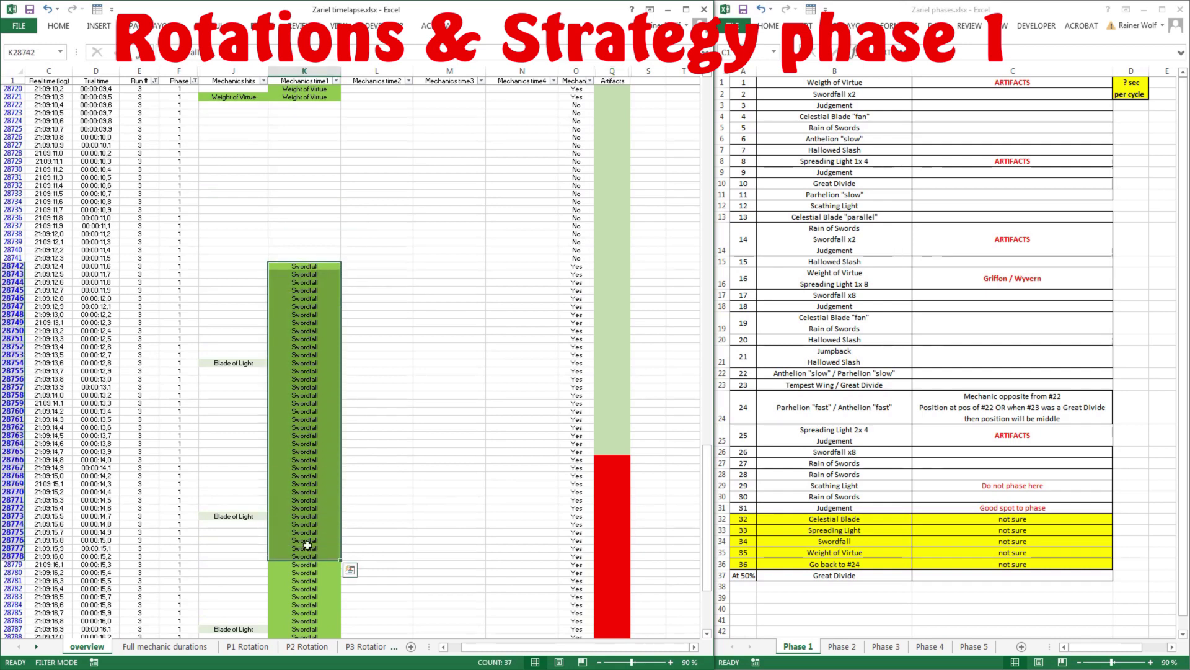
pyautogui.scroll(-3, 390, 309)
pyautogui.scroll(-3, 390, 310)
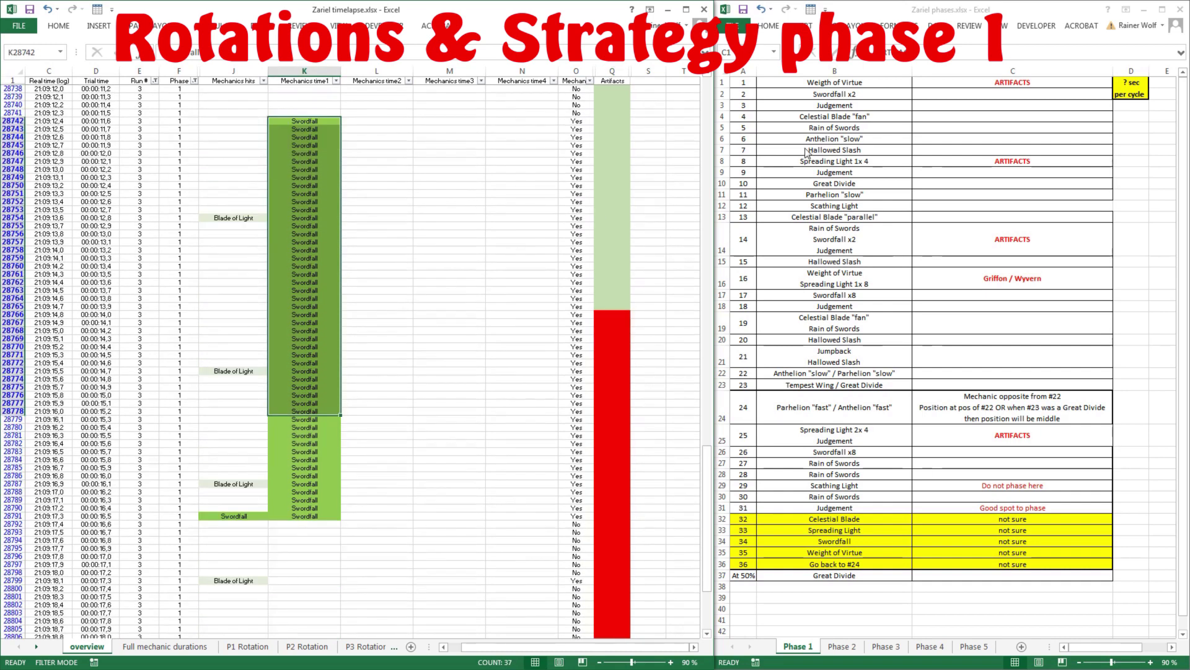
pyautogui.click(864, 103)
pyautogui.click(880, 93)
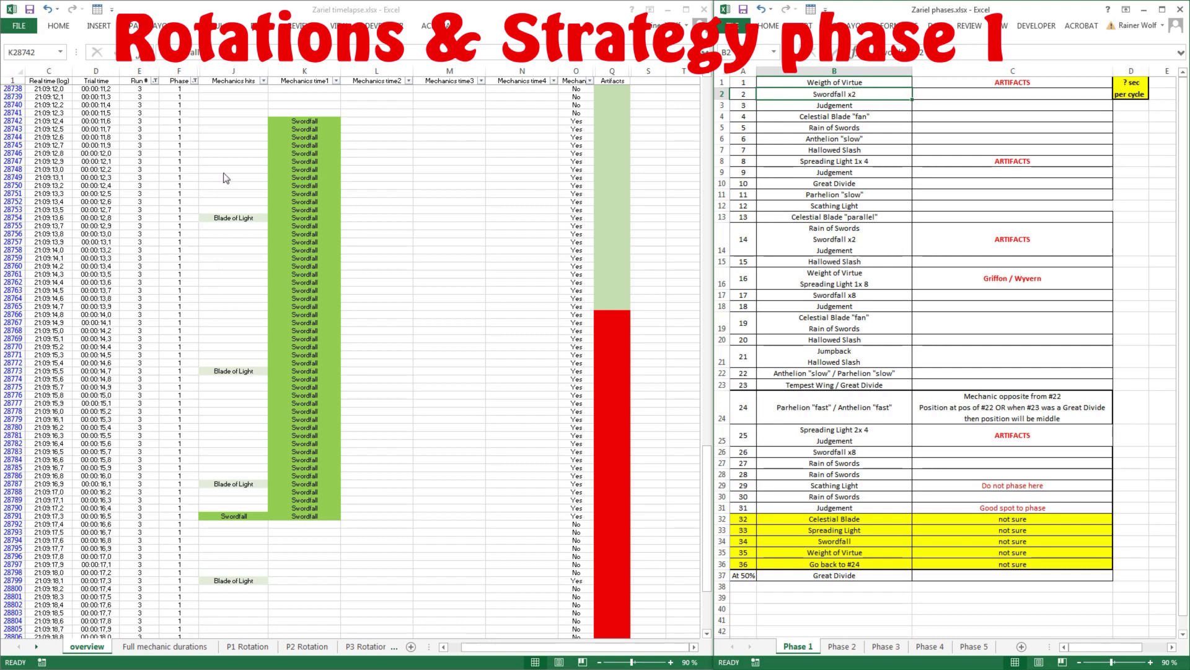
pyautogui.moveTo(305, 127); pyautogui.dragTo(304, 411)
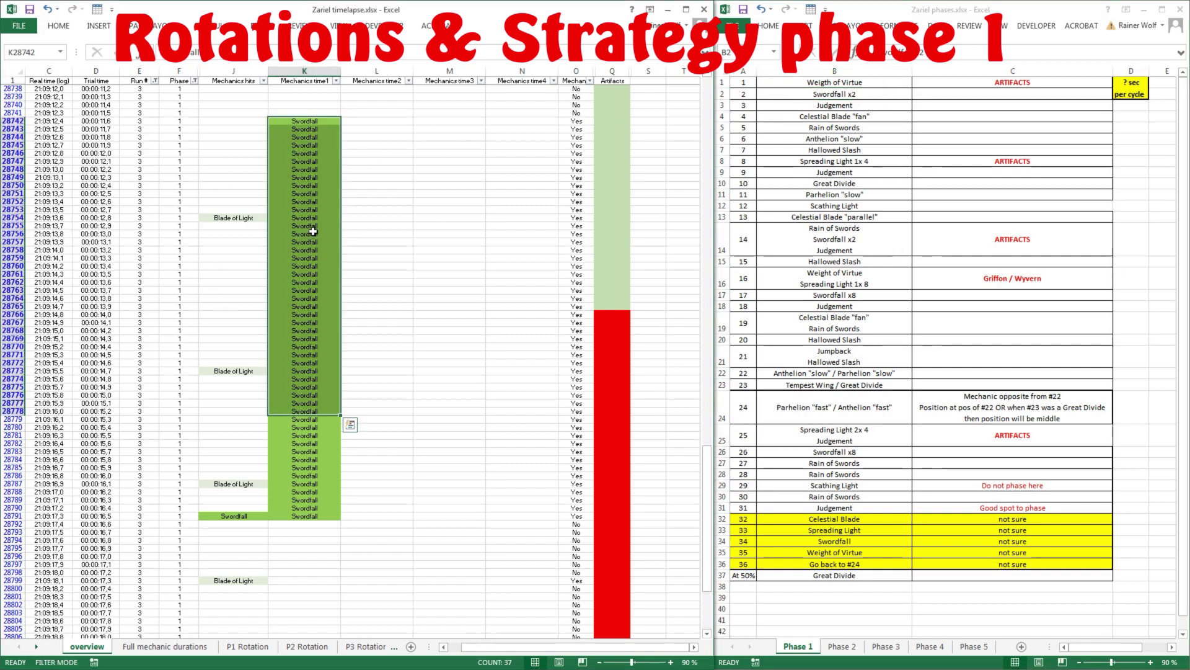
# Step: Examine the AB + Judgement block starting at K28819 and its gap after Swordfall, matching it with the Judgement entry on Phase 1
pyautogui.scroll(-20, 549, 276)
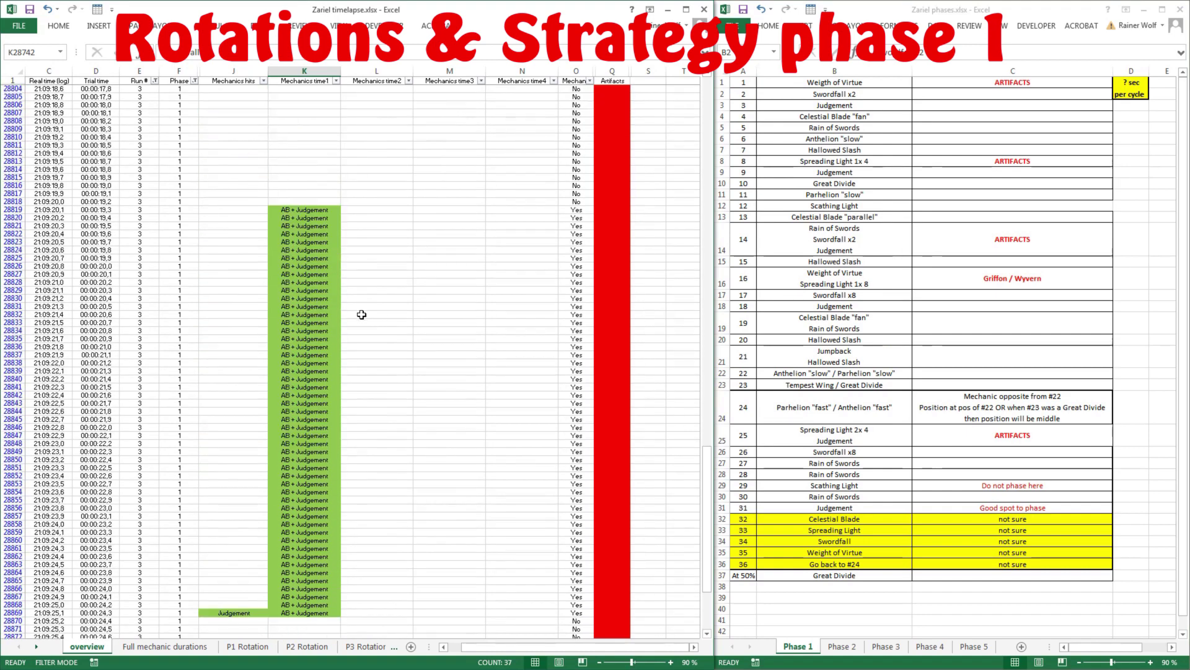
pyautogui.click(291, 210)
pyautogui.scroll(11, 329, 205)
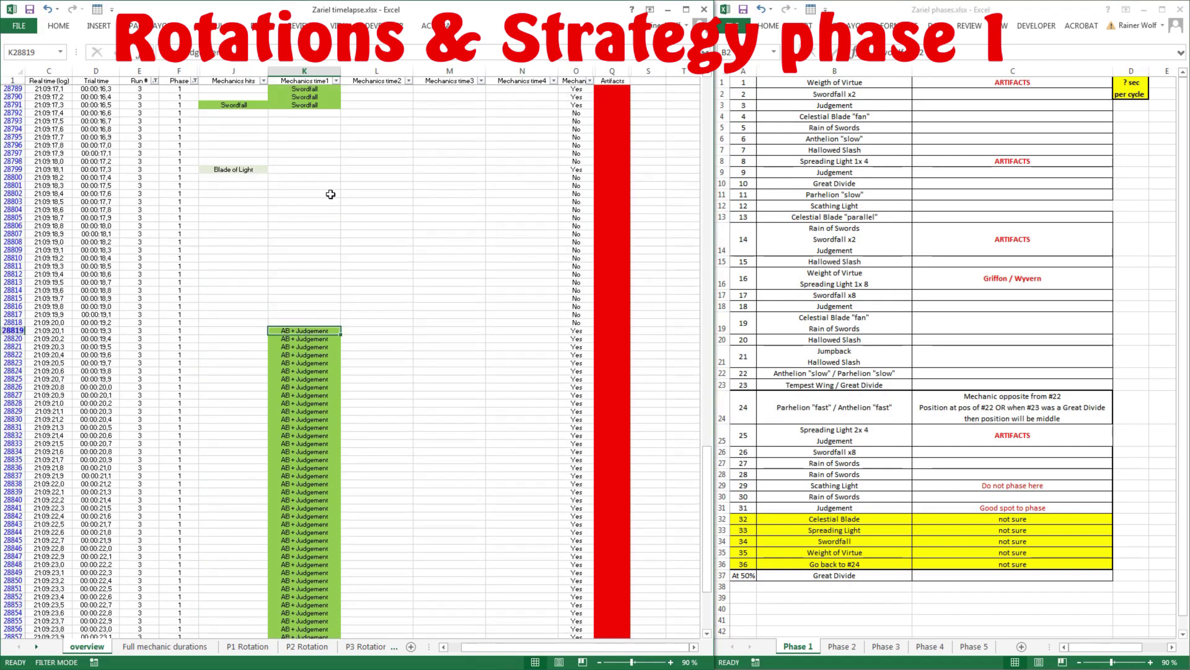
pyautogui.scroll(-16, 319, 248)
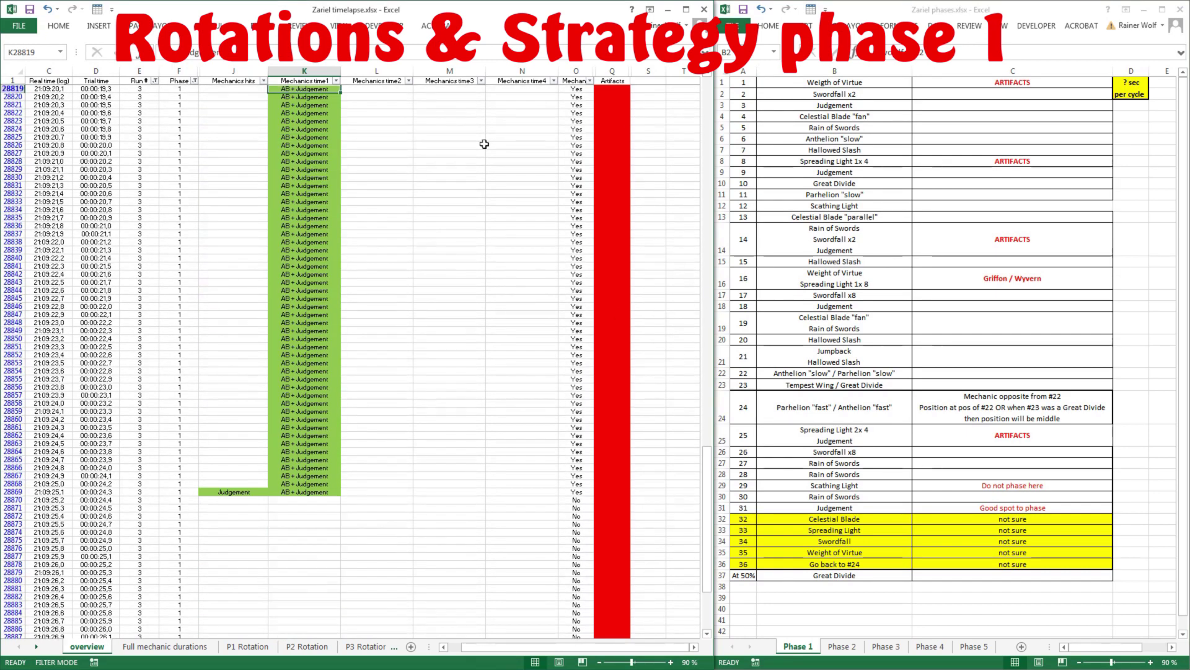
pyautogui.scroll(5, 344, 283)
pyautogui.scroll(-2, 344, 284)
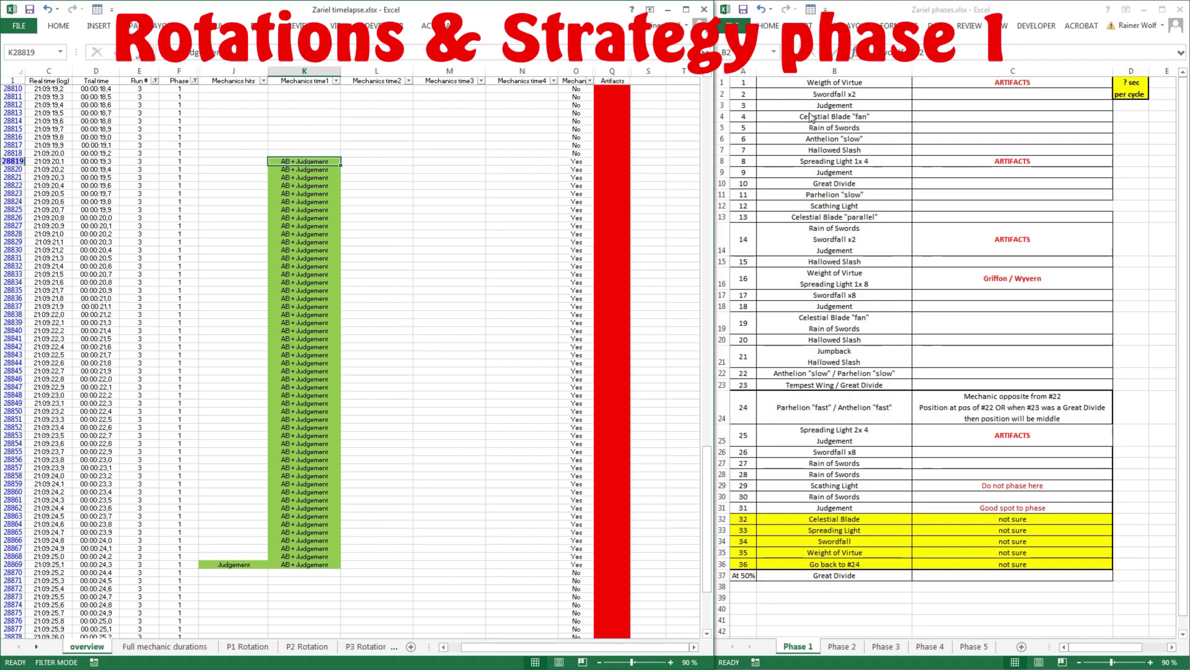
# Step: Highlight F28870:F28946 to measure the free period between the end of Judgement and the start of Celestial Blade
pyautogui.click(353, 289)
pyautogui.scroll(-18, 356, 294)
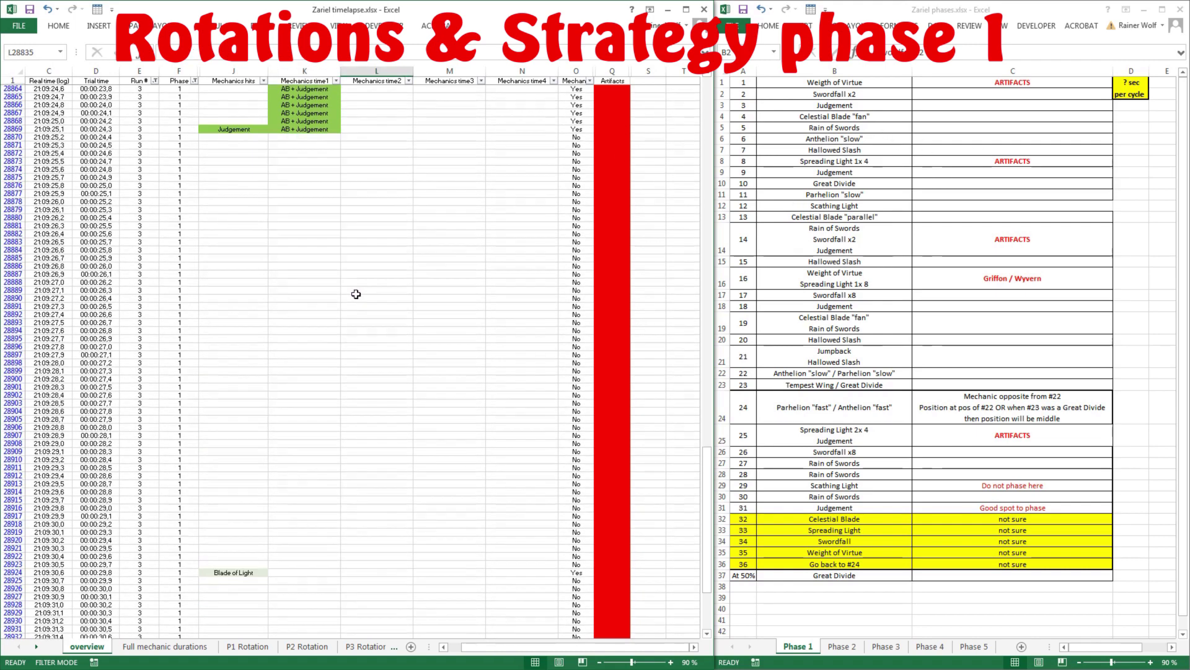
pyautogui.scroll(-1, 313, 186)
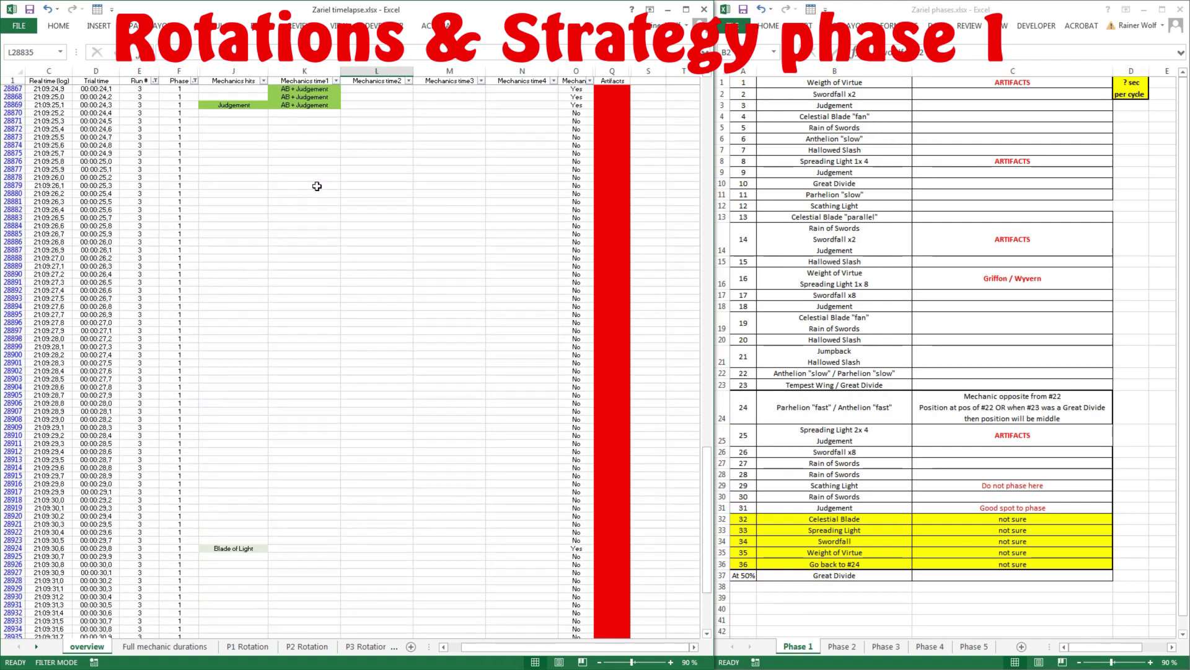
pyautogui.moveTo(178, 113); pyautogui.dragTo(173, 531)
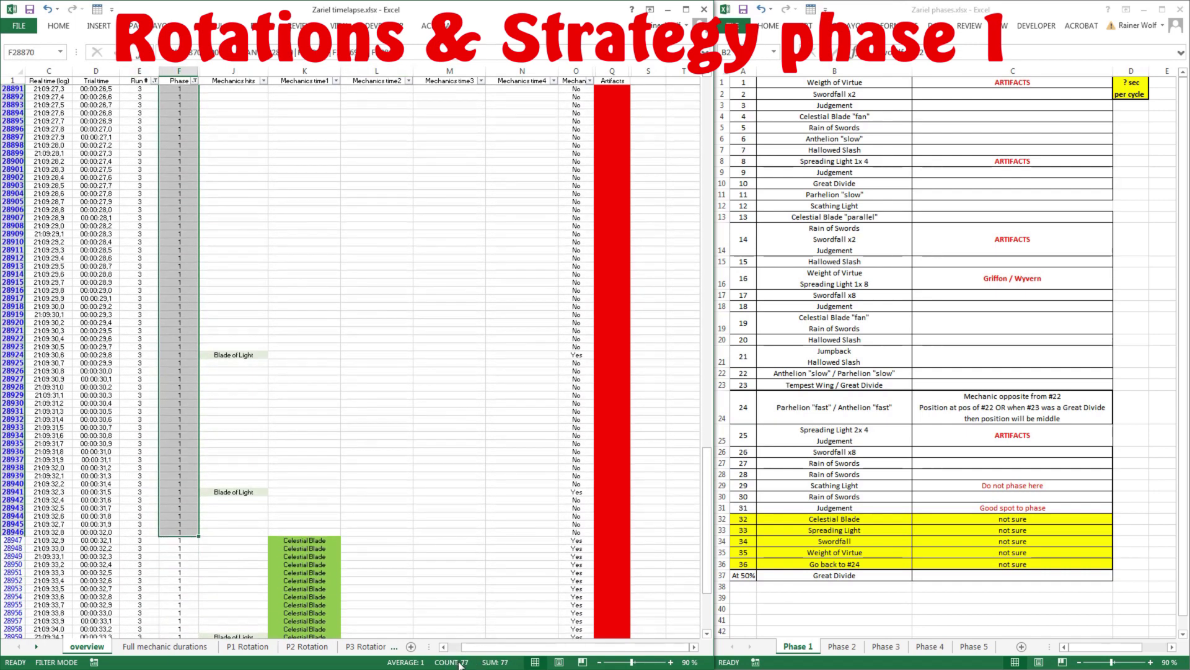
# Step: Highlight the first part of the Celestial Blade block, K28947:K28970, and match it with the Celestial Blade "fan" entry on Phase 1
pyautogui.click(318, 317)
pyautogui.scroll(-10, 310, 319)
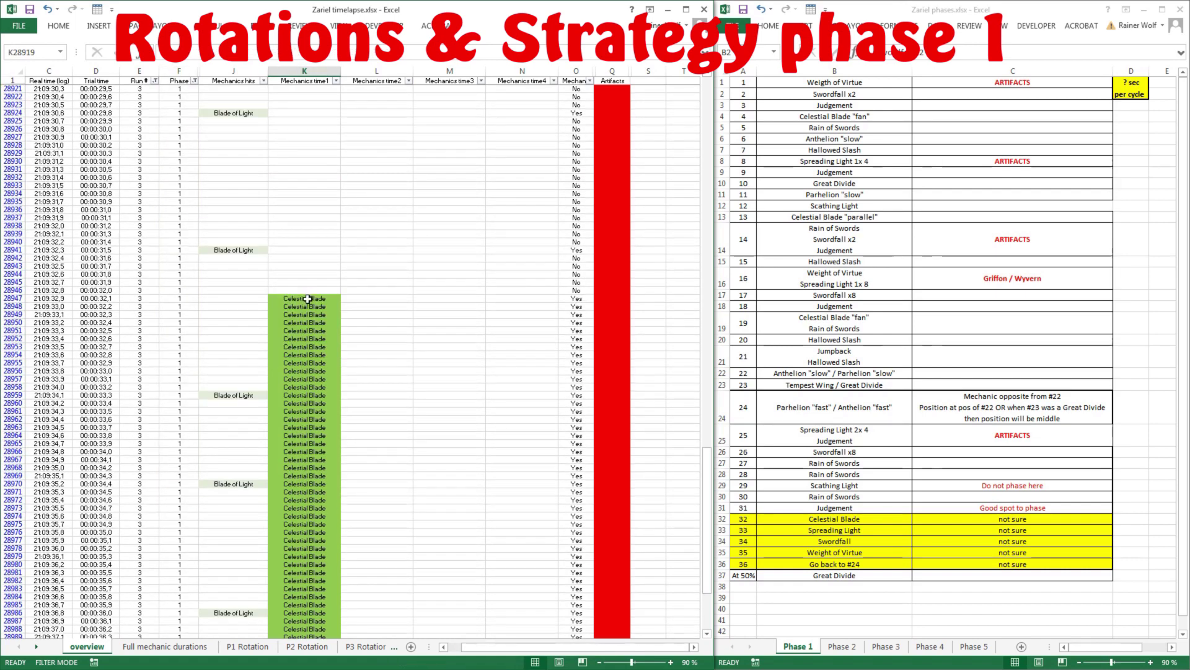
pyautogui.moveTo(307, 299); pyautogui.dragTo(296, 484)
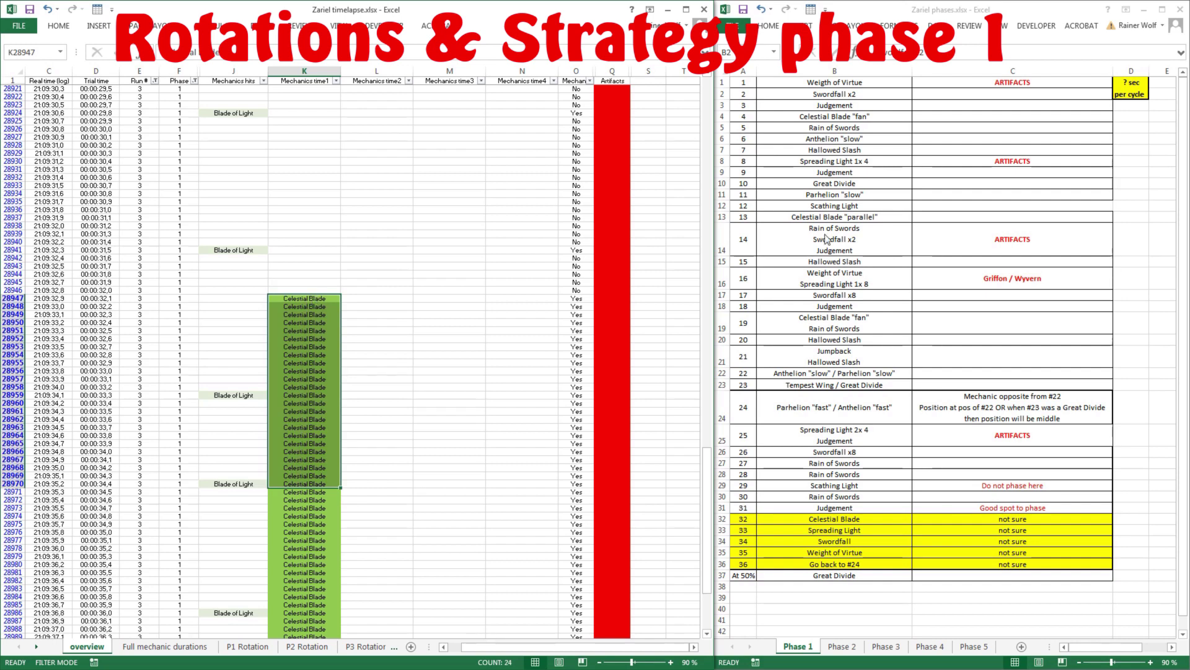
pyautogui.click(855, 118)
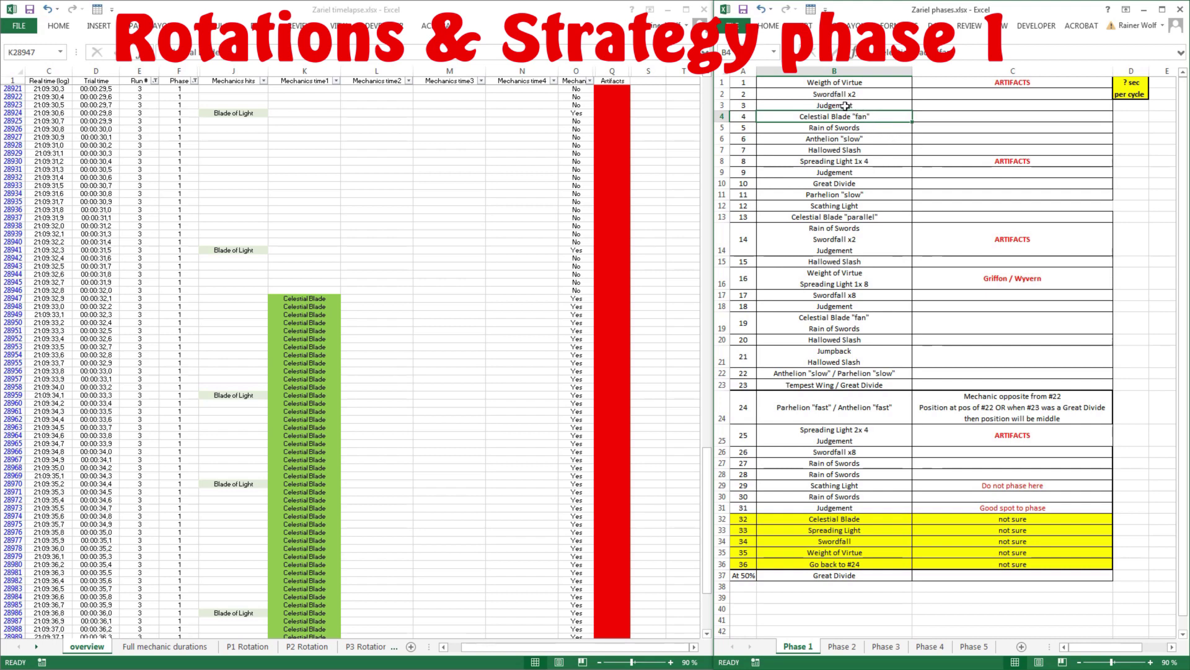
pyautogui.hotkey('alt', 'Tab')
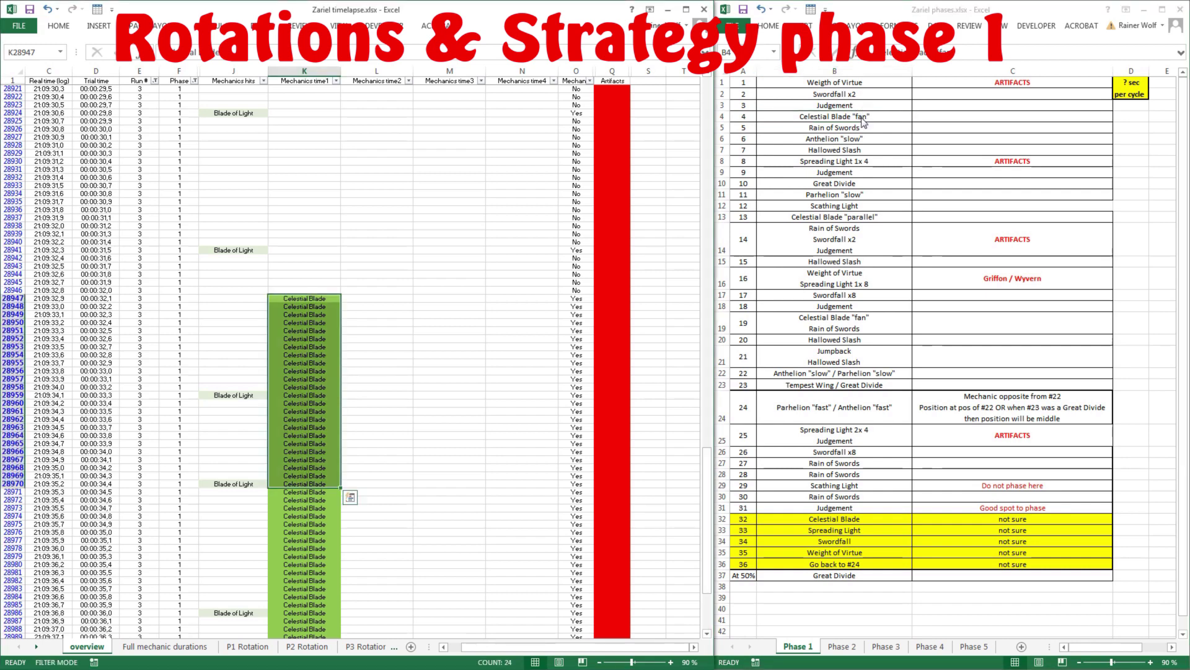
pyautogui.click(868, 117)
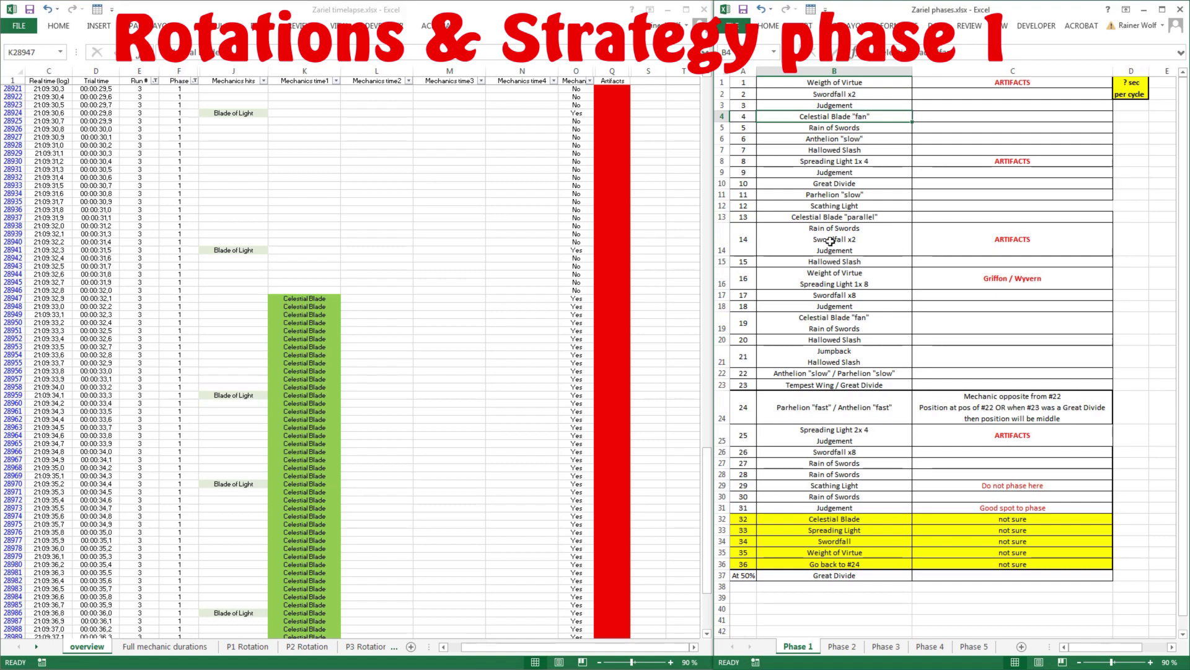
pyautogui.hotkey('alt', 'Tab')
# Step: Follow the timeline past the orange Celestial Blade hits and highlight the whole Rain of Swords block, K29063:K29122
pyautogui.scroll(-11, 372, 258)
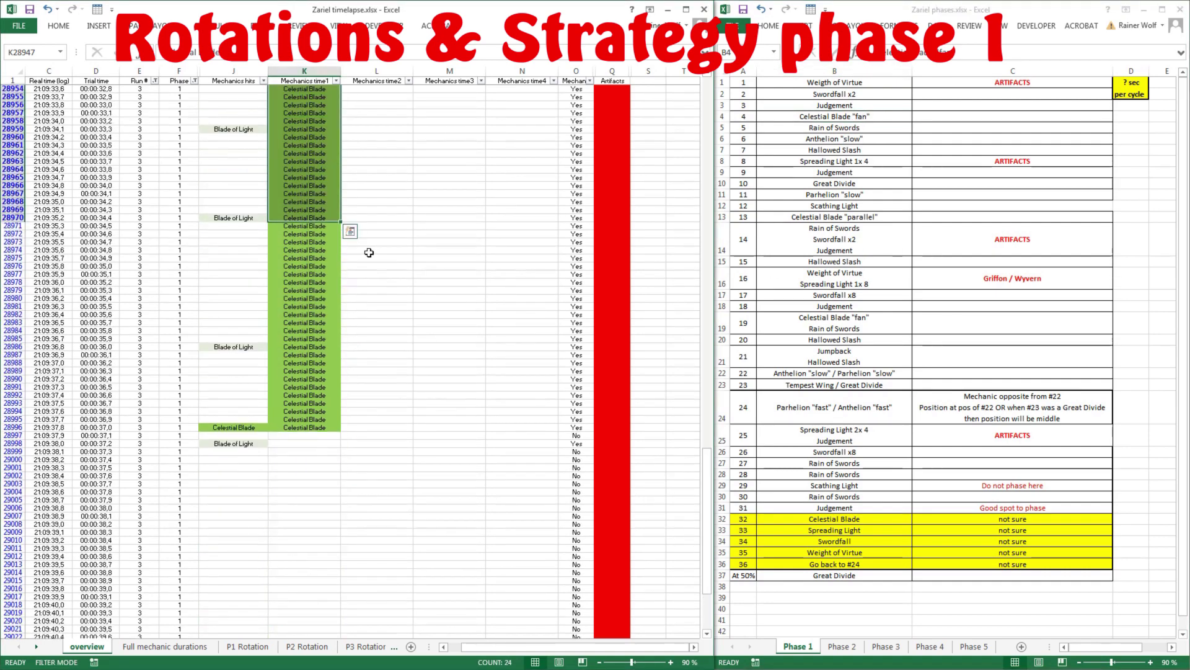
pyautogui.scroll(-9, 359, 239)
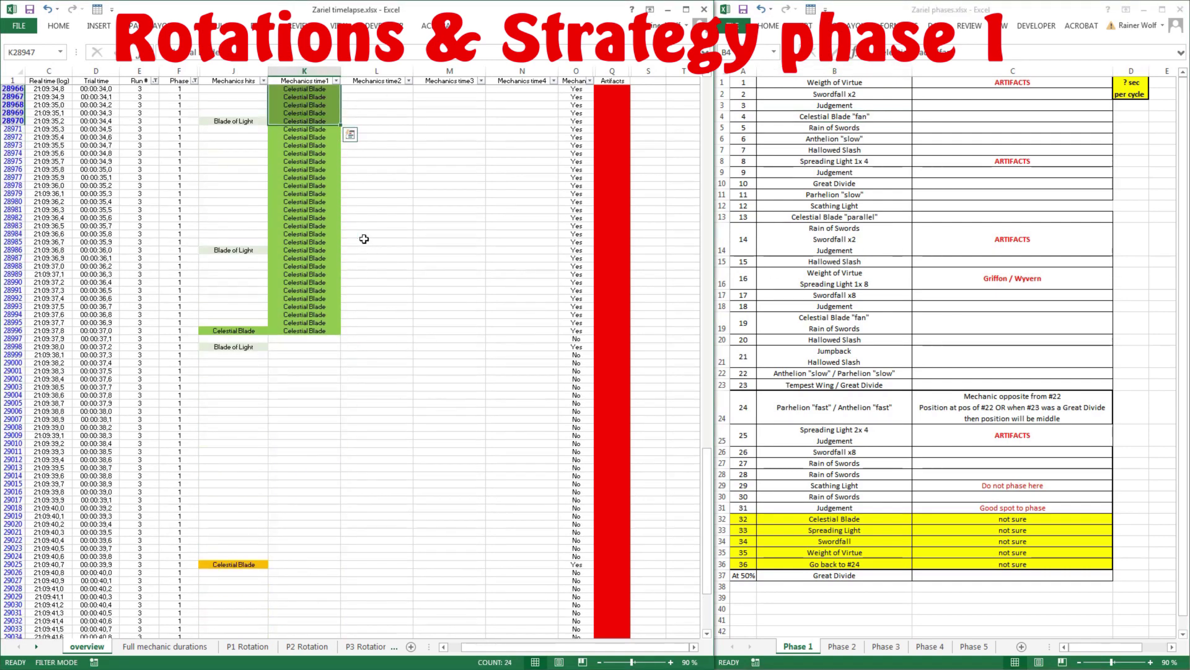
pyautogui.scroll(-20, 364, 239)
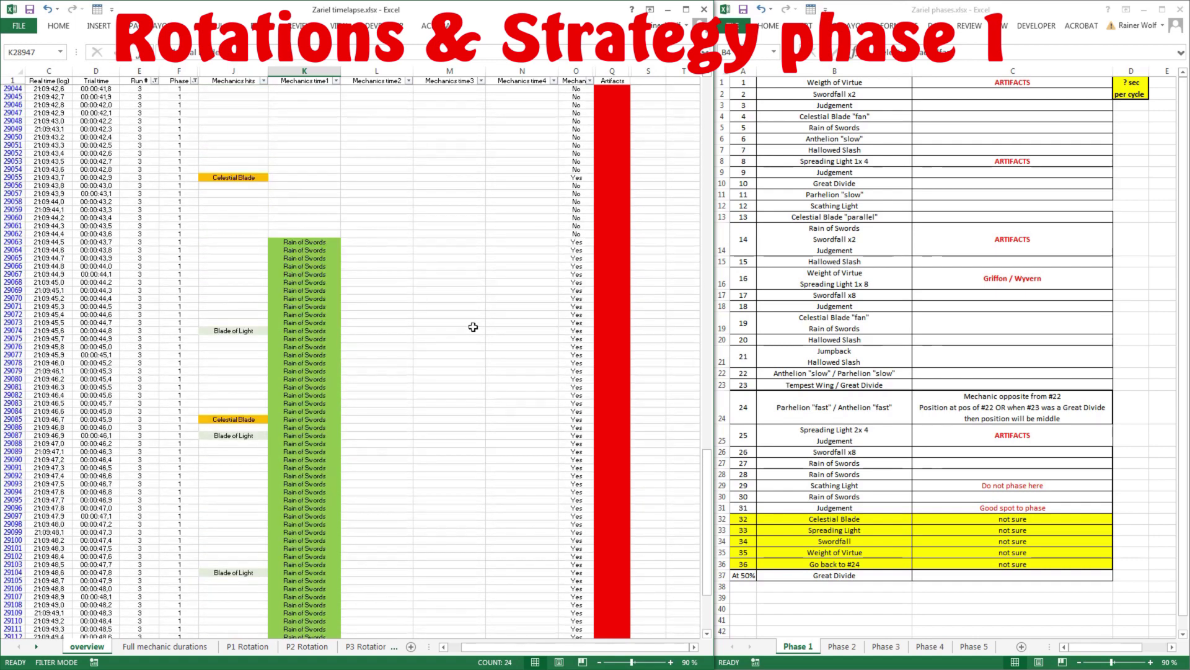
pyautogui.moveTo(310, 145); pyautogui.dragTo(314, 620)
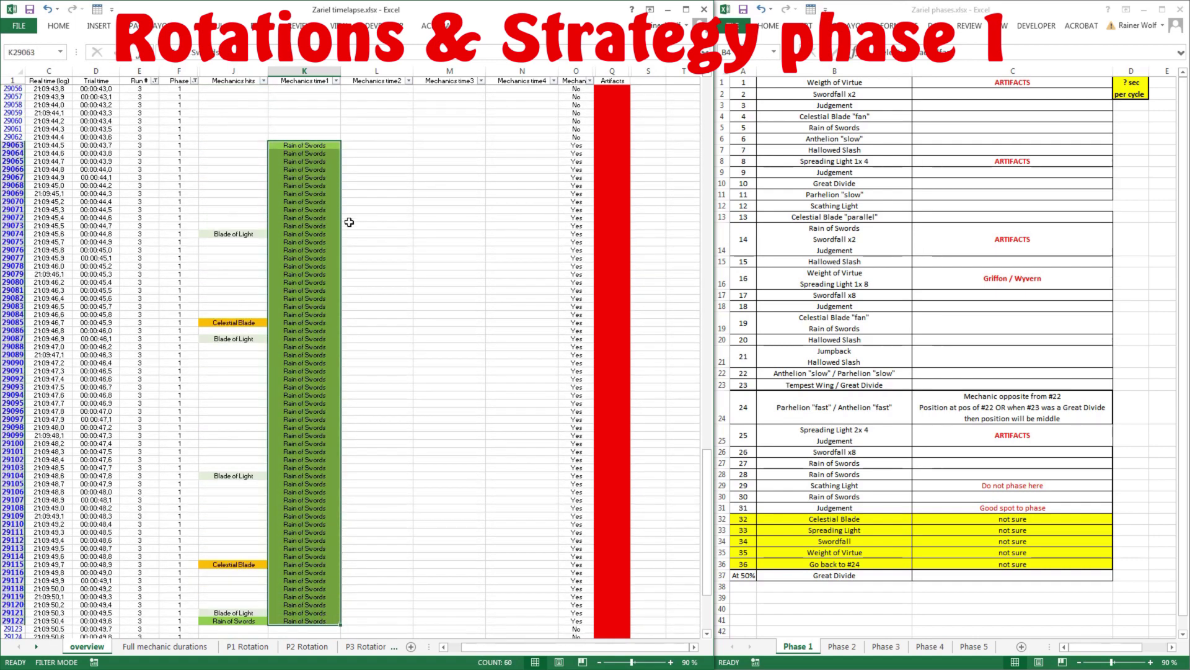
# Step: Examine the Anthelion block after Rain of Swords and highlight its full duration, K29136:K29195
pyautogui.scroll(-7, 324, 219)
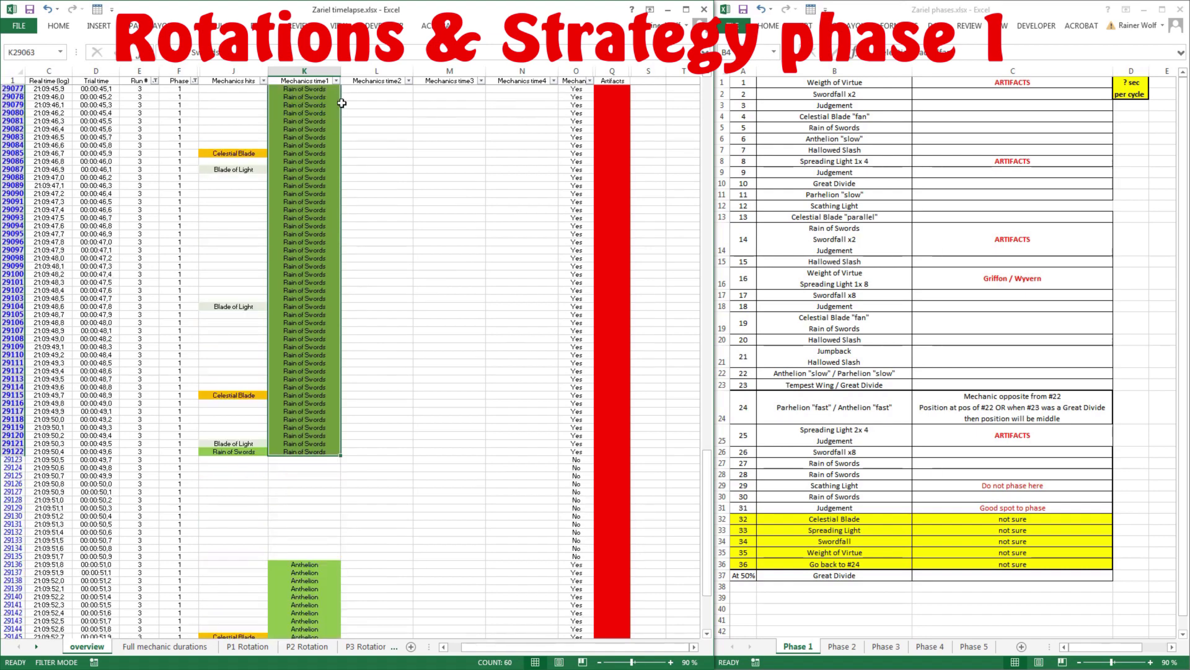
pyautogui.scroll(-14, 488, 213)
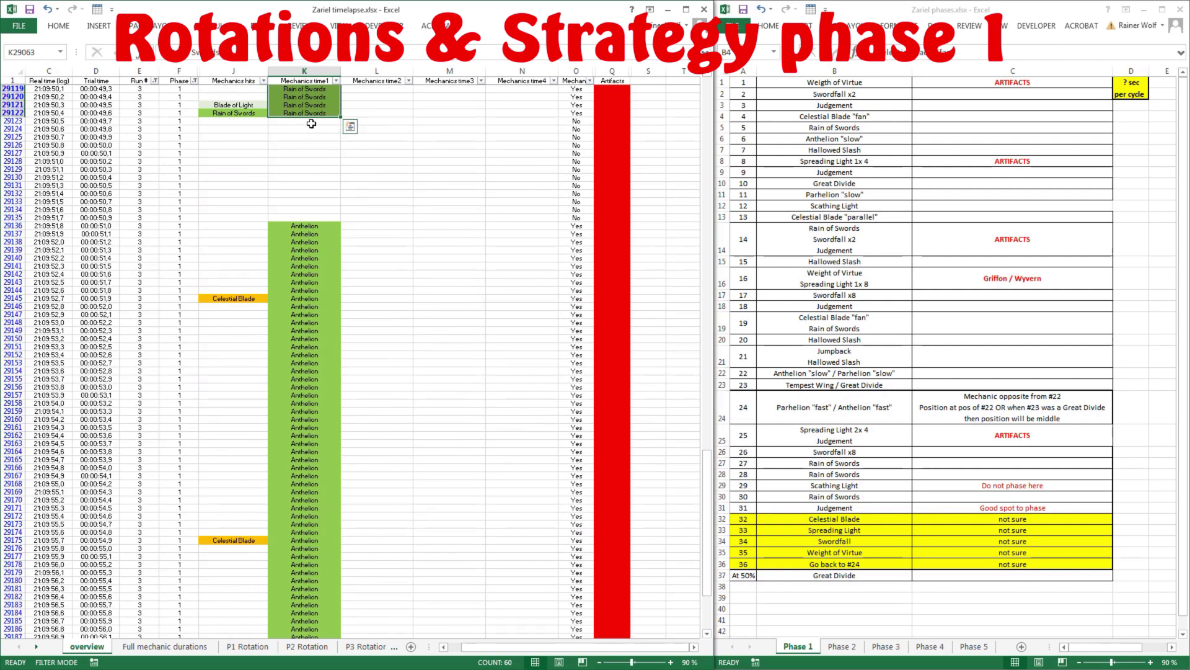
pyautogui.moveTo(307, 124); pyautogui.dragTo(310, 500)
pyautogui.scroll(-4, 372, 277)
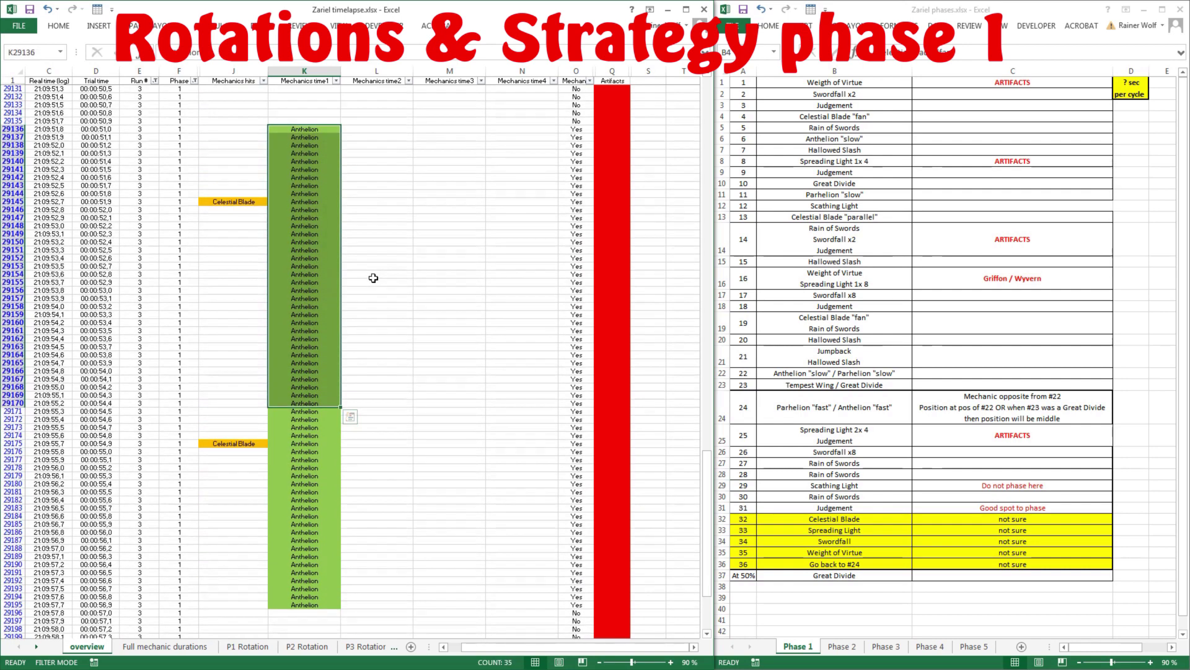
pyautogui.moveTo(308, 128); pyautogui.dragTo(316, 603)
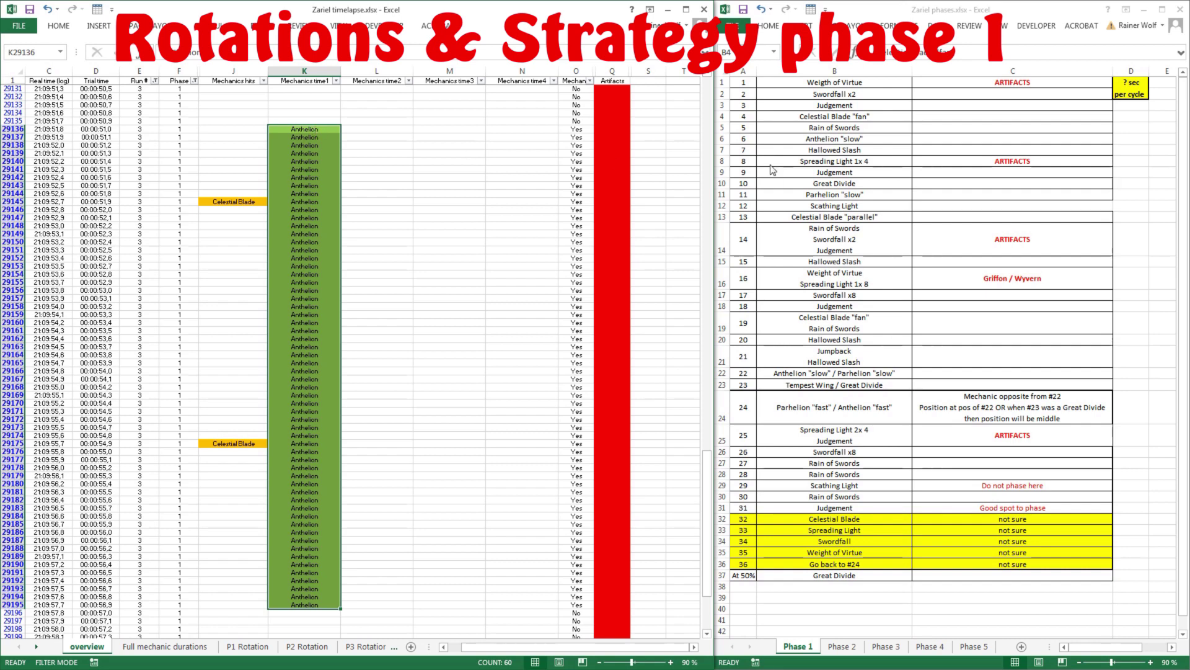
# Step: Review the gap before Anthelion, highlight its opening rows K29136:K29162, and highlight the Hallowed Slash block K29204:K29235
pyautogui.click(384, 120)
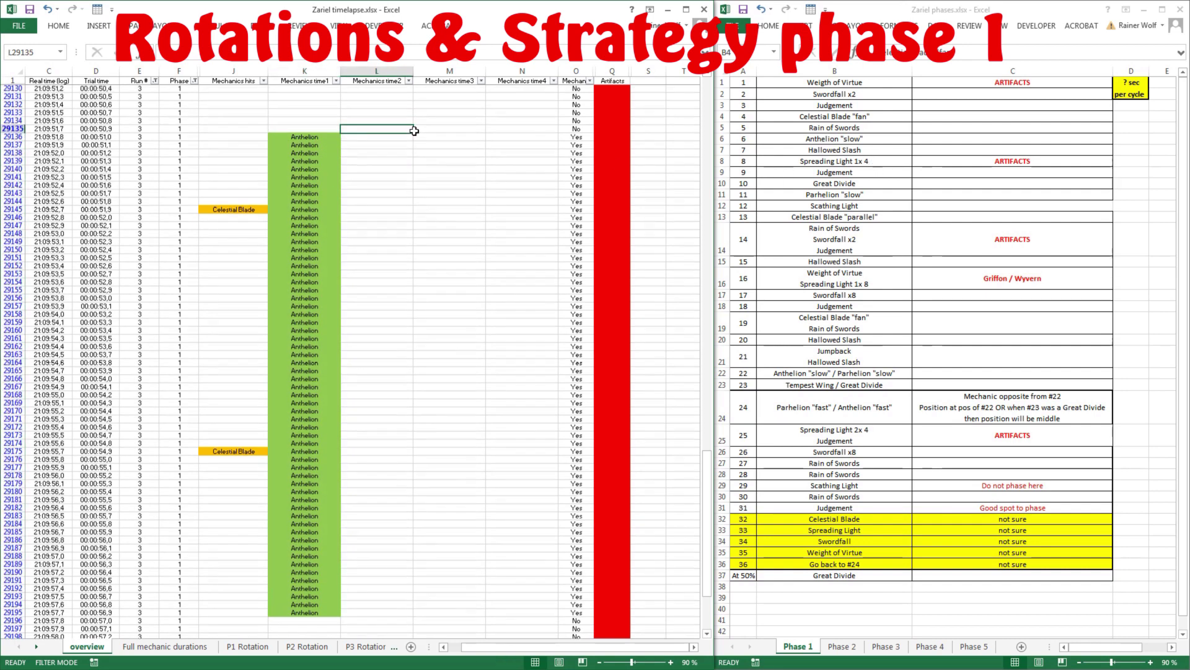
pyautogui.scroll(10, 379, 112)
pyautogui.scroll(-5, 292, 286)
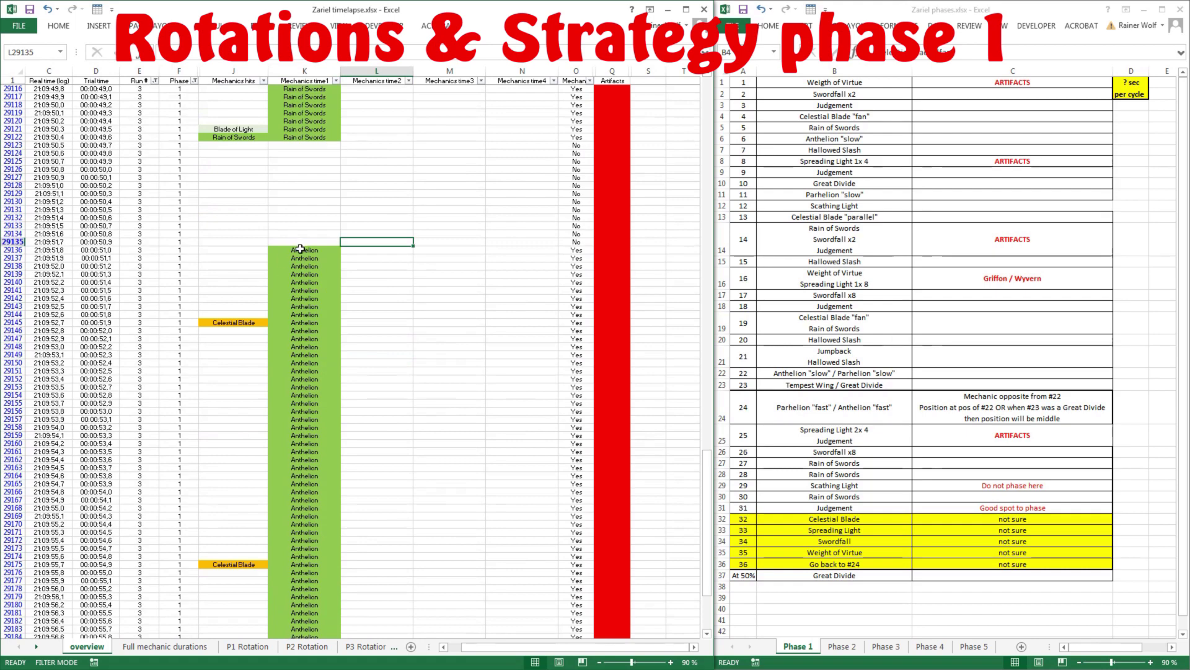
pyautogui.moveTo(300, 249); pyautogui.dragTo(304, 460)
pyautogui.scroll(-4, 372, 372)
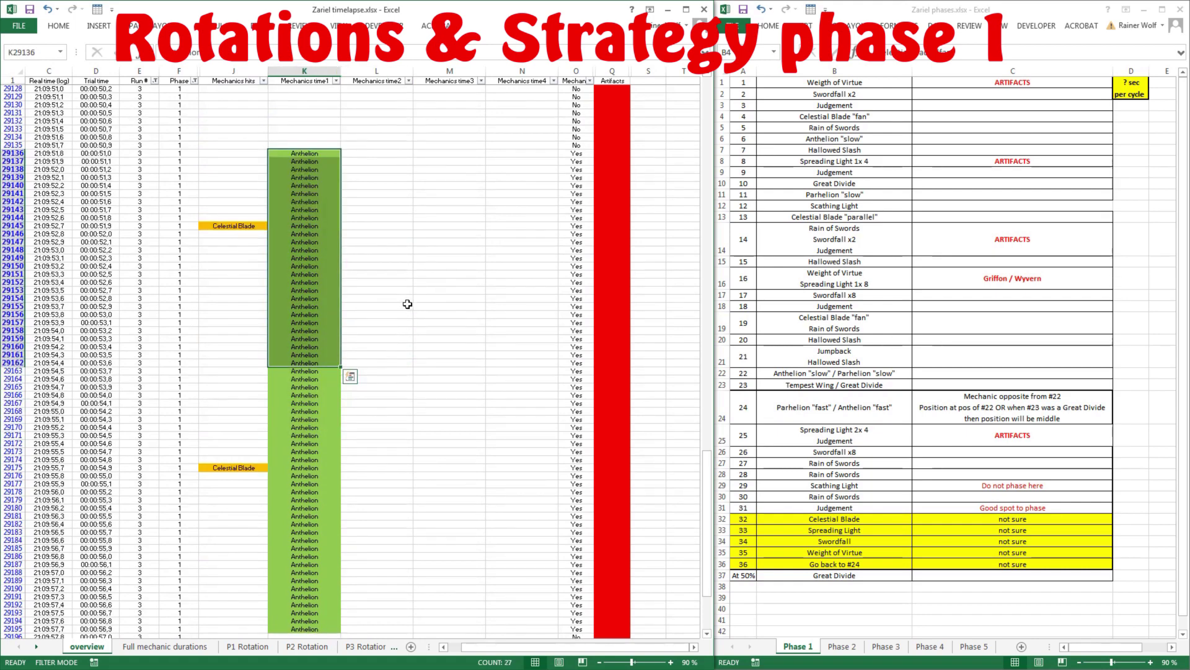
pyautogui.scroll(-20, 408, 304)
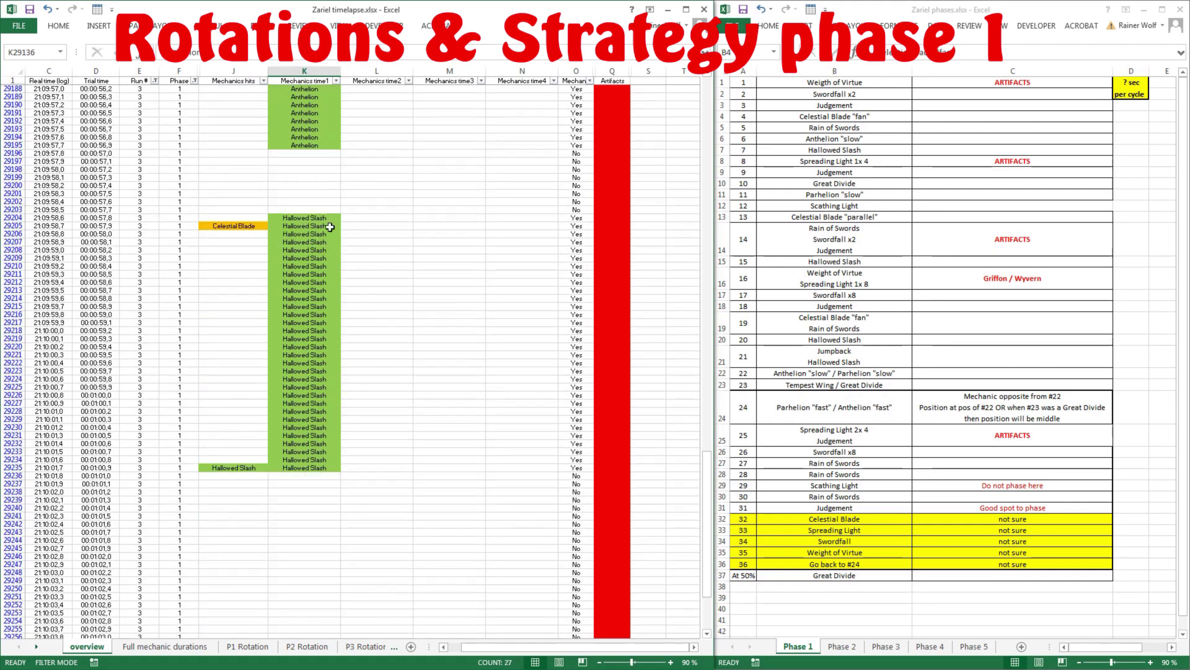
pyautogui.moveTo(314, 218); pyautogui.dragTo(308, 472)
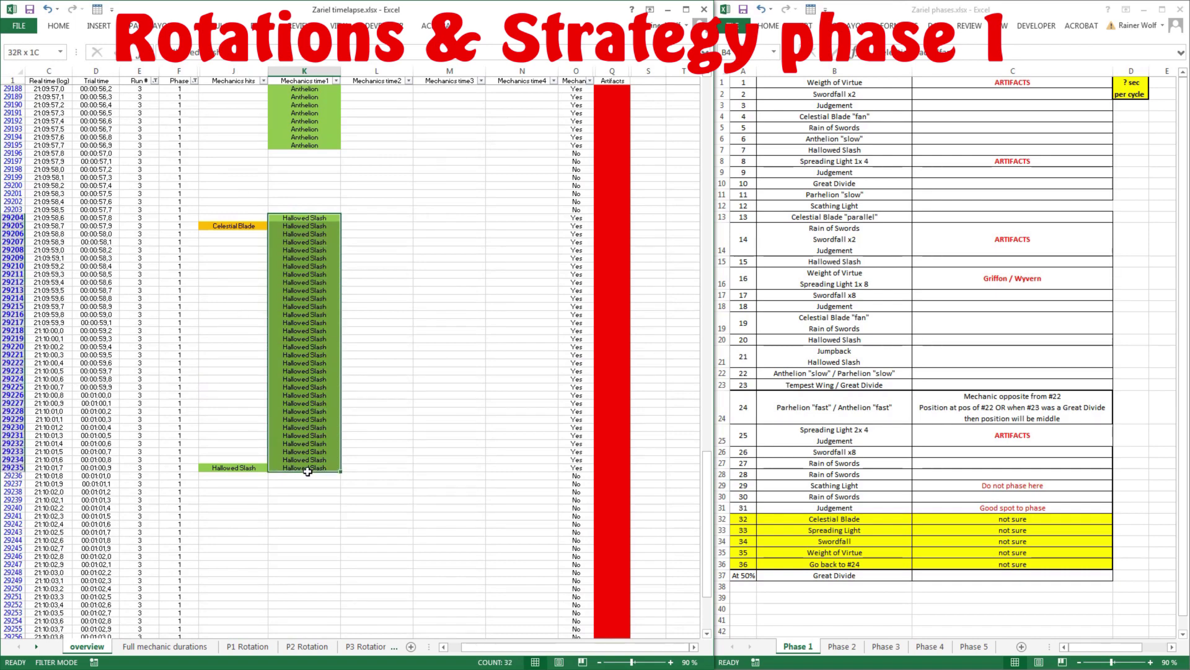
# Step: Compare the start of Spreading Light at L29278 with the orange Artifacts period beginning at Q29267
pyautogui.scroll(-19, 370, 287)
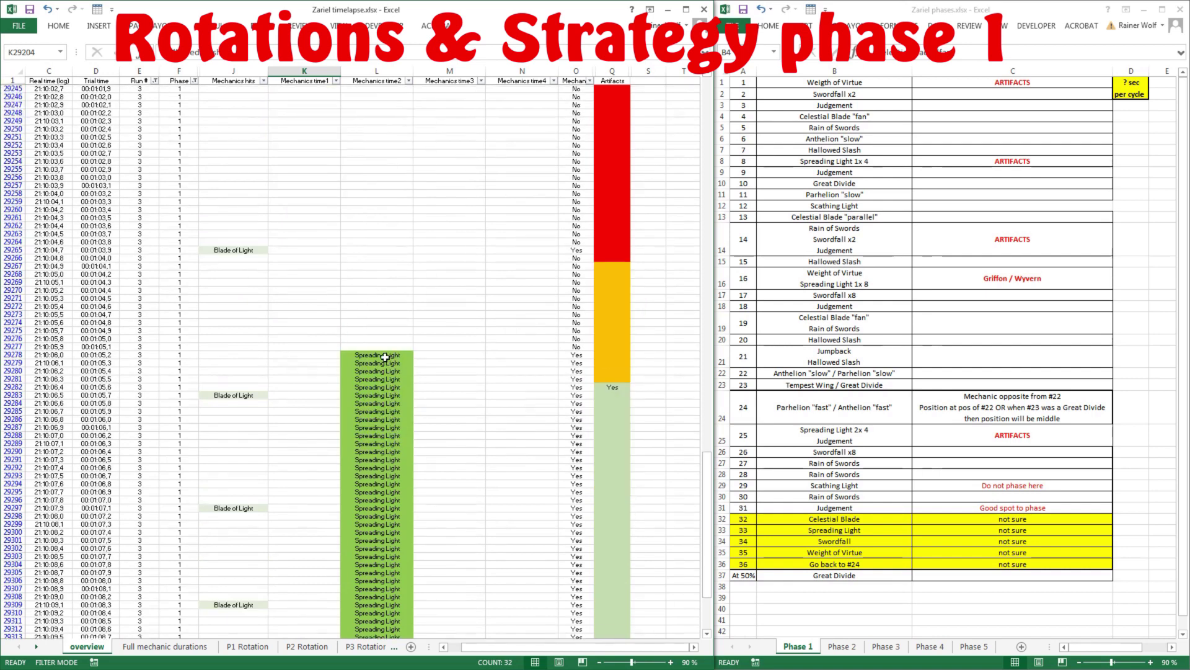
pyautogui.click(383, 357)
pyautogui.scroll(-4, 424, 291)
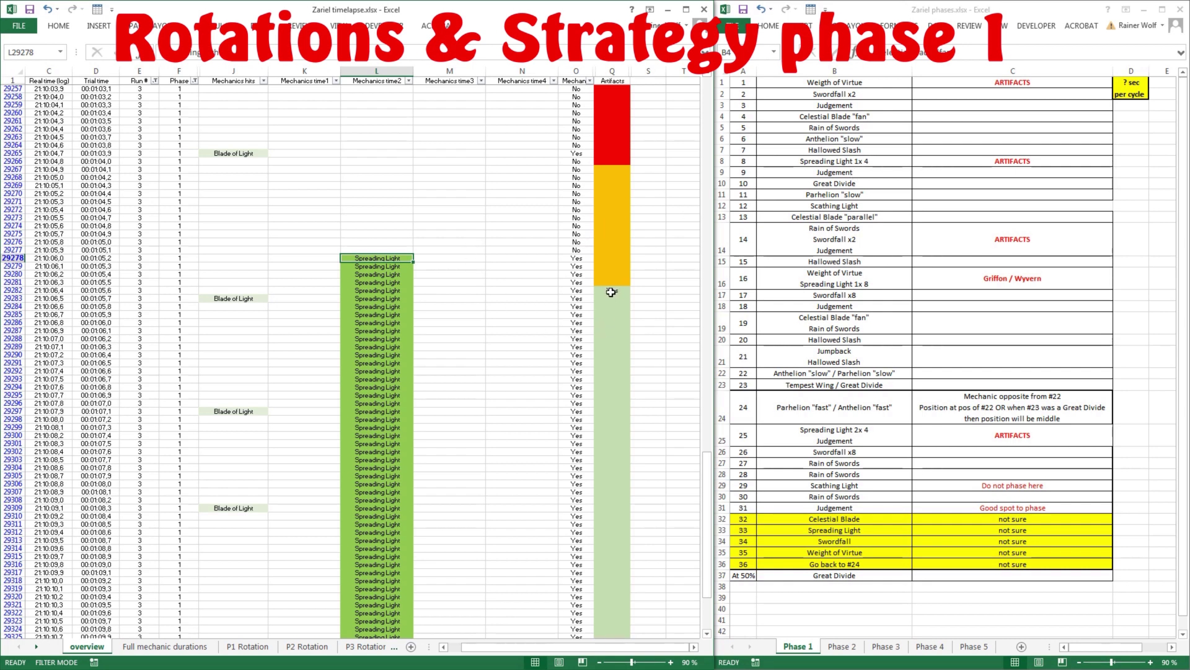
pyautogui.scroll(4, 551, 297)
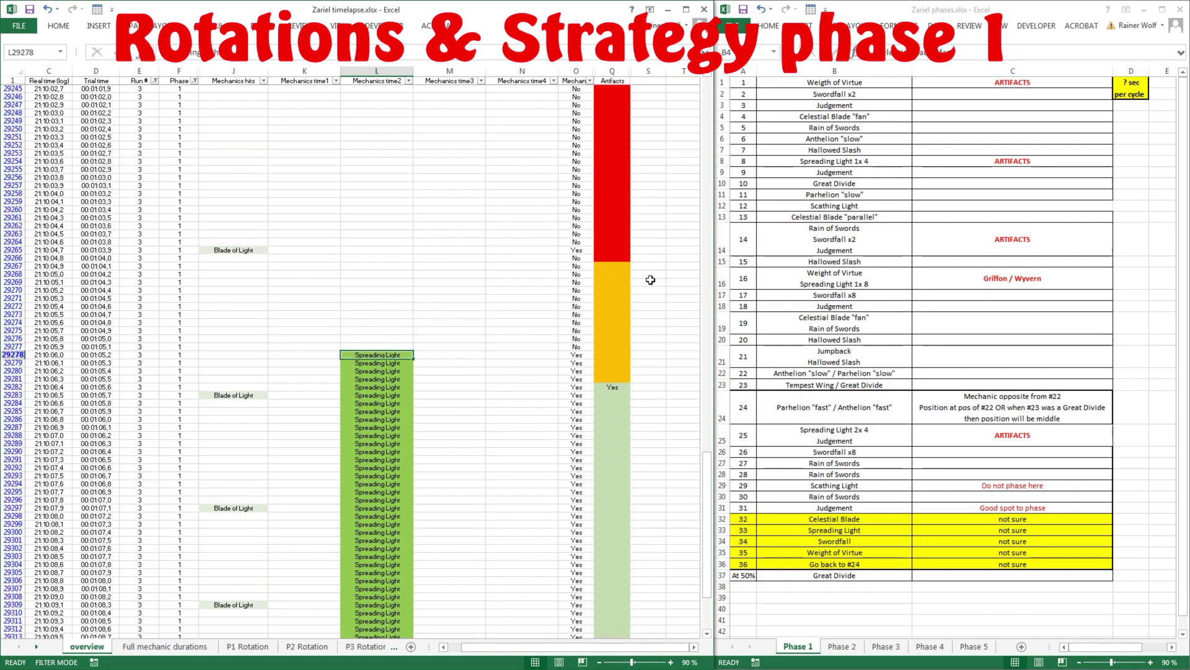
pyautogui.click(611, 263)
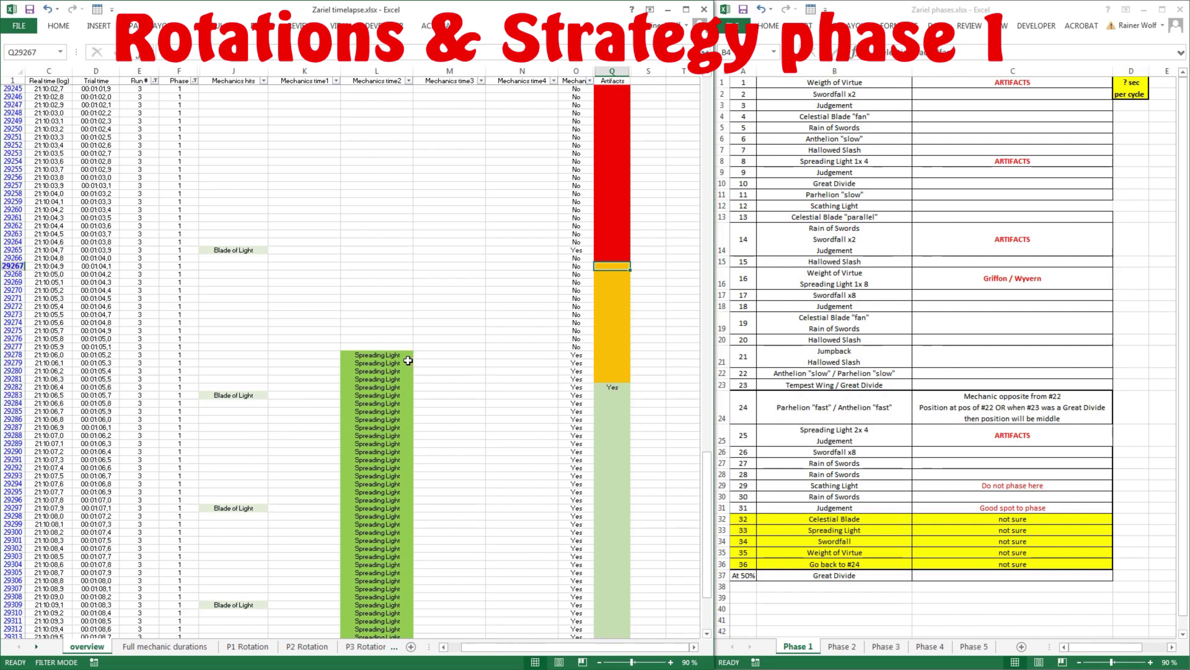
# Step: Examine how AB + Judgement overlaps Spreading Light and the green Artifacts period, highlighting K29328:K29353
pyautogui.scroll(-8, 394, 350)
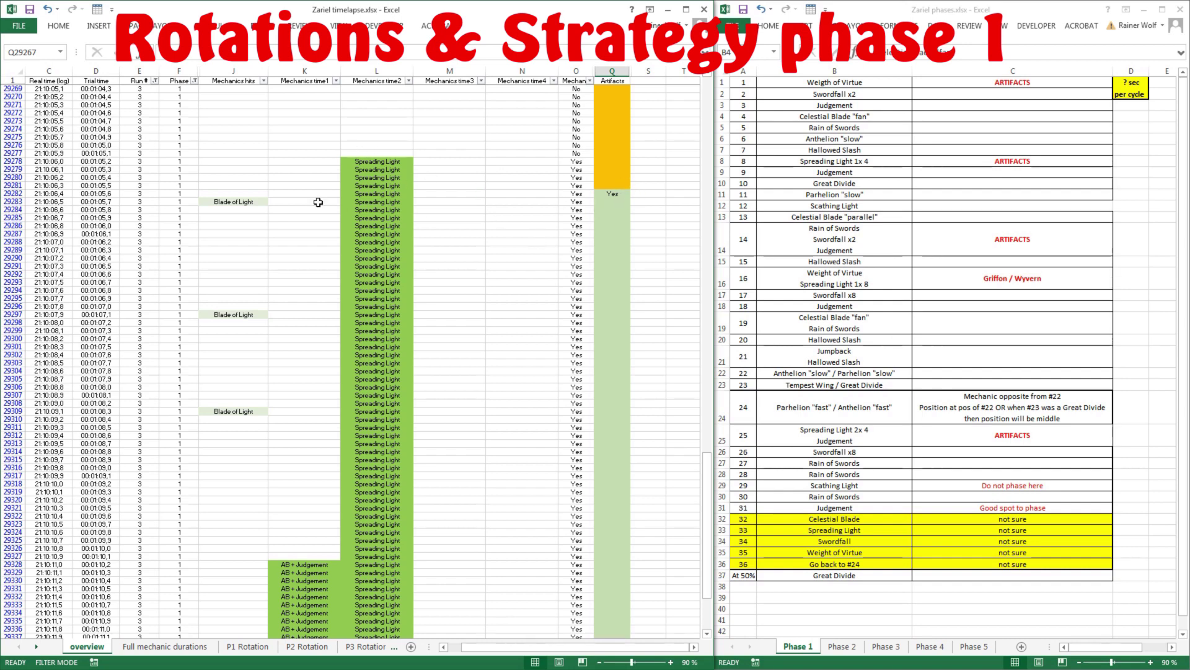
pyautogui.scroll(-6, 424, 165)
pyautogui.scroll(-4, 382, 391)
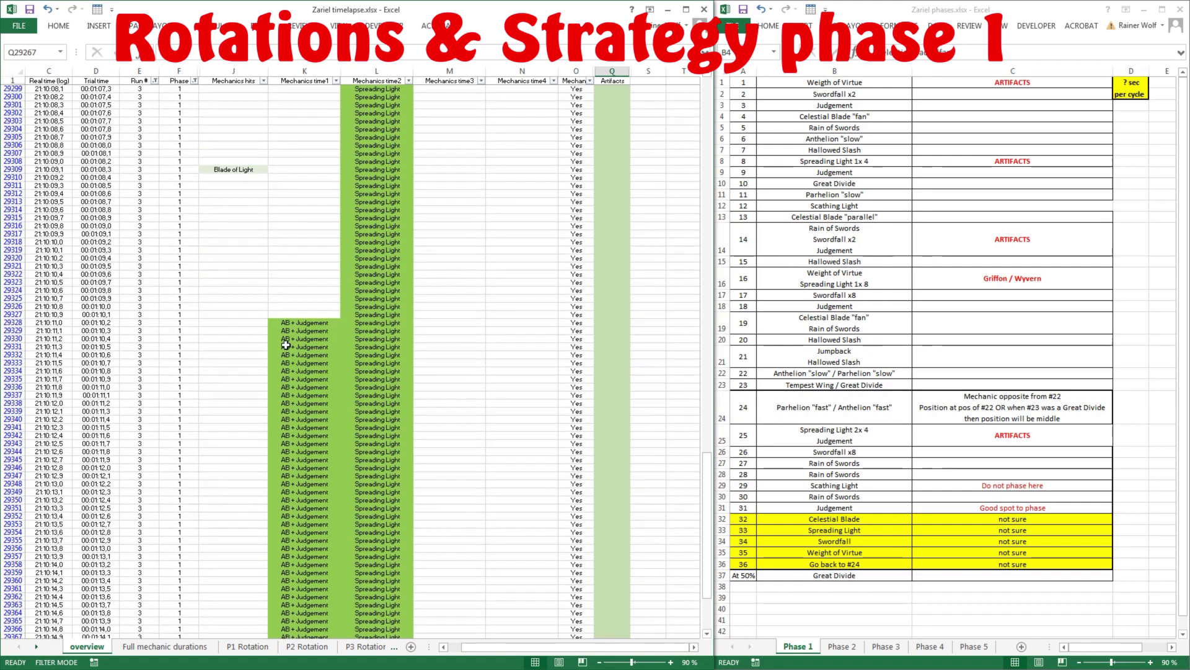
pyautogui.moveTo(310, 324); pyautogui.dragTo(314, 524)
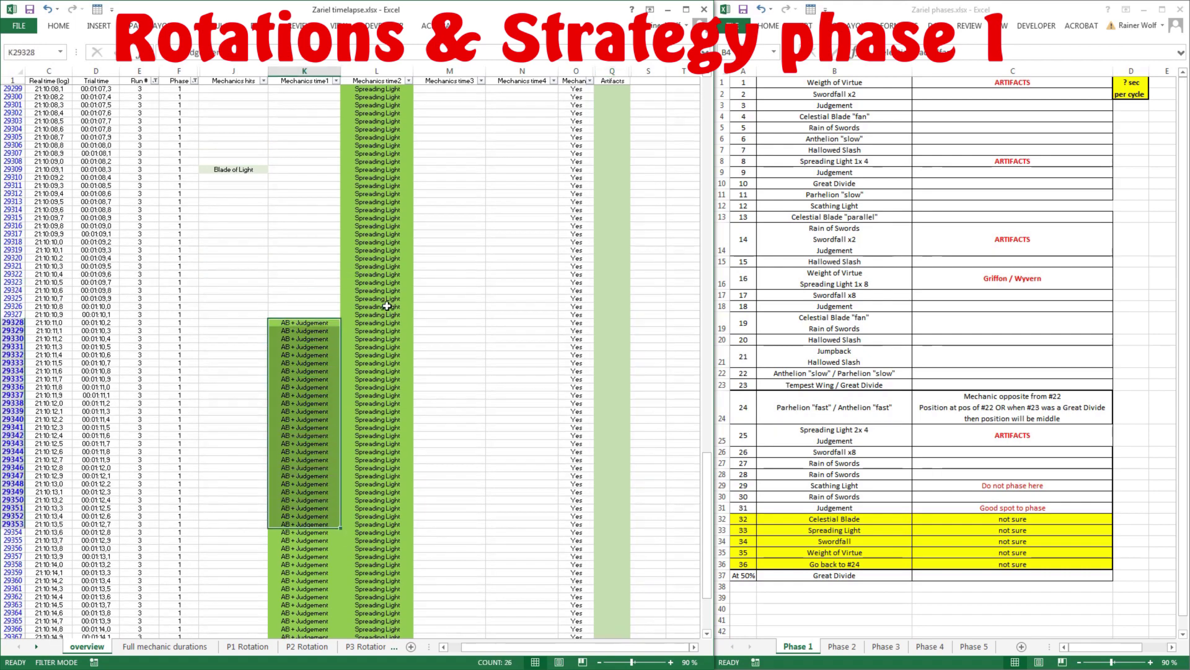
pyautogui.scroll(-6, 387, 304)
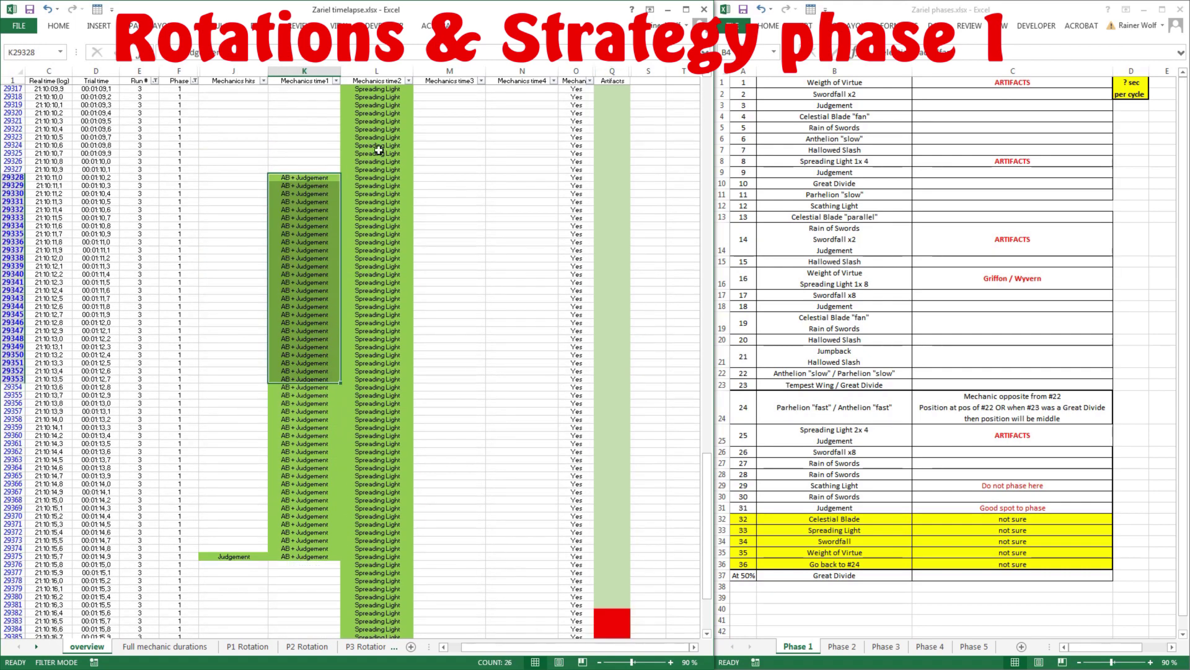
pyautogui.scroll(17, 326, 205)
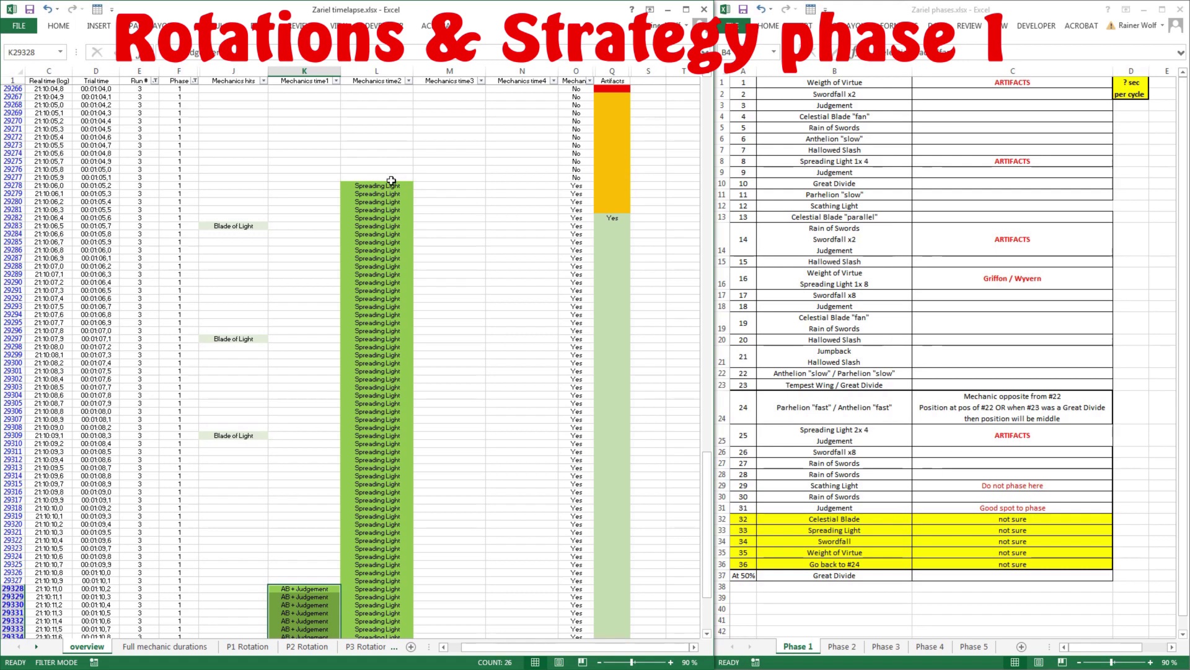
pyautogui.scroll(-12, 389, 193)
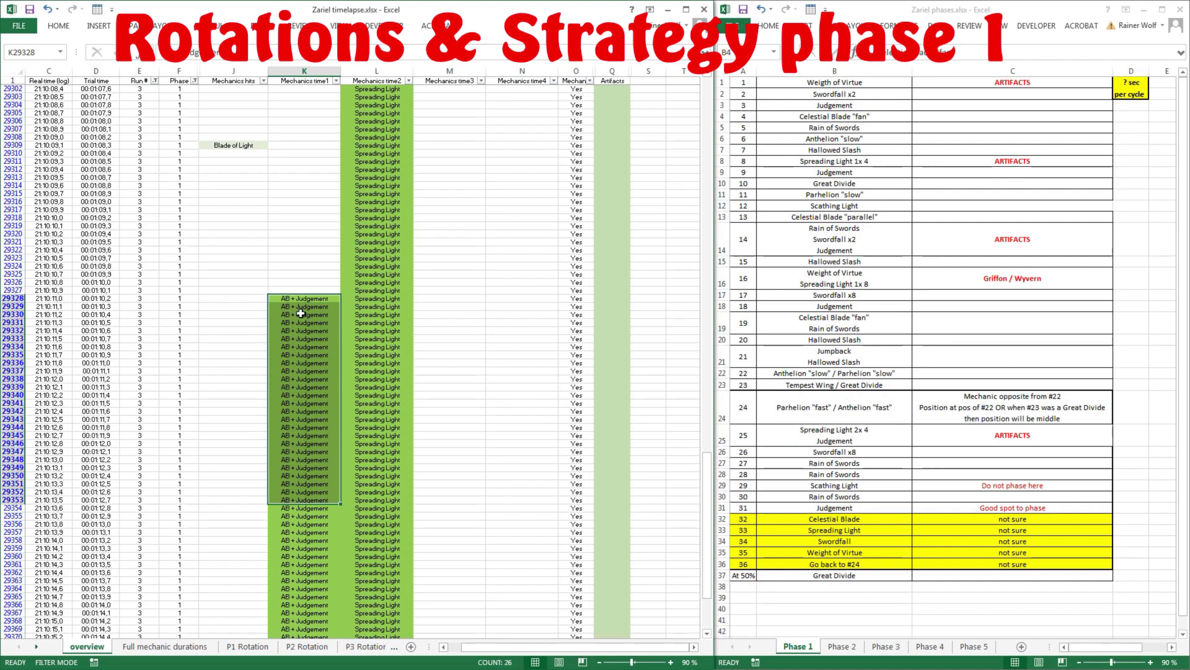
# Step: Examine where AB + Judgement and Spreading Light end, and the gap that follows before Great Divide
pyautogui.scroll(-14, 518, 274)
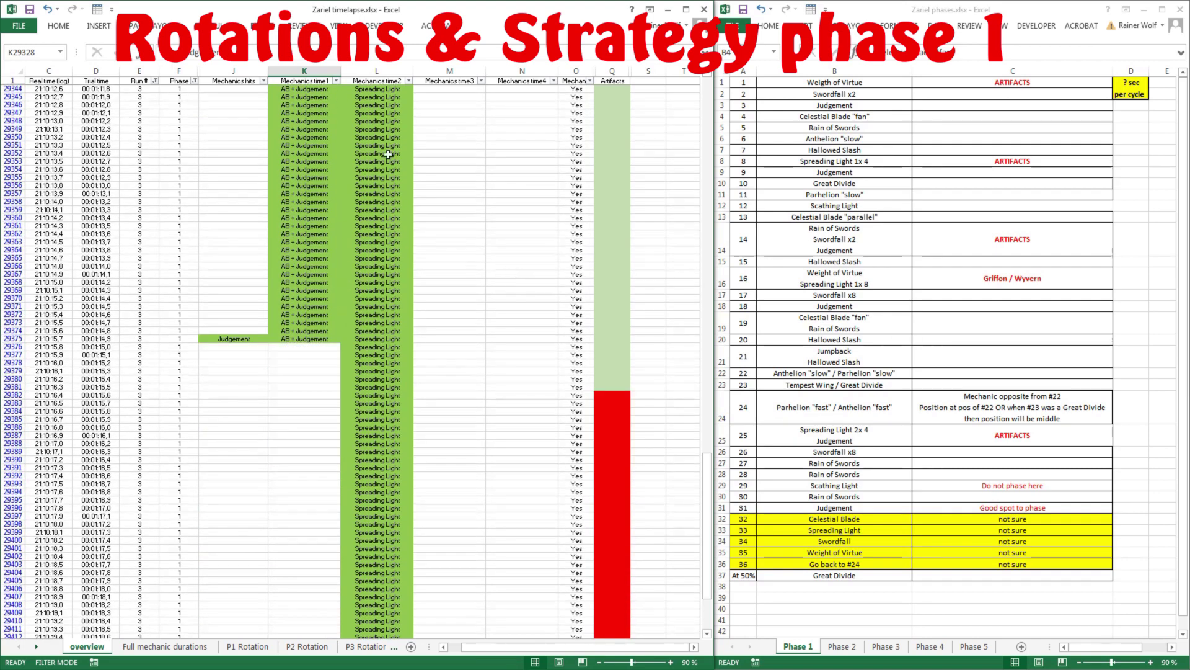
pyautogui.scroll(-5, 503, 192)
pyautogui.scroll(-17, 509, 206)
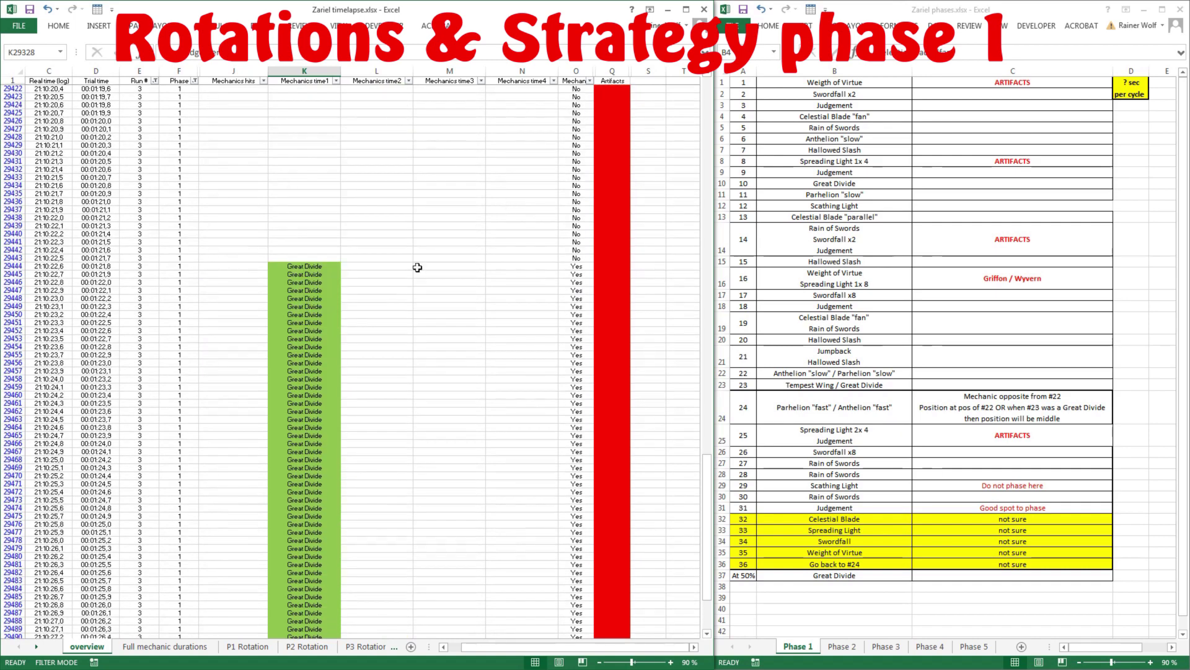
pyautogui.scroll(7, 294, 253)
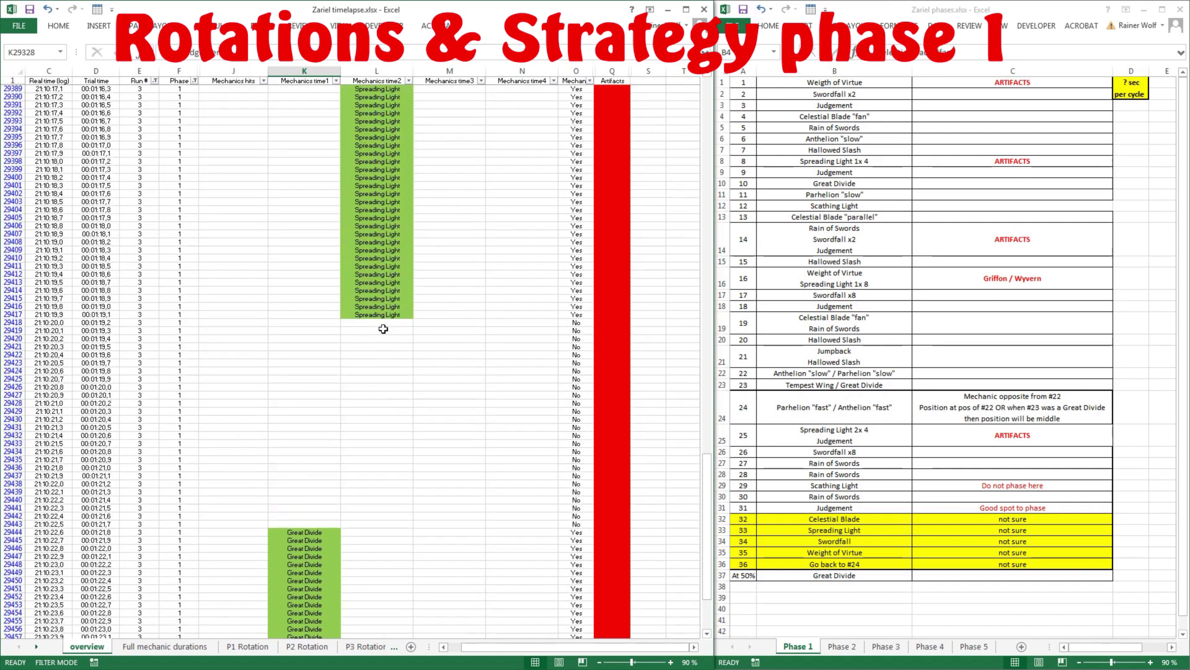
pyautogui.scroll(-5, 394, 354)
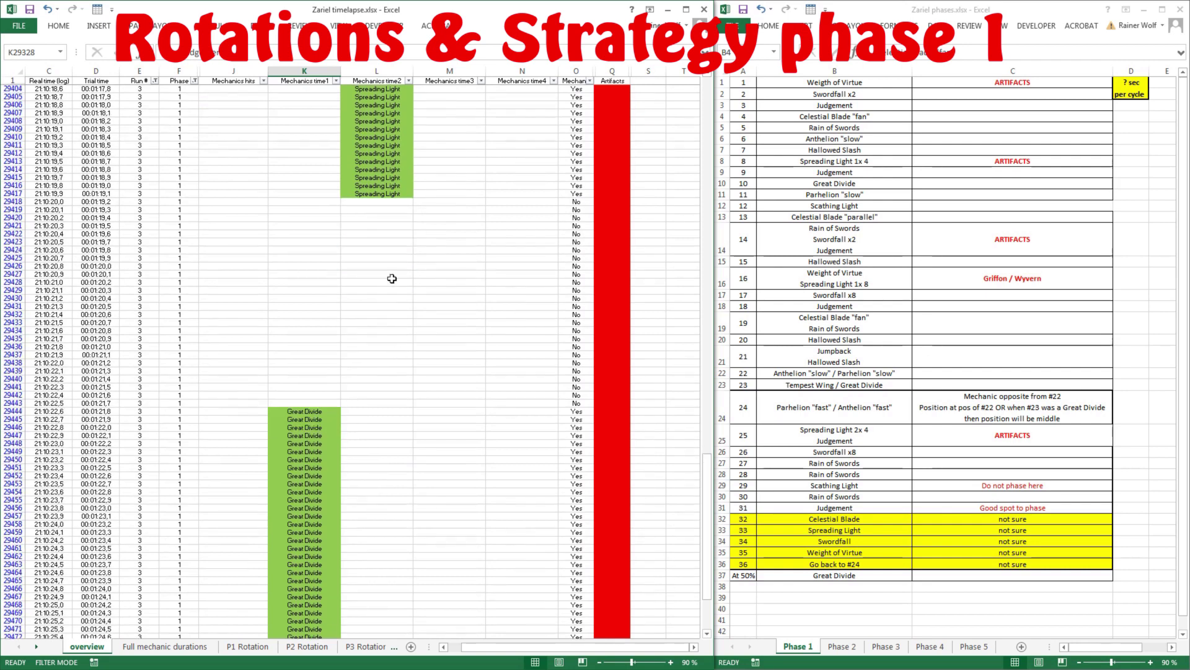
pyautogui.scroll(-5, 413, 252)
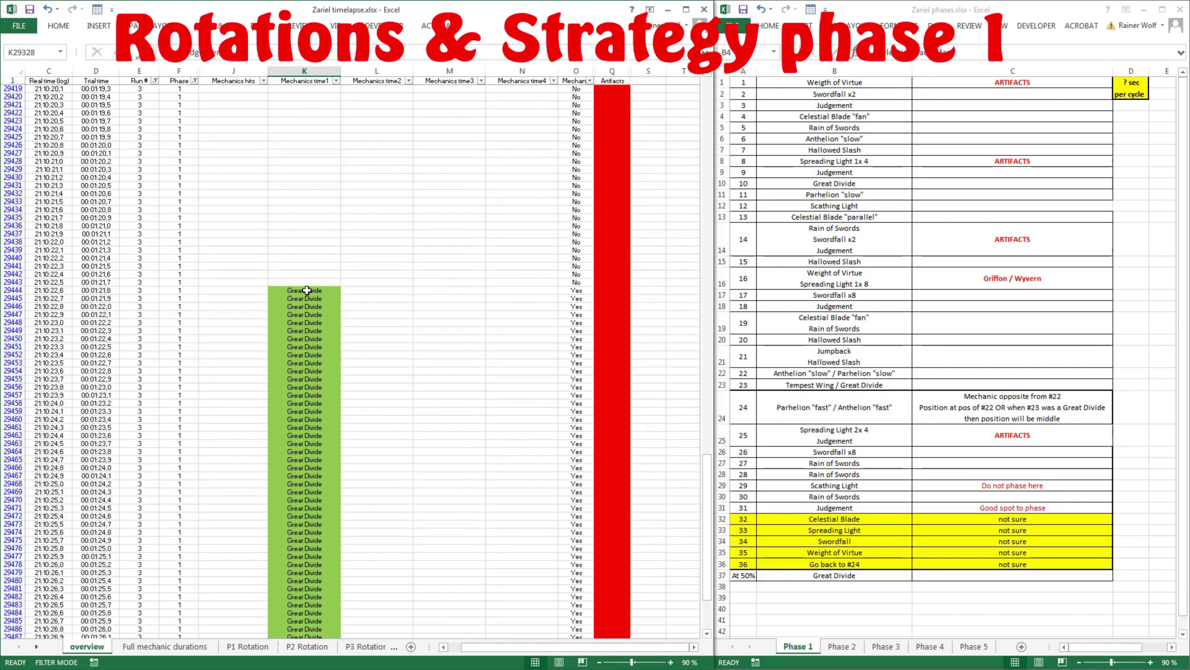
# Step: Highlight the Great Divide rows K29444:K29480 and the matching entry #10 in the phase list, A10:C10
pyautogui.moveTo(306, 290); pyautogui.dragTo(307, 580)
pyautogui.scroll(-10, 412, 337)
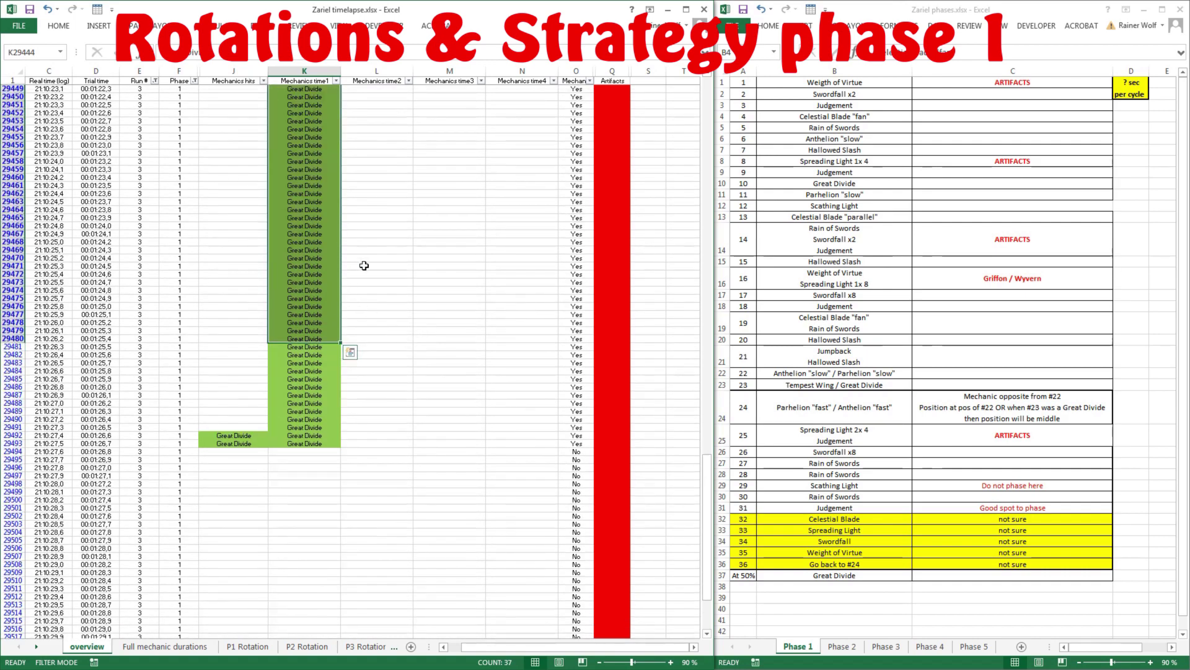
pyautogui.scroll(4, 336, 207)
pyautogui.click(849, 183)
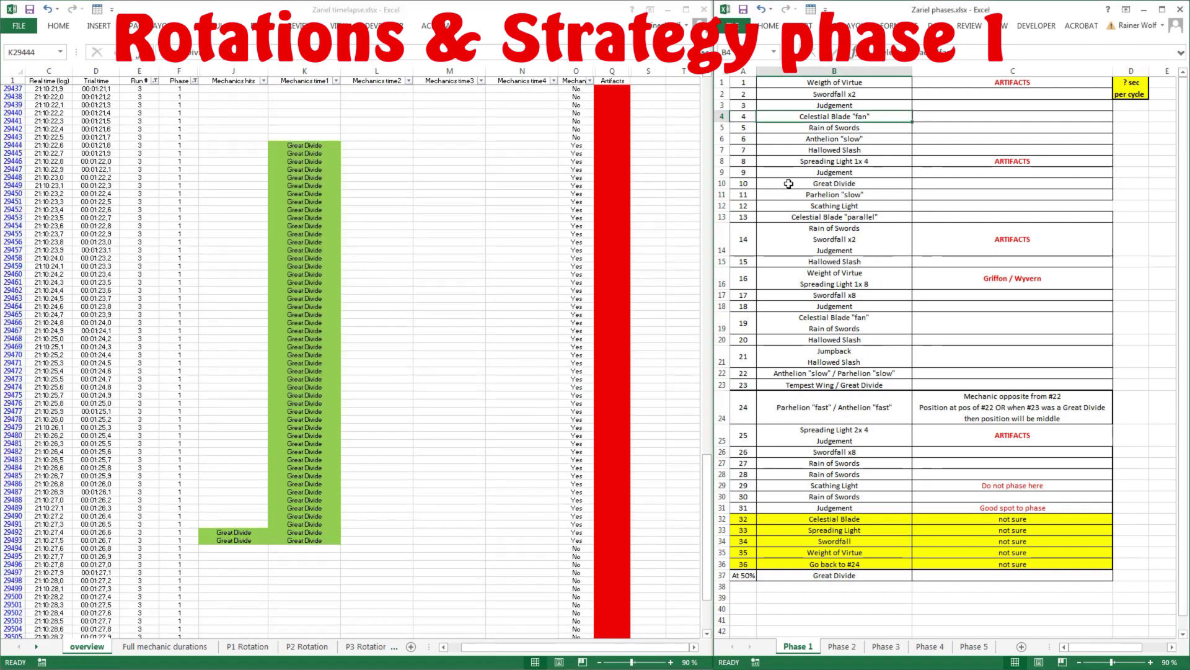
pyautogui.moveTo(750, 183); pyautogui.dragTo(934, 185)
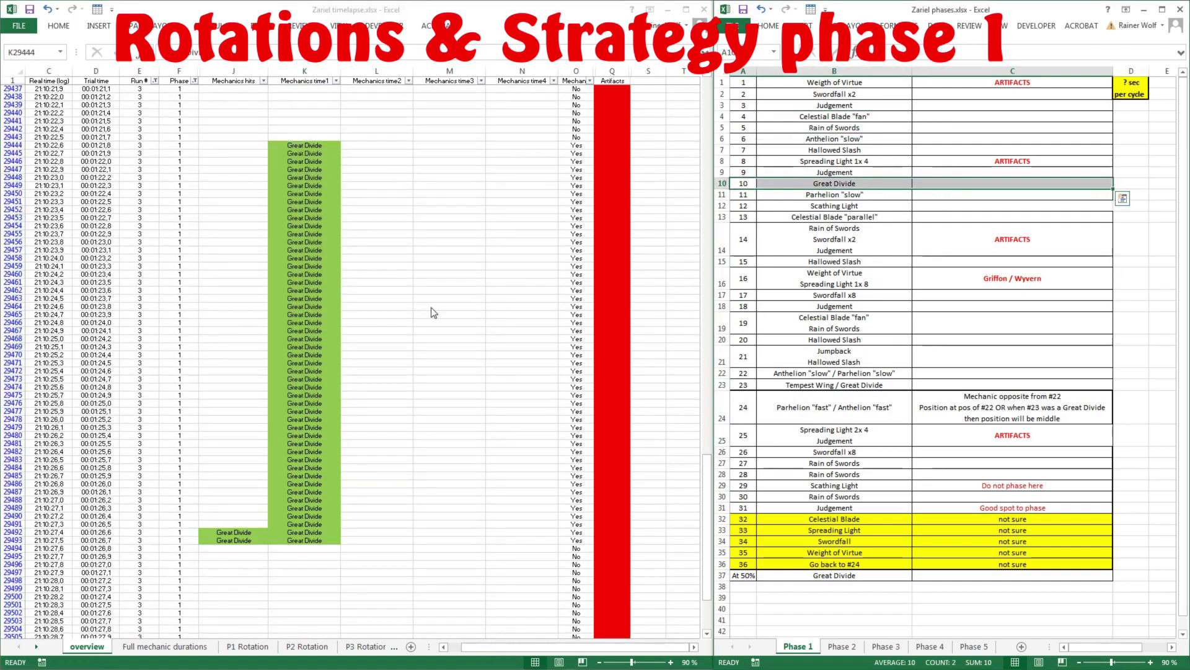
# Step: Compare the gaps before and after Great Divide in the timeline, highlighting the first Parhelion rows K29544:K29551
pyautogui.hotkey('alt', 'Tab')
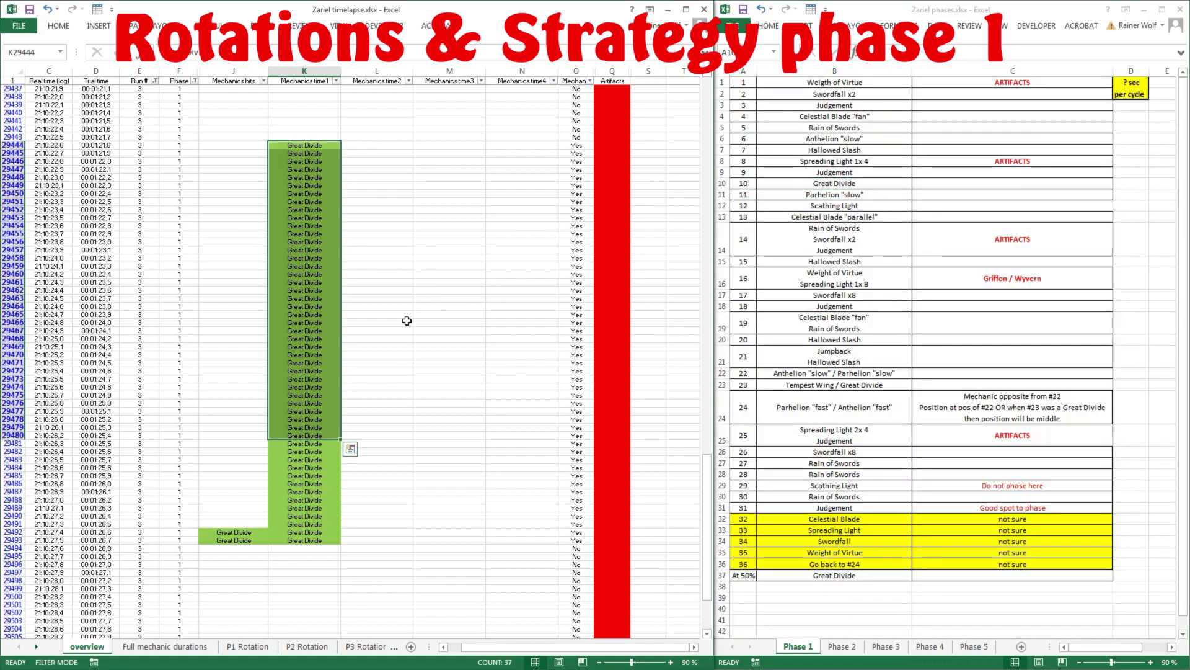
pyautogui.scroll(-17, 372, 321)
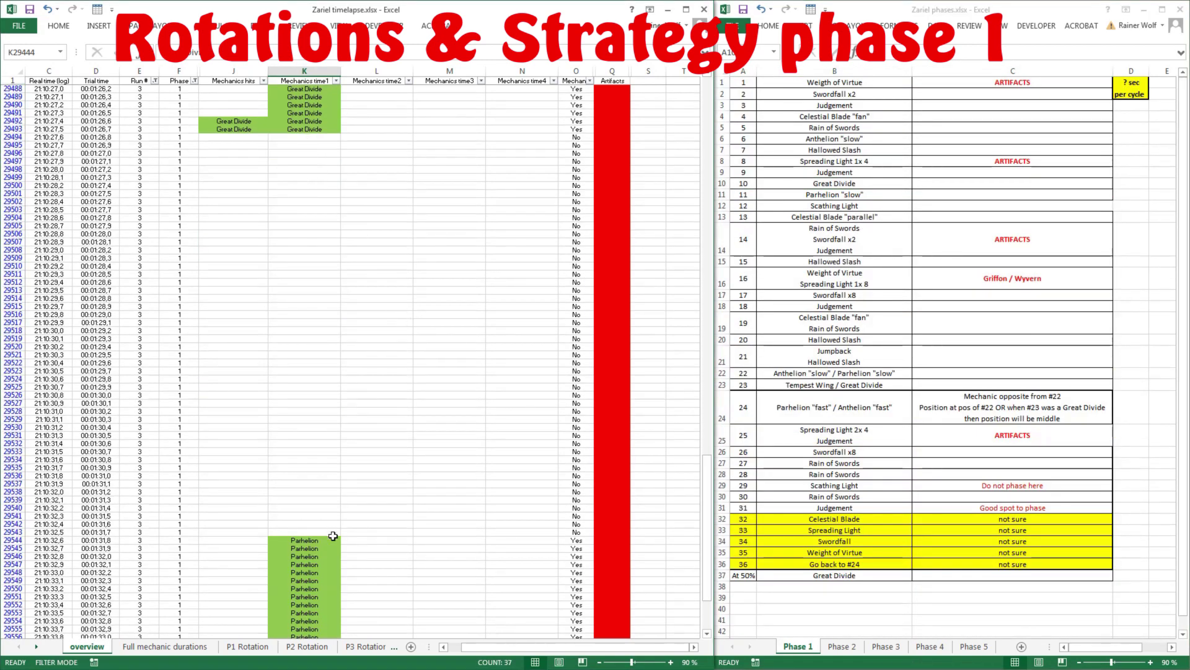
pyautogui.moveTo(320, 540); pyautogui.dragTo(335, 596)
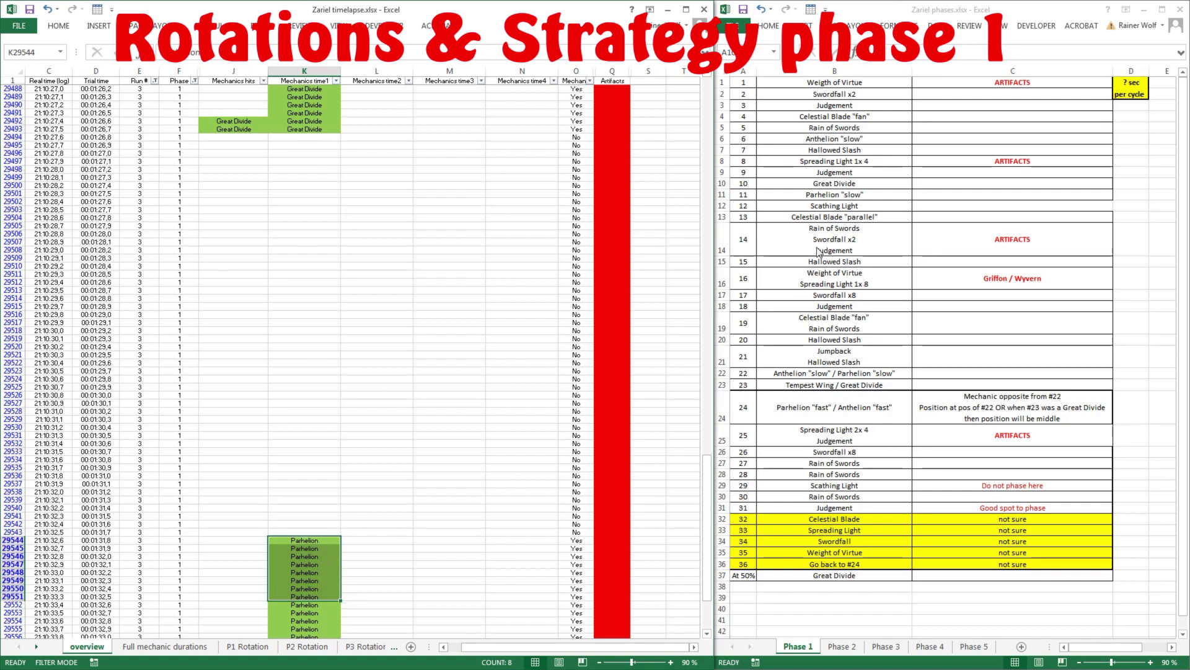
pyautogui.click(320, 227)
pyautogui.scroll(20, 323, 230)
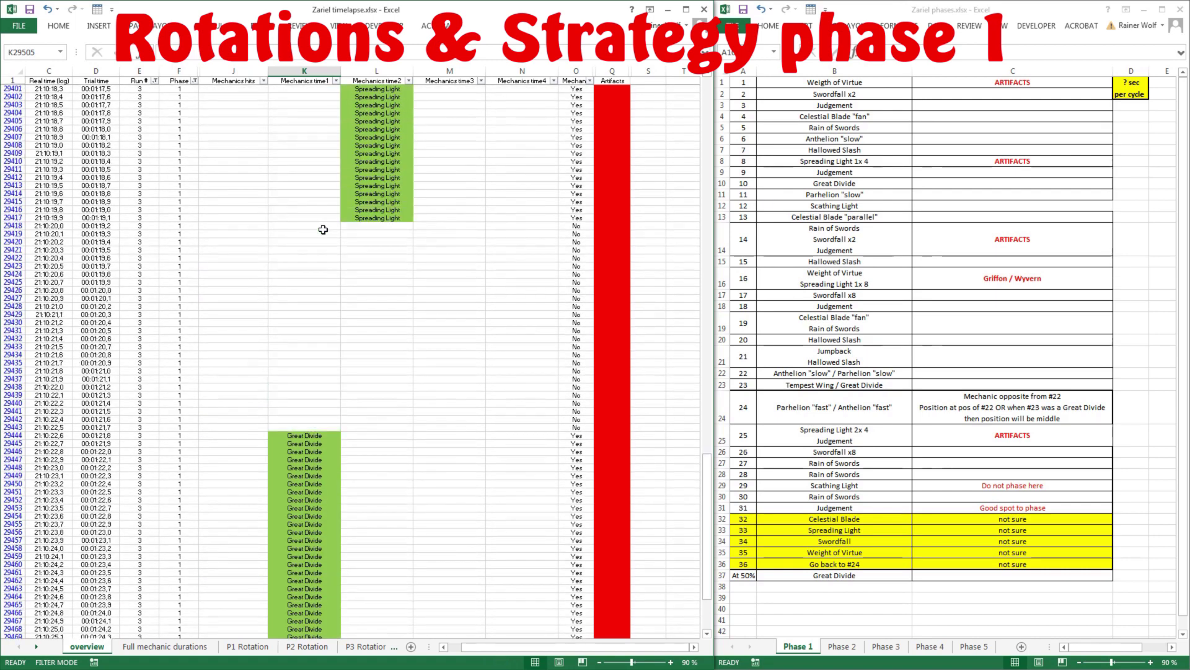
pyautogui.click(320, 476)
pyautogui.scroll(-20, 322, 429)
pyautogui.scroll(-6, 322, 429)
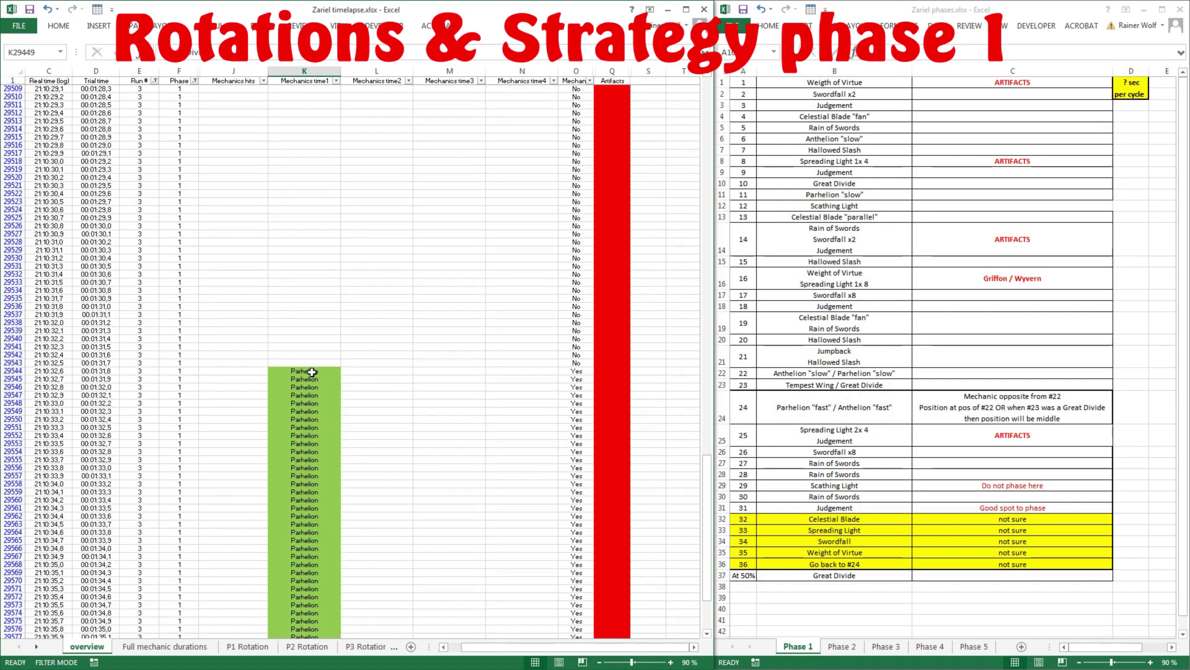
# Step: Highlight the full duration of the Parhelion block, K29544:K29603
pyautogui.click(312, 372)
pyautogui.scroll(-9, 467, 308)
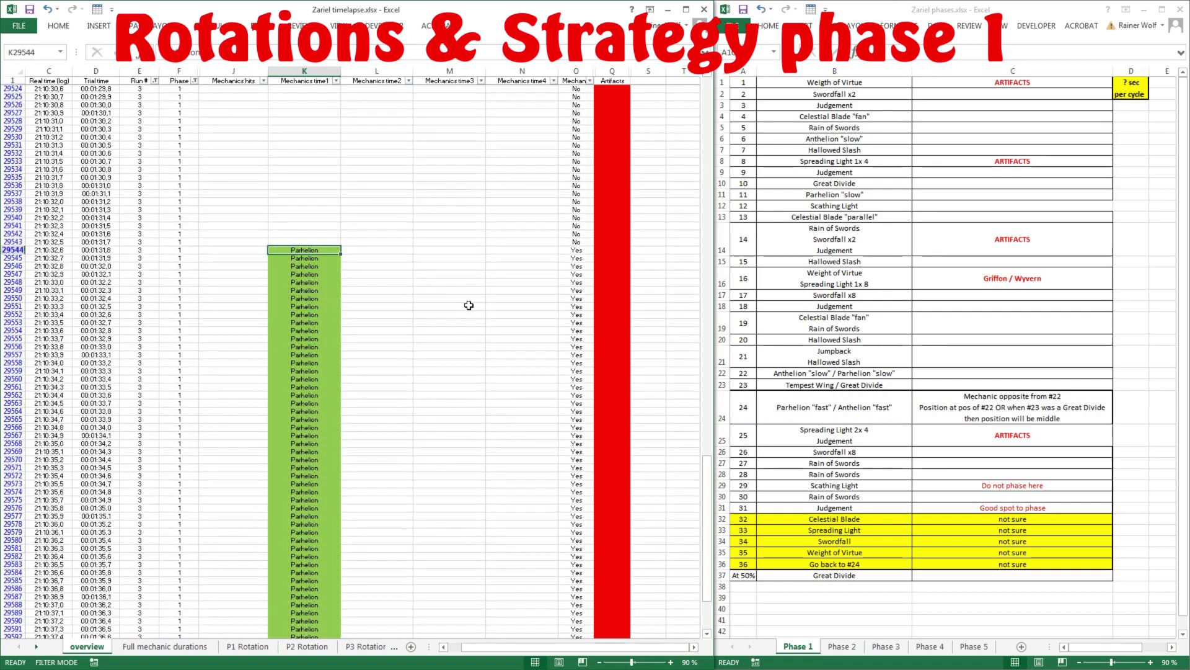
pyautogui.scroll(-2, 443, 235)
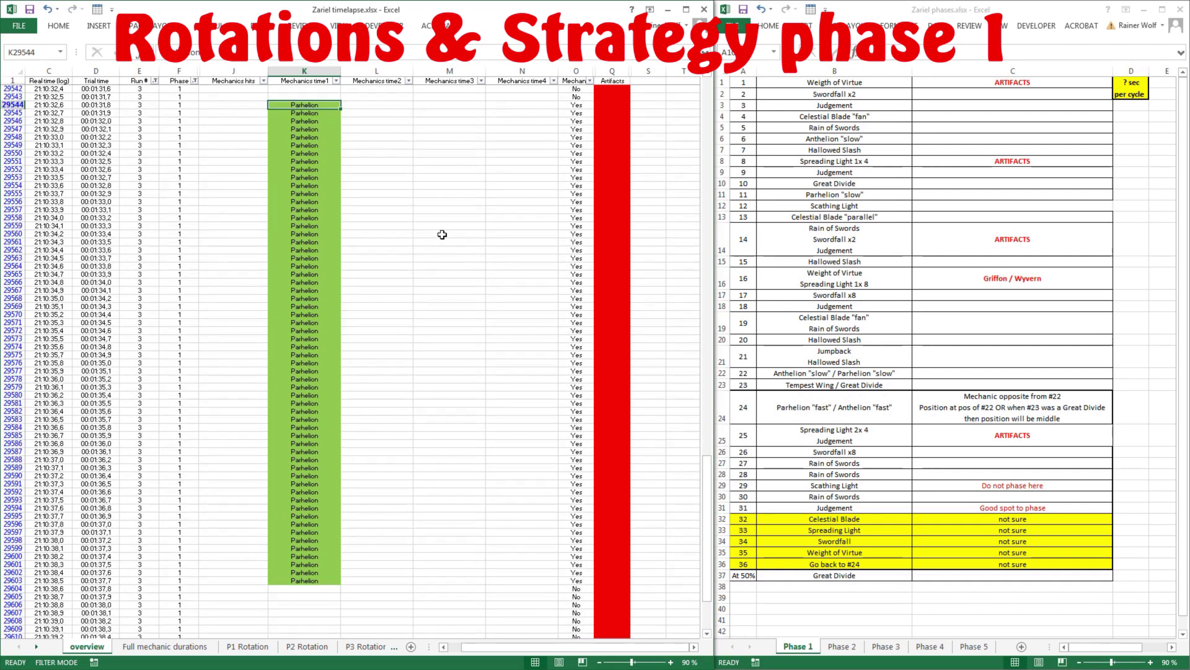
pyautogui.hotkey('ctrl', 'shift', 'Down')
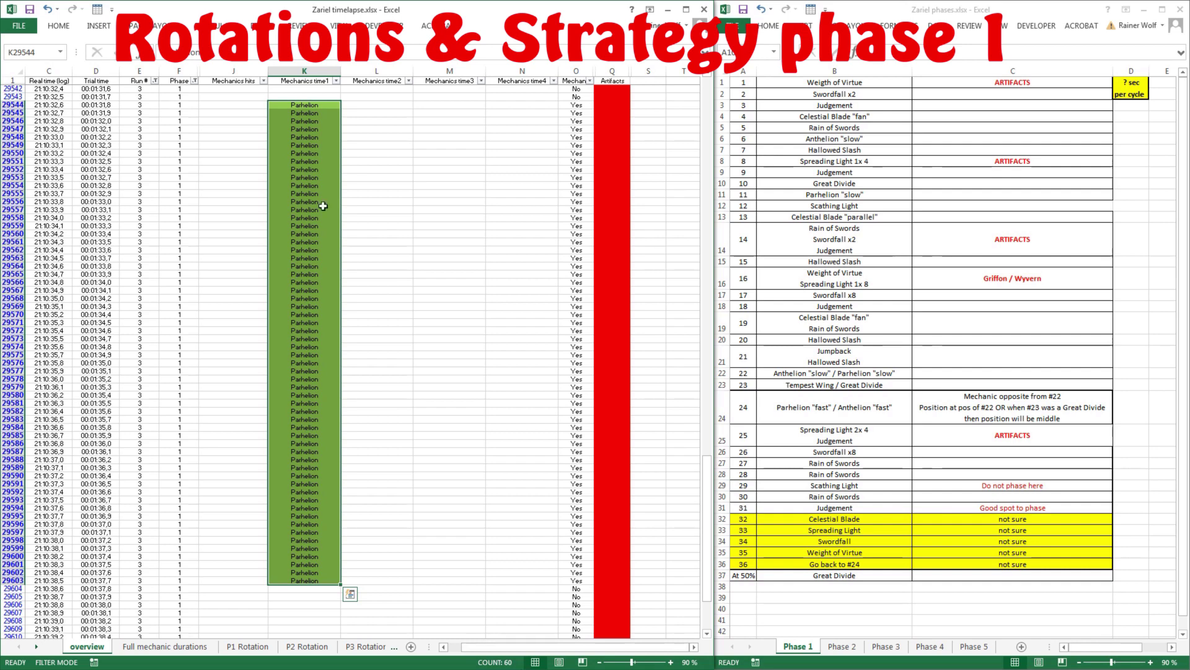
# Step: Review the mechanics hits beside Parhelion, highlighting J29534:J29585 from before its start into the block
pyautogui.click(247, 104)
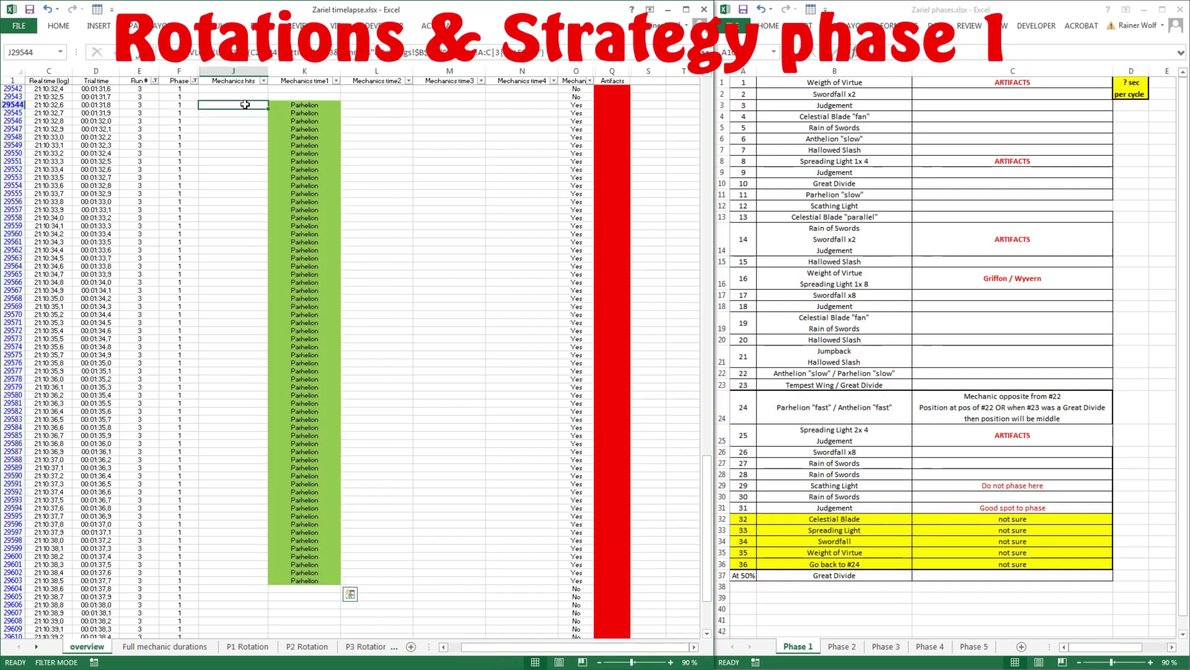
pyautogui.scroll(5, 246, 105)
pyautogui.click(235, 178)
pyautogui.moveTo(236, 145); pyautogui.dragTo(240, 557)
pyautogui.scroll(-7, 452, 353)
pyautogui.scroll(-5, 457, 393)
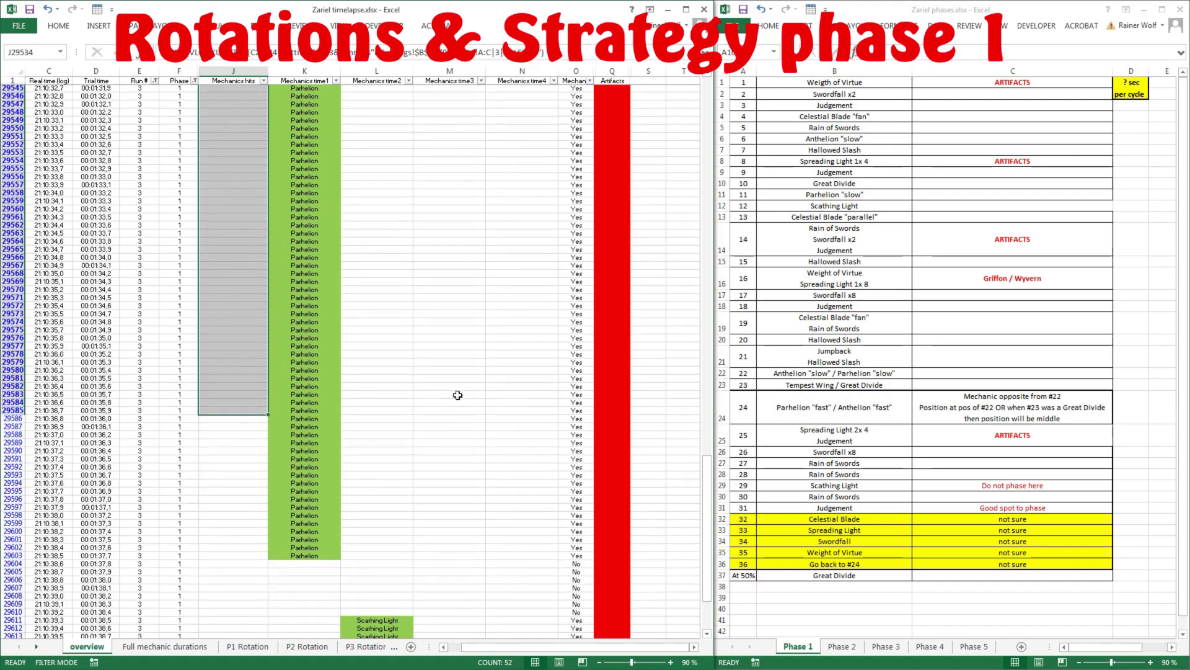
# Step: Compare the end of Parhelion at K29603 with the start of Scathing Light at L29611
pyautogui.click(307, 315)
pyautogui.scroll(-13, 397, 313)
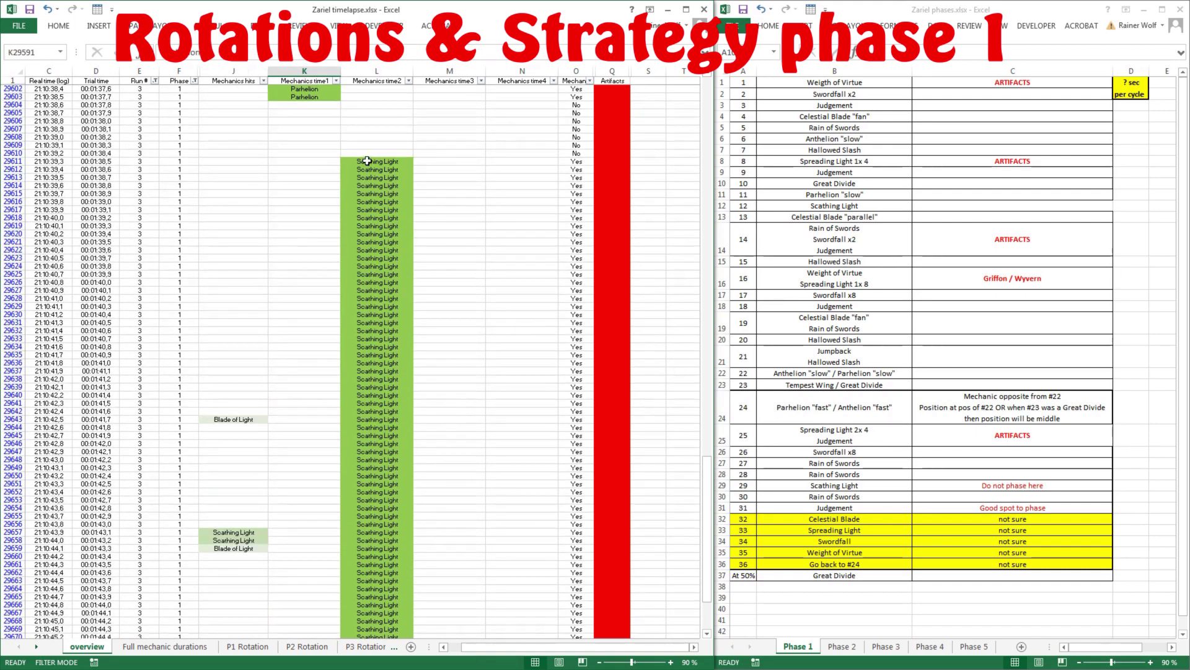
pyautogui.click(310, 95)
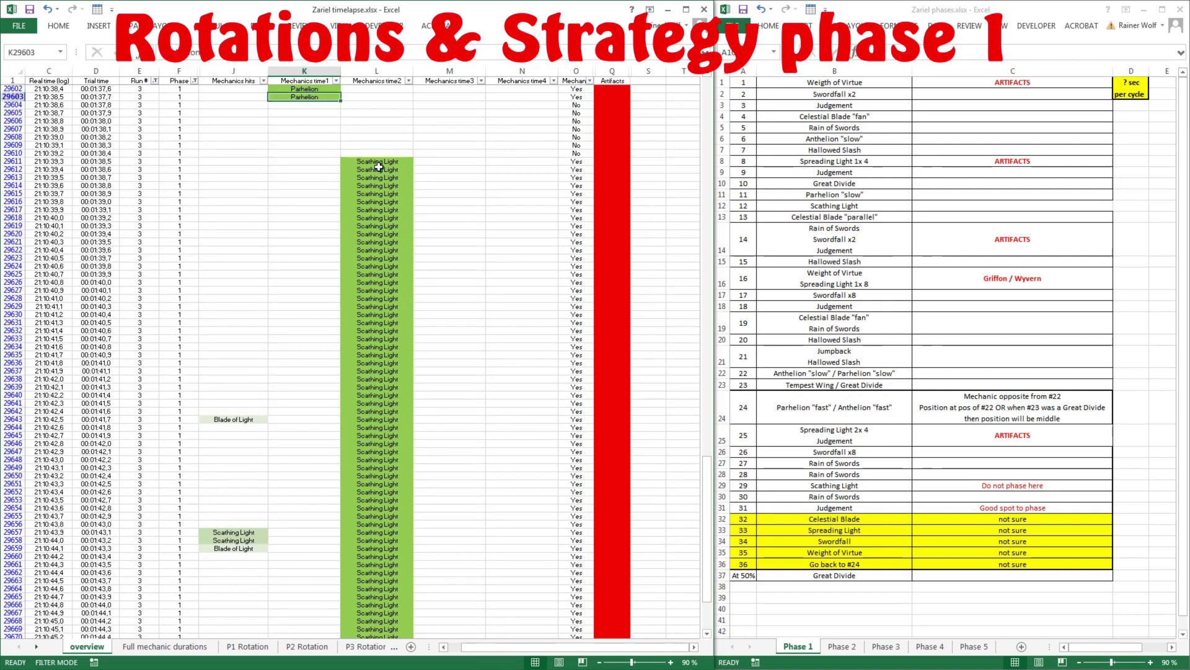
pyautogui.click(381, 162)
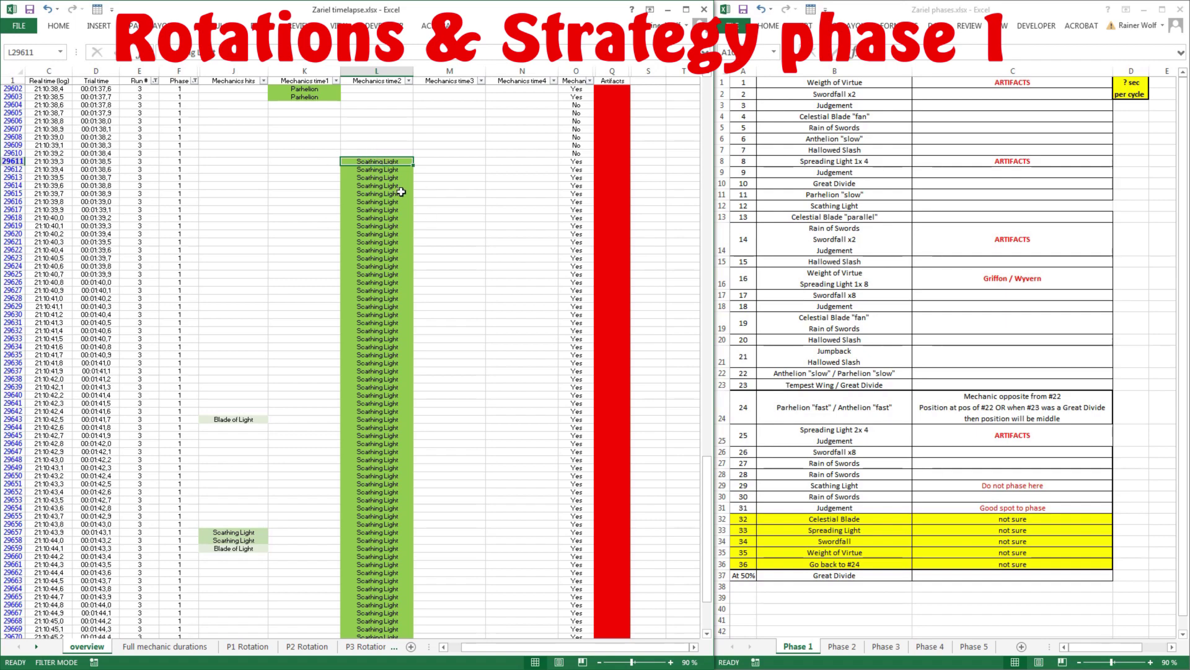
# Step: Examine how Scathing Light overlaps Celestial Blade, highlighting K29725:K29731 and L29725:L29733
pyautogui.scroll(4, 460, 184)
pyautogui.scroll(-20, 461, 185)
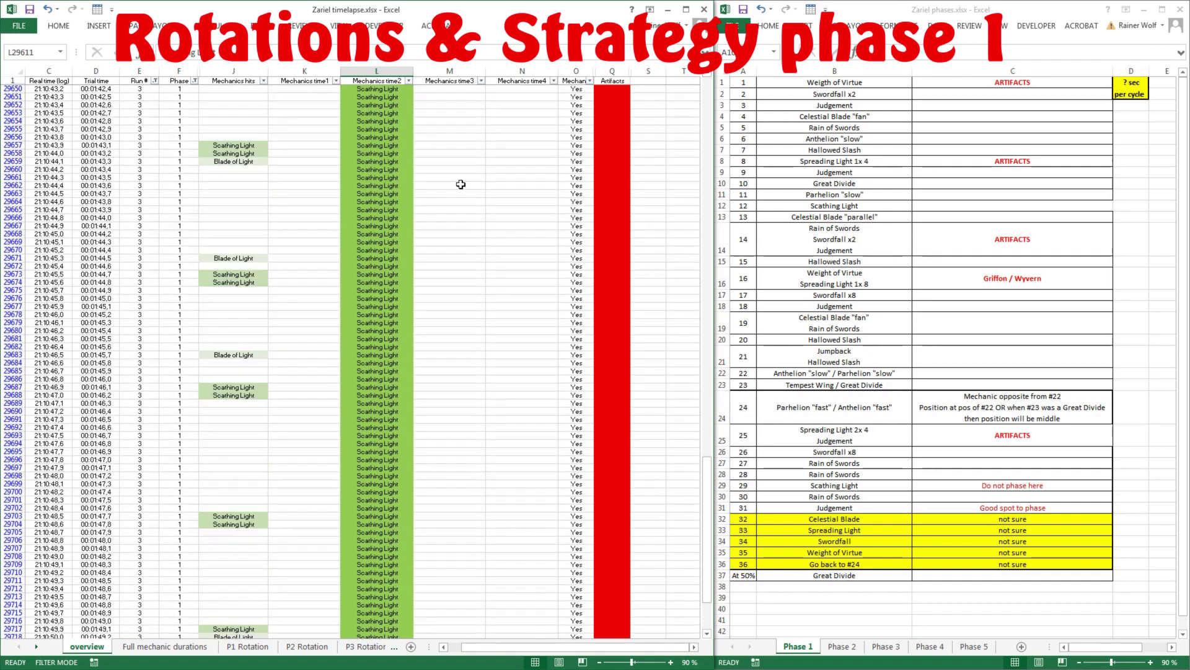
pyautogui.scroll(-11, 448, 183)
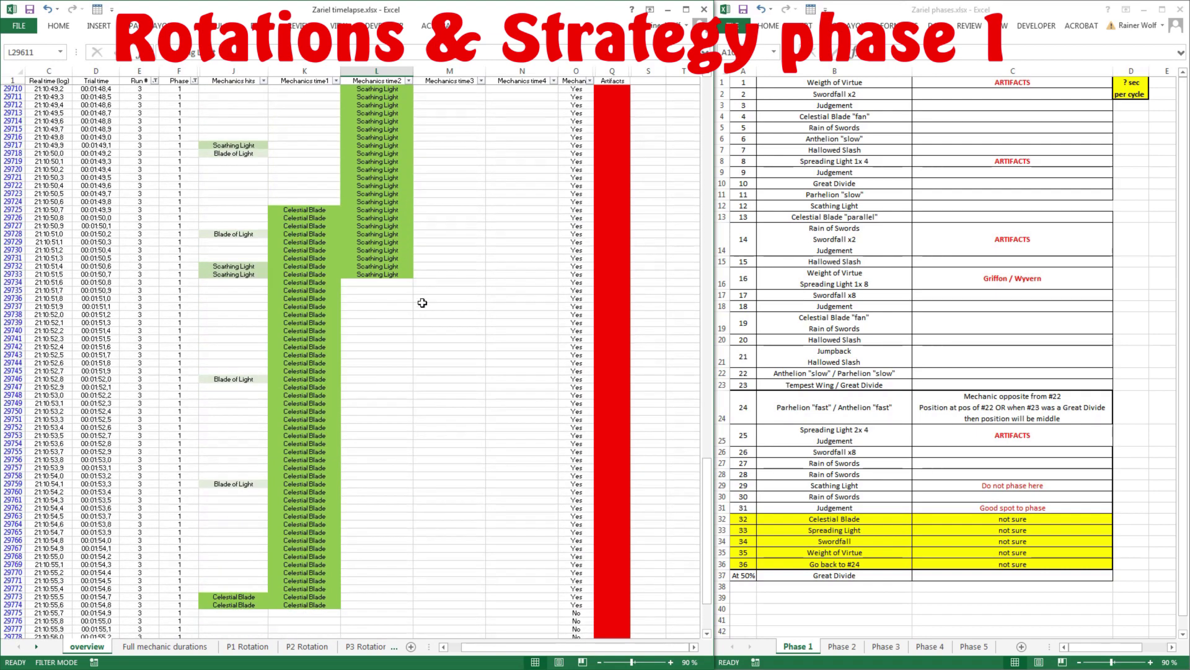
pyautogui.moveTo(315, 210); pyautogui.dragTo(313, 256)
pyautogui.click(834, 217)
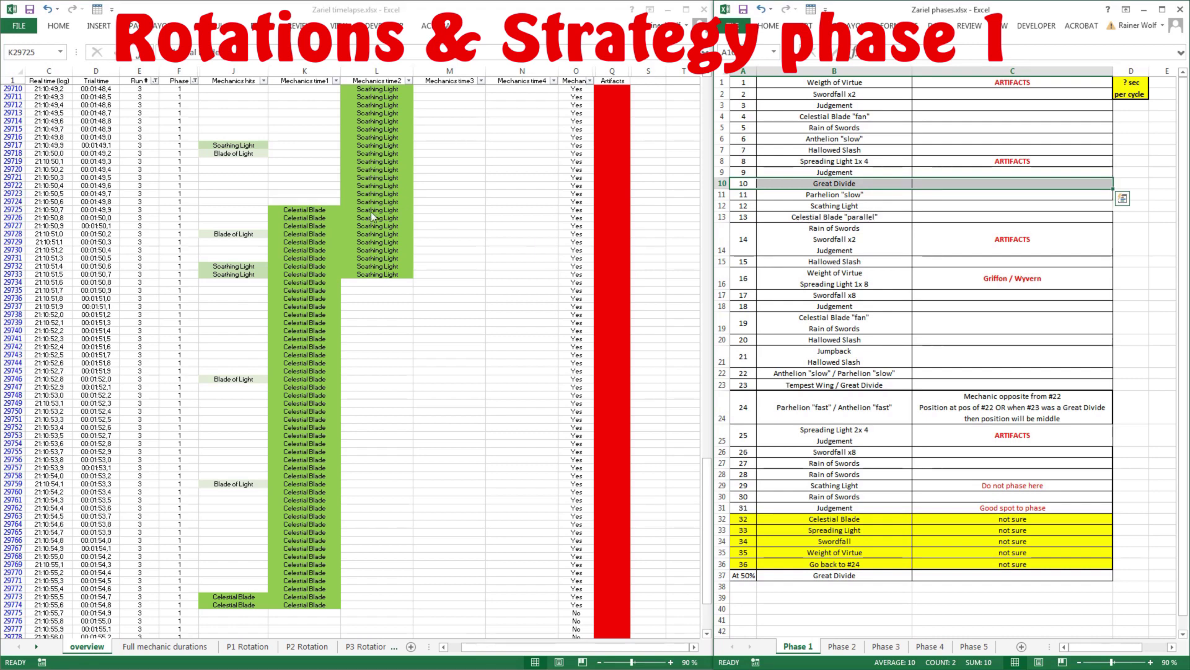
pyautogui.click(303, 210)
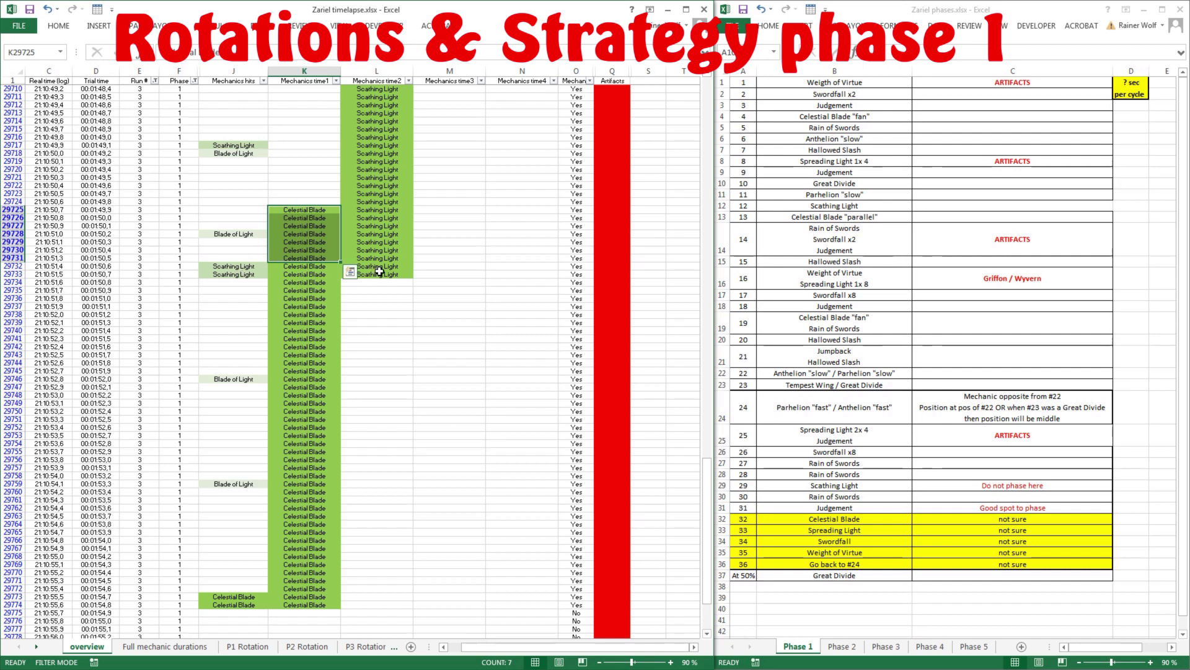
pyautogui.moveTo(377, 209); pyautogui.dragTo(378, 274)
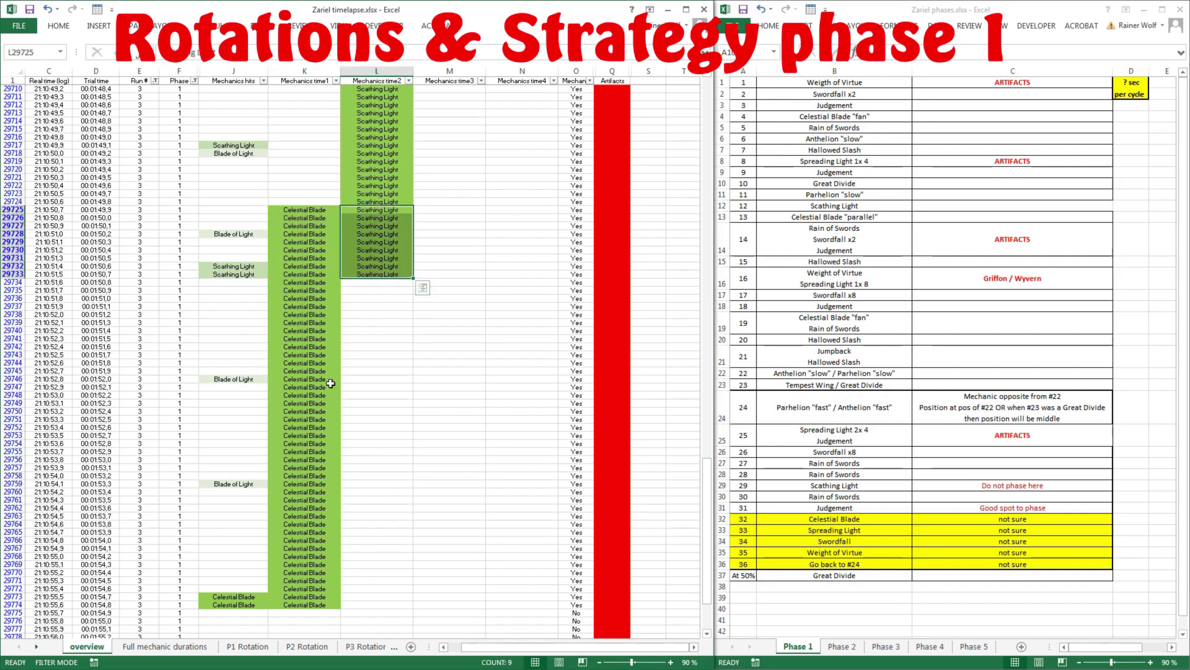
# Step: Highlight the Celestial Blade rows K29725:K29753 and the phase cells F29734:F29772 alongside the block after Scathing Light
pyautogui.moveTo(296, 210); pyautogui.dragTo(295, 226)
pyautogui.moveTo(296, 302); pyautogui.dragTo(304, 433)
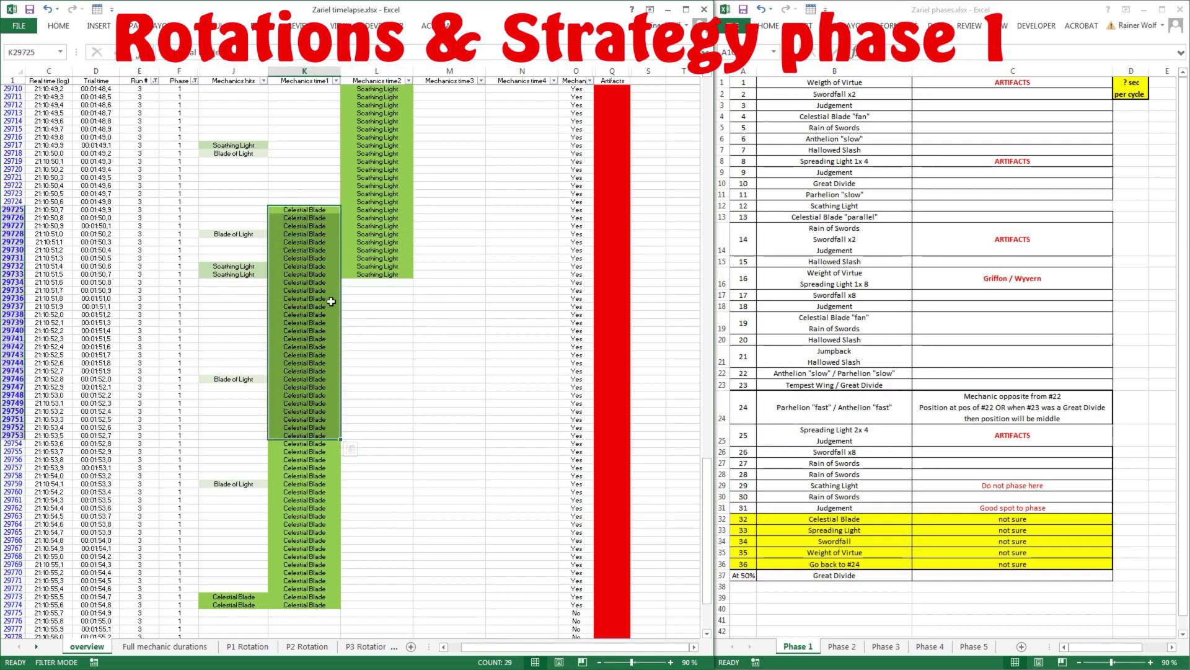
pyautogui.scroll(-3, 284, 488)
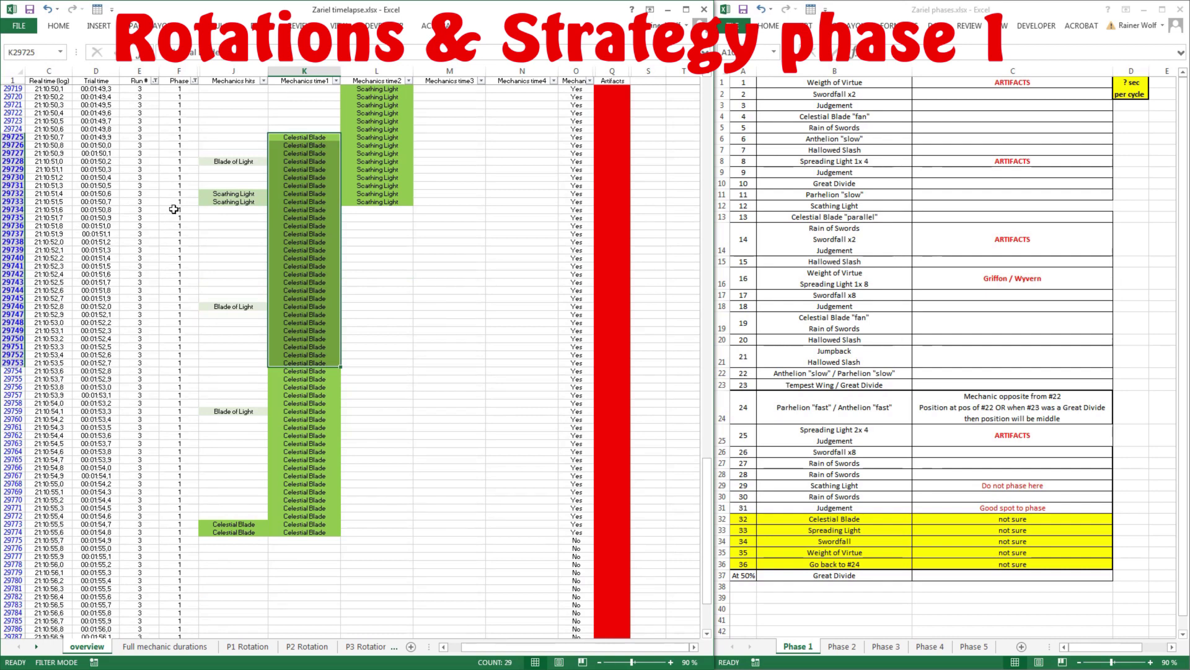
pyautogui.moveTo(174, 209); pyautogui.dragTo(180, 515)
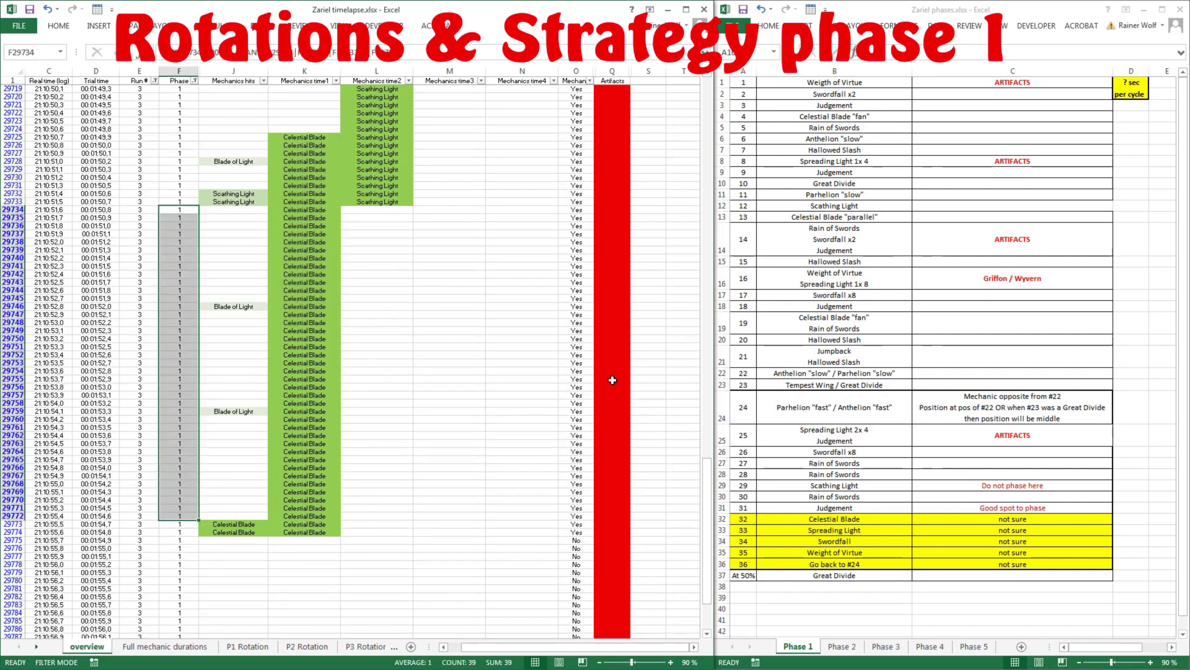
# Step: Mark the last Scathing Light row L29733, the opening Celestial Blade rows K29725:K29736, and the Celestial Blade hit row at F29773
pyautogui.click(369, 200)
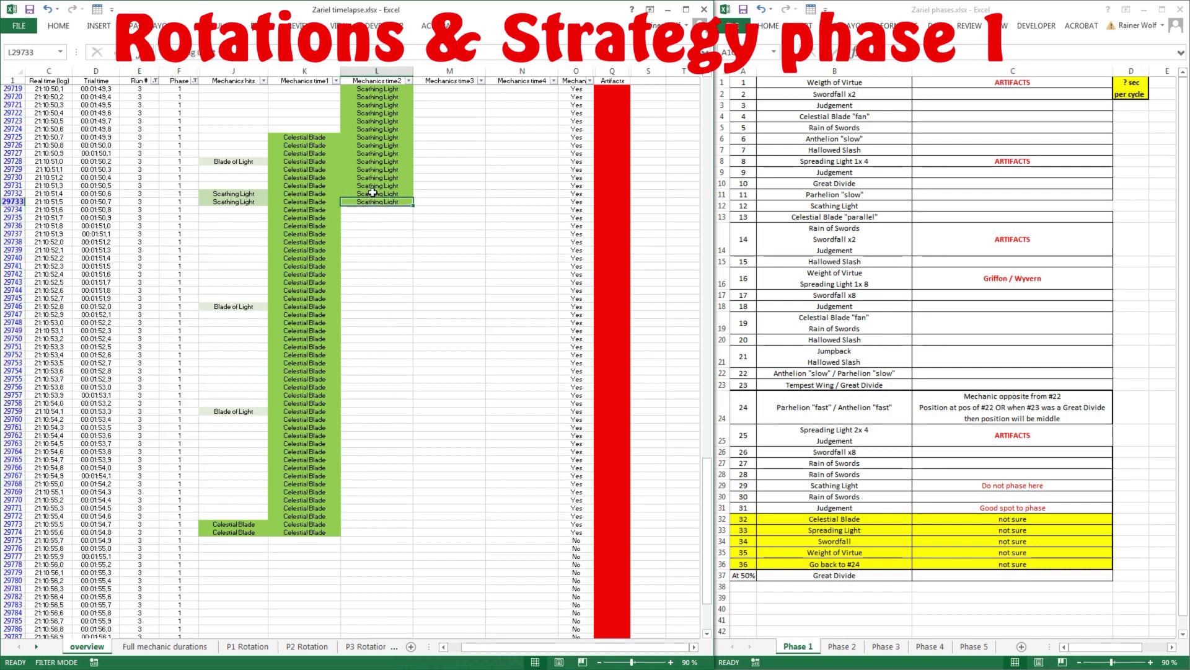
pyautogui.moveTo(310, 139); pyautogui.dragTo(310, 225)
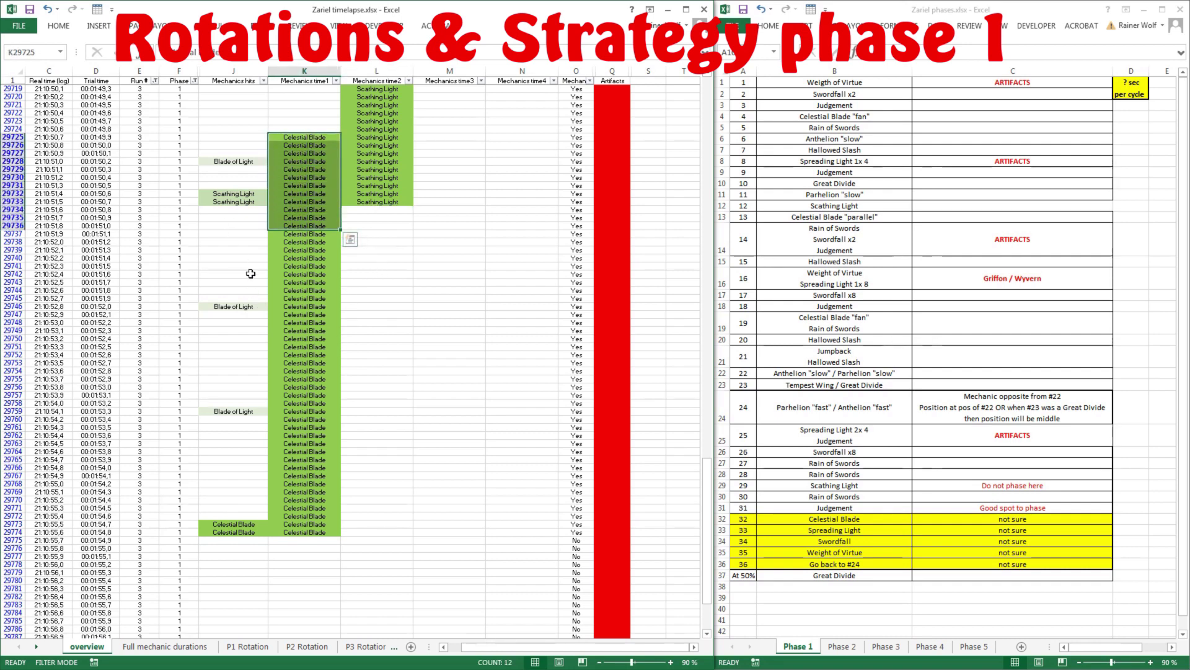
pyautogui.click(180, 525)
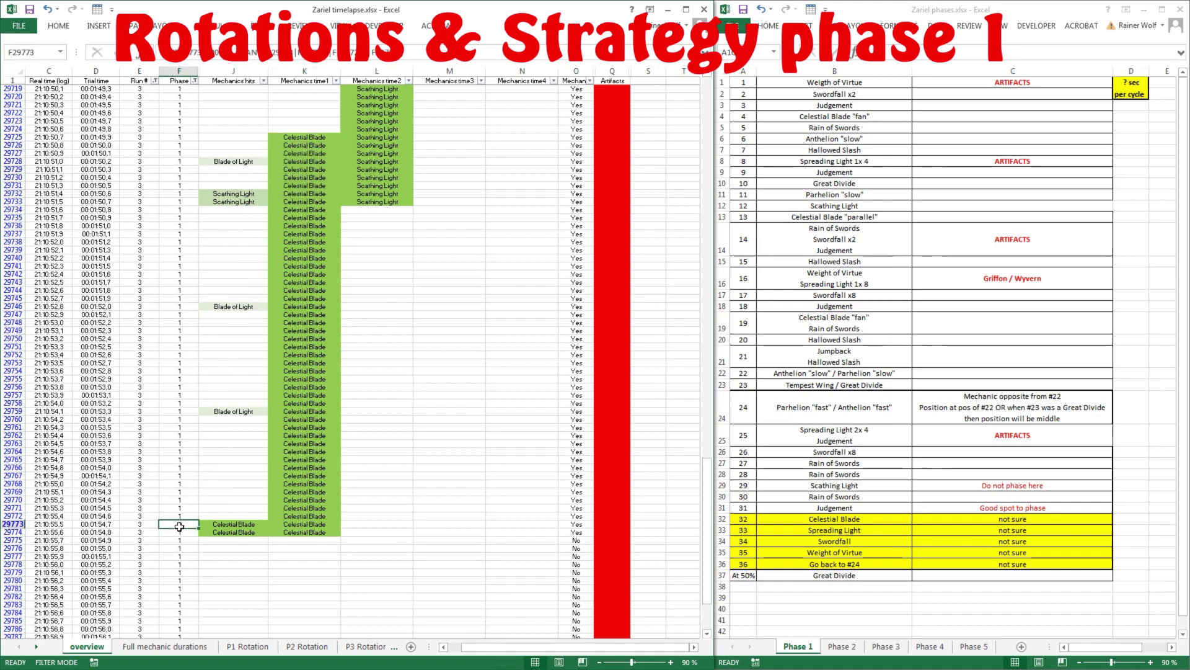
# Step: Examine the timeline after Celestial Blade, from its orange hits to the overlapping Rain of Swords, Swordfall and AB + Judgement blocks
pyautogui.click(294, 313)
pyautogui.scroll(-11, 295, 313)
pyautogui.scroll(-6, 295, 313)
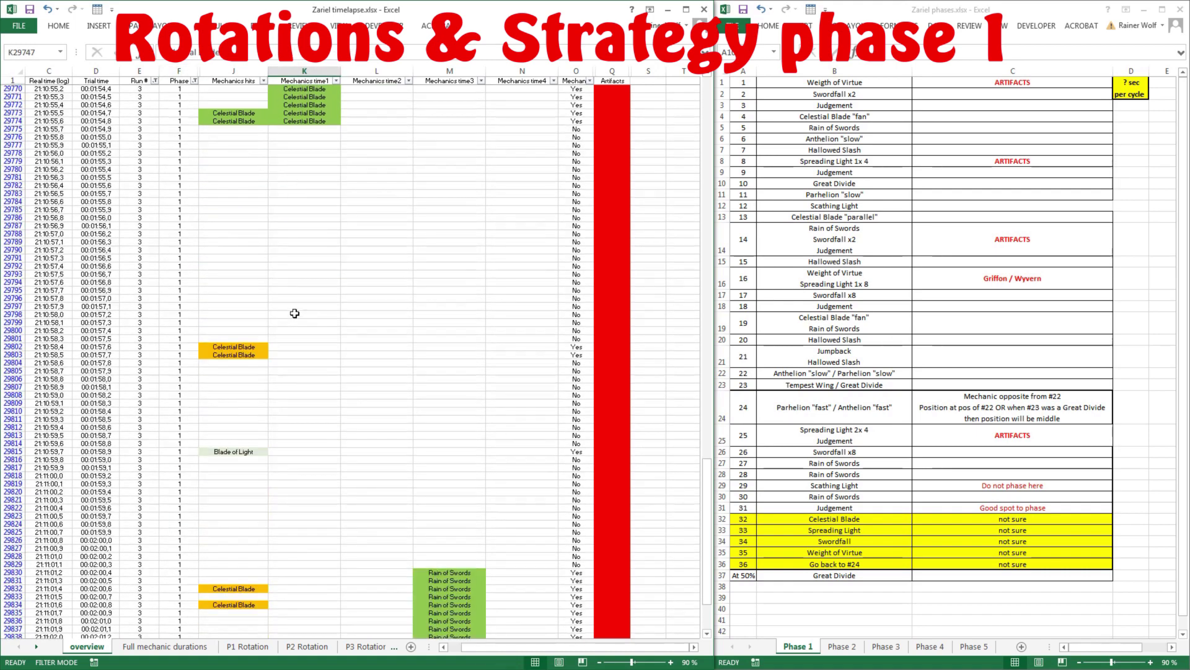
pyautogui.scroll(-3, 295, 313)
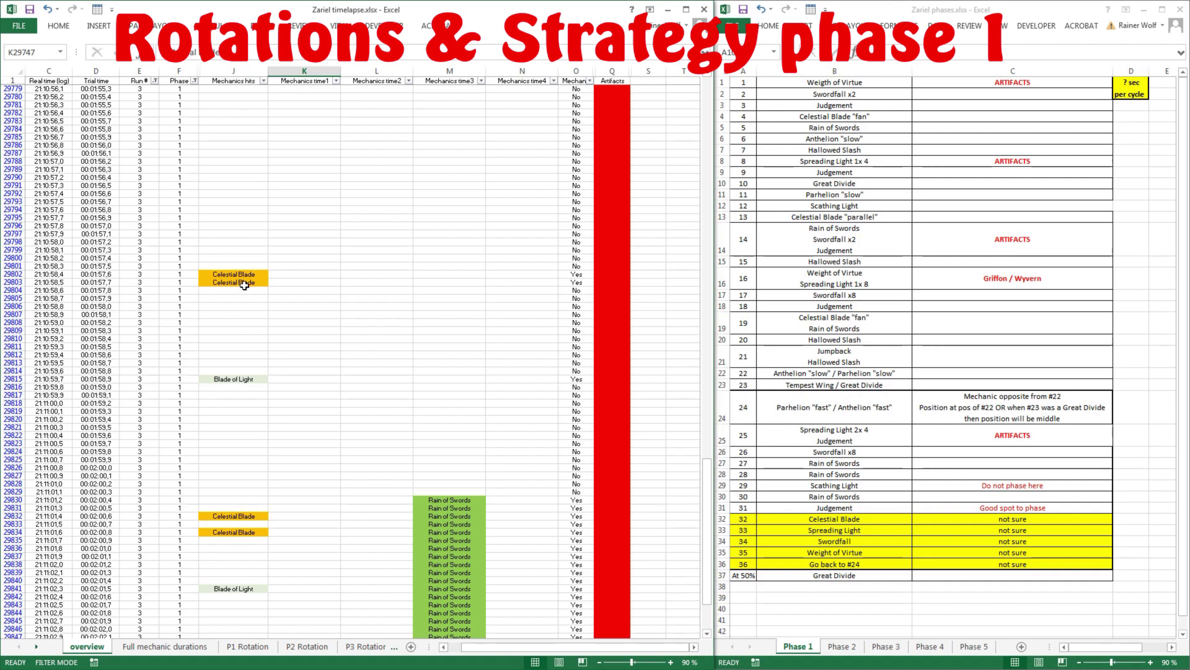
pyautogui.scroll(-16, 292, 292)
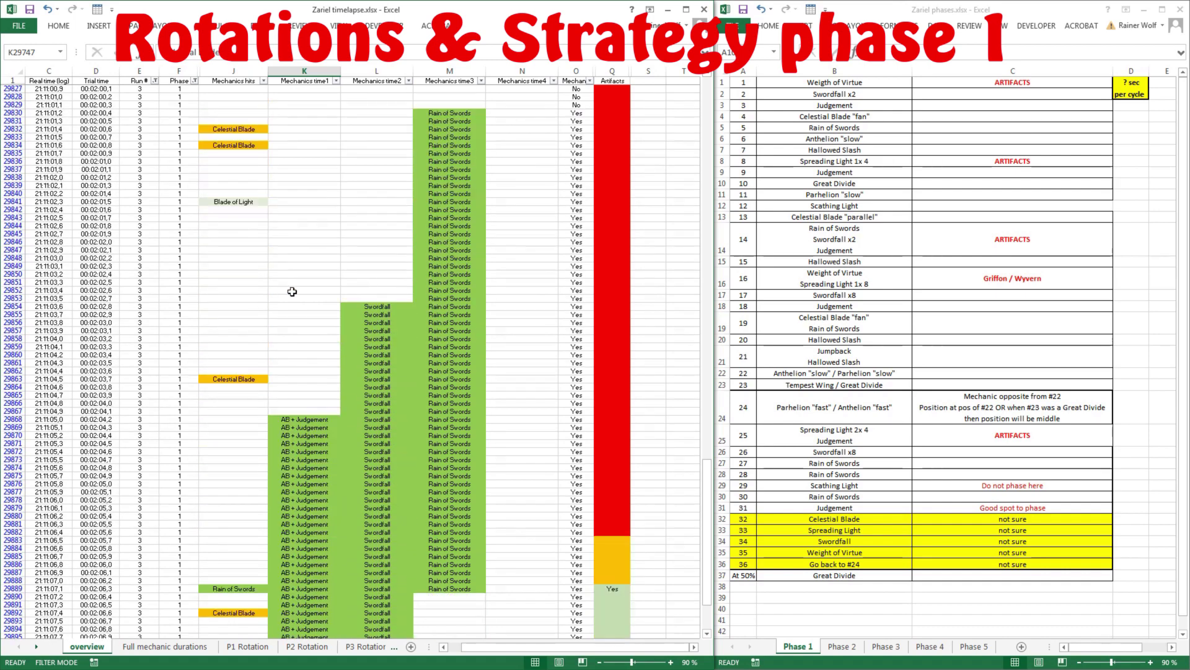
# Step: Mark where the overlapping mechanics start: Rain of Swords at M29830, Swordfall rows L29854:L29867 and AB + Judgement rows K29868:K29869
pyautogui.scroll(5, 292, 292)
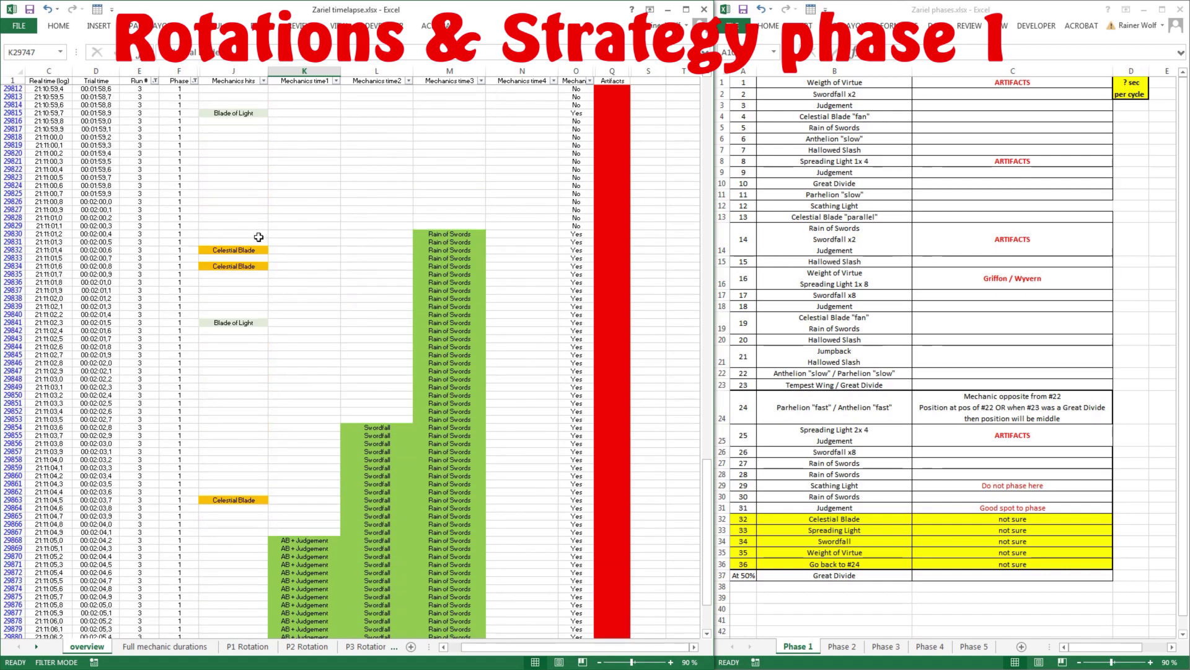
pyautogui.click(360, 227)
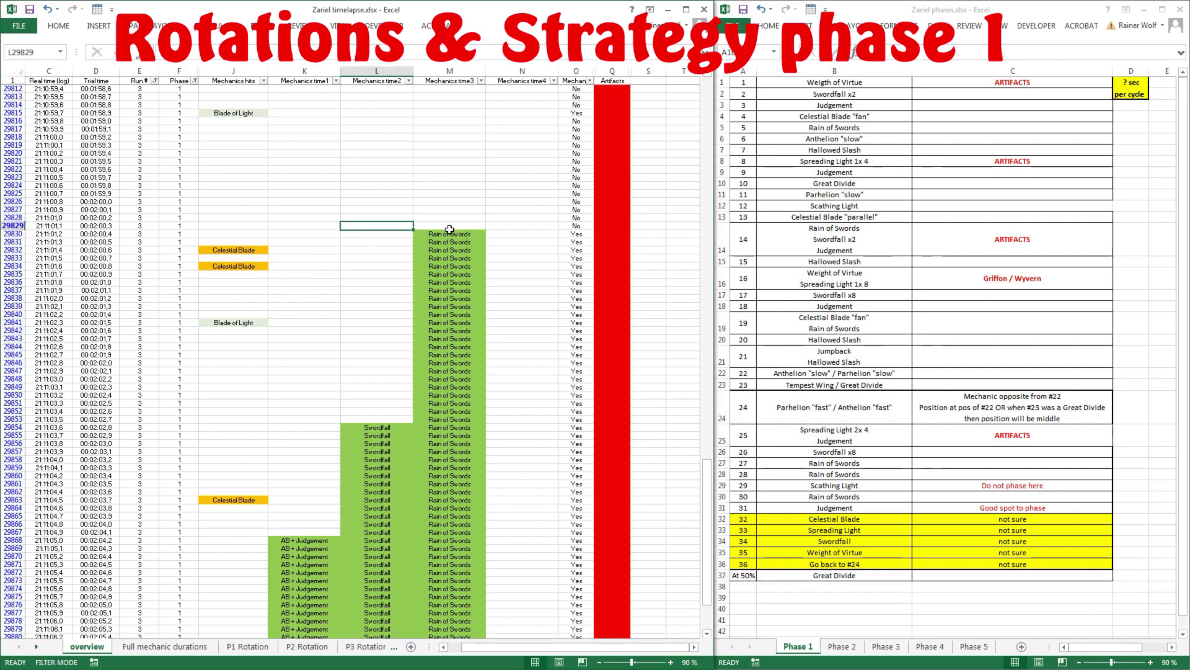
pyautogui.click(453, 232)
pyautogui.scroll(-5, 497, 205)
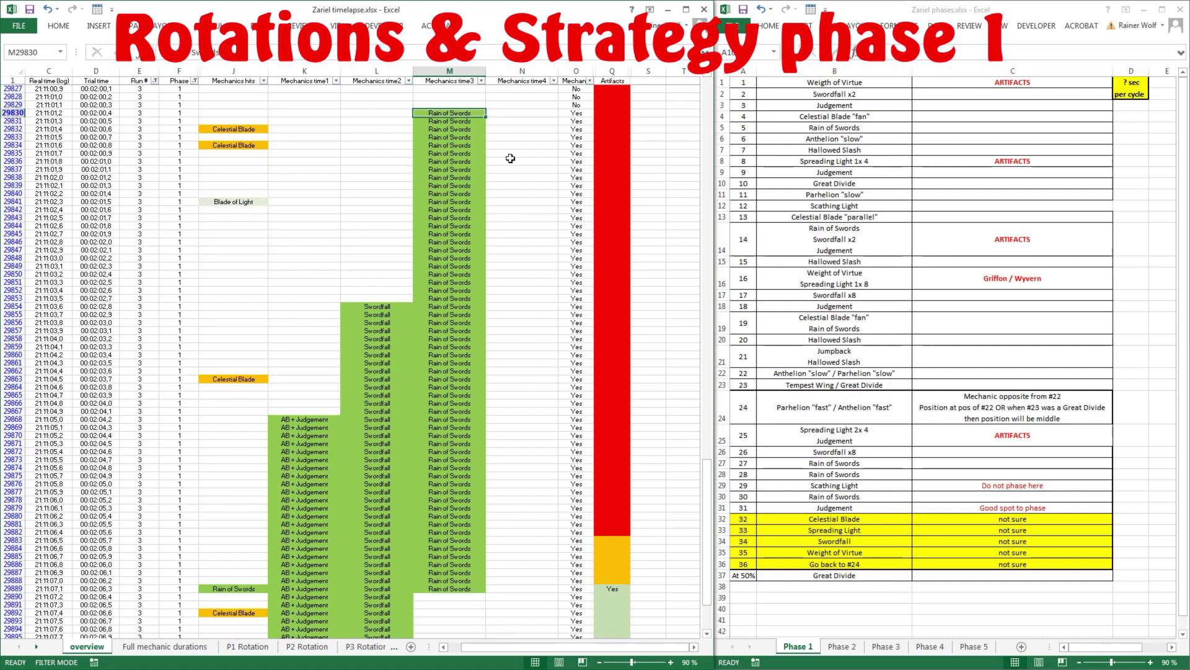
pyautogui.moveTo(379, 310); pyautogui.dragTo(375, 412)
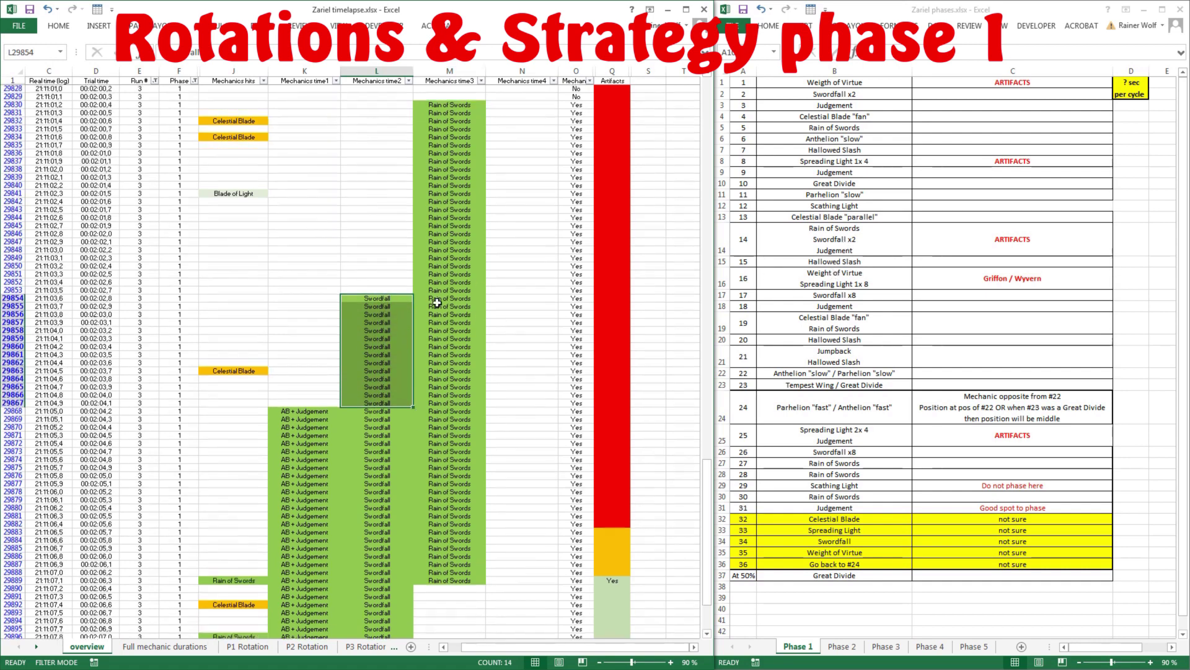
pyautogui.scroll(-7, 306, 252)
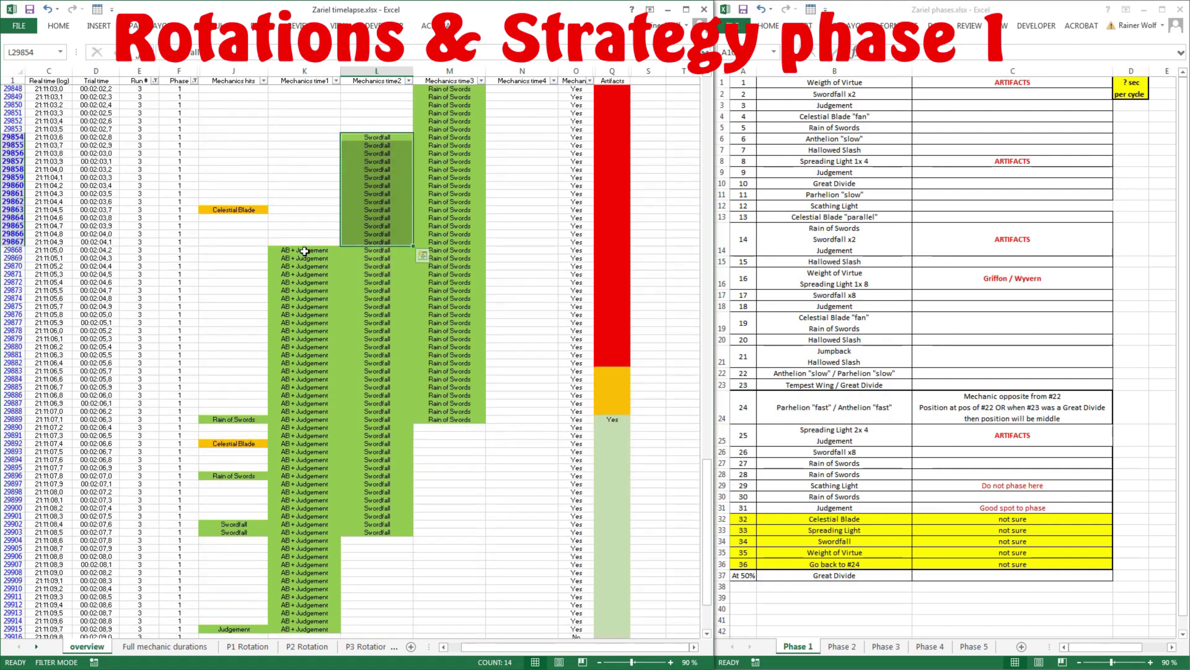
pyautogui.moveTo(304, 251)
pyautogui.mouseDown()
pyautogui.moveTo(305, 388)
pyautogui.moveTo(316, 256)
pyautogui.mouseUp()
pyautogui.scroll(4, 326, 257)
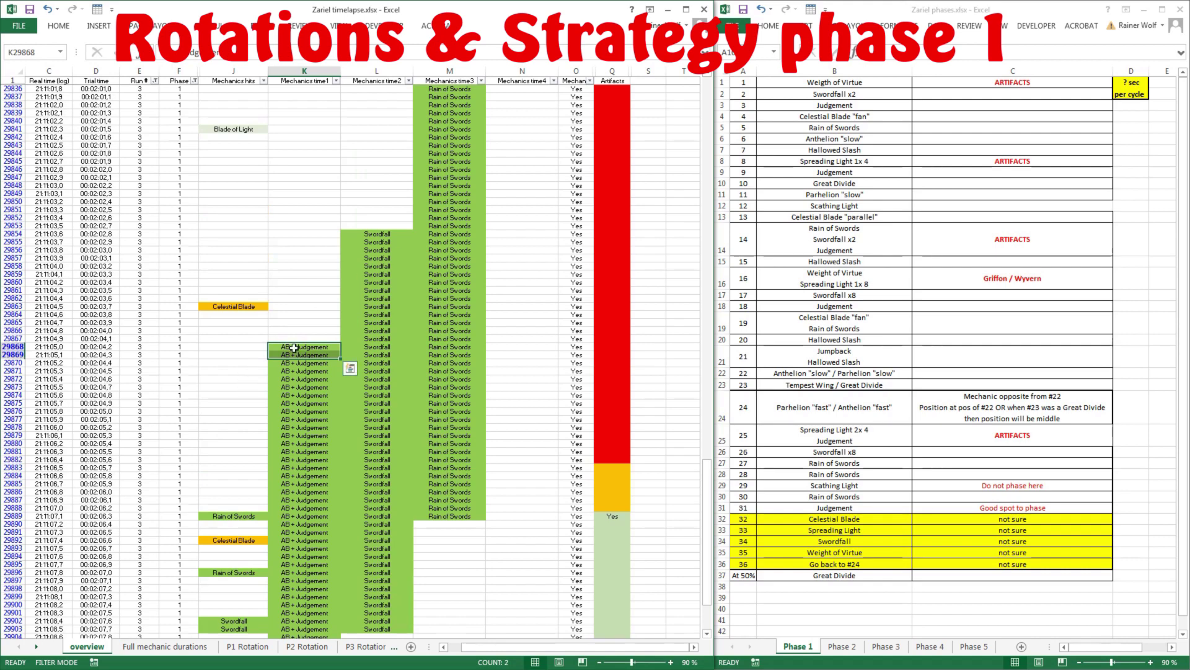
# Step: Highlight the Rain of Swords rows M29830:M29885, the first Swordfall row L29854, and the Rain of Swords rows up to M29889
pyautogui.scroll(5, 441, 181)
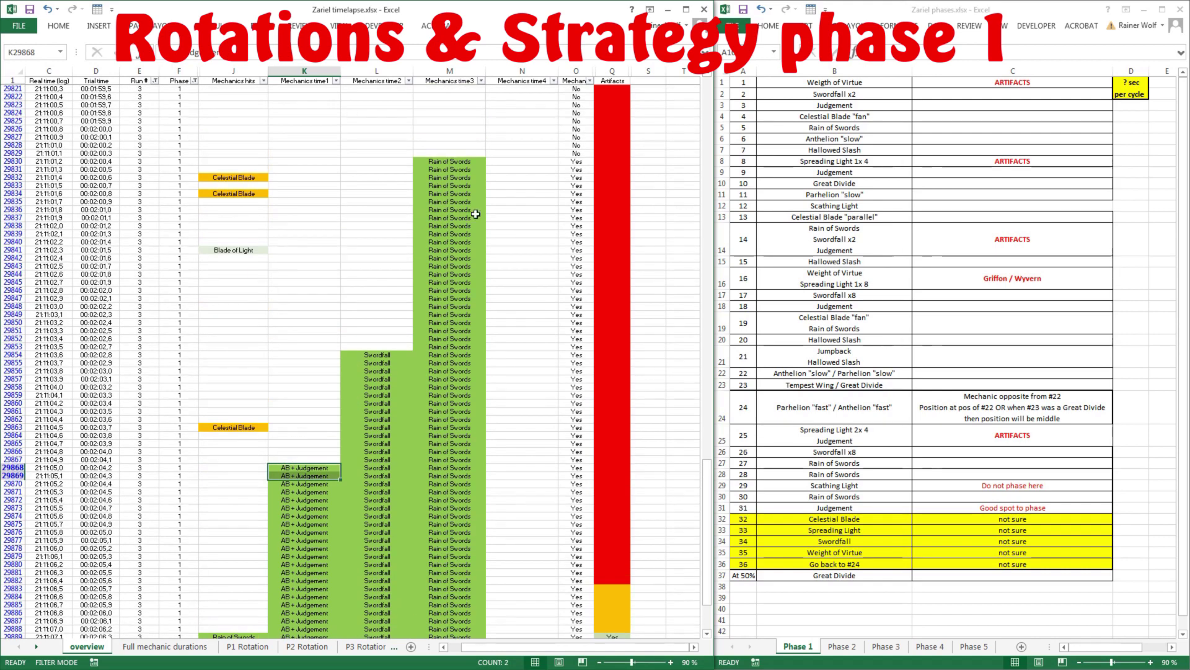
pyautogui.moveTo(462, 163); pyautogui.dragTo(462, 604)
pyautogui.scroll(-5, 462, 605)
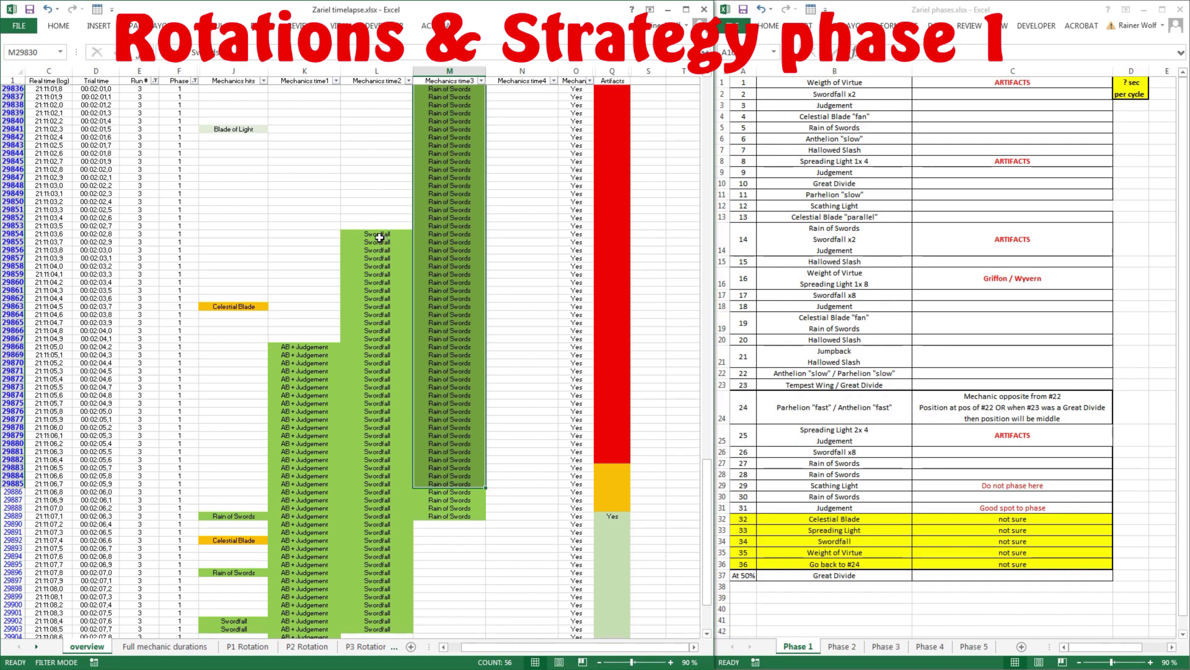
pyautogui.click(379, 237)
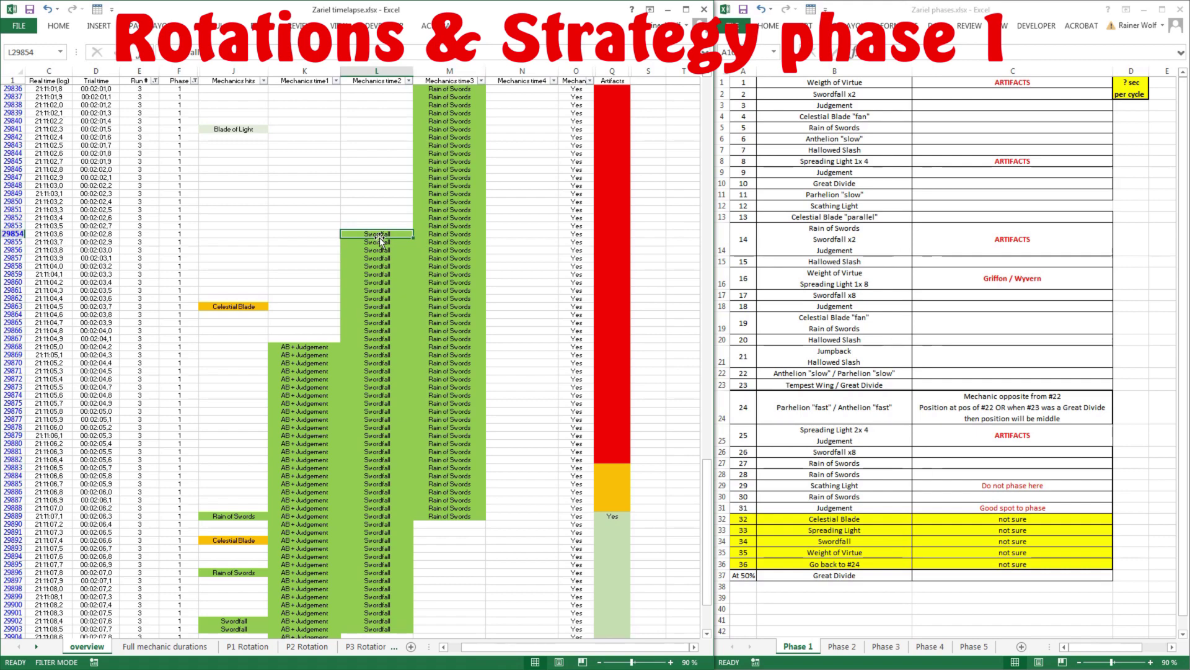
pyautogui.moveTo(464, 517); pyautogui.dragTo(456, 259)
pyautogui.scroll(-5, 453, 259)
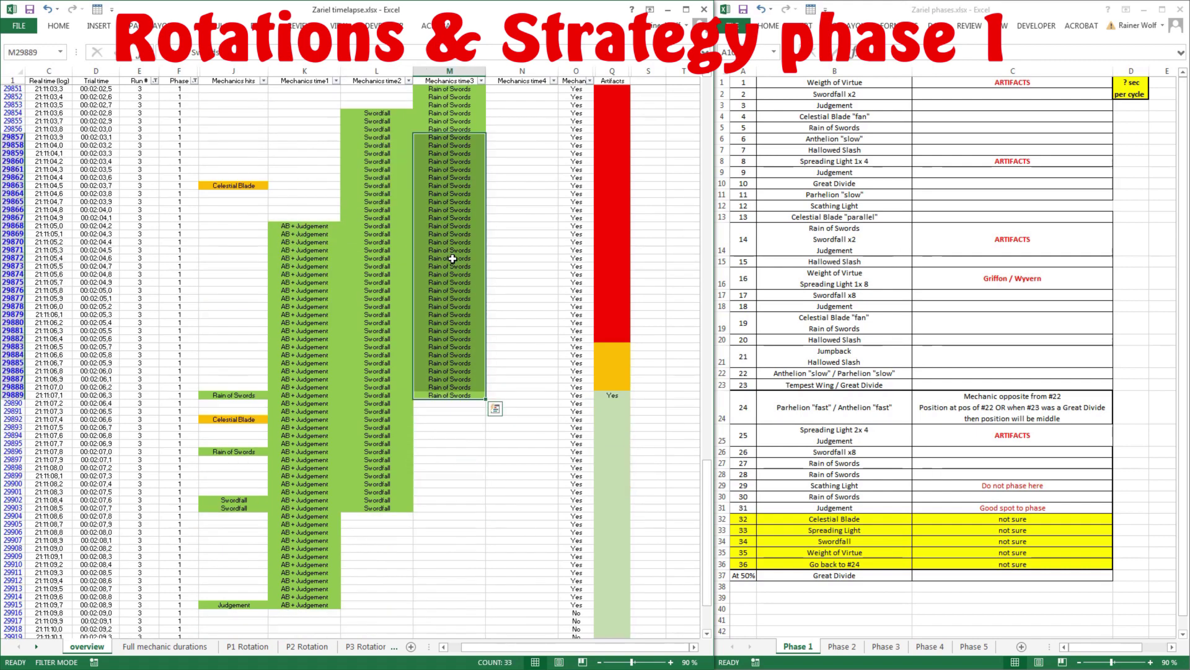
pyautogui.scroll(2, 477, 351)
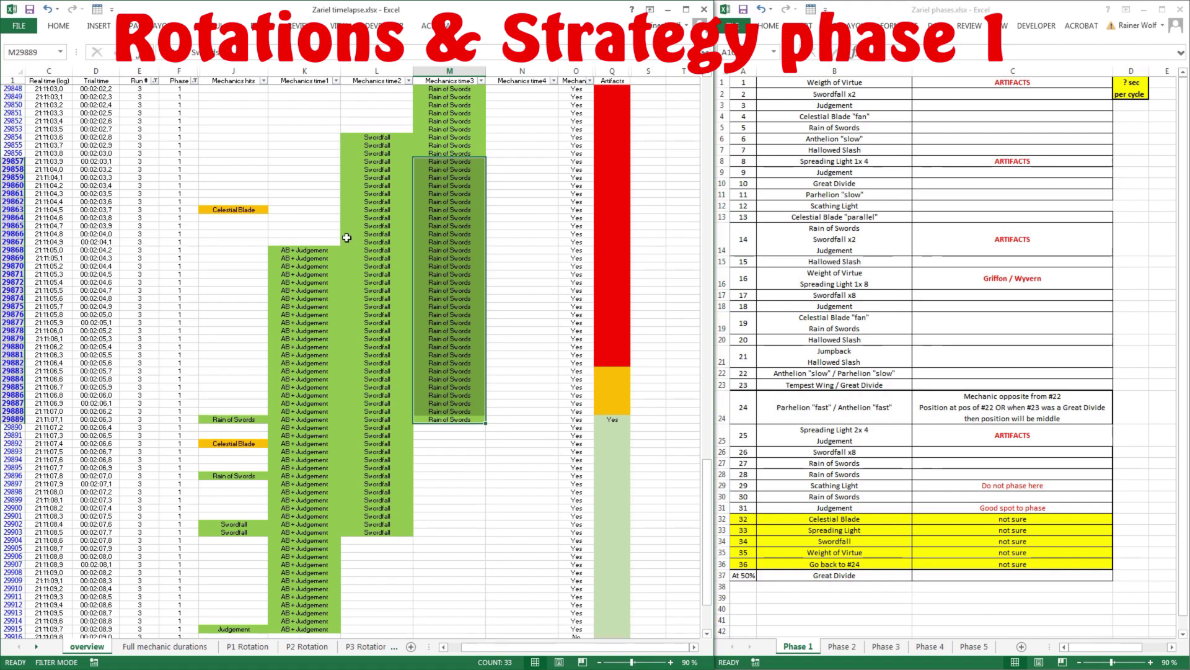
# Step: Highlight the AB + Judgement rows K29868:K29885 and mark the block's last row K29915
pyautogui.moveTo(310, 253); pyautogui.dragTo(312, 387)
pyautogui.scroll(-5, 304, 372)
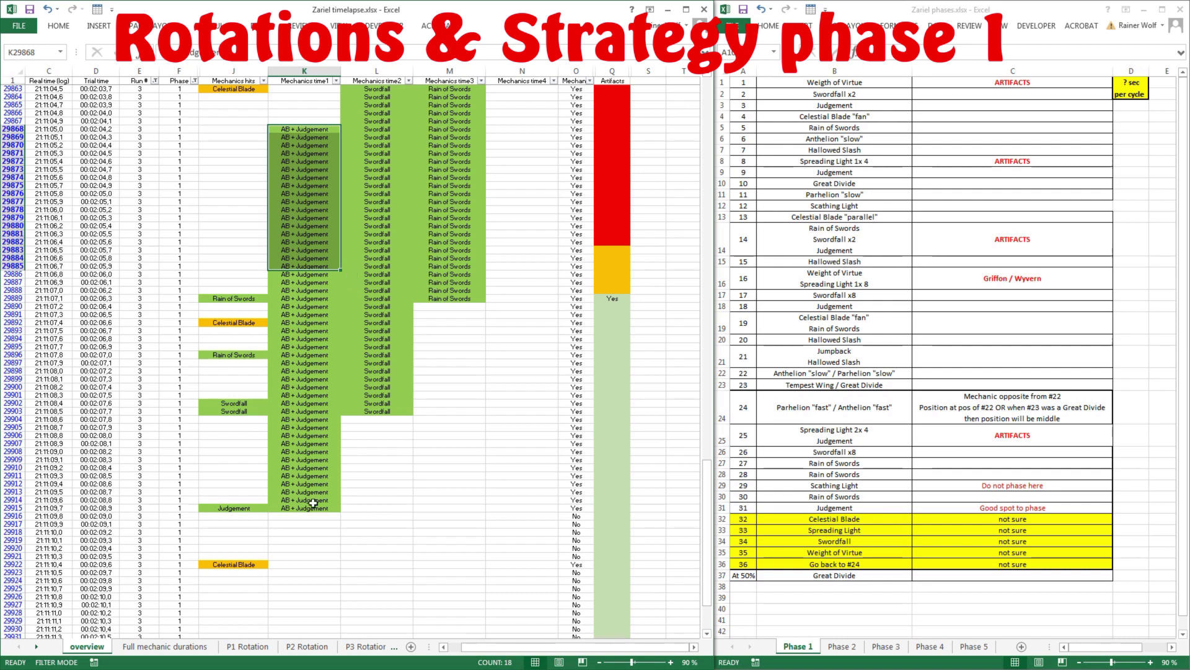
pyautogui.click(296, 508)
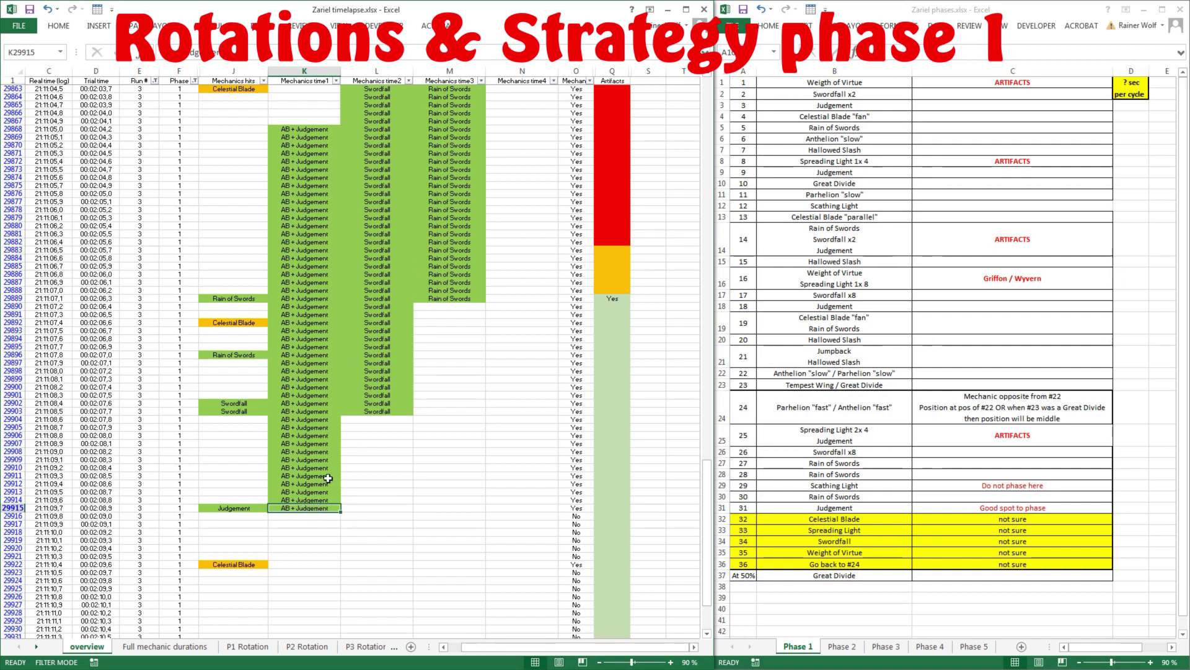
# Step: Examine the gap between Judgement and Hallowed Slash against the artifact window, and mark AB + Judgement row K29914
pyautogui.scroll(-11, 324, 320)
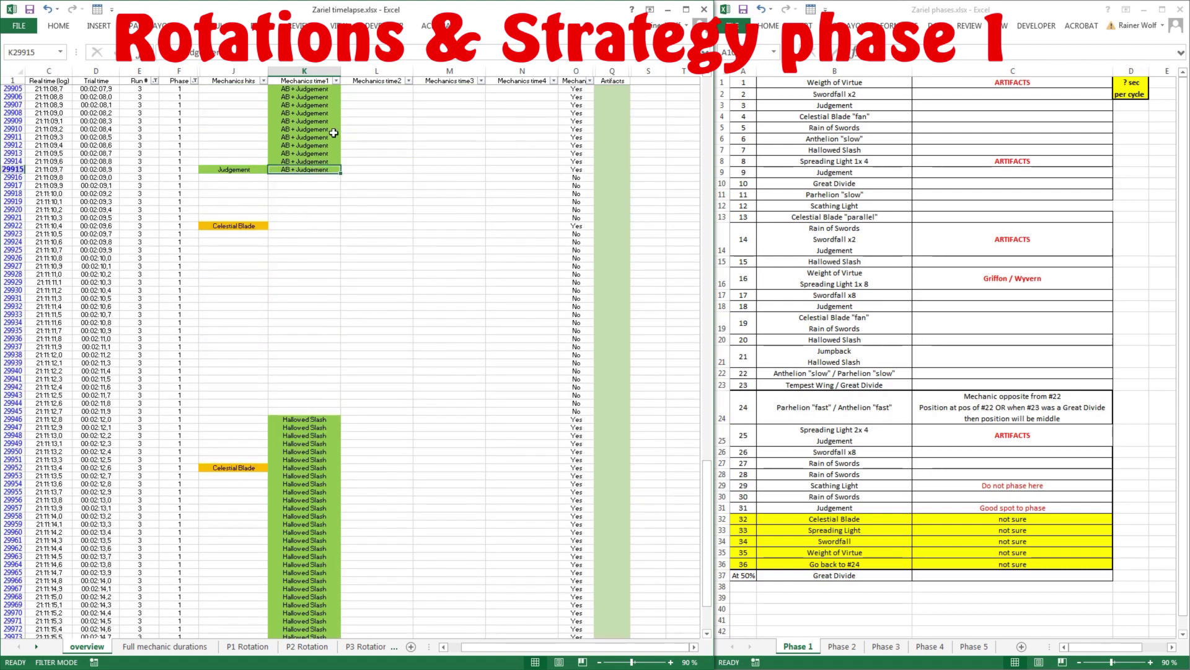
pyautogui.scroll(-5, 397, 204)
pyautogui.scroll(18, 420, 186)
pyautogui.scroll(-13, 321, 371)
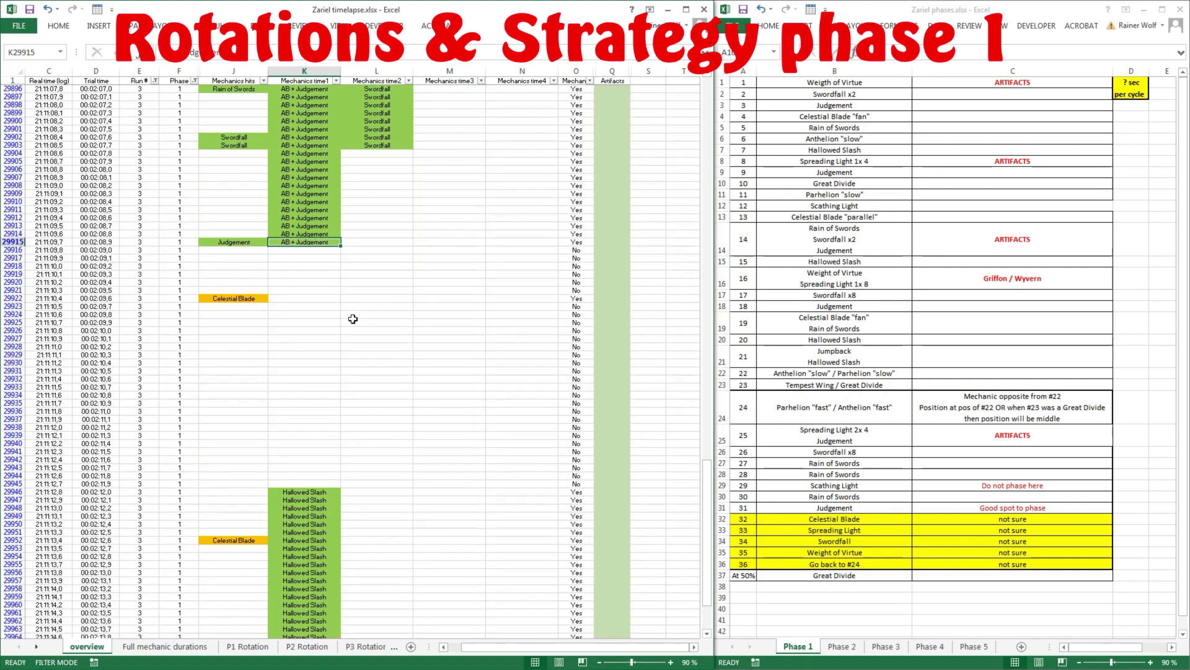
pyautogui.scroll(9, 357, 320)
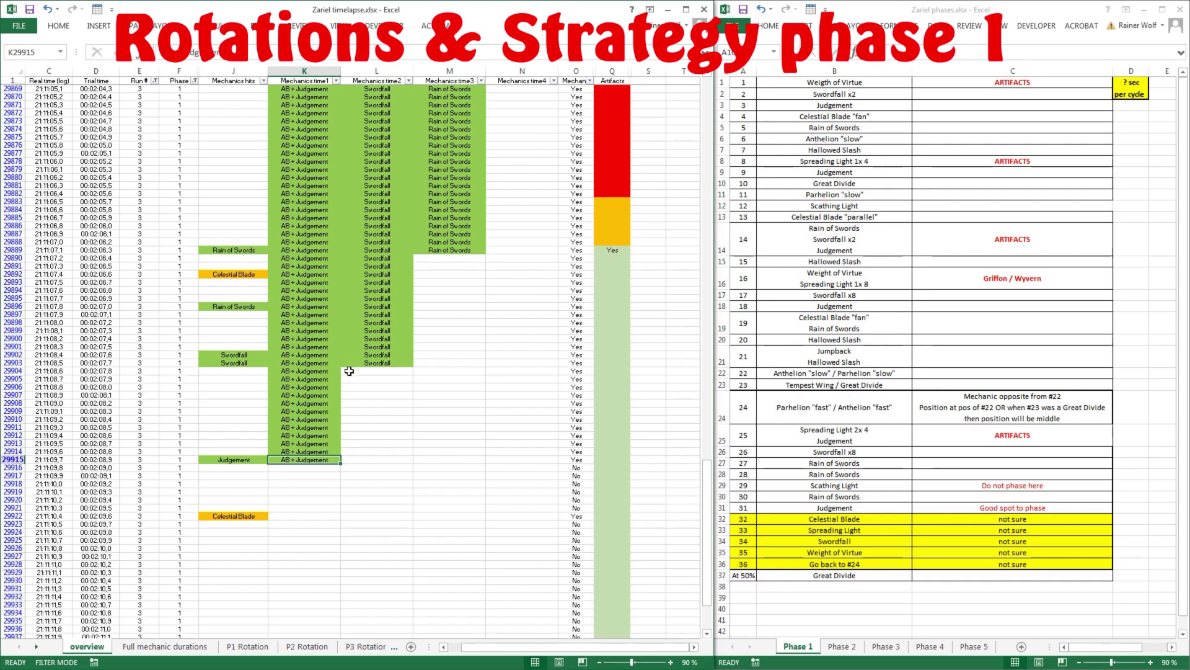
pyautogui.moveTo(350, 363); pyautogui.dragTo(602, 251)
pyautogui.click(327, 447)
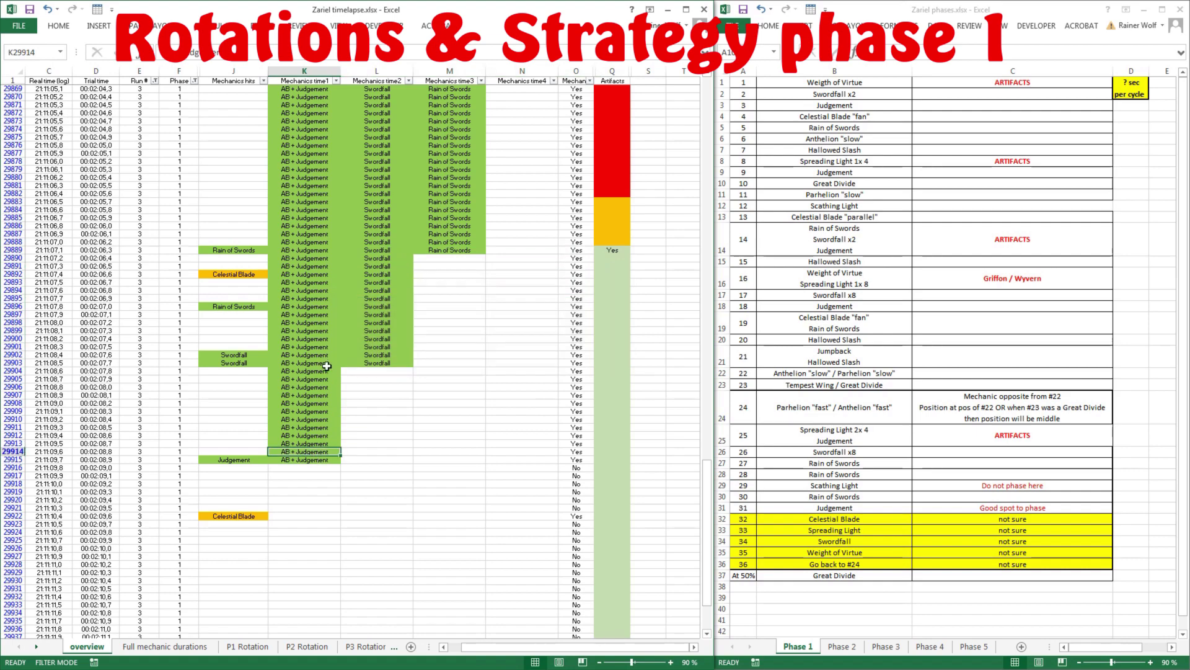
# Step: Highlight the Hallowed Slash rows K29946:K29979 and review the gap separating them from the preceding Judgement block
pyautogui.scroll(-16, 327, 366)
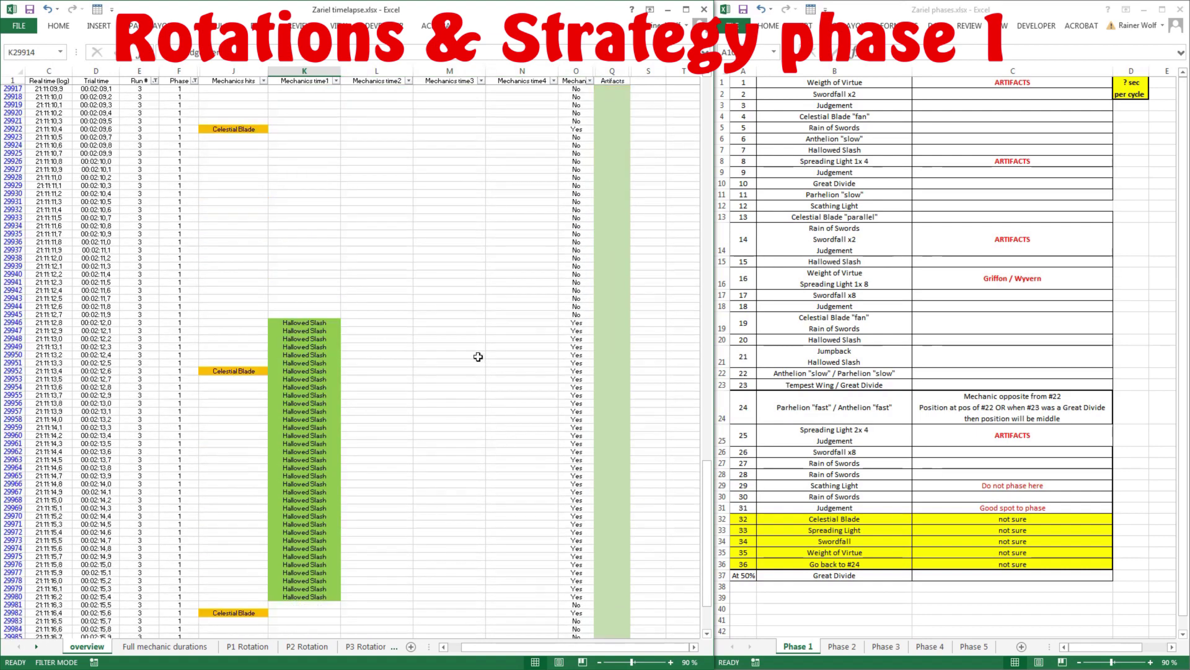
pyautogui.scroll(-5, 592, 439)
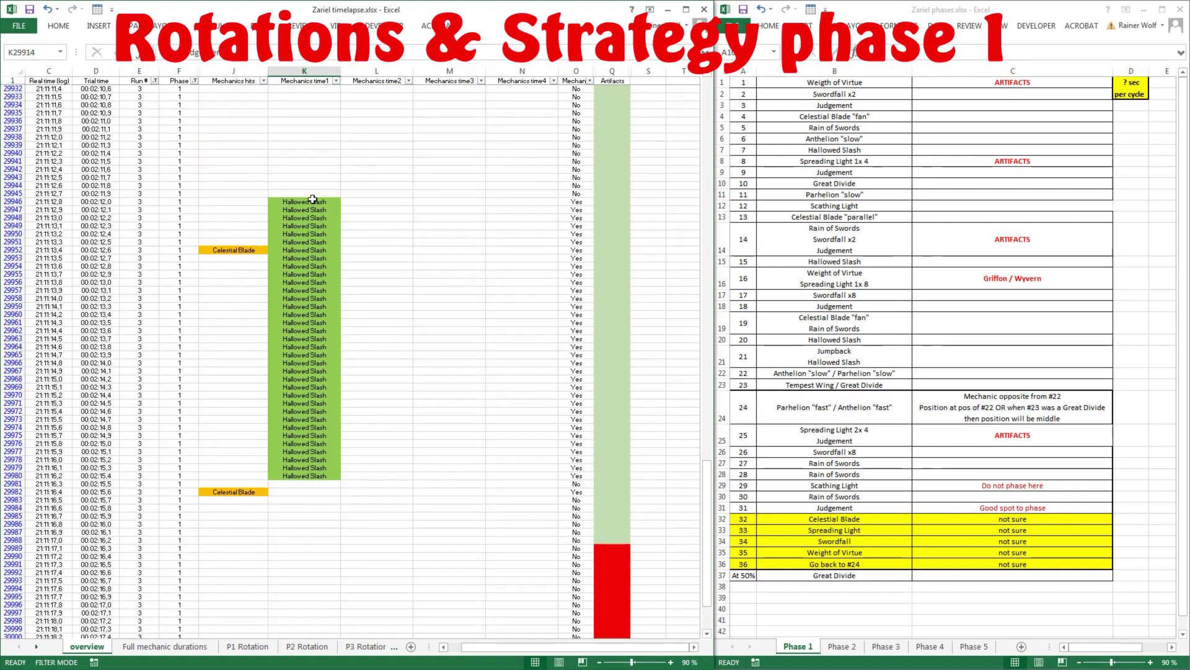
pyautogui.moveTo(312, 199); pyautogui.dragTo(324, 475)
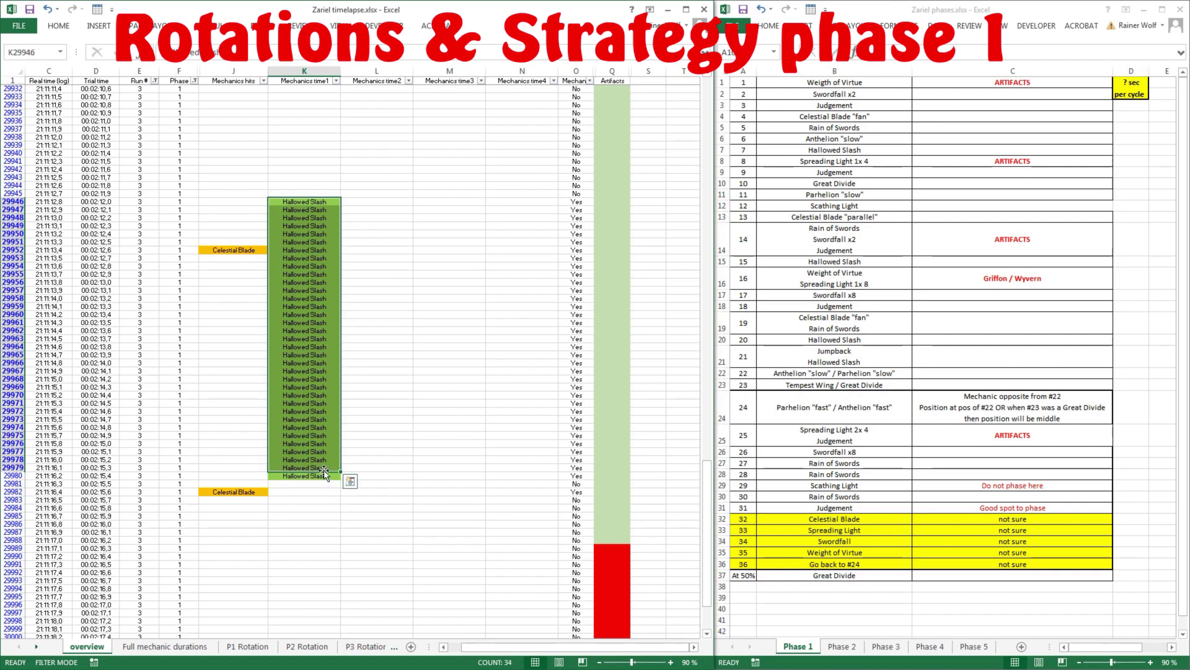
pyautogui.scroll(11, 453, 307)
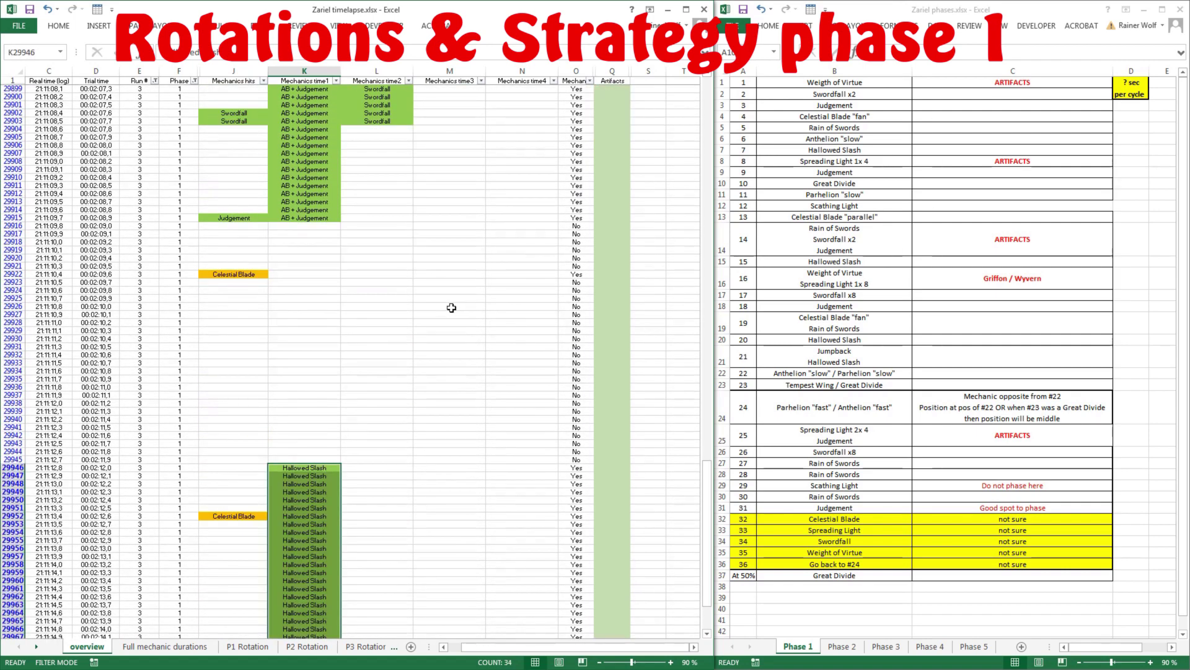
pyautogui.scroll(-9, 452, 307)
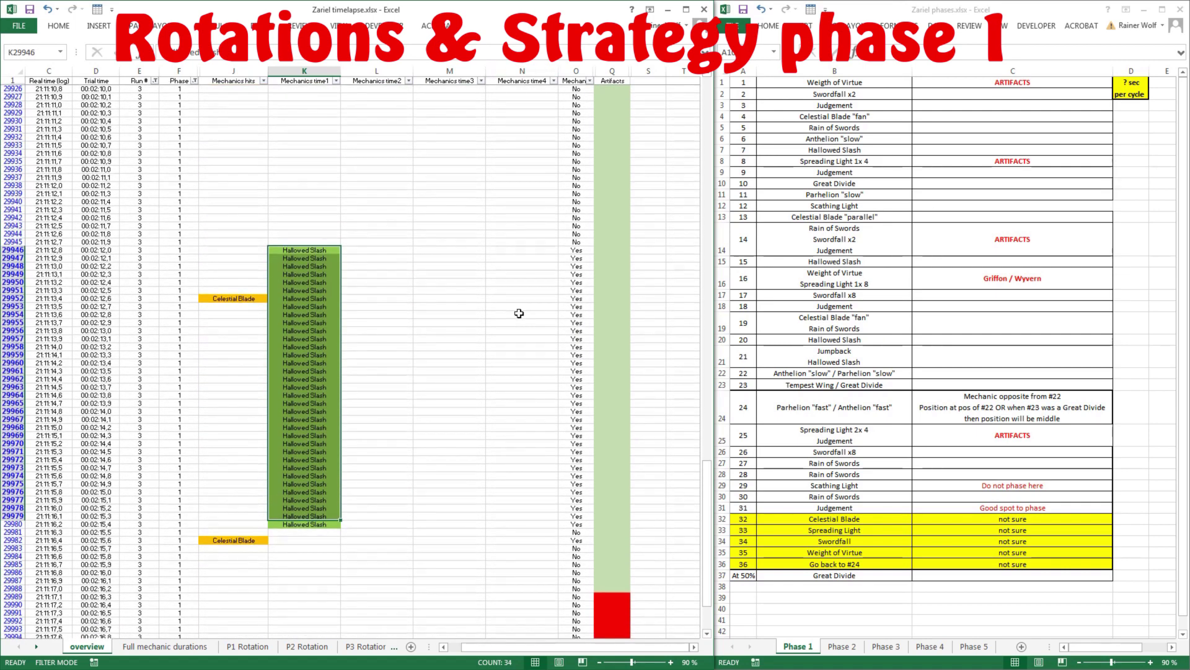
# Step: Mark the simultaneous start of Weight of Virtue and Spreading Light at K30004:L30004, and the Weight of Virtue block beneath it
pyautogui.scroll(-15, 519, 314)
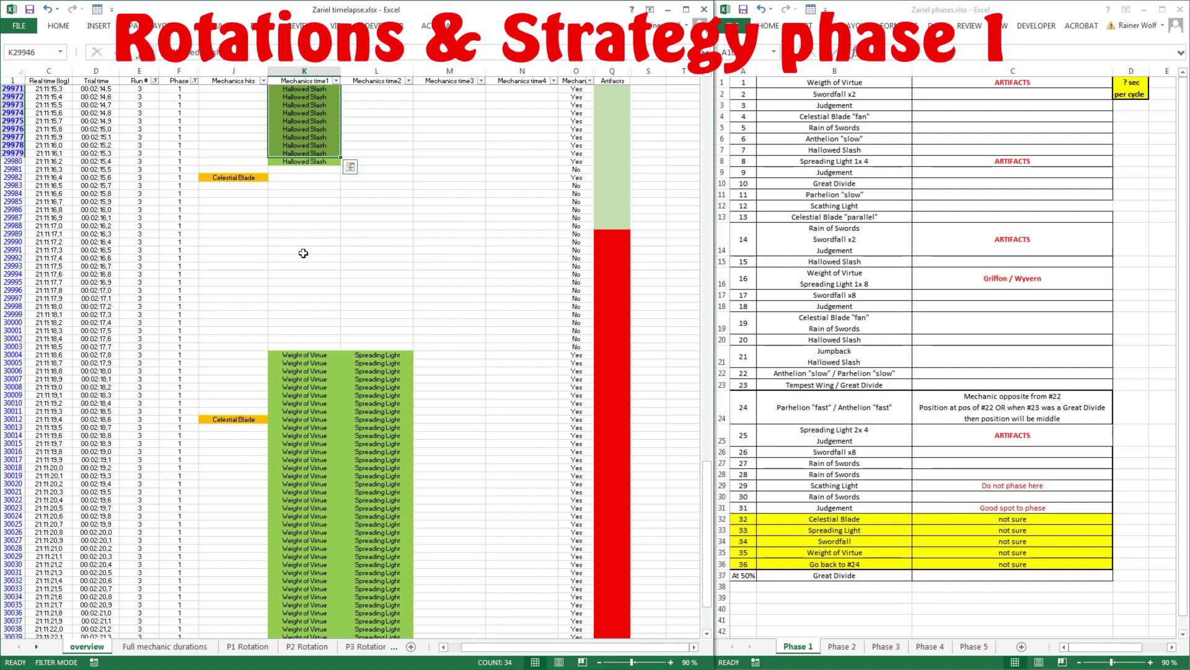
pyautogui.click(312, 356)
pyautogui.moveTo(312, 355); pyautogui.dragTo(373, 354)
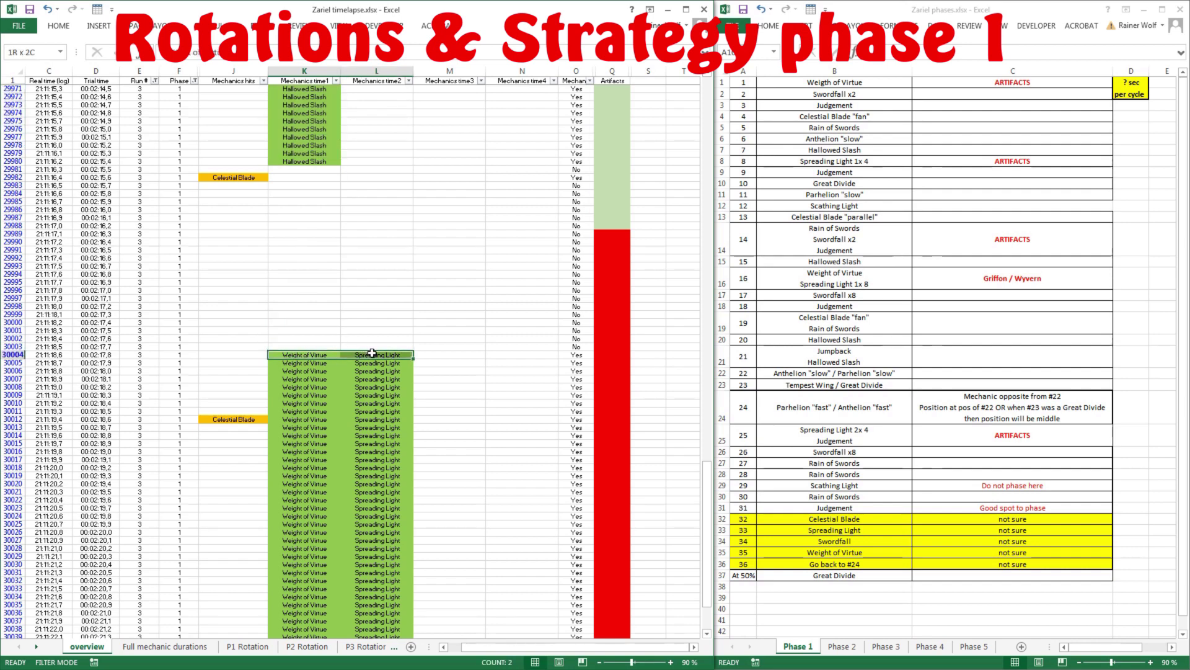
pyautogui.scroll(-4, 433, 240)
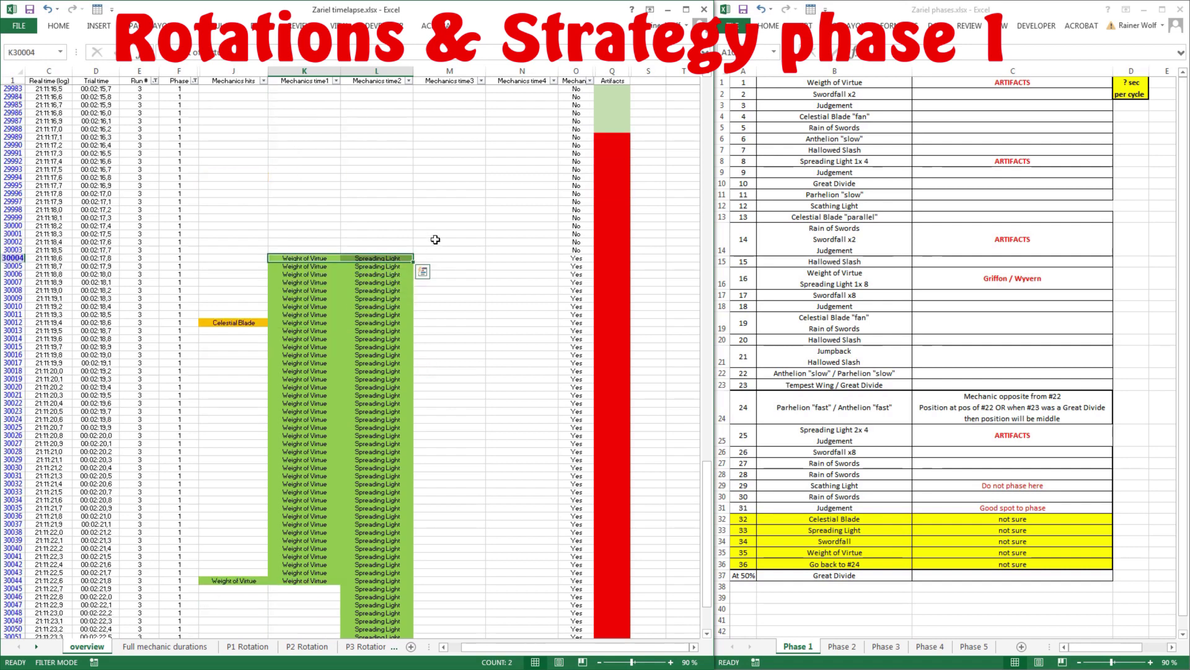
pyautogui.click(297, 258)
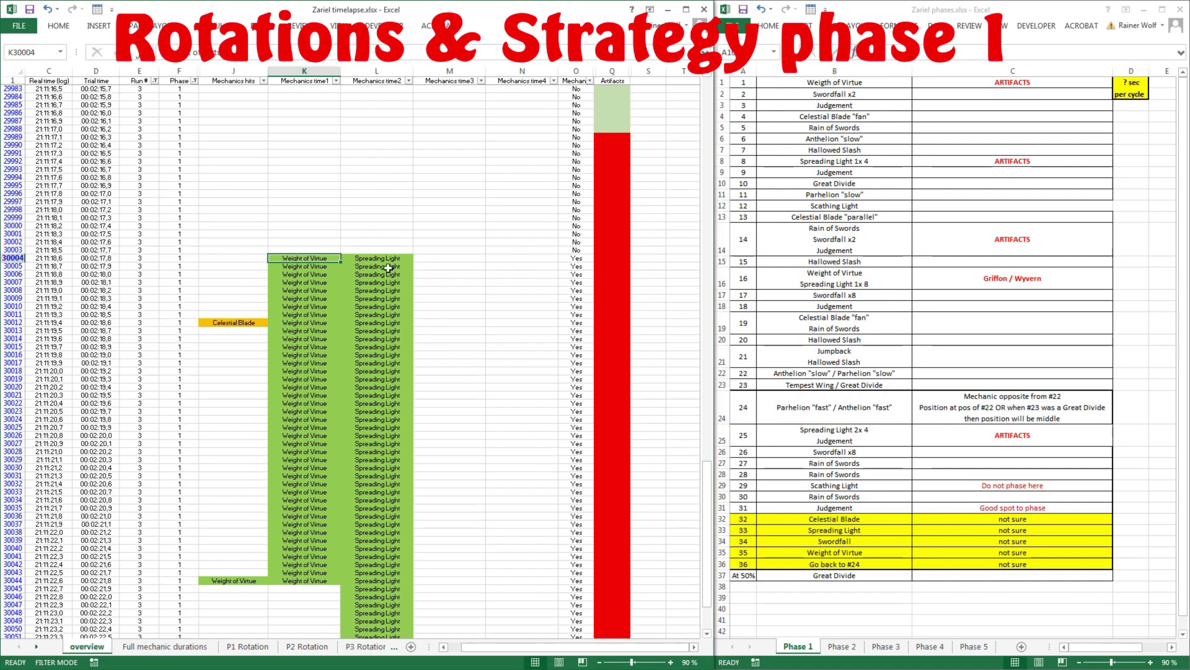
pyautogui.moveTo(312, 258); pyautogui.dragTo(307, 541)
pyautogui.click(304, 242)
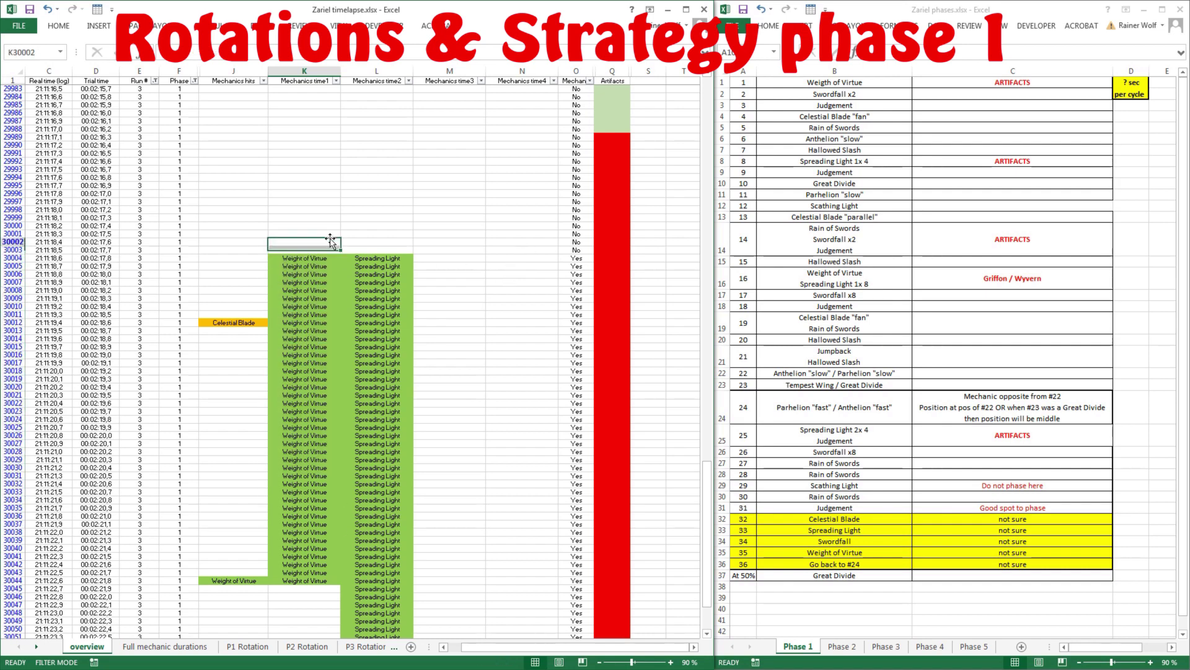
pyautogui.click(303, 257)
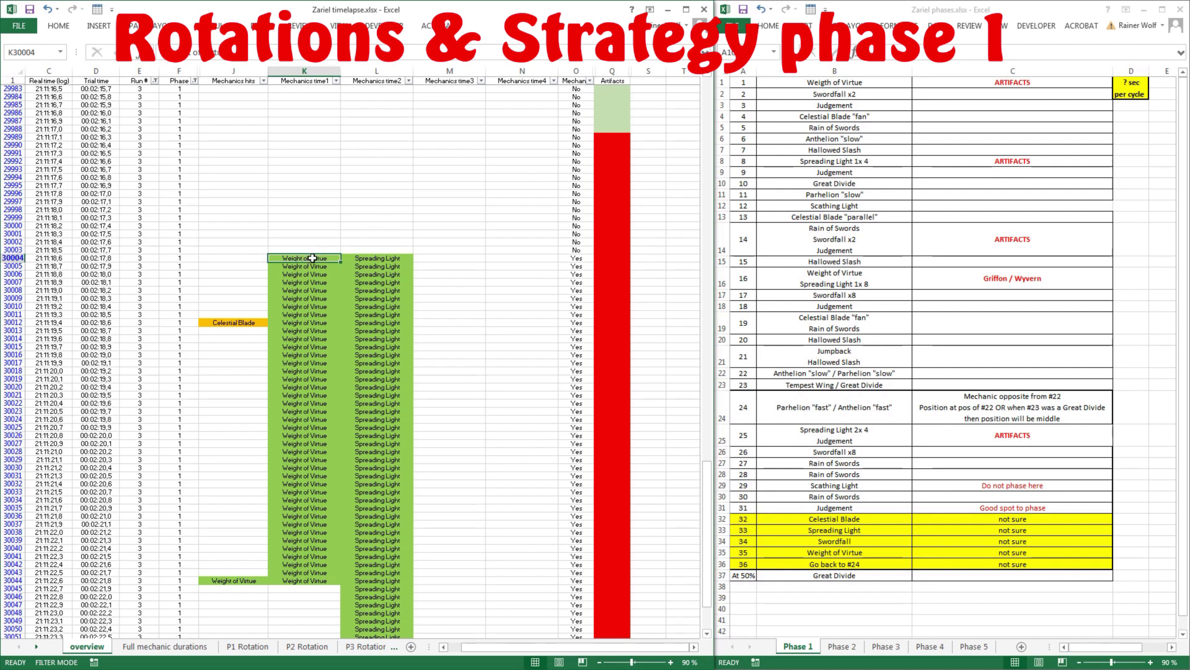
# Step: Highlight the Spreading Light rows L30004:L30032 and review how the block continues into Swordfall
pyautogui.click(393, 258)
pyautogui.moveTo(393, 258); pyautogui.dragTo(368, 479)
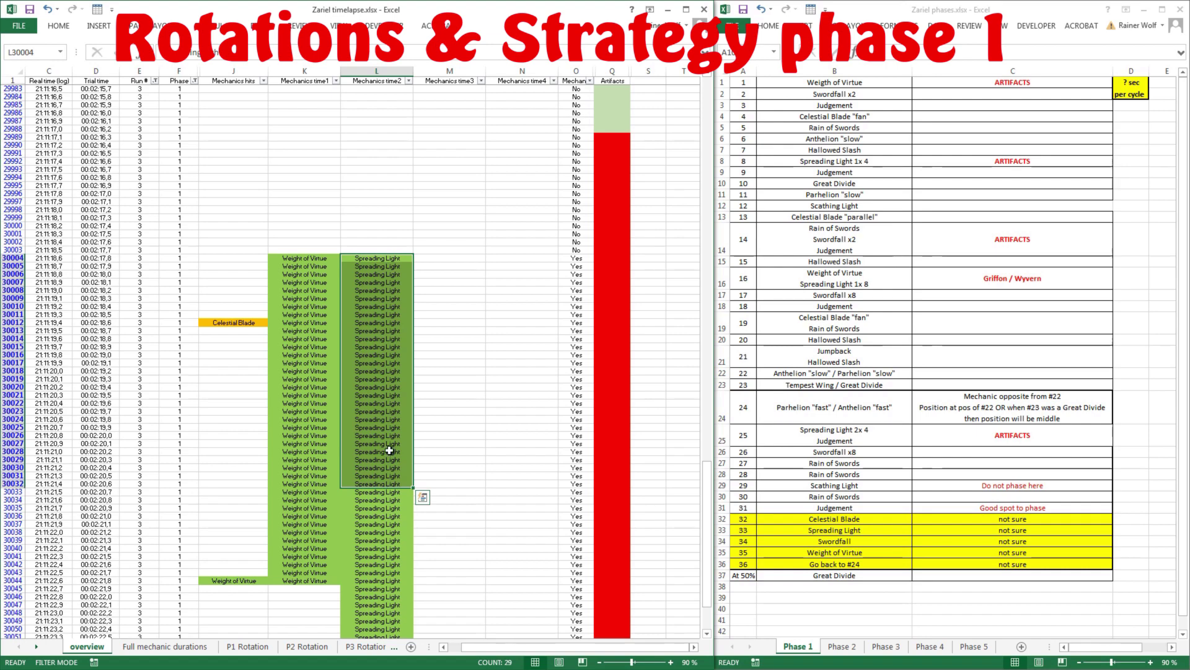
pyautogui.scroll(-15, 473, 347)
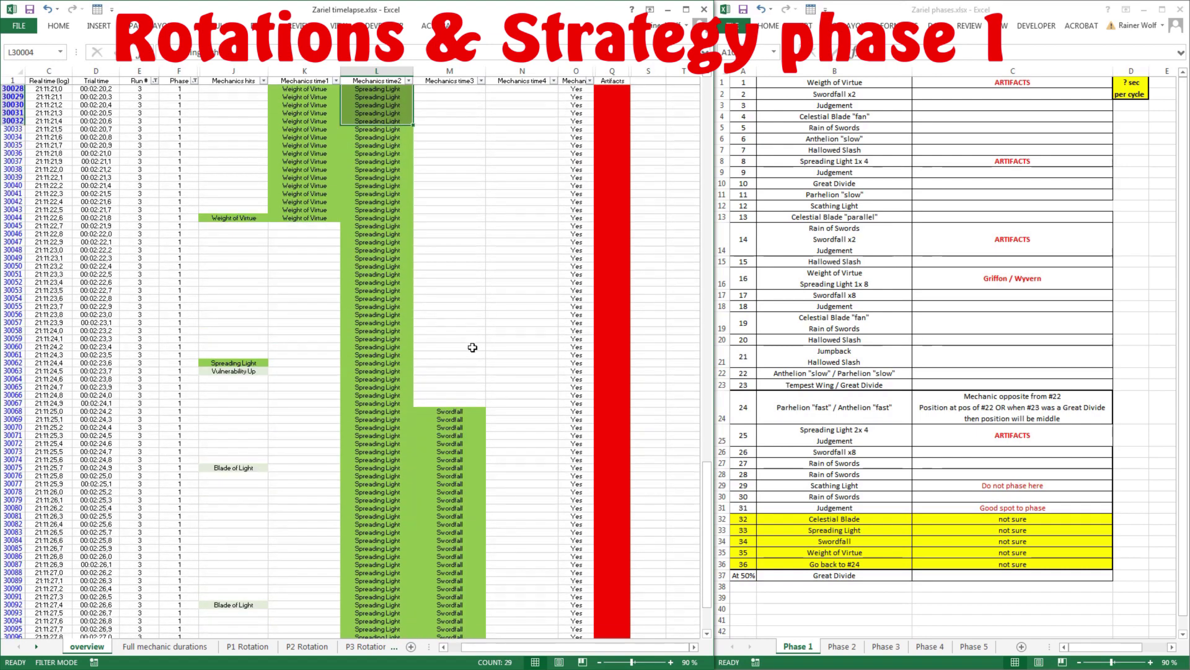
pyautogui.scroll(9, 452, 291)
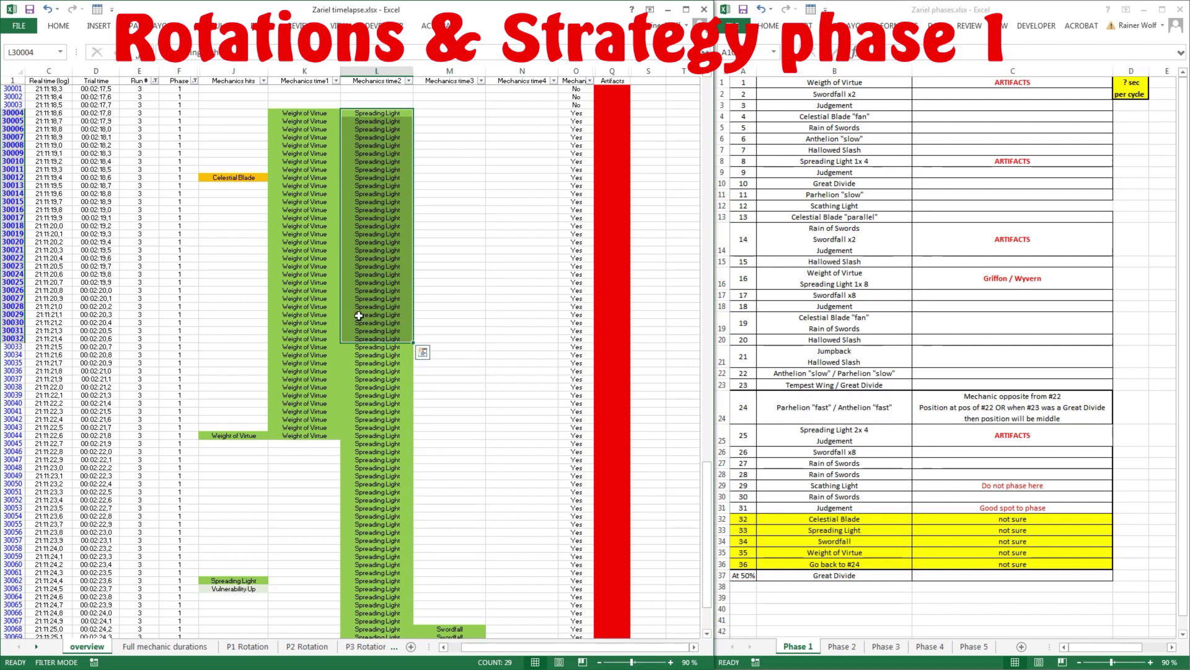
pyautogui.scroll(-4, 359, 317)
# Step: Mark the Weight of Virtue hit J30044, the opening Swordfall rows M30068:M30080, and the last Weight of Virtue row K30044
pyautogui.click(234, 338)
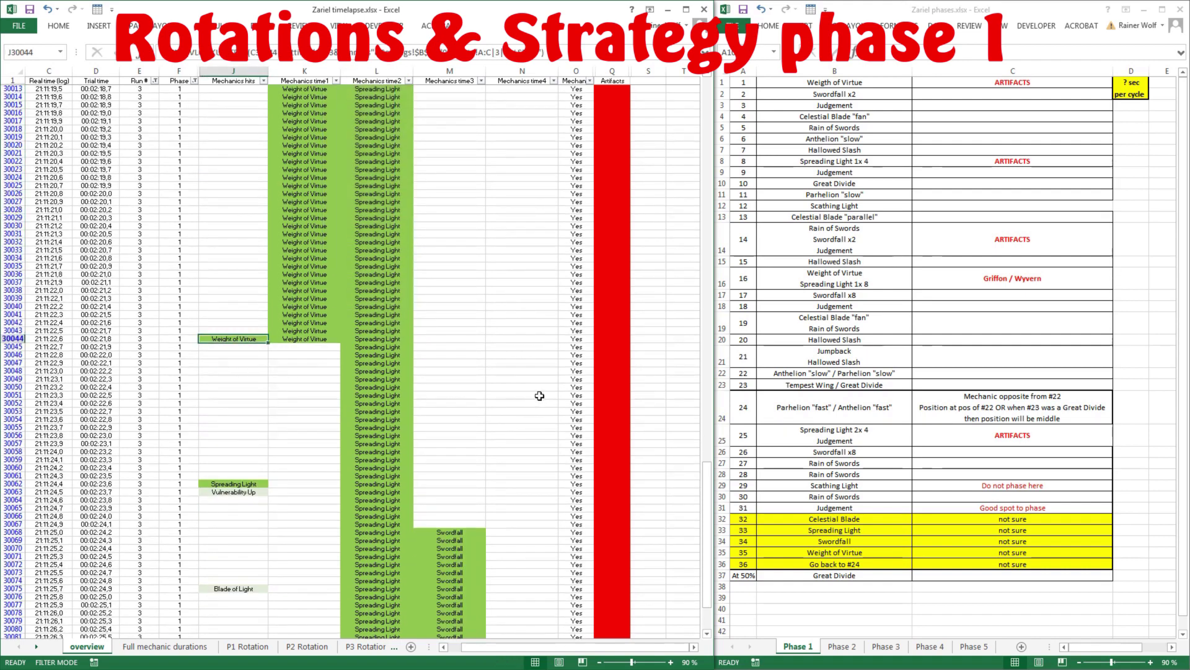
pyautogui.scroll(-4, 496, 326)
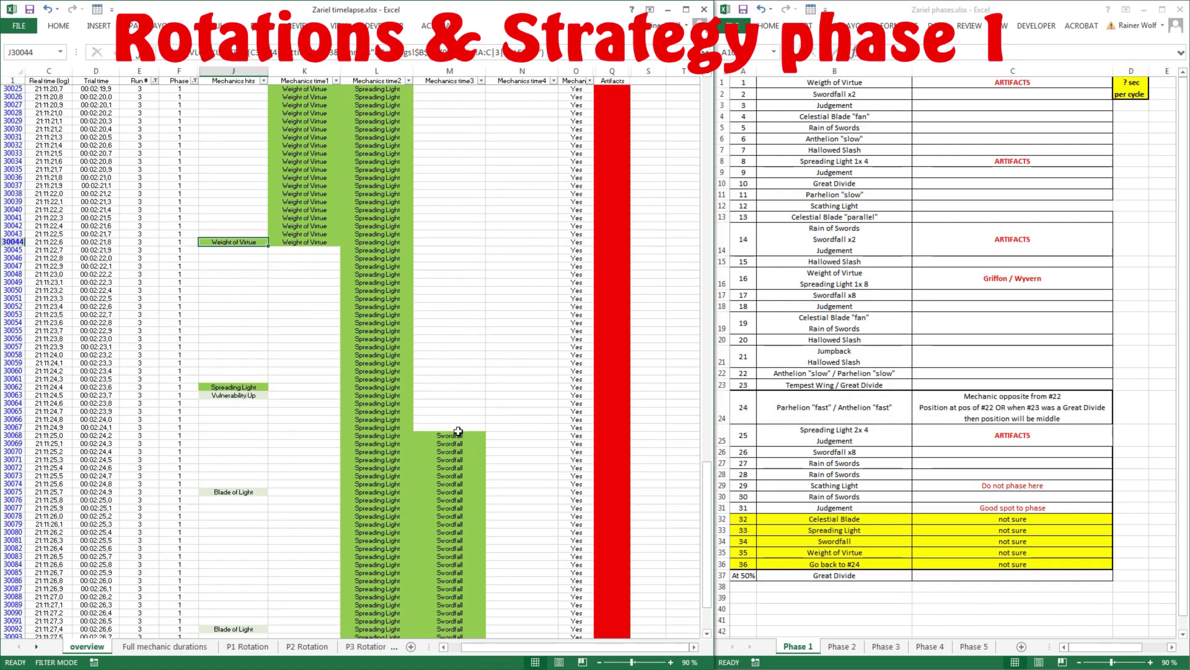
pyautogui.moveTo(458, 435); pyautogui.dragTo(453, 534)
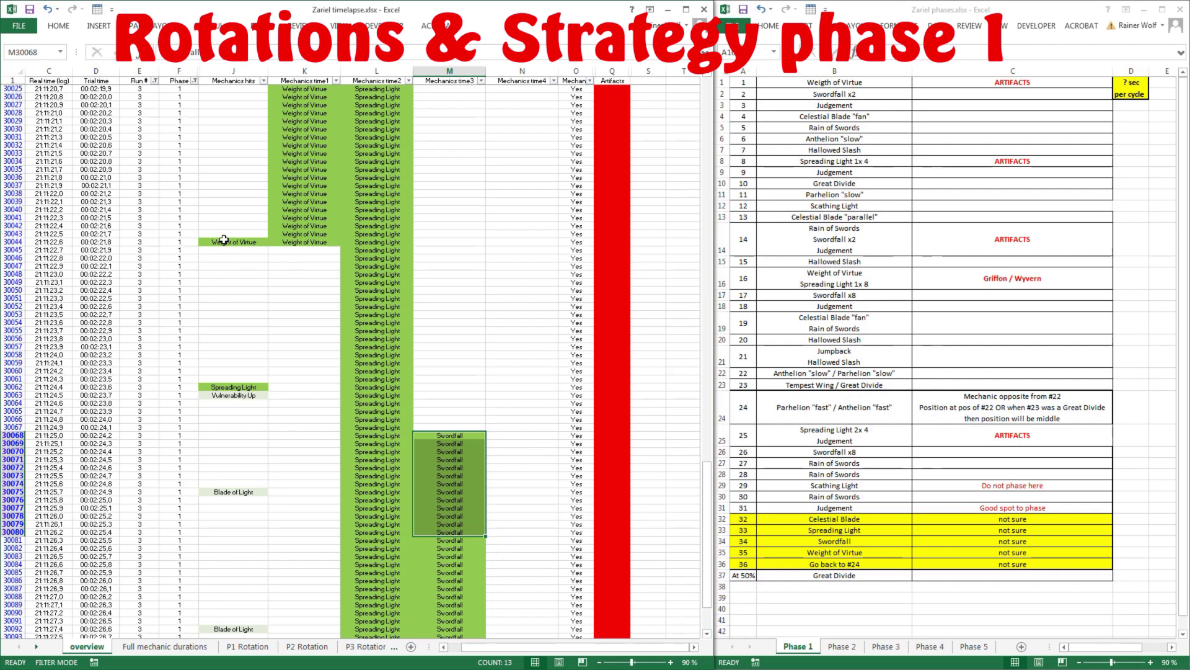
pyautogui.click(300, 243)
pyautogui.scroll(4, 300, 243)
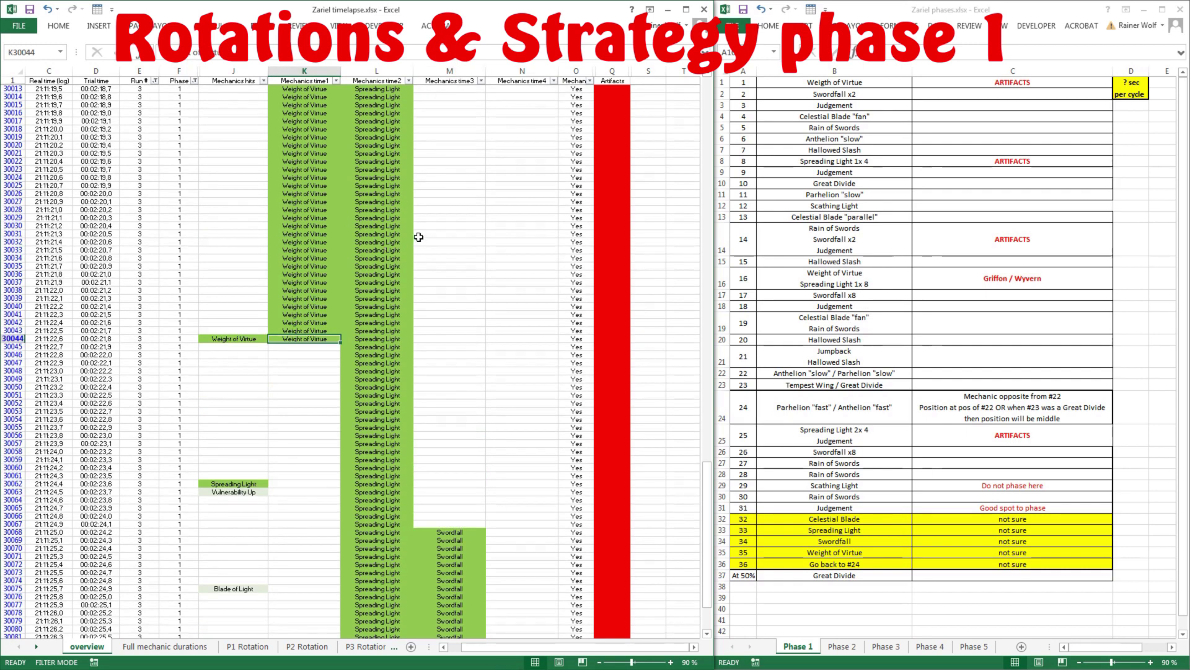
# Step: Highlight the opening Swordfall rows M30068:M30089 and review the rest of the Swordfall block alongside Spreading Light
pyautogui.scroll(3, 388, 136)
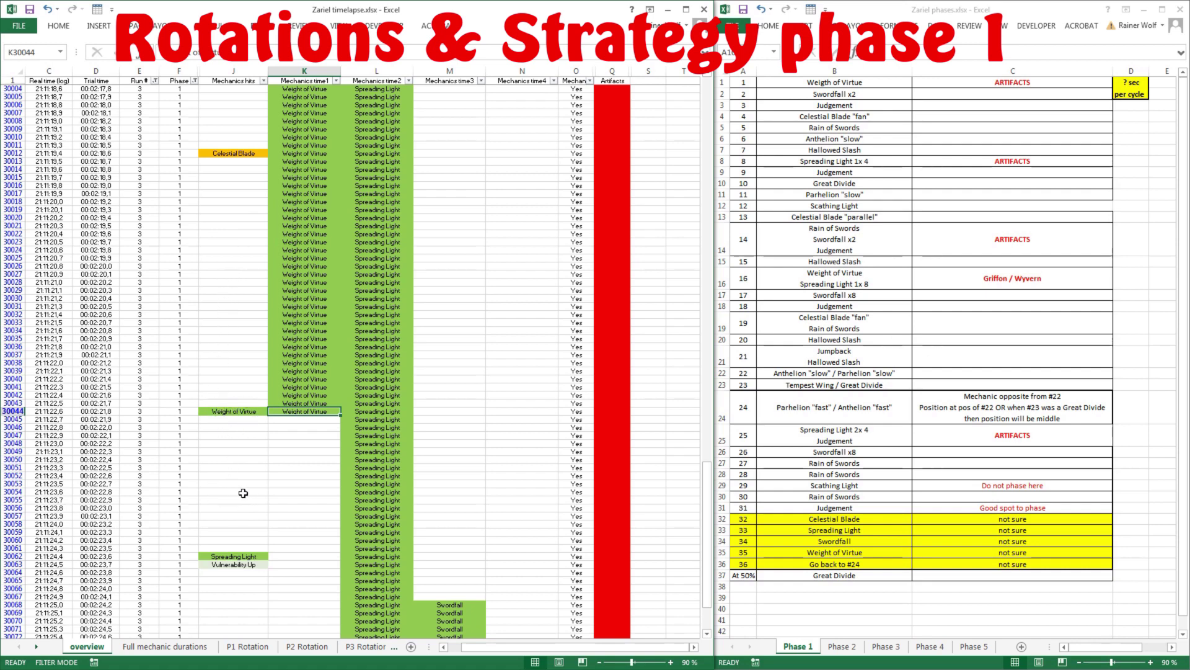
pyautogui.scroll(-10, 475, 412)
pyautogui.moveTo(462, 362); pyautogui.dragTo(471, 532)
pyautogui.scroll(-5, 487, 278)
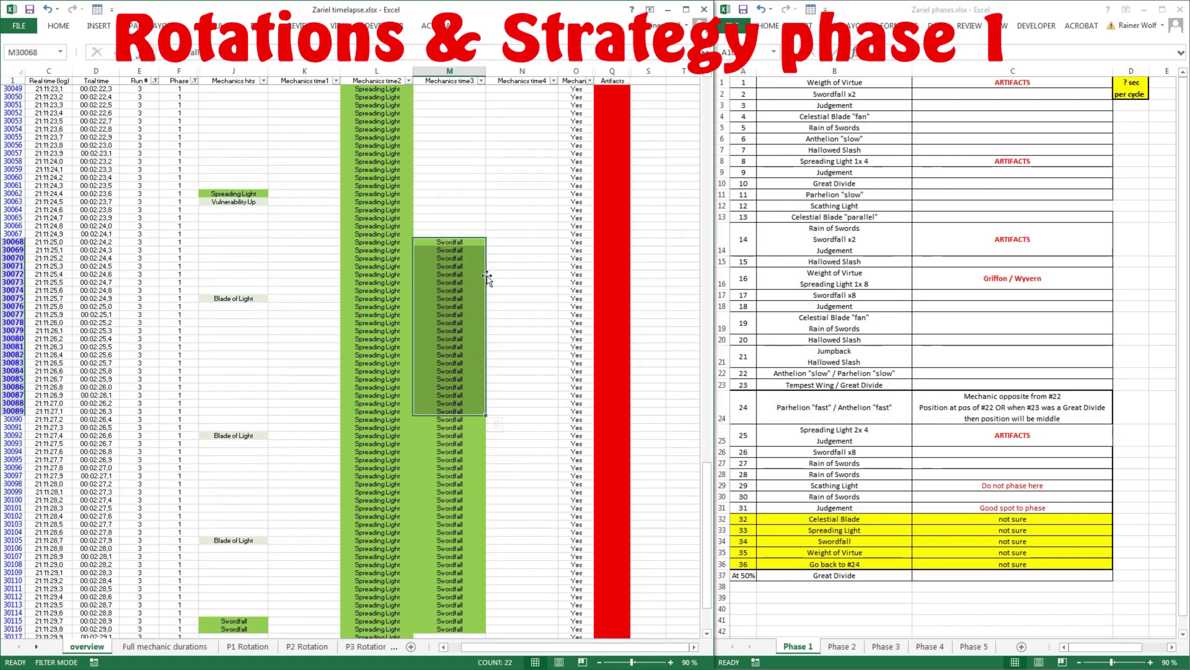
pyautogui.scroll(-9, 486, 273)
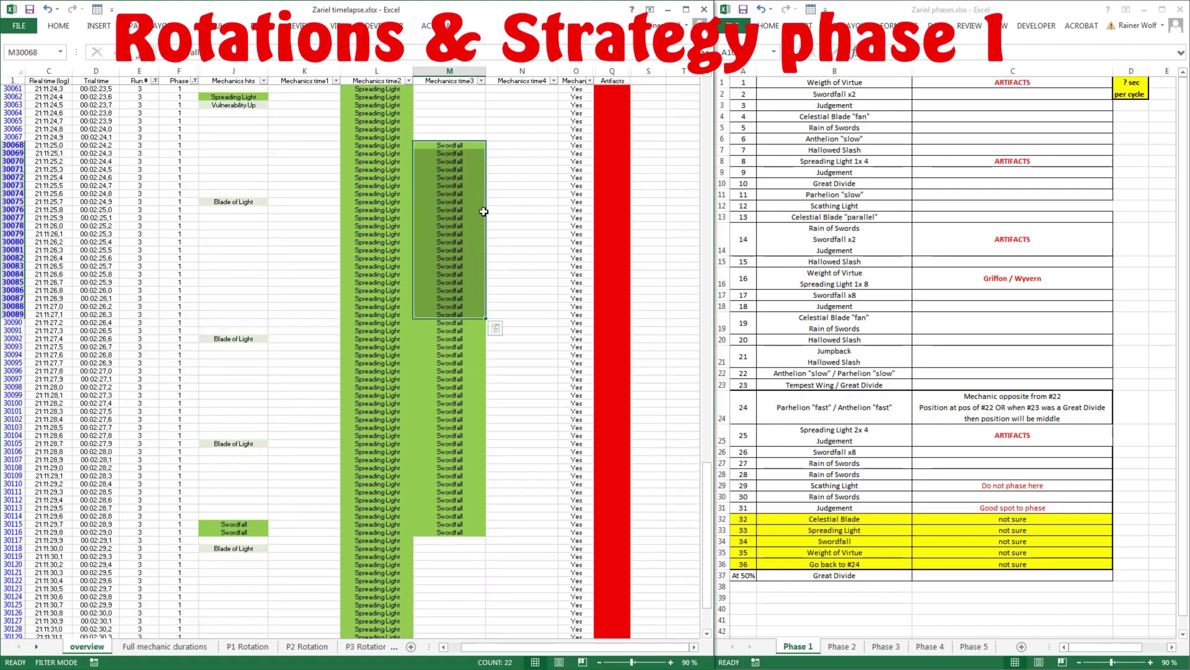
pyautogui.scroll(-10, 485, 236)
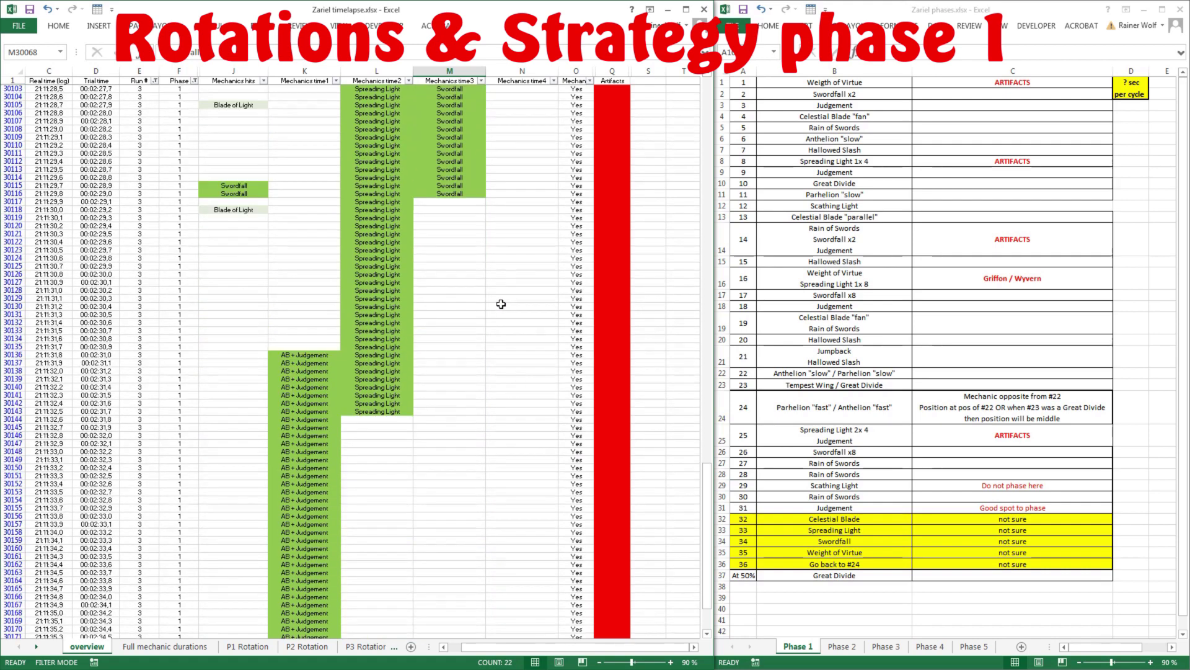
# Step: Highlight the opening AB + Judgement rows K30136:K30158 and review the gap between that block and Celestial Blade
pyautogui.scroll(-4, 457, 180)
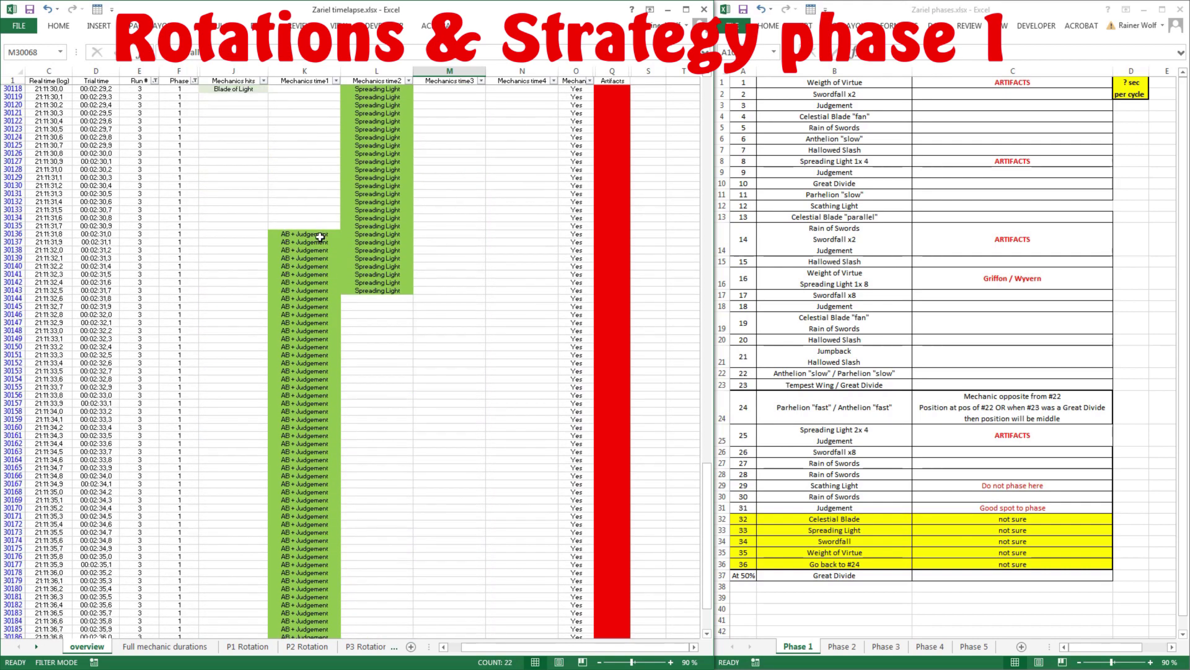
pyautogui.moveTo(318, 237); pyautogui.dragTo(304, 411)
pyautogui.scroll(-11, 508, 244)
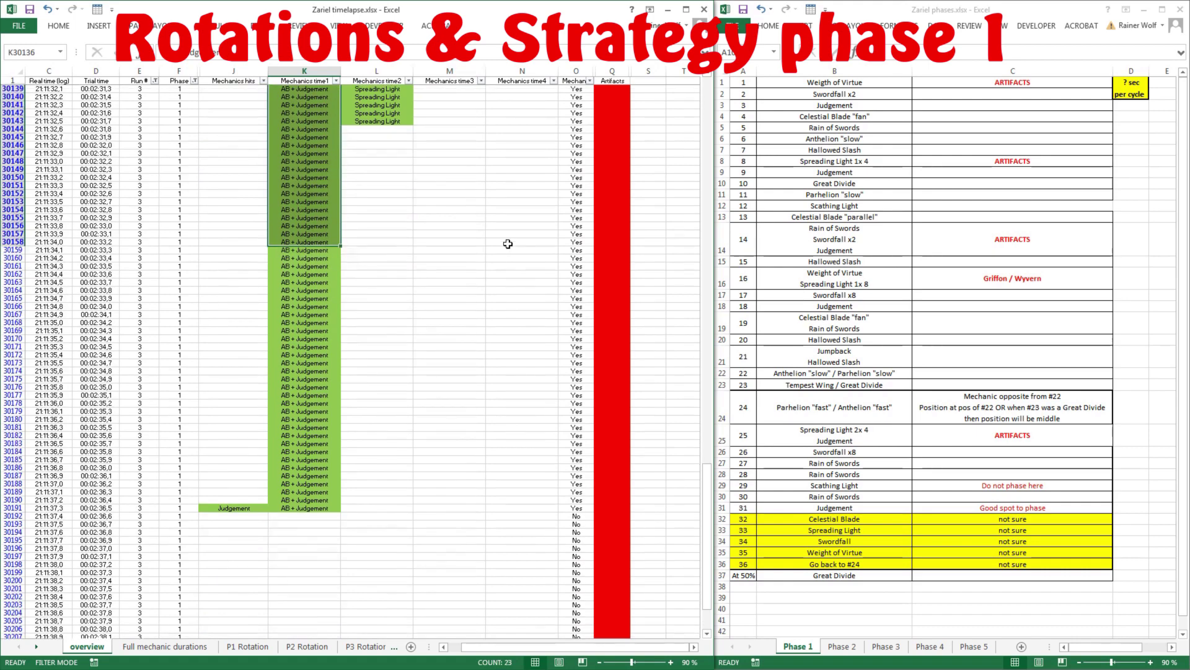
pyautogui.scroll(-15, 508, 244)
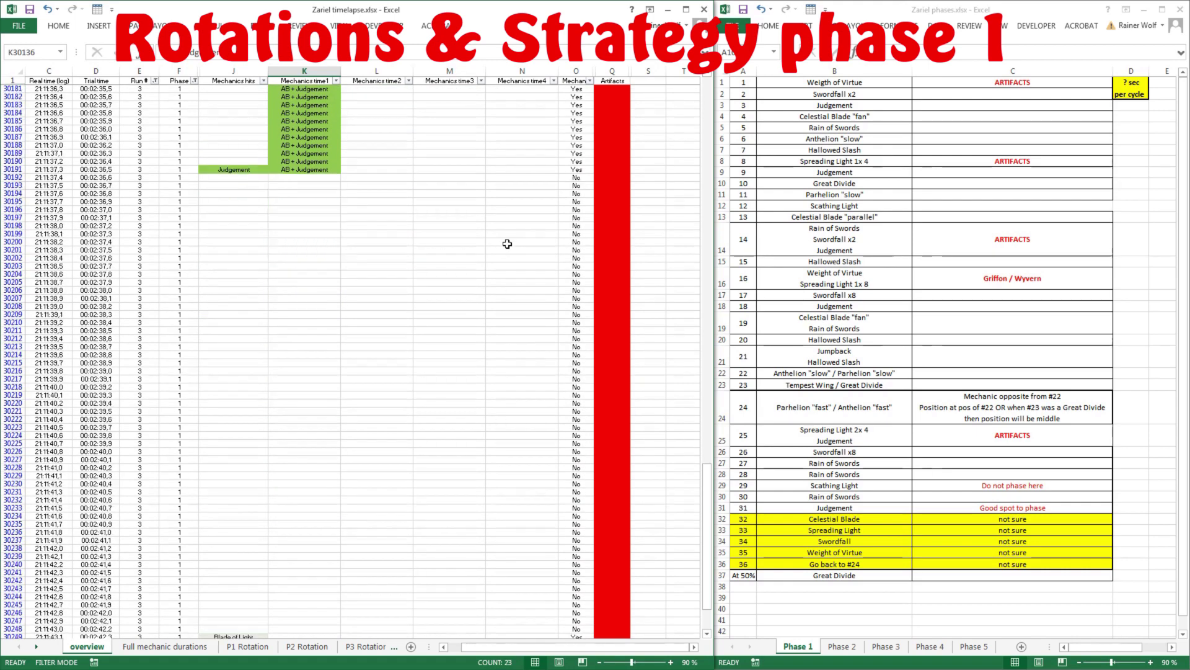
pyautogui.scroll(-19, 473, 202)
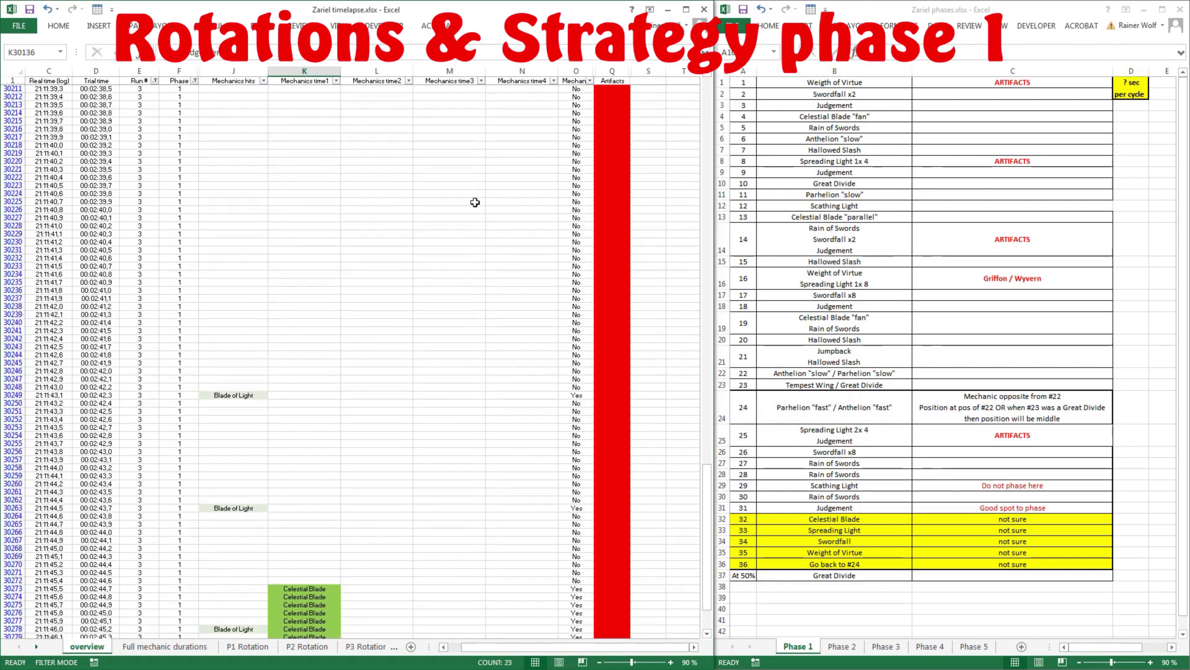
# Step: Highlight the Celestial Blade rows K30273:K30302 and mark the starts of both Rain of Swords blocks at L30292 and M30298
pyautogui.scroll(-5, 475, 202)
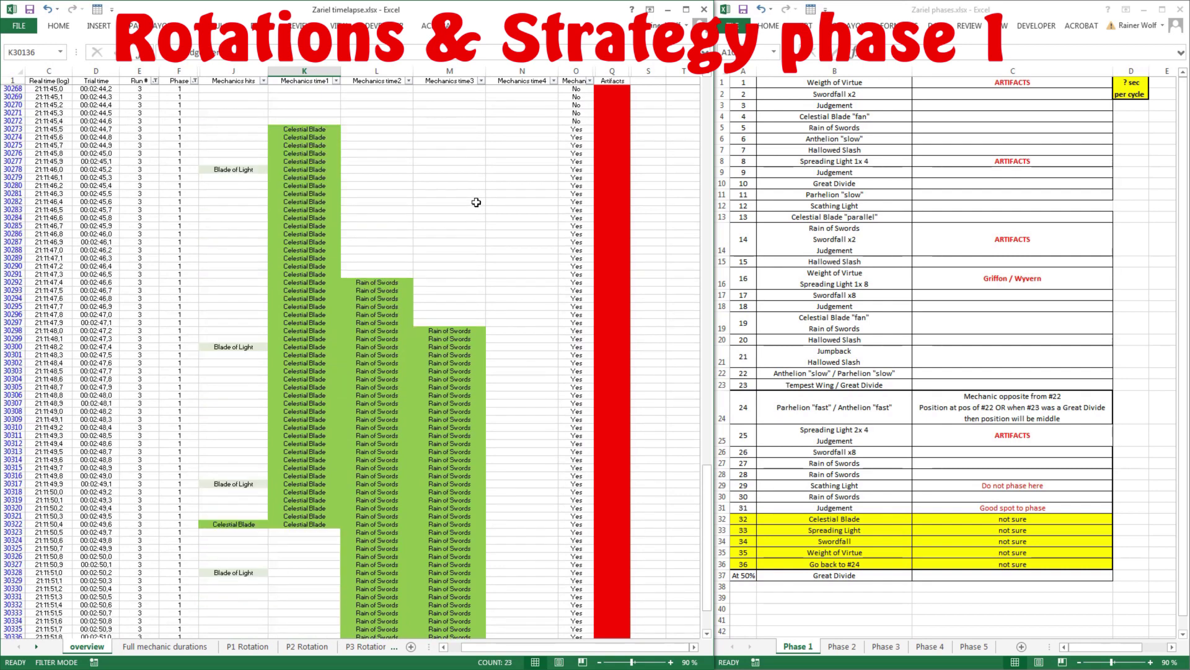
pyautogui.moveTo(304, 129); pyautogui.dragTo(306, 267)
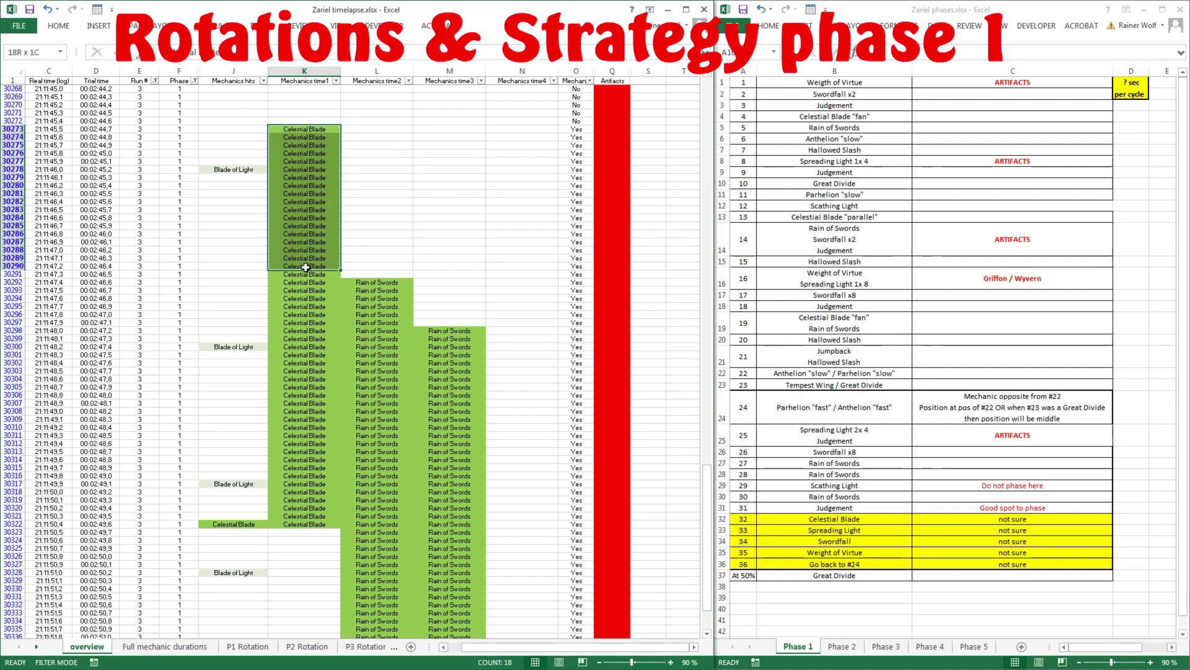
pyautogui.moveTo(306, 267); pyautogui.dragTo(307, 362)
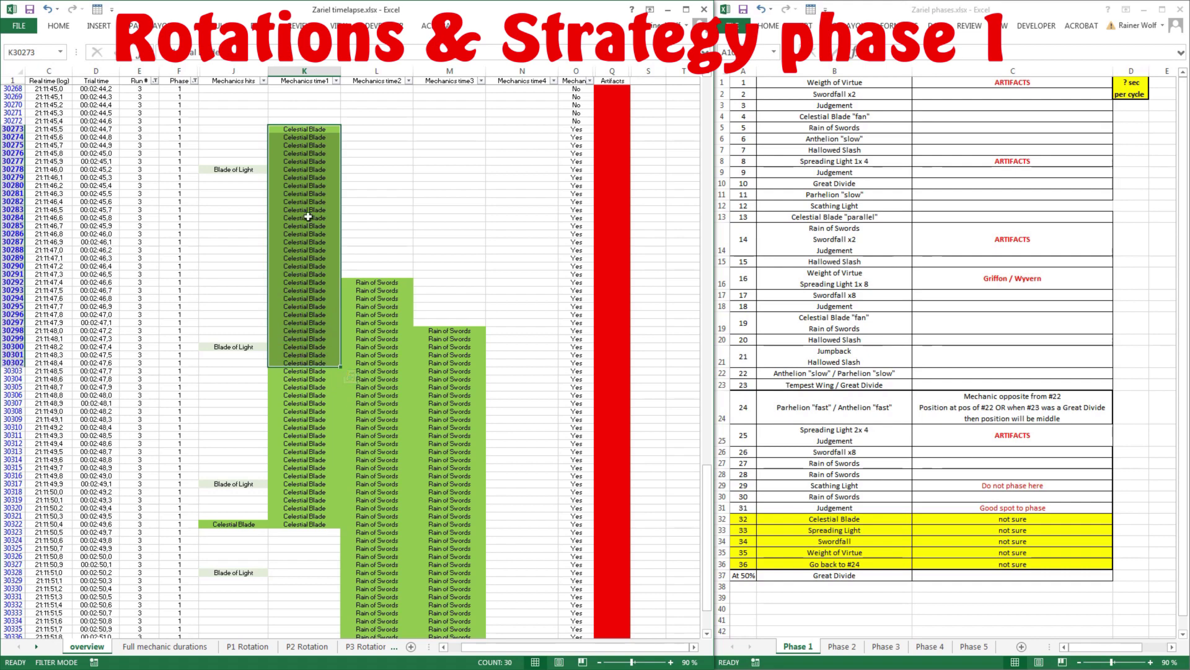
pyautogui.click(383, 286)
pyautogui.click(448, 331)
# Step: Highlight F30323:F30352 after the Celestial Blade hit and examine how the two Rain of Swords blocks overlap with Celestial Blade
pyautogui.scroll(-15, 453, 335)
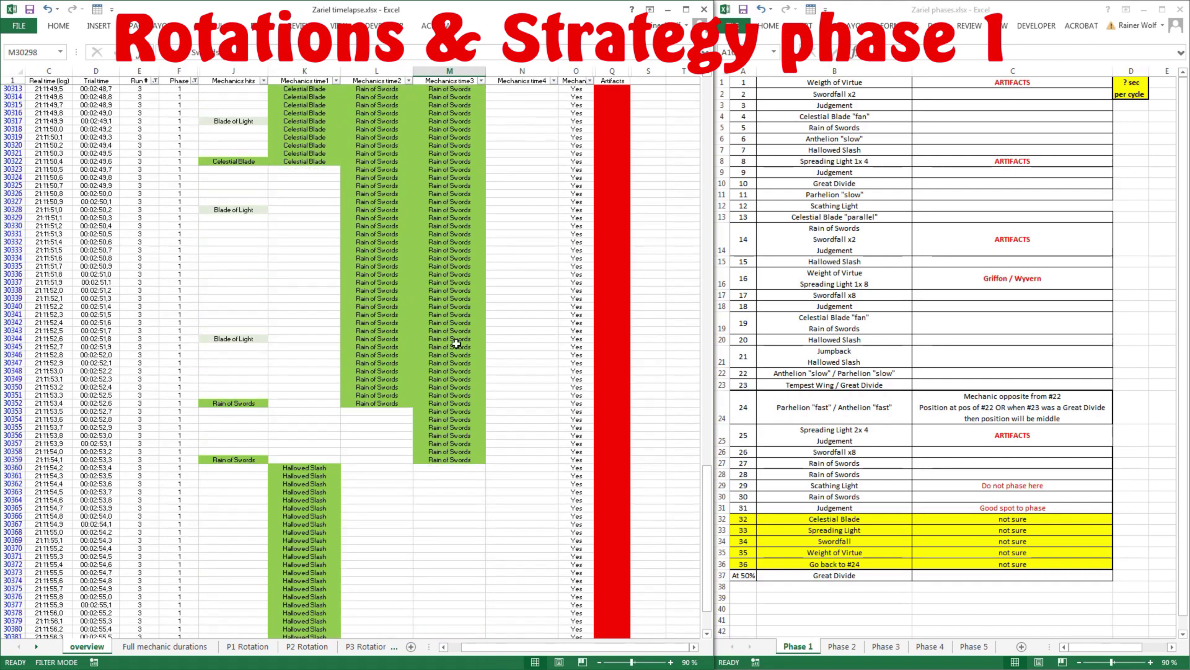
pyautogui.moveTo(179, 172); pyautogui.dragTo(182, 405)
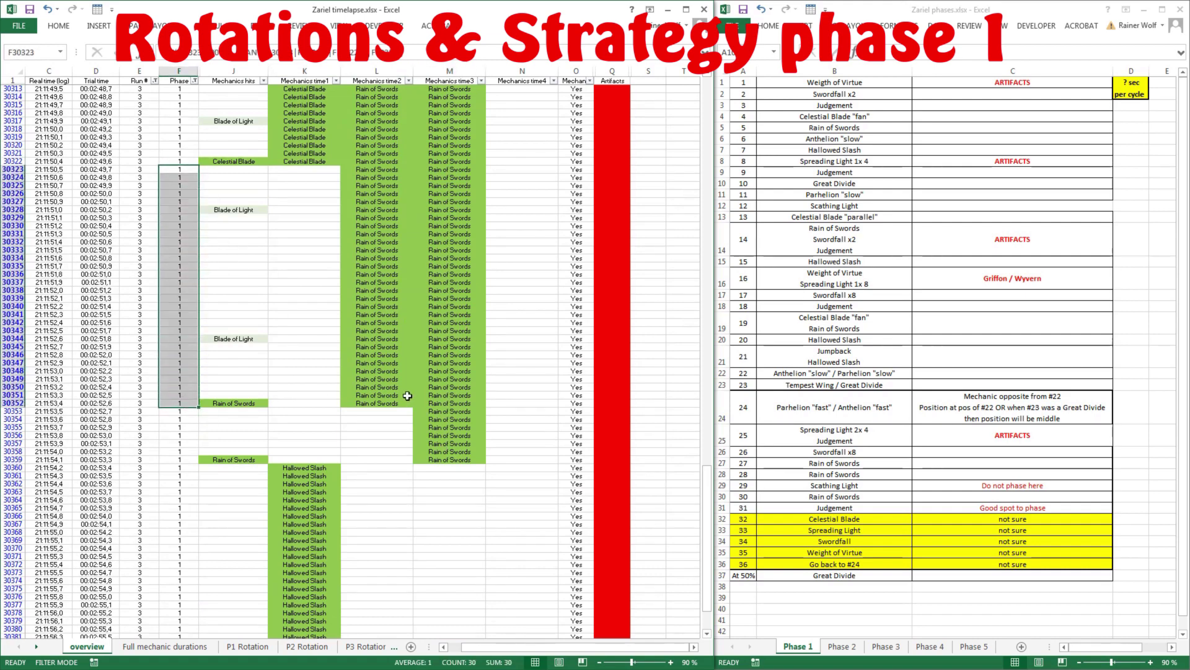
pyautogui.scroll(13, 324, 106)
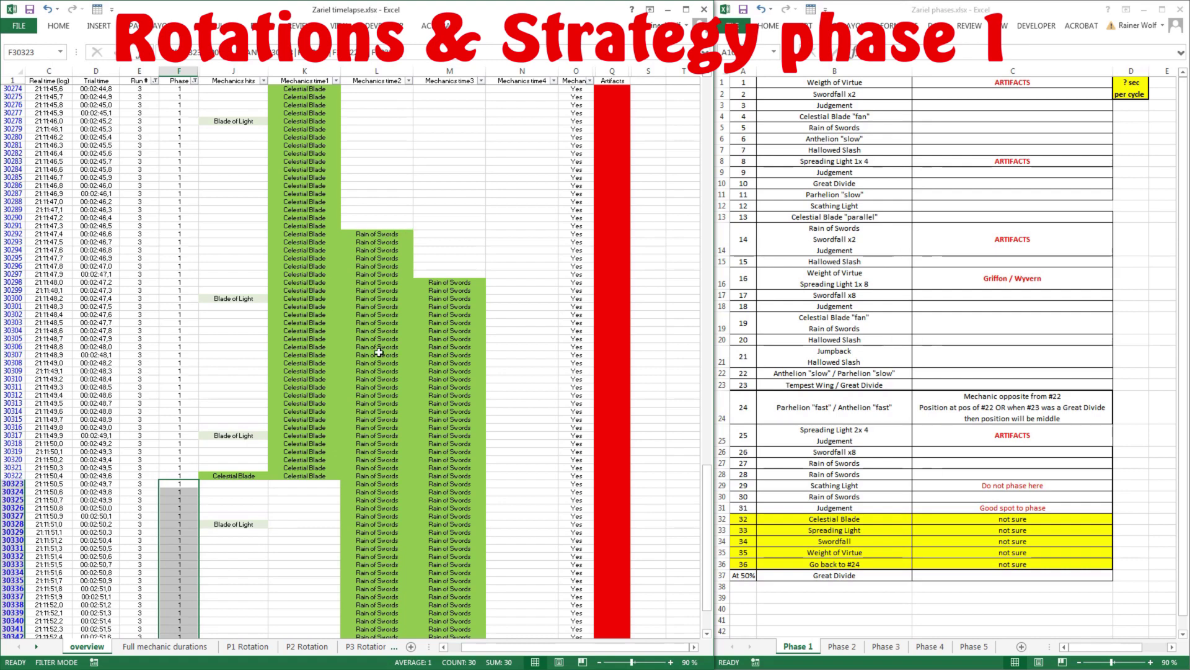
pyautogui.scroll(-11, 379, 352)
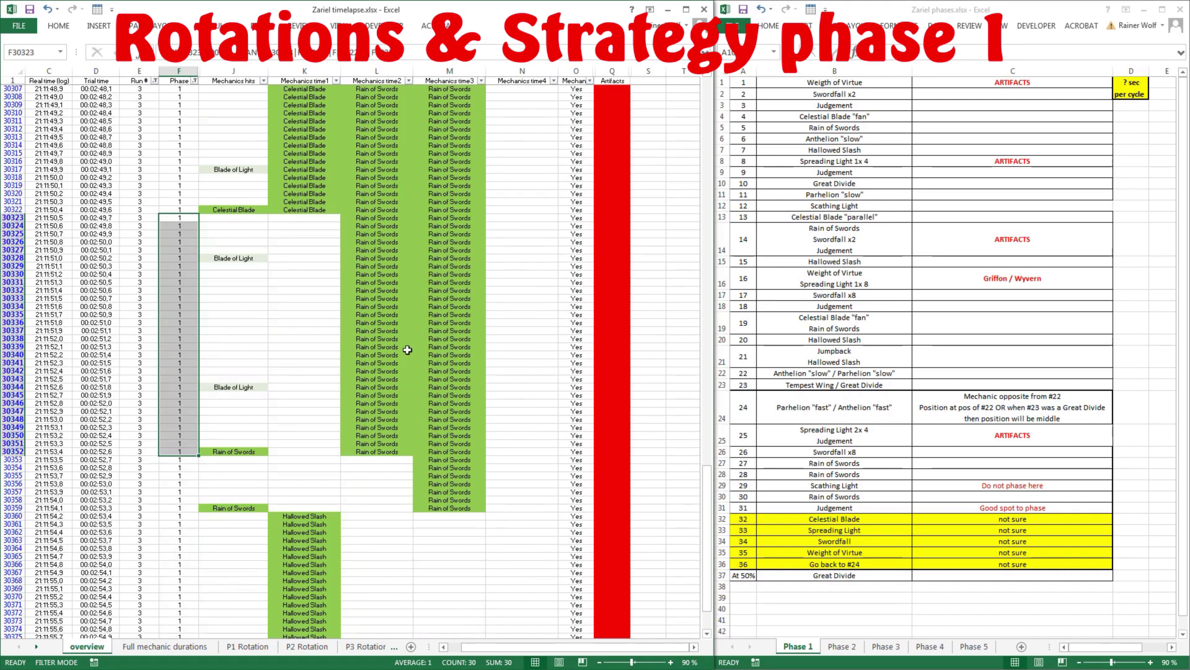
pyautogui.scroll(12, 408, 347)
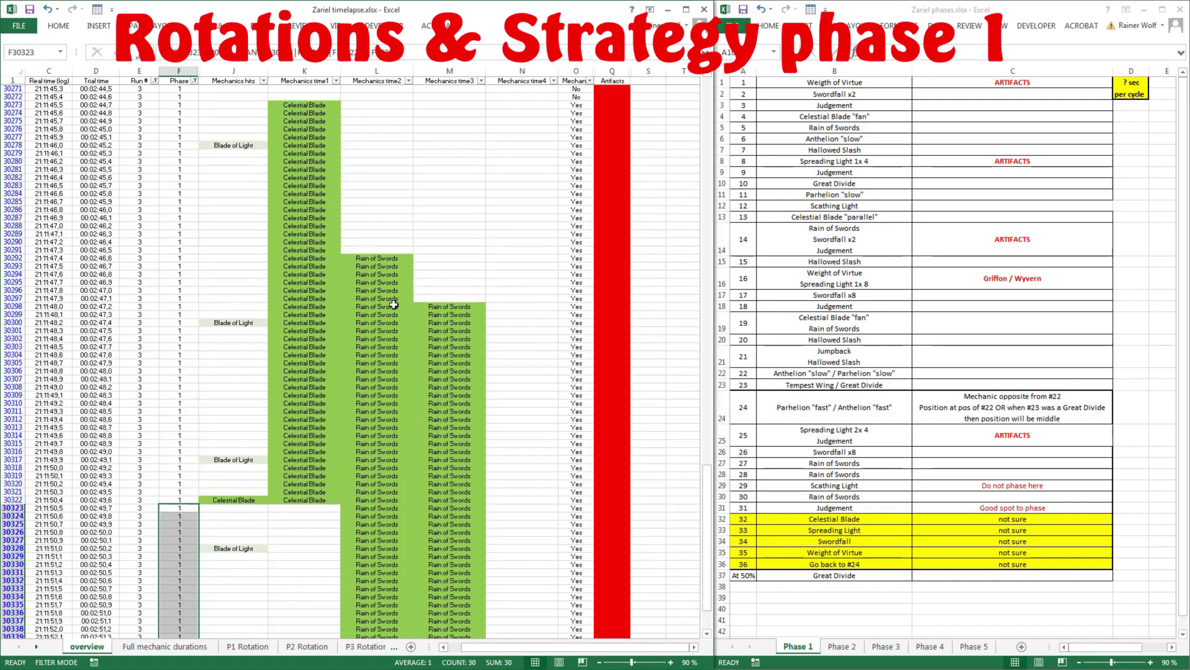
pyautogui.scroll(-6, 389, 307)
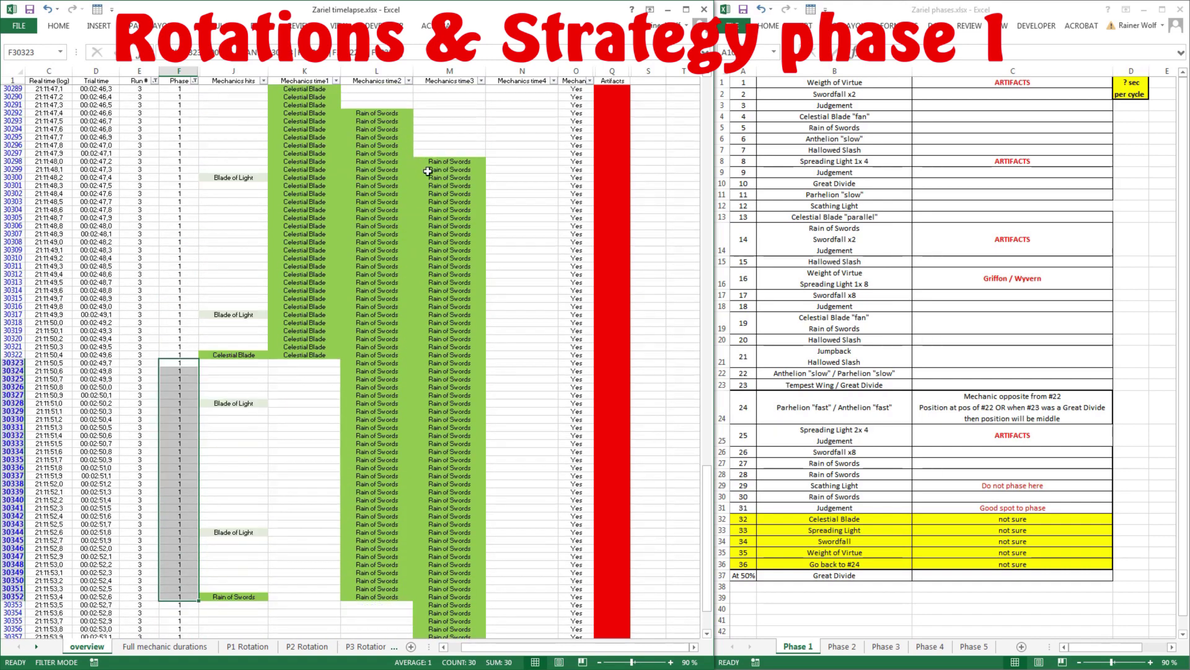
pyautogui.scroll(-4, 412, 153)
pyautogui.scroll(8, 444, 273)
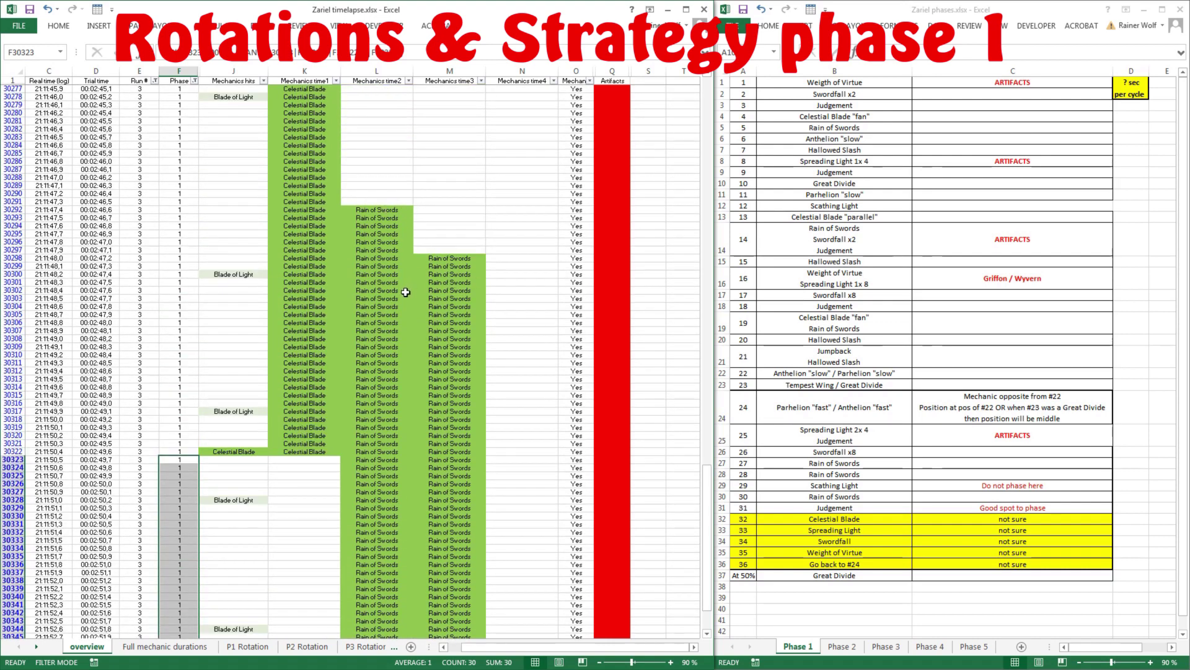
pyautogui.scroll(-12, 406, 303)
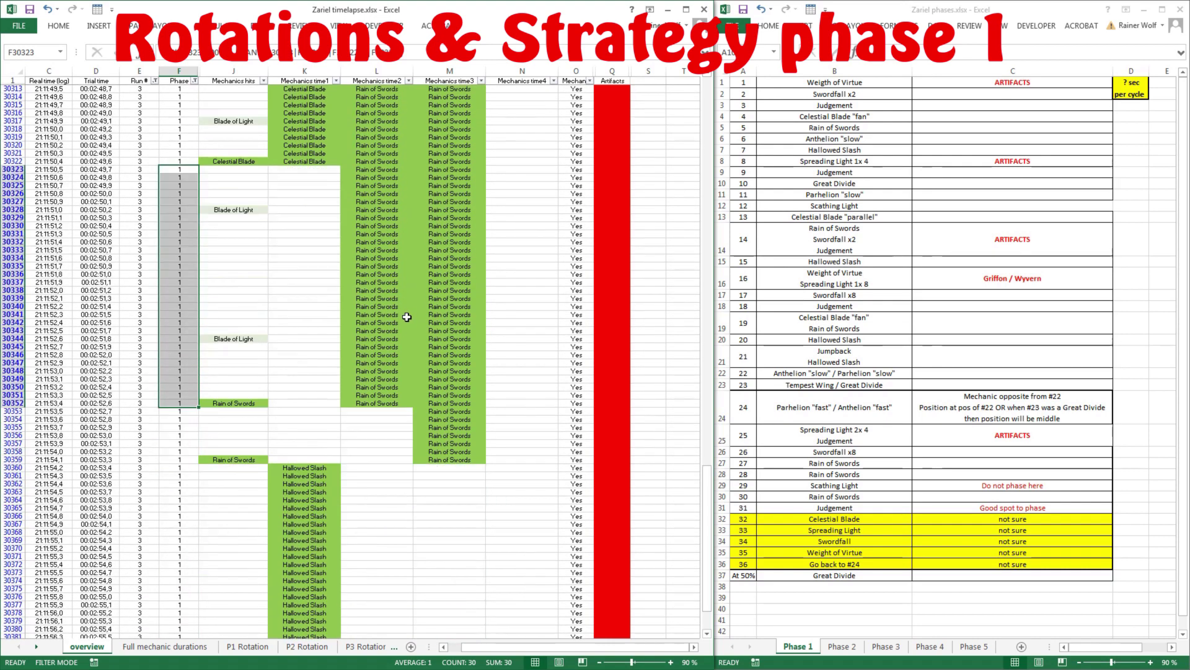
pyautogui.scroll(-2, 419, 280)
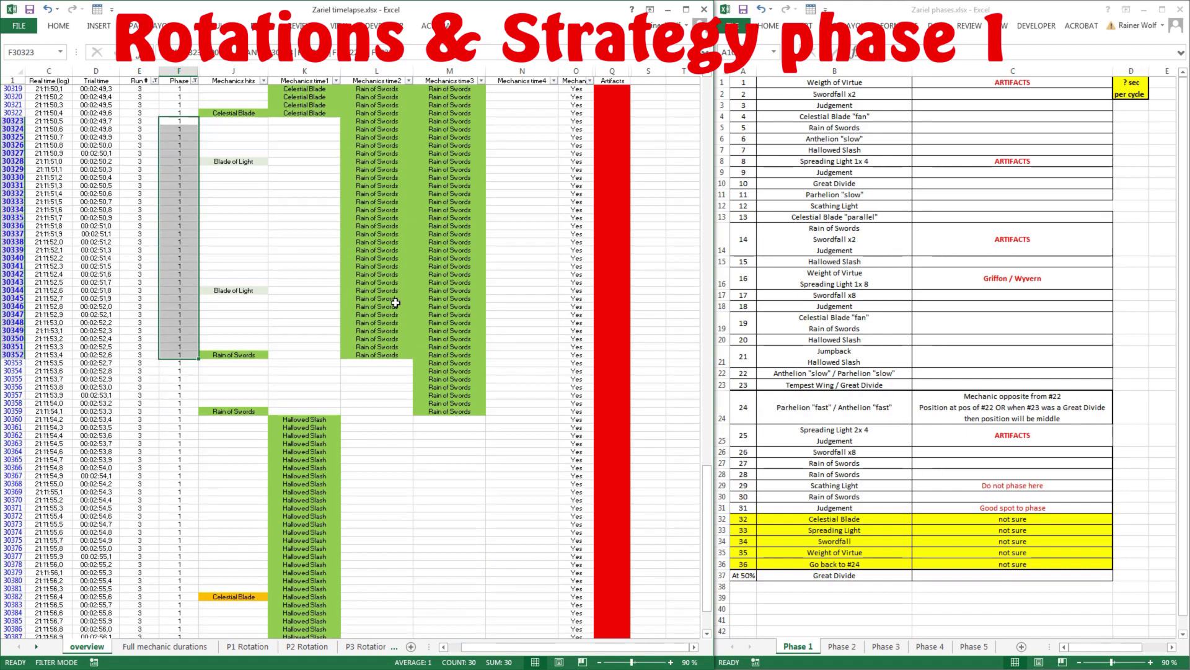
pyautogui.scroll(-4, 375, 274)
pyautogui.scroll(9, 399, 280)
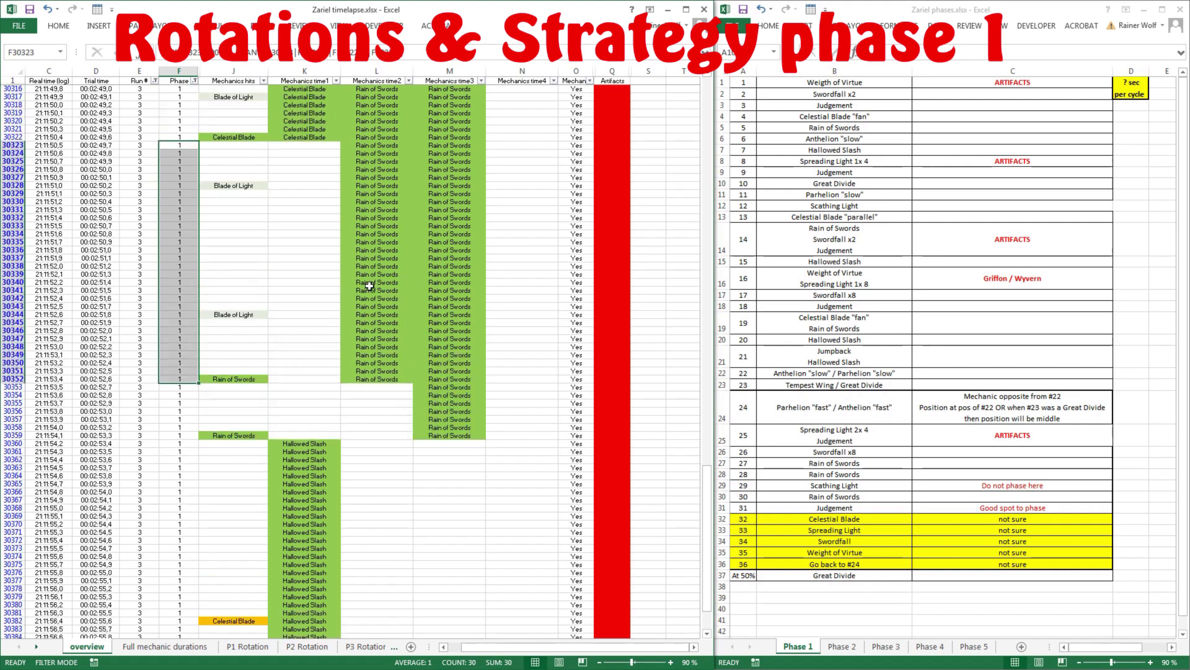
# Step: Highlight the first Hallowed Slash block K30360:K30391 after Rain of Swords, and the empty rows K30397:K30445 below it
pyautogui.scroll(-12, 446, 317)
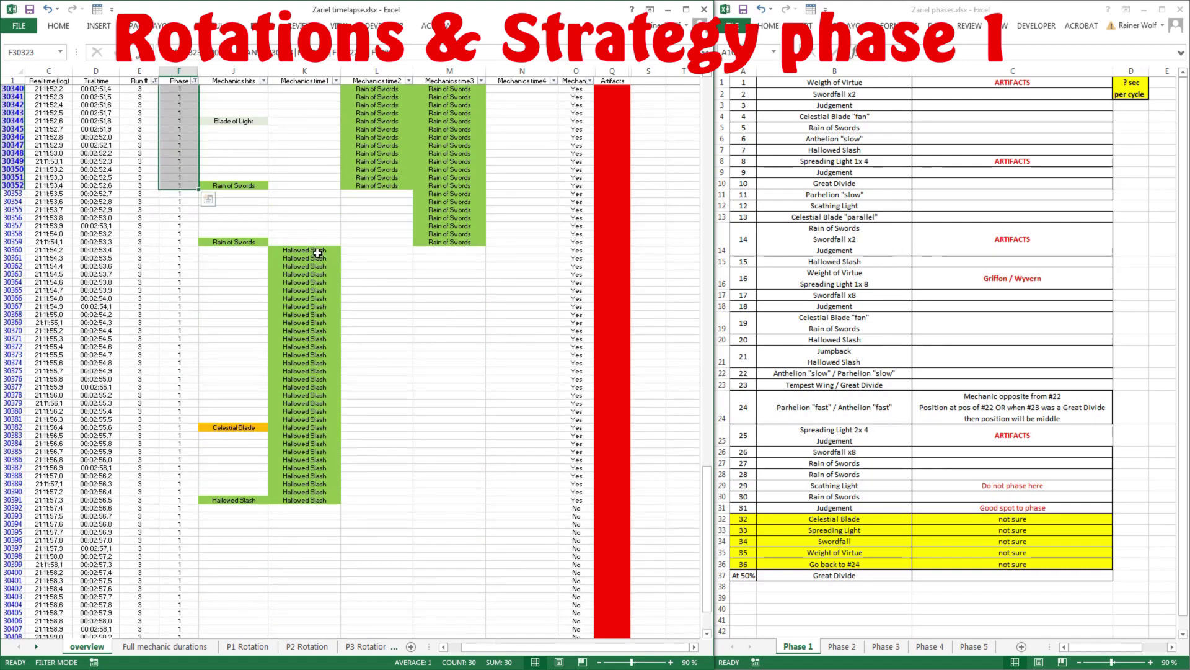
pyautogui.moveTo(335, 250); pyautogui.dragTo(334, 501)
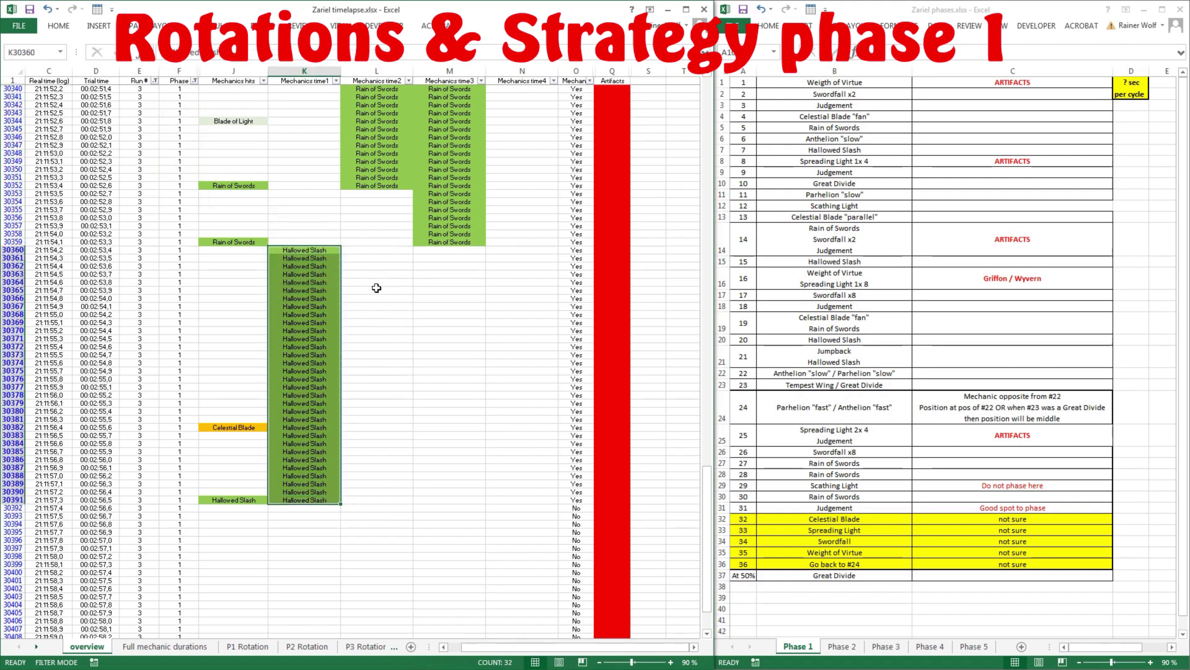
pyautogui.scroll(-16, 374, 258)
pyautogui.moveTo(308, 160); pyautogui.dragTo(339, 553)
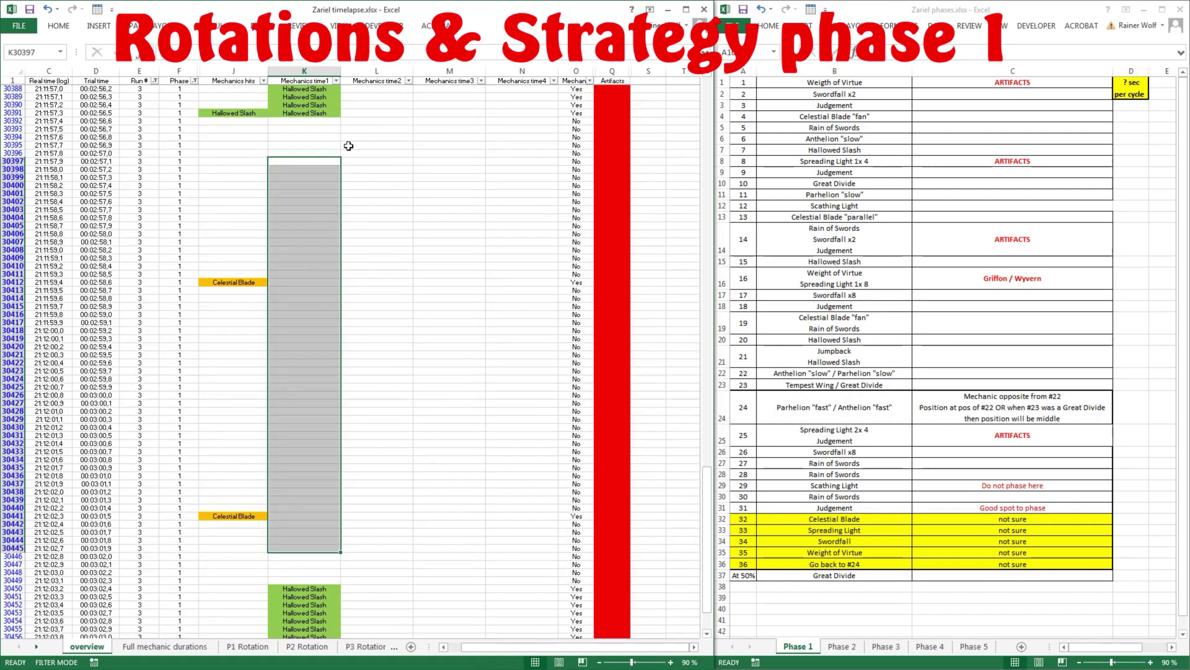
# Step: Highlight the second Hallowed Slash block K30450:K30483, and the empty rows K30411:K30438 within the gap before it
pyautogui.scroll(-11, 426, 263)
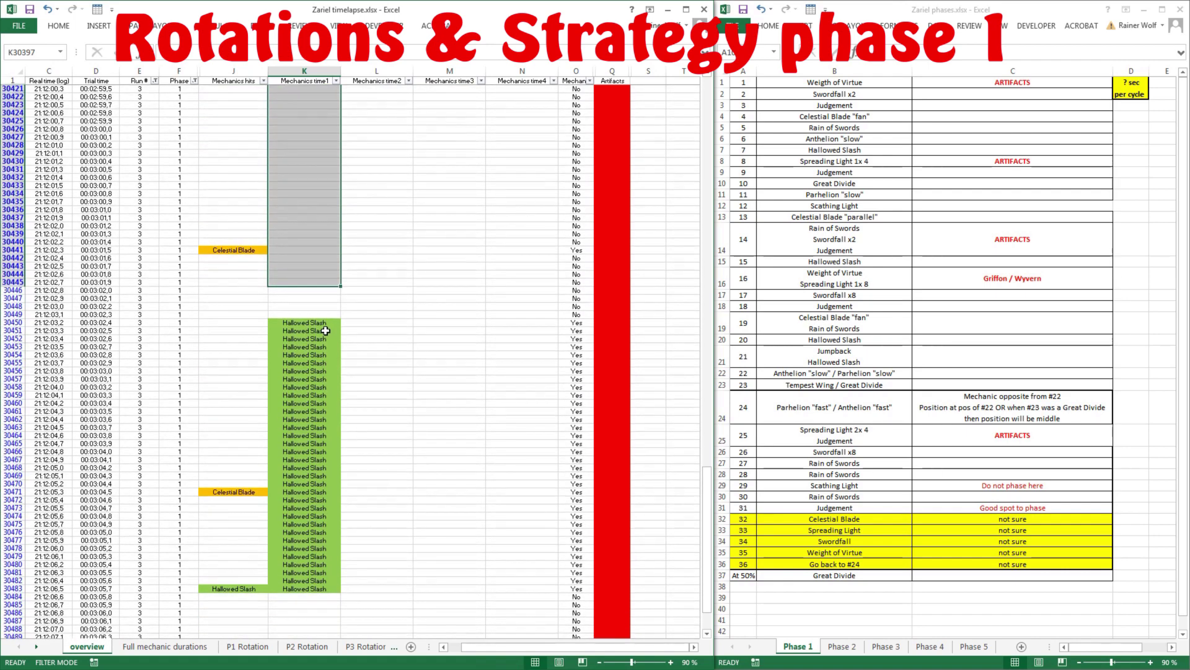
pyautogui.moveTo(318, 321); pyautogui.dragTo(318, 588)
pyautogui.scroll(5, 347, 317)
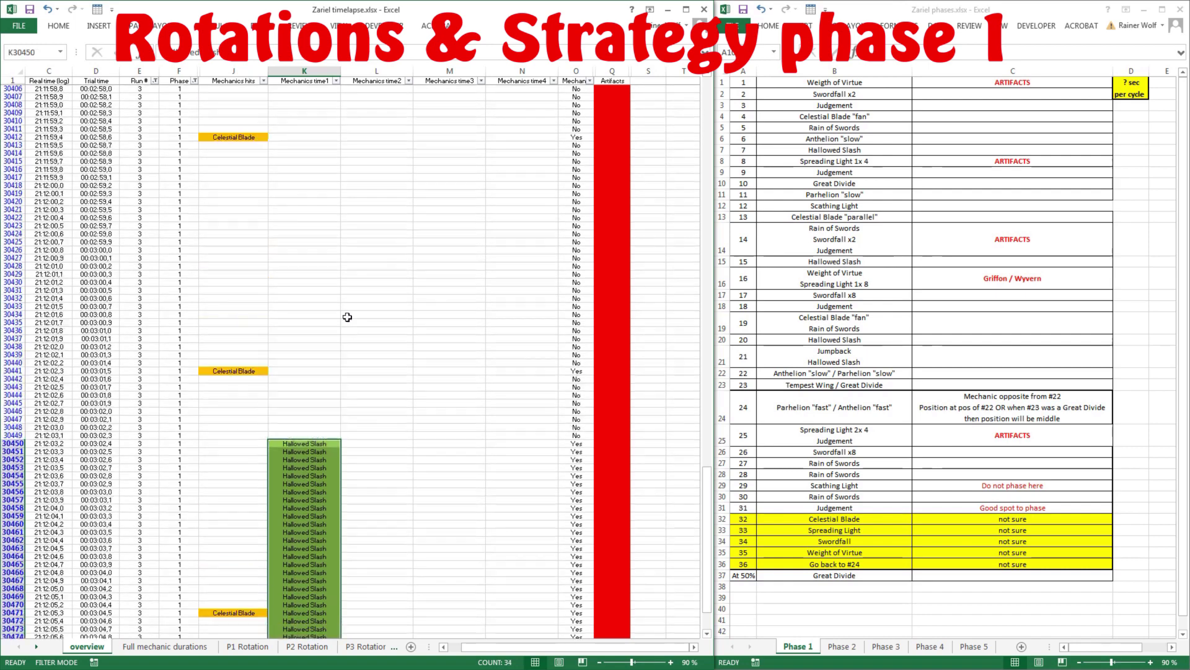
pyautogui.scroll(7, 319, 149)
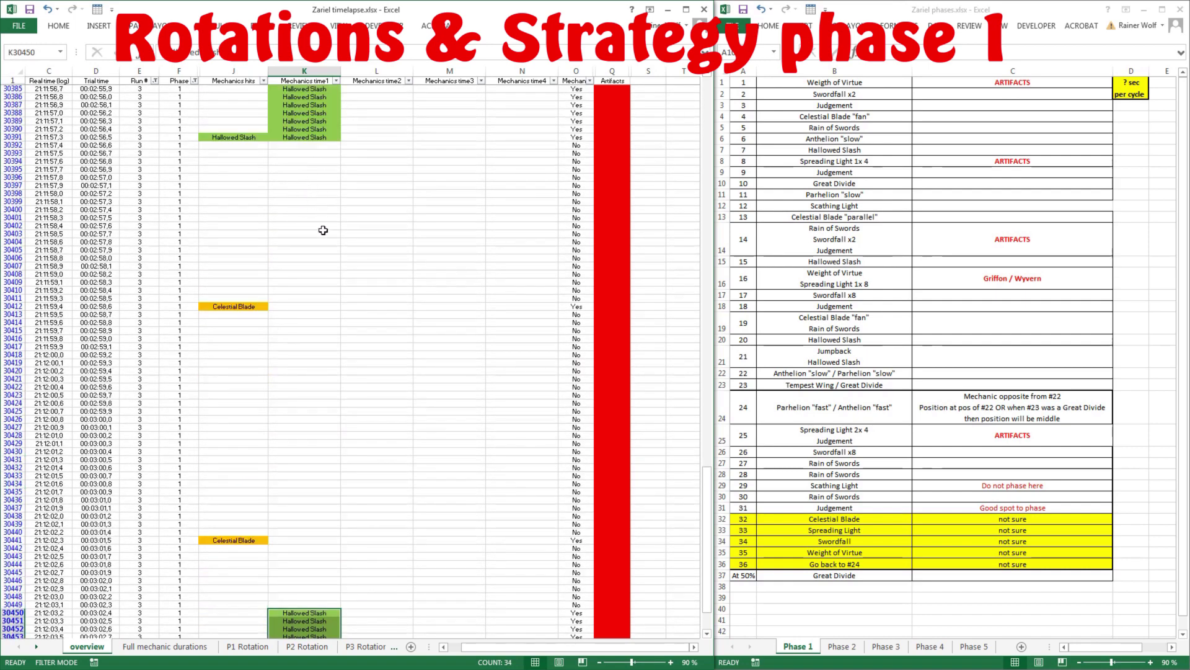
pyautogui.moveTo(307, 299); pyautogui.dragTo(311, 516)
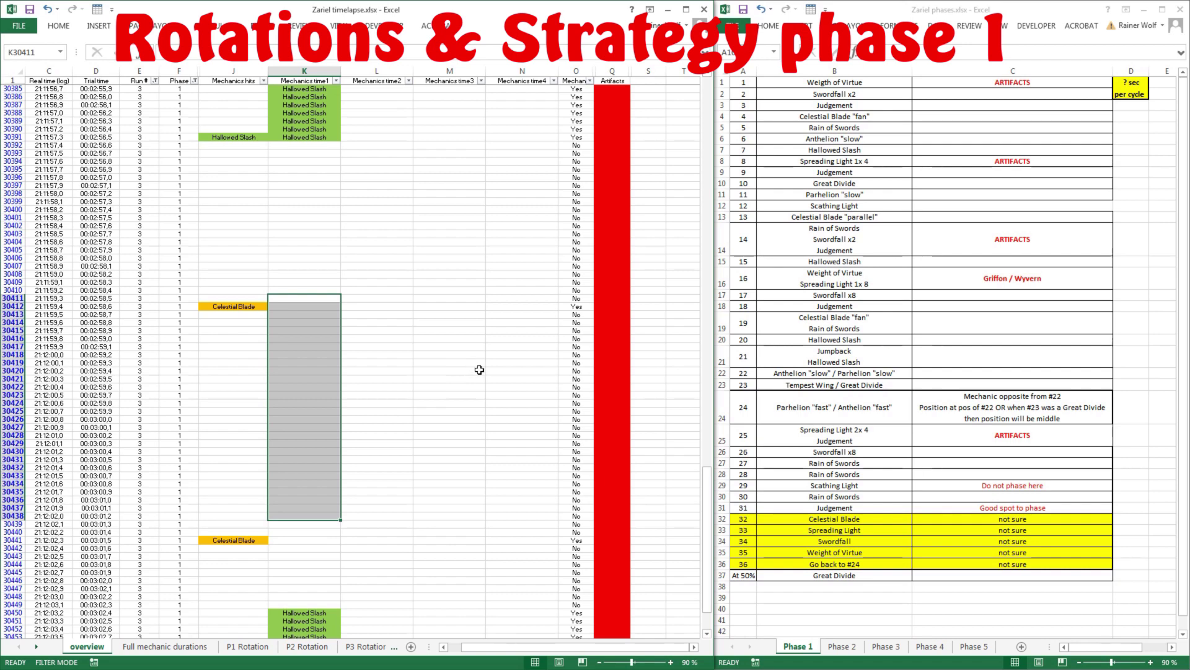
# Step: Highlight the second Hallowed Slash block again, from K30483 up to K30450, and review the artifact column below it
pyautogui.scroll(-11, 426, 311)
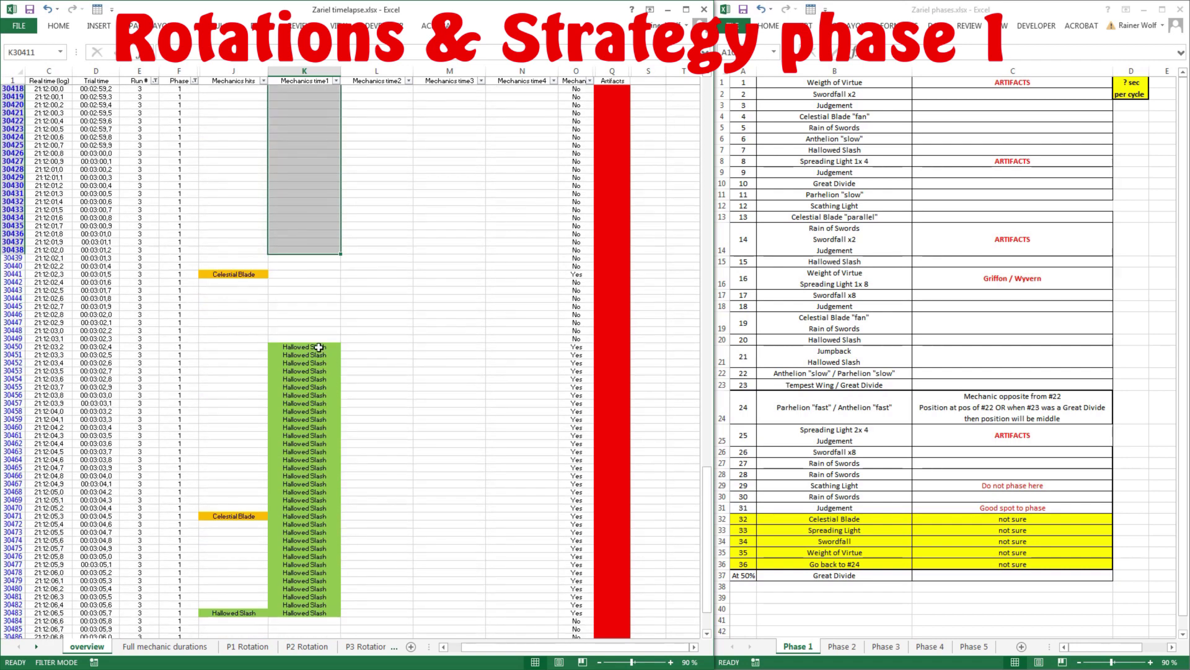
pyautogui.moveTo(318, 347)
pyautogui.mouseDown()
pyautogui.moveTo(318, 611)
pyautogui.moveTo(314, 344)
pyautogui.mouseUp()
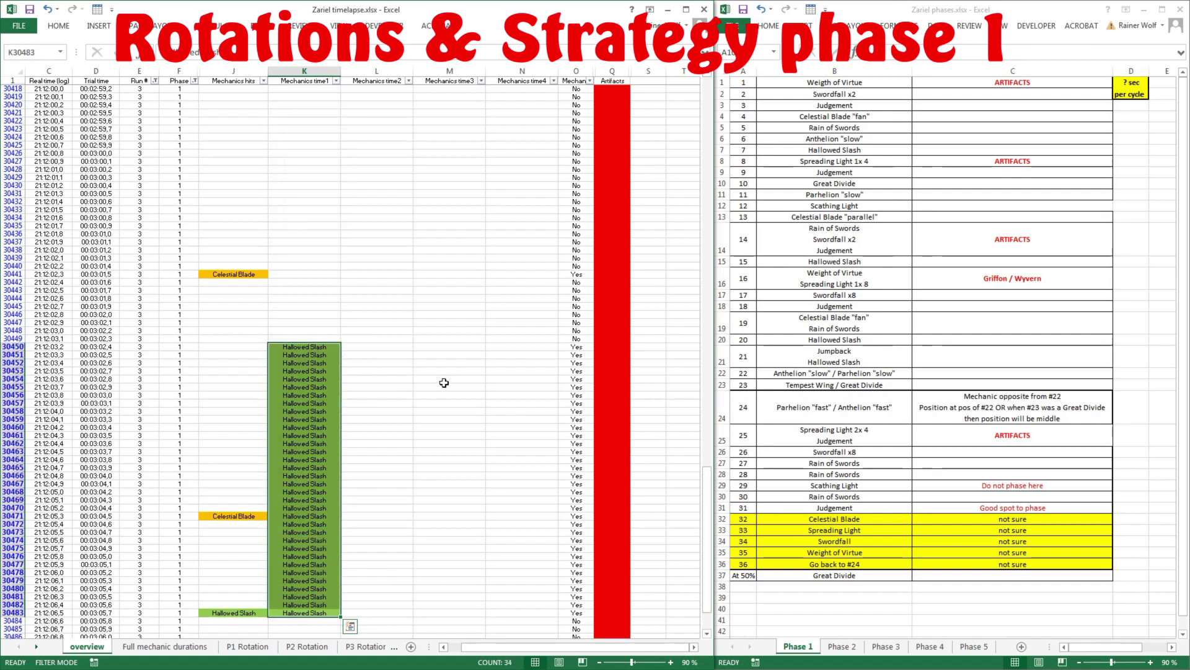
pyautogui.scroll(-5, 444, 382)
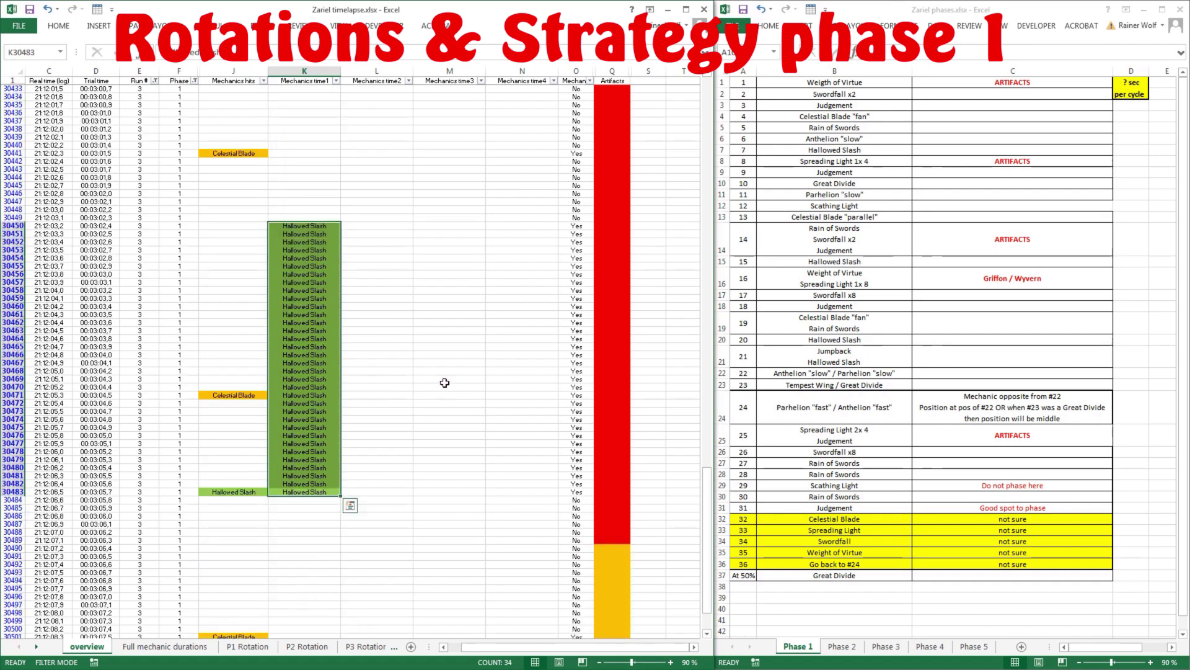
# Step: Highlight the gap K30484:K30510 after Hallowed Slash and the opening Anthelion rows K30512:K30528, and review the Anthelion block
pyautogui.scroll(-12, 444, 382)
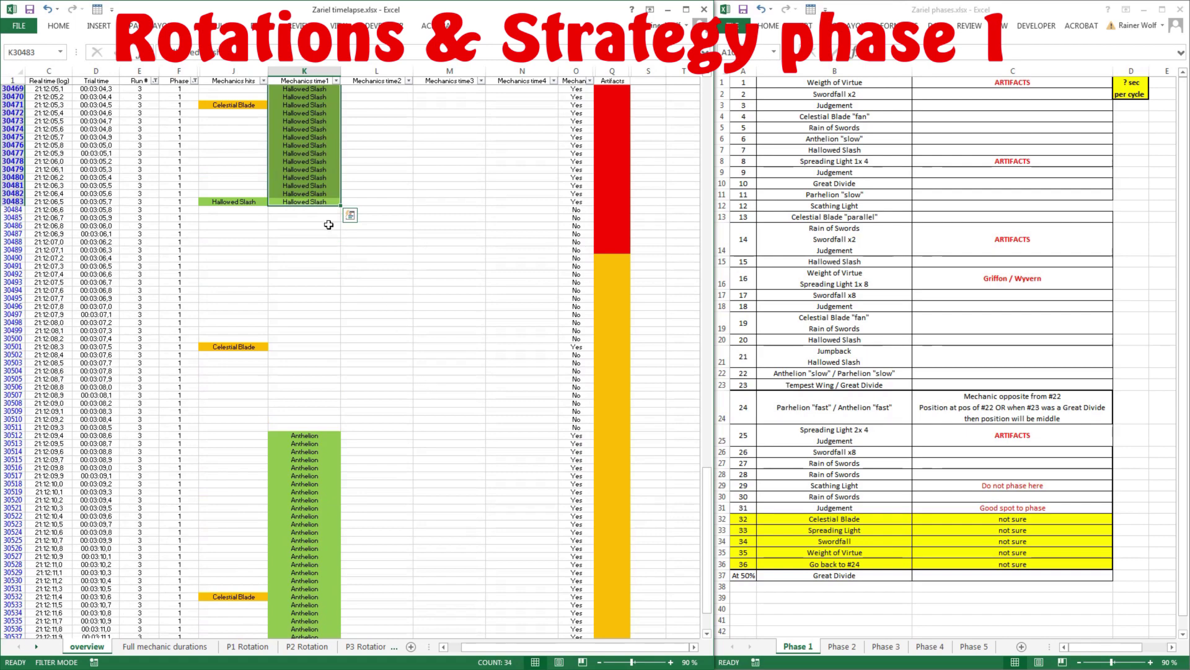
pyautogui.moveTo(320, 211); pyautogui.dragTo(316, 422)
pyautogui.scroll(-6, 438, 374)
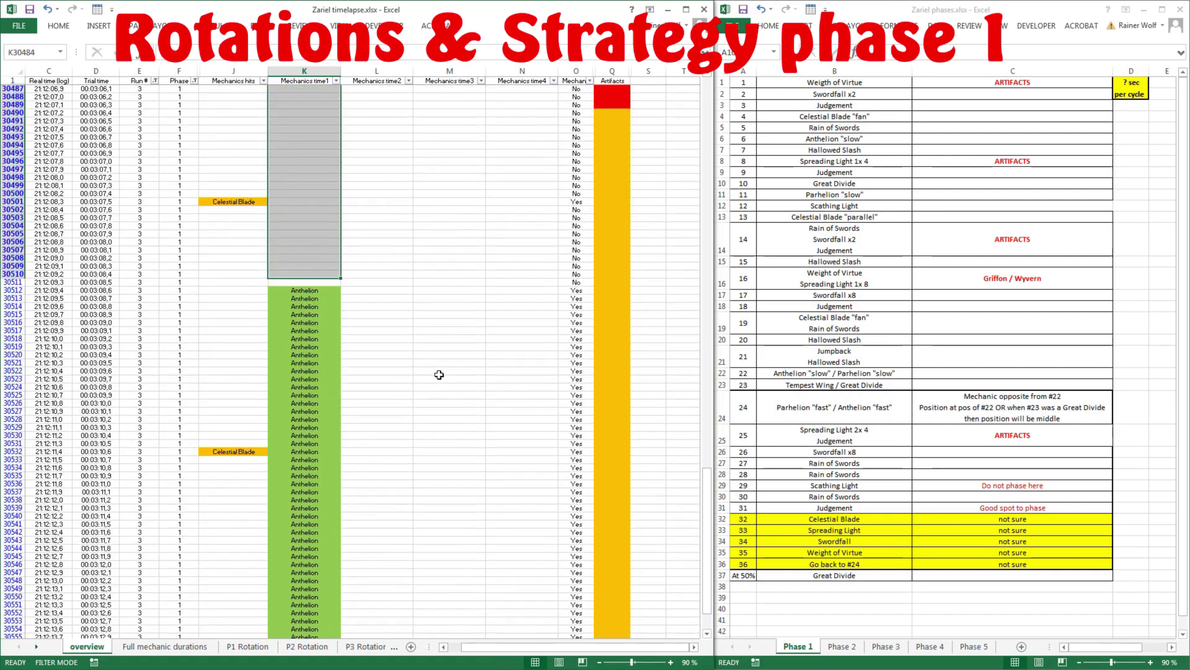
pyautogui.moveTo(310, 290); pyautogui.dragTo(309, 419)
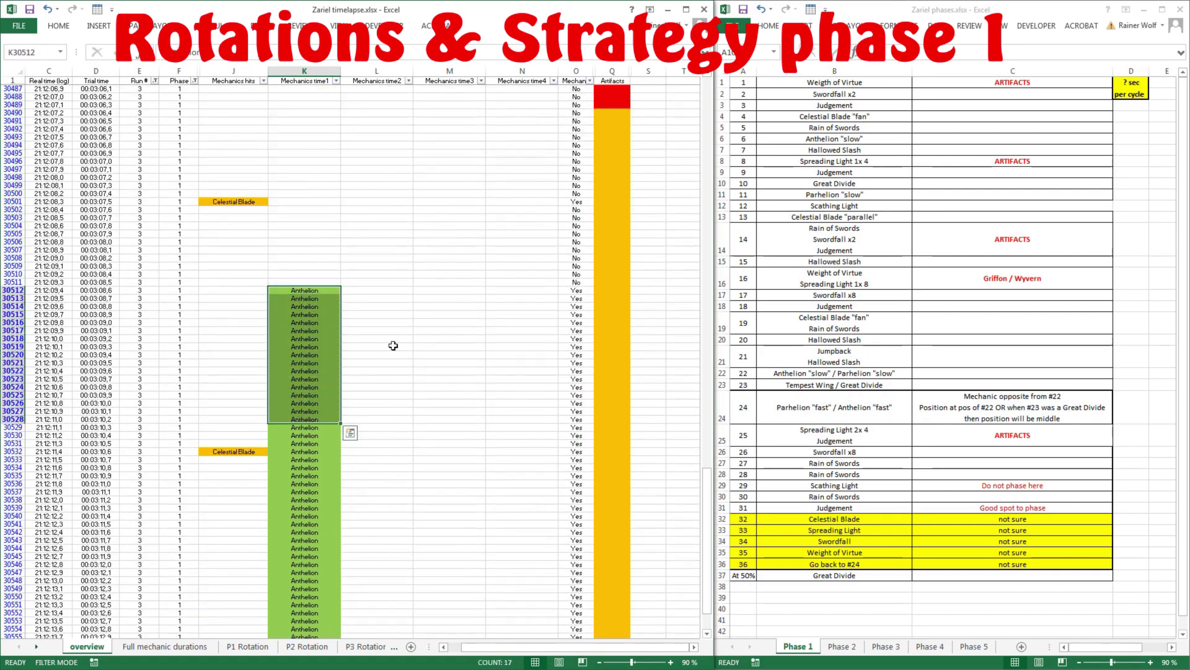
pyautogui.scroll(-5, 401, 335)
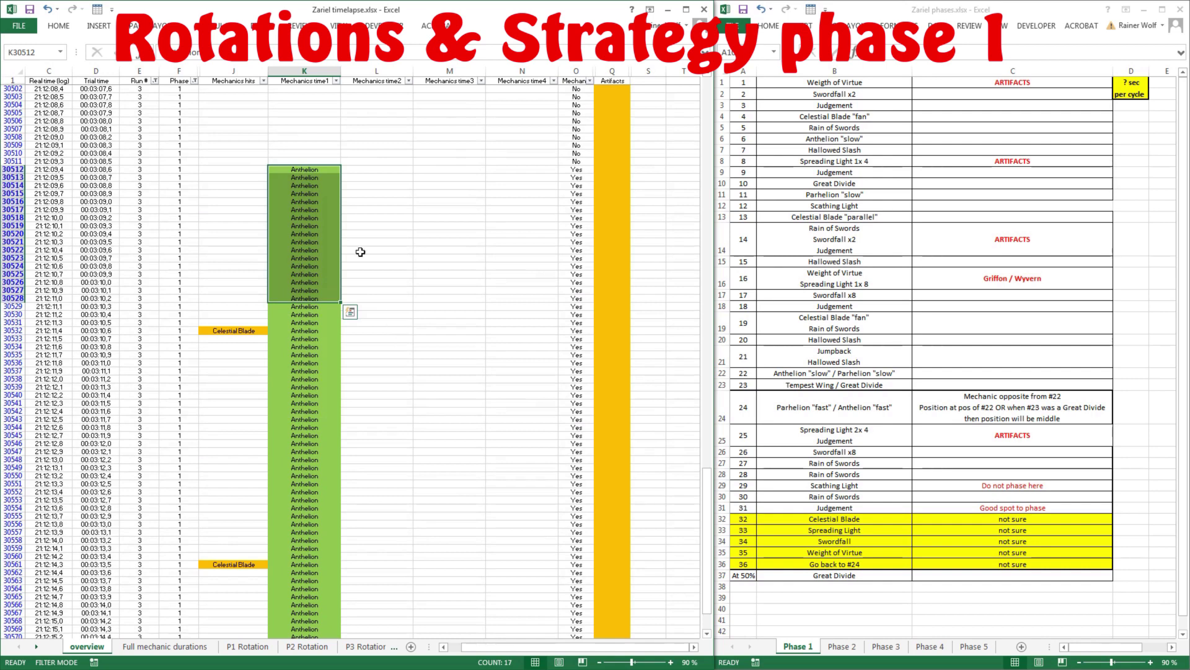
# Step: Highlight the Anthelion block, first K30512:K30550 and finally the whole range K30512:K30571
pyautogui.moveTo(315, 171); pyautogui.dragTo(310, 477)
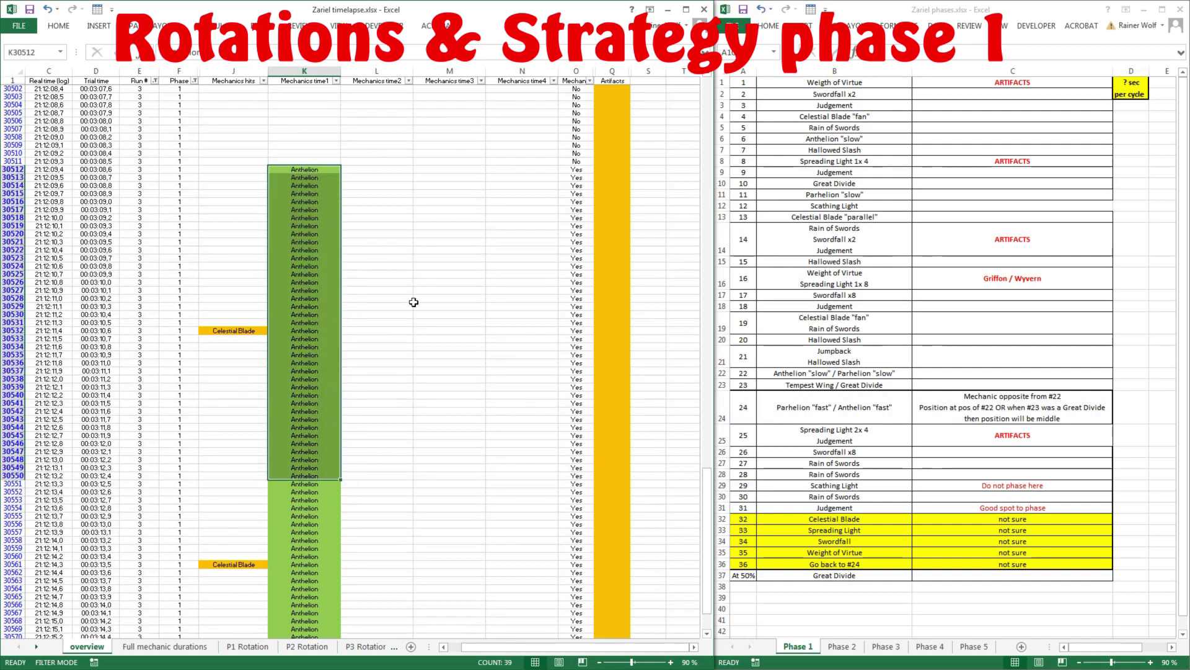
pyautogui.scroll(-2, 372, 310)
pyautogui.click(317, 121)
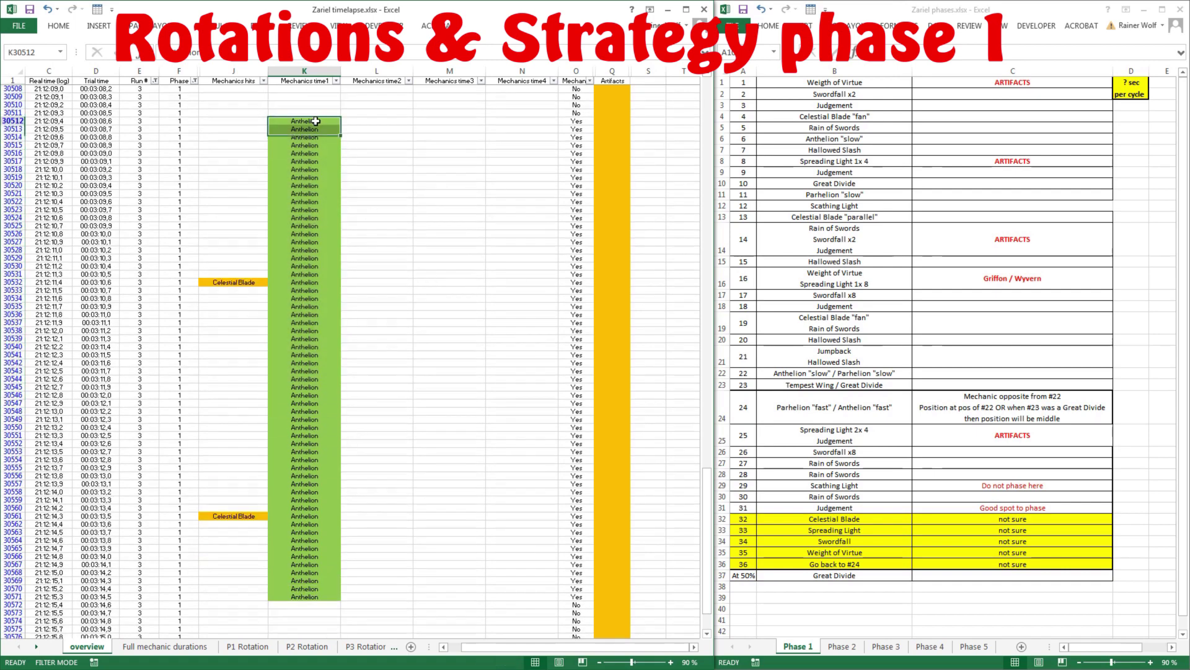
pyautogui.hotkey('ctrl', 'shift', 'Down')
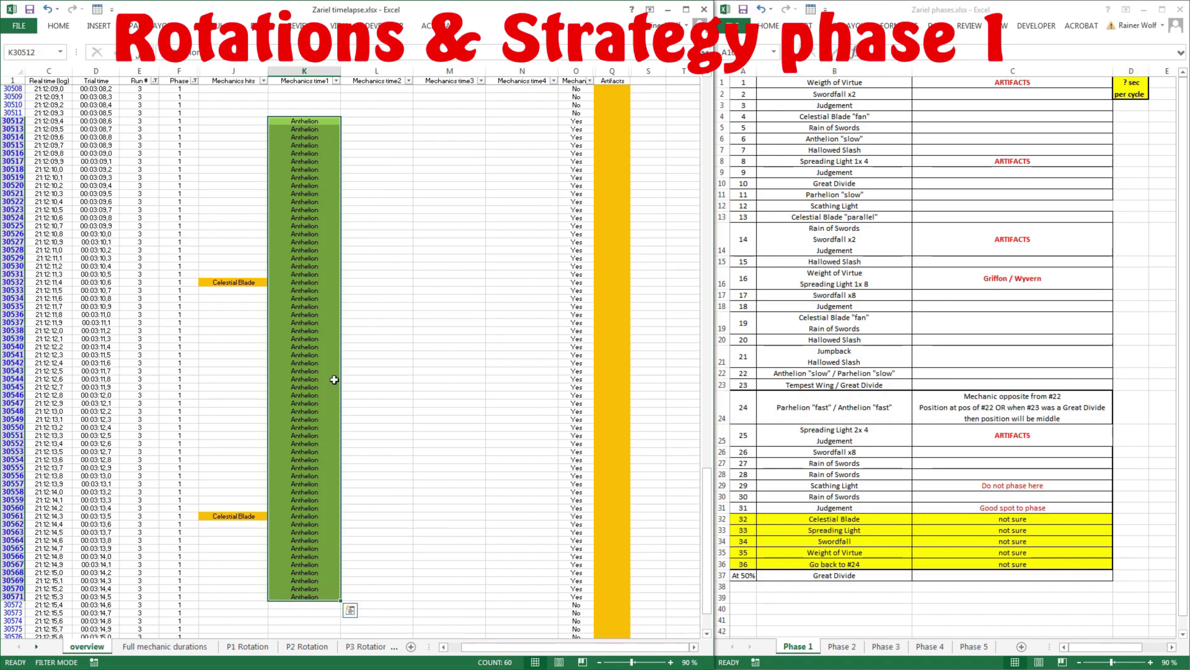
pyautogui.click(321, 332)
# Step: Highlight the empty rows K30572:K30612 after Anthelion, and the opening Great Divide rows K30617:K30650 below them
pyautogui.scroll(-8, 354, 285)
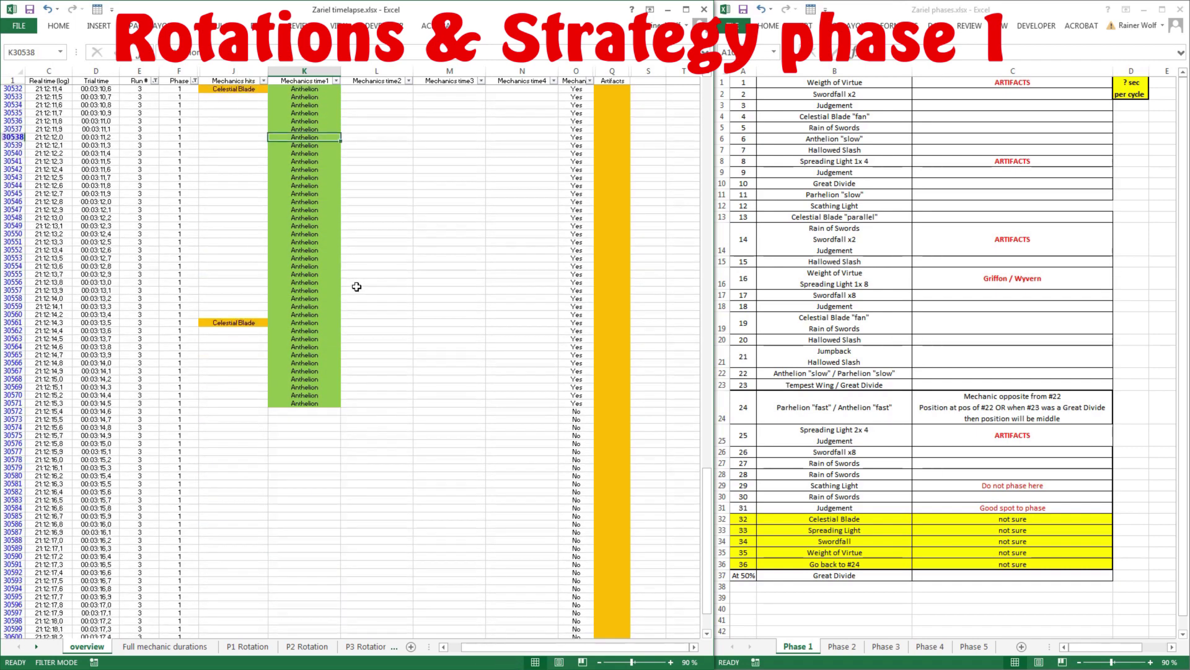
pyautogui.scroll(-9, 356, 287)
pyautogui.click(314, 194)
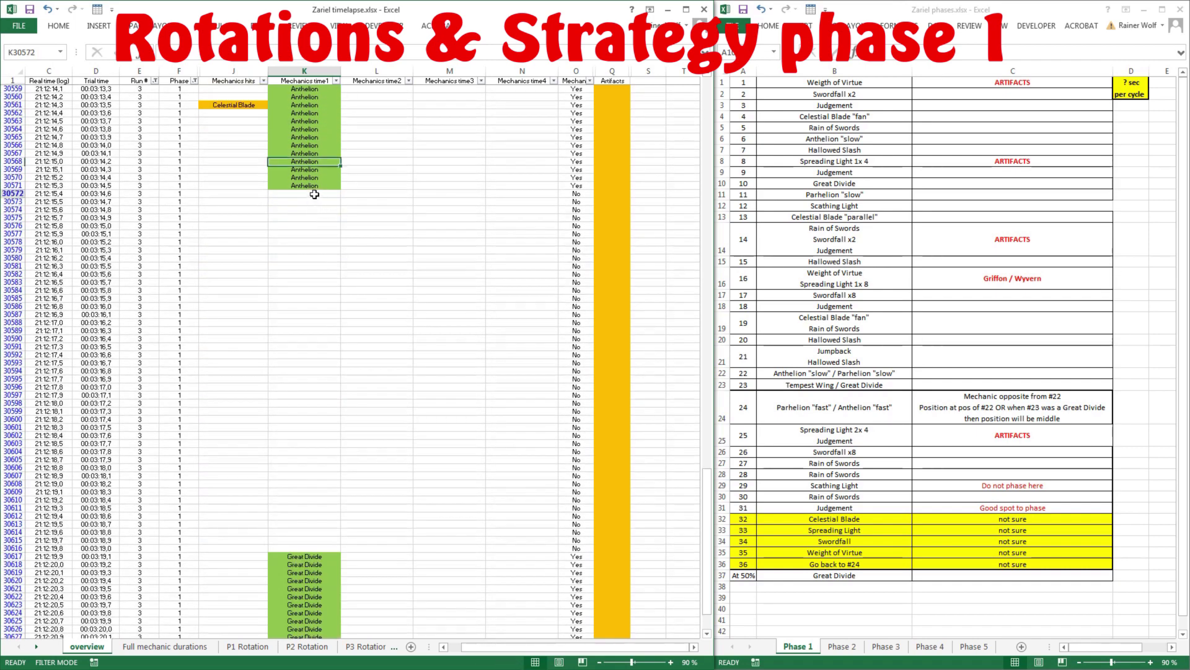
pyautogui.moveTo(314, 194); pyautogui.dragTo(310, 515)
pyautogui.scroll(-12, 393, 402)
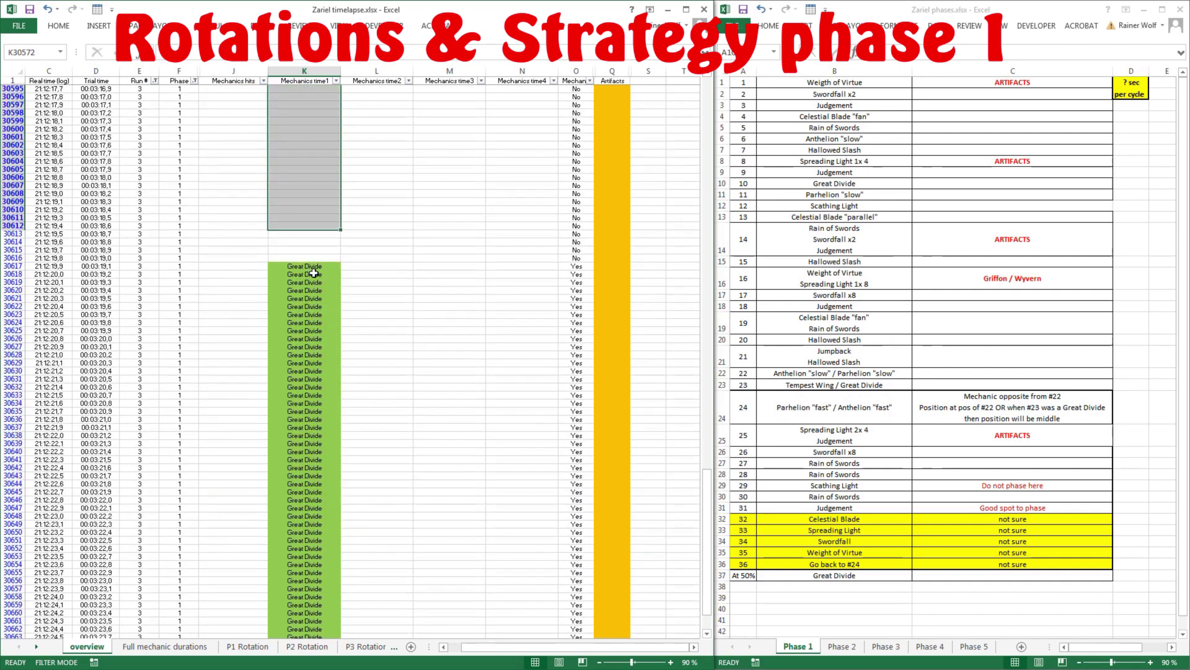
pyautogui.moveTo(311, 265); pyautogui.dragTo(312, 531)
pyautogui.scroll(-6, 413, 391)
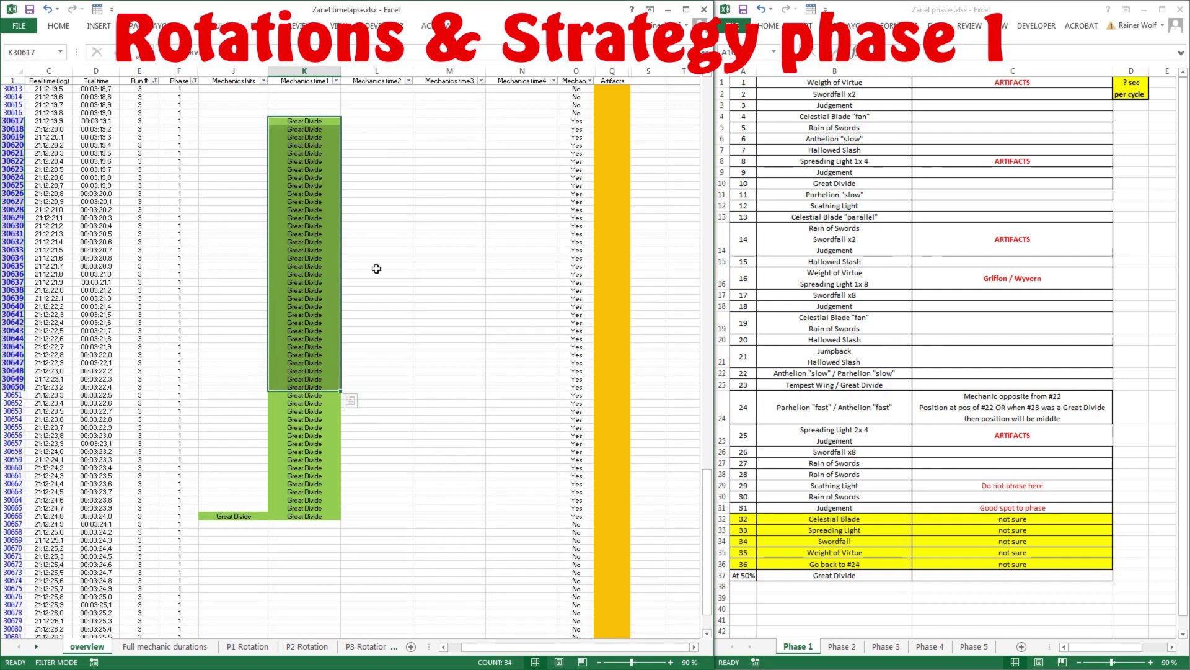
# Step: Highlight the closing Great Divide rows K30650:K30663, and the short Parhelion block K30713:K30722 that follows
pyautogui.moveTo(322, 121); pyautogui.dragTo(321, 556)
pyautogui.scroll(-17, 409, 309)
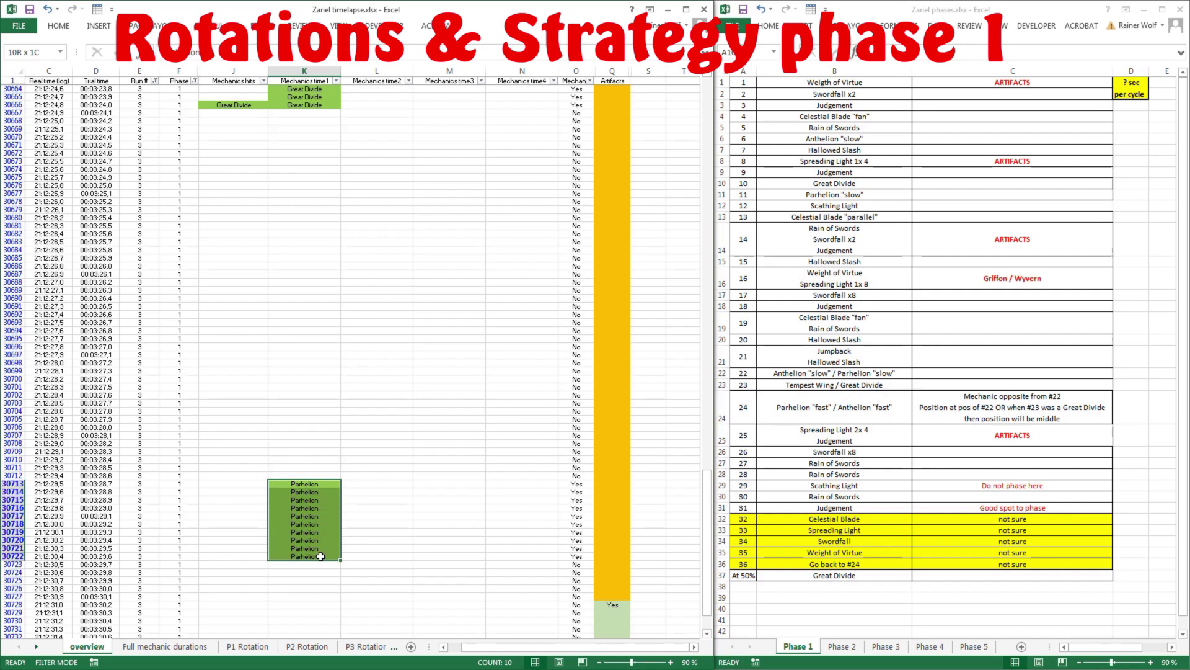
pyautogui.scroll(6, 345, 335)
pyautogui.moveTo(313, 116); pyautogui.dragTo(314, 234)
pyautogui.scroll(-6, 419, 349)
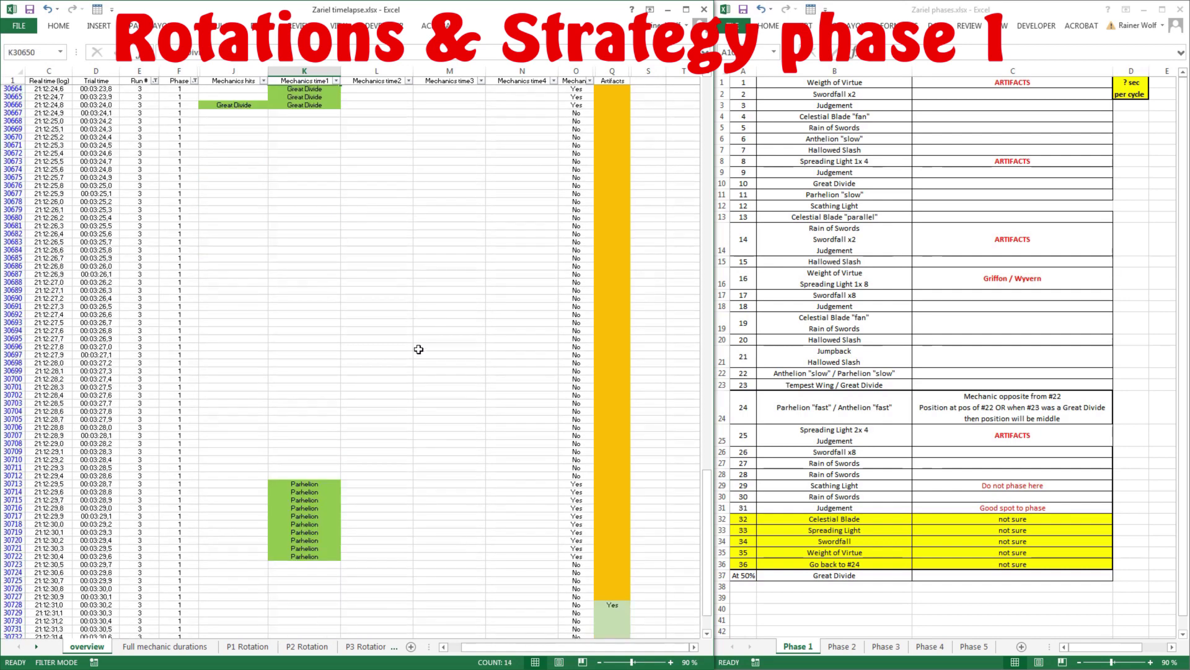
pyautogui.moveTo(327, 487); pyautogui.dragTo(319, 556)
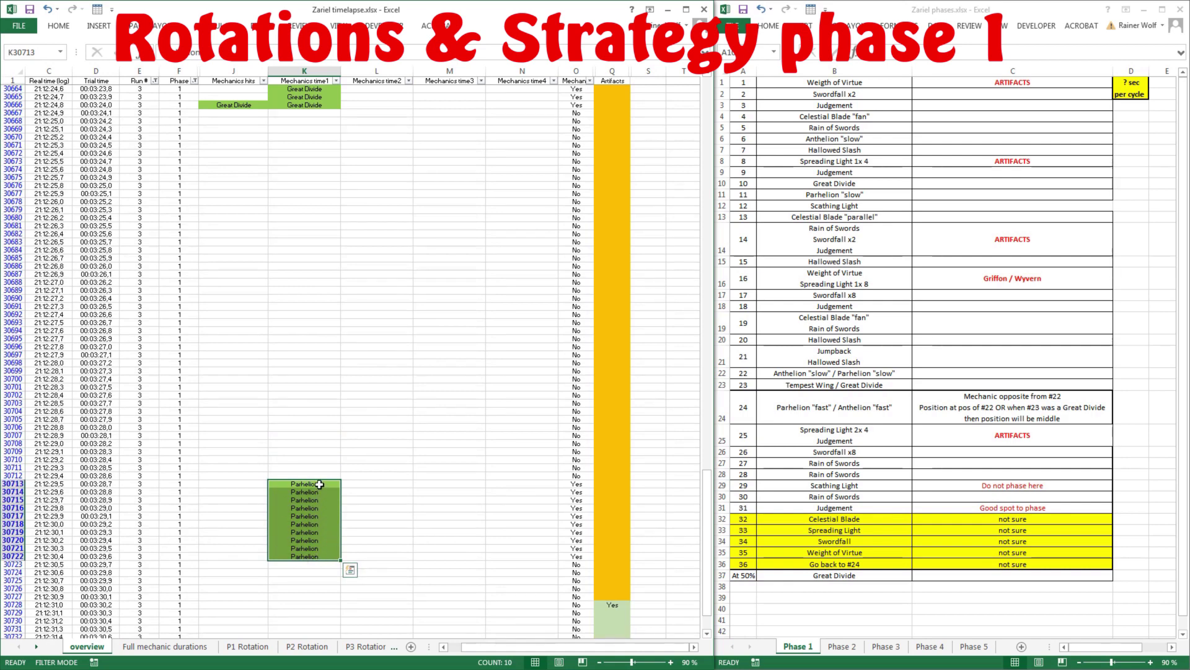
# Step: Mark the next artifact call at Q30728 in the timeline, and the mechanics cell K30728 in the same row
pyautogui.click(320, 385)
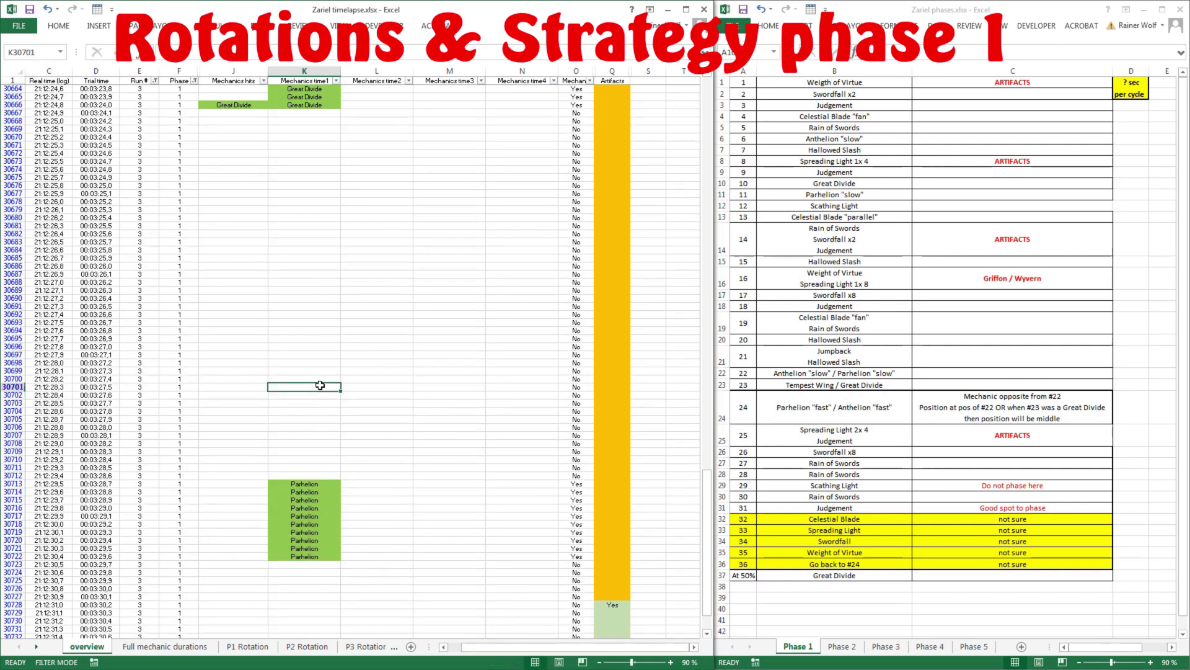
pyautogui.scroll(-12, 320, 386)
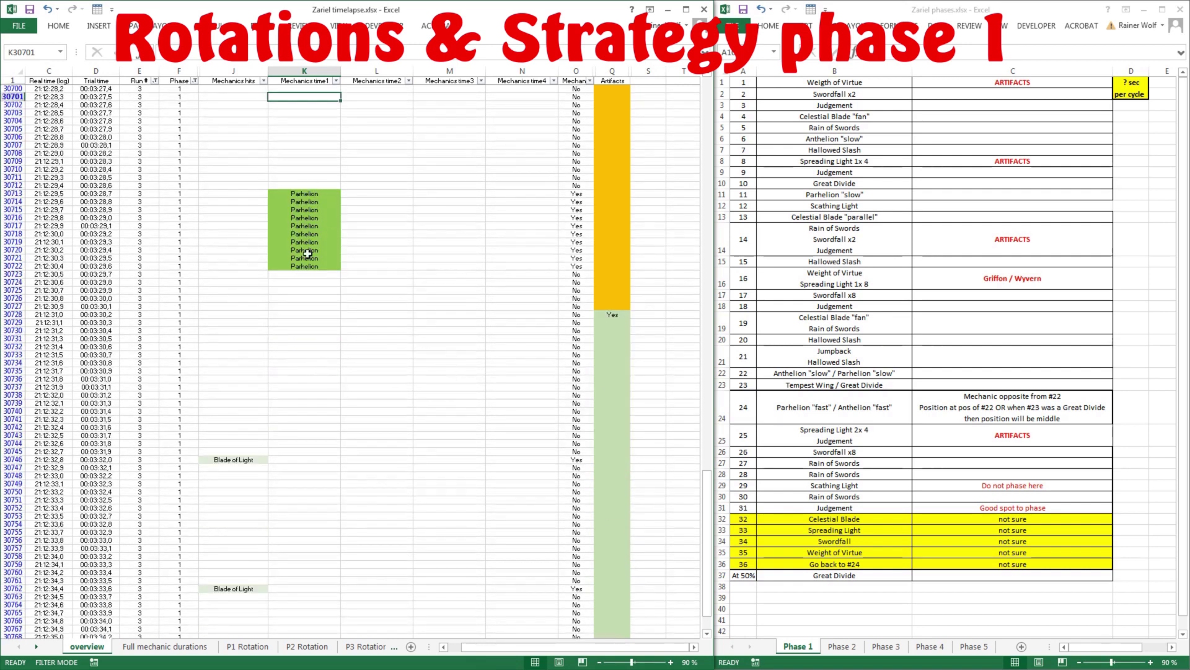
pyautogui.click(617, 322)
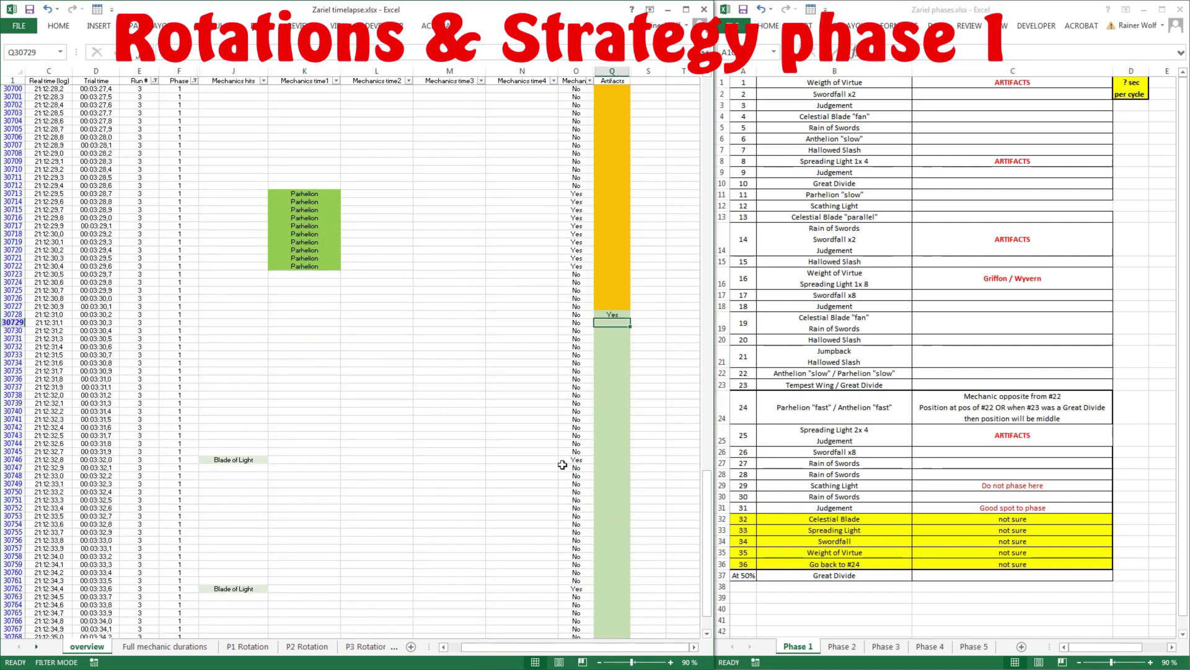
pyautogui.click(618, 314)
pyautogui.scroll(-4, 322, 231)
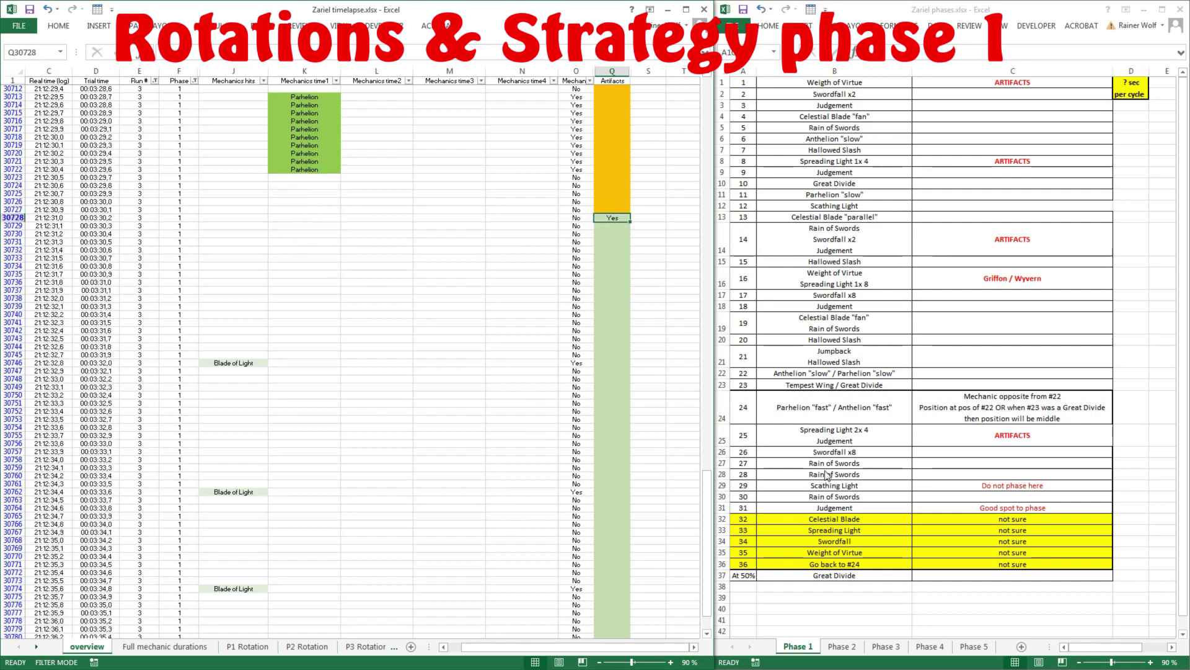
pyautogui.click(321, 222)
# Step: Highlight the opening Spreading Light rows L30786:L30808, and mark the start of AB + Judgement at K30792
pyautogui.scroll(-11, 390, 260)
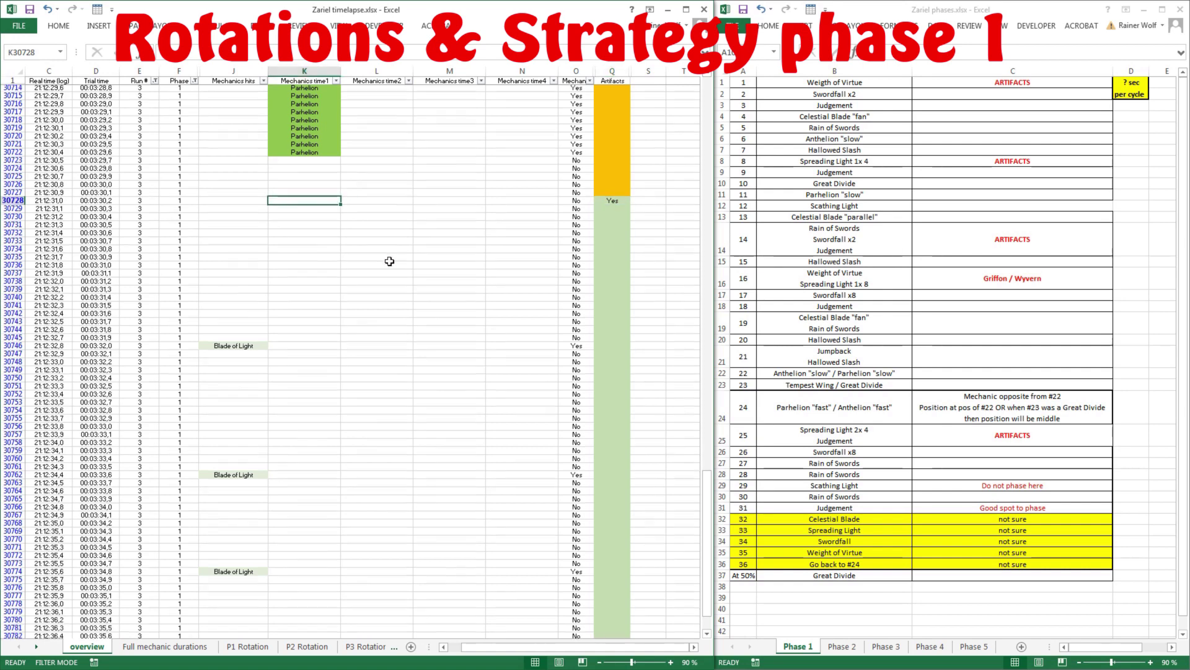
pyautogui.moveTo(396, 414); pyautogui.dragTo(386, 549)
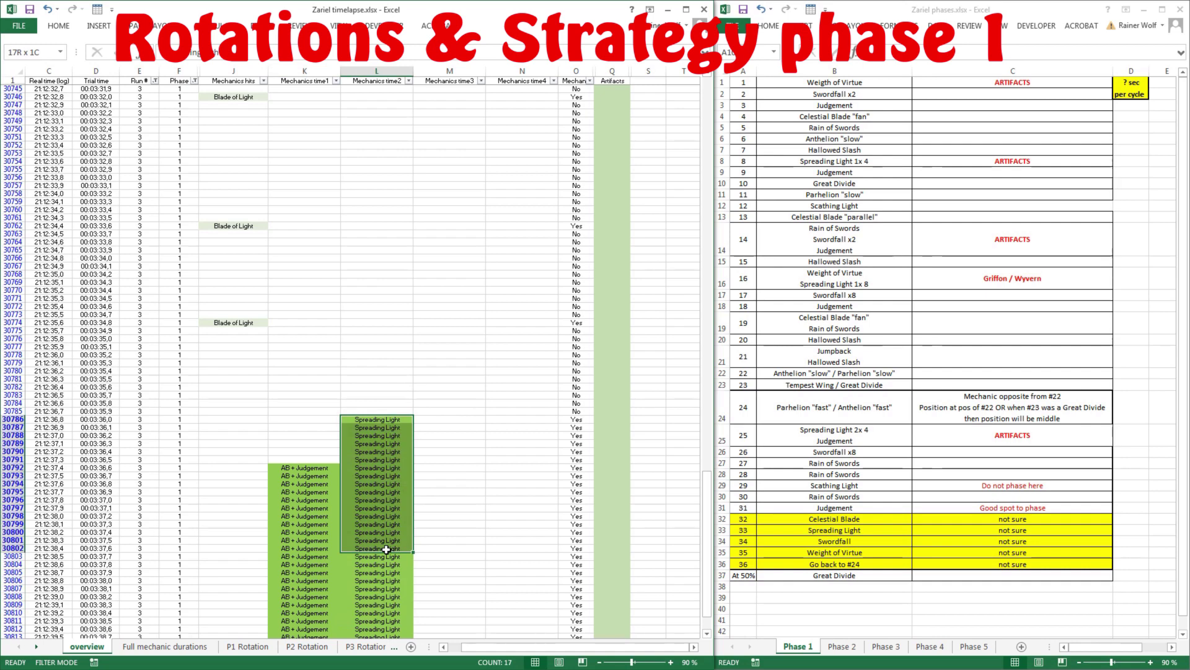
pyautogui.moveTo(388, 552); pyautogui.dragTo(388, 556)
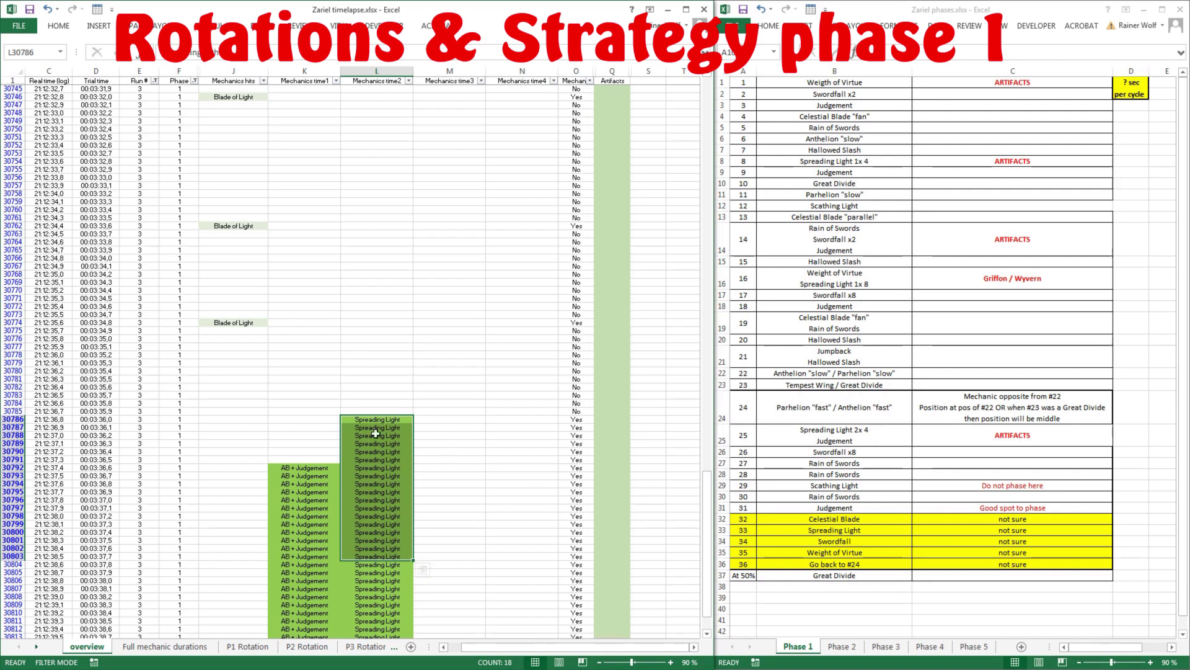
pyautogui.scroll(-9, 374, 369)
pyautogui.click(304, 251)
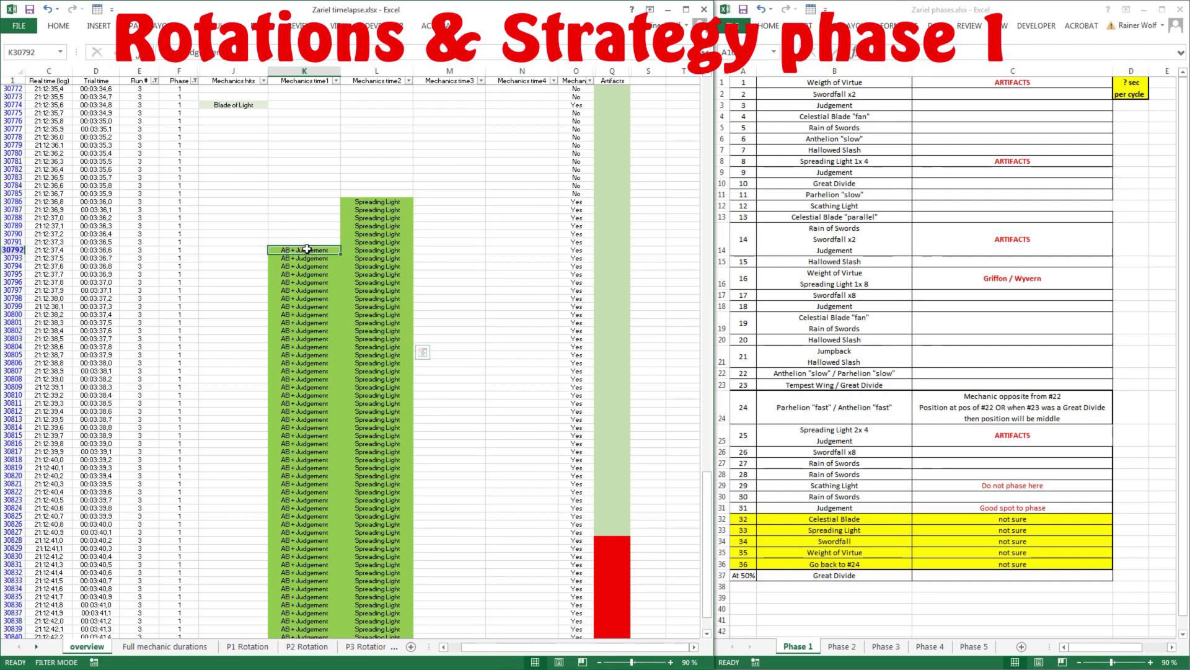
pyautogui.moveTo(393, 204); pyautogui.dragTo(405, 382)
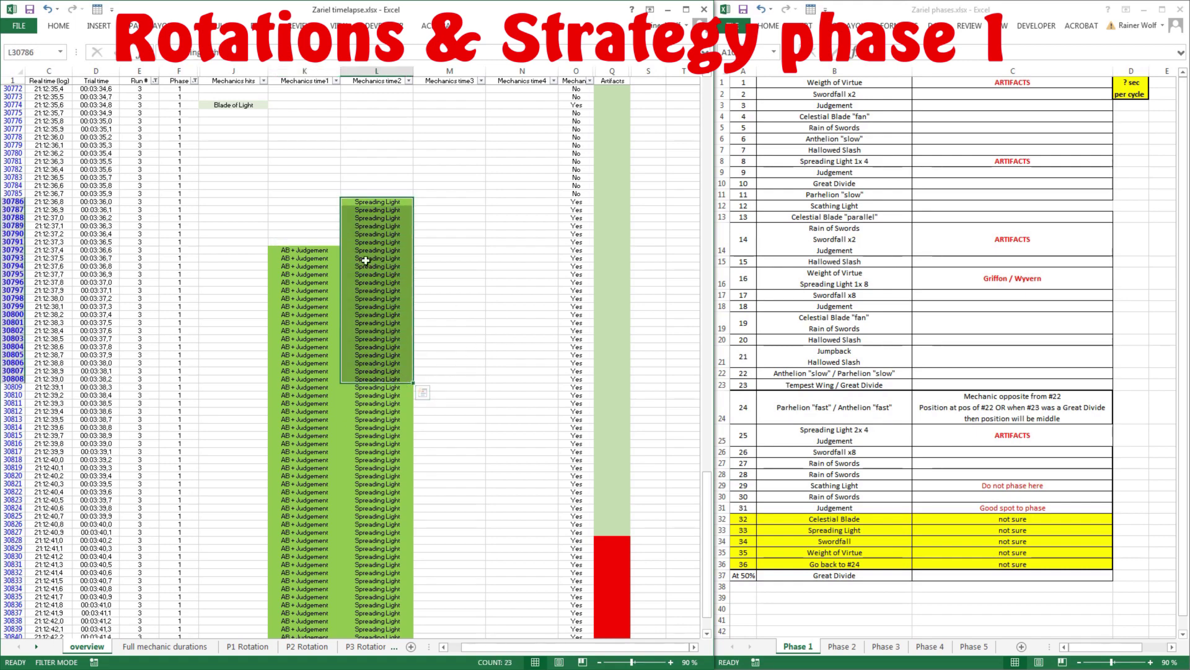
# Step: Select entry 25, Spreading Light 2x 4 with Judgement, in the phase list and review the matching timeline block
pyautogui.scroll(15, 380, 186)
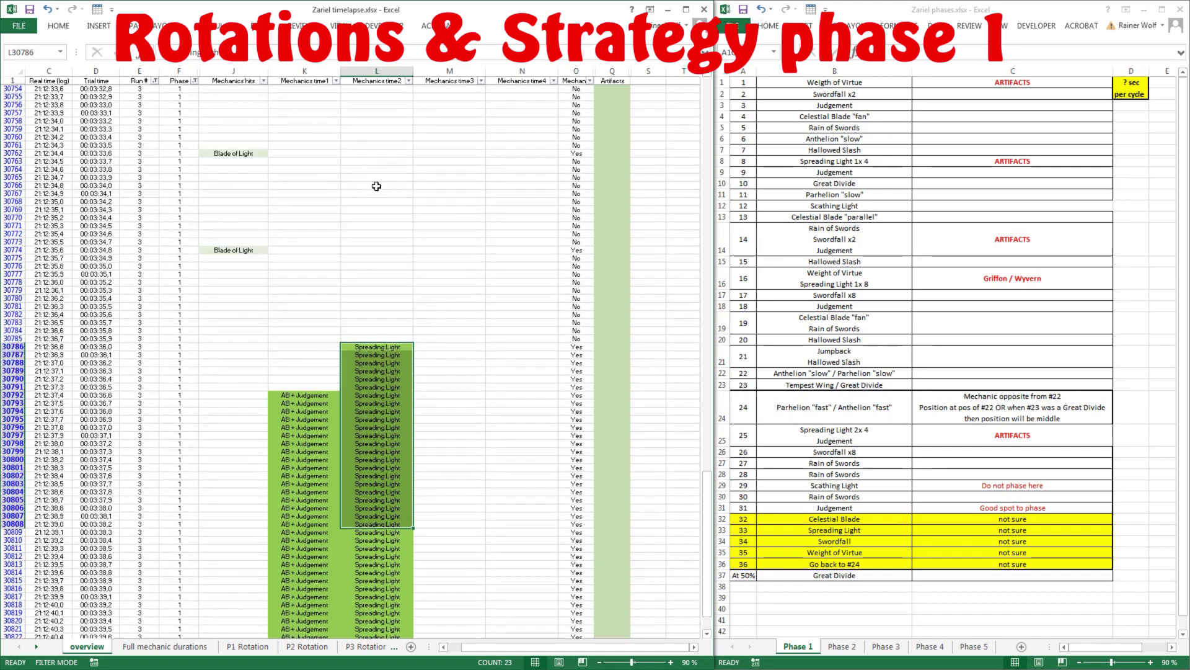
pyautogui.click(798, 444)
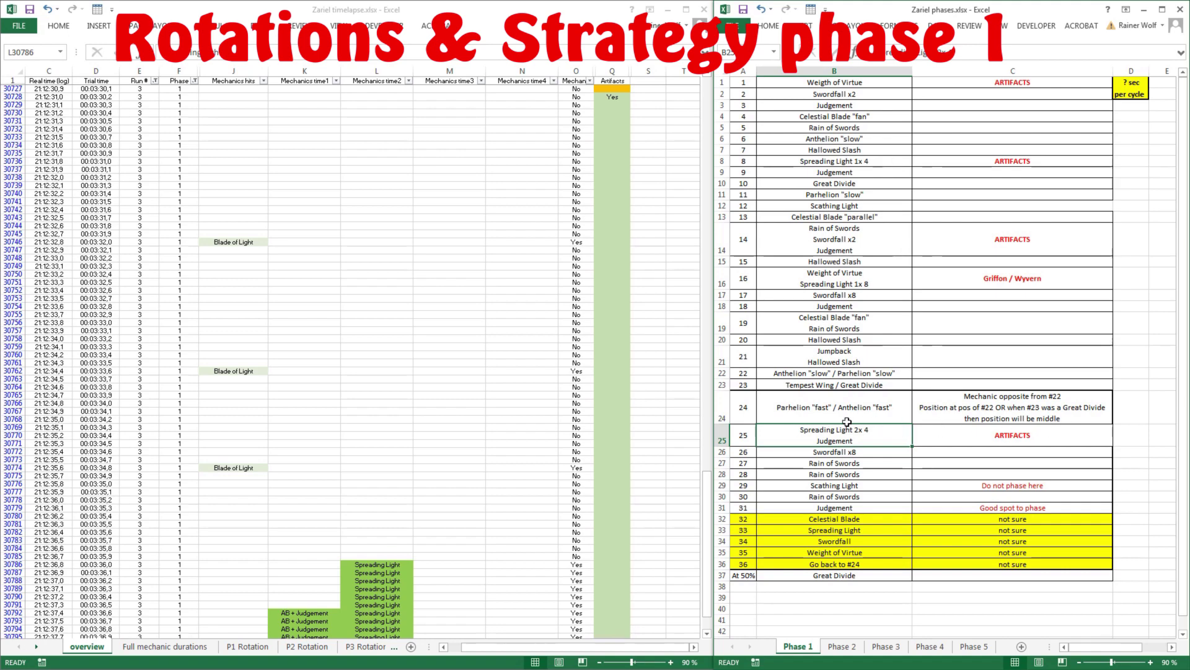
pyautogui.scroll(-2, 355, 253)
pyautogui.scroll(-20, 355, 253)
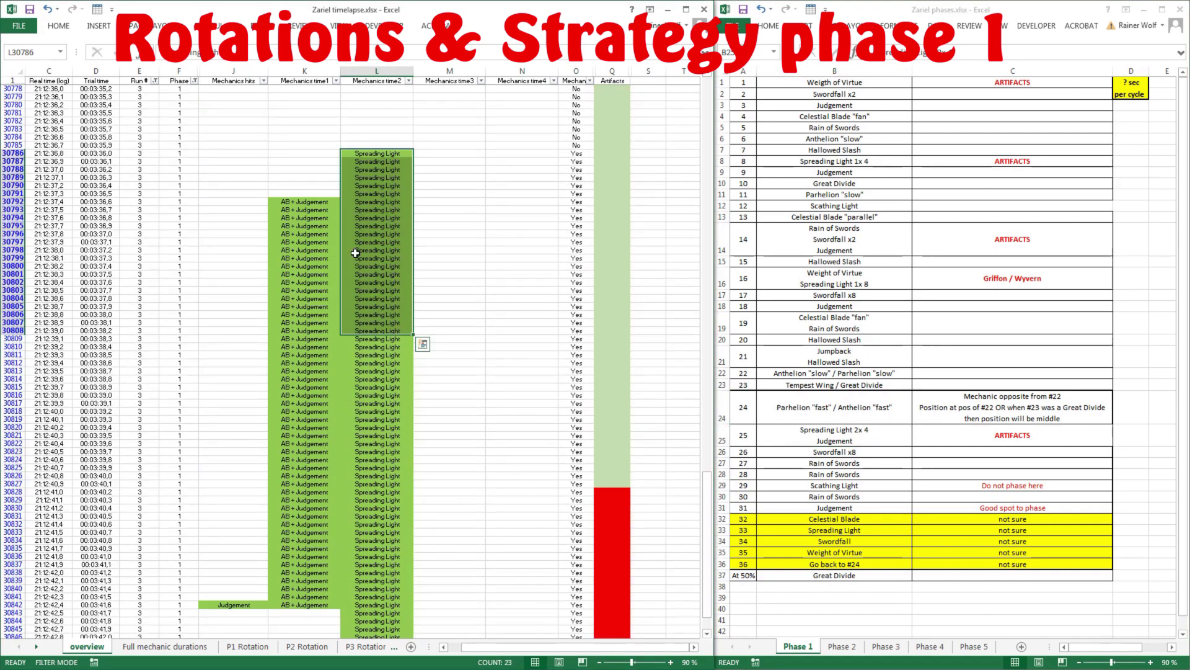
pyautogui.scroll(-20, 355, 252)
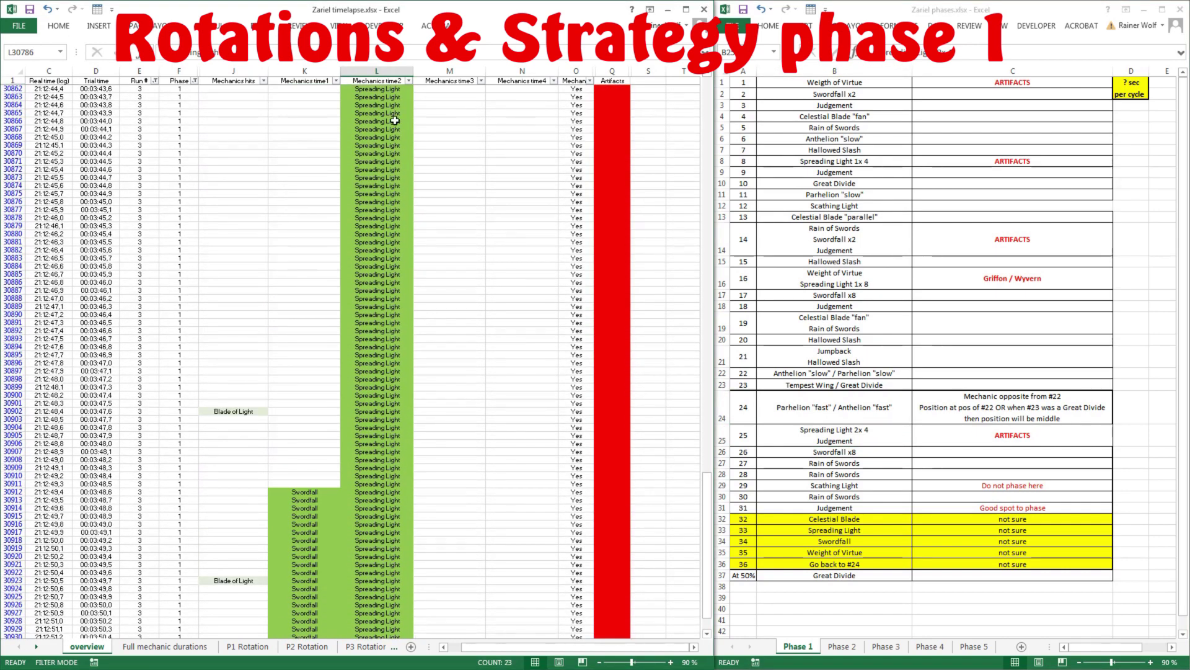
# Step: Highlight the Swordfall block K30912:K30959, and the overlapping first Rain of Swords rows M30941:M30966
pyautogui.scroll(-1, 438, 275)
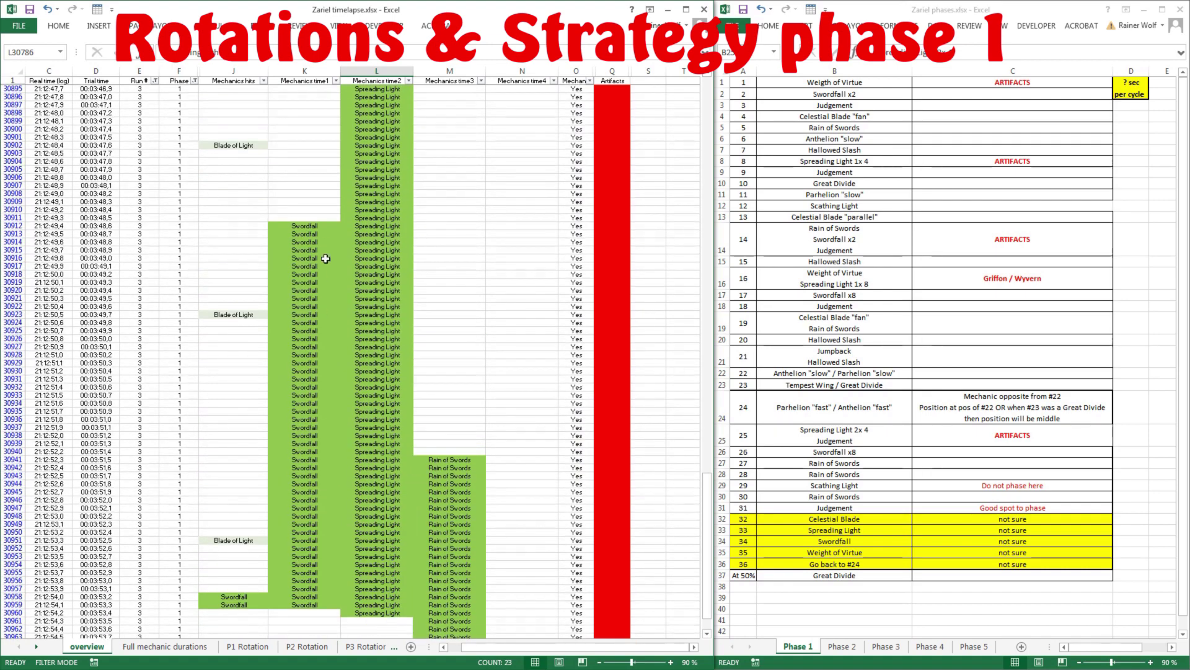
pyautogui.moveTo(322, 225); pyautogui.dragTo(309, 608)
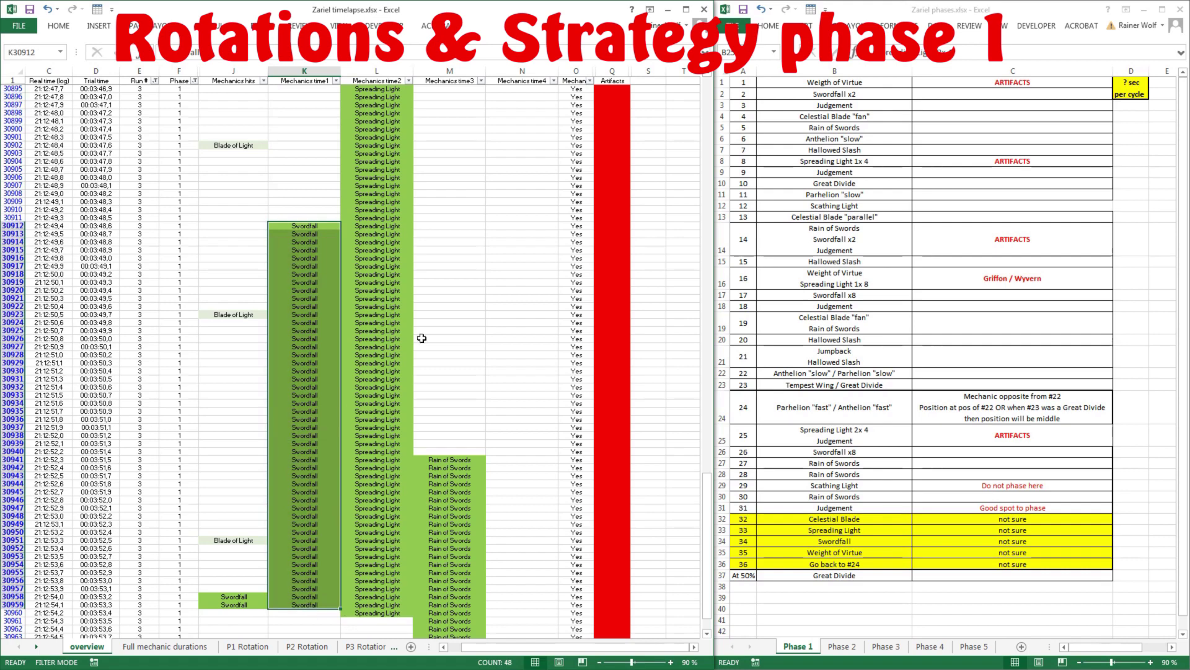
pyautogui.scroll(-6, 491, 333)
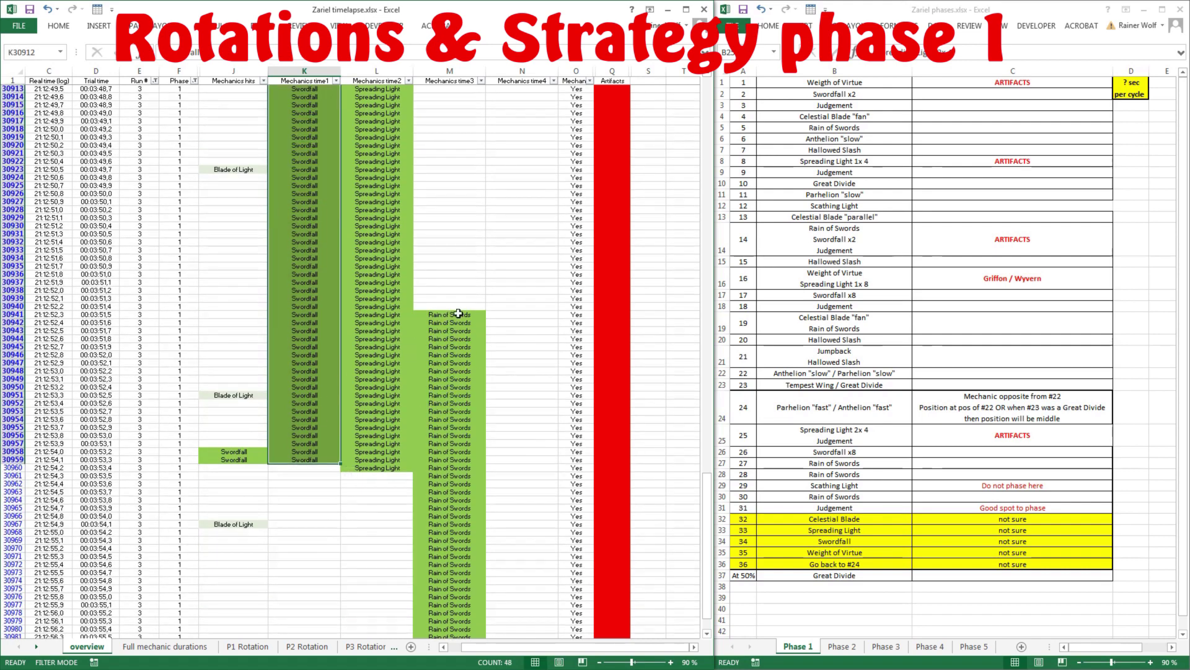
pyautogui.moveTo(458, 313); pyautogui.dragTo(462, 516)
pyautogui.scroll(-6, 552, 332)
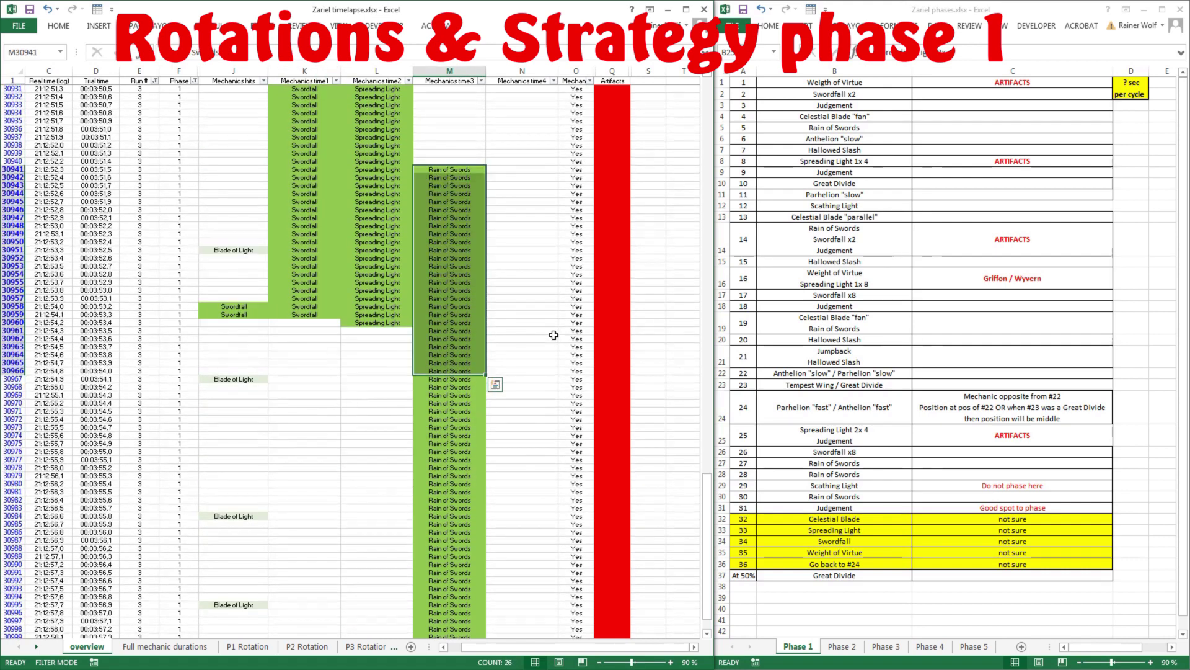
# Step: Highlight the start of the second Rain of Swords, L31047:L31079, and the opening Scathing Light rows M31074:M31086
pyautogui.scroll(-5, 552, 333)
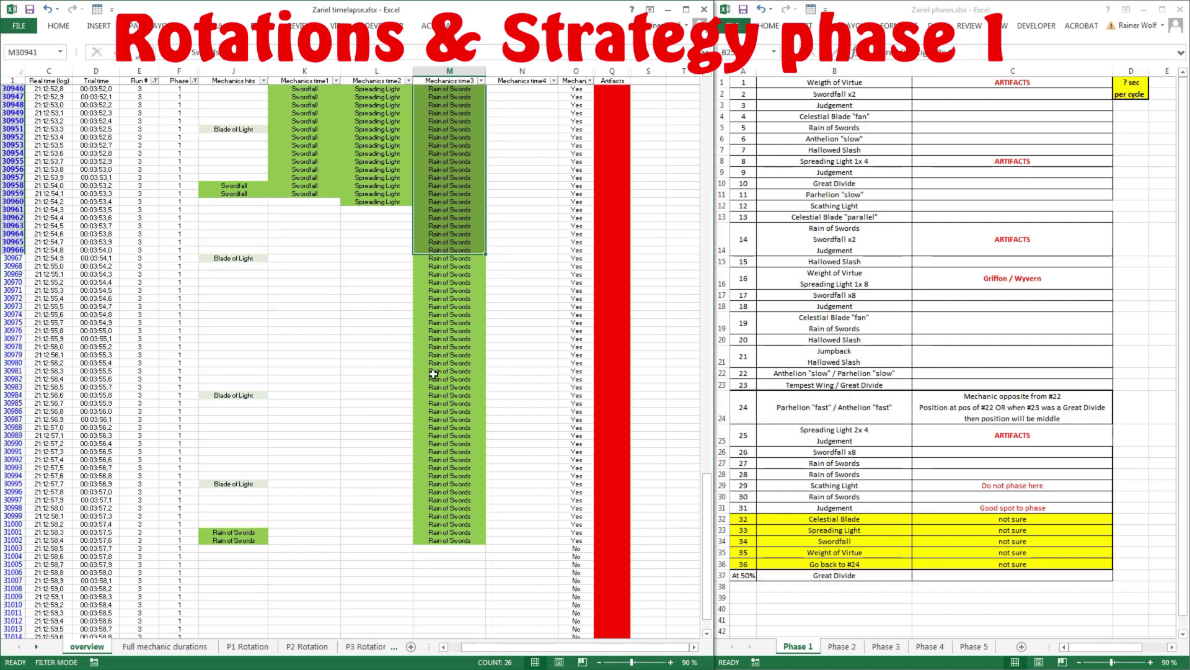
pyautogui.scroll(-5, 548, 332)
pyautogui.scroll(-20, 548, 332)
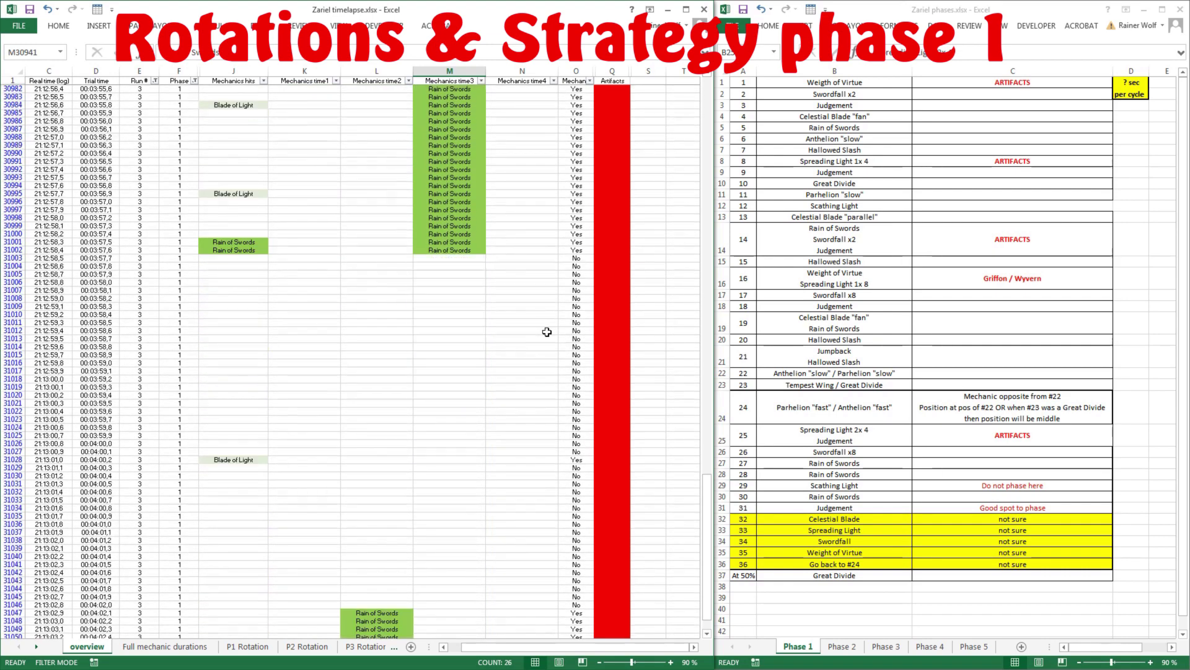
pyautogui.scroll(-1, 545, 332)
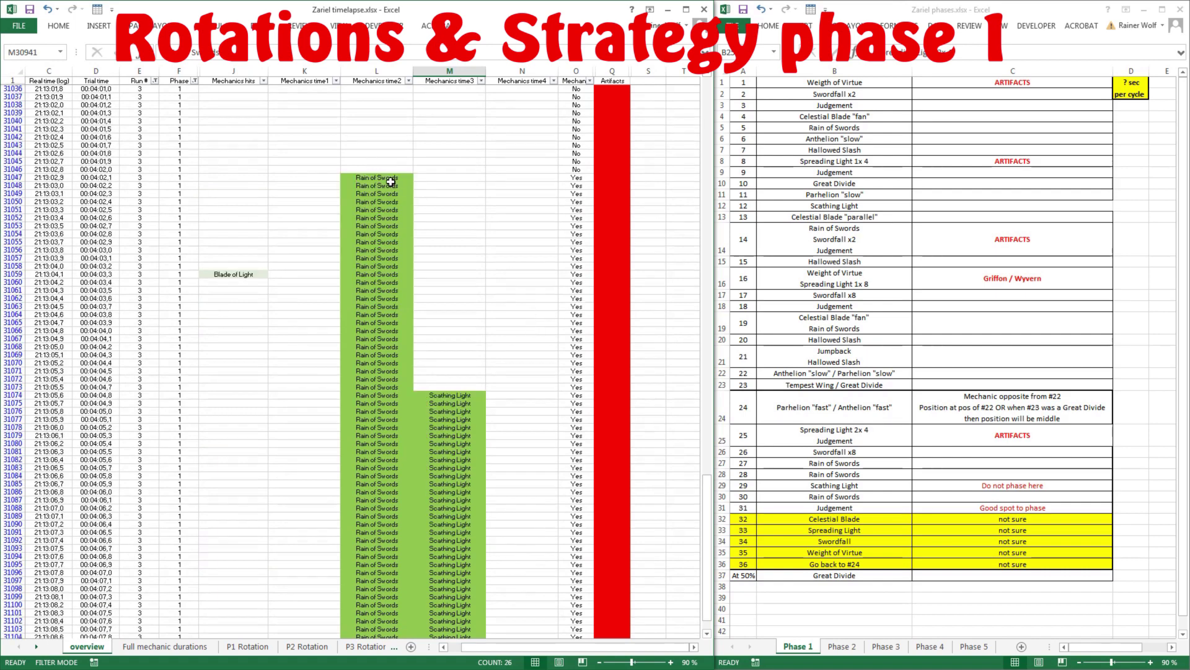
pyautogui.moveTo(390, 180); pyautogui.dragTo(403, 435)
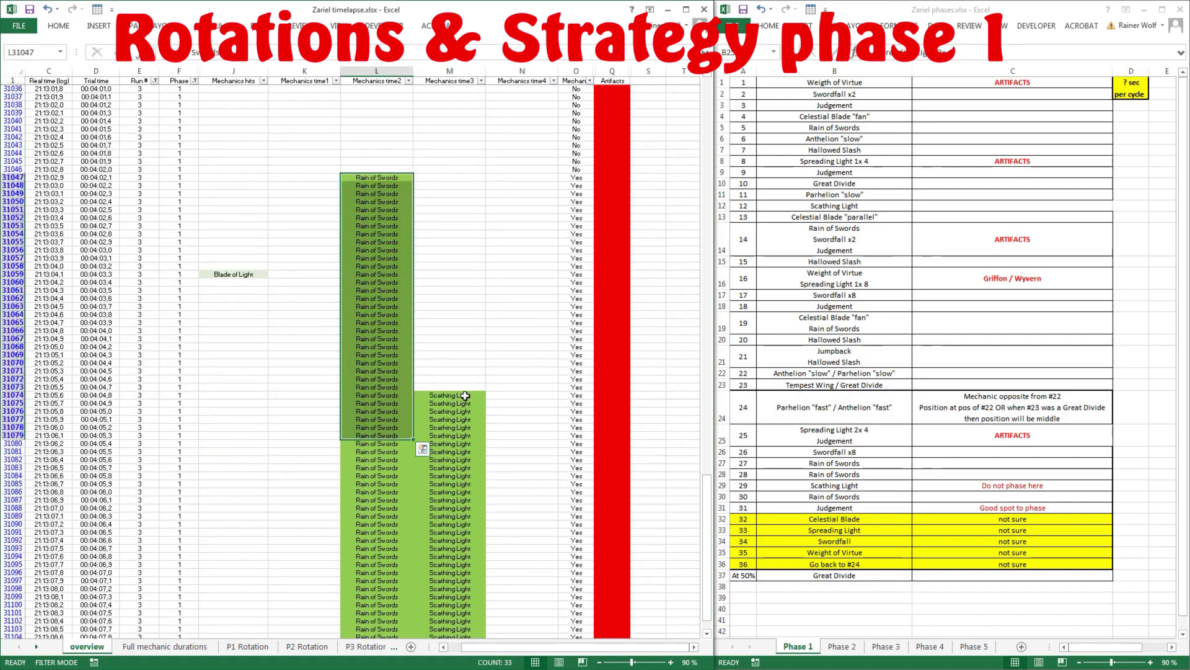
pyautogui.moveTo(465, 396); pyautogui.dragTo(463, 492)
# Step: Highlight the longer ranges L31047:L31102 of Rain of Swords and M31074:M31106 of Scathing Light, and review the remaining Scathing Light rows
pyautogui.scroll(5, 446, 230)
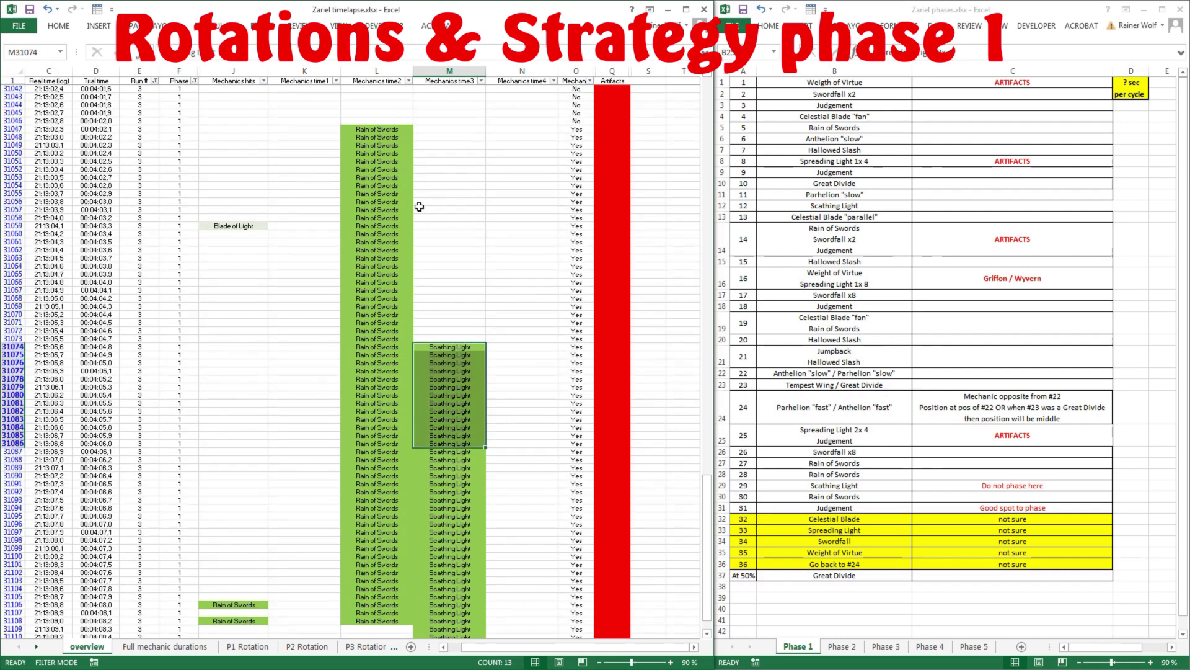
pyautogui.moveTo(388, 131); pyautogui.dragTo(390, 574)
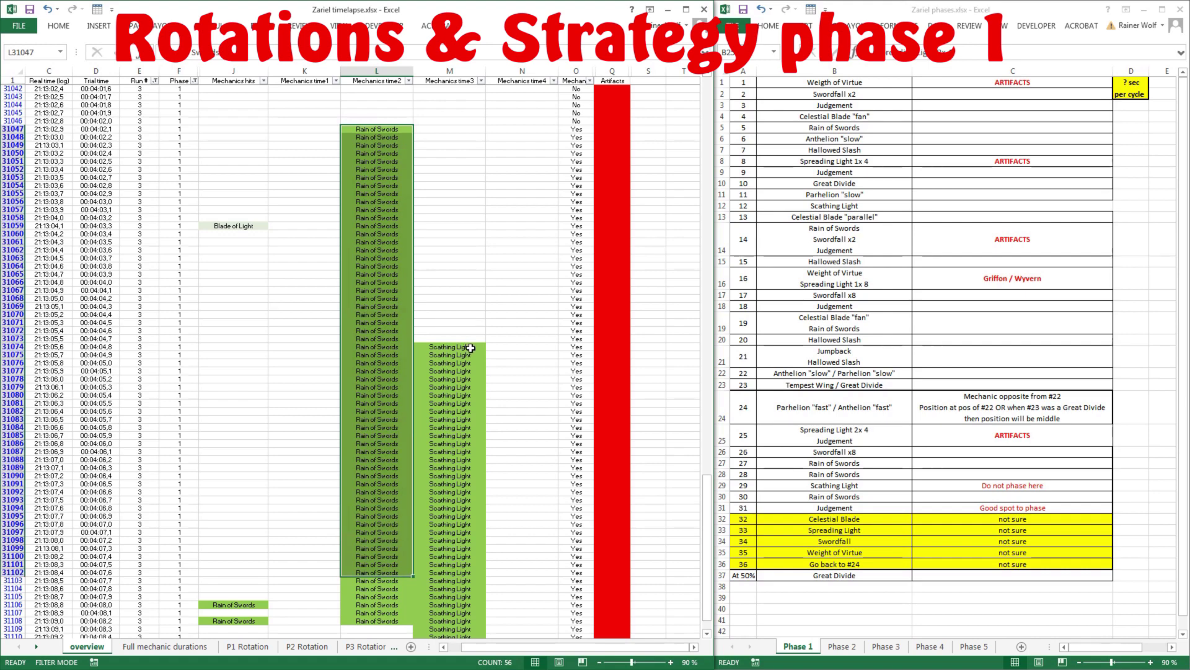
pyautogui.moveTo(463, 348); pyautogui.dragTo(473, 606)
pyautogui.scroll(-7, 539, 289)
pyautogui.scroll(-5, 535, 277)
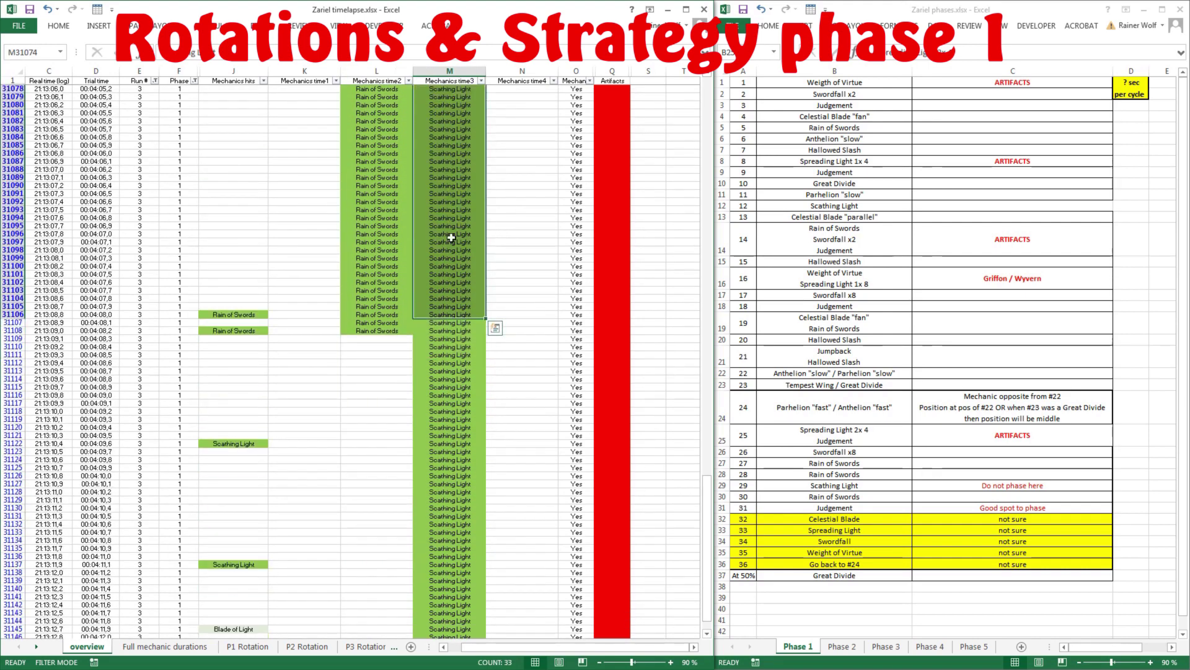
pyautogui.scroll(-16, 451, 237)
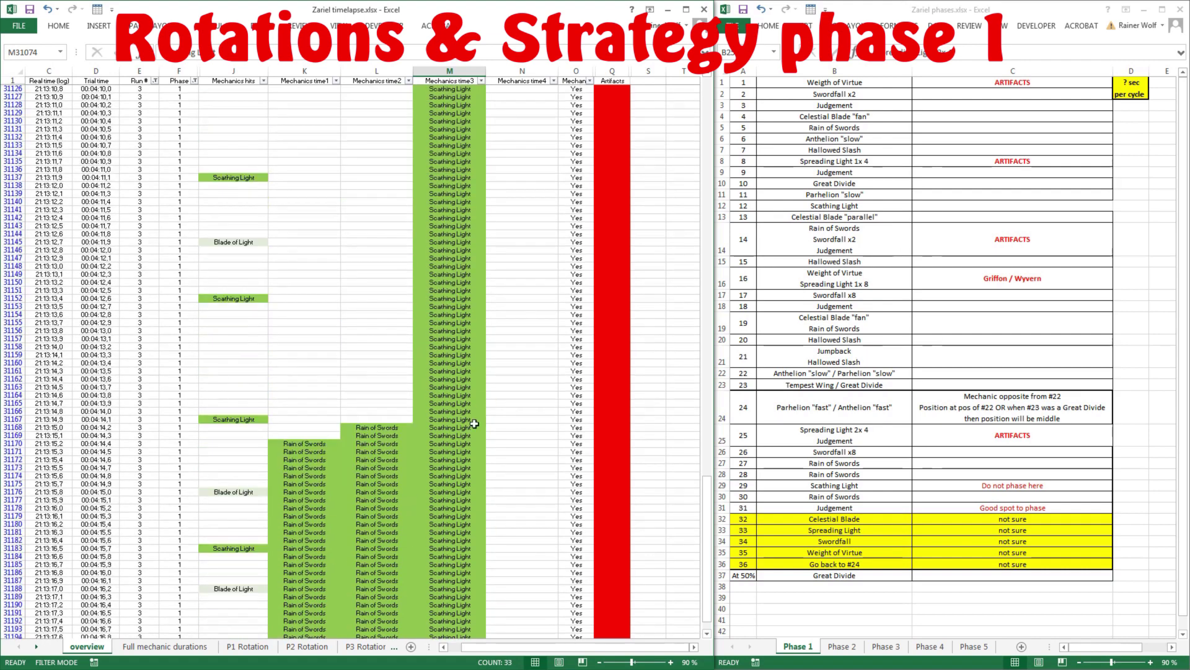
# Step: Highlight the final Rain of Swords hit row, J31108:L31108, and select Scathing Light cells M31116 and M31168 in the timeline
pyautogui.scroll(17, 445, 374)
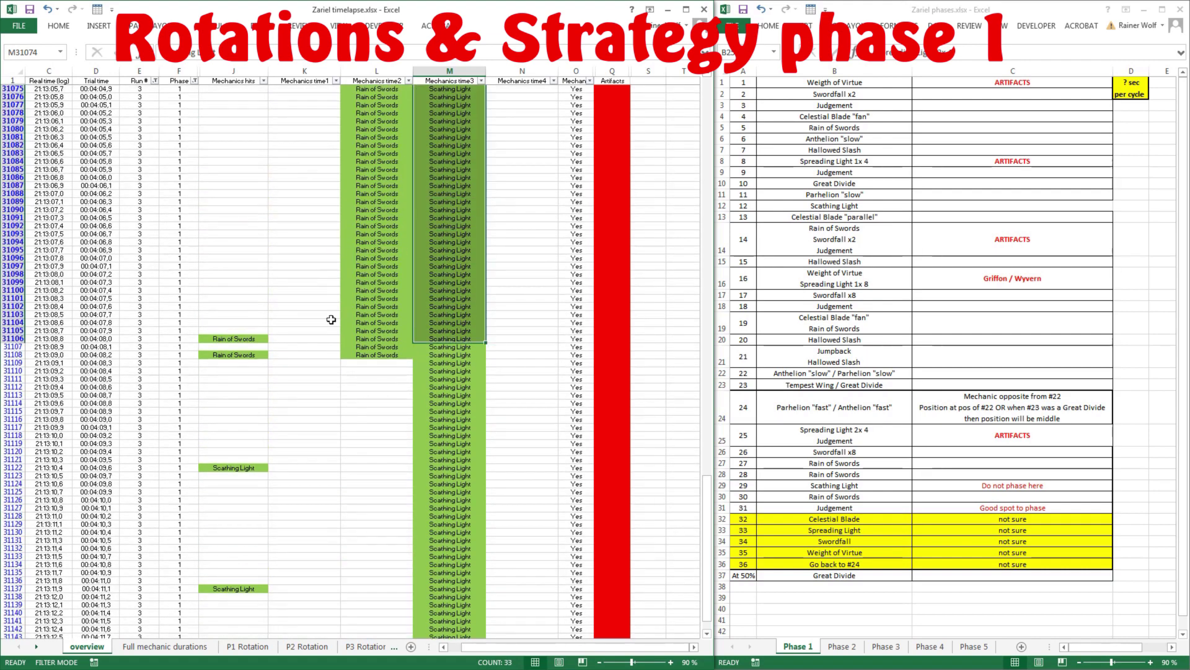
pyautogui.click(370, 354)
pyautogui.moveTo(244, 355); pyautogui.dragTo(389, 358)
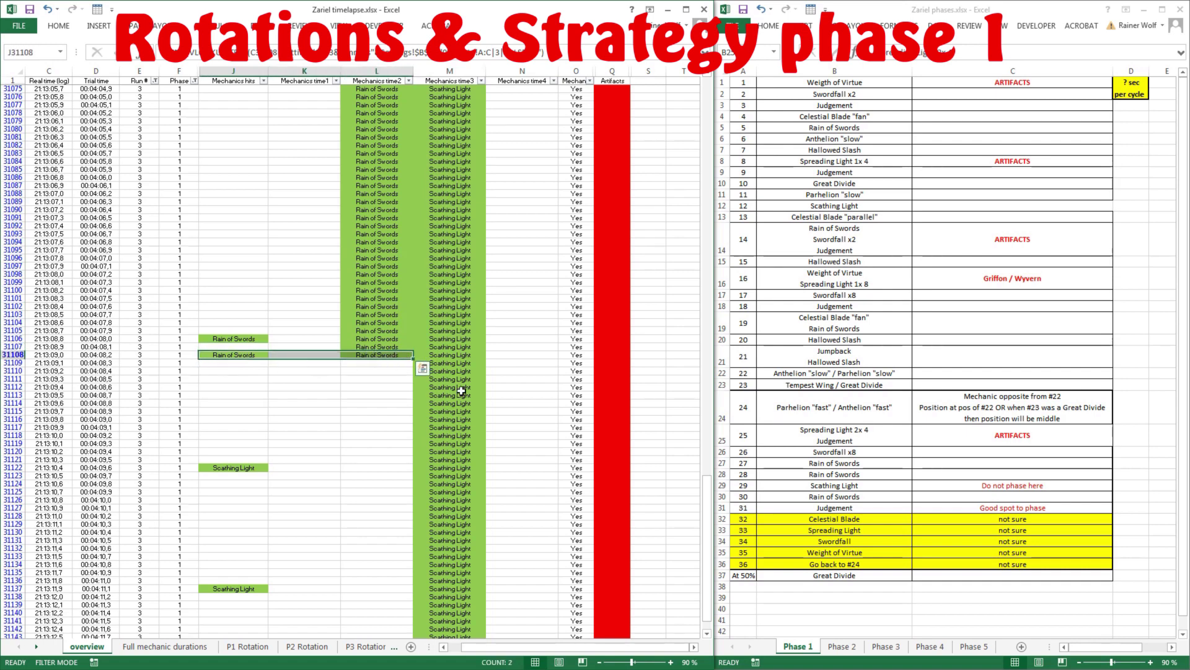
pyautogui.click(453, 419)
pyautogui.scroll(-1, 454, 338)
pyautogui.scroll(-20, 454, 338)
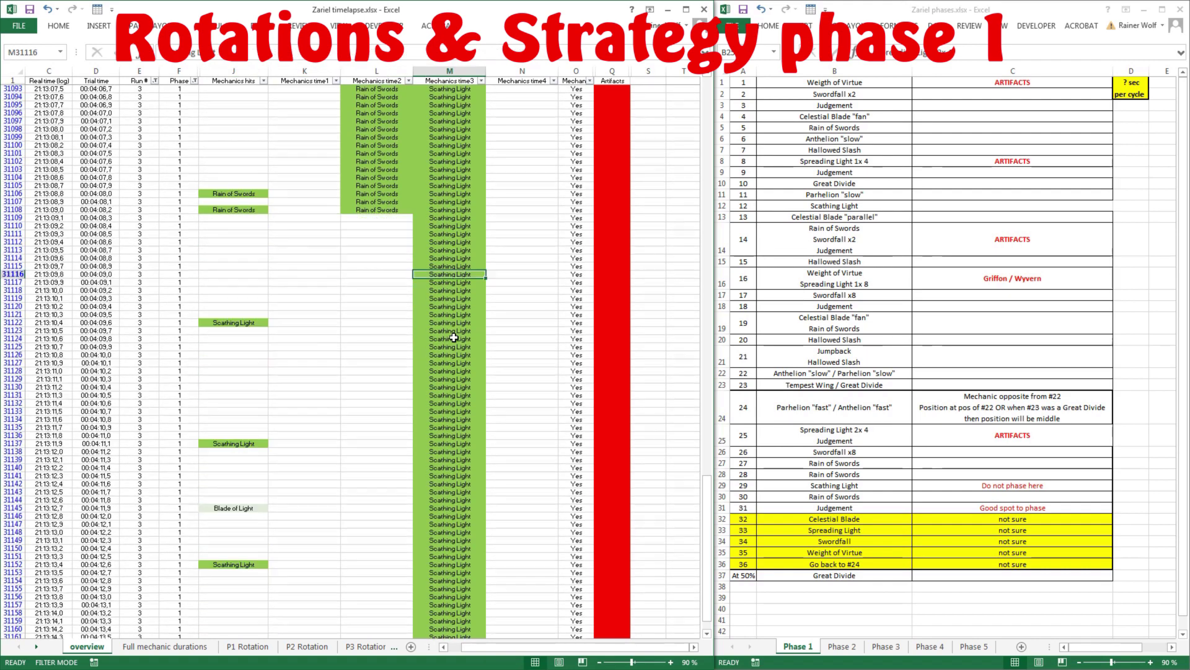
pyautogui.click(455, 332)
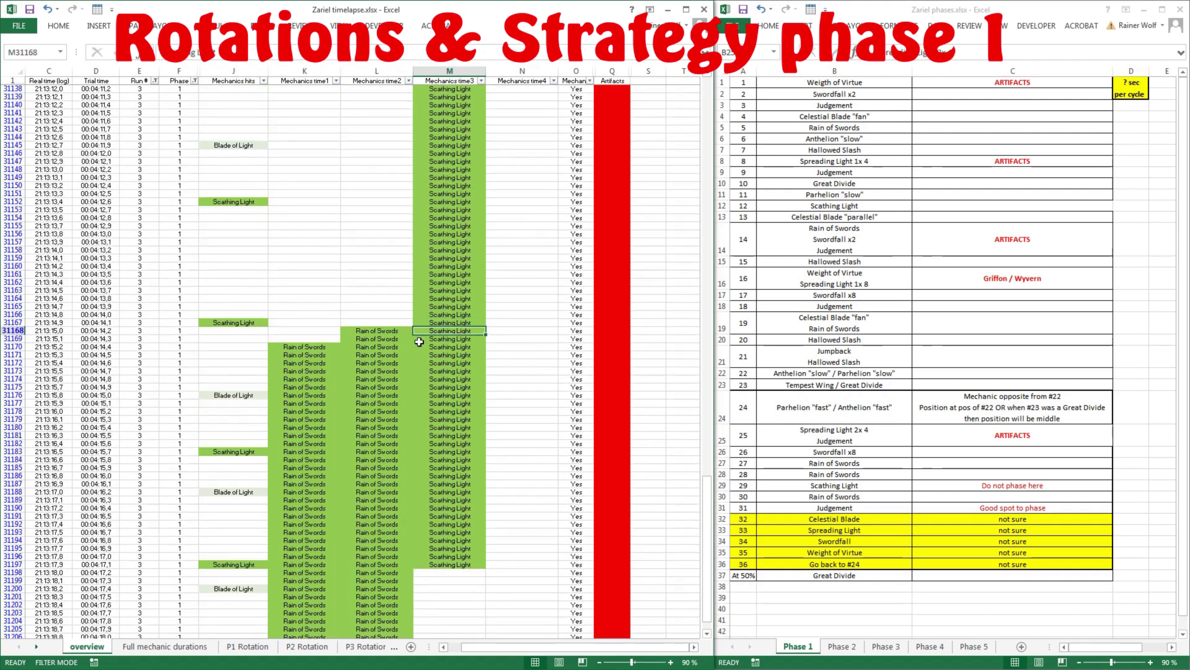
# Step: Highlight the start of the two parallel Rain of Swords in K31168:L31171, and the longer range K31167:L31178
pyautogui.moveTo(373, 335); pyautogui.dragTo(305, 356)
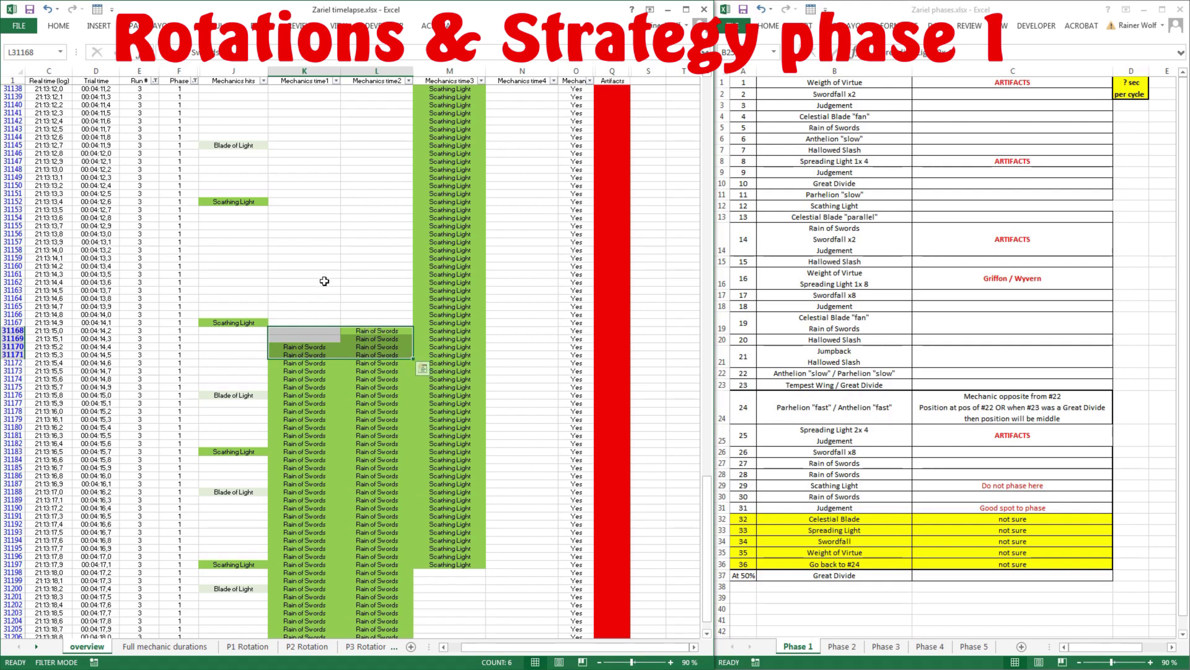
pyautogui.click(376, 305)
pyautogui.scroll(-9, 377, 286)
pyautogui.scroll(-5, 377, 280)
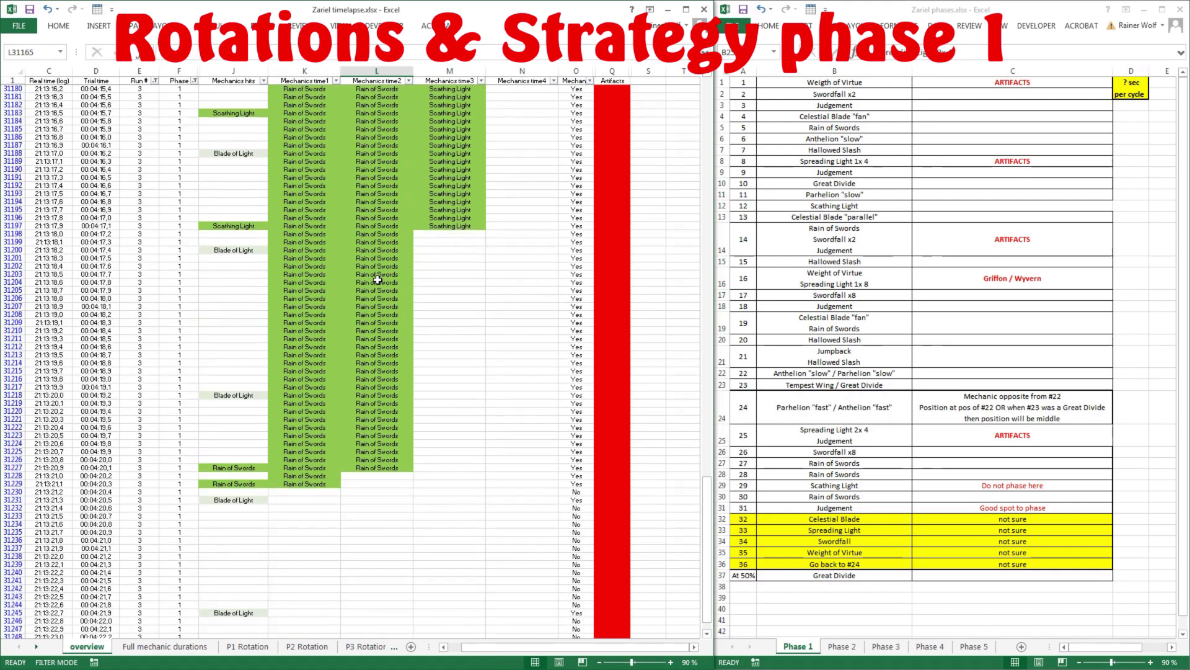
pyautogui.scroll(9, 378, 280)
pyautogui.moveTo(377, 202); pyautogui.dragTo(309, 273)
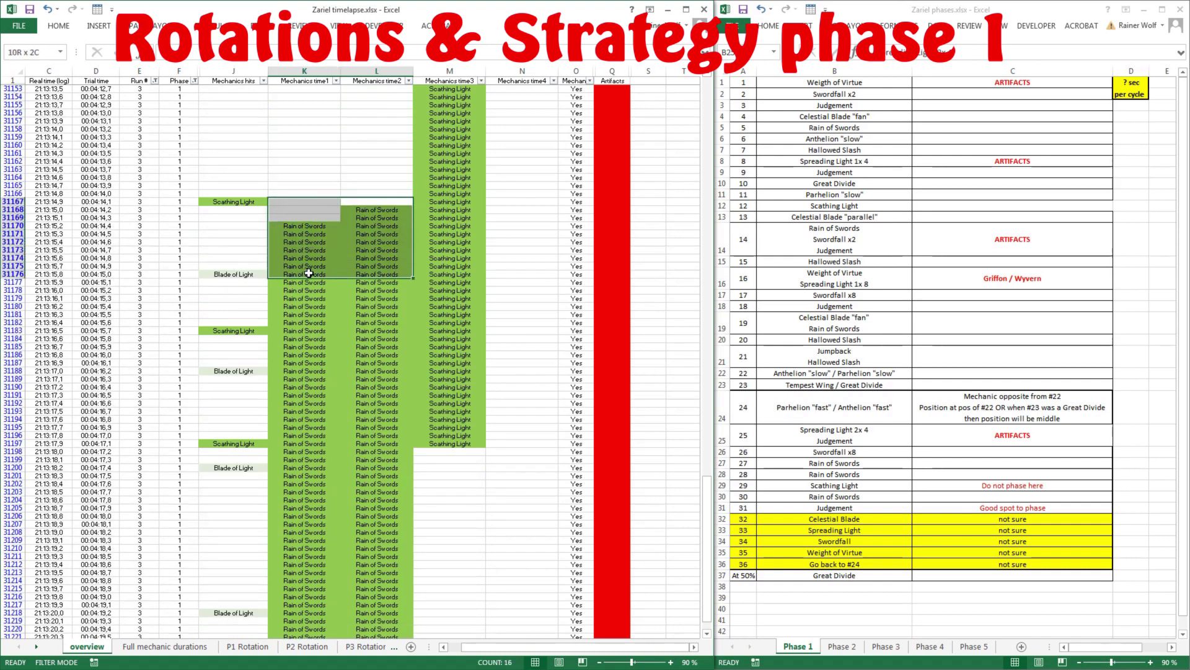
pyautogui.moveTo(309, 273); pyautogui.dragTo(309, 290)
pyautogui.scroll(7, 375, 146)
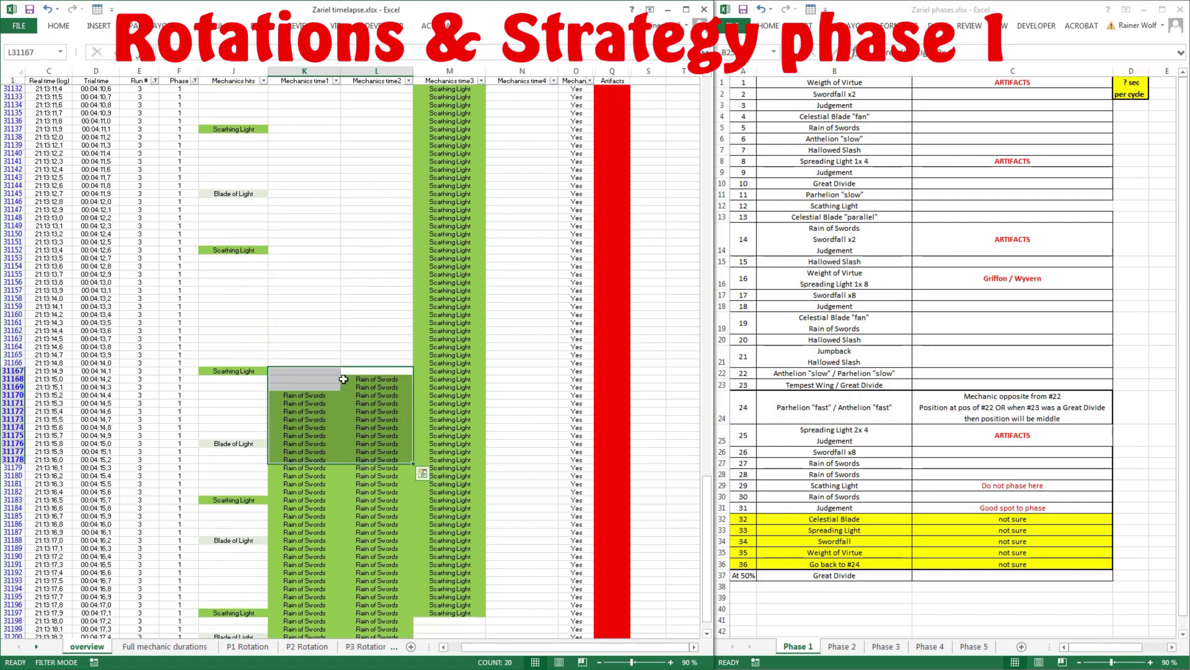
# Step: Select the Scathing Light hit in J31167 and examine the timeline to the end of both Rain of Swords
pyautogui.click(242, 371)
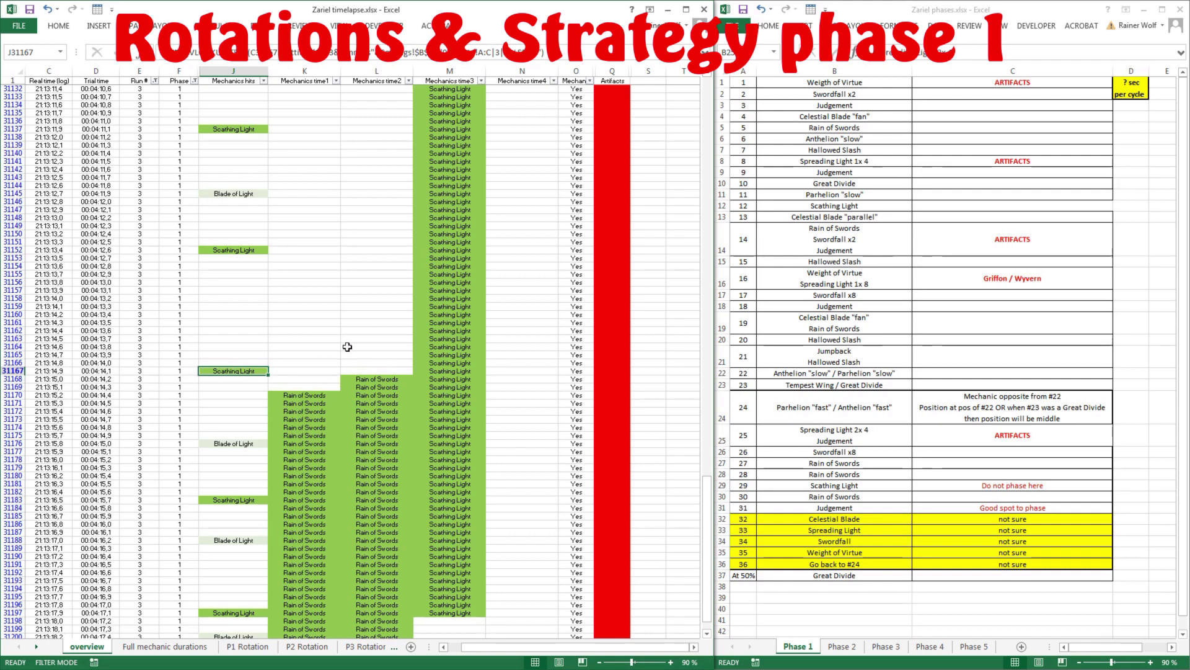
pyautogui.scroll(-15, 376, 345)
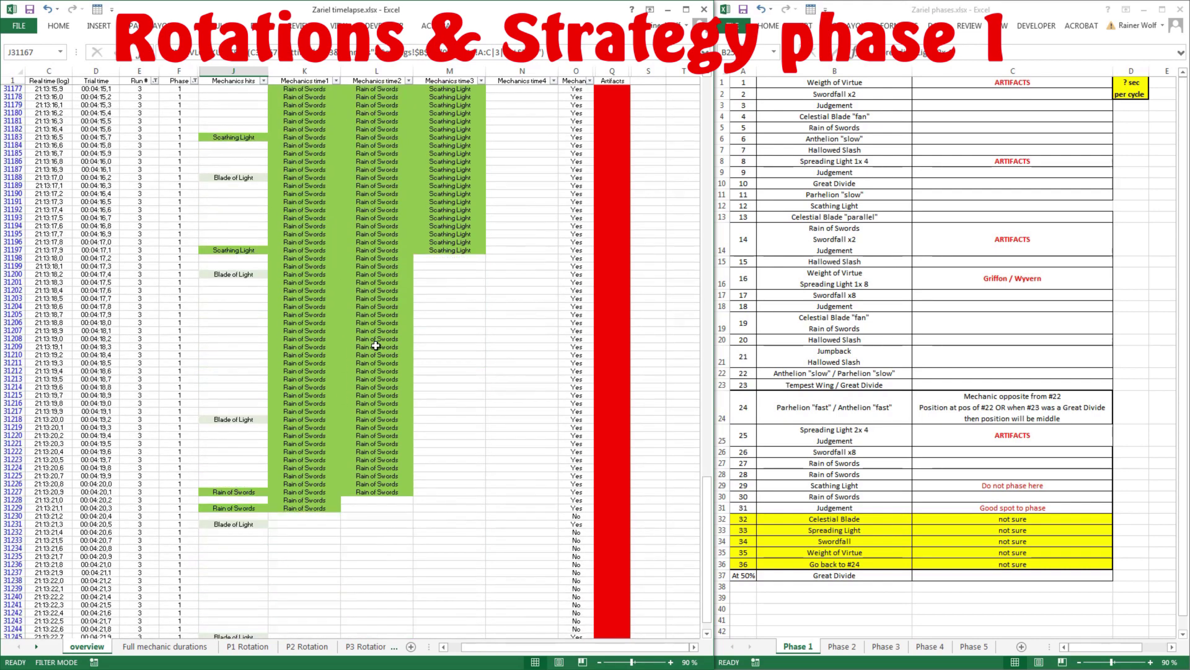
pyautogui.scroll(-6, 376, 346)
pyautogui.scroll(-20, 376, 345)
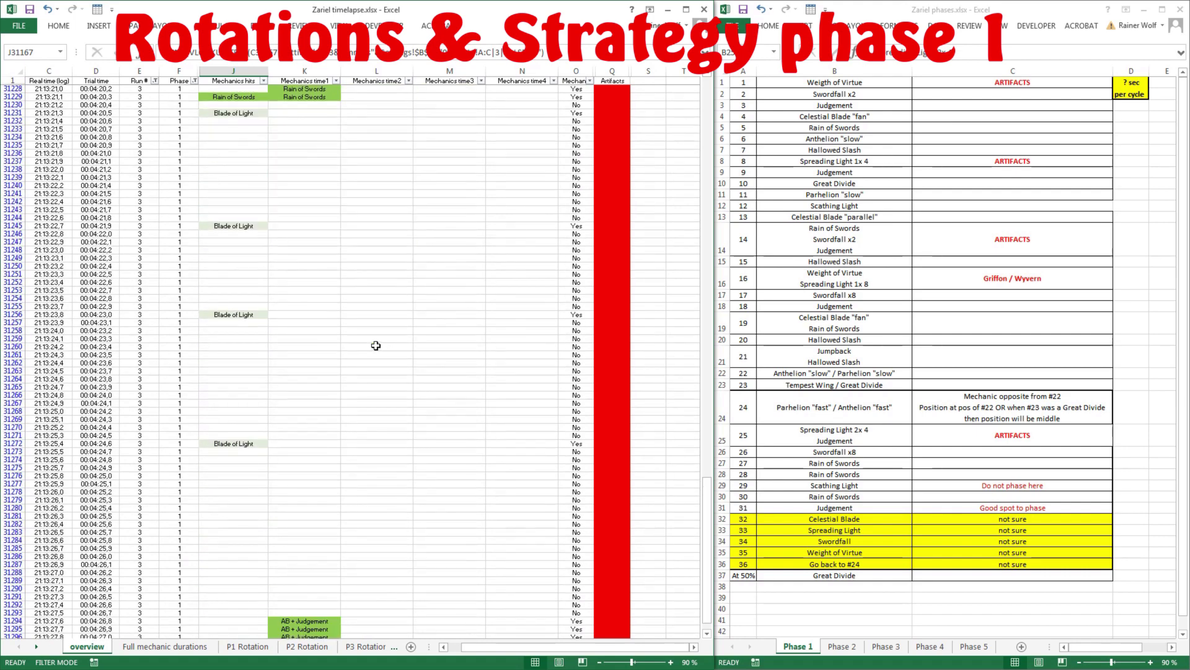
pyautogui.scroll(18, 377, 344)
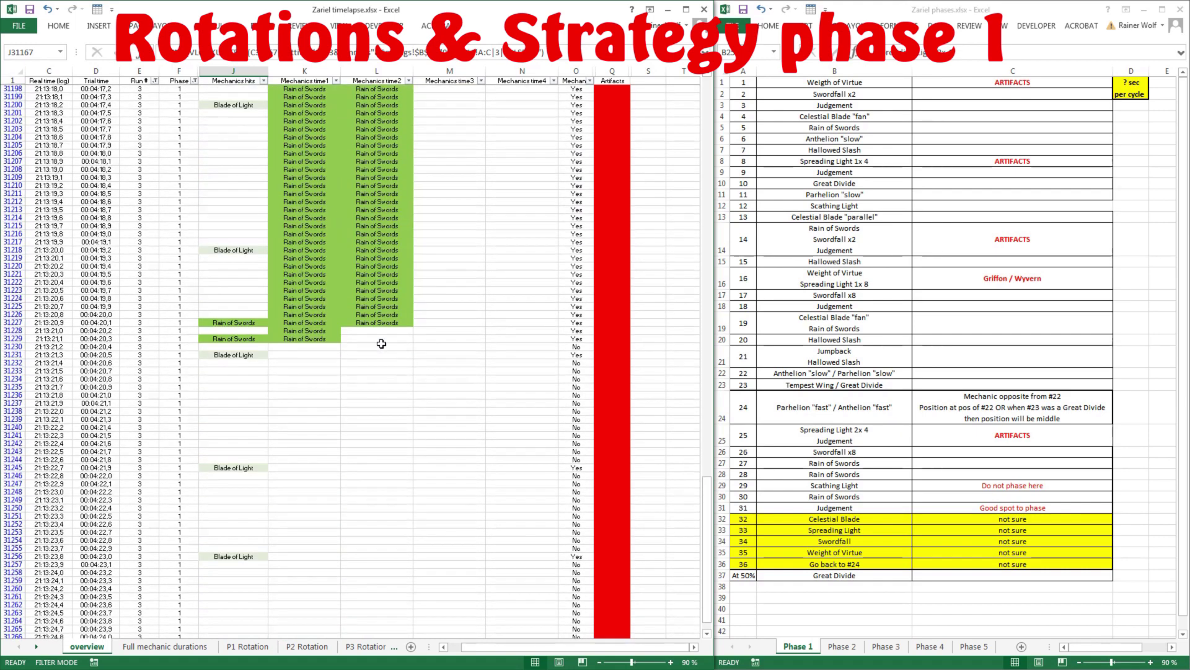
pyautogui.moveTo(311, 256); pyautogui.dragTo(313, 322)
# Step: Highlight the AB + Judgement block K31294:K31341 and review the gap from there to the Great Divide block
pyautogui.scroll(-16, 350, 335)
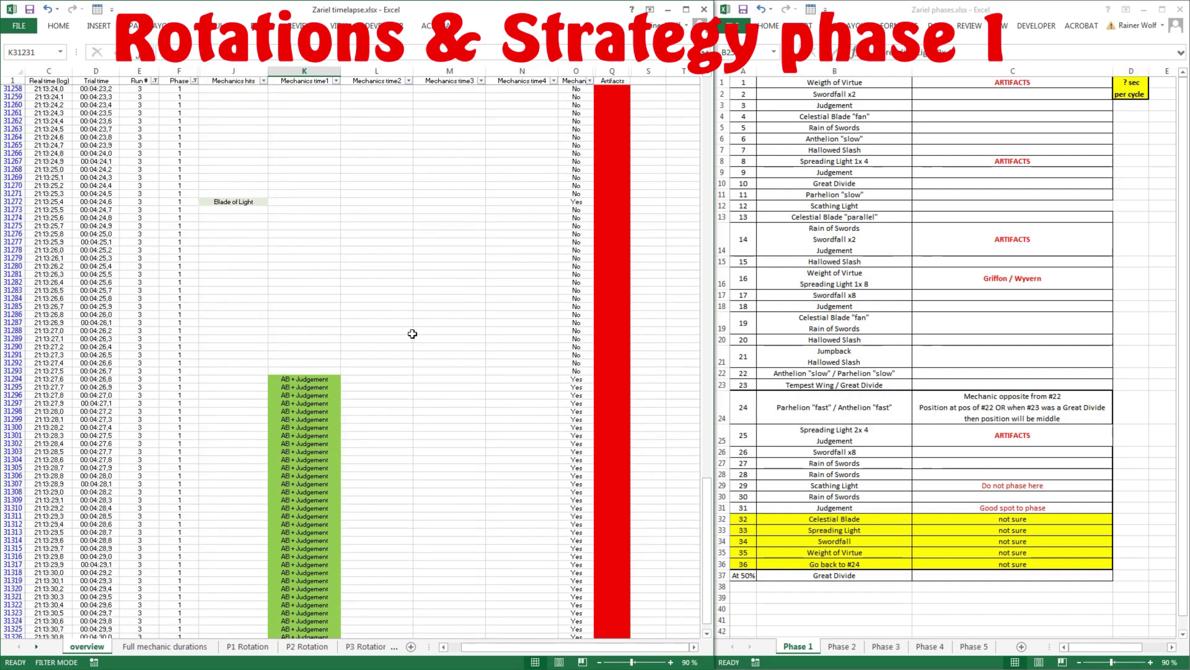
pyautogui.scroll(-6, 413, 334)
pyautogui.moveTo(316, 233); pyautogui.dragTo(323, 616)
pyautogui.scroll(-11, 401, 364)
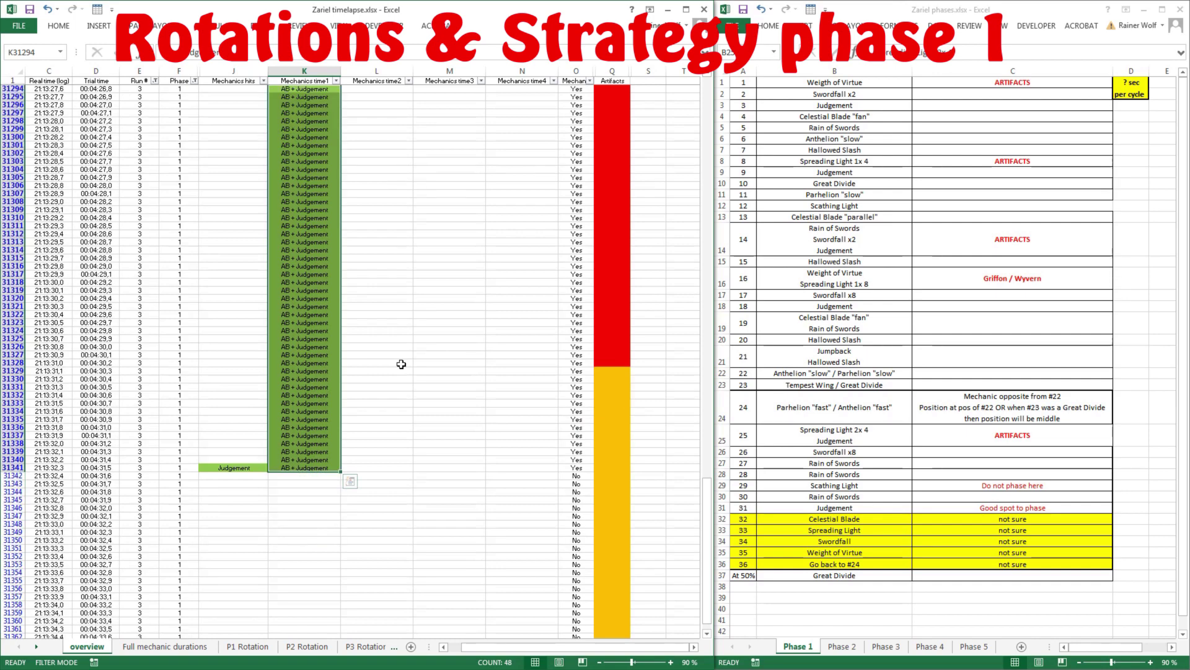
pyautogui.scroll(-20, 401, 364)
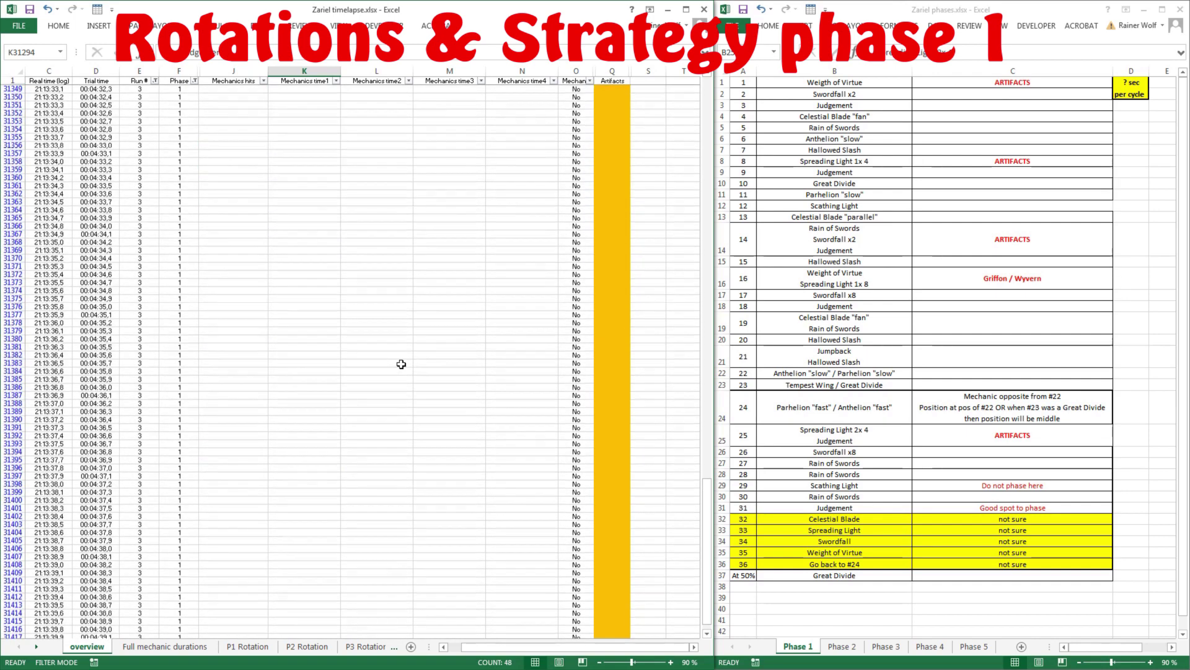
pyautogui.scroll(-11, 401, 364)
pyautogui.scroll(15, 401, 364)
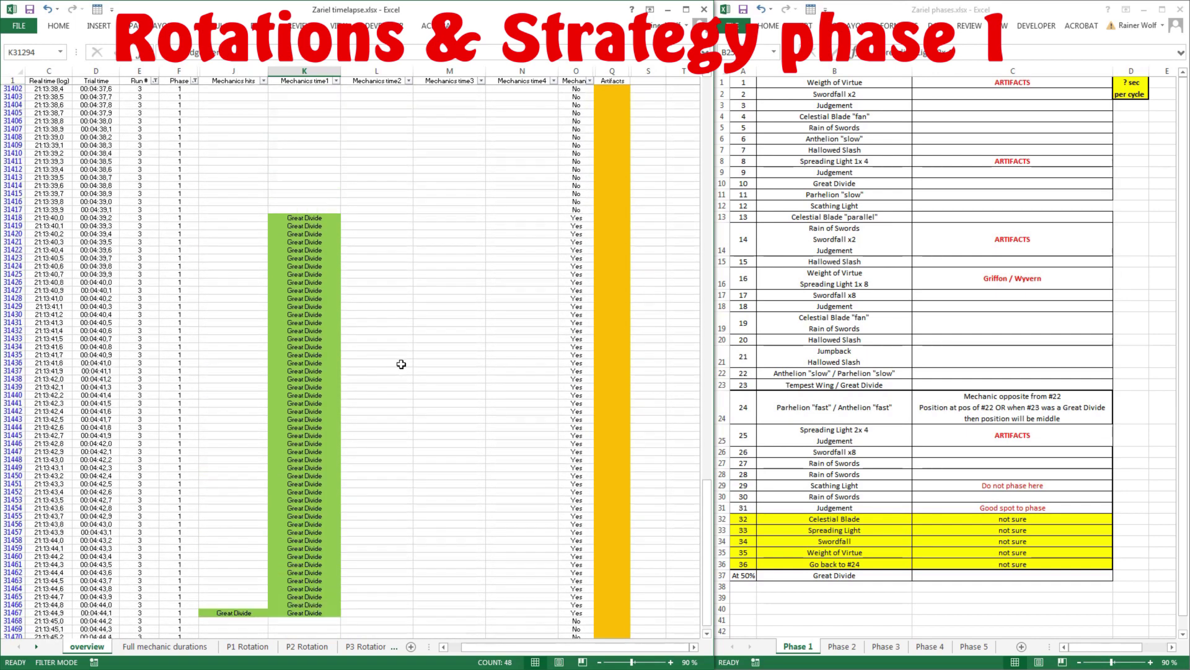
pyautogui.scroll(18, 401, 364)
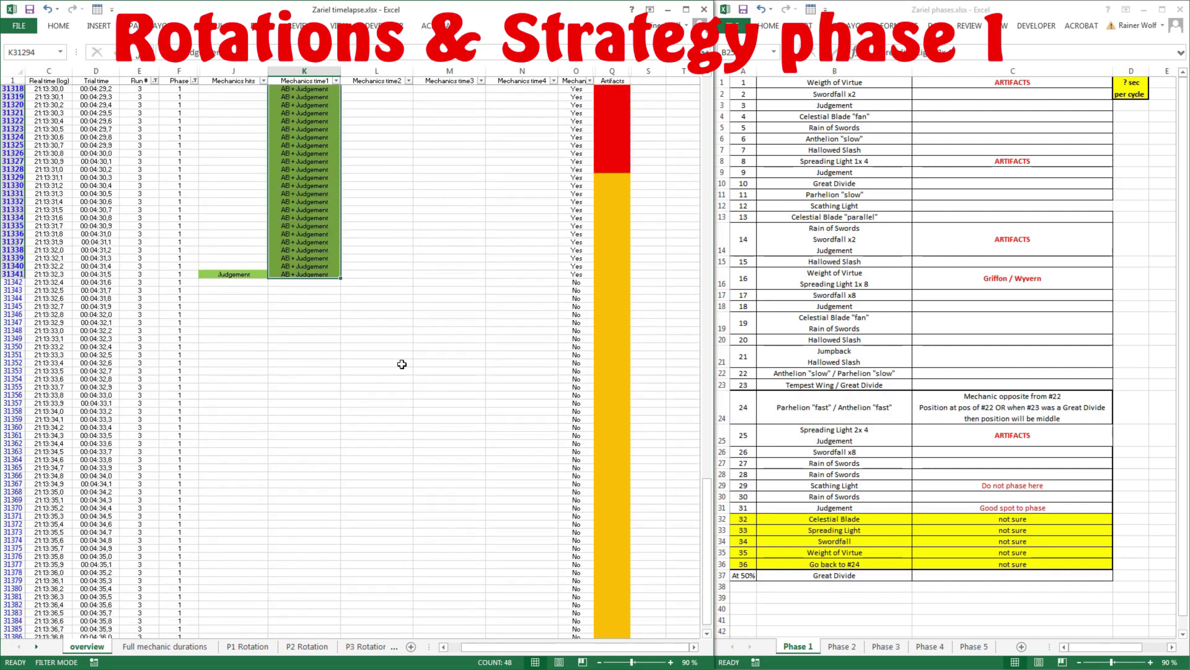
# Step: Highlight the "not sure" entries 32 to 36 in the phase list, and the timeline rows D31372:L31373 after Judgement
pyautogui.moveTo(744, 519); pyautogui.dragTo(1030, 561)
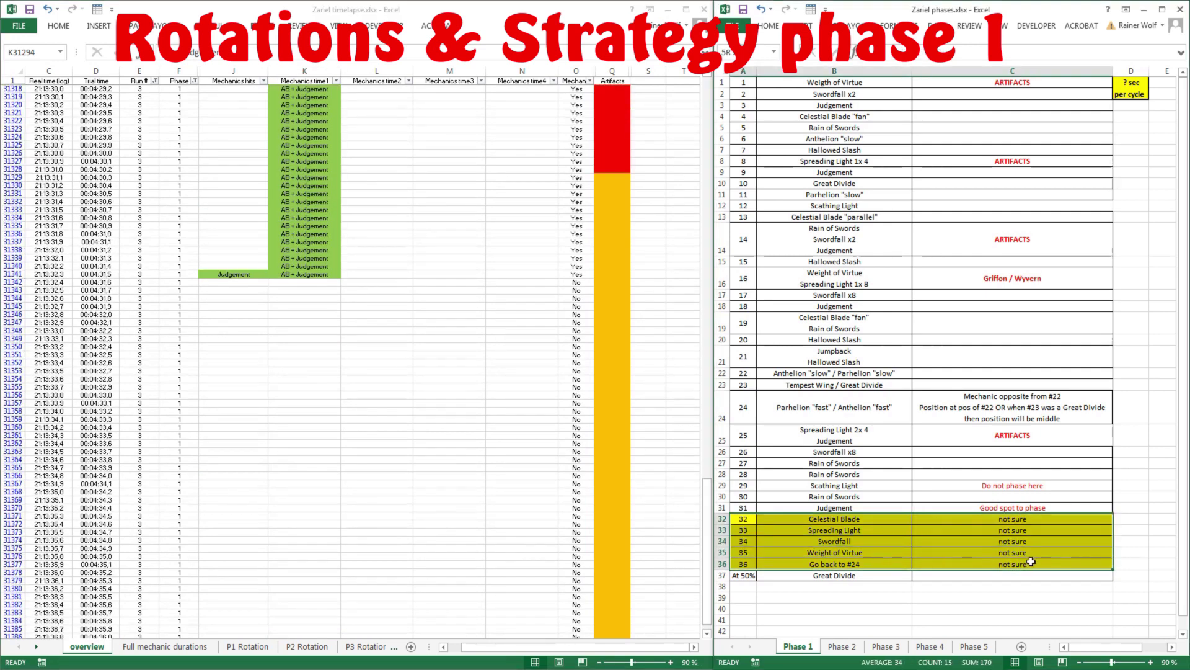
pyautogui.moveTo(1030, 561); pyautogui.dragTo(1031, 562)
pyautogui.scroll(-6, 279, 372)
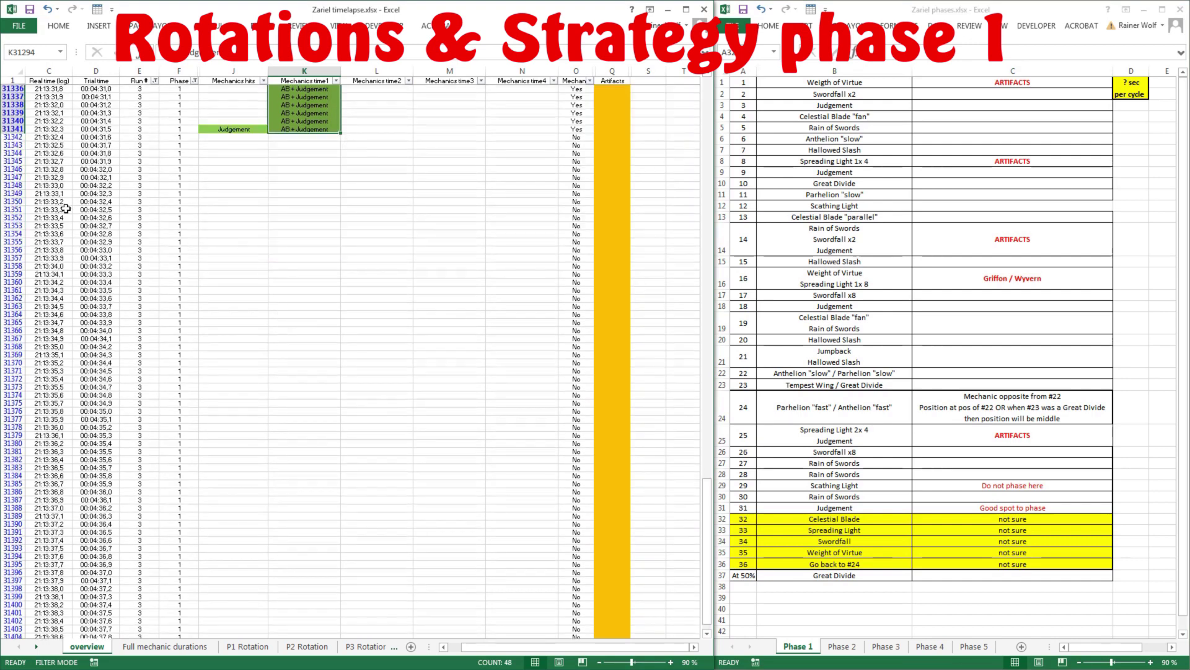
pyautogui.moveTo(86, 387); pyautogui.dragTo(393, 379)
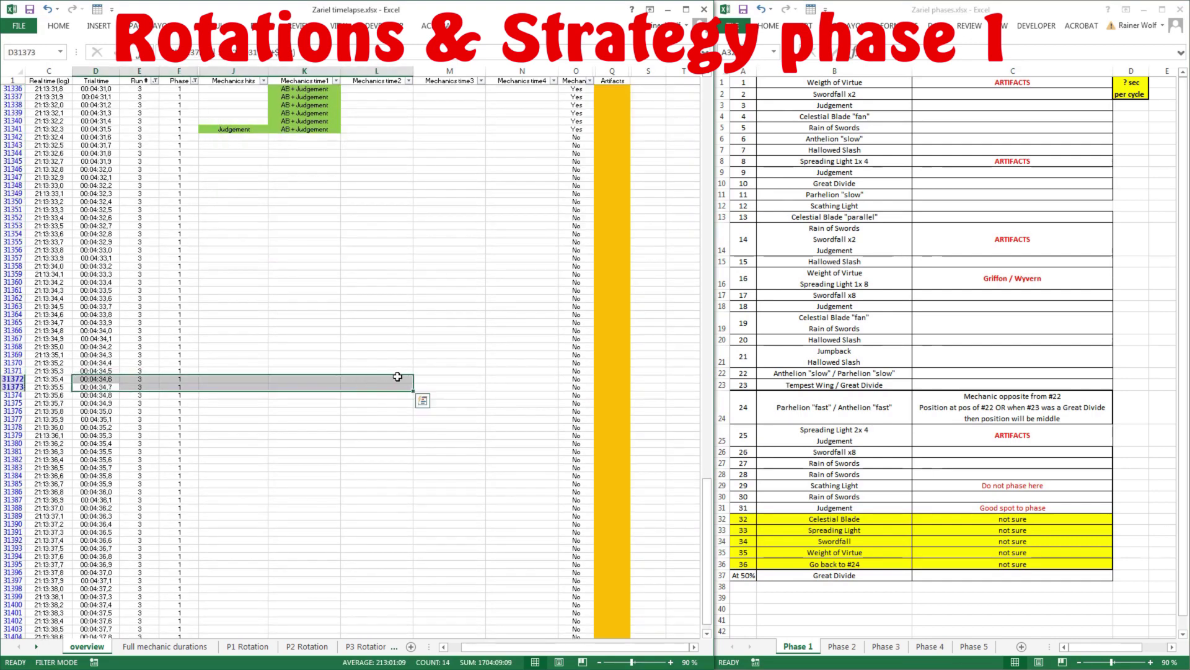
# Step: Highlight the opening Great Divide rows K31418:K31427, and return to the Judgement block in the timeline
pyautogui.scroll(-10, 348, 372)
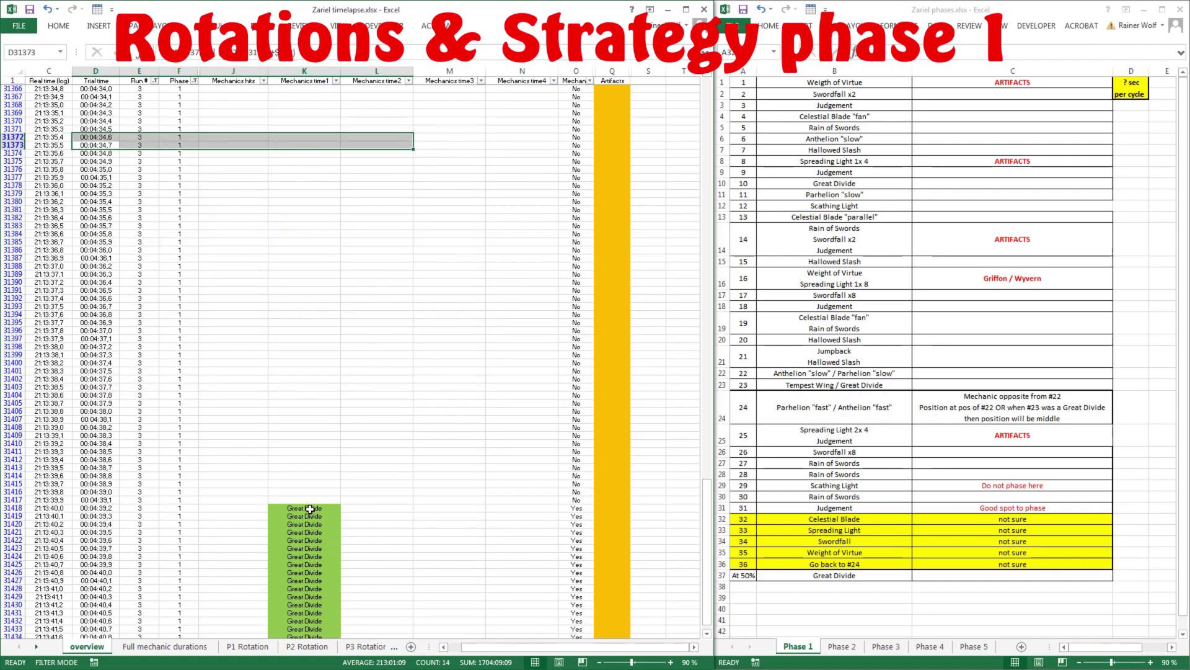
pyautogui.moveTo(307, 509); pyautogui.dragTo(307, 581)
pyautogui.scroll(-12, 430, 437)
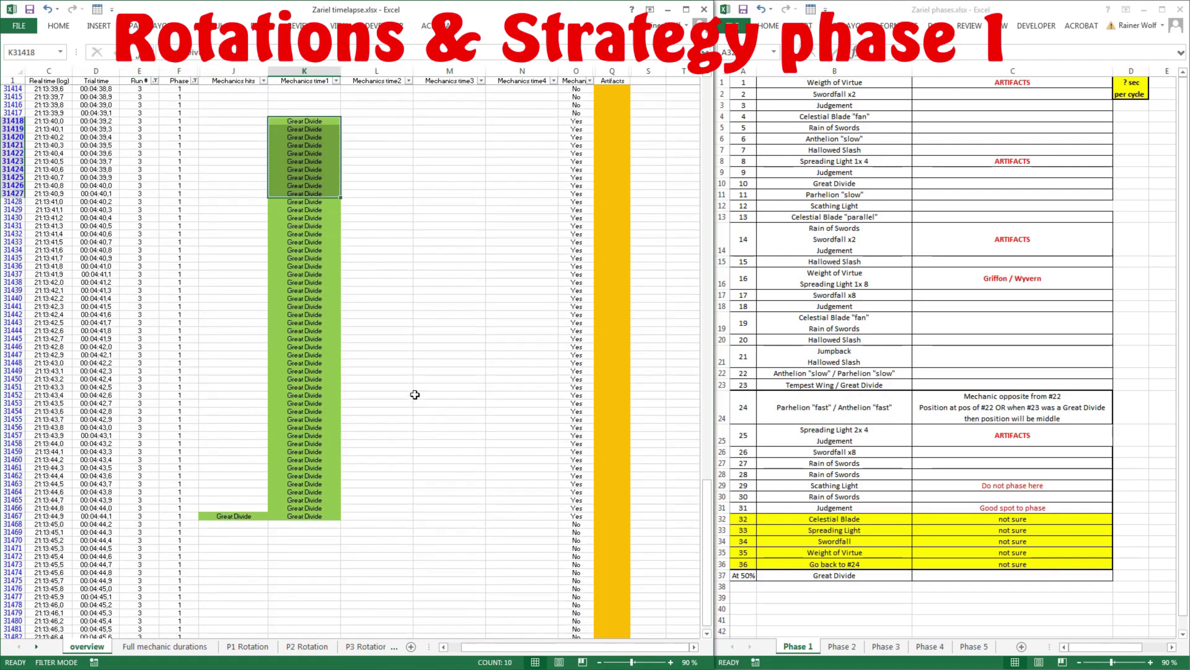
pyautogui.scroll(20, 493, 446)
pyautogui.scroll(12, 494, 460)
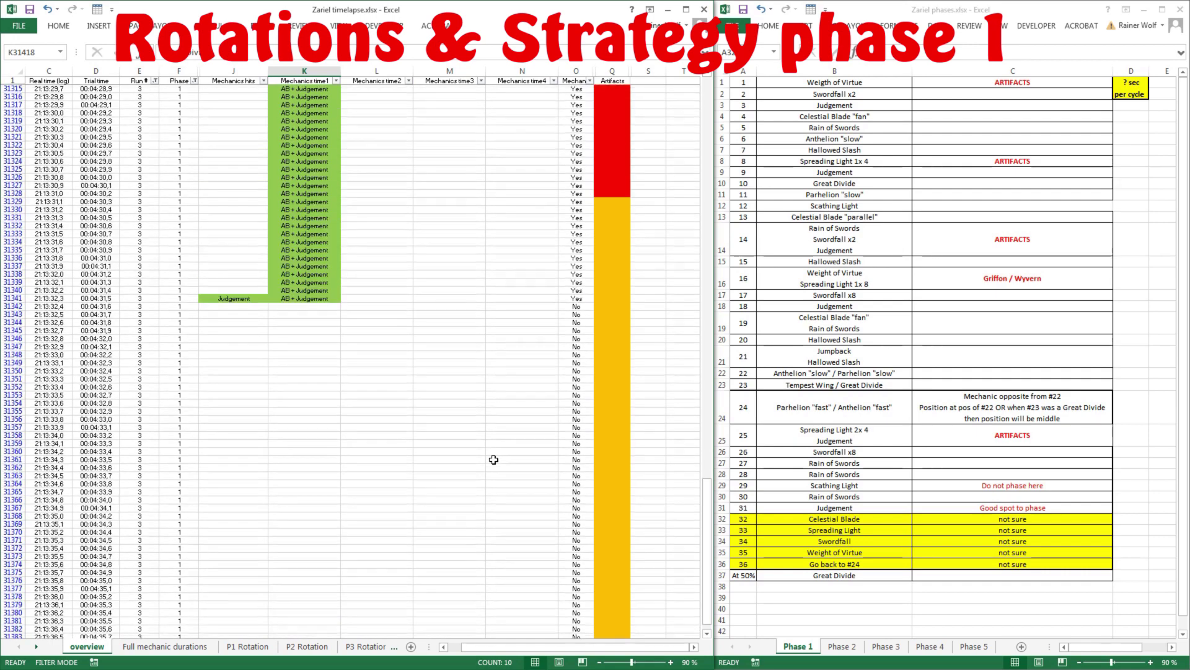
pyautogui.scroll(5, 422, 381)
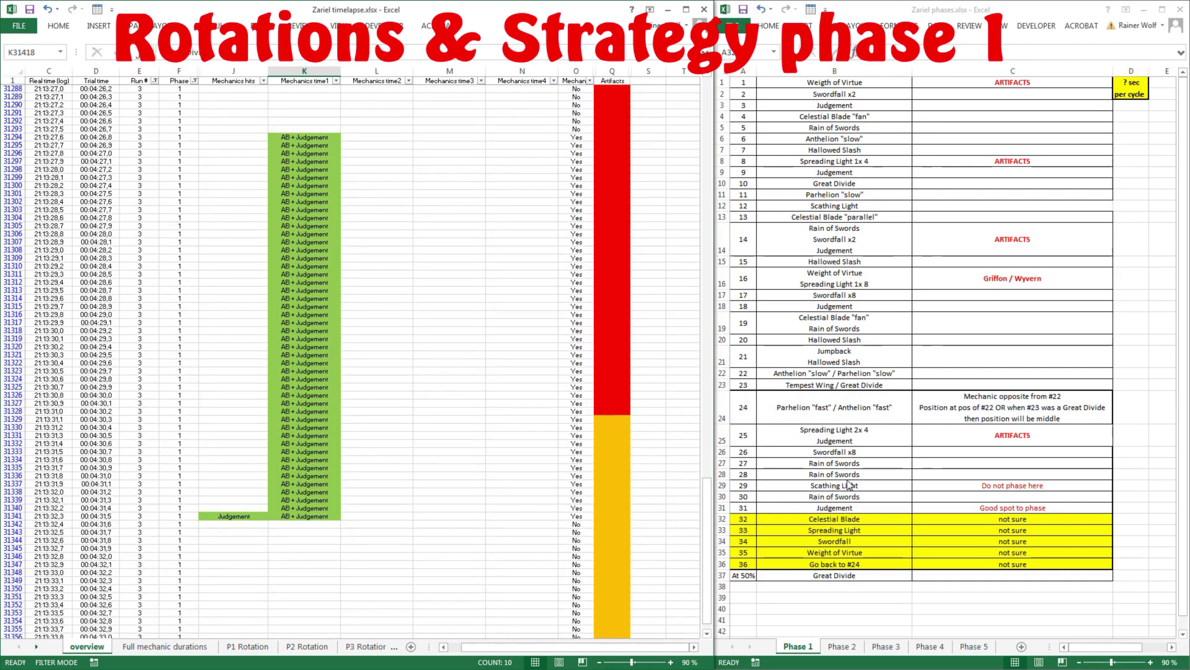
# Step: Point out entry 29, Scathing Light, the "At 50%" Great Divide entry, and entry 31, Judgement, in the phase list
pyautogui.moveTo(747, 485); pyautogui.dragTo(973, 485)
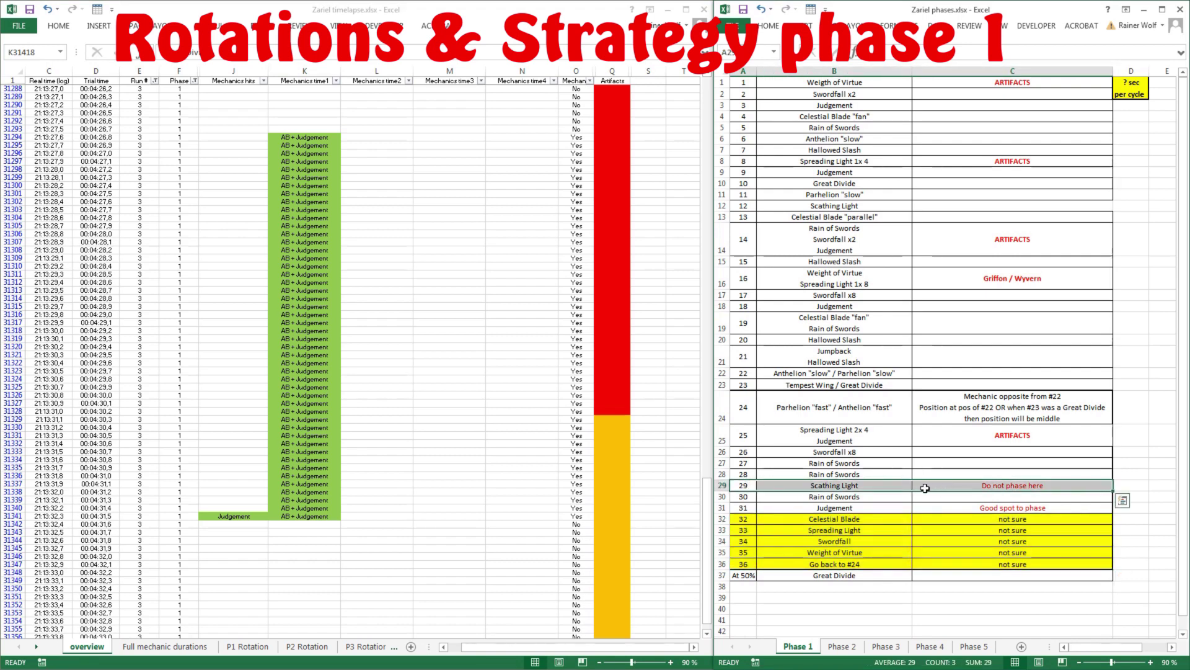
pyautogui.click(892, 487)
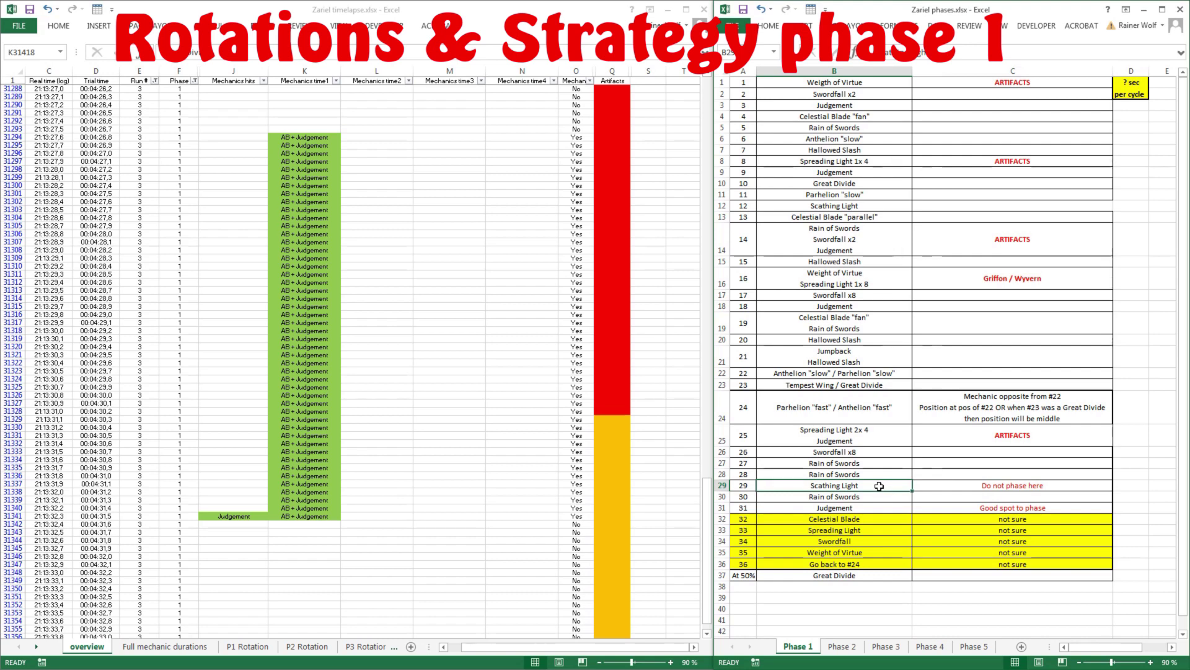
pyautogui.click(870, 580)
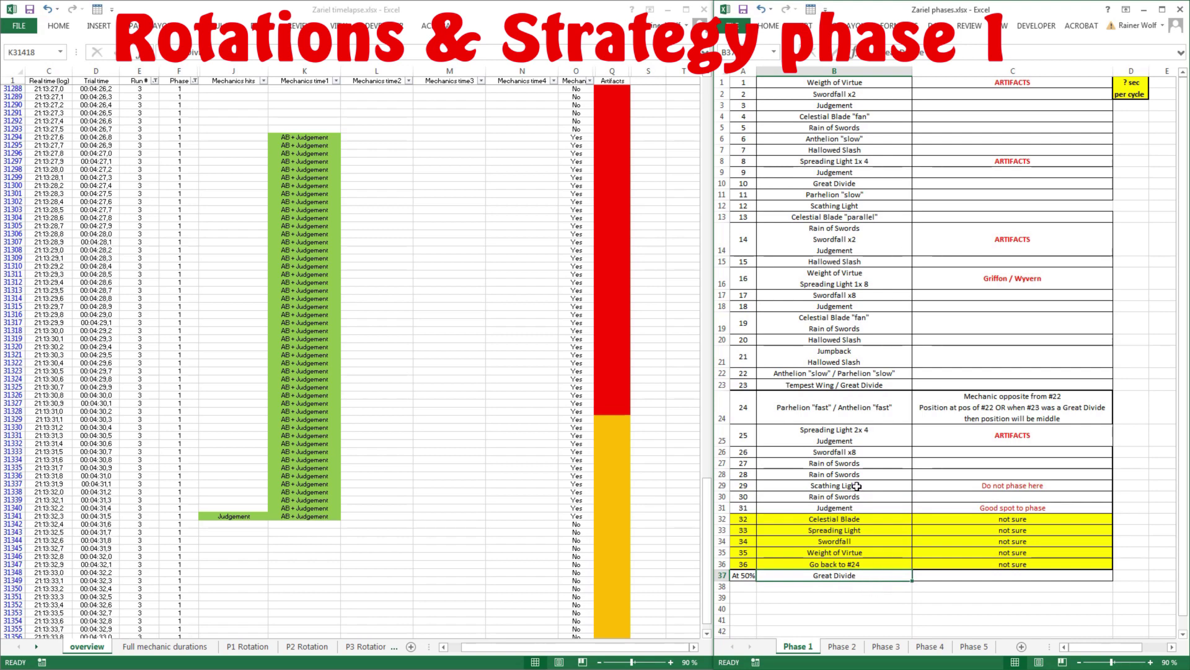
pyautogui.click(853, 508)
pyautogui.press('Right')
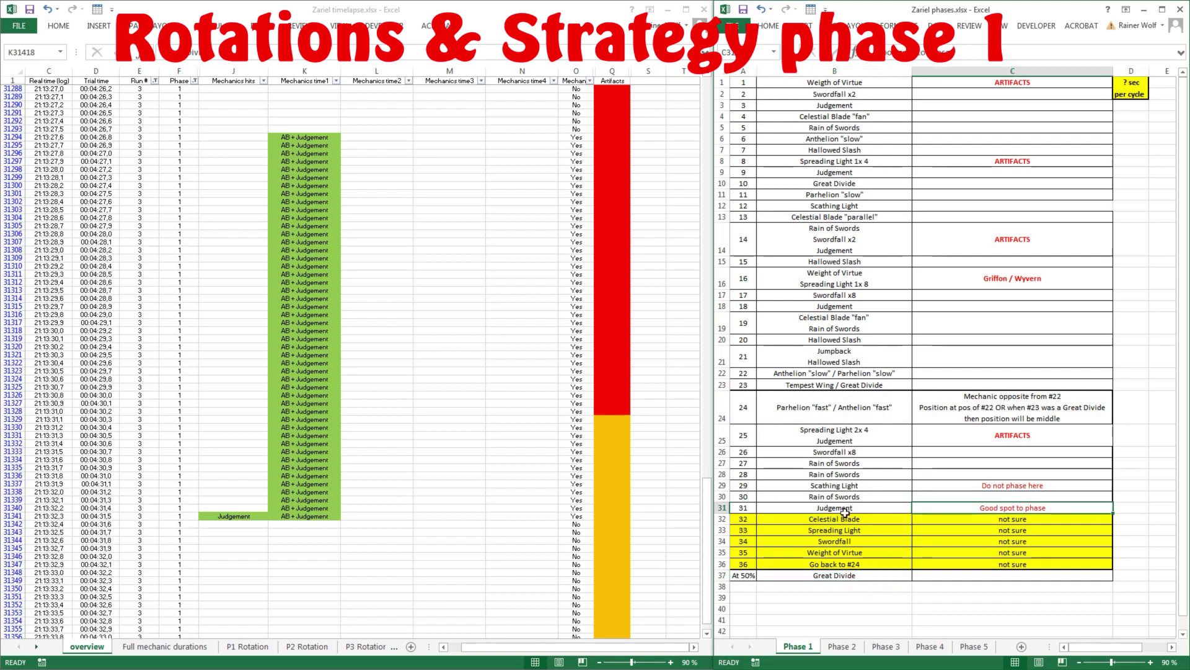
pyautogui.click(854, 509)
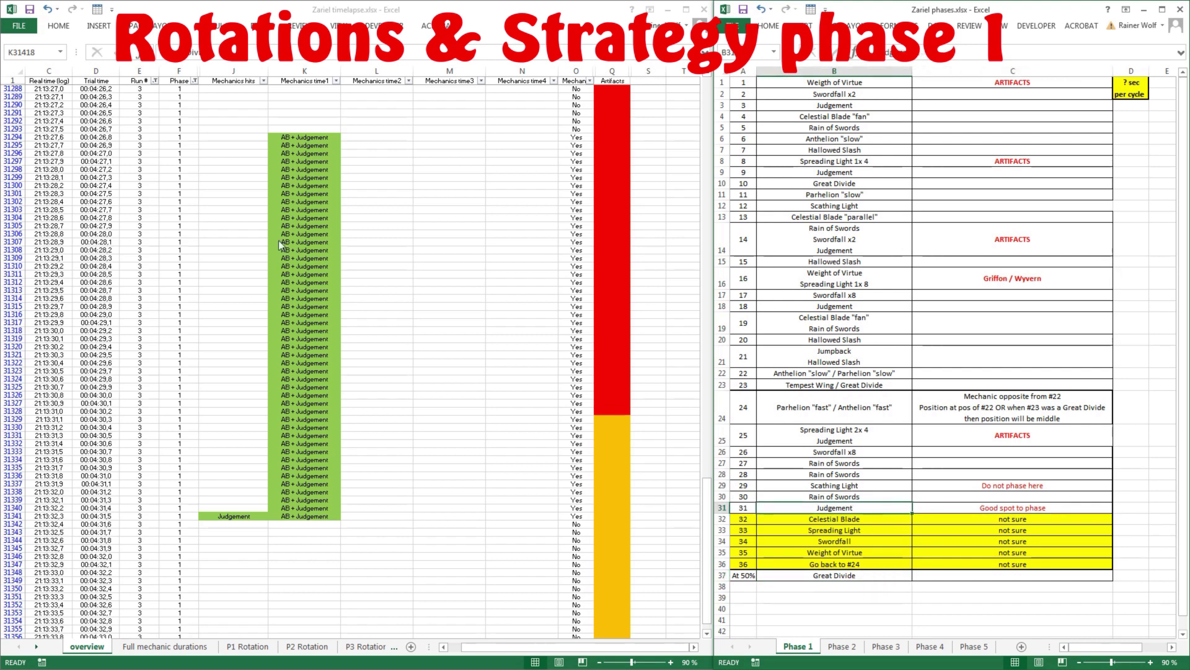
# Step: Highlight the full Judgement block K31294:K31341 and its row D31298:Q31298, and review the rows leading to Great Divide
pyautogui.moveTo(309, 137); pyautogui.dragTo(325, 515)
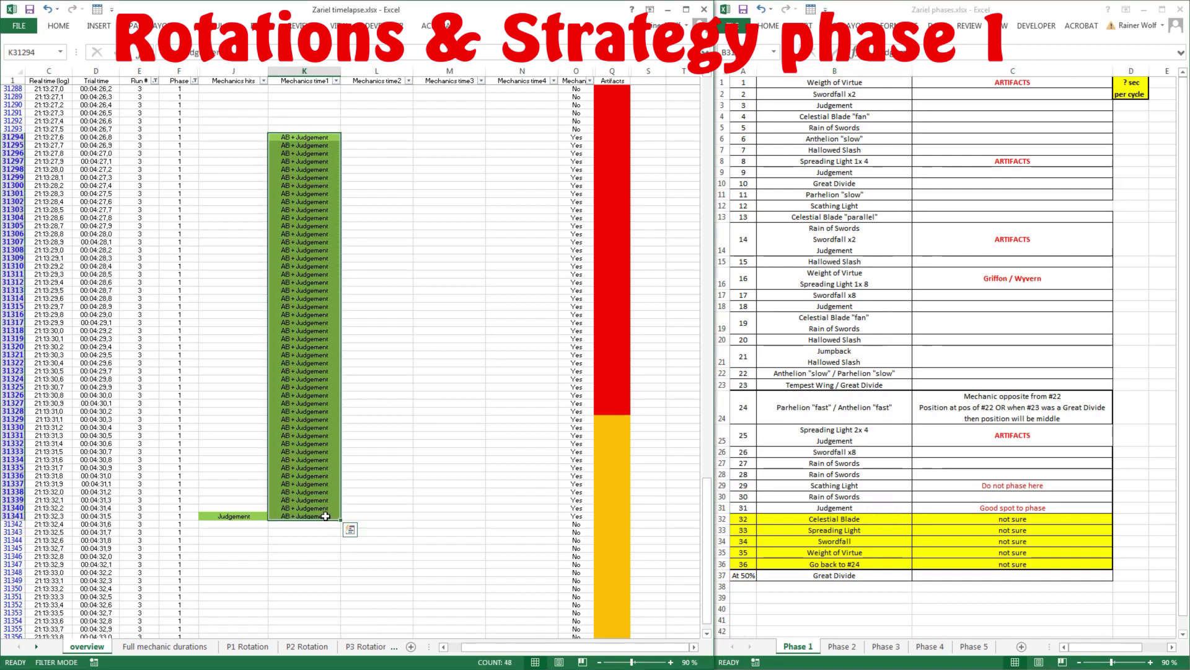
pyautogui.moveTo(80, 170); pyautogui.dragTo(617, 169)
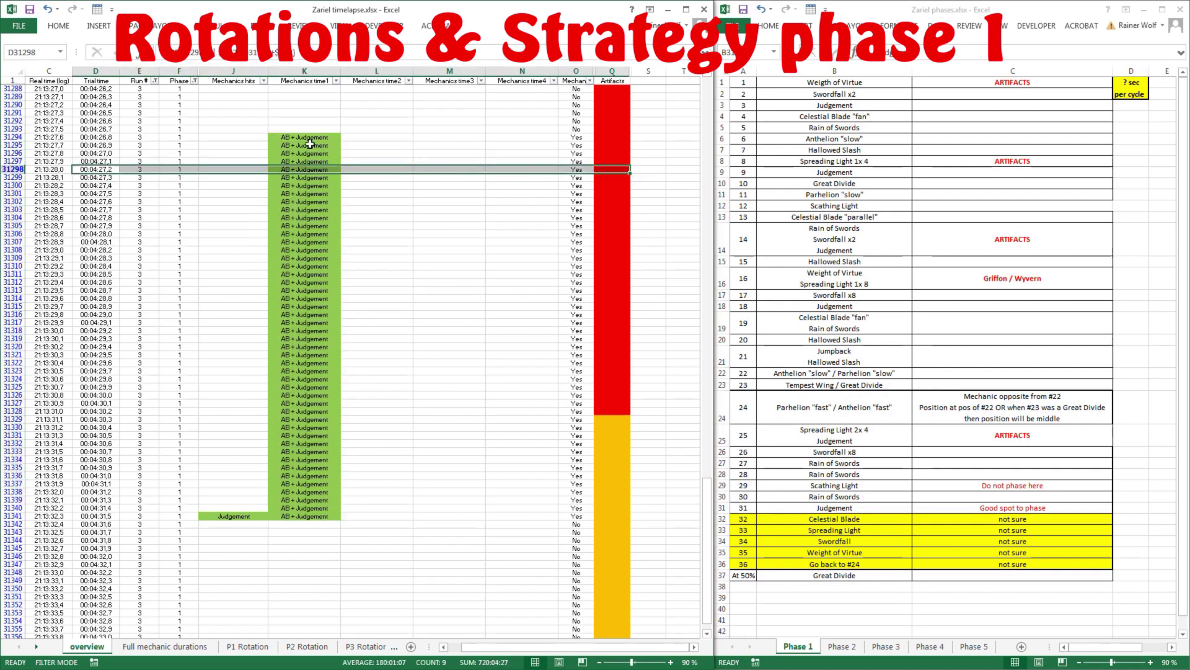
pyautogui.scroll(-8, 301, 532)
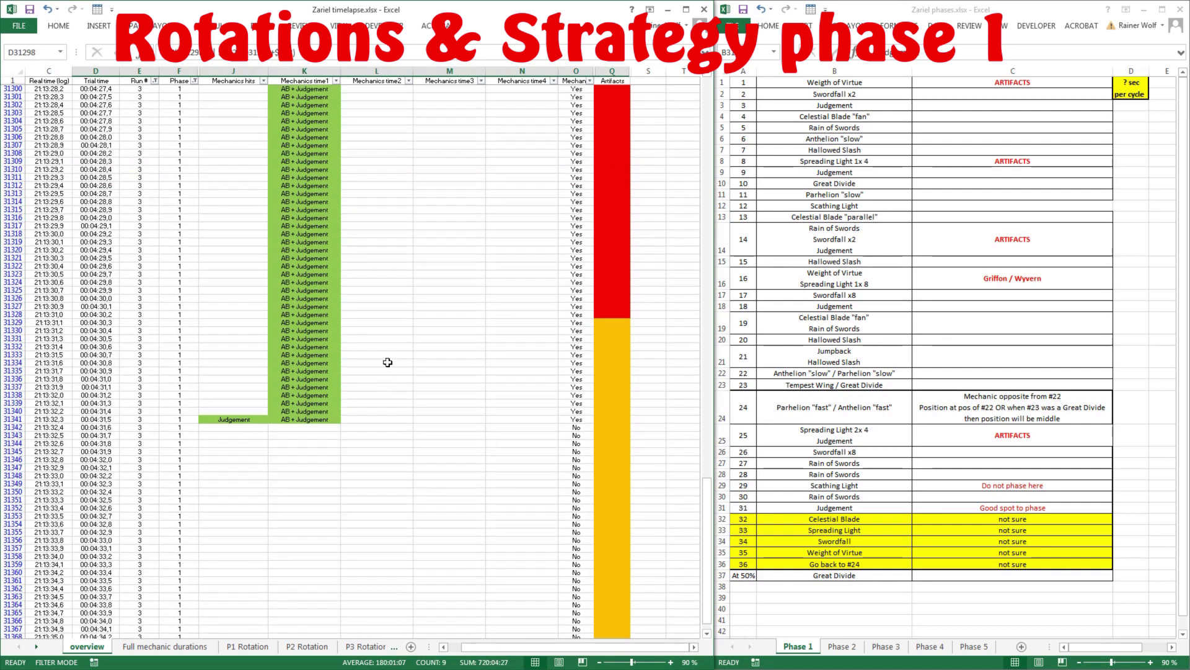
pyautogui.scroll(-5, 354, 571)
pyautogui.scroll(-10, 374, 400)
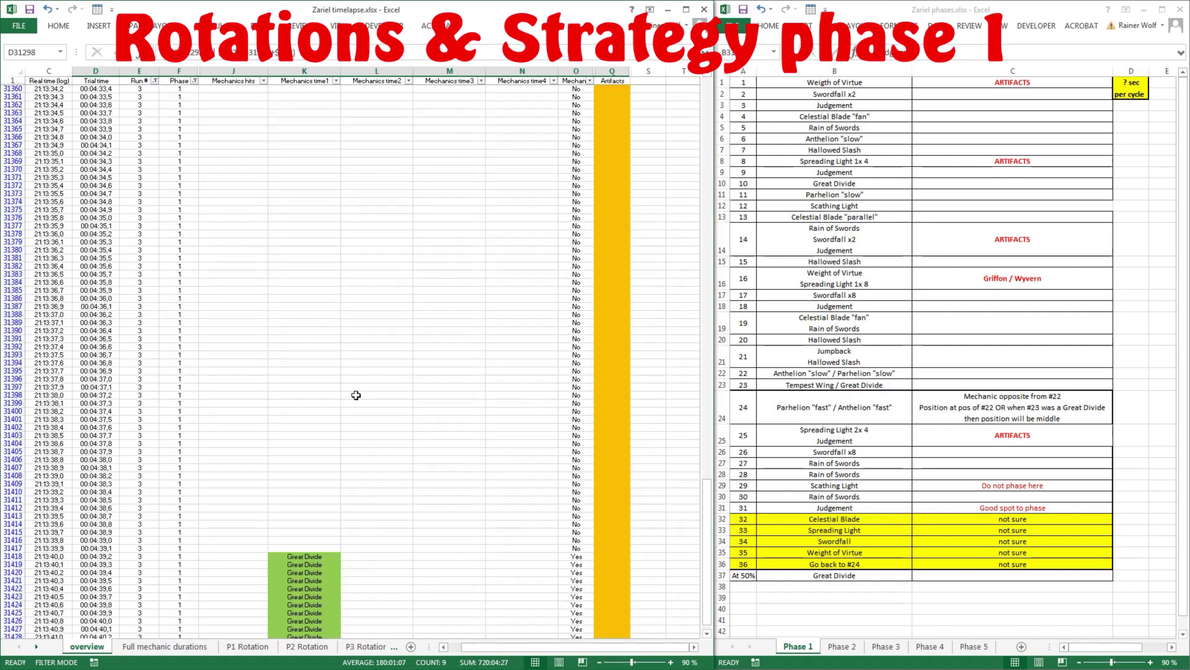
# Step: Go back to the Judgement block in the timeline and select the matching entry 31, Judgement, in the phase list
pyautogui.scroll(20, 410, 408)
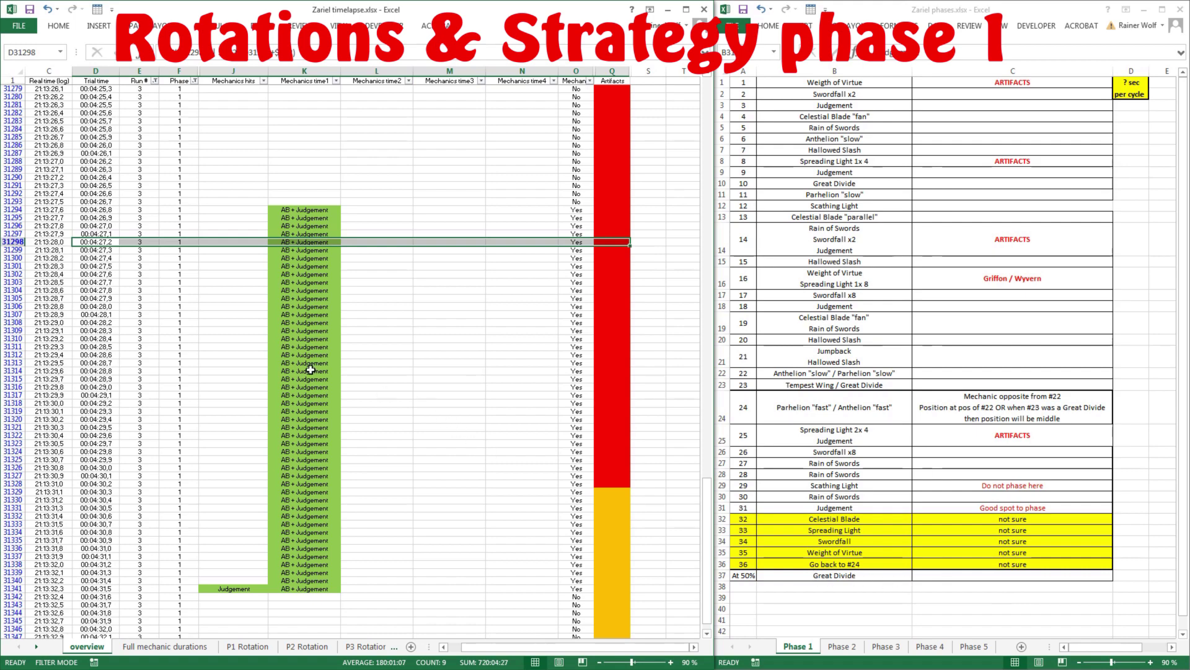
pyautogui.click(869, 509)
pyautogui.click(403, 332)
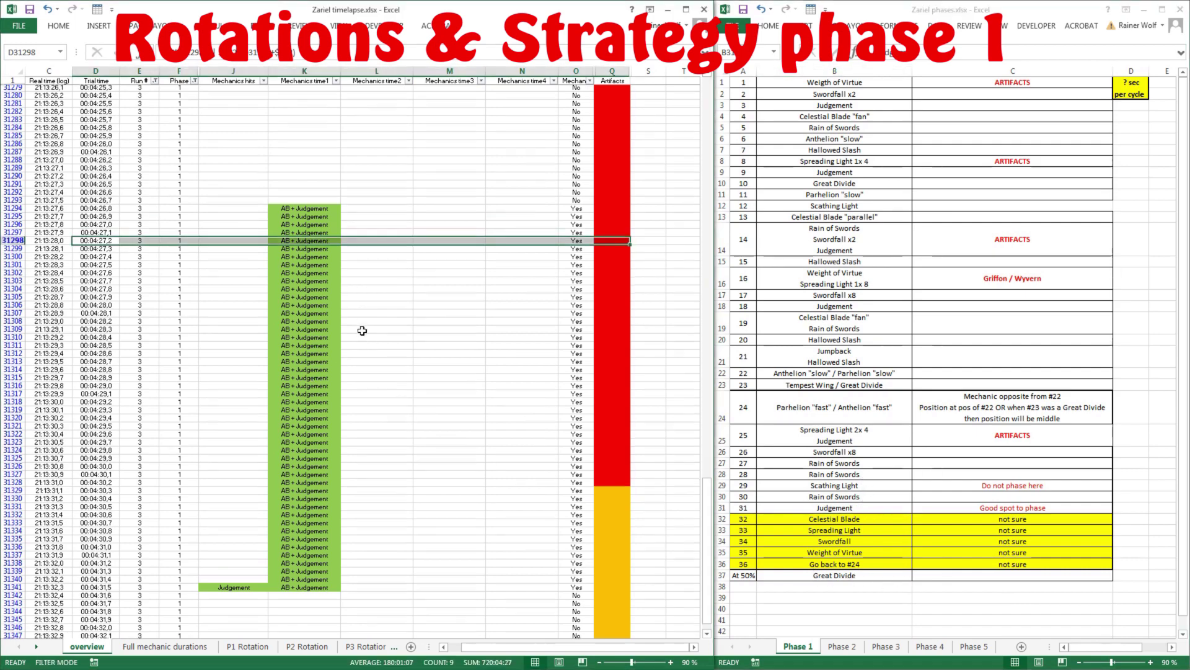
# Step: Review the timeline rows after the Judgement block and the rows leading up to it
pyautogui.scroll(-11, 362, 334)
pyautogui.scroll(8, 363, 330)
pyautogui.scroll(13, 364, 331)
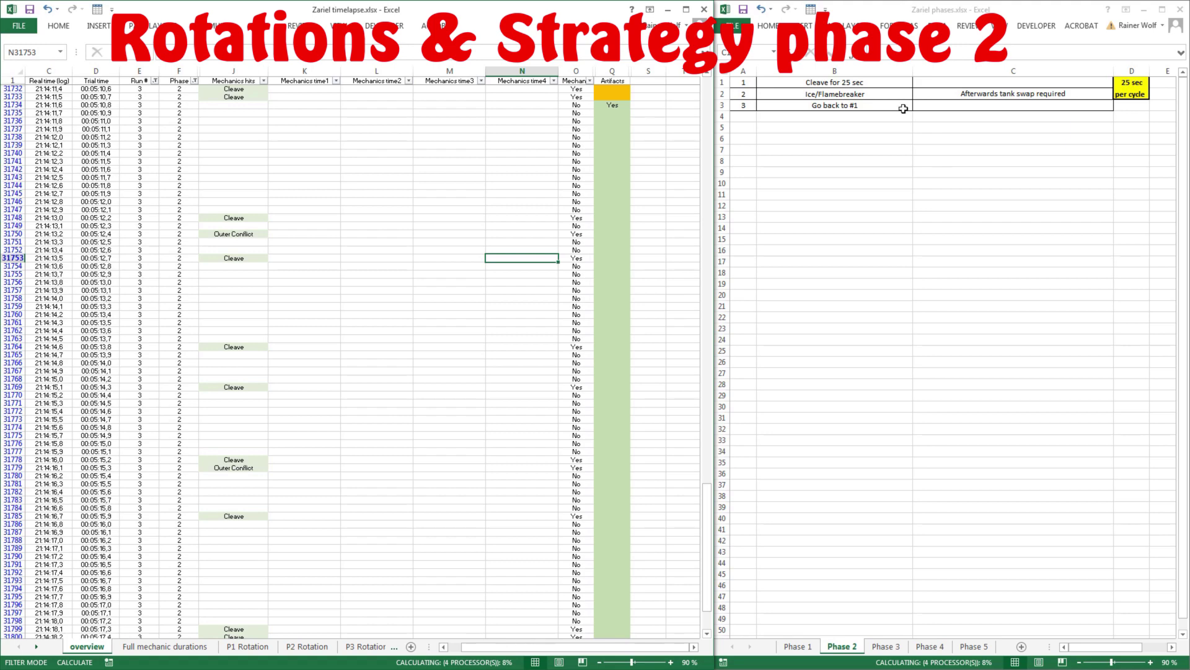
# Step: Point out the entries "Cleave for 25 sec" and "Ice/Flamebreaker" in the phase 2 list
pyautogui.click(876, 83)
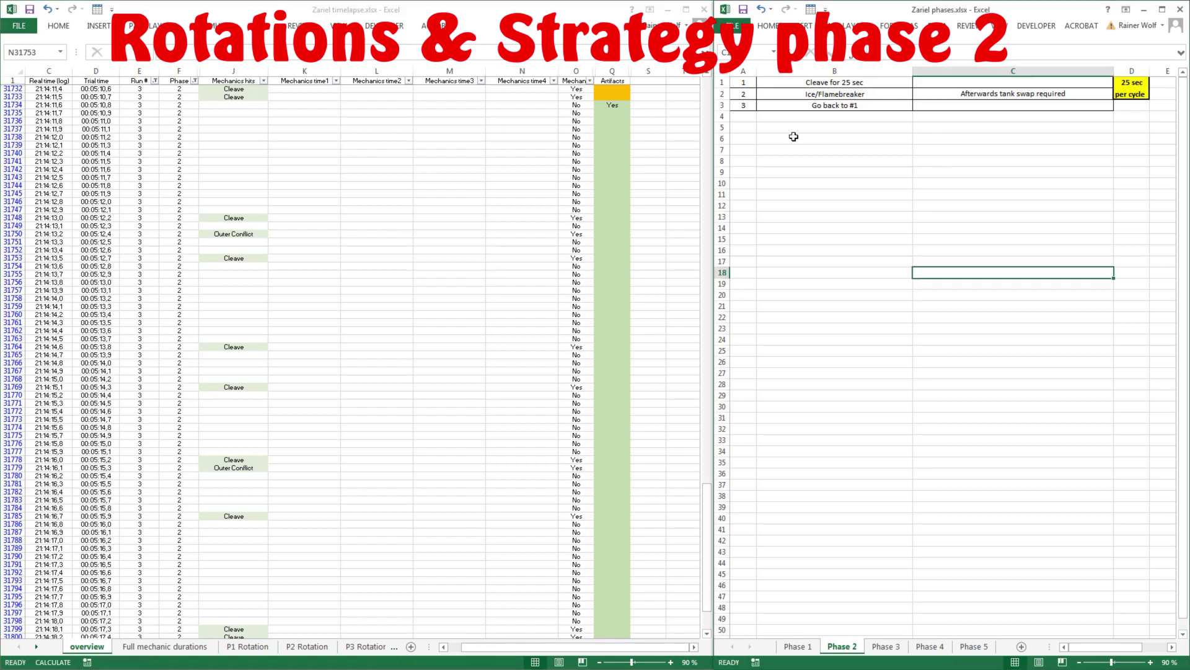
pyautogui.moveTo(871, 84); pyautogui.dragTo(876, 94)
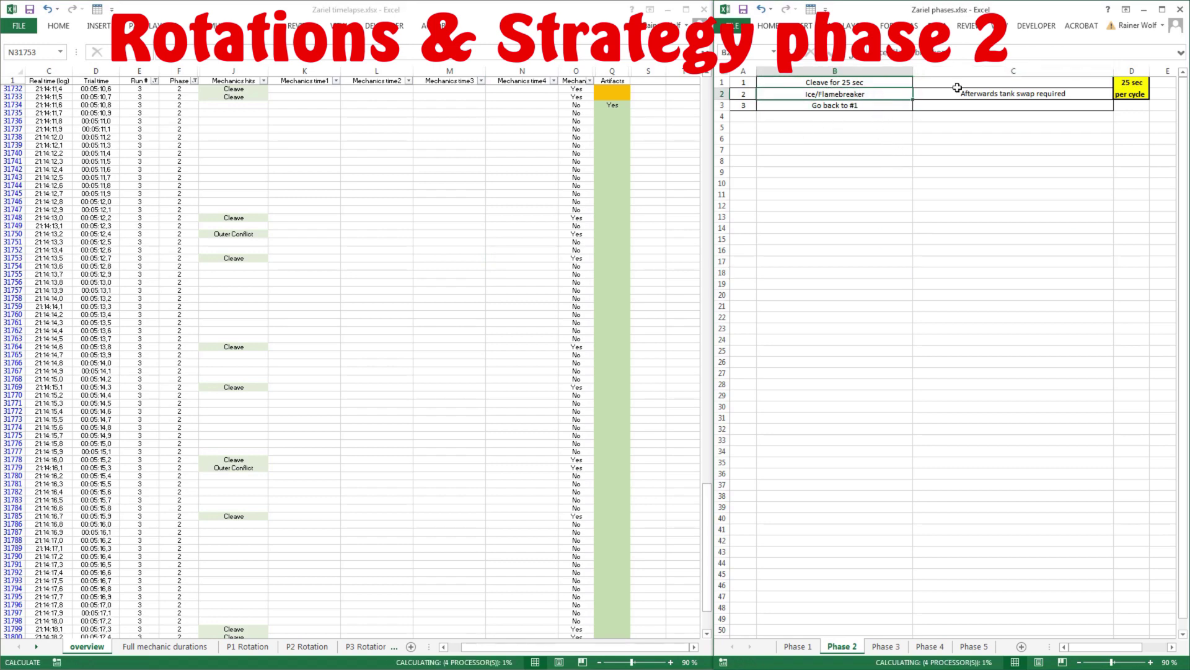
pyautogui.click(860, 80)
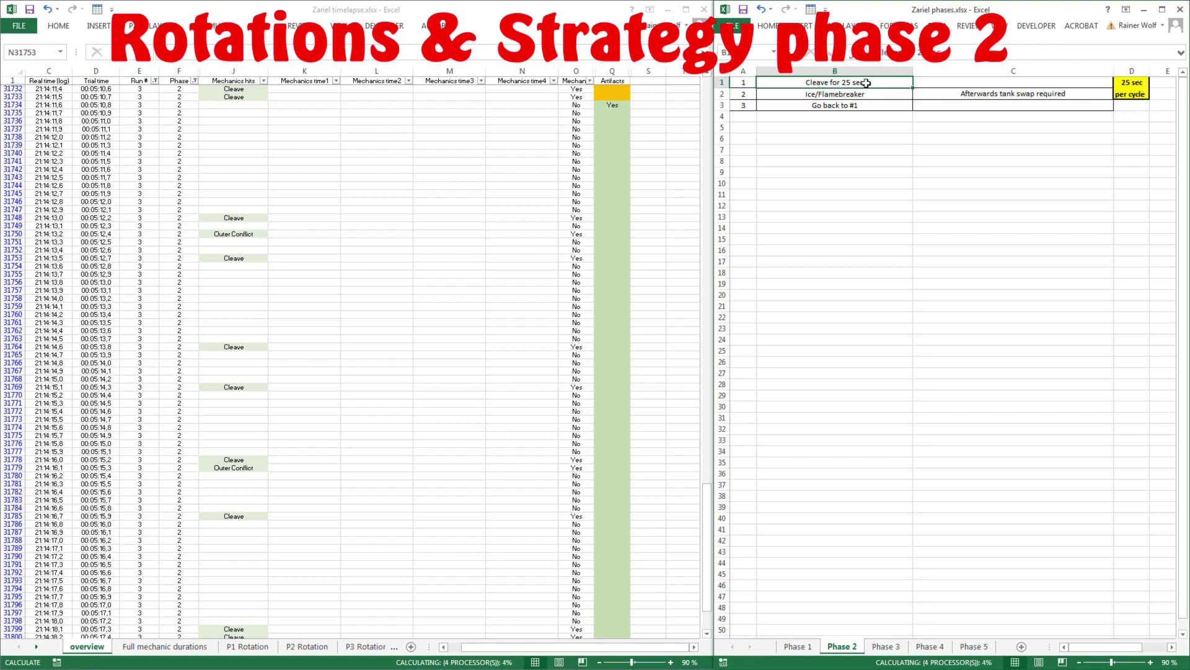
# Step: Select the phase cells F31732:F31873 from the first Cleave to just before Icebreaker to gauge the duration, and return to the start of phase 2
pyautogui.click(229, 114)
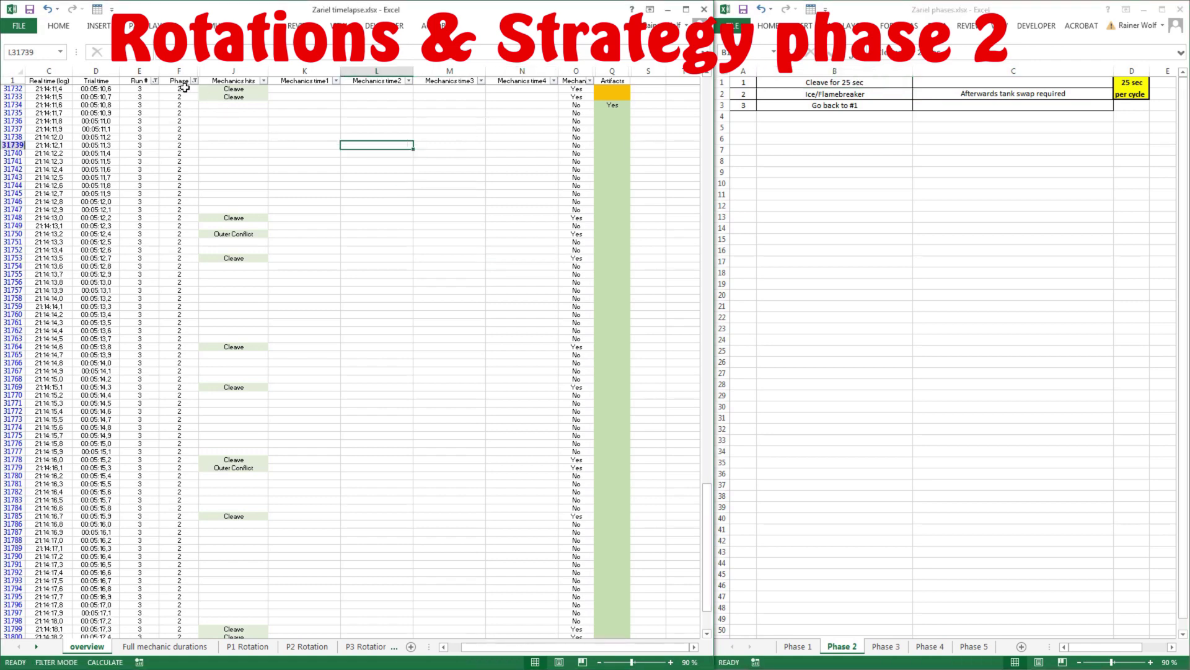
pyautogui.moveTo(179, 89); pyautogui.dragTo(184, 494)
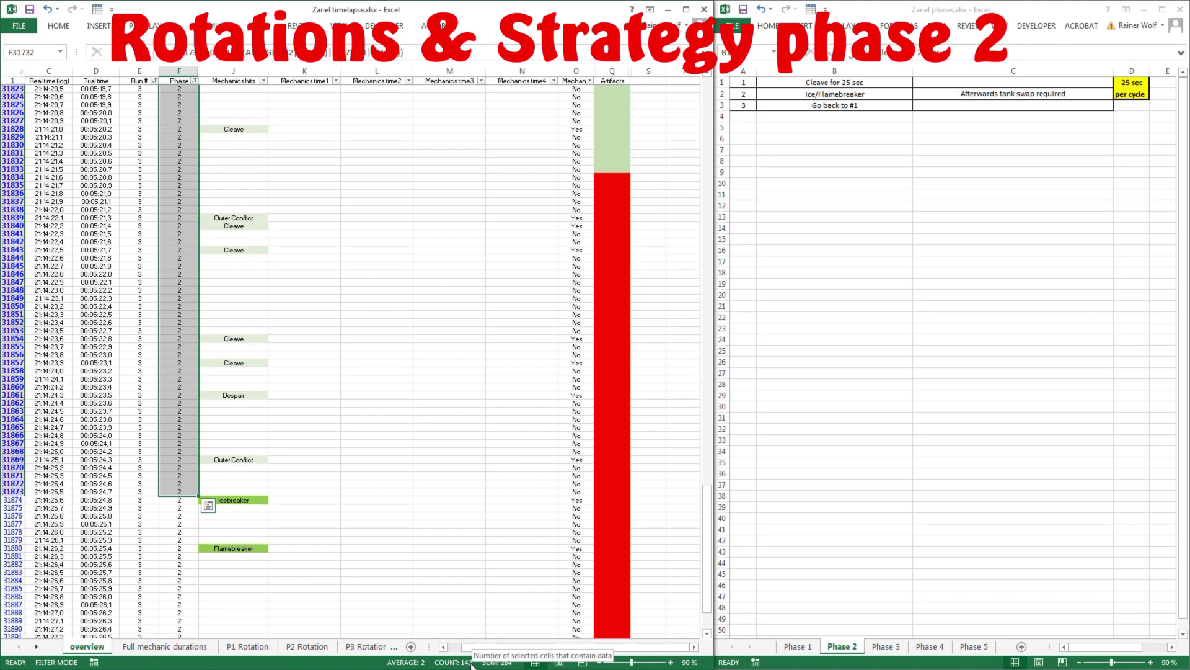
pyautogui.click(263, 251)
pyautogui.scroll(3, 264, 254)
pyautogui.scroll(20, 263, 254)
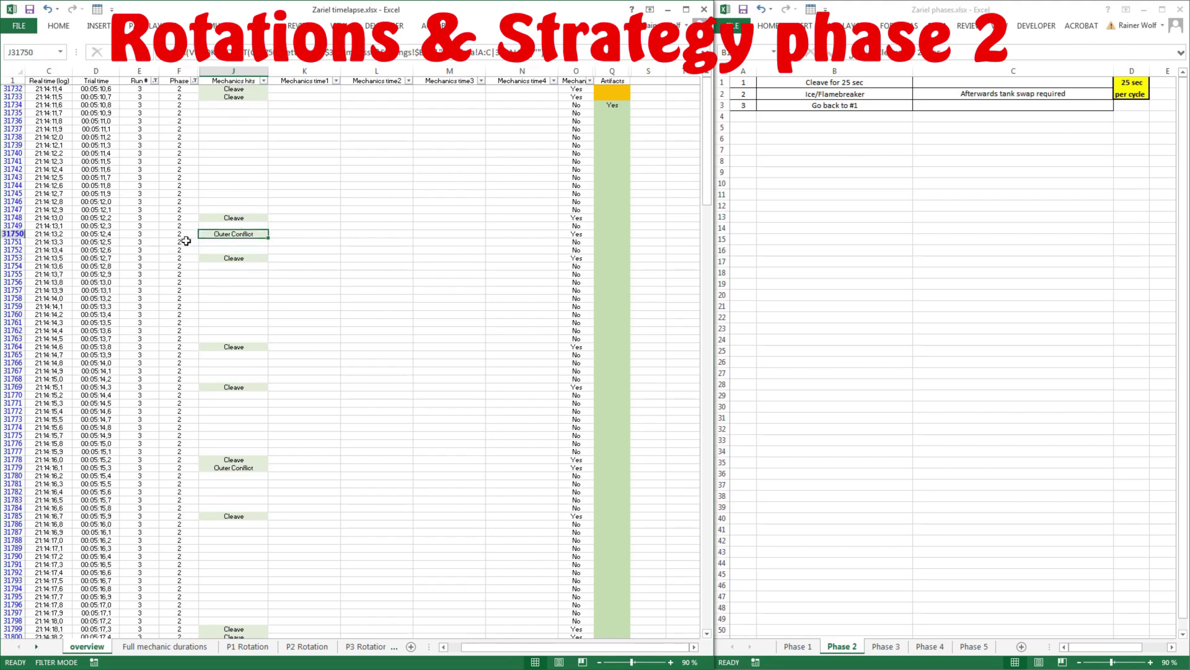
# Step: Select the phase cells F31751:F31780 and F31780:F31809 to gauge the intervals between successive Outer Conflict hits
pyautogui.moveTo(179, 242); pyautogui.dragTo(171, 476)
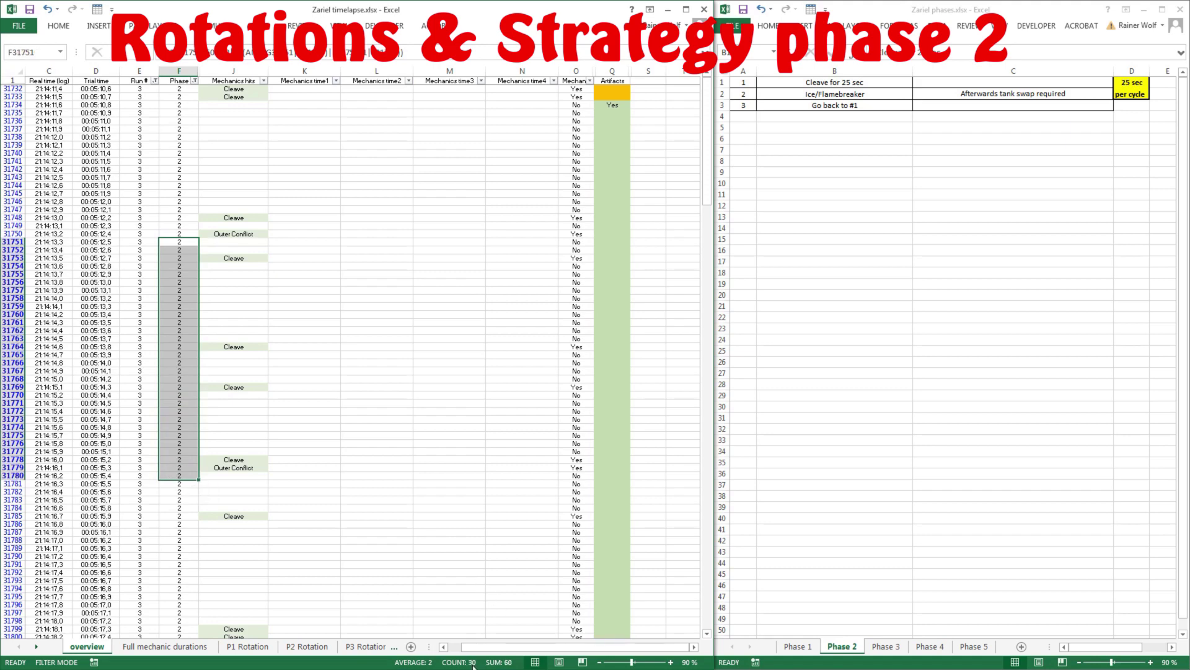
pyautogui.click(315, 414)
pyautogui.scroll(-3, 306, 395)
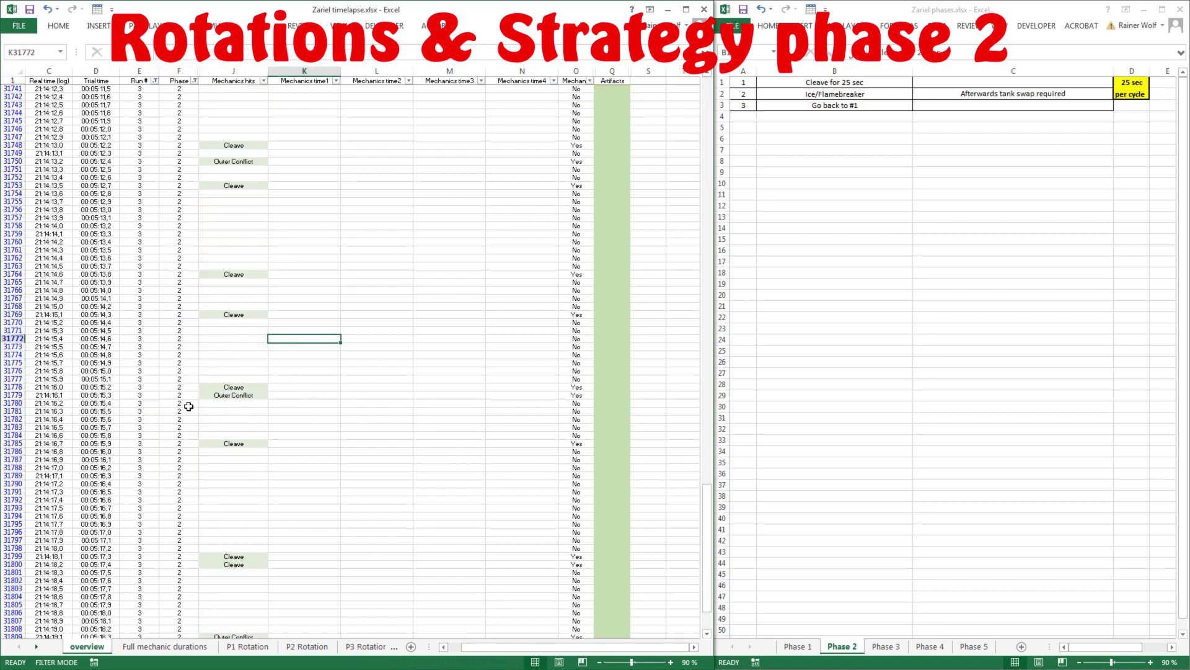
pyautogui.moveTo(189, 406); pyautogui.dragTo(192, 635)
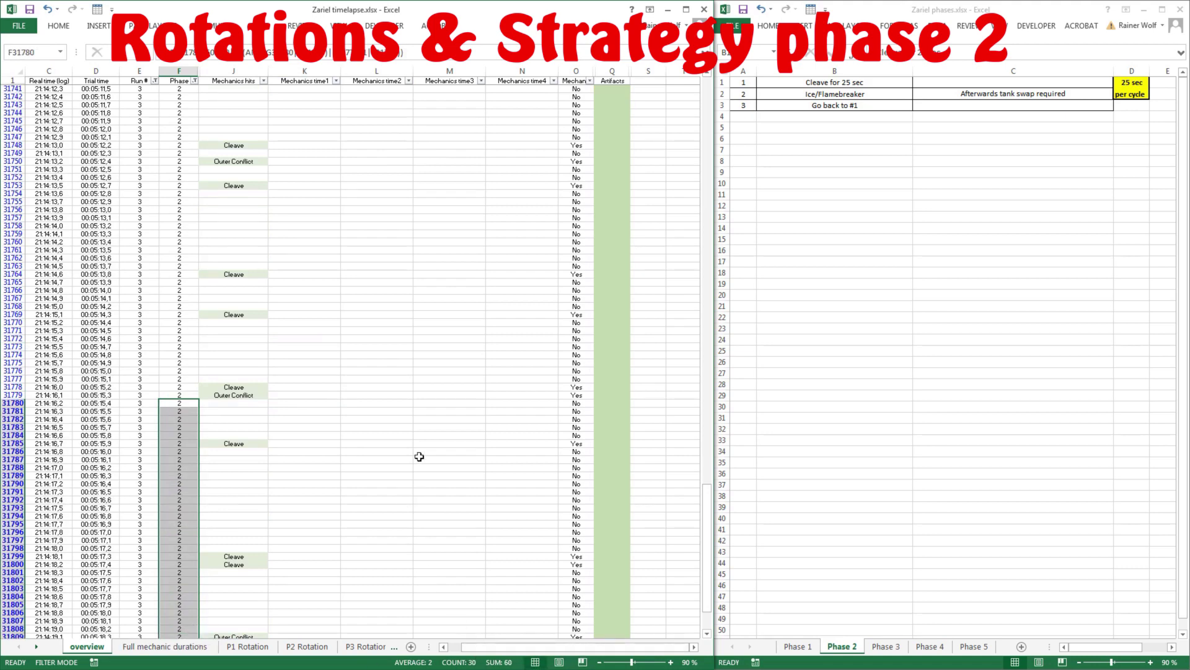
pyautogui.click(261, 420)
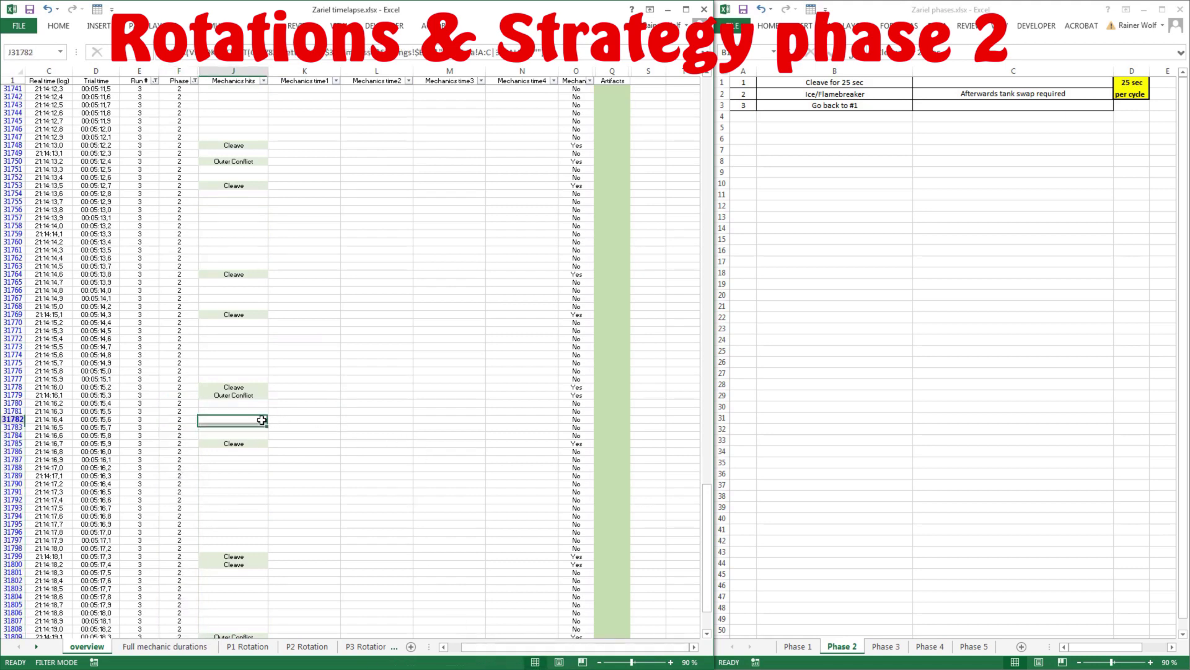
# Step: Review the phase 2 timeline down through the Icebreaker and Flamebreaker hits
pyautogui.scroll(-7, 261, 420)
pyautogui.scroll(-20, 261, 419)
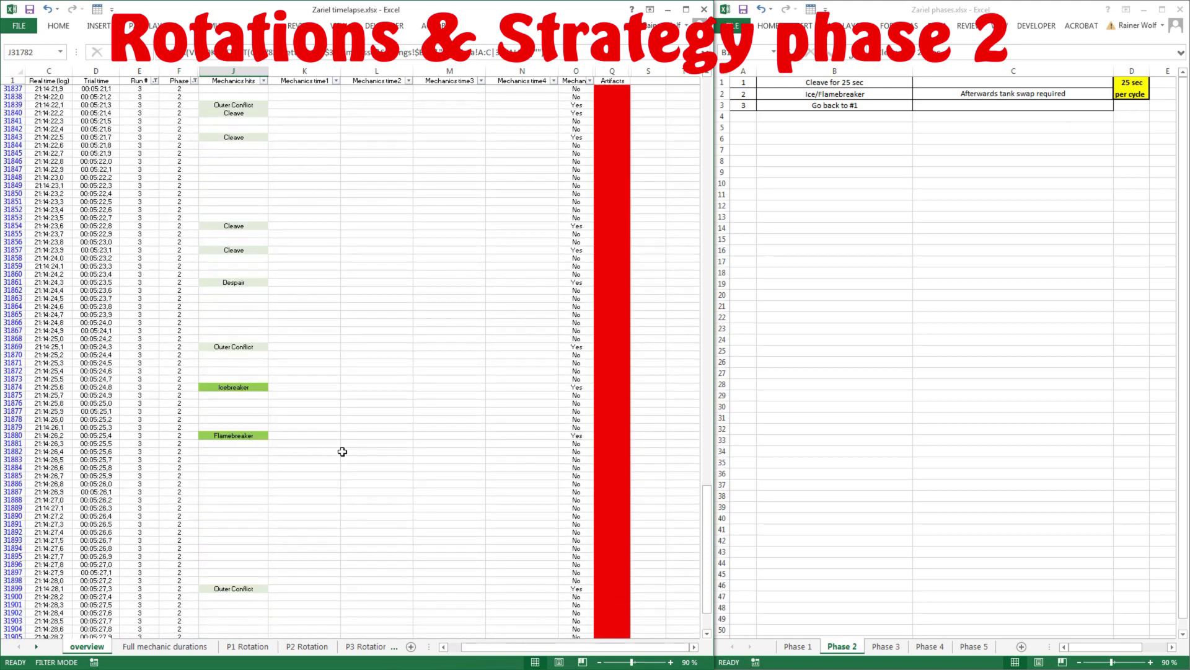
pyautogui.scroll(-3, 329, 452)
pyautogui.scroll(5, 328, 450)
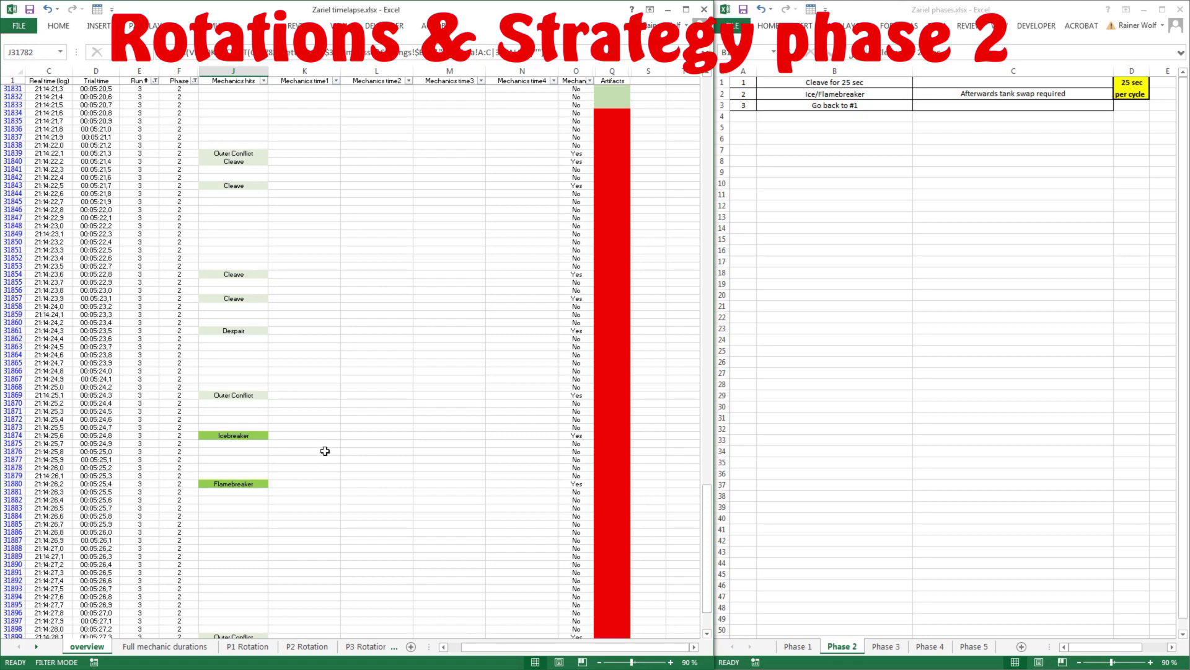
# Step: Return to the start of the phase 2 timeline and point out the tank swap note beside Ice/Flamebreaker in the phase list
pyautogui.click(352, 220)
pyautogui.scroll(20, 354, 224)
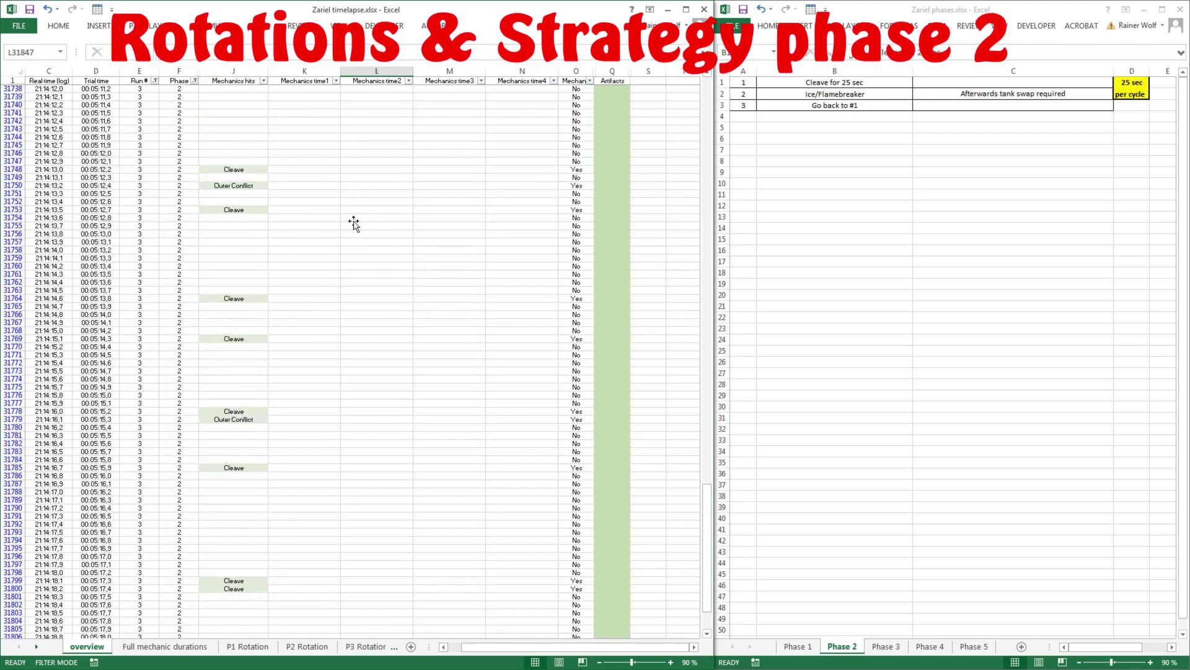
pyautogui.scroll(2, 354, 223)
pyautogui.click(1001, 106)
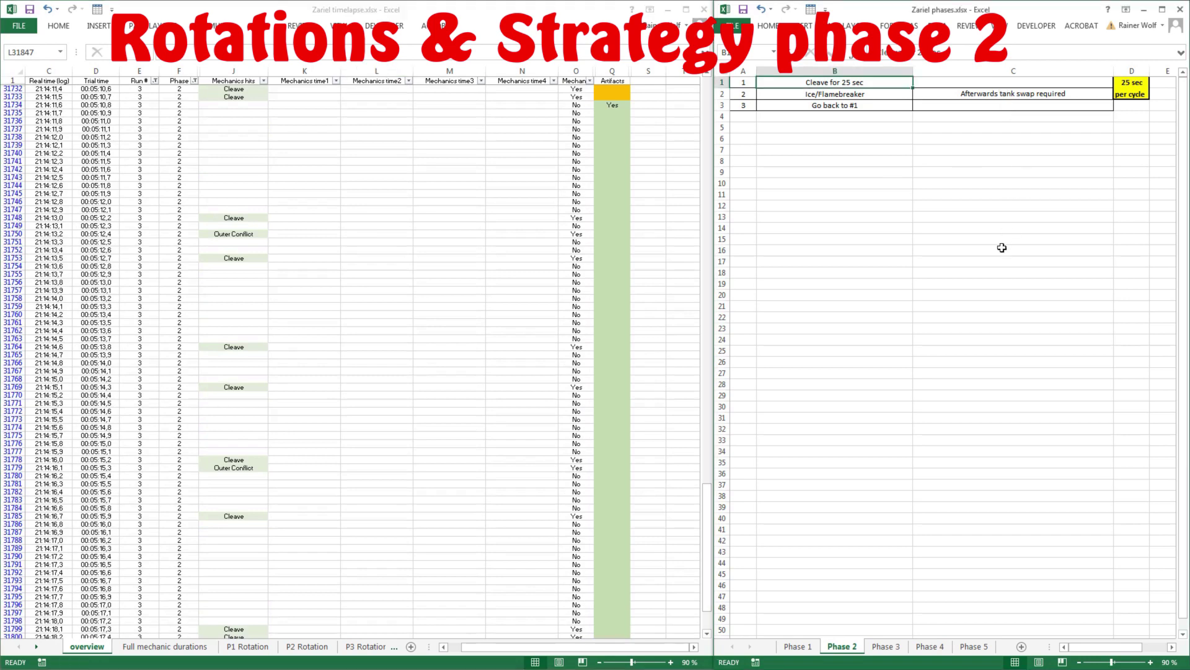
pyautogui.click(1014, 94)
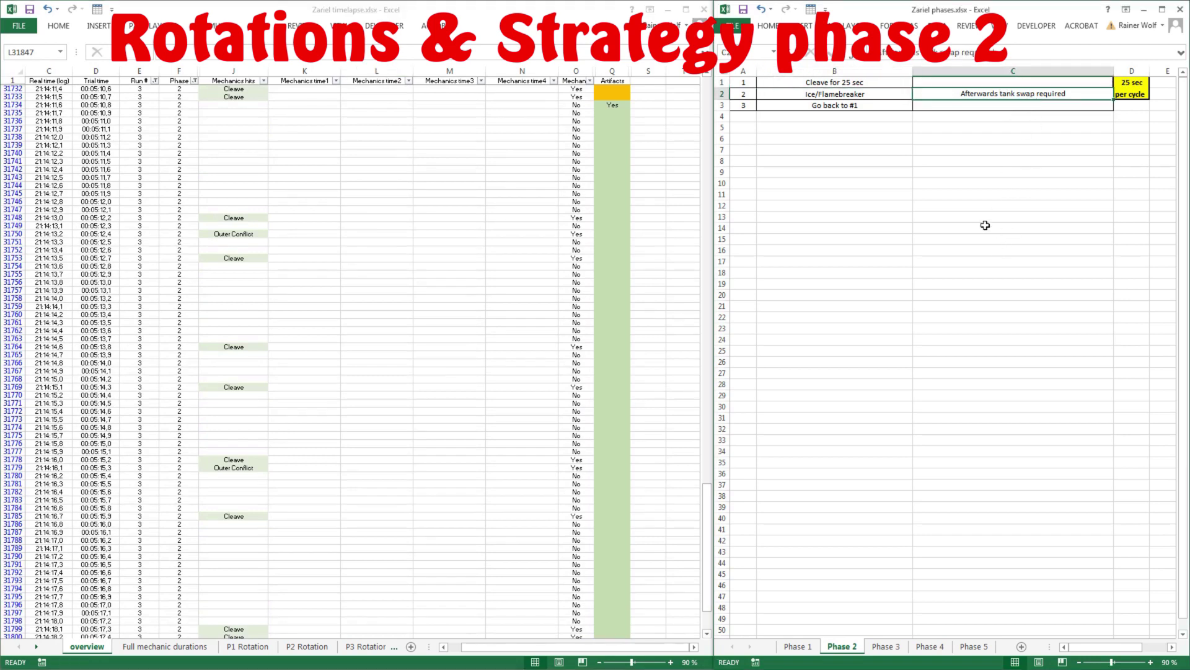
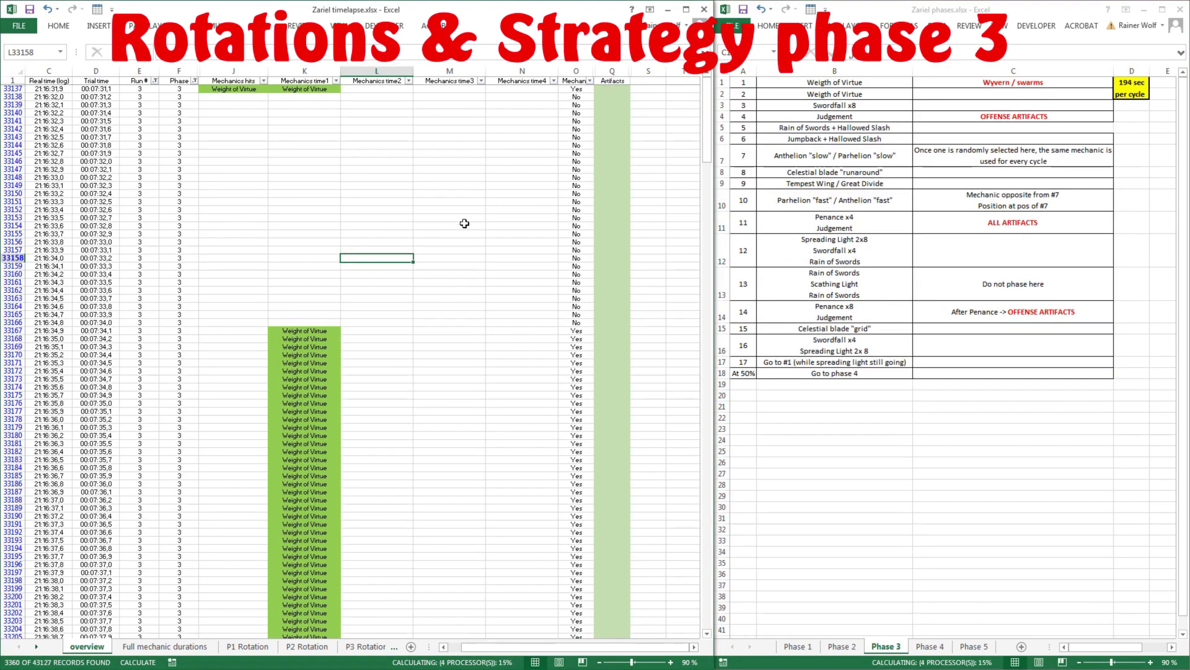
# Step: Select the two Weight of Virtue entries in the phase 3 list and their timeline cells K33137 and K33168, and review the rows down to Swordfall
pyautogui.click(375, 201)
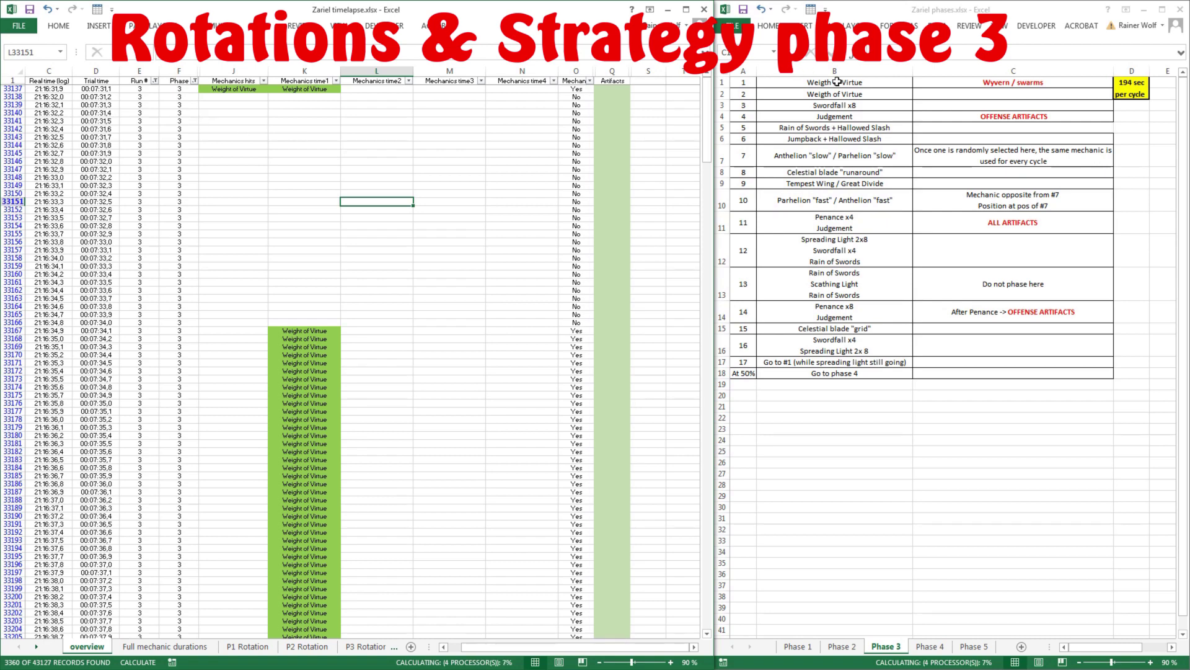
pyautogui.moveTo(837, 82); pyautogui.dragTo(856, 93)
pyautogui.click(330, 88)
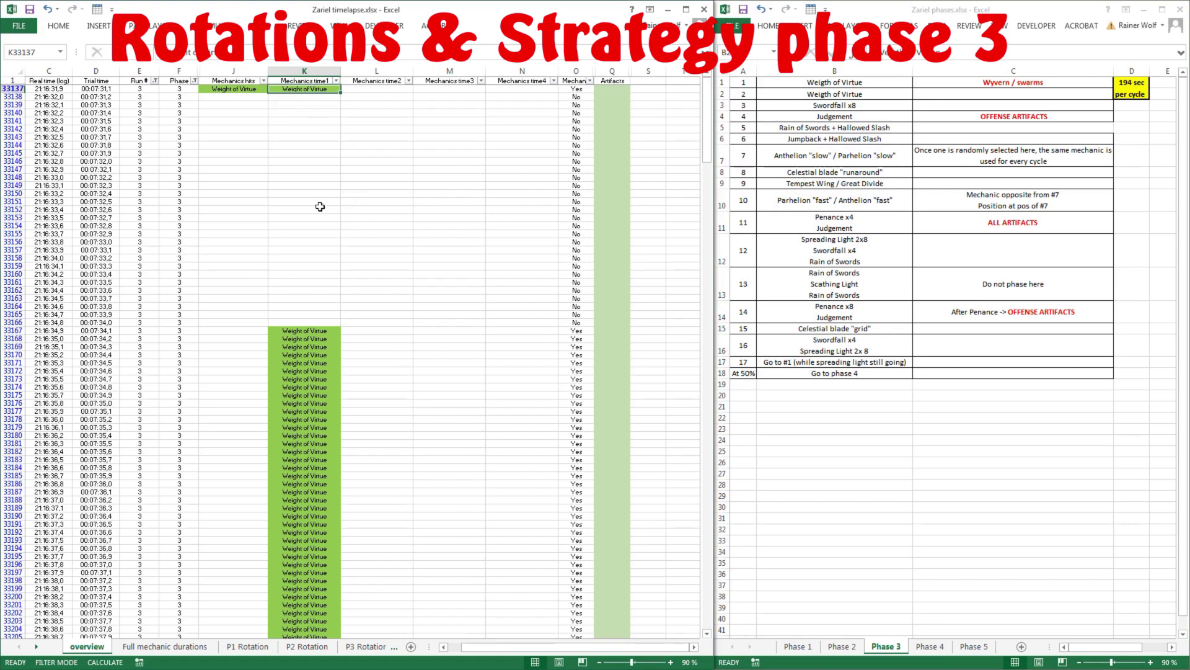
pyautogui.click(313, 339)
pyautogui.scroll(-7, 307, 350)
pyautogui.scroll(-13, 304, 358)
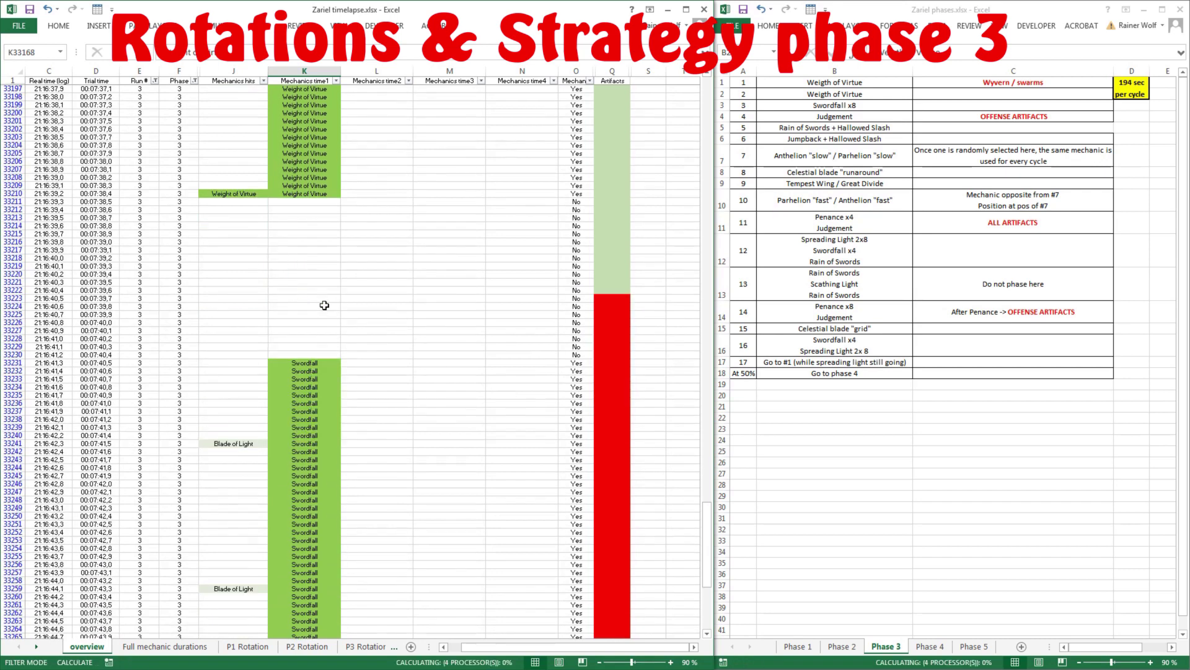
# Step: Select the phase cells F33138:F33210 to gauge the time between the two Weight of Virtue hits, and return to the start of phase 3
pyautogui.scroll(20, 325, 305)
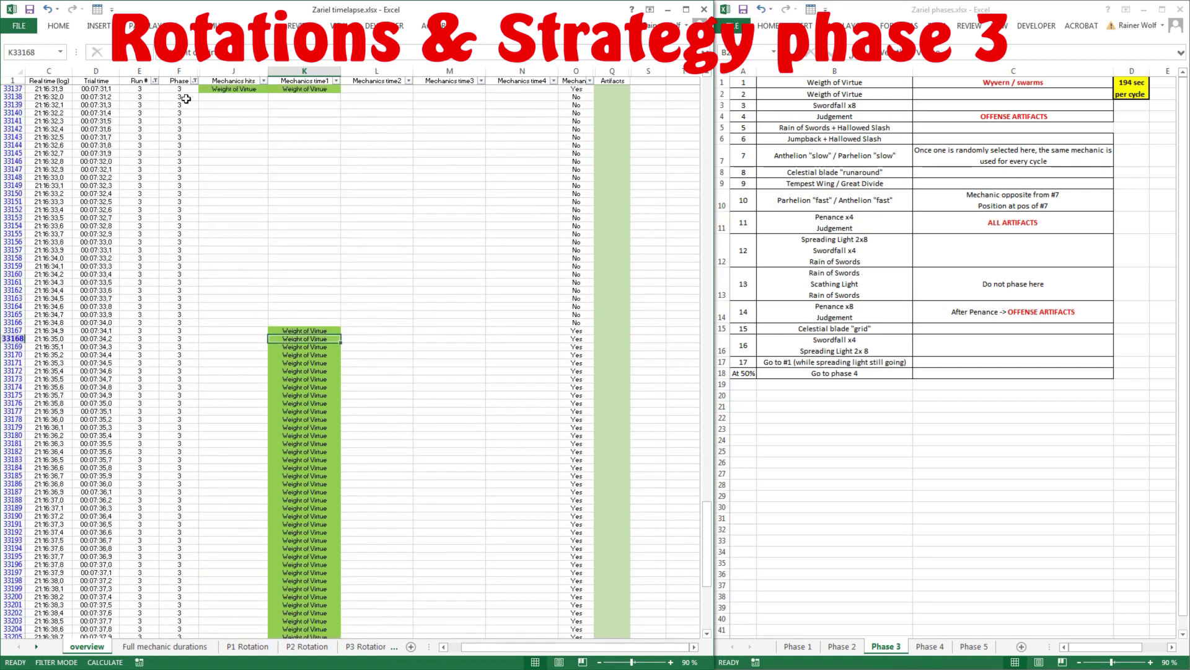
pyautogui.moveTo(186, 98); pyautogui.dragTo(184, 605)
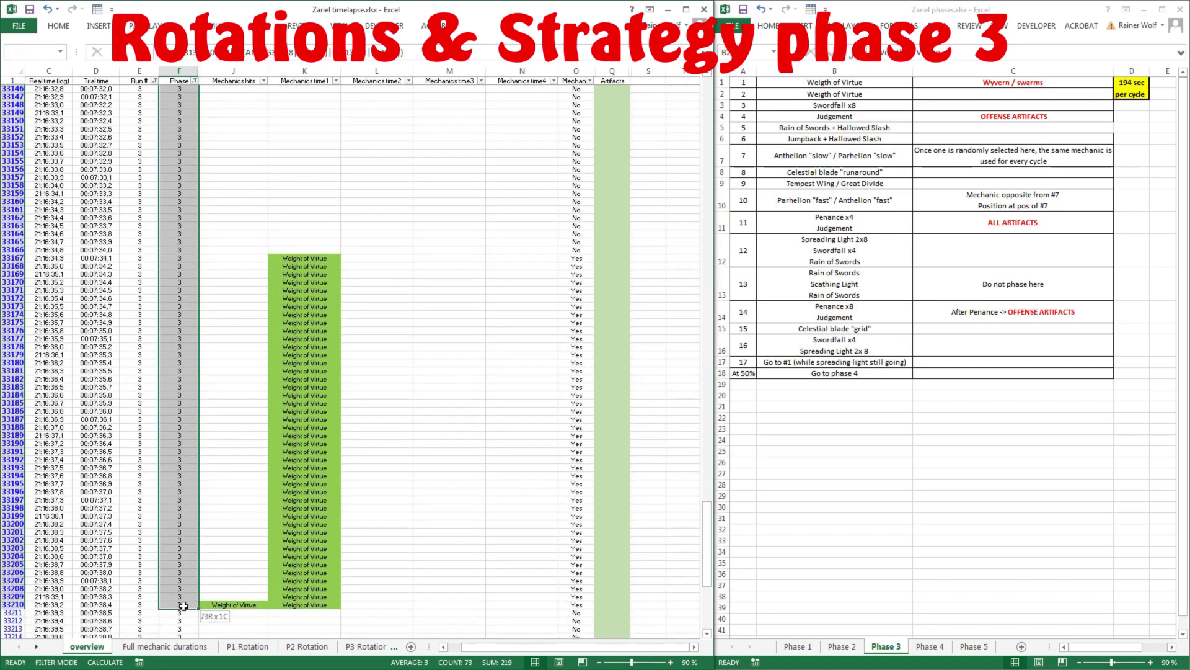
pyautogui.click(349, 476)
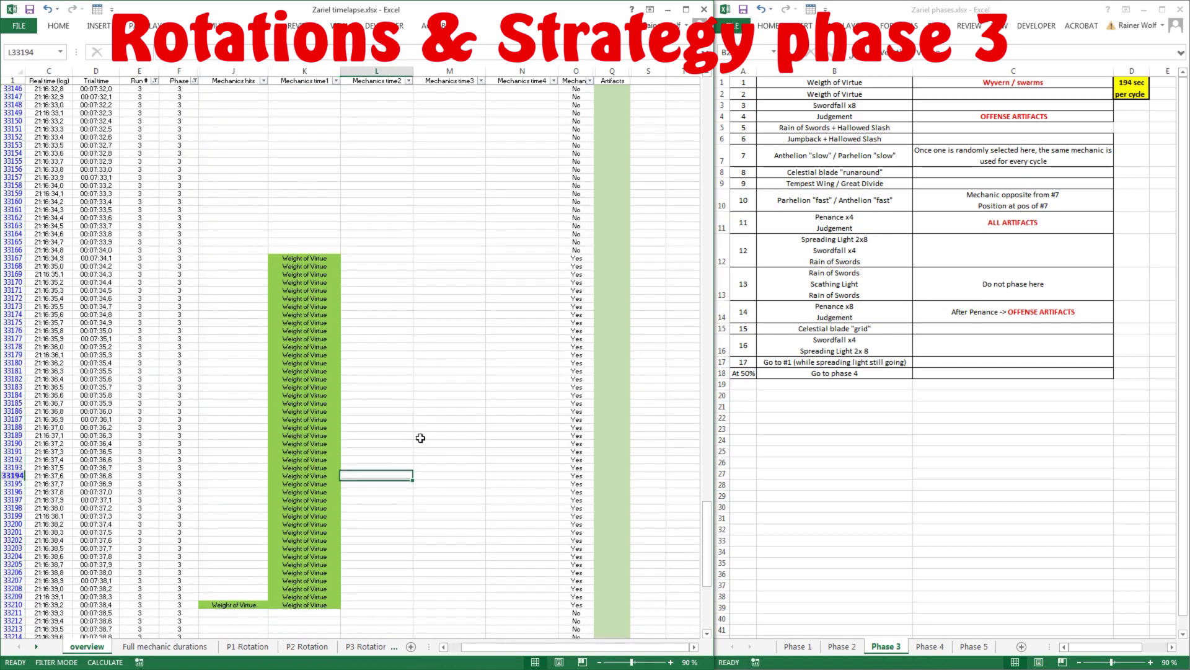
pyautogui.scroll(-6, 419, 438)
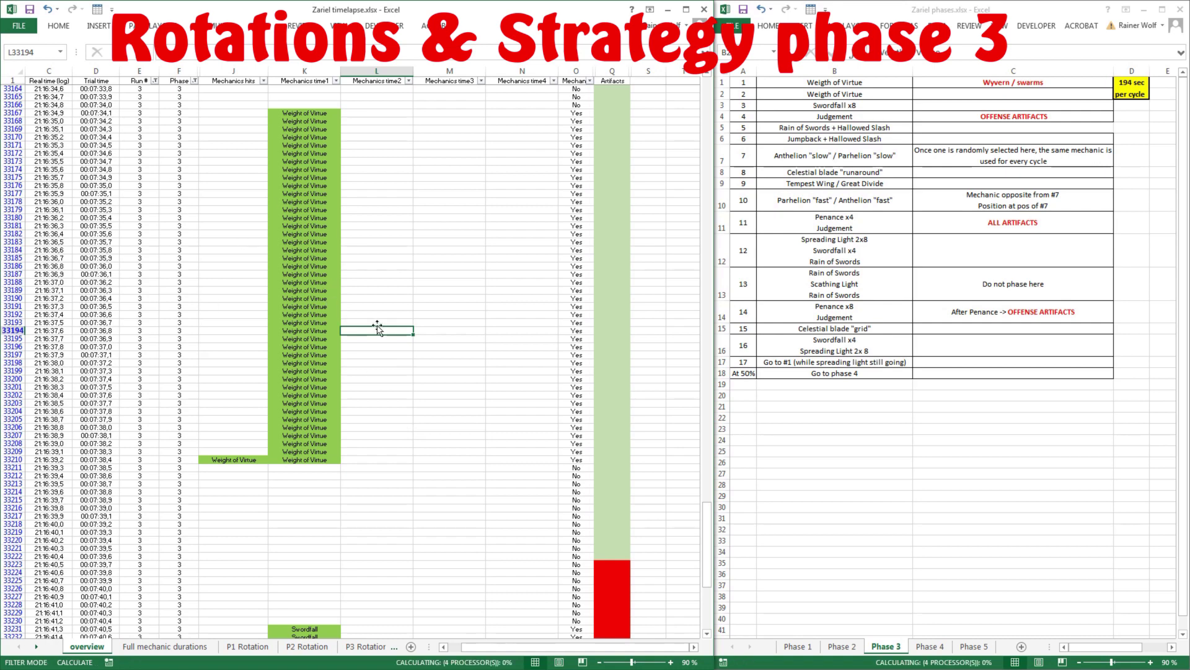
pyautogui.scroll(9, 377, 324)
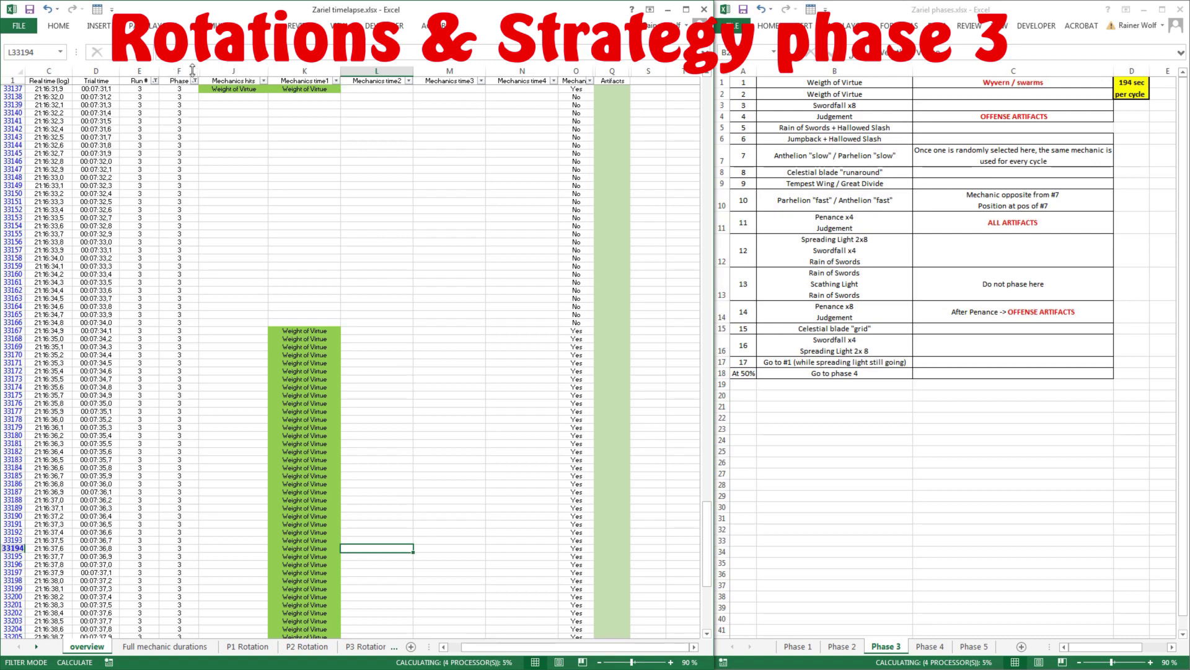
# Step: Examine the end of the Weight of Virtue block in the overview timeline against the Artifacts column
pyautogui.click(607, 129)
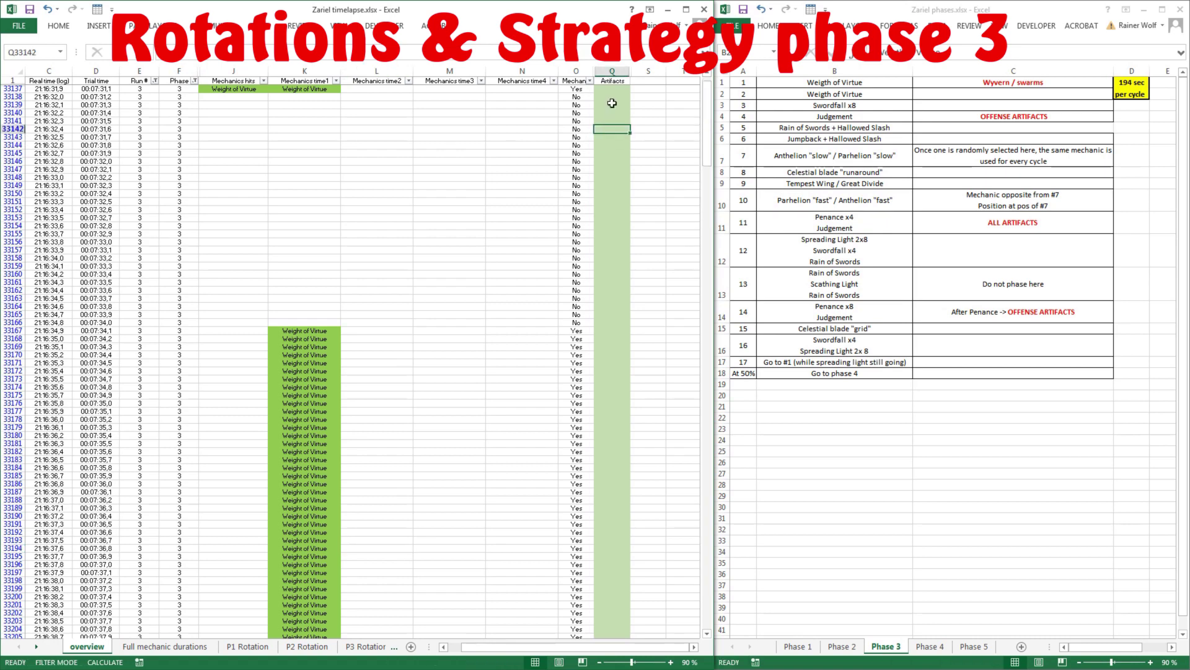
pyautogui.scroll(-4, 628, 254)
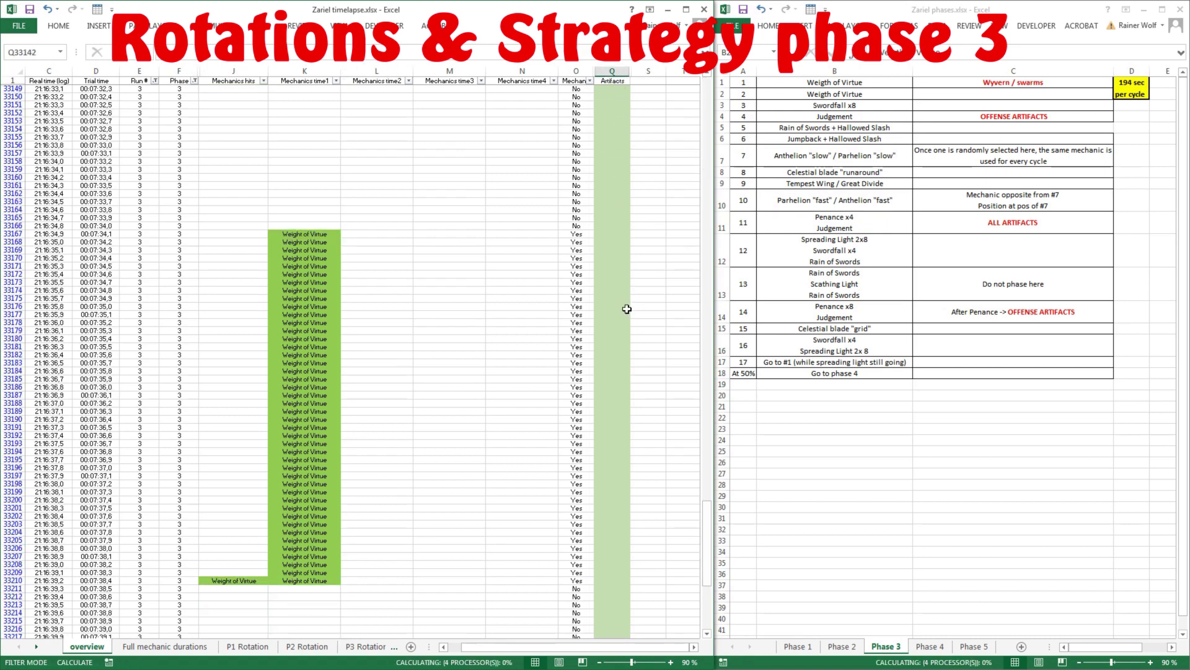
pyautogui.scroll(-12, 626, 310)
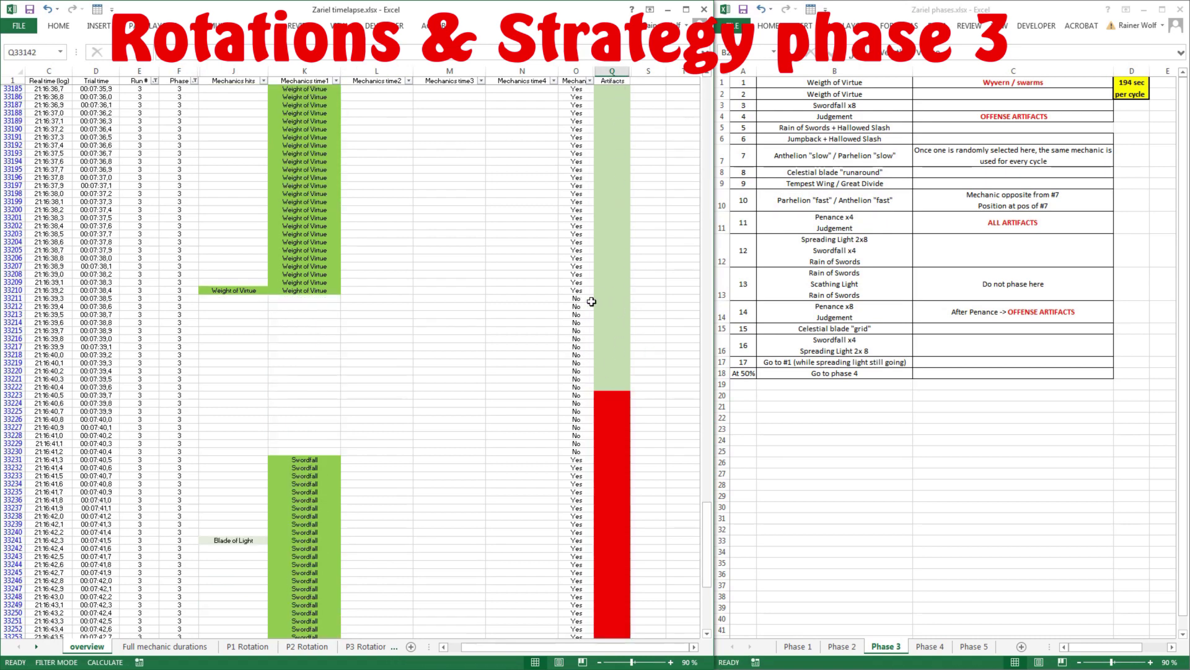
pyautogui.click(241, 289)
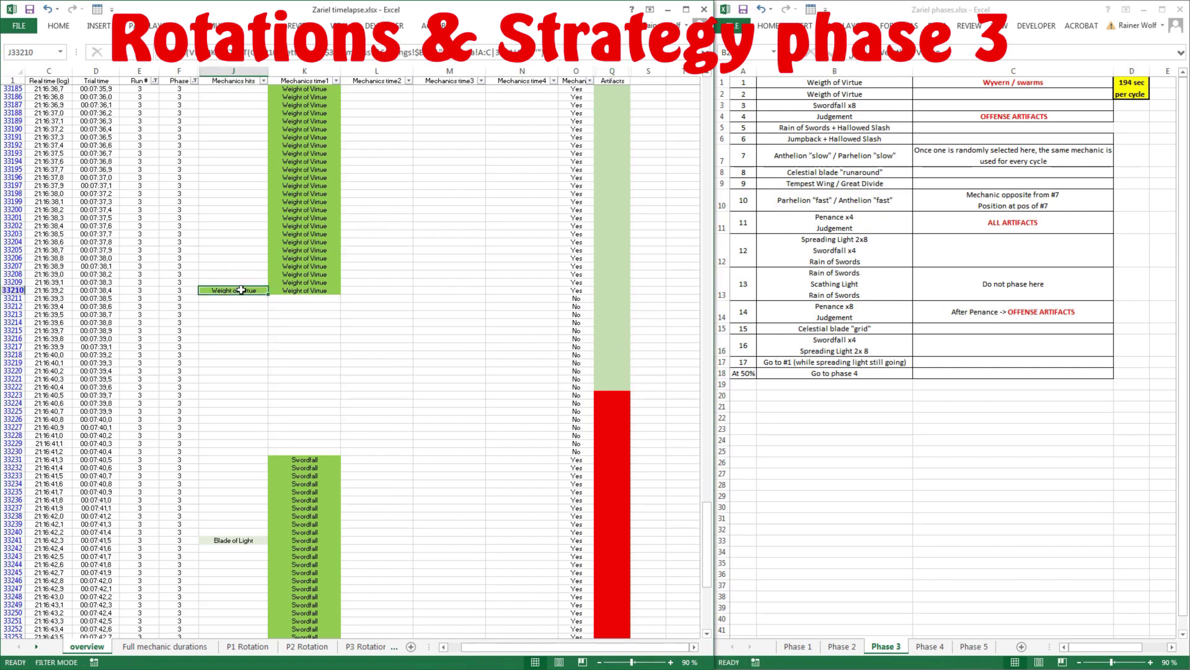
pyautogui.click(394, 306)
pyautogui.scroll(-6, 328, 299)
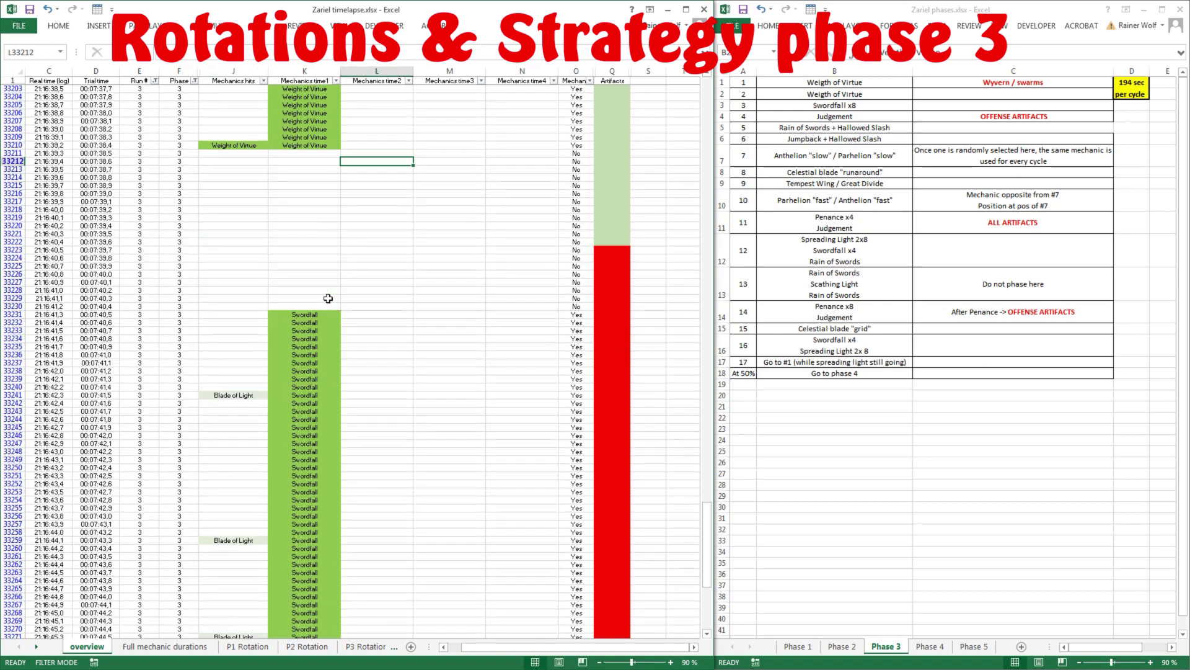
# Step: Highlight the Swordfall entries K33231:K33272 in the Mechanics time1 column and follow the block to its end
pyautogui.moveTo(309, 314); pyautogui.dragTo(313, 622)
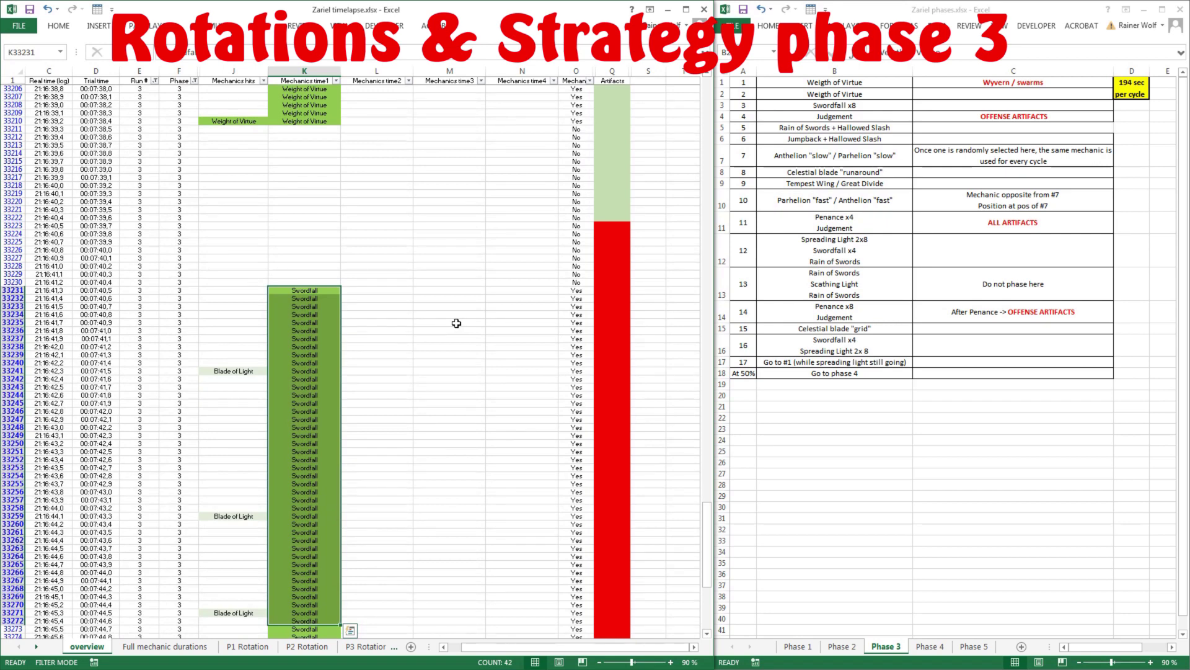
pyautogui.scroll(-13, 440, 267)
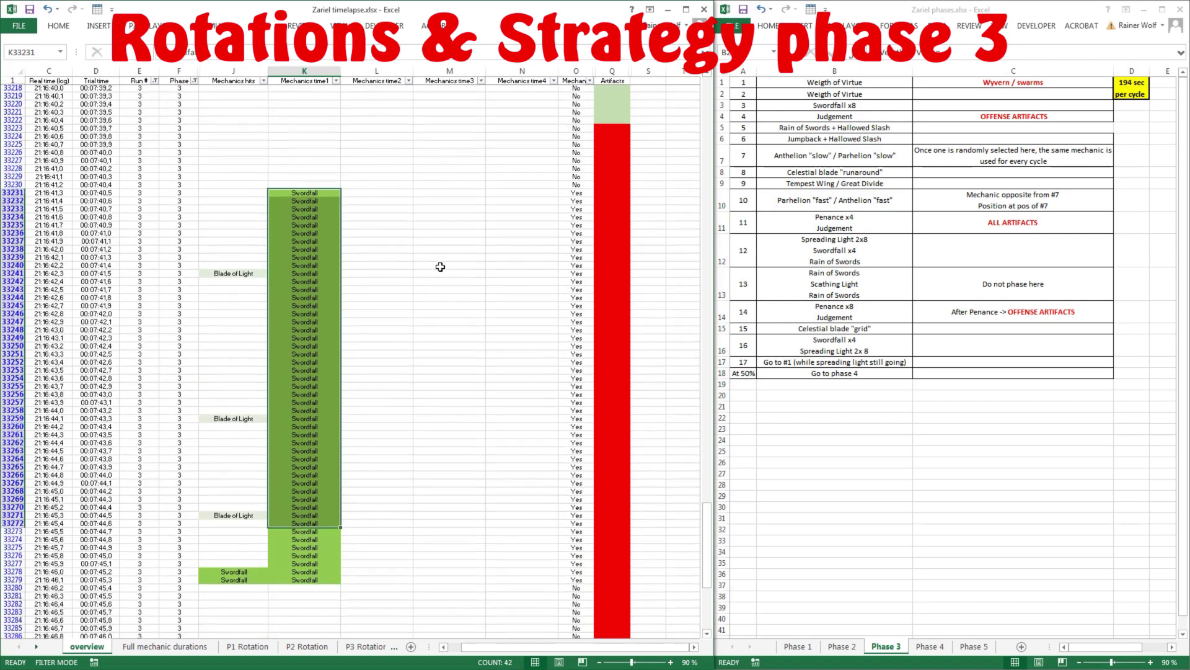
pyautogui.scroll(-14, 440, 266)
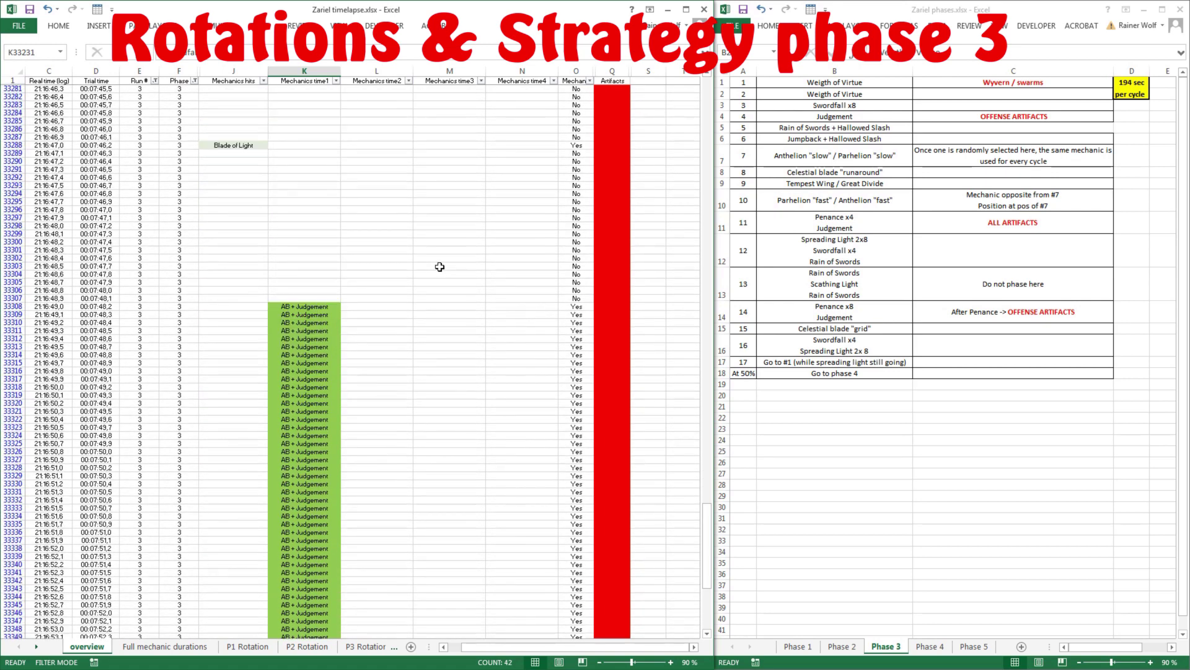
# Step: Highlight AB + Judgement entries K33308:K33328, and select the OFFENSE ARTIFACTS note beside Judgement in the phase 3 table
pyautogui.moveTo(304, 259); pyautogui.dragTo(304, 419)
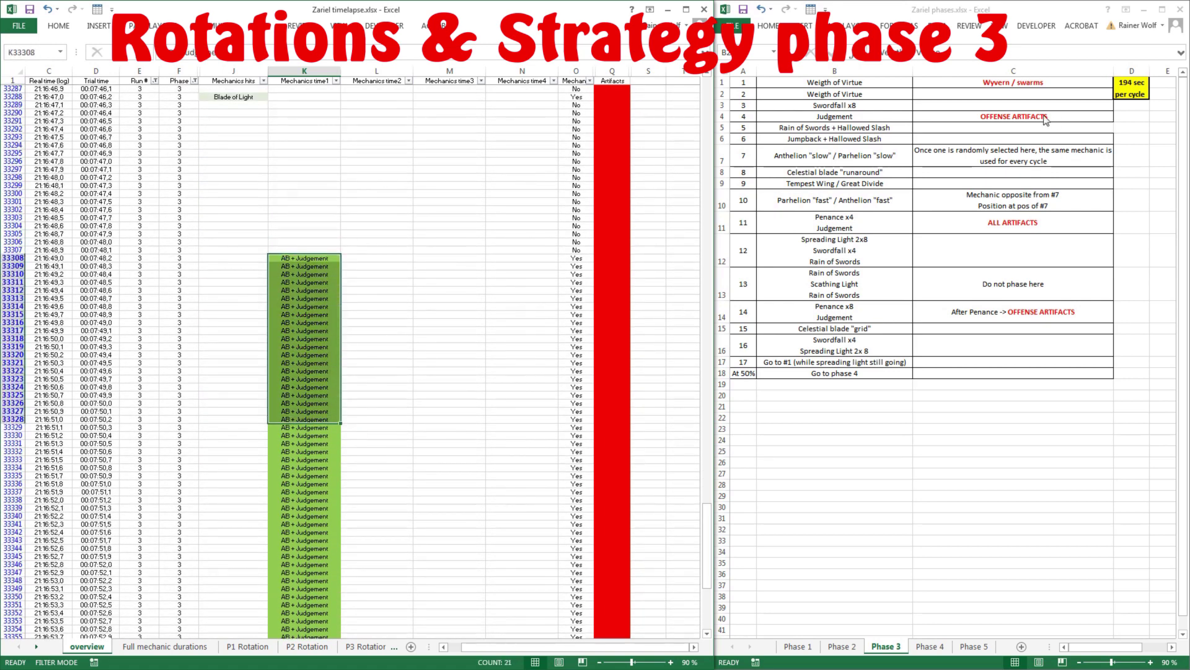
pyautogui.click(449, 403)
pyautogui.scroll(-10, 451, 398)
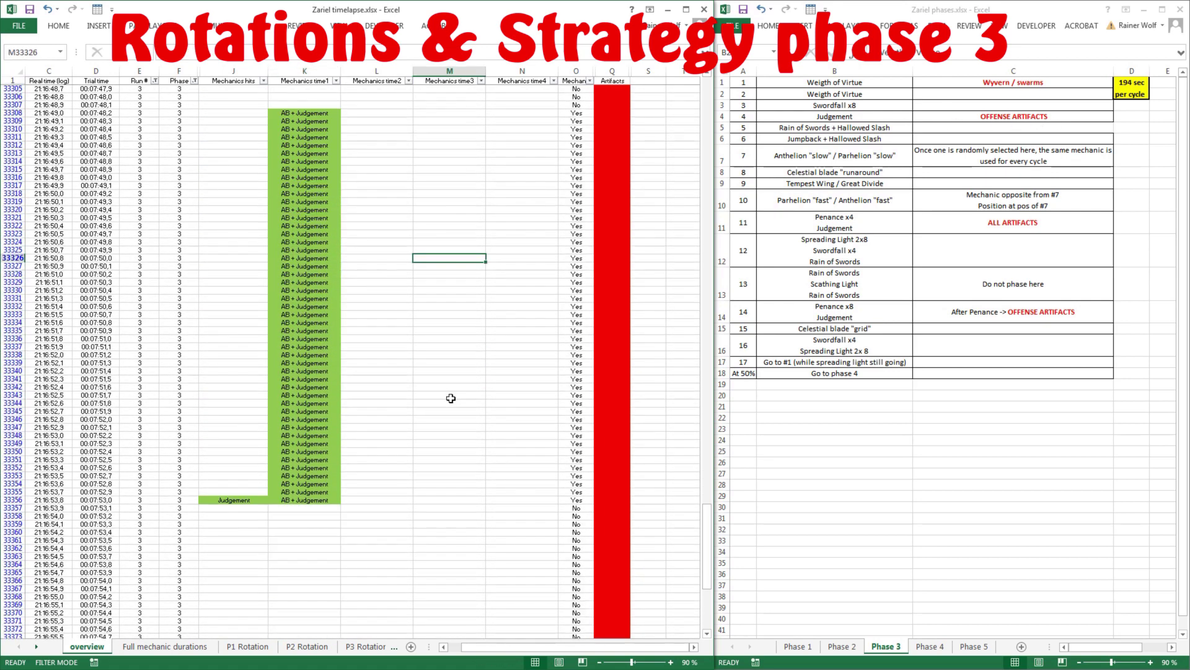
pyautogui.scroll(8, 448, 396)
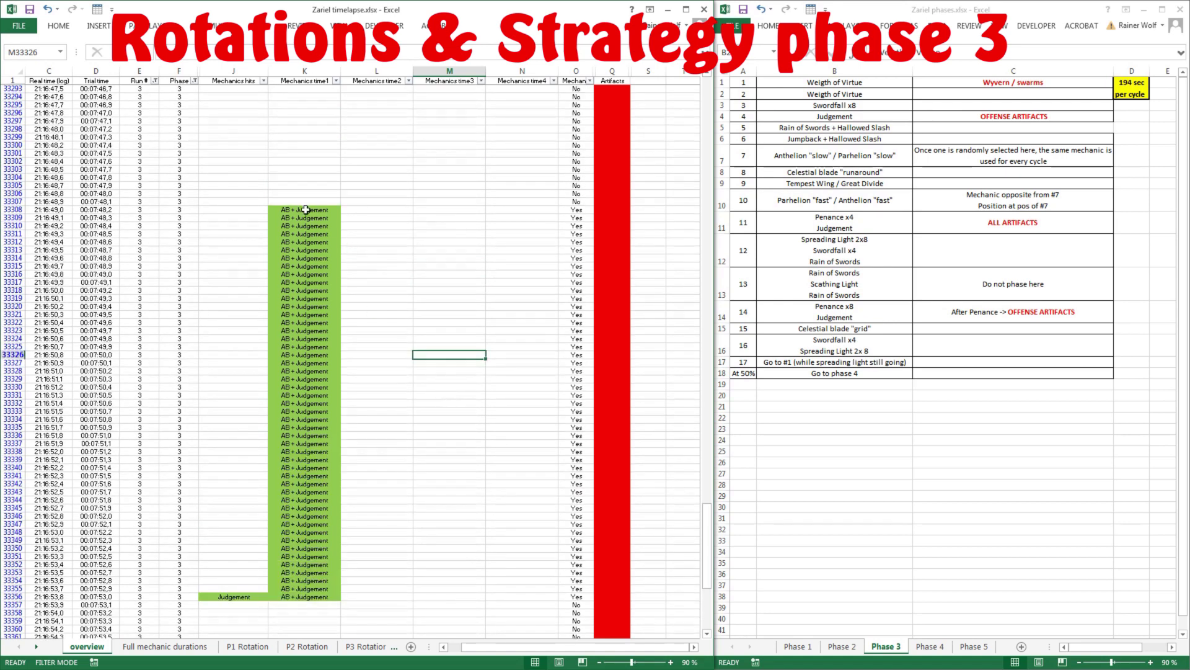
pyautogui.click(1029, 118)
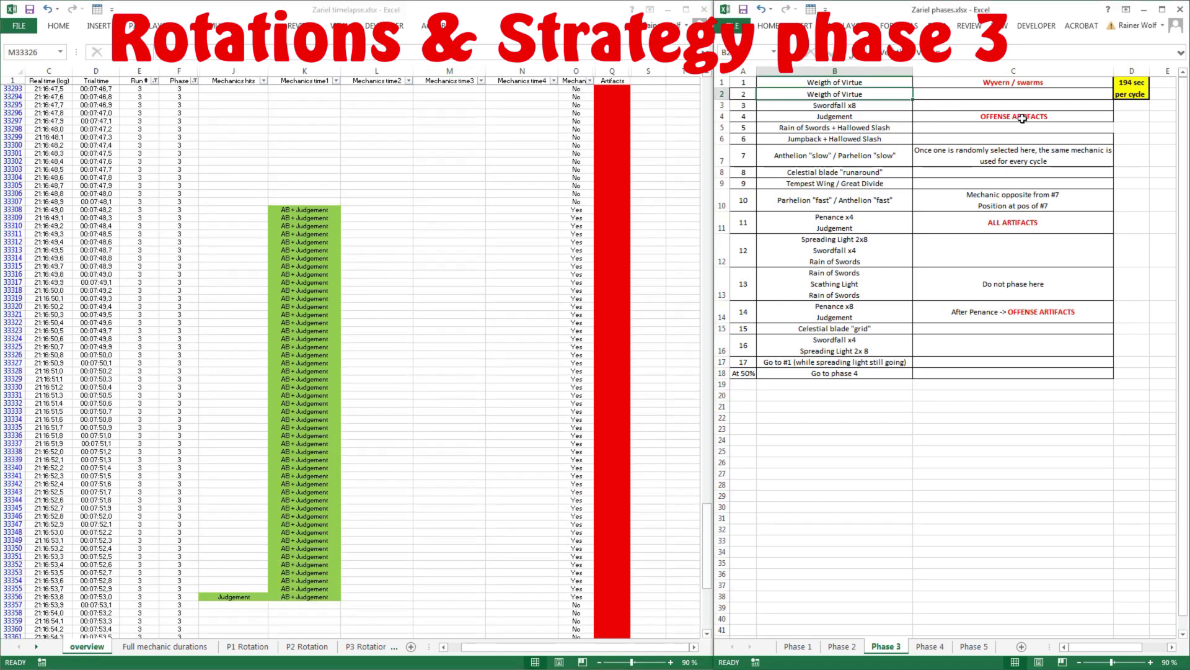
pyautogui.click(1032, 117)
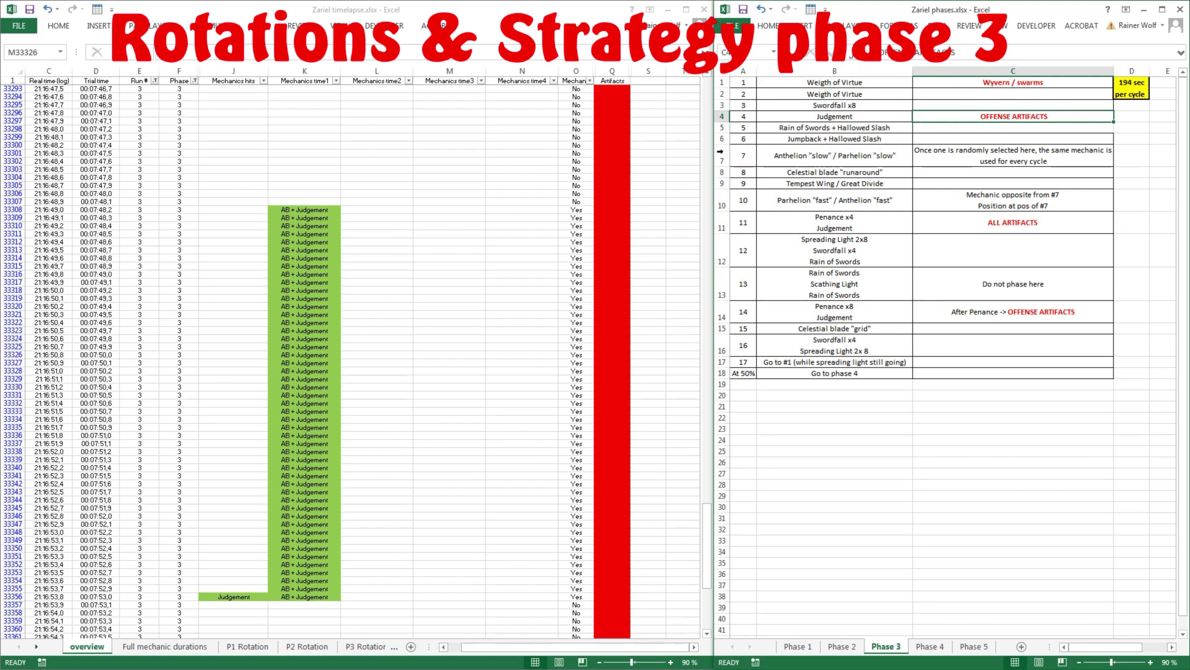
# Step: Highlight the gap between Swordfall and Judgement across to the Artifacts column, and trace the red artifact window down the timeline
pyautogui.click(450, 355)
pyautogui.scroll(8, 271, 217)
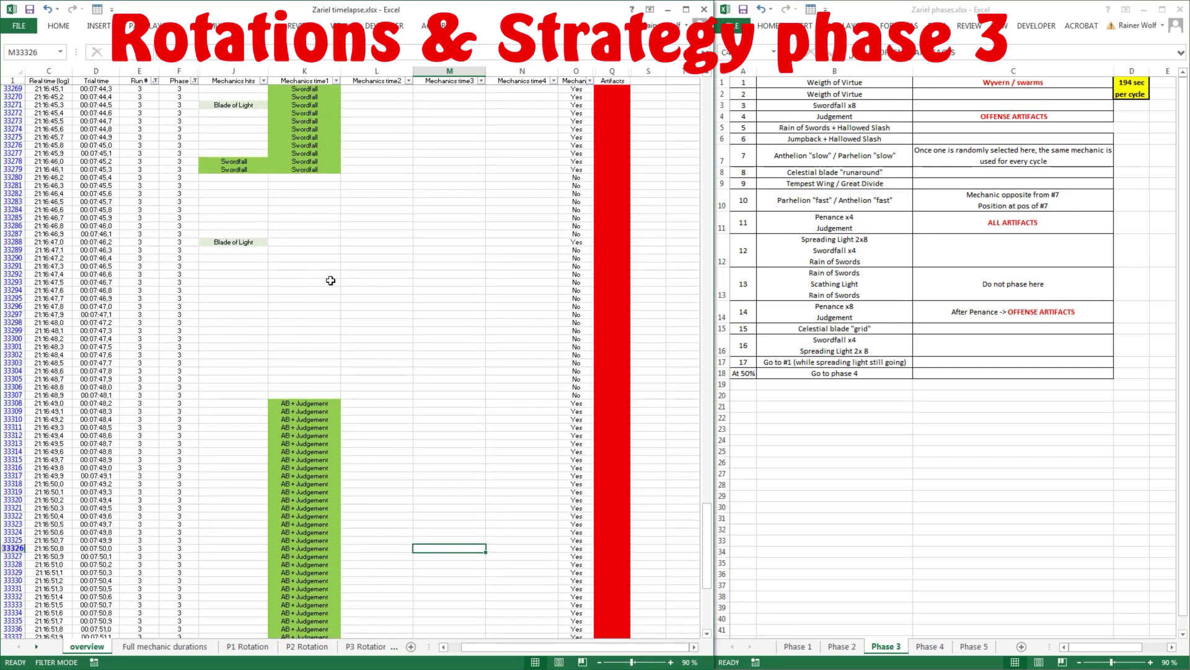
pyautogui.moveTo(310, 273); pyautogui.dragTo(616, 280)
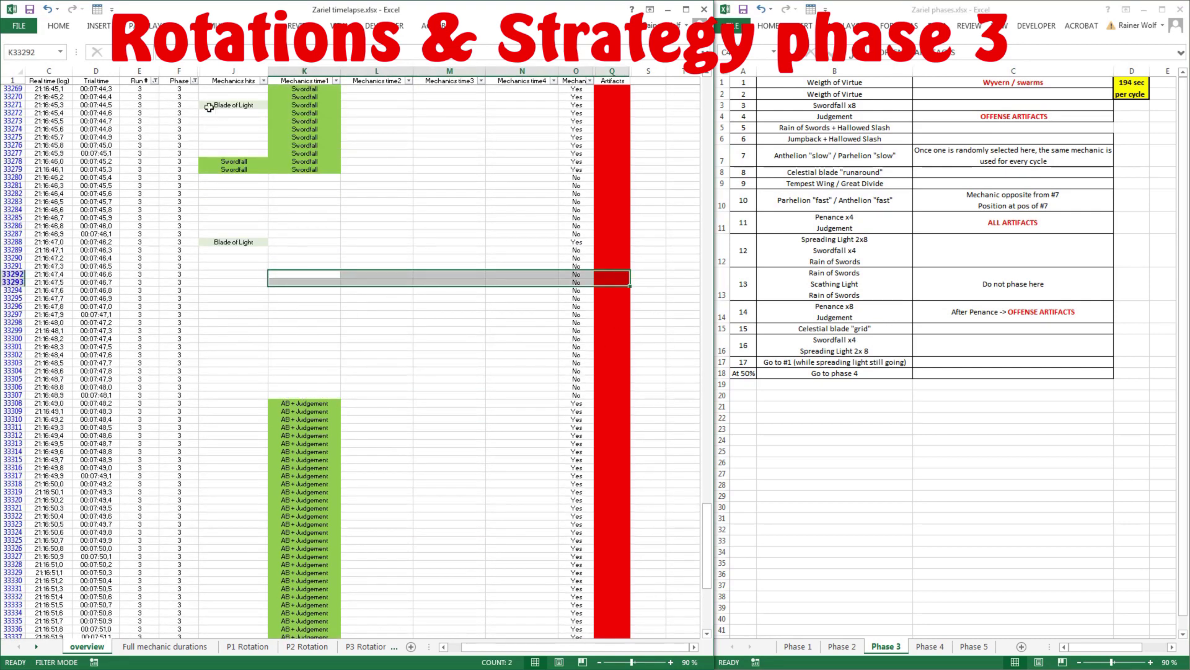
pyautogui.click(618, 268)
pyautogui.scroll(-20, 617, 311)
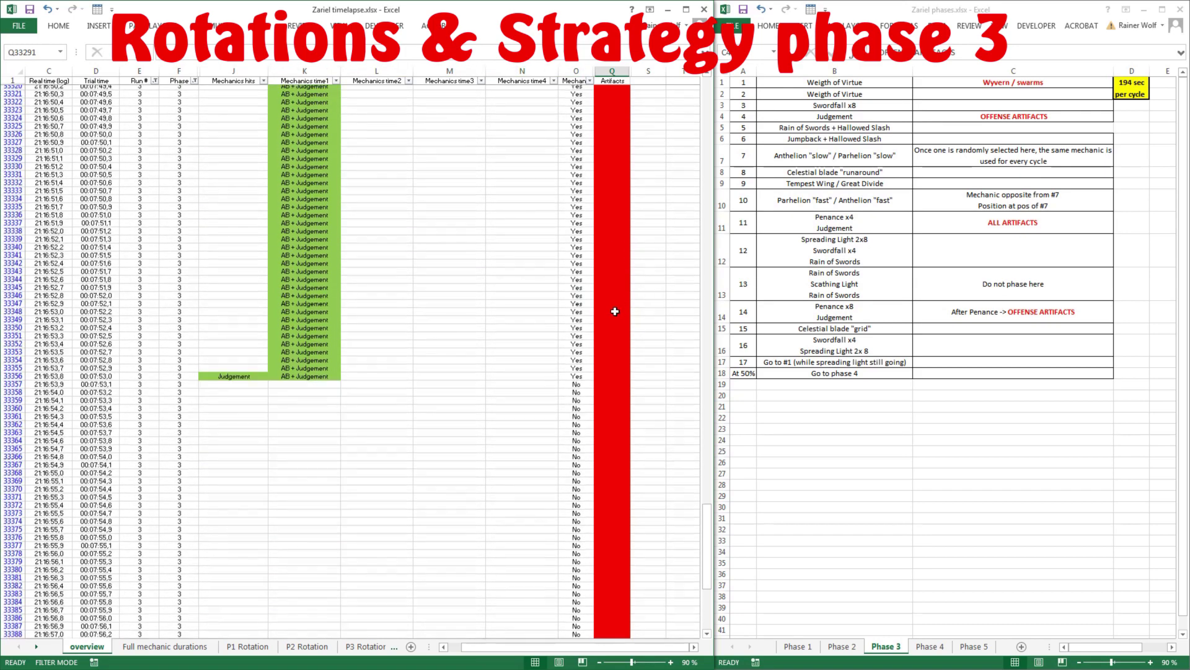
pyautogui.scroll(-20, 615, 310)
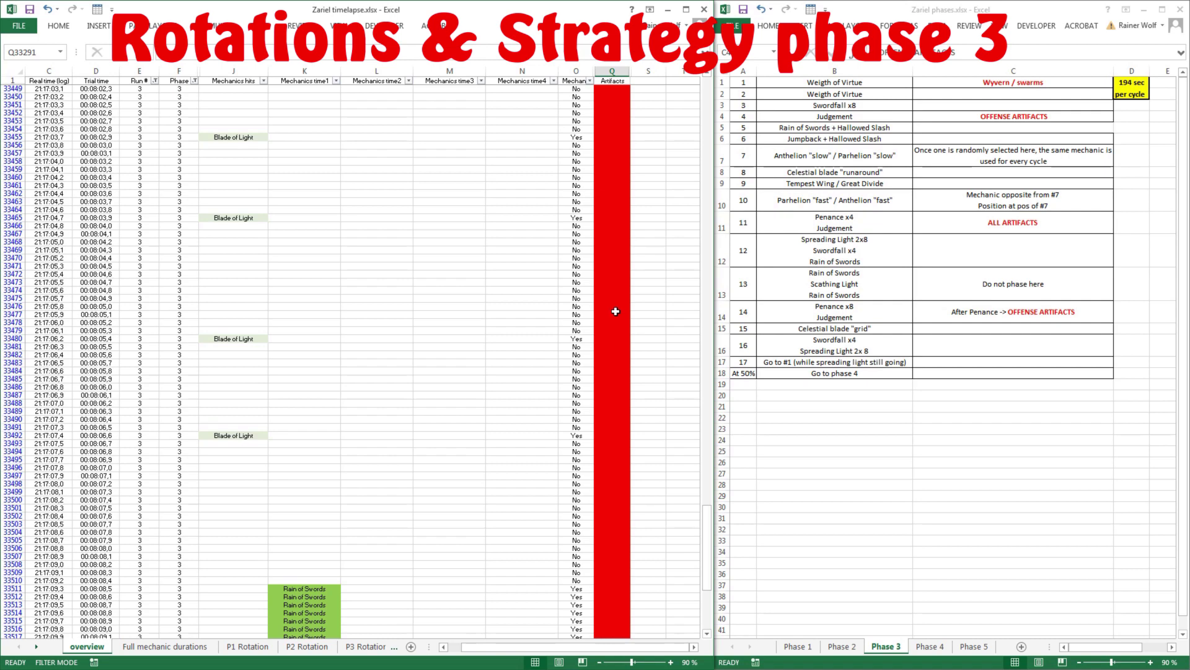
# Step: Inspect the gap before Rain of Swords in the timeline and select Judgement in the phase 3 table for comparison
pyautogui.click(323, 339)
pyautogui.scroll(-5, 291, 298)
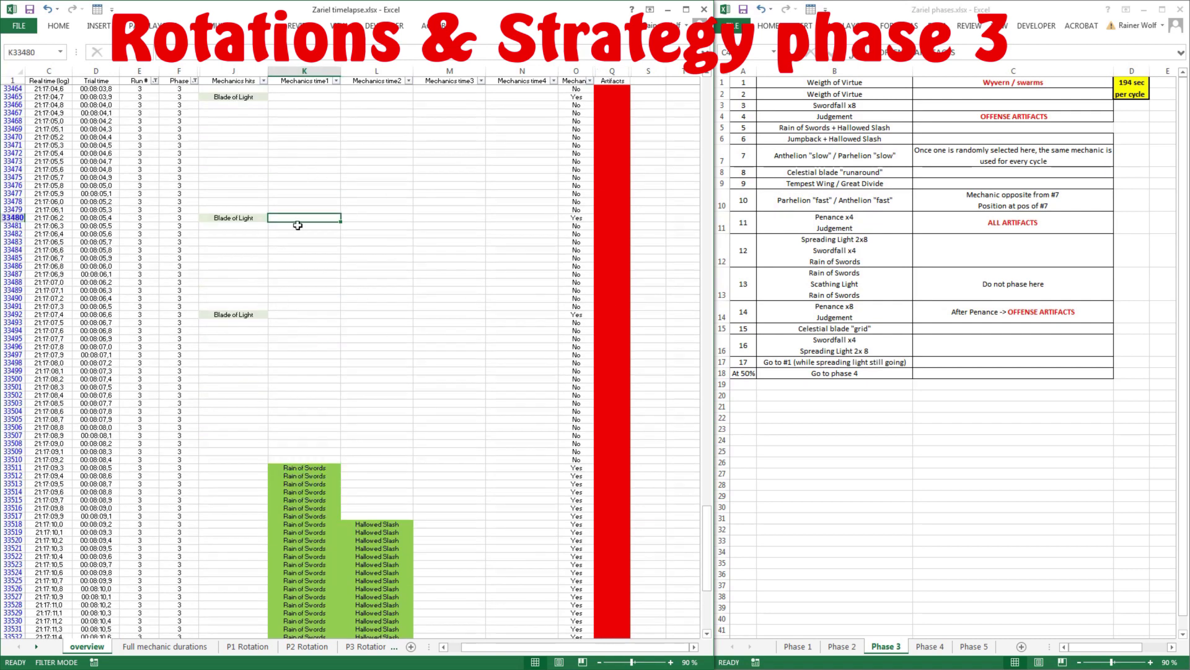
pyautogui.scroll(-6, 355, 308)
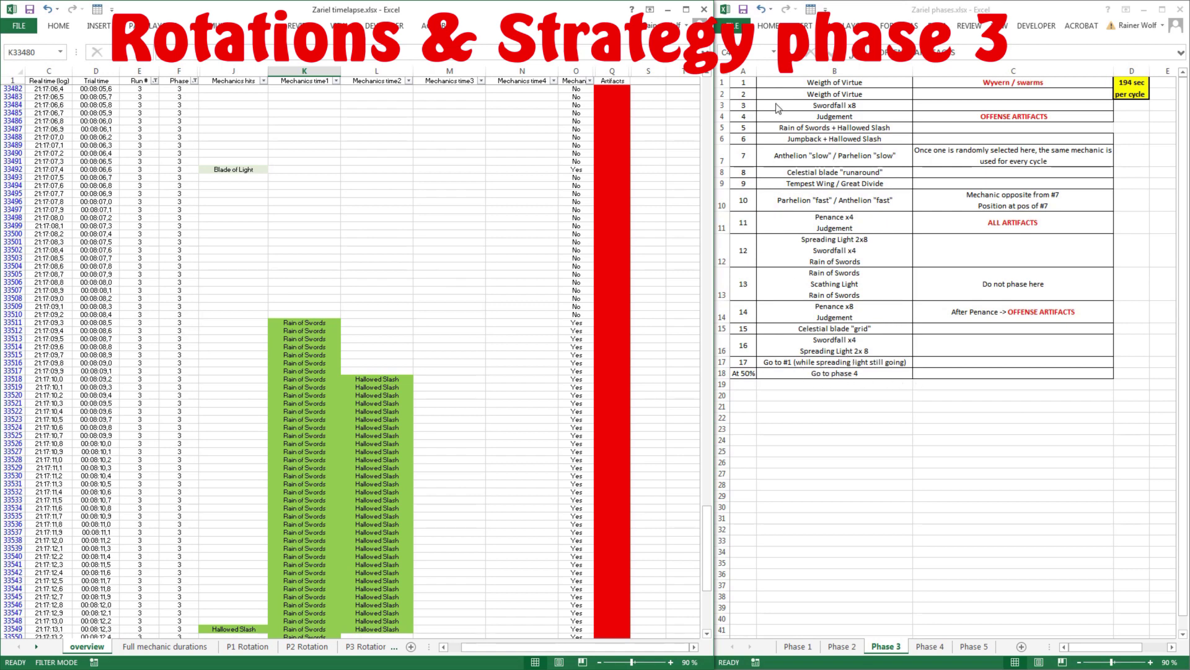
pyautogui.click(313, 274)
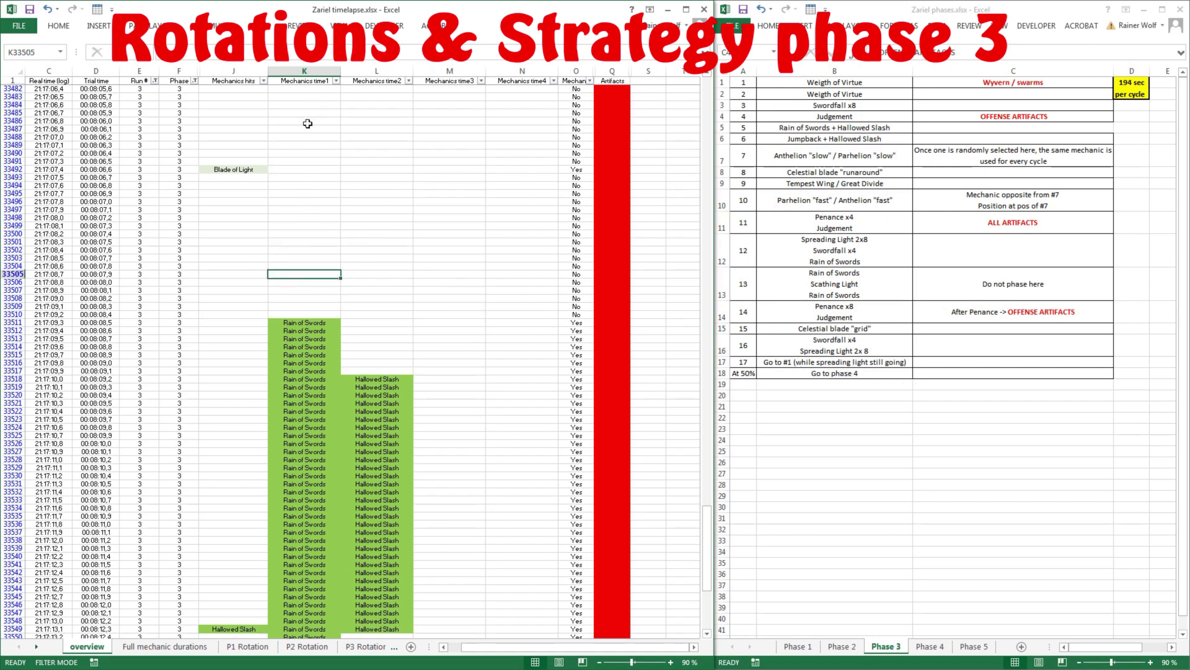
pyautogui.click(837, 117)
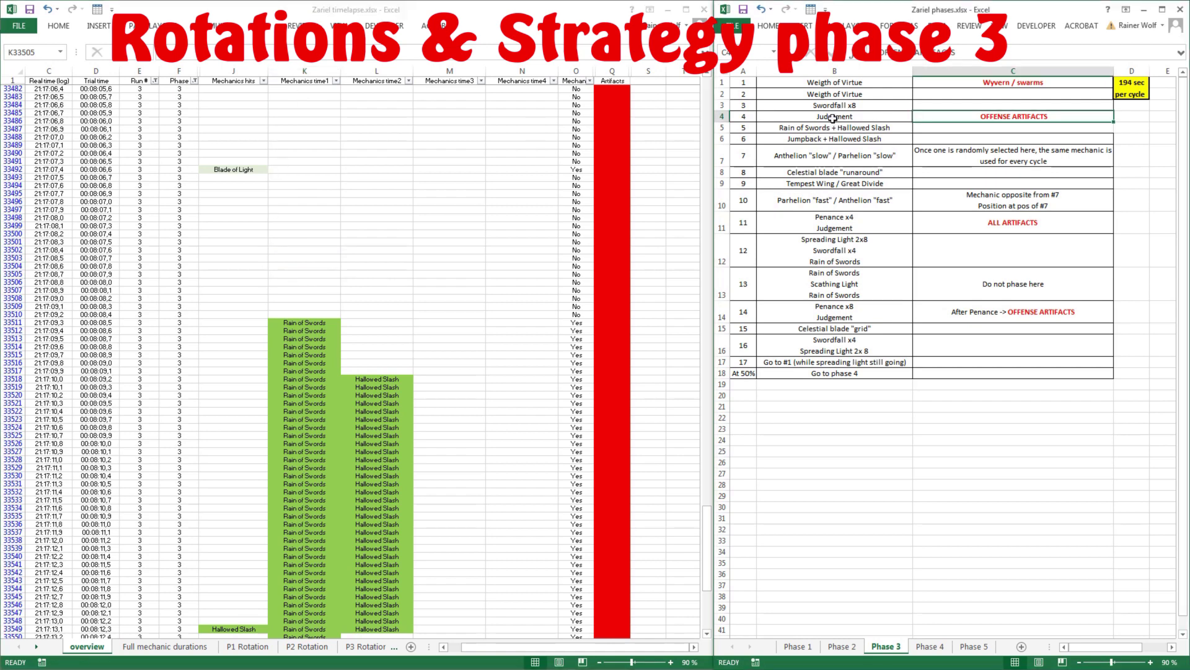
pyautogui.click(327, 218)
pyautogui.scroll(-5, 328, 223)
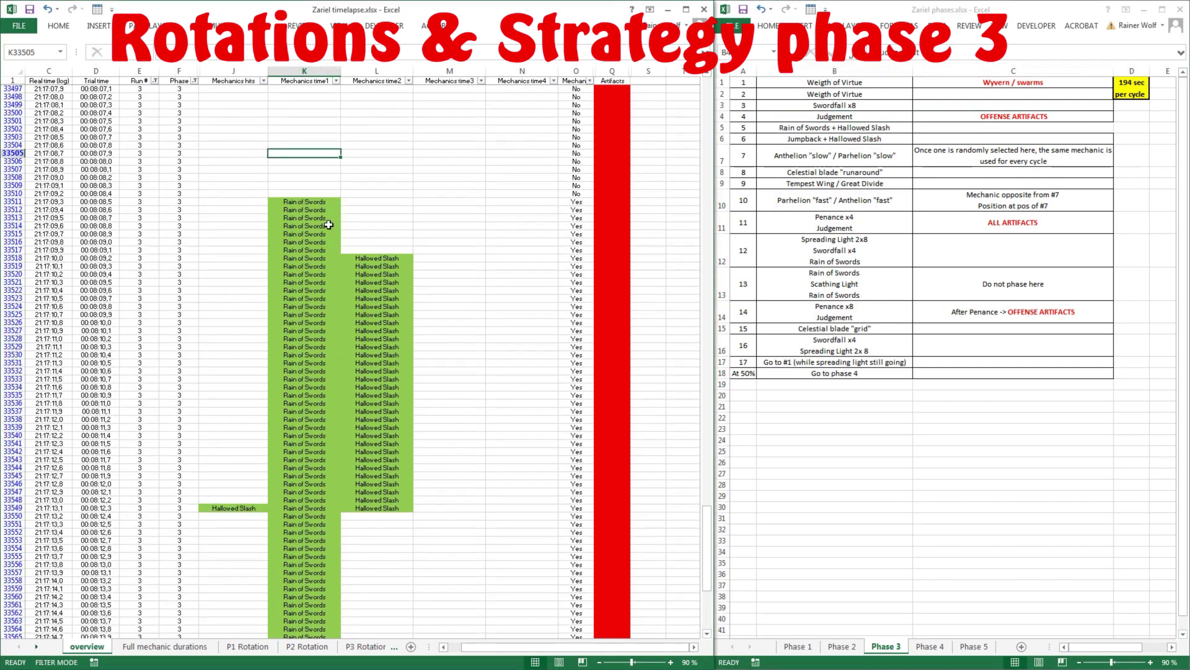
# Step: Highlight the start of Rain of Swords and the overlapping Hallowed Slash entries in the Mechanics time1 and time2 columns
pyautogui.moveTo(313, 202); pyautogui.dragTo(379, 261)
pyautogui.click(478, 234)
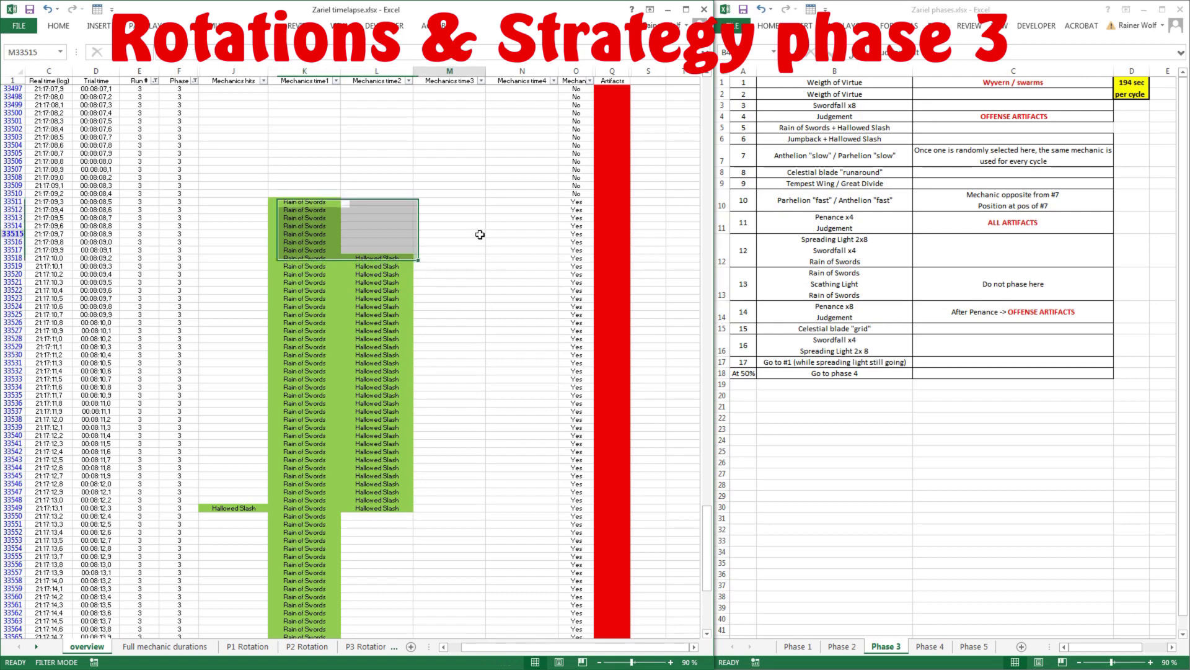
pyautogui.scroll(-3, 398, 247)
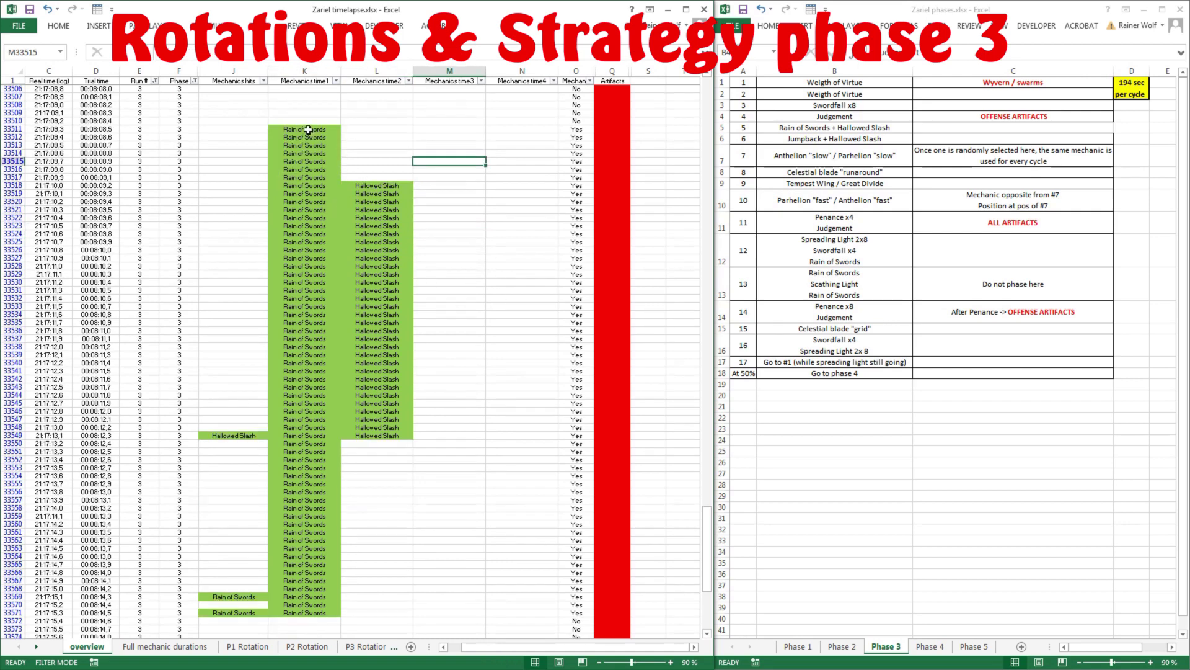
pyautogui.moveTo(308, 130); pyautogui.dragTo(305, 234)
pyautogui.moveTo(385, 184); pyautogui.dragTo(392, 435)
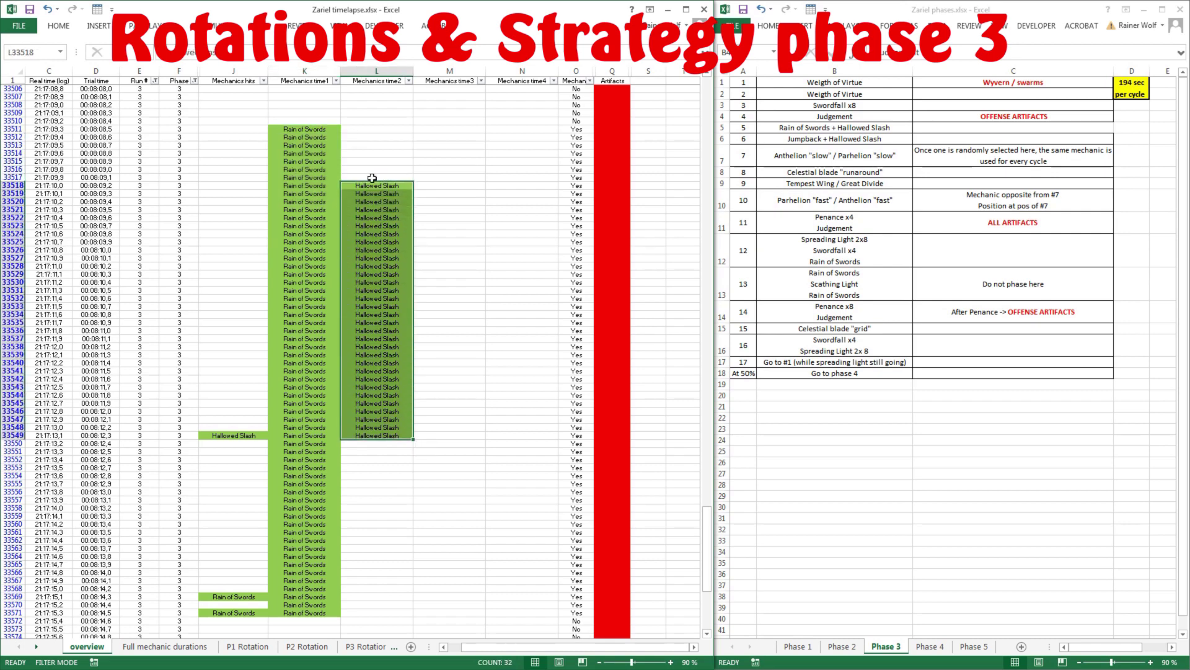
pyautogui.moveTo(325, 127); pyautogui.dragTo(326, 161)
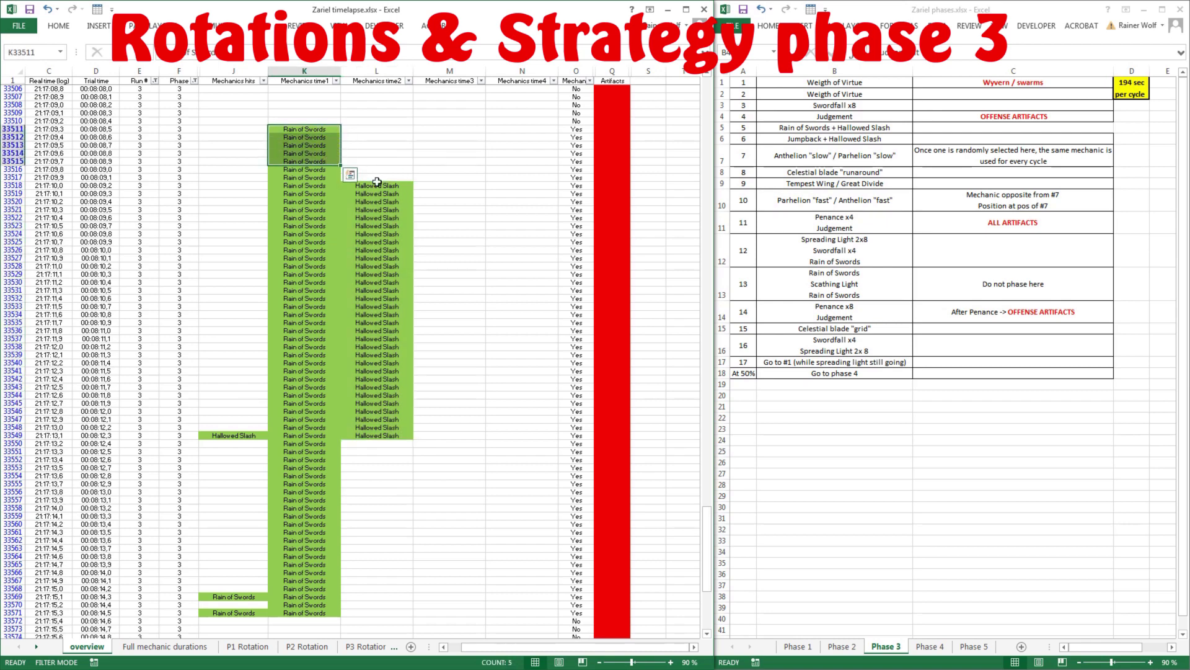
pyautogui.moveTo(386, 184); pyautogui.dragTo(391, 335)
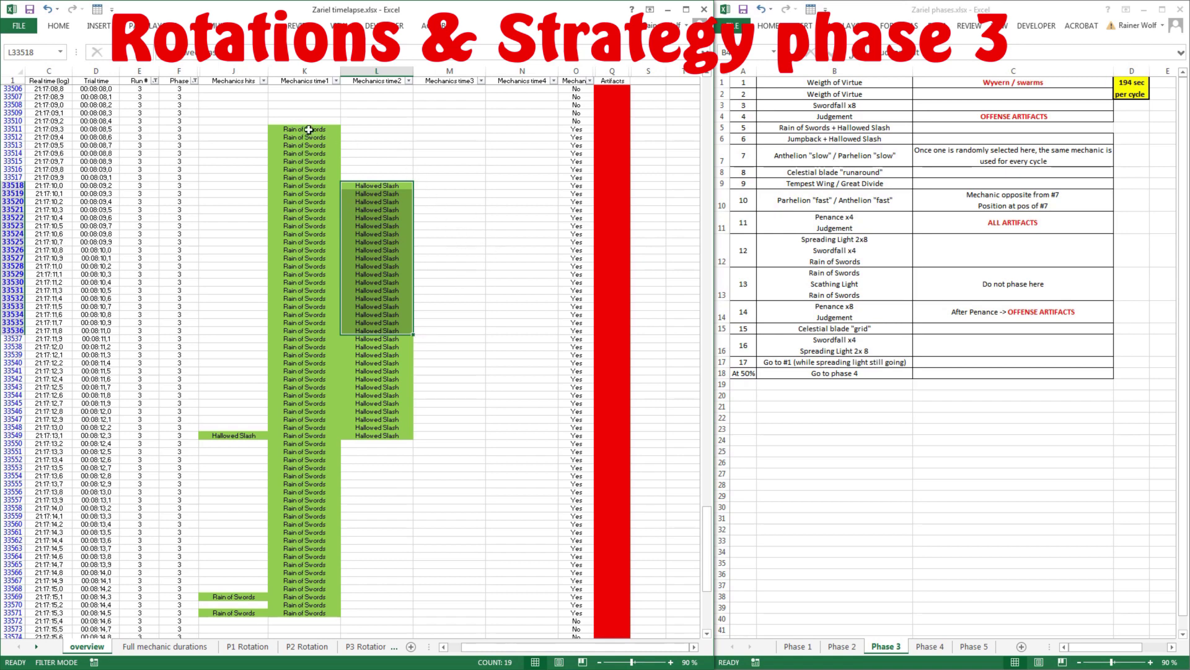
# Step: Compare where both mechanics overlap and highlight the complete first Hallowed Slash block, L33518:L33549
pyautogui.moveTo(280, 119); pyautogui.dragTo(388, 269)
pyautogui.click(379, 188)
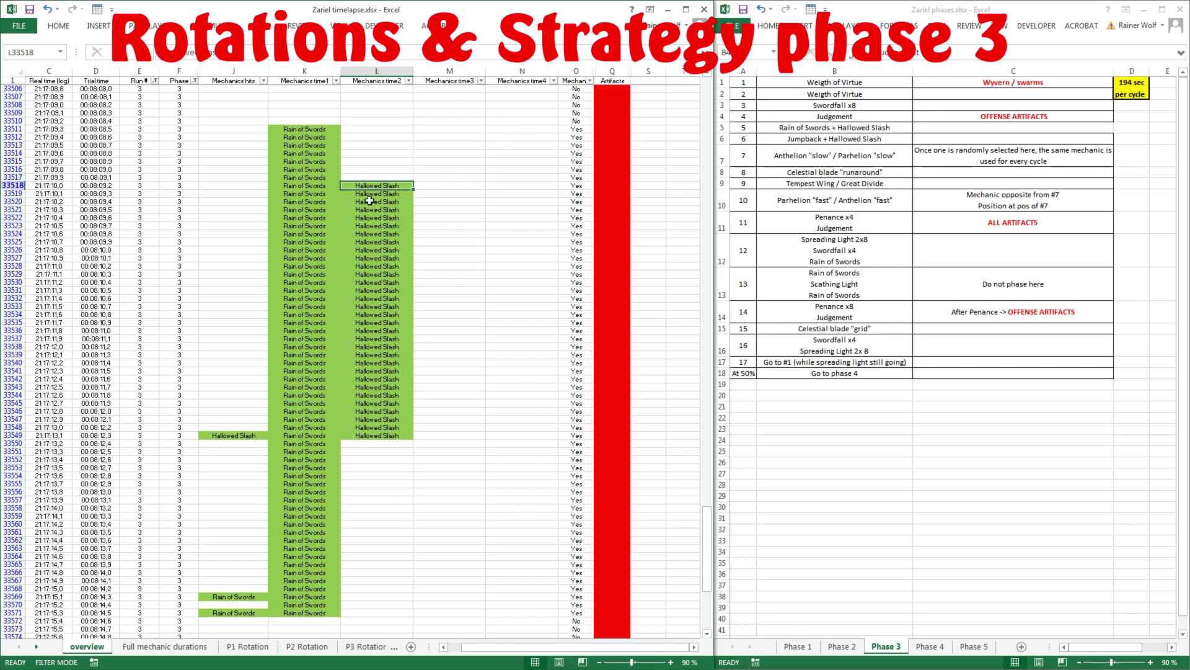
pyautogui.moveTo(382, 183); pyautogui.dragTo(381, 437)
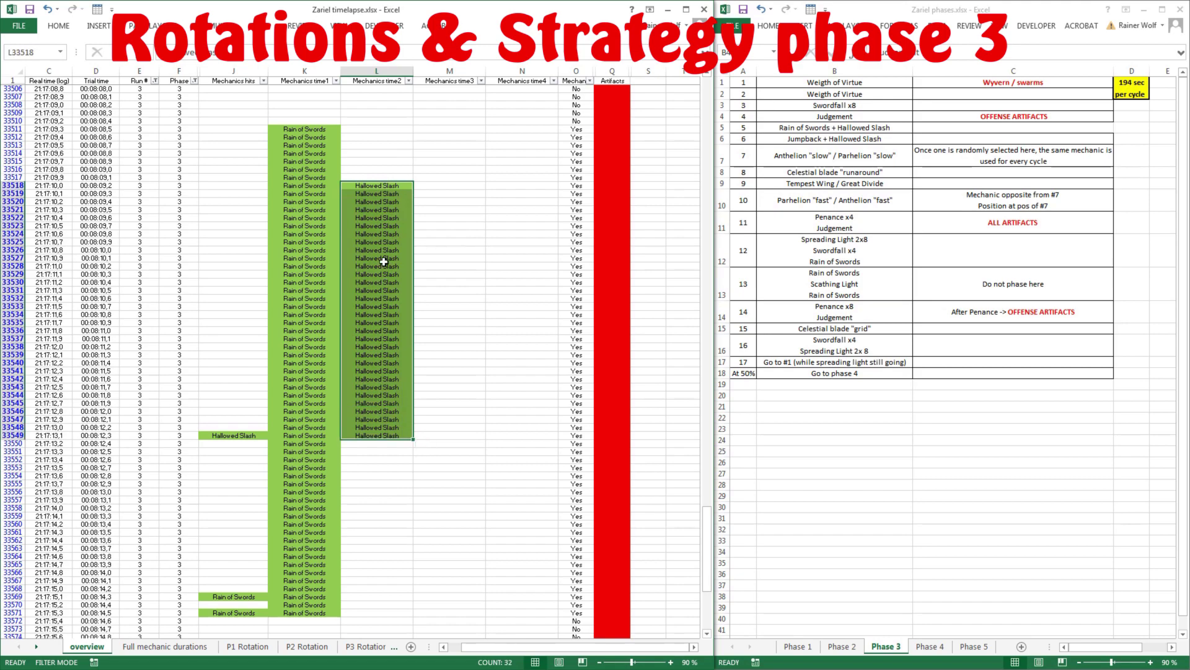
# Step: Preview the second Hallowed Slash block, and highlight Rain of Swords K33511:K33530 followed by the first Hallowed Slash entries
pyautogui.scroll(-20, 383, 261)
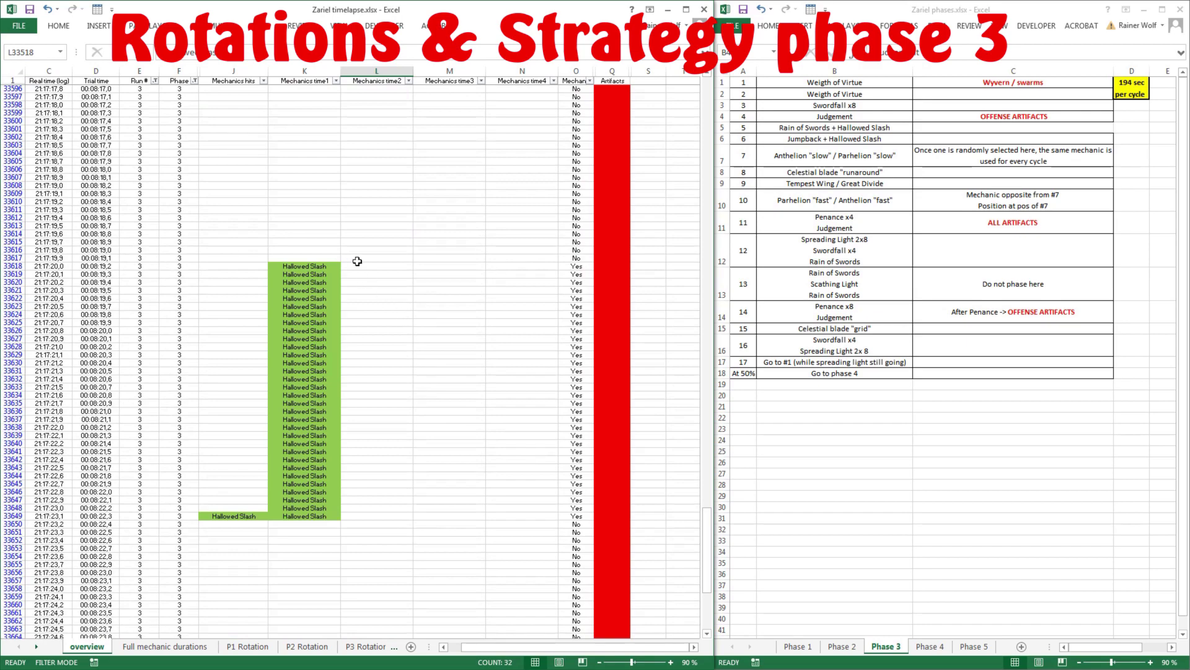
pyautogui.scroll(13, 372, 263)
pyautogui.scroll(18, 325, 195)
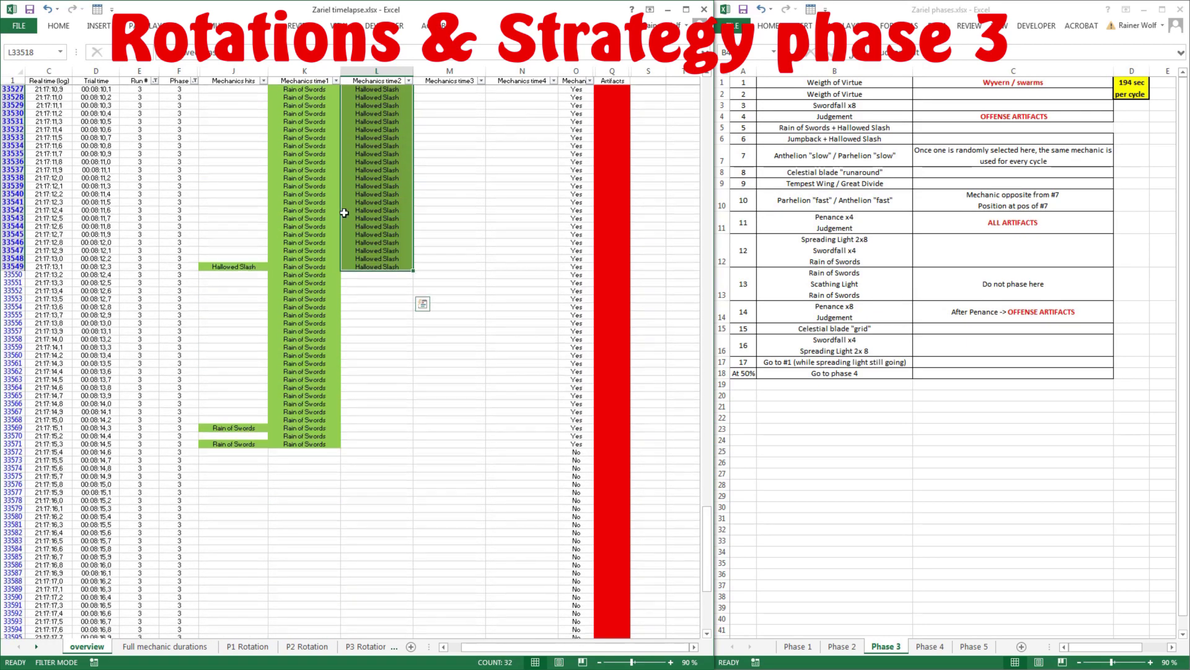
pyautogui.moveTo(313, 155); pyautogui.dragTo(305, 313)
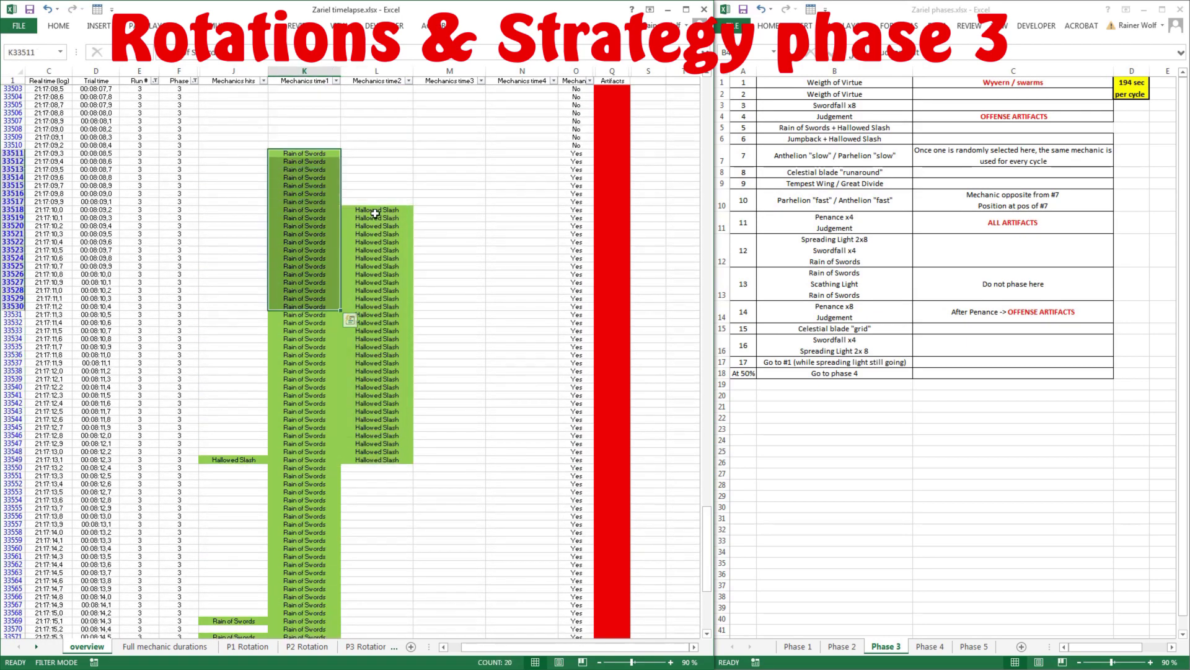
pyautogui.moveTo(376, 210); pyautogui.dragTo(377, 338)
# Step: Highlight the gap after Rain of Swords, K33576:K33610, and the second Hallowed Slash block, K33618:K33649
pyautogui.scroll(-16, 409, 403)
pyautogui.moveTo(304, 290); pyautogui.dragTo(318, 563)
pyautogui.scroll(-7, 434, 377)
pyautogui.scroll(-9, 434, 377)
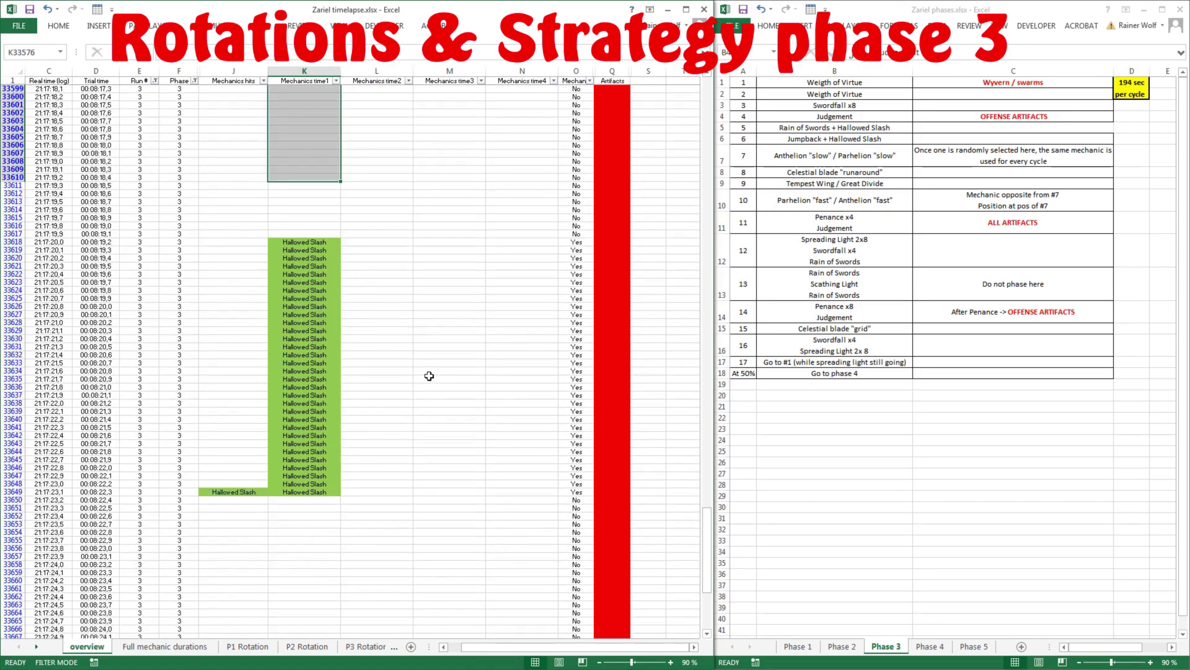
pyautogui.moveTo(324, 243); pyautogui.dragTo(326, 492)
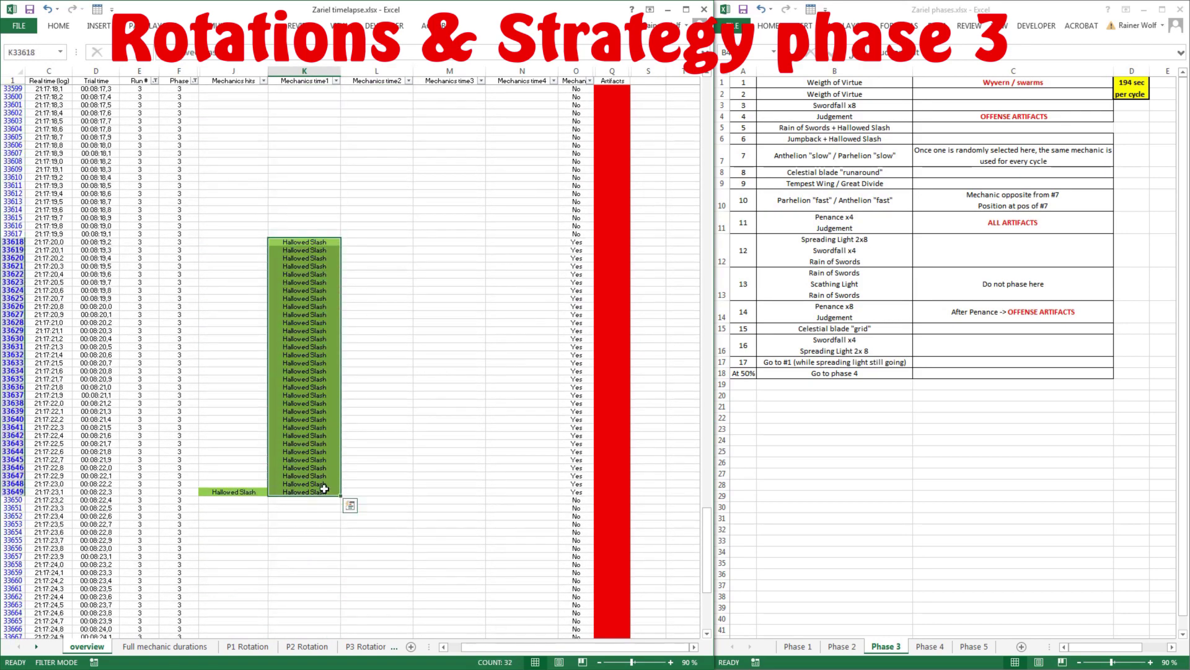
pyautogui.scroll(15, 332, 186)
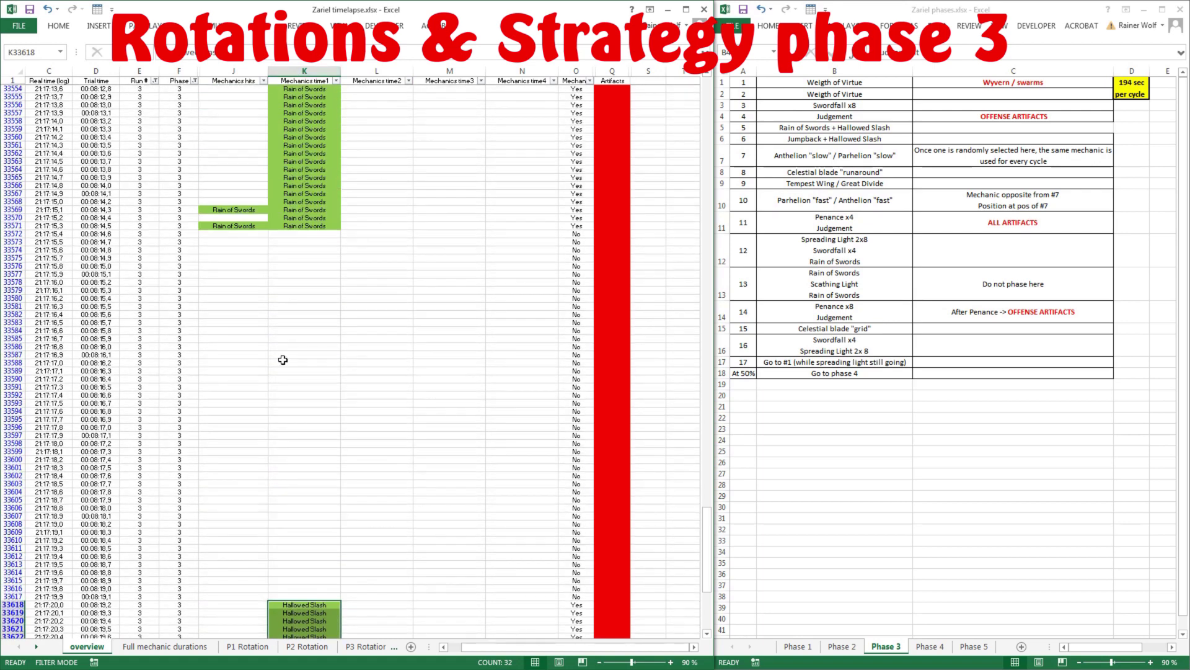
# Step: Highlight the empty gap before the second Hallowed Slash block, and the entries K33622:K33643 inside that block
pyautogui.scroll(-6, 283, 360)
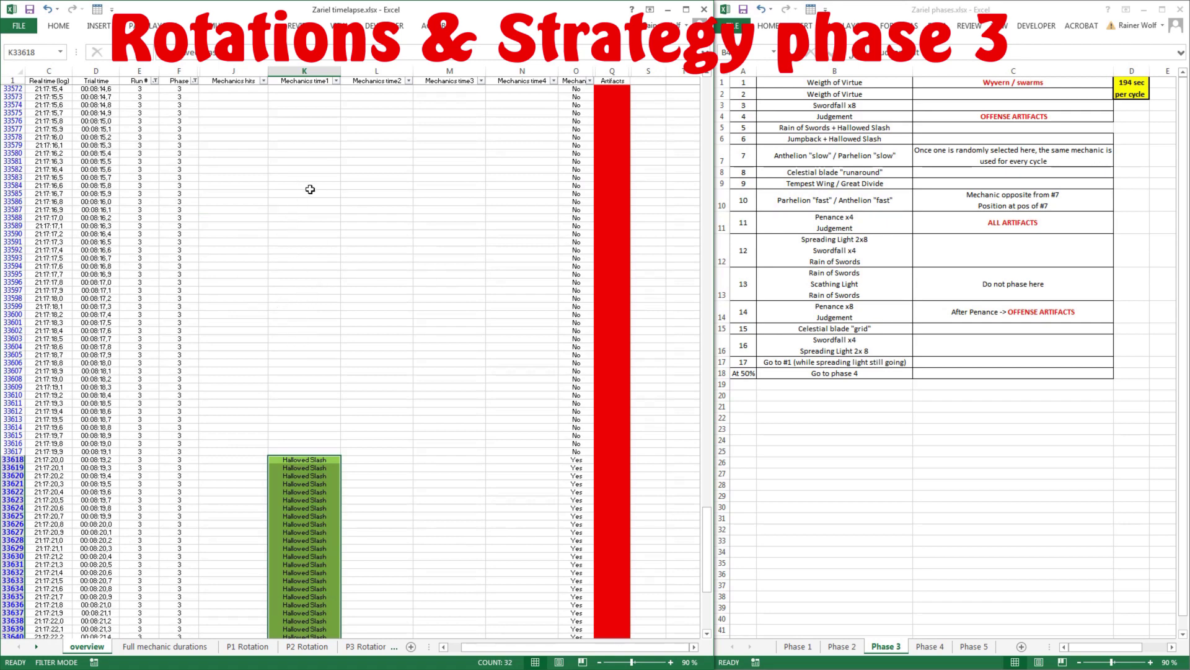
pyautogui.moveTo(310, 189); pyautogui.dragTo(303, 322)
pyautogui.click(310, 227)
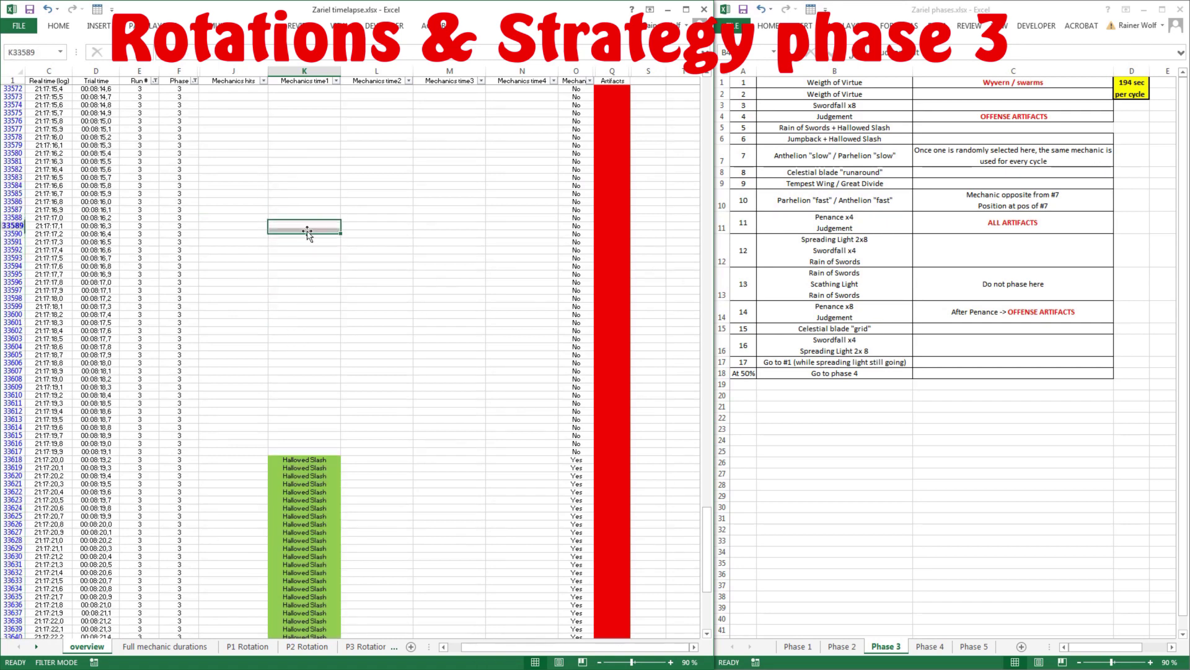
pyautogui.scroll(-4, 392, 254)
pyautogui.moveTo(305, 395); pyautogui.dragTo(305, 564)
pyautogui.scroll(-10, 406, 384)
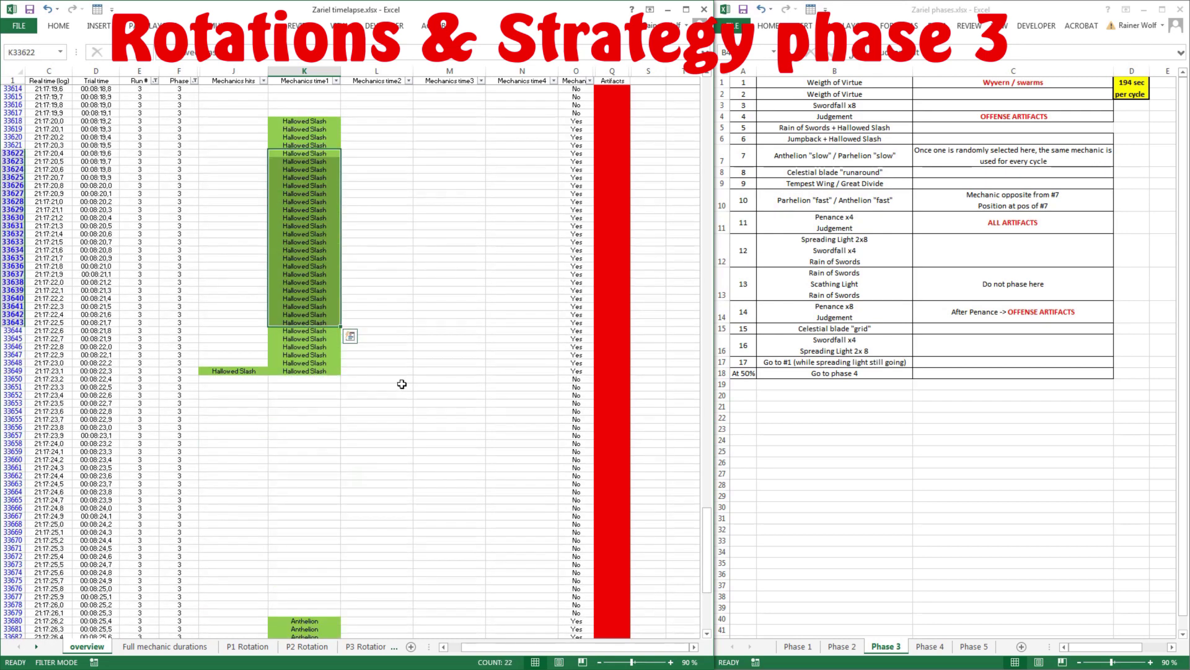
# Step: Highlight the complete Anthelion block following Hallowed Slash, K33680:K33739, in the Mechanics time1 column
pyautogui.scroll(-7, 403, 322)
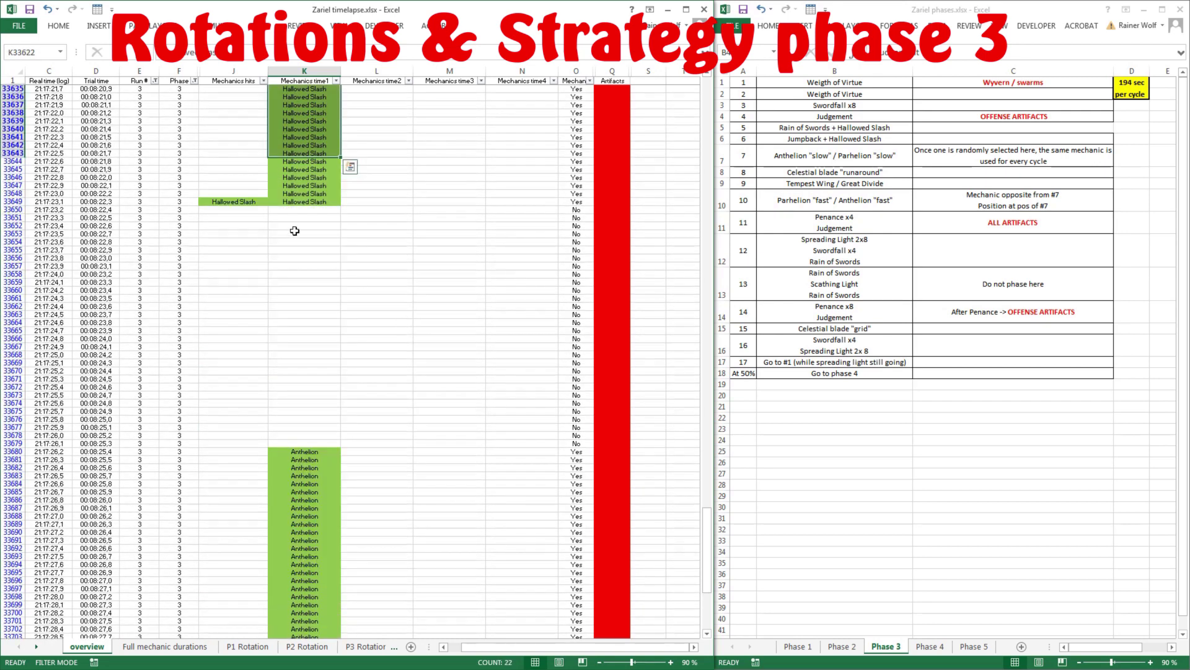
pyautogui.moveTo(306, 210); pyautogui.dragTo(316, 587)
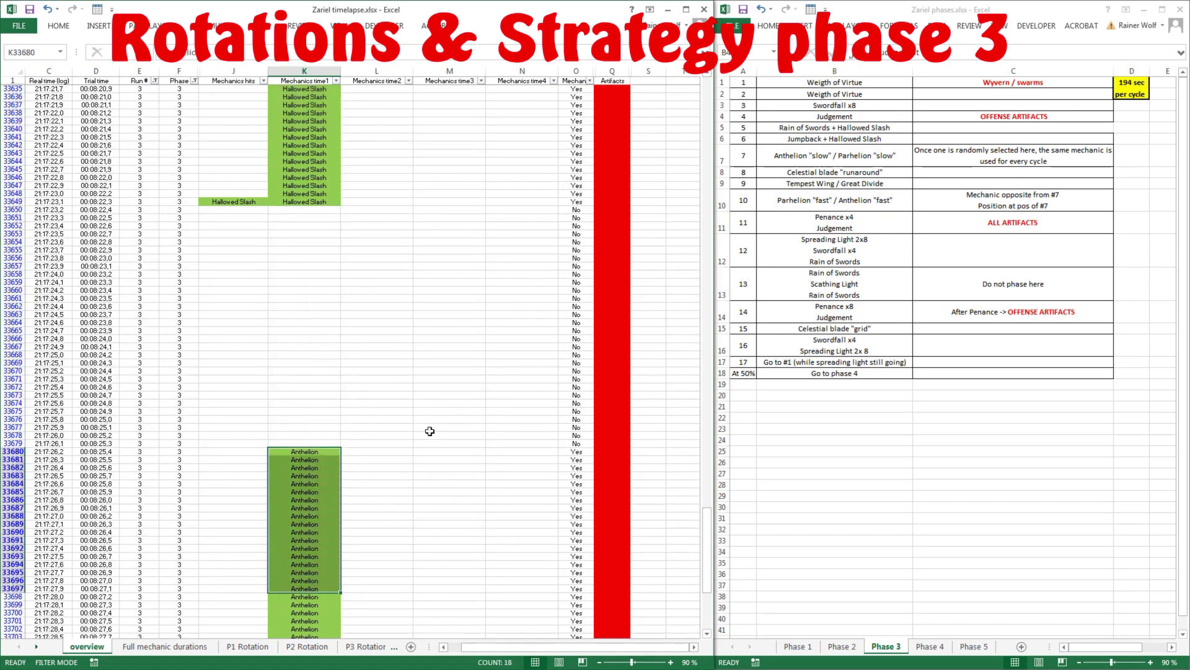
pyautogui.scroll(-9, 430, 431)
pyautogui.click(322, 234)
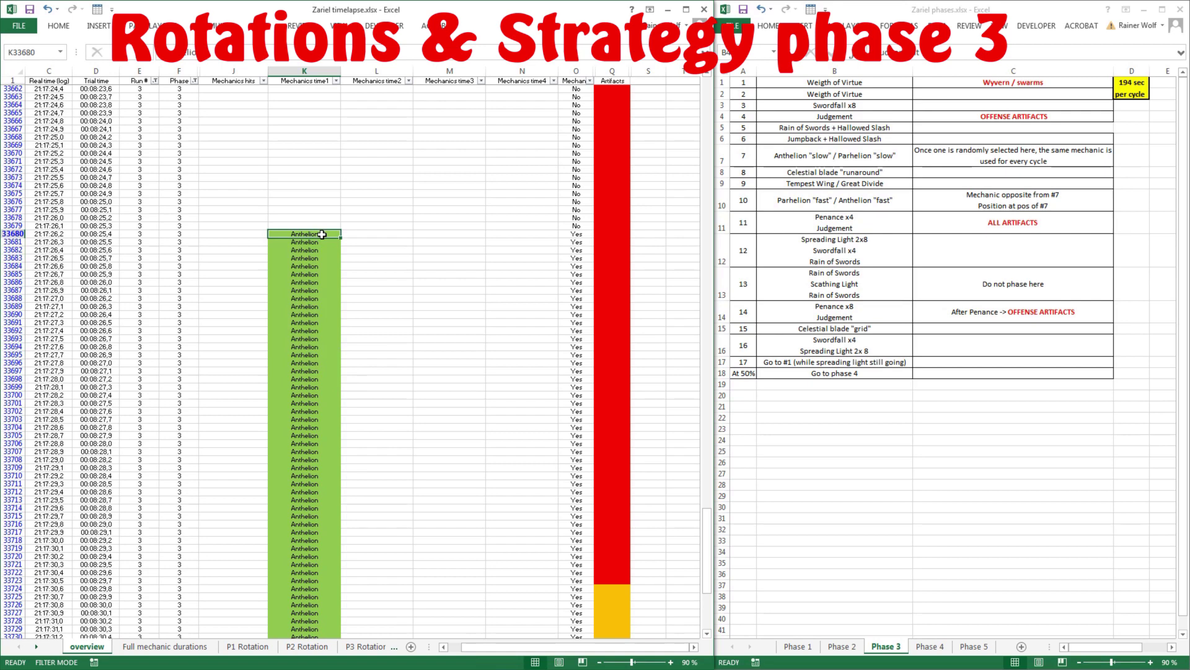
pyautogui.hotkey('ctrl', 'shift', 'Down')
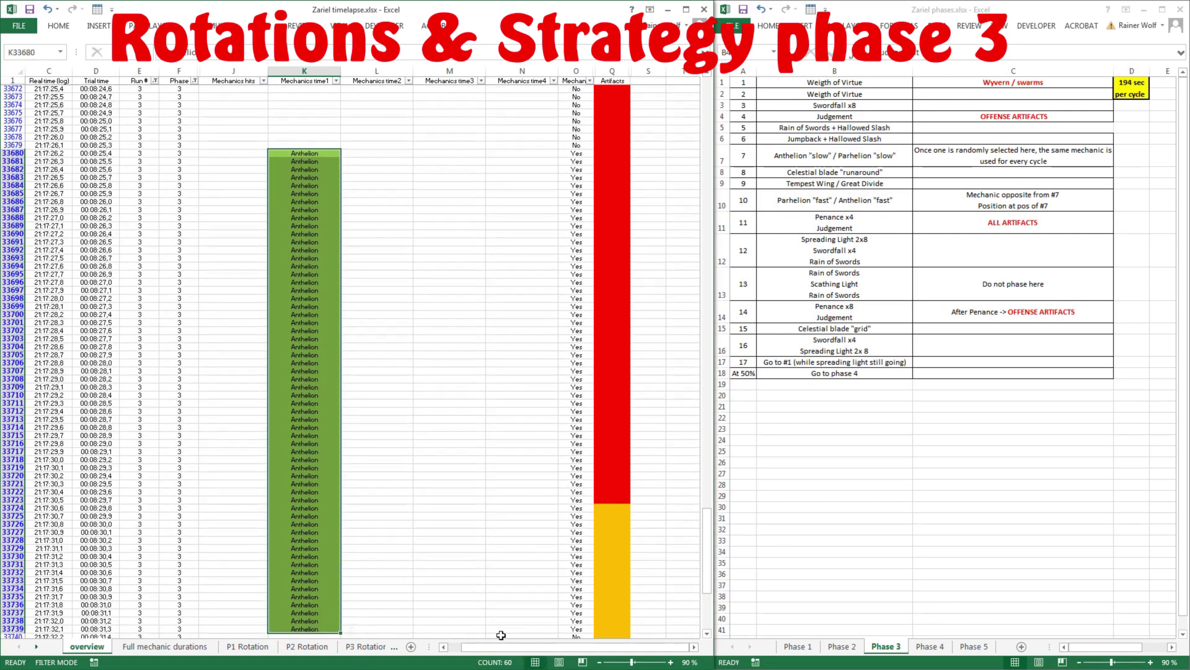
pyautogui.click(411, 275)
pyautogui.scroll(-2, 359, 159)
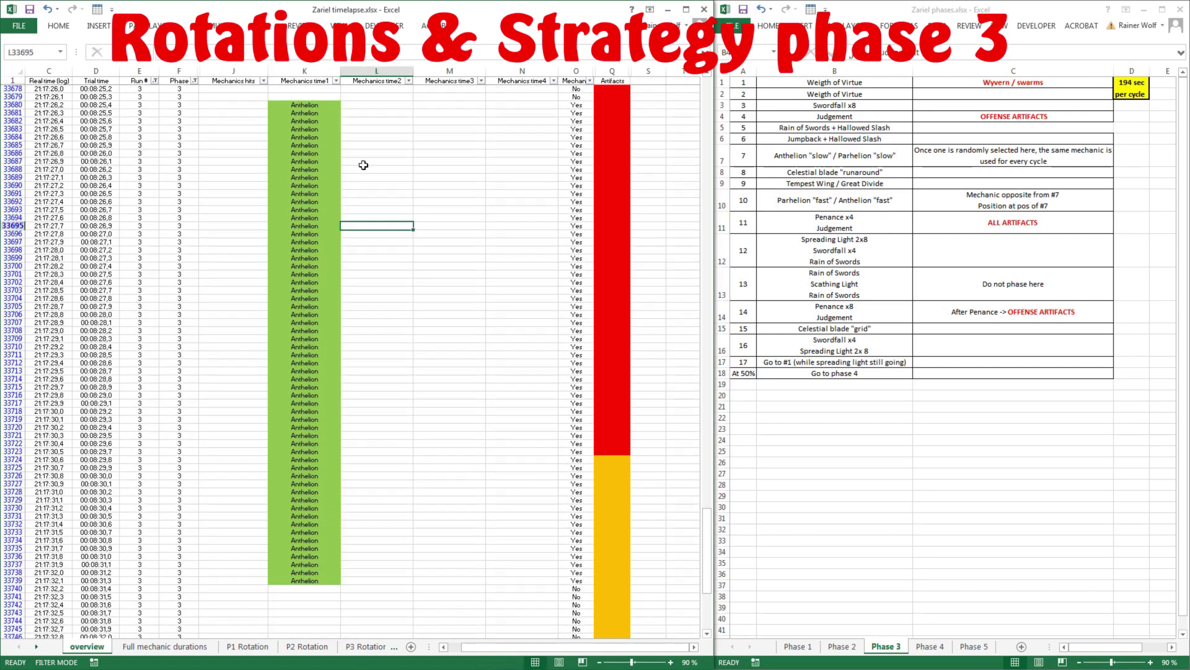
pyautogui.moveTo(308, 105); pyautogui.dragTo(329, 580)
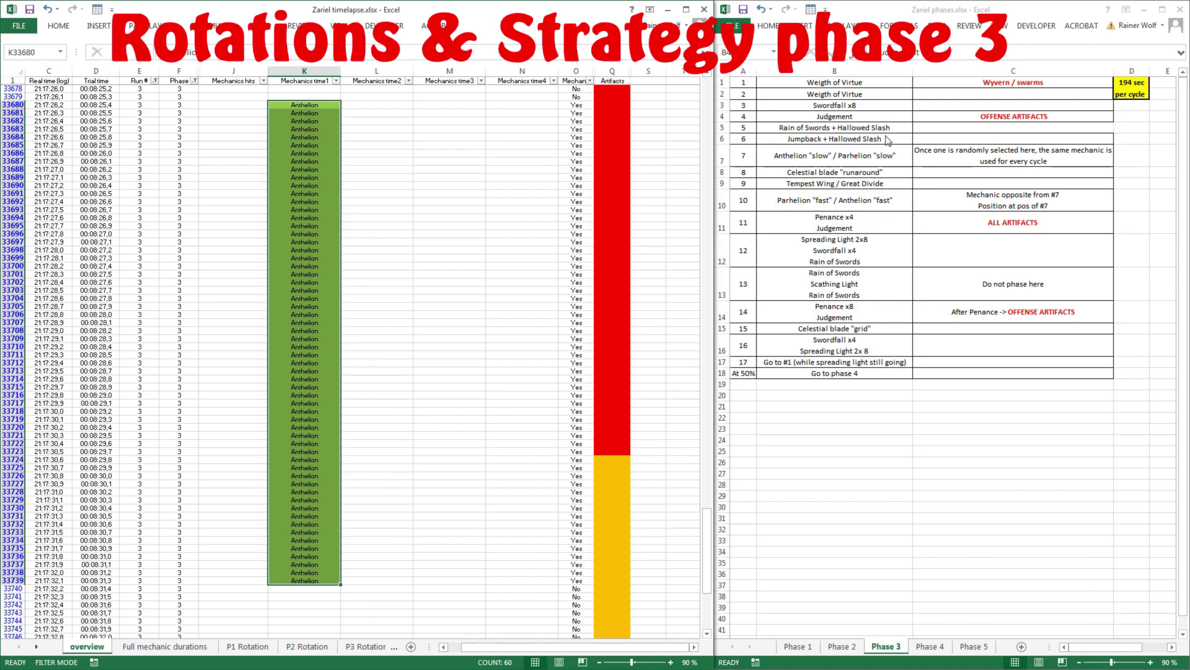
# Step: Highlight the words Anthelion and Parhelion in entry 7 of the phase 3 strategy table
pyautogui.click(789, 159)
pyautogui.doubleClick(789, 157)
pyautogui.moveTo(758, 155); pyautogui.dragTo(810, 150)
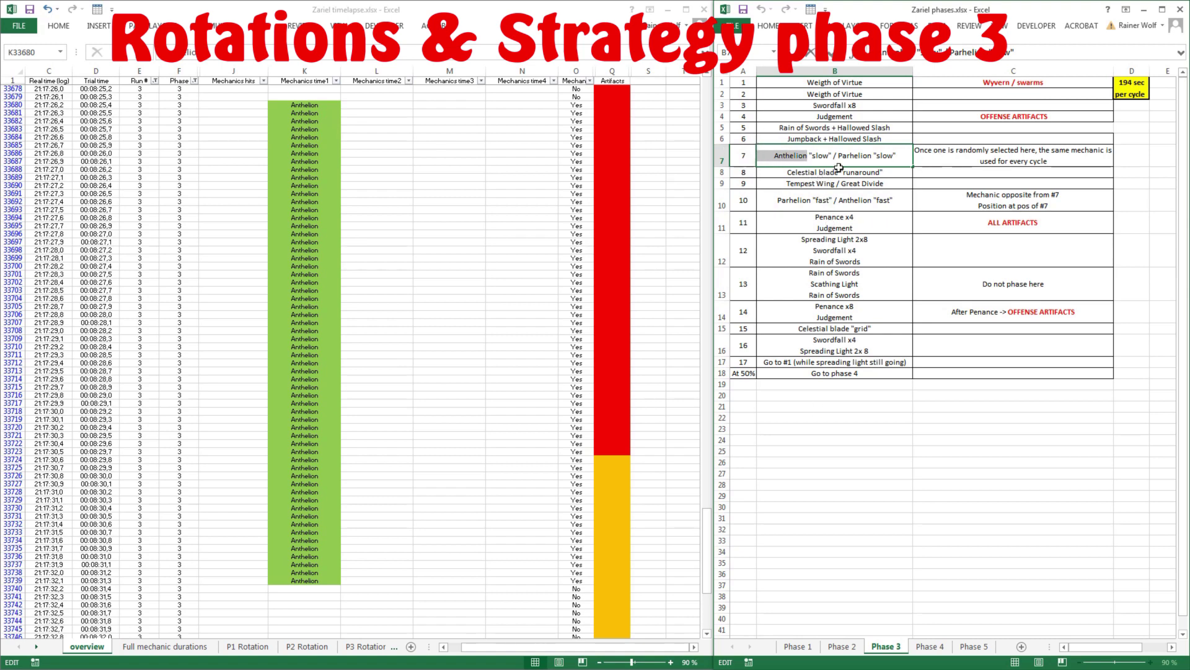
pyautogui.moveTo(839, 155); pyautogui.dragTo(874, 154)
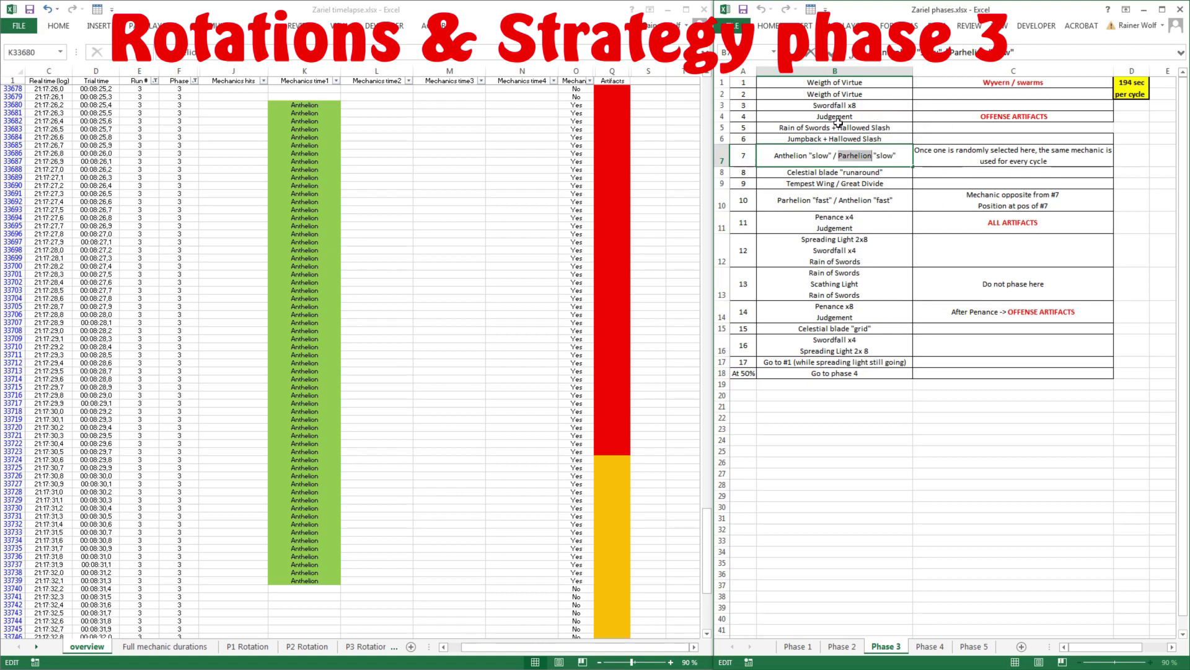
pyautogui.doubleClick(782, 155)
# Step: Return to the timeline and highlight the end of Anthelion, K33724:K33740, and the gap after it, K33741:K33778
pyautogui.click(280, 249)
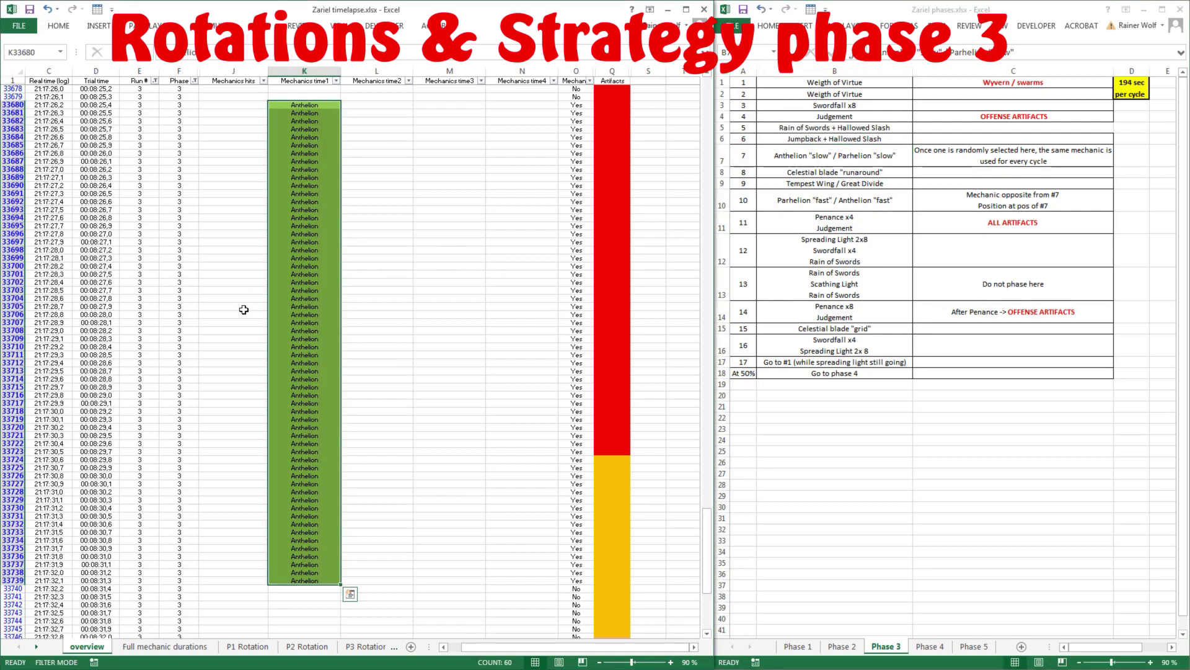
pyautogui.scroll(-15, 283, 260)
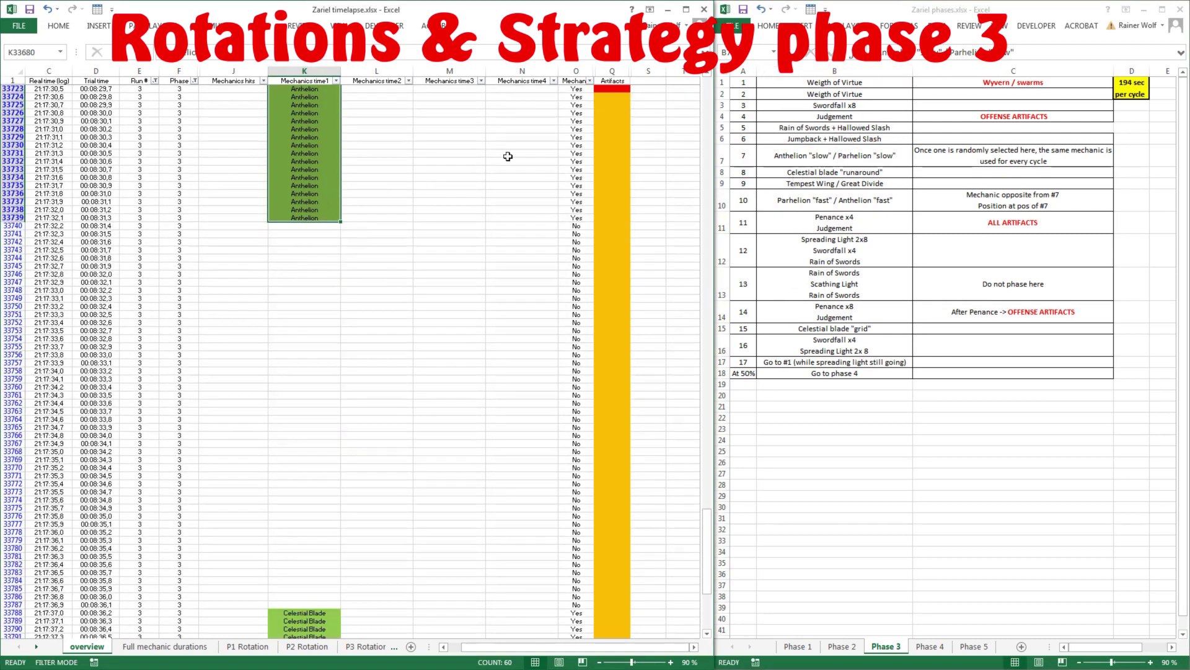
pyautogui.moveTo(304, 97); pyautogui.dragTo(307, 230)
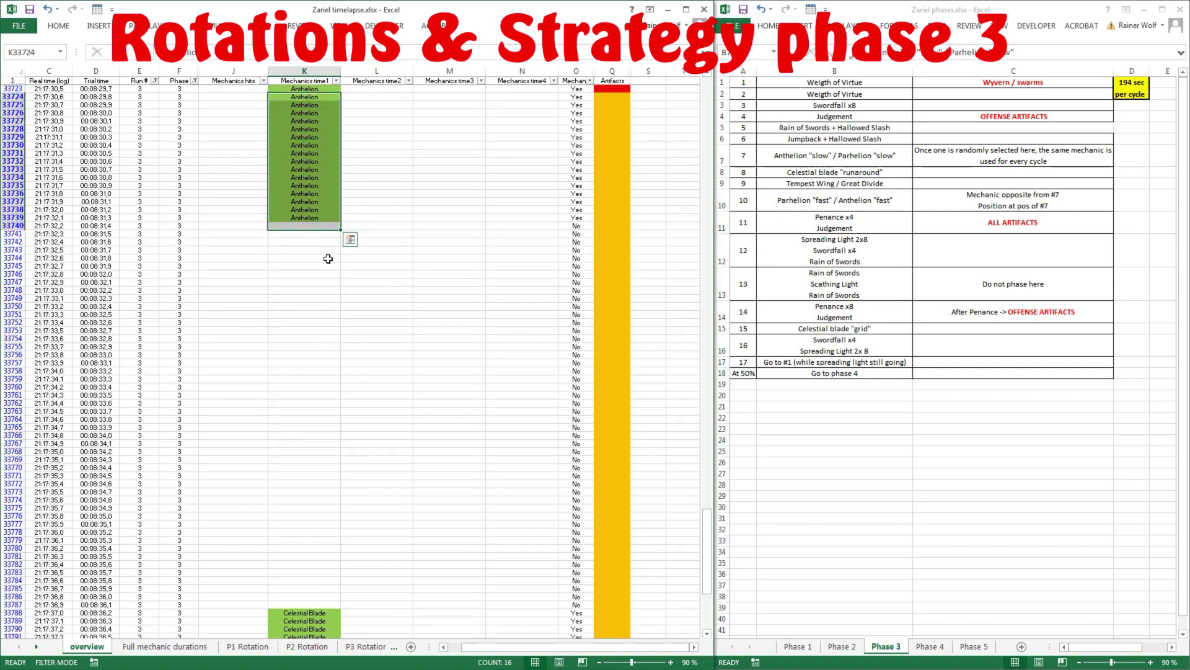
pyautogui.scroll(-5, 341, 222)
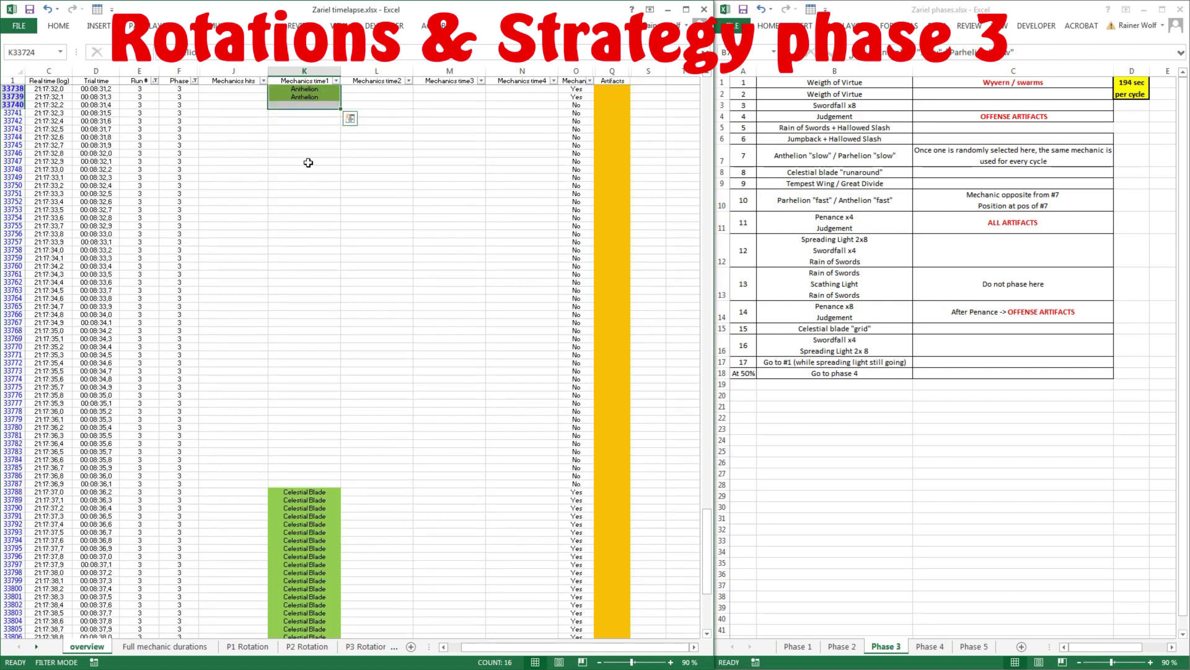
pyautogui.moveTo(304, 113); pyautogui.dragTo(301, 412)
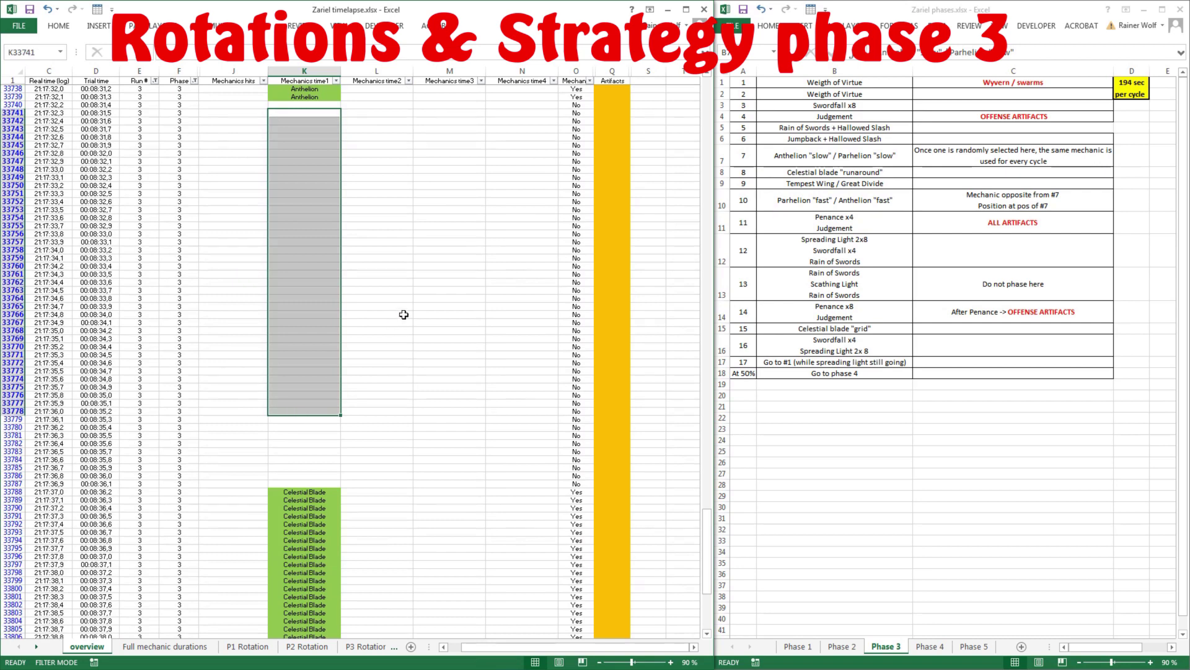
# Step: Highlight the first Celestial Blade entries, K33788:K33831, and follow the block through to its end
pyautogui.scroll(-11, 404, 314)
pyautogui.moveTo(317, 227); pyautogui.dragTo(324, 571)
pyautogui.scroll(-6, 400, 352)
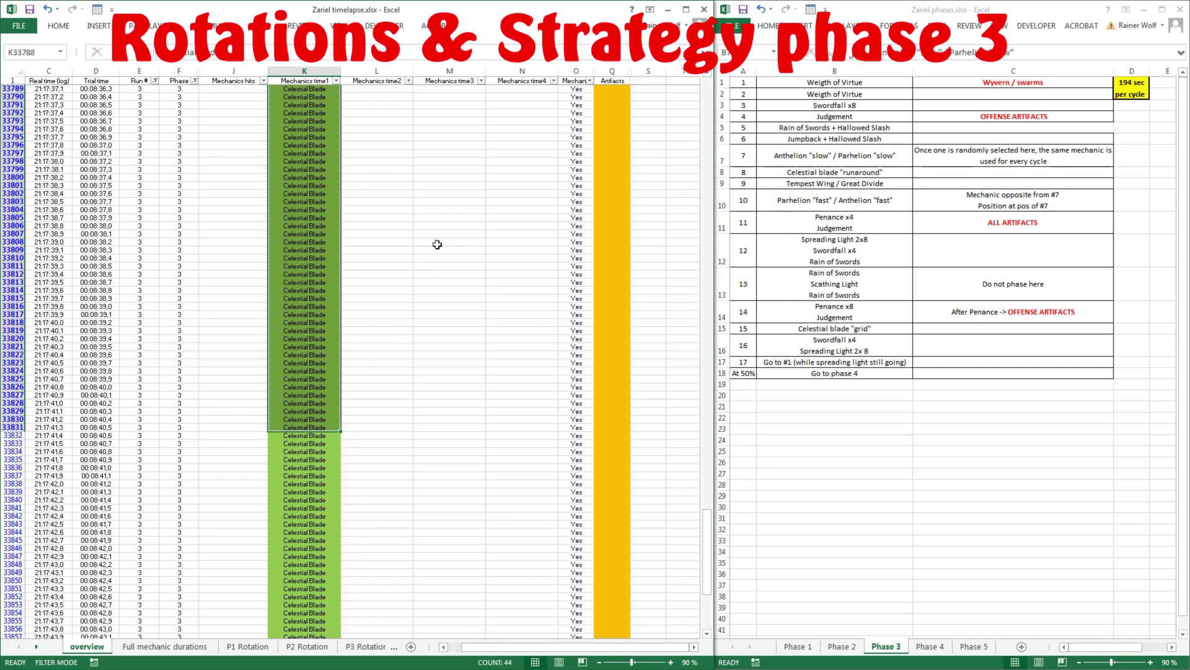
pyautogui.scroll(-5, 423, 219)
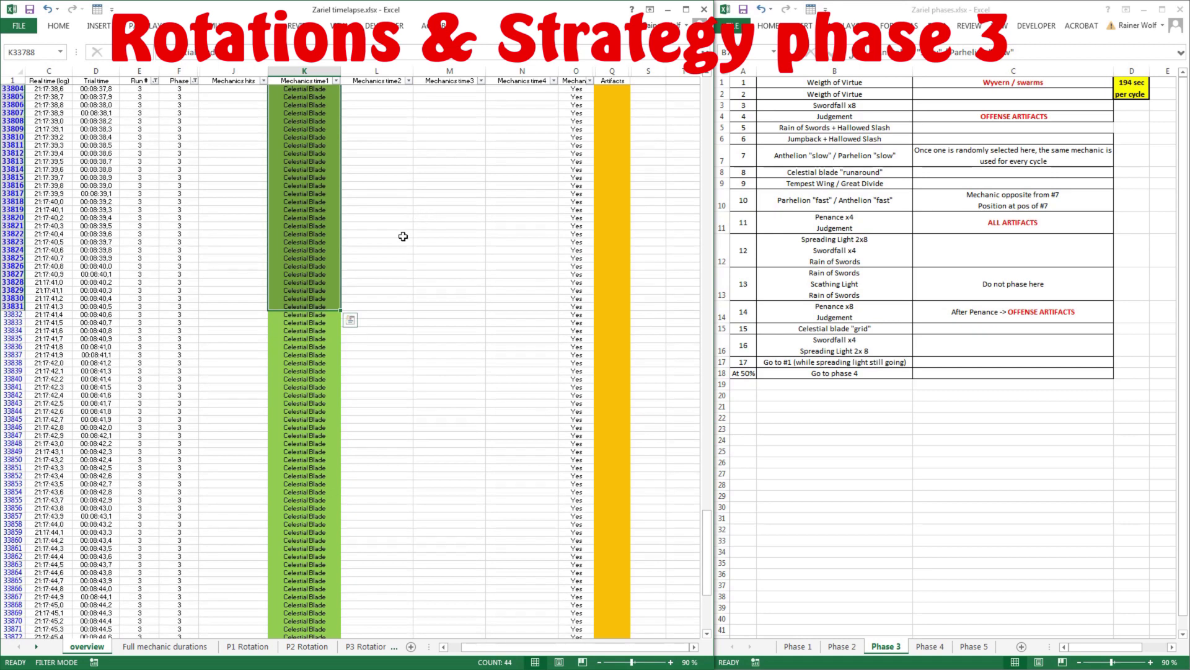
pyautogui.scroll(-20, 434, 228)
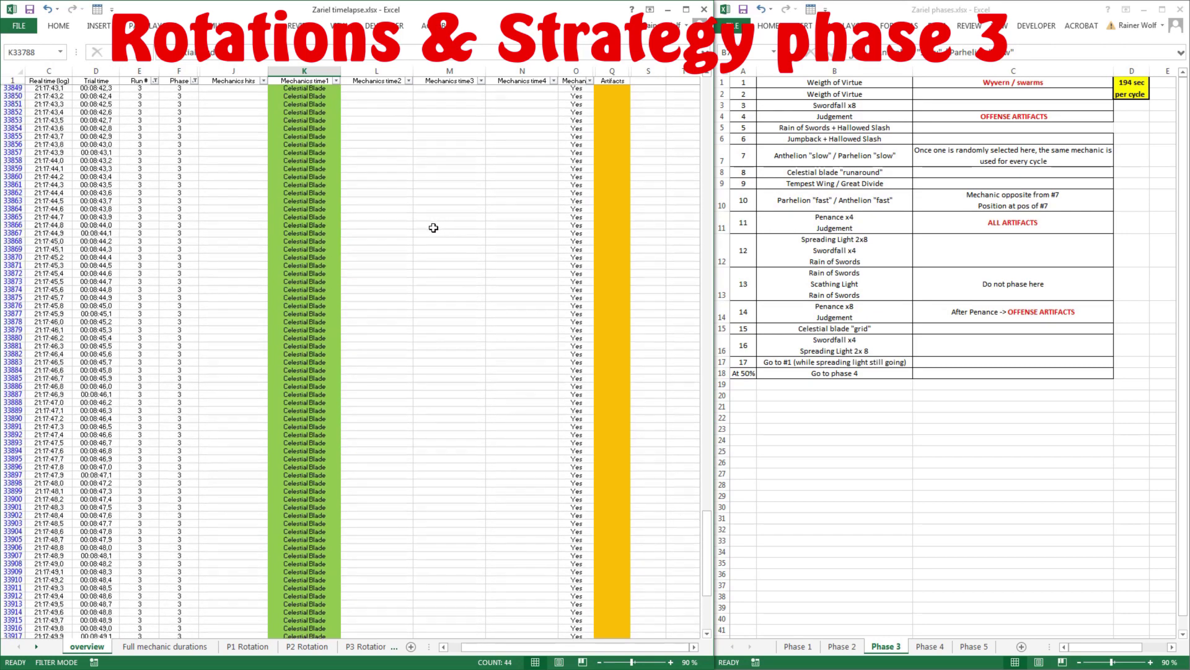
pyautogui.scroll(-14, 430, 229)
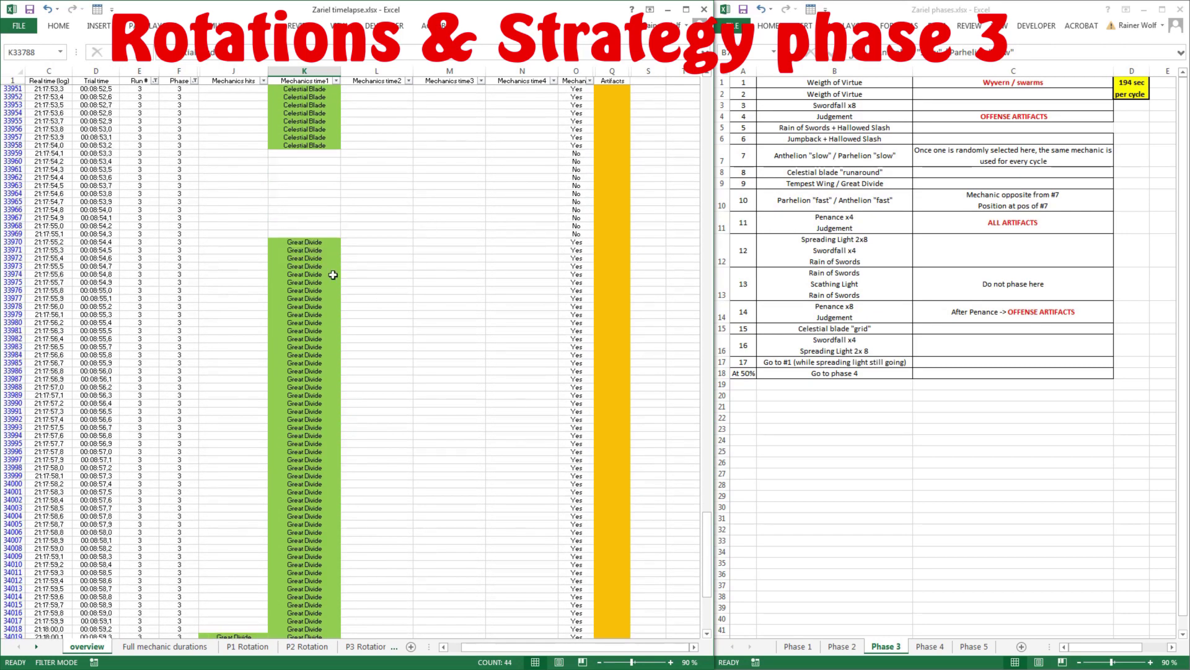
# Step: Highlight the first Great Divide entries, K33970:K34000, in the Mechanics time1 column
pyautogui.moveTo(311, 242); pyautogui.dragTo(307, 483)
pyautogui.scroll(-6, 399, 301)
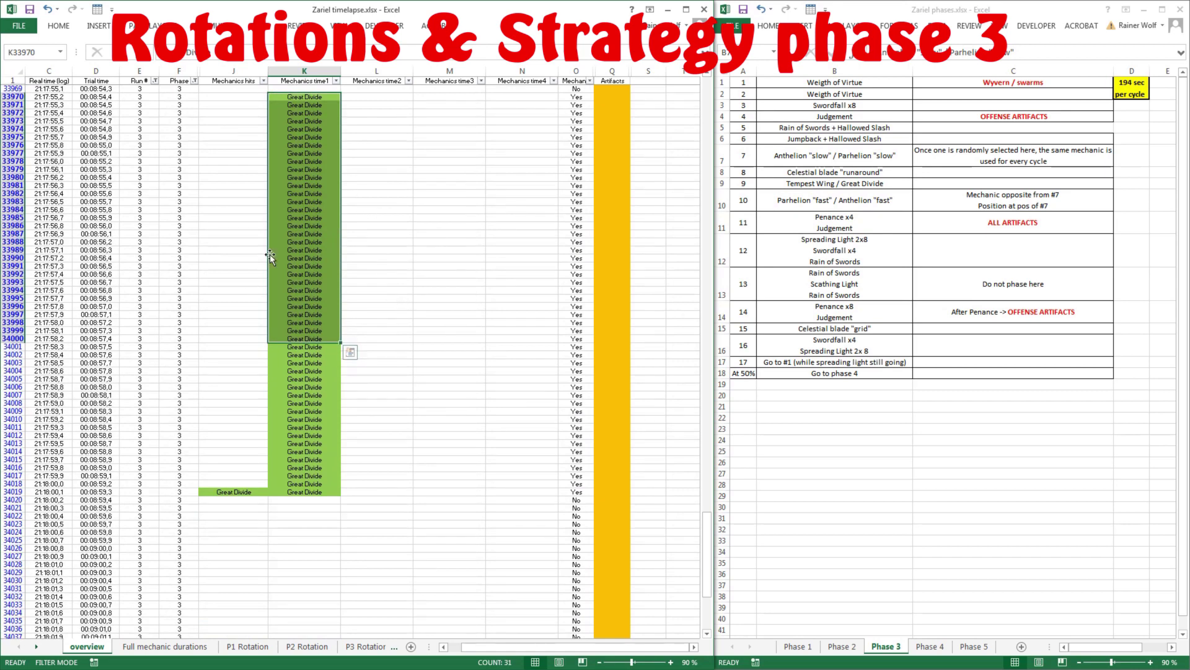
pyautogui.scroll(-11, 332, 295)
# Step: Highlight the short Parhelion block, K34075:K34084, and select the Anthelion/Parhelion "slow" entry in the strategy table for comparison
pyautogui.scroll(-9, 333, 294)
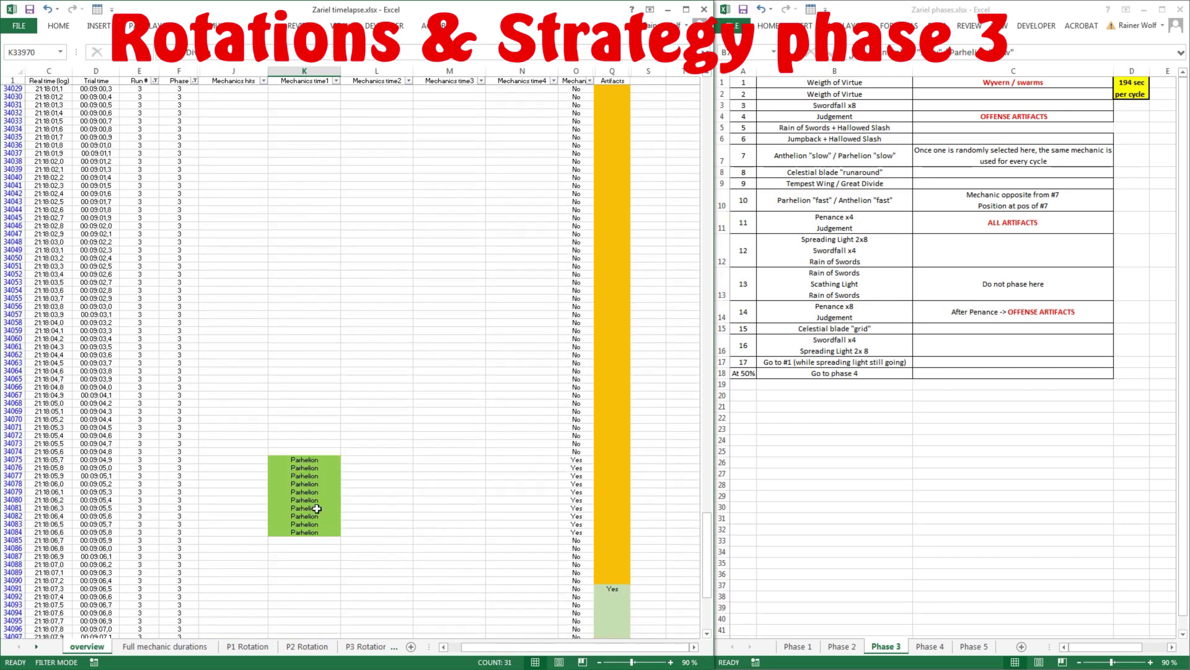
pyautogui.moveTo(320, 463); pyautogui.dragTo(316, 532)
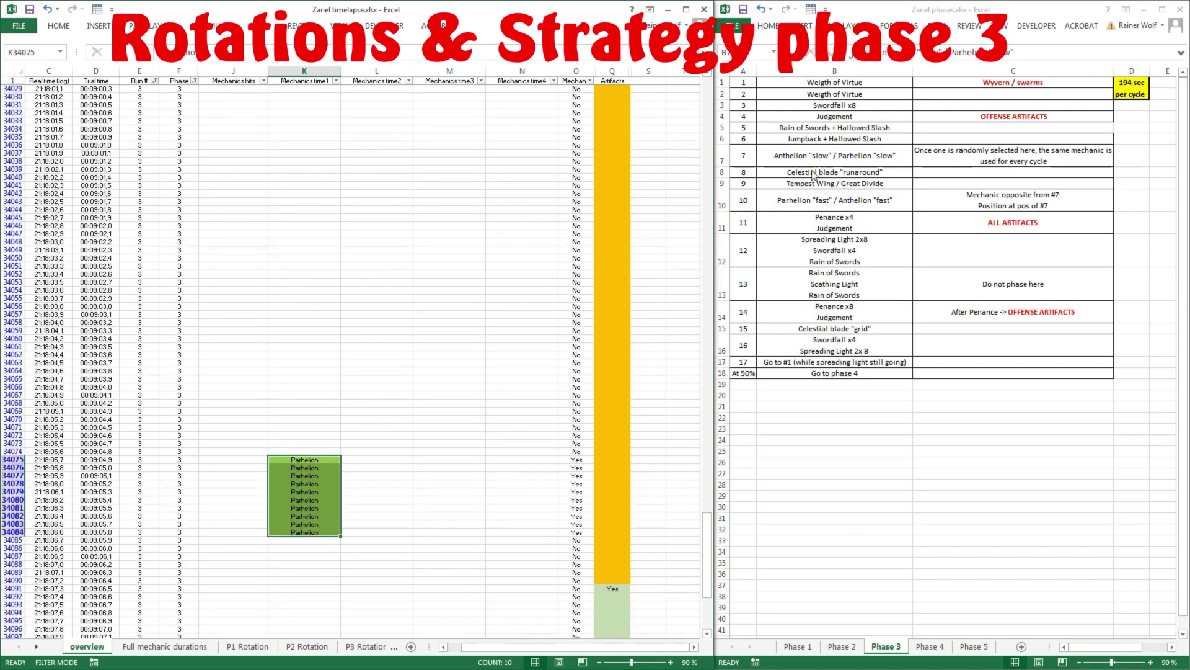
pyautogui.hotkey('ctrl', 'v')
pyautogui.moveTo(308, 460); pyautogui.dragTo(313, 532)
pyautogui.press('Escape')
pyautogui.click(847, 156)
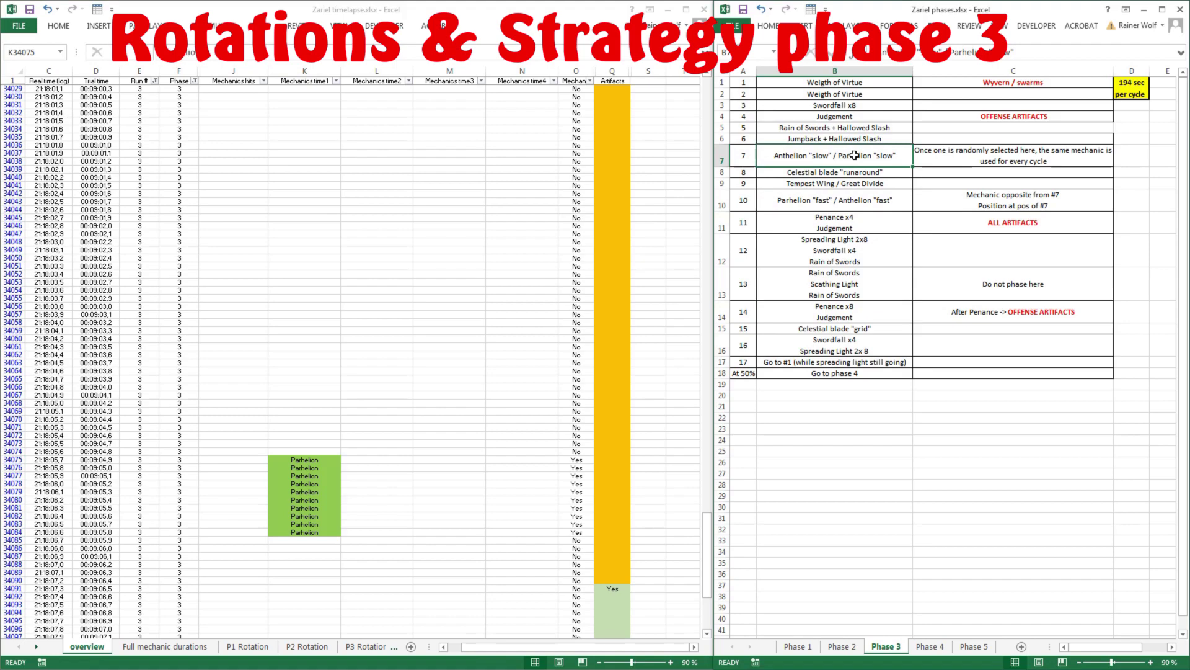
# Step: Go back to the long Anthelion block and highlight all of it again, K33680:K33739
pyautogui.scroll(20, 320, 204)
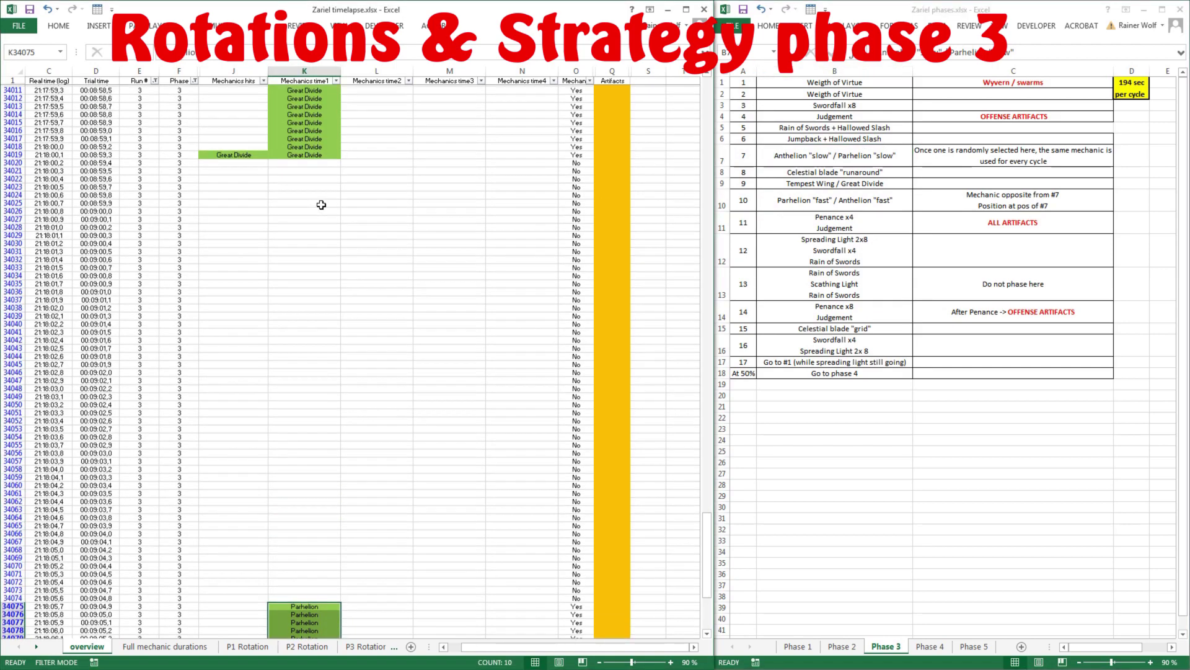
pyautogui.scroll(20, 321, 204)
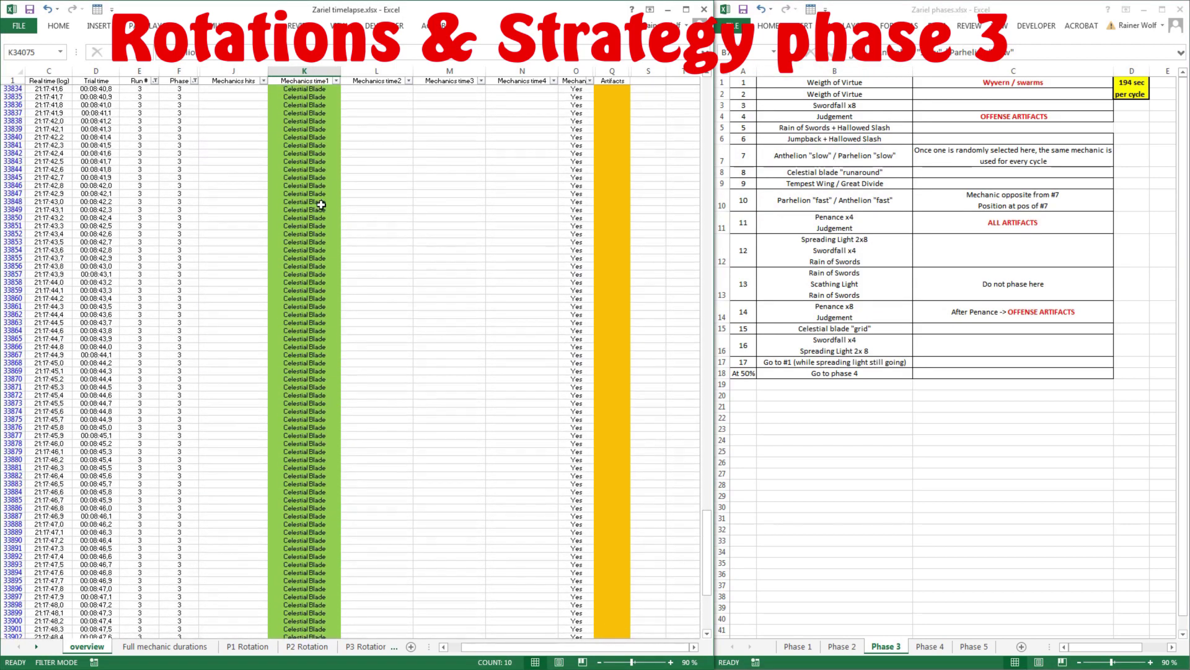
pyautogui.scroll(20, 321, 205)
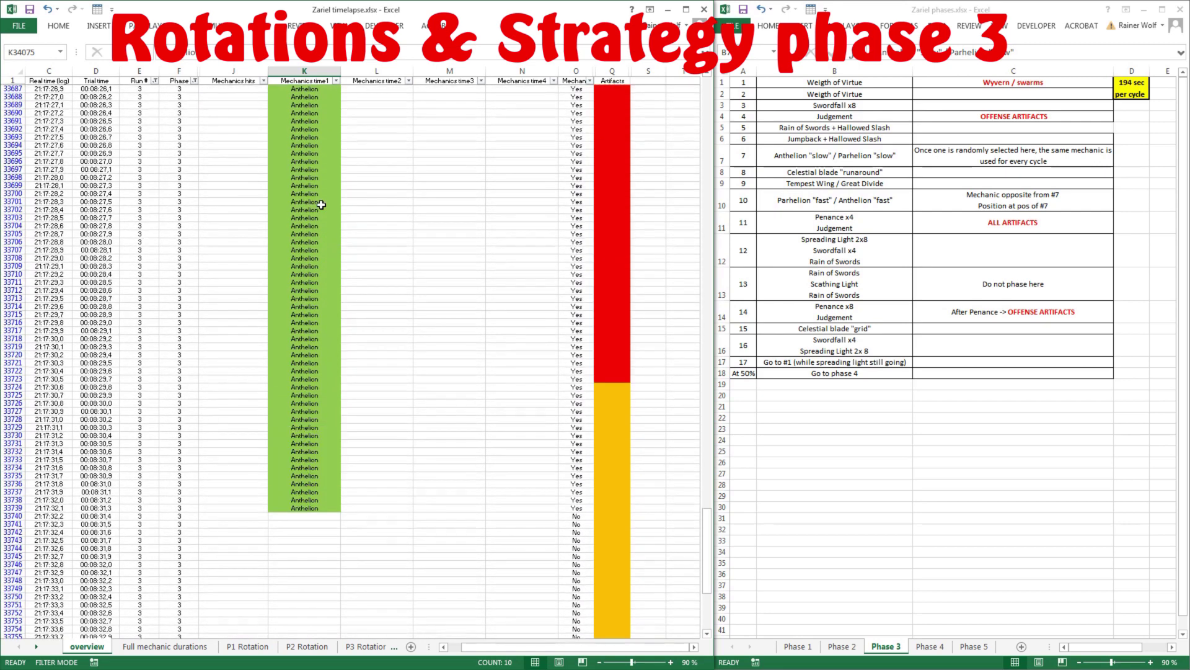
pyautogui.moveTo(312, 134); pyautogui.dragTo(329, 602)
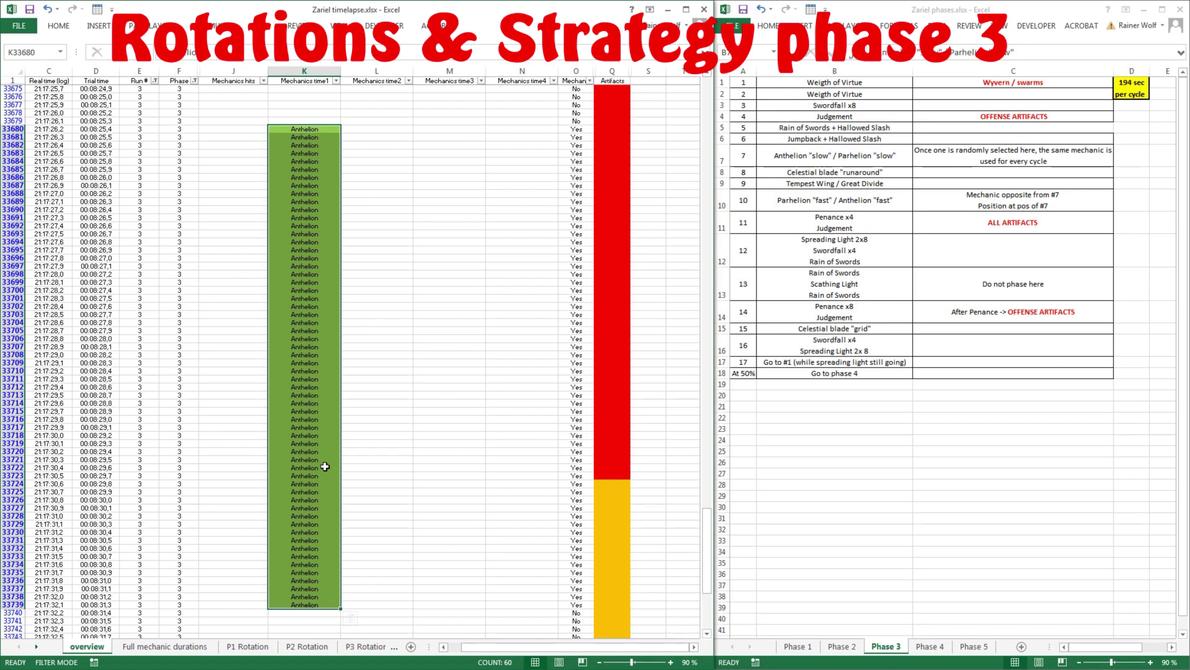
pyautogui.moveTo(322, 133); pyautogui.dragTo(321, 609)
# Step: Highlight the start of Celestial Blade, K33788:K33819, and a further stretch of 40 entries from K33813
pyautogui.scroll(-20, 321, 609)
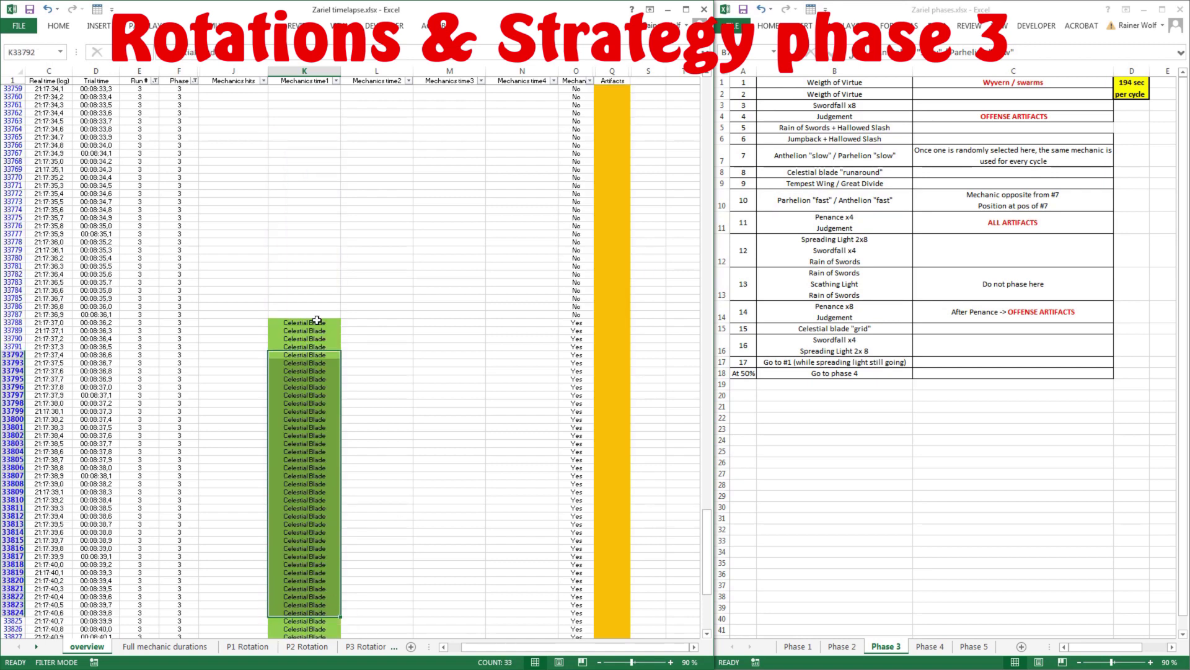
pyautogui.moveTo(314, 322); pyautogui.dragTo(314, 572)
pyautogui.scroll(-15, 395, 323)
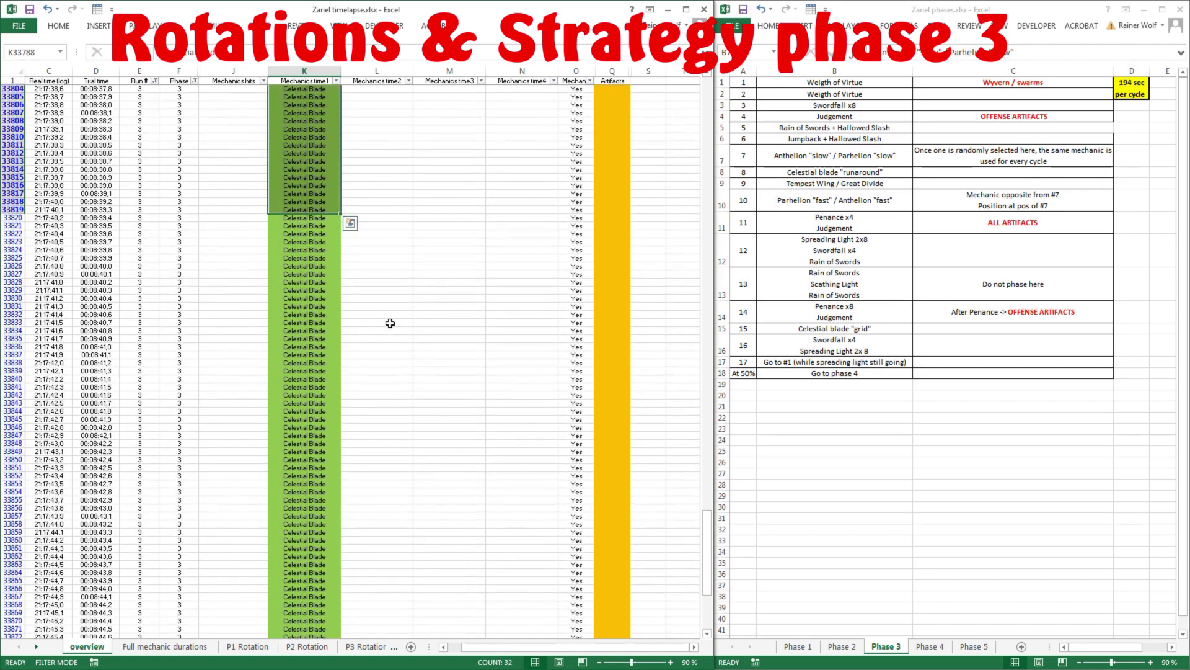
pyautogui.moveTo(314, 160); pyautogui.dragTo(316, 476)
# Step: Revisit the Anthelion block and highlight 37 of its entries starting at K33696
pyautogui.scroll(5, 347, 372)
pyautogui.scroll(20, 349, 286)
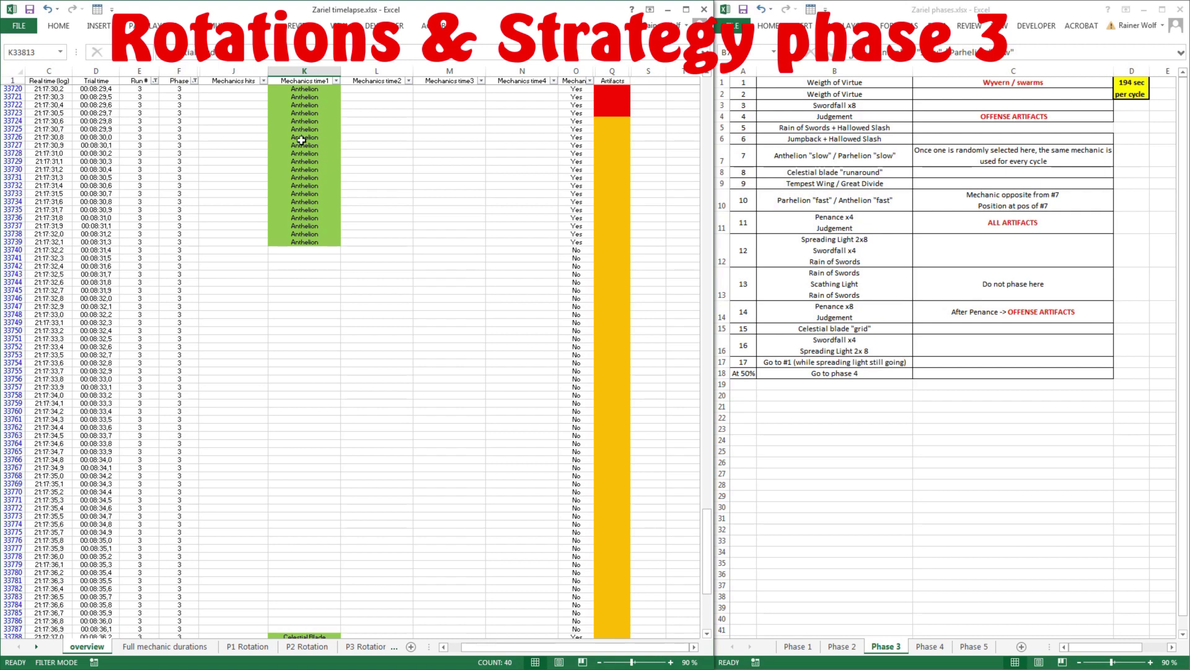
pyautogui.scroll(-5, 326, 235)
pyautogui.scroll(14, 329, 229)
pyautogui.moveTo(316, 113); pyautogui.dragTo(366, 395)
# Step: Highlight the Parhelion block K34075:K34084 ahead of Penance, and highlight its entries K34076:K34084 once more
pyautogui.scroll(-7, 388, 282)
pyautogui.scroll(-20, 378, 287)
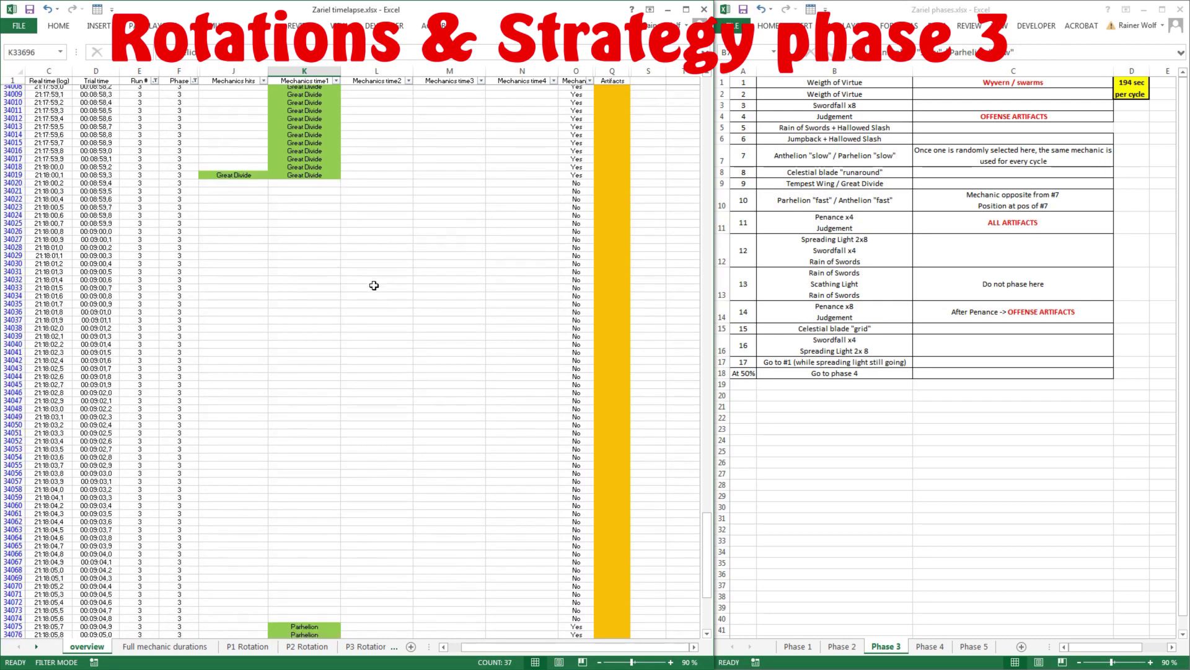
pyautogui.moveTo(305, 387); pyautogui.dragTo(313, 459)
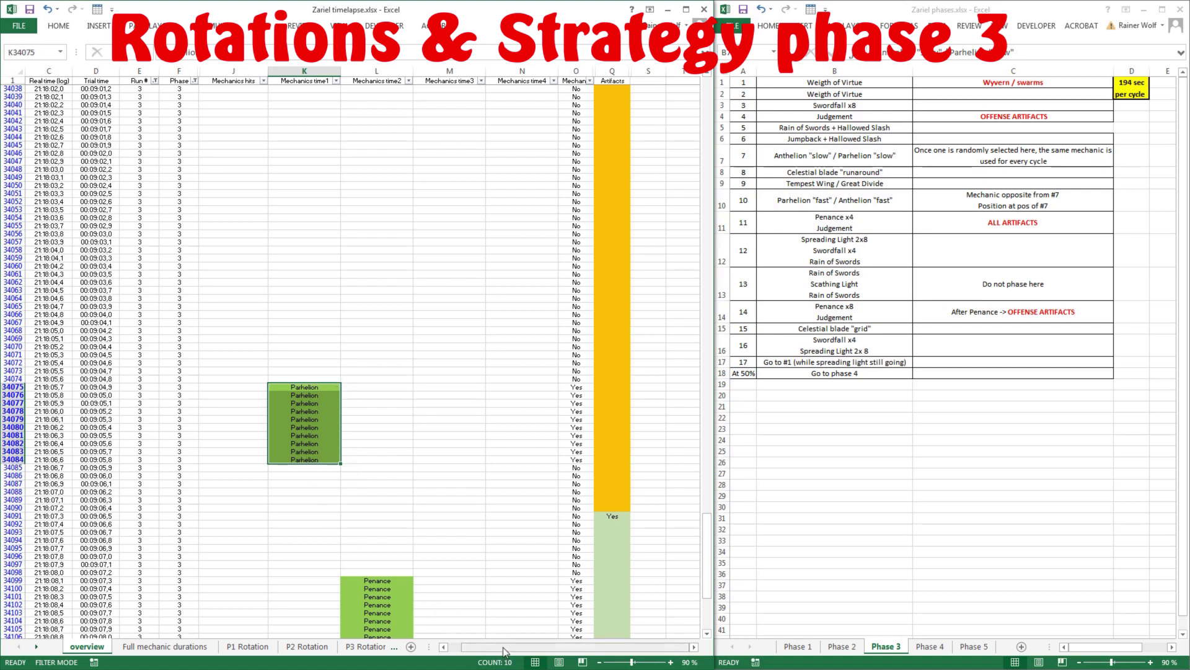
pyautogui.click(389, 395)
pyautogui.scroll(-8, 409, 270)
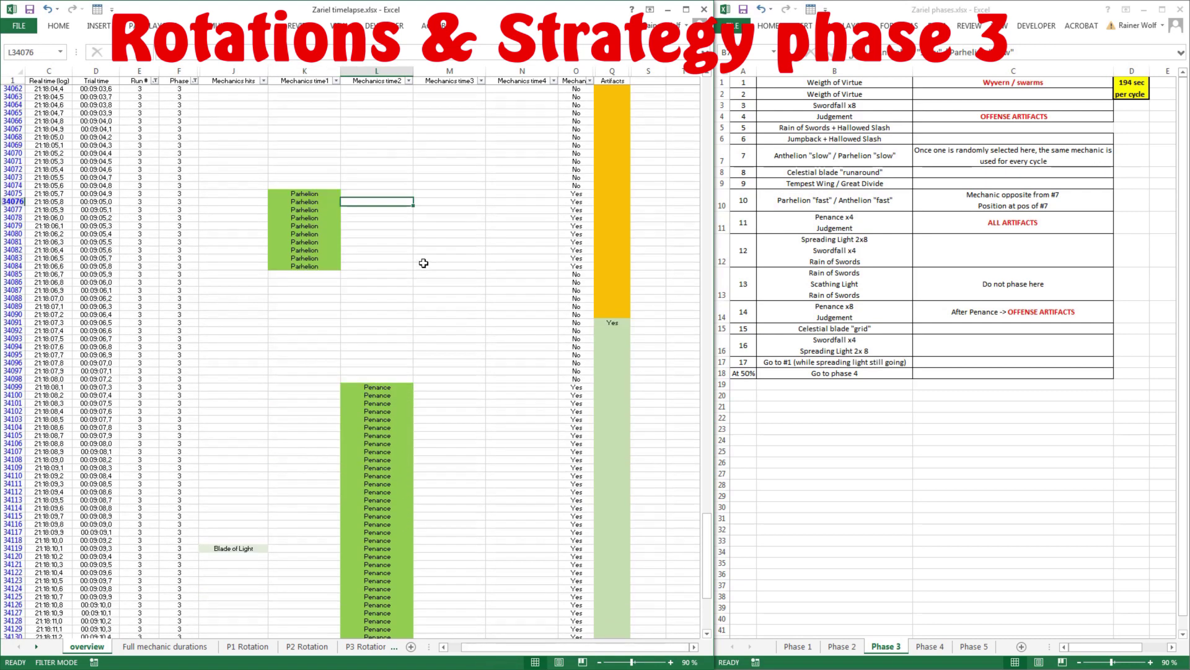
pyautogui.scroll(-4, 424, 263)
pyautogui.moveTo(307, 102); pyautogui.dragTo(308, 168)
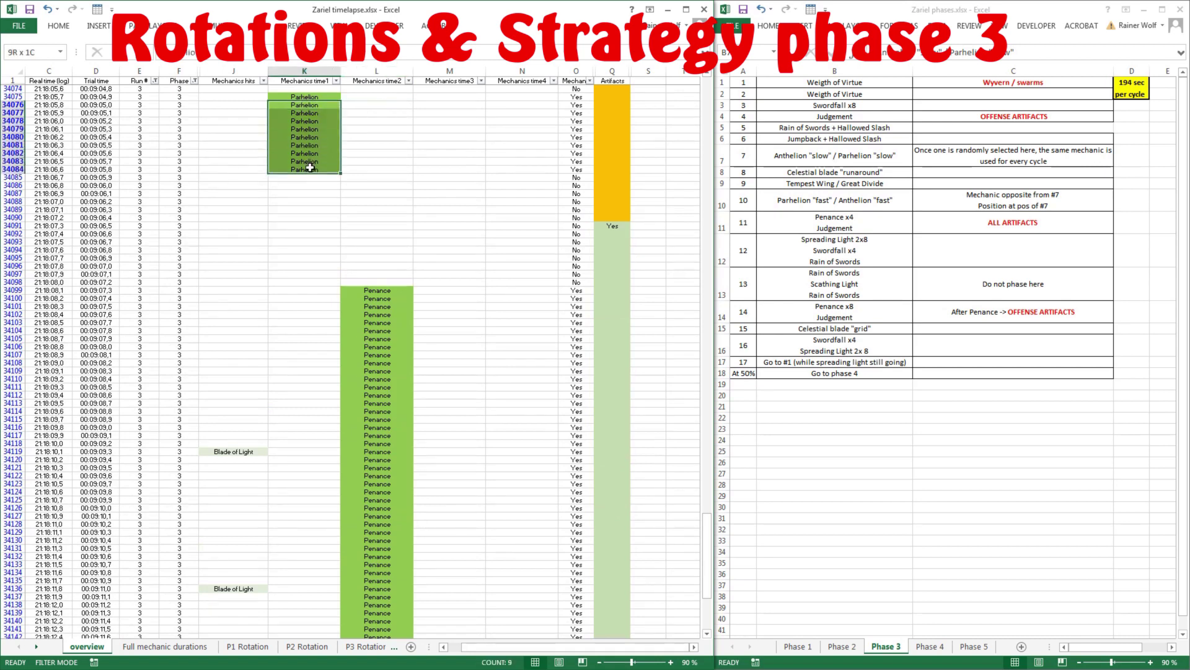
# Step: Point out the artifact marker Q34091 just before Penance and highlight the opening Penance entries L34099:L34119
pyautogui.click(387, 288)
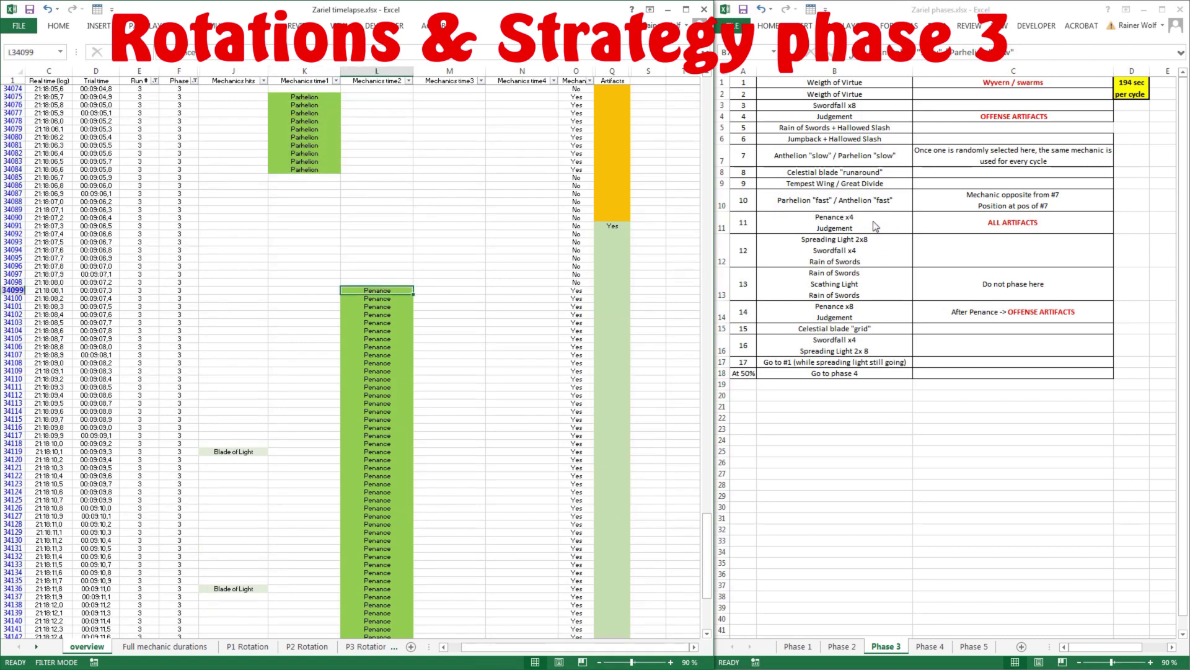
pyautogui.click(612, 227)
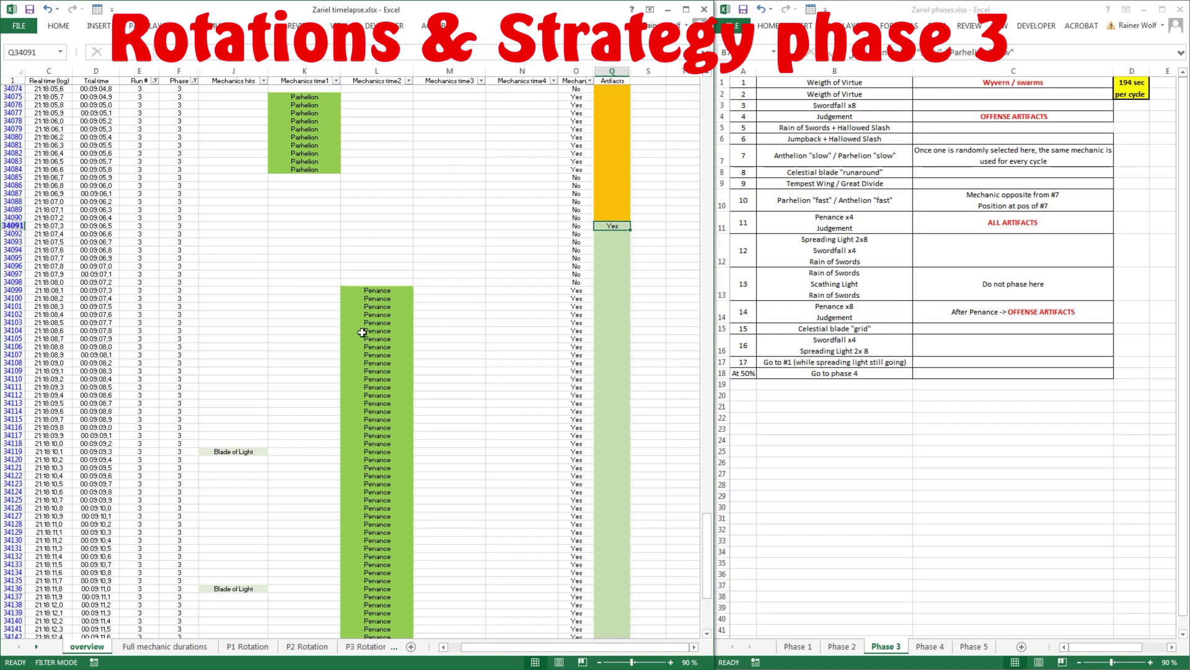
pyautogui.moveTo(391, 290); pyautogui.dragTo(404, 455)
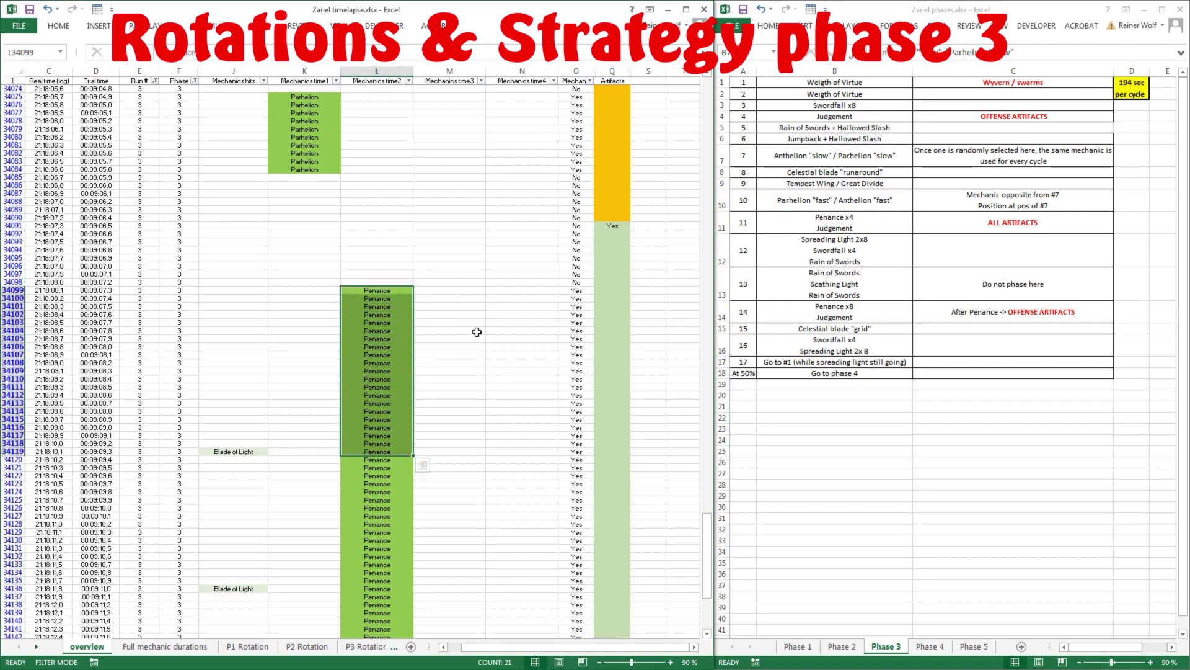
pyautogui.click(374, 300)
# Step: Find where AB + Judgement starts alongside Penance and highlight its first entries, K34170:K34175
pyautogui.scroll(-20, 378, 300)
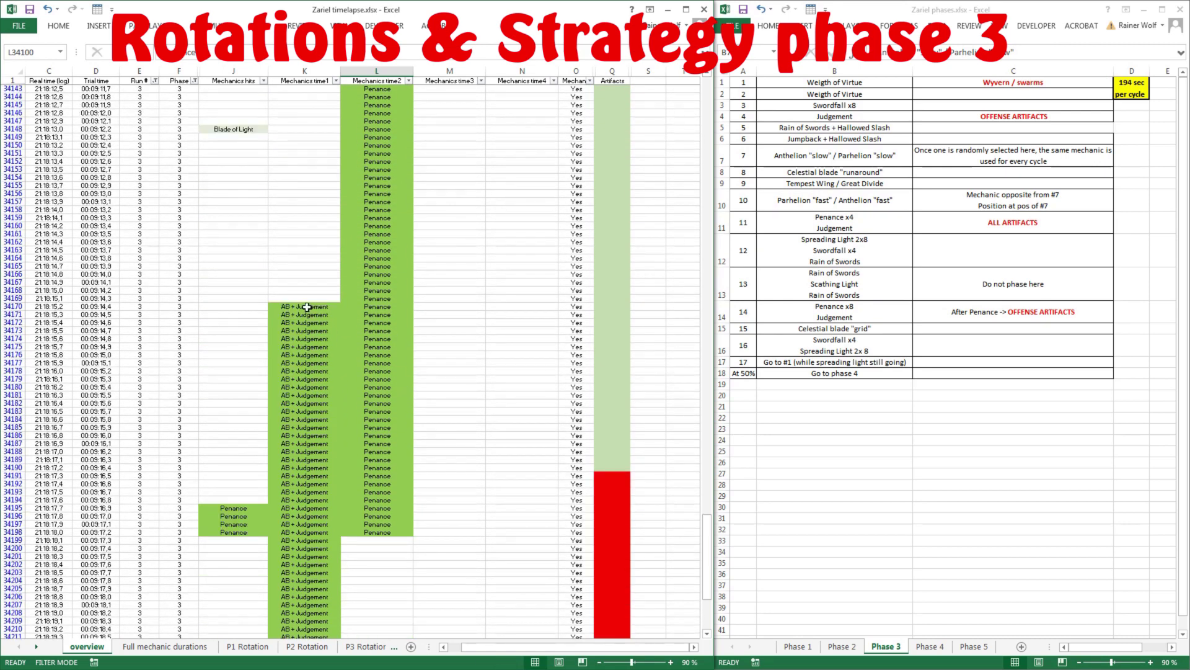
pyautogui.moveTo(307, 306); pyautogui.dragTo(310, 349)
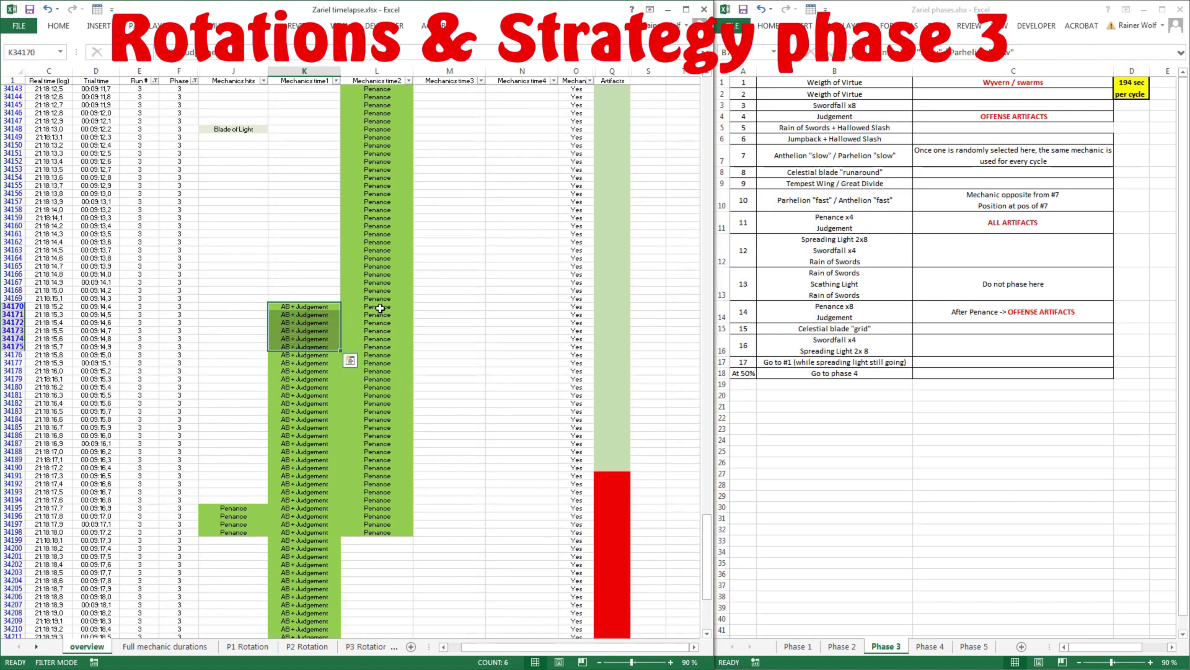
pyautogui.moveTo(304, 307)
pyautogui.mouseDown()
pyautogui.moveTo(311, 329)
pyautogui.moveTo(309, 307)
pyautogui.mouseUp()
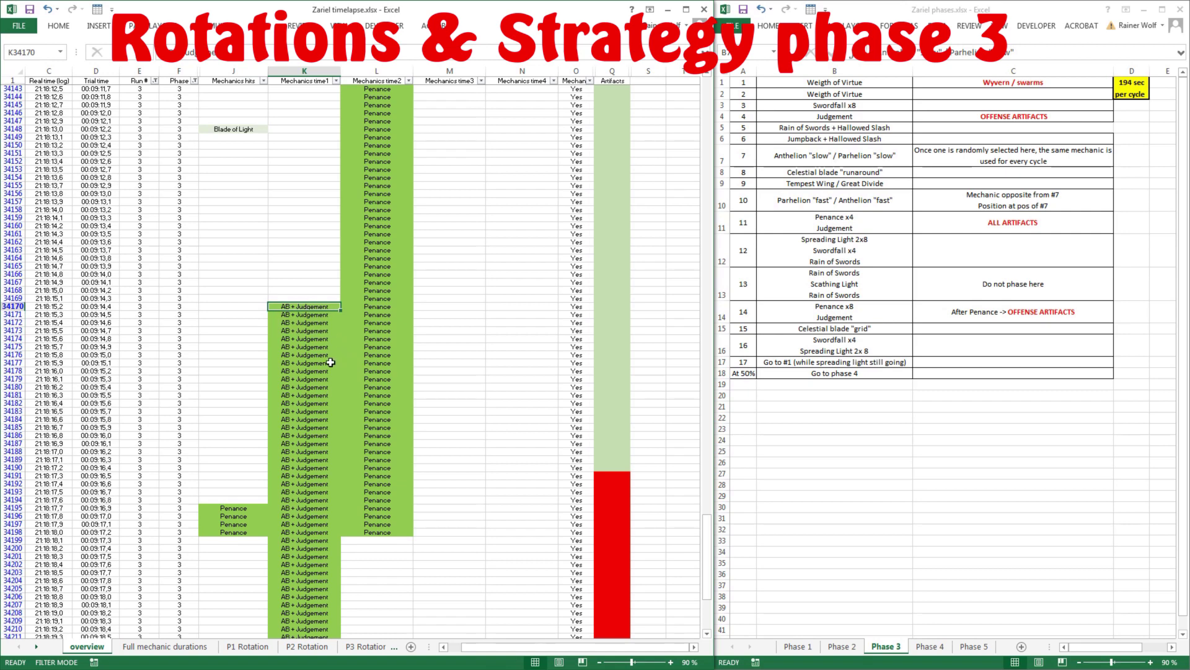
# Step: Mark the end of Penance at L34198, highlight J34199:L34208 below it, and select the last AB + Judgement entry, K34222
pyautogui.scroll(-10, 358, 310)
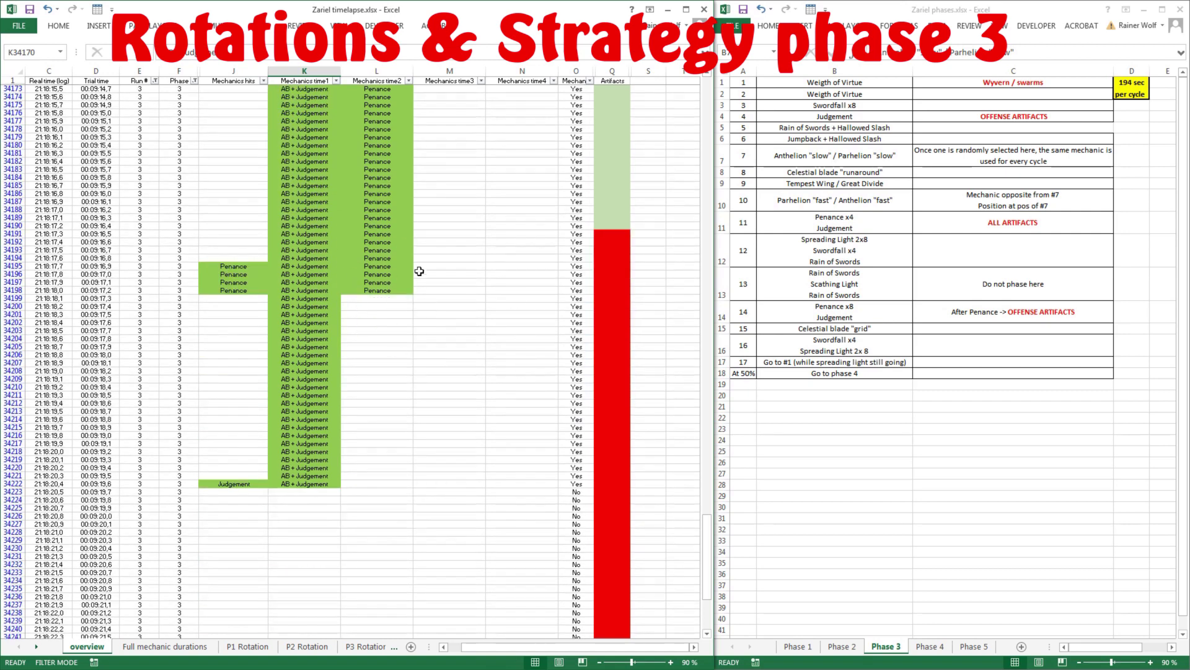
pyautogui.click(391, 289)
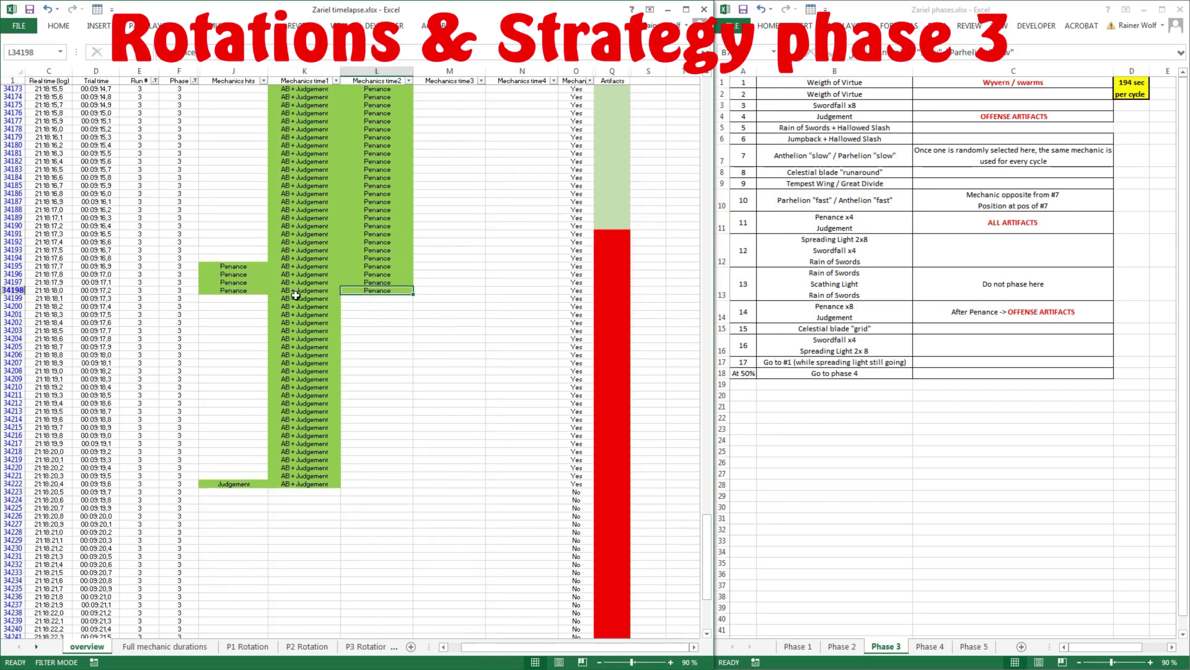
pyautogui.moveTo(234, 299); pyautogui.dragTo(399, 370)
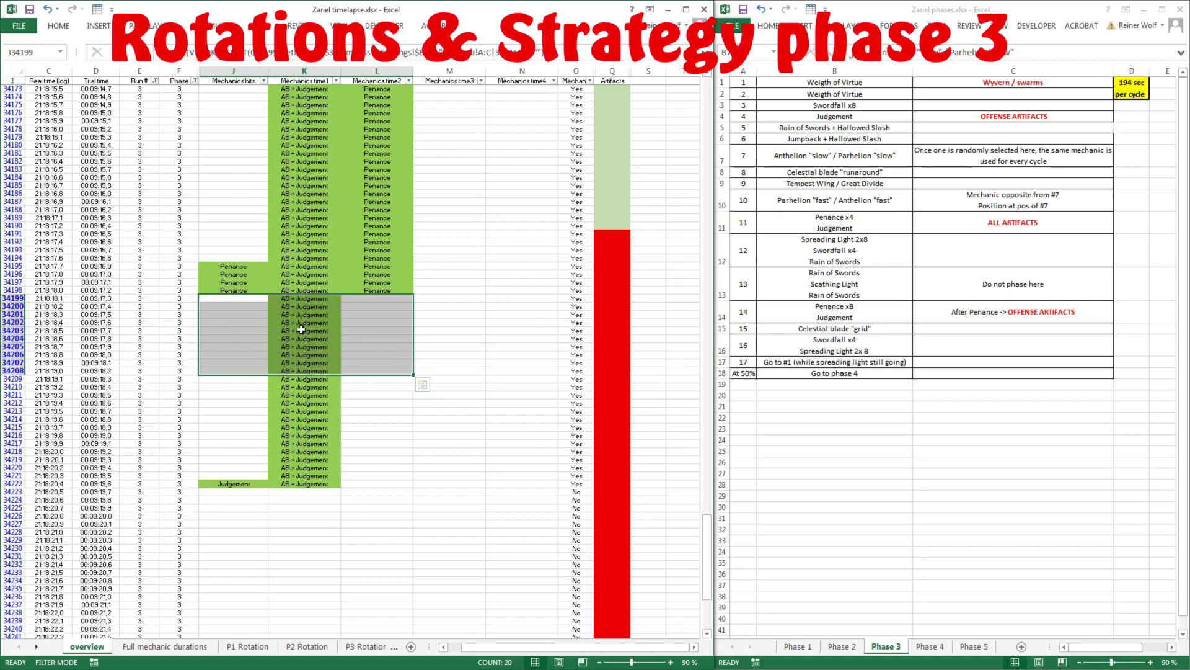
pyautogui.click(304, 483)
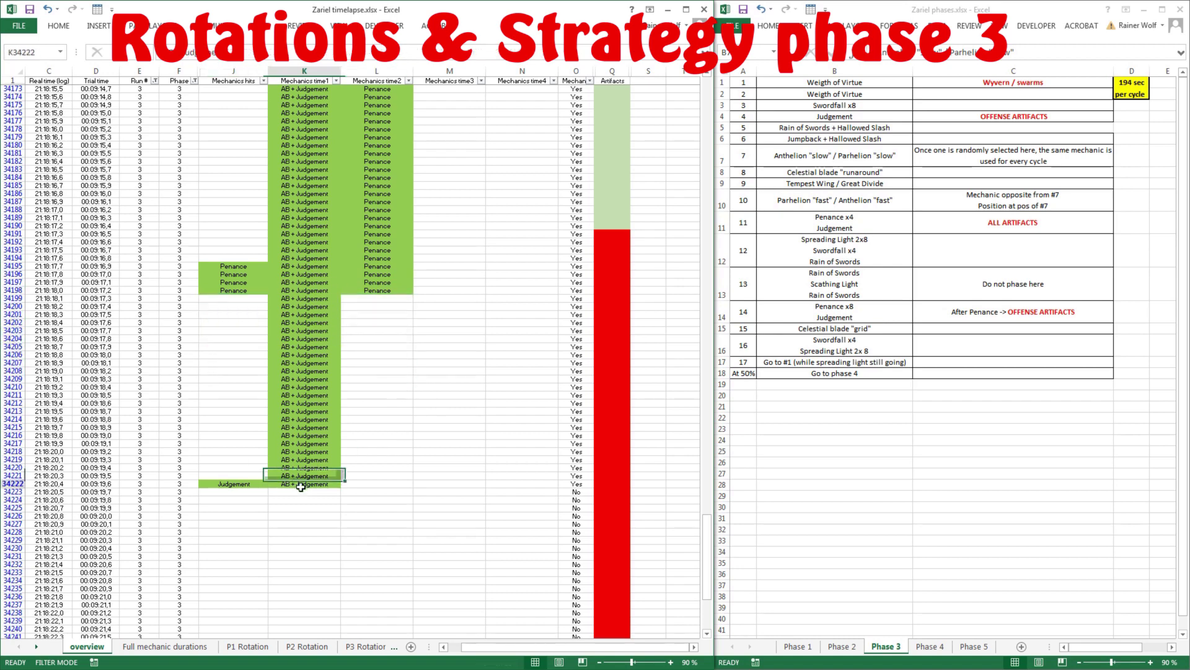
# Step: Go on to the Spreading Light block and highlight its opening entries, first L34255:L34270 and again as L34255:L34278
pyautogui.scroll(-4, 364, 261)
pyautogui.scroll(-16, 364, 261)
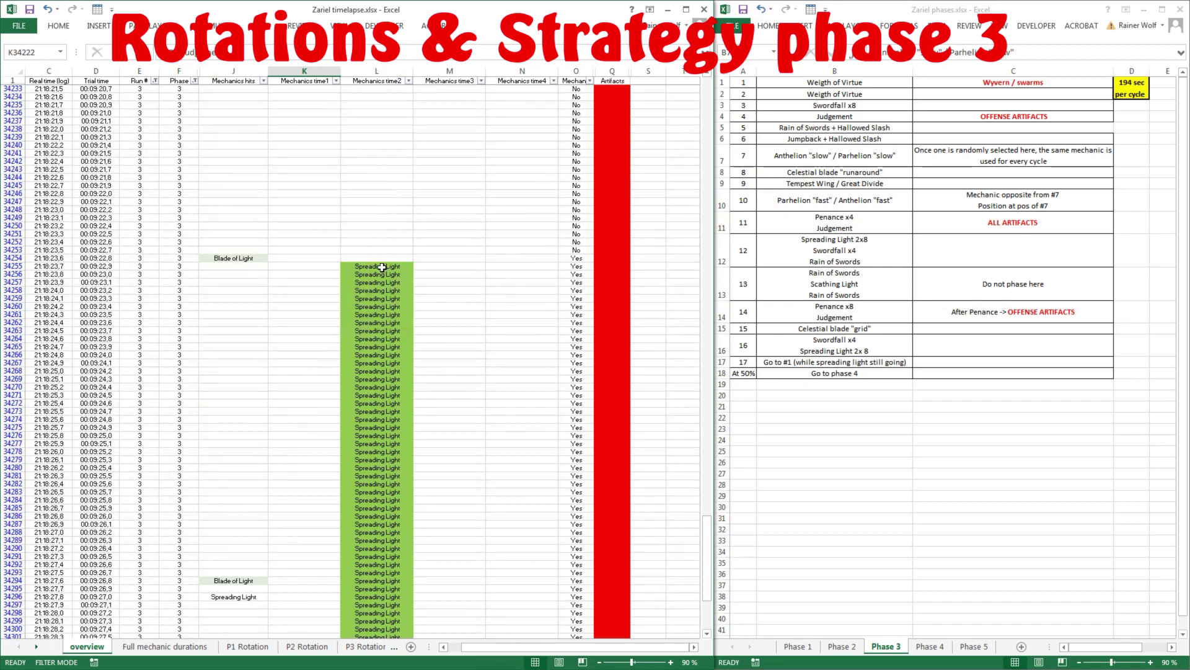
pyautogui.moveTo(382, 267); pyautogui.dragTo(375, 388)
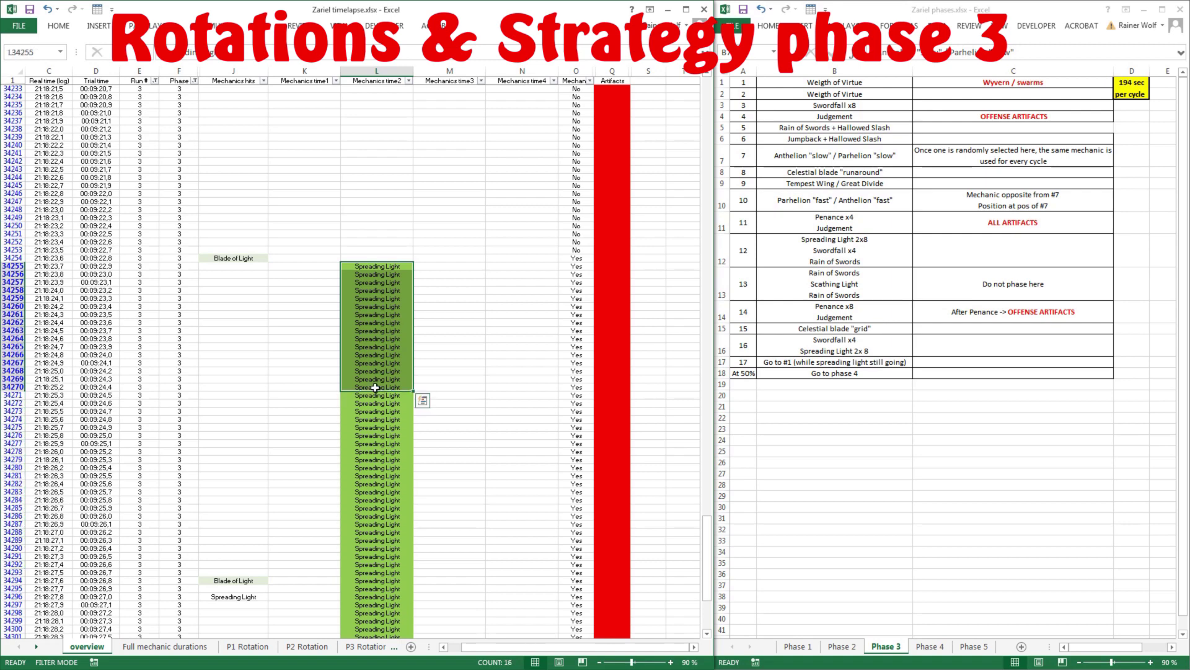
pyautogui.scroll(-6, 407, 241)
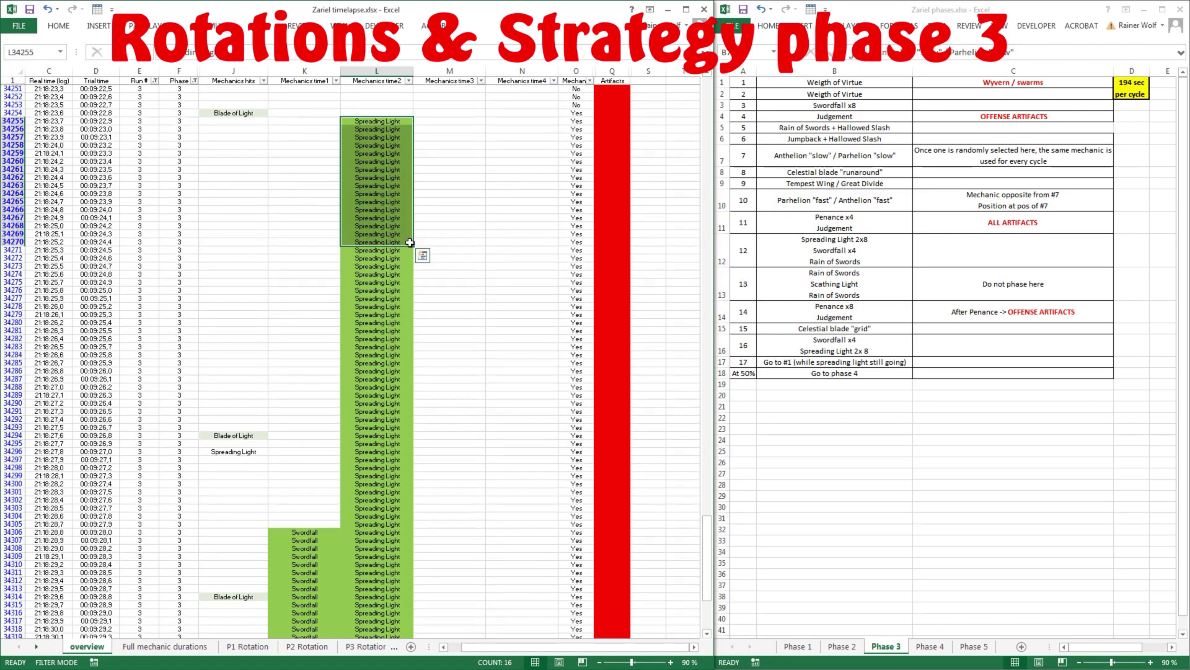
pyautogui.click(390, 123)
pyautogui.moveTo(389, 123); pyautogui.dragTo(381, 304)
# Step: Select the Spreading Light hit at J34296 and highlight the Spreading Light entries L34279:L34299 around it
pyautogui.scroll(-5, 397, 310)
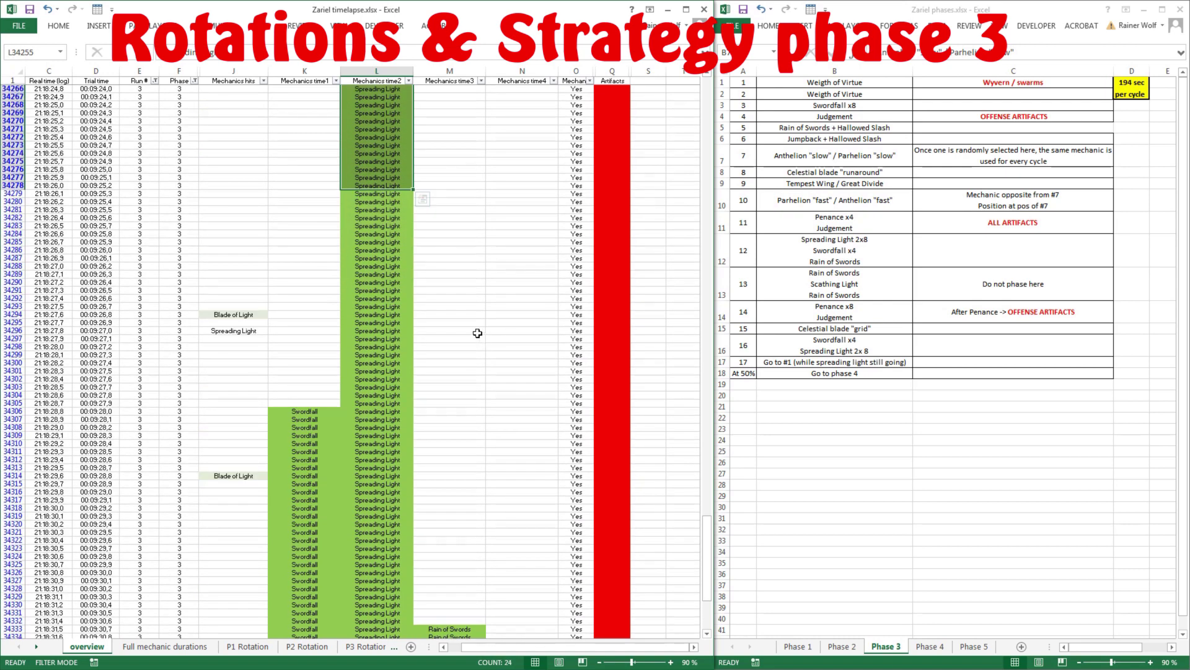
pyautogui.click(243, 331)
pyautogui.hotkey('shift', 'Right')
pyautogui.hotkey('shift', 'Right')
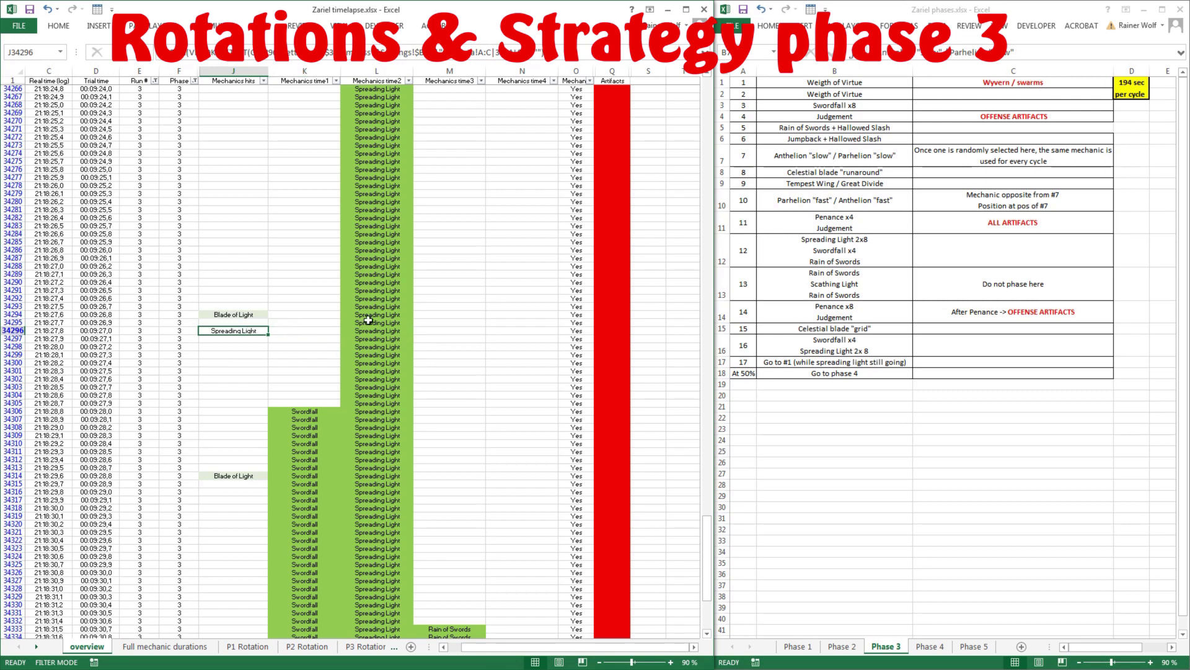
pyautogui.moveTo(381, 193); pyautogui.dragTo(379, 355)
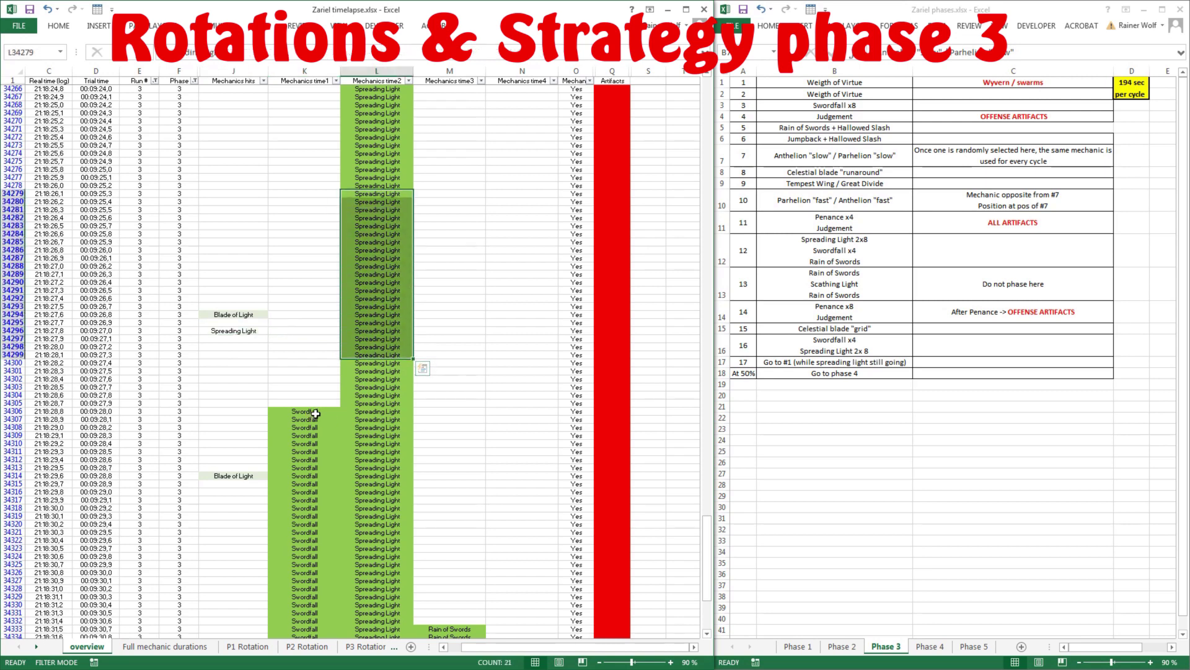
# Step: Highlight the overlapping Swordfall and Spreading Light stretches, ending with Spreading Light L34299:L34356 and the whole Swordfall block K34306:K34352
pyautogui.moveTo(316, 413); pyautogui.dragTo(304, 496)
pyautogui.moveTo(310, 411); pyautogui.dragTo(307, 518)
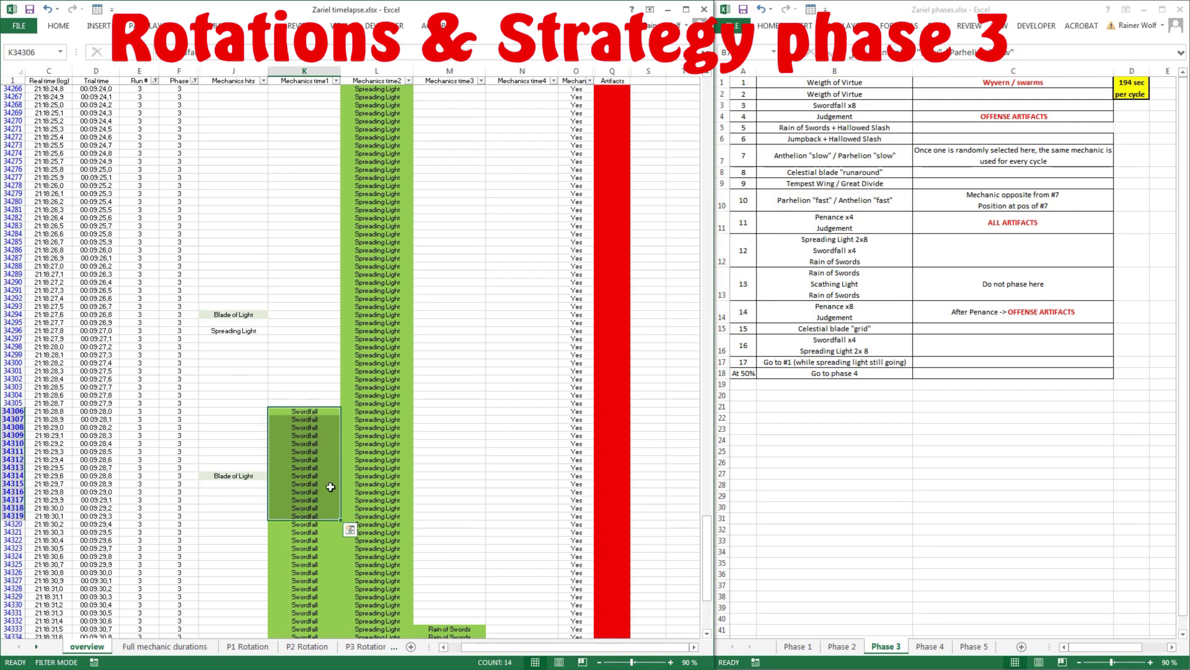
pyautogui.scroll(-10, 439, 334)
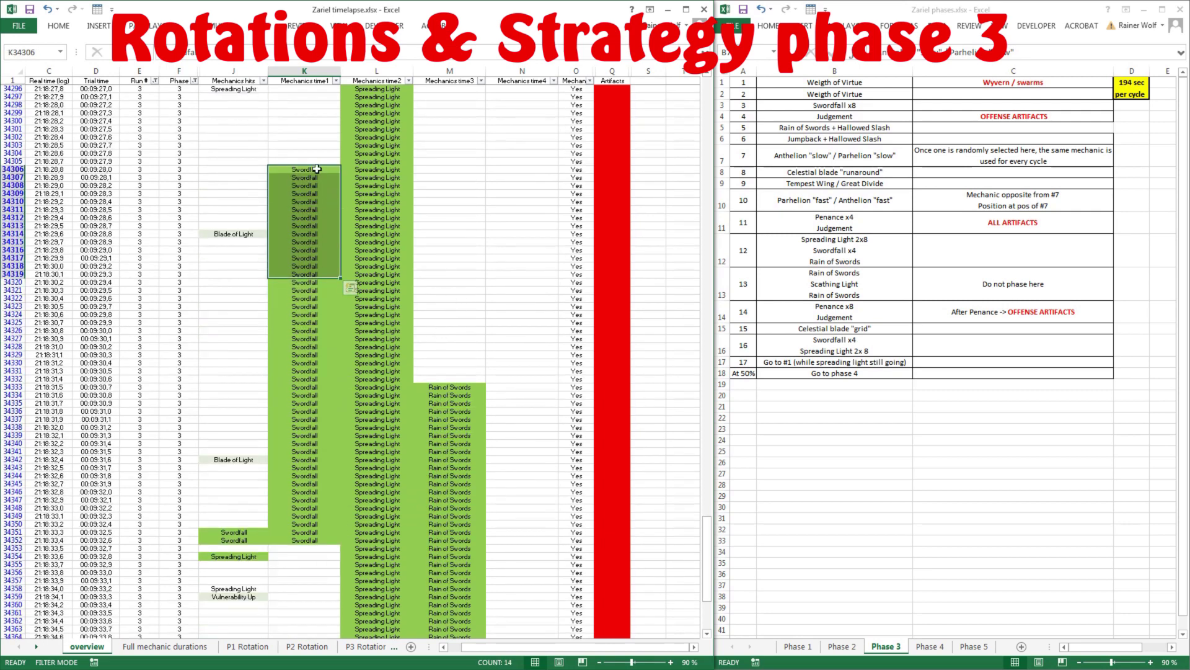
pyautogui.moveTo(374, 113); pyautogui.dragTo(375, 576)
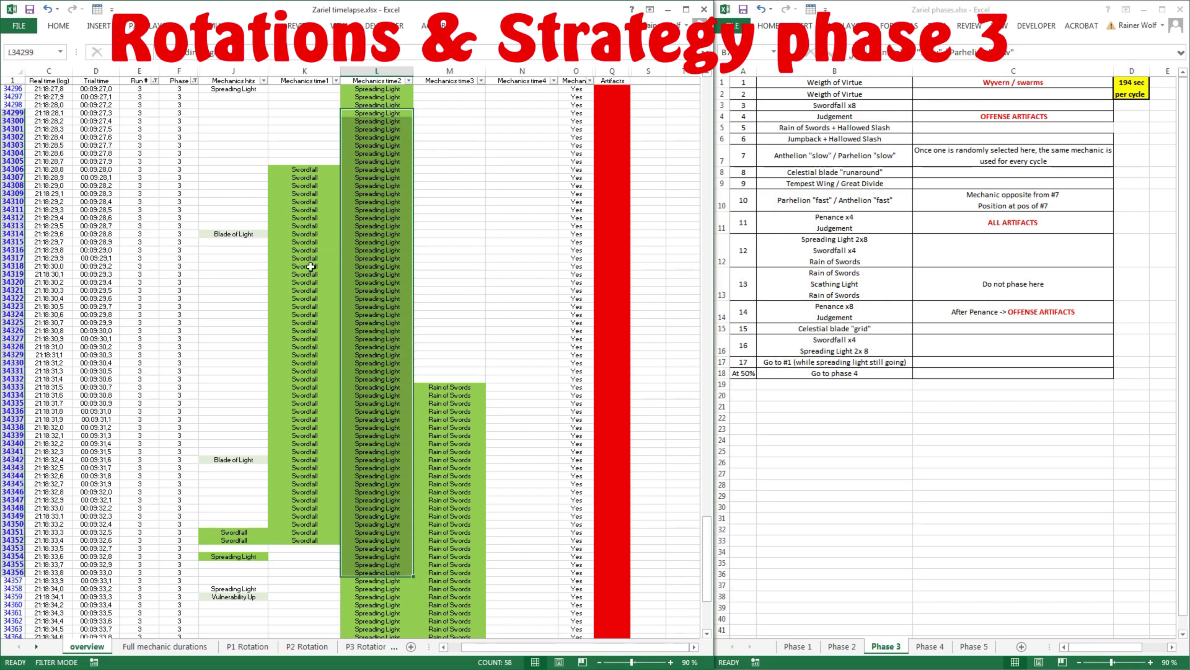
pyautogui.moveTo(319, 172); pyautogui.dragTo(309, 540)
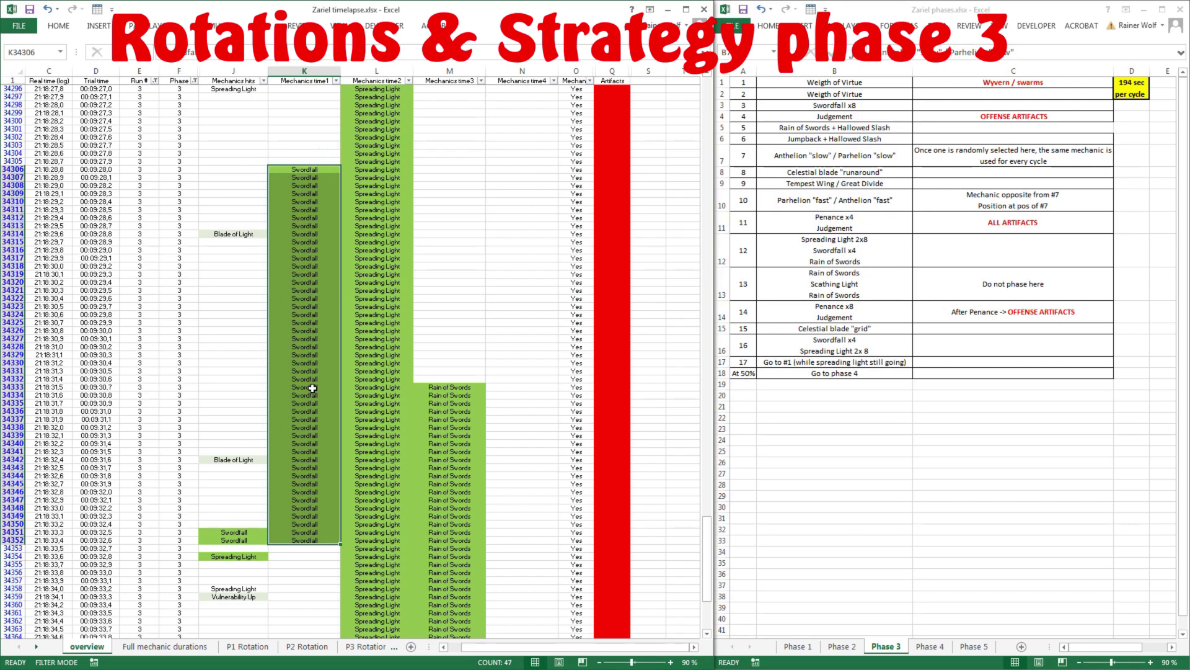
# Step: Point out where Rain of Swords joins Swordfall and Spreading Light, and highlight its entries M34333:M34356
pyautogui.click(450, 386)
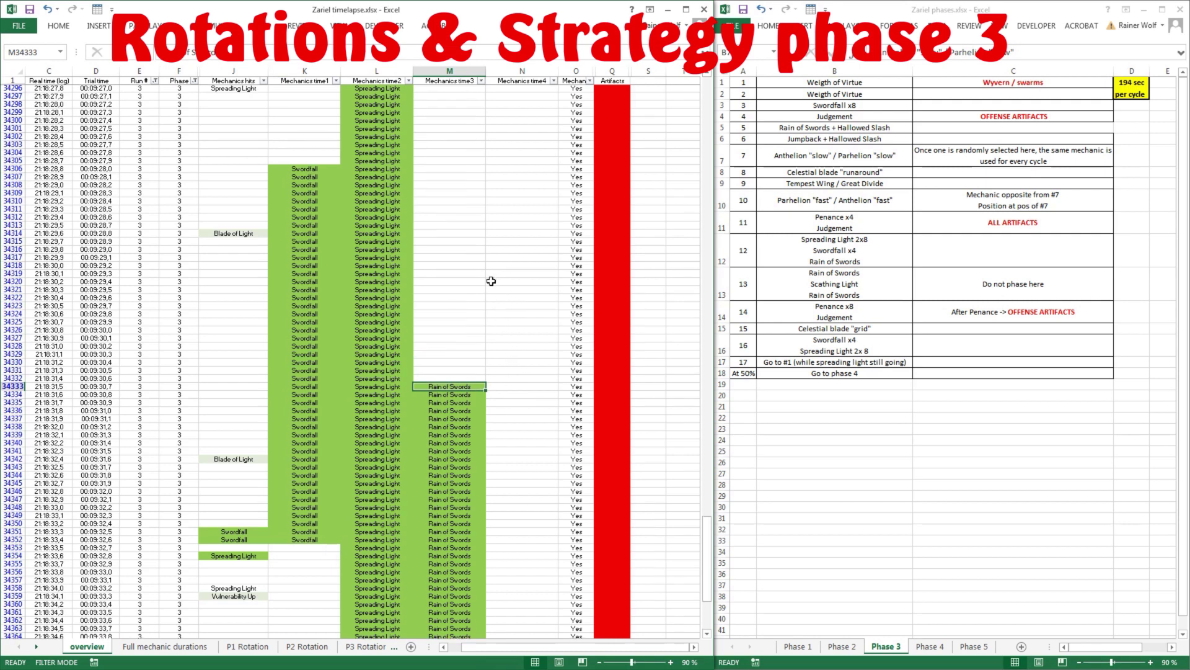
pyautogui.scroll(-6, 491, 281)
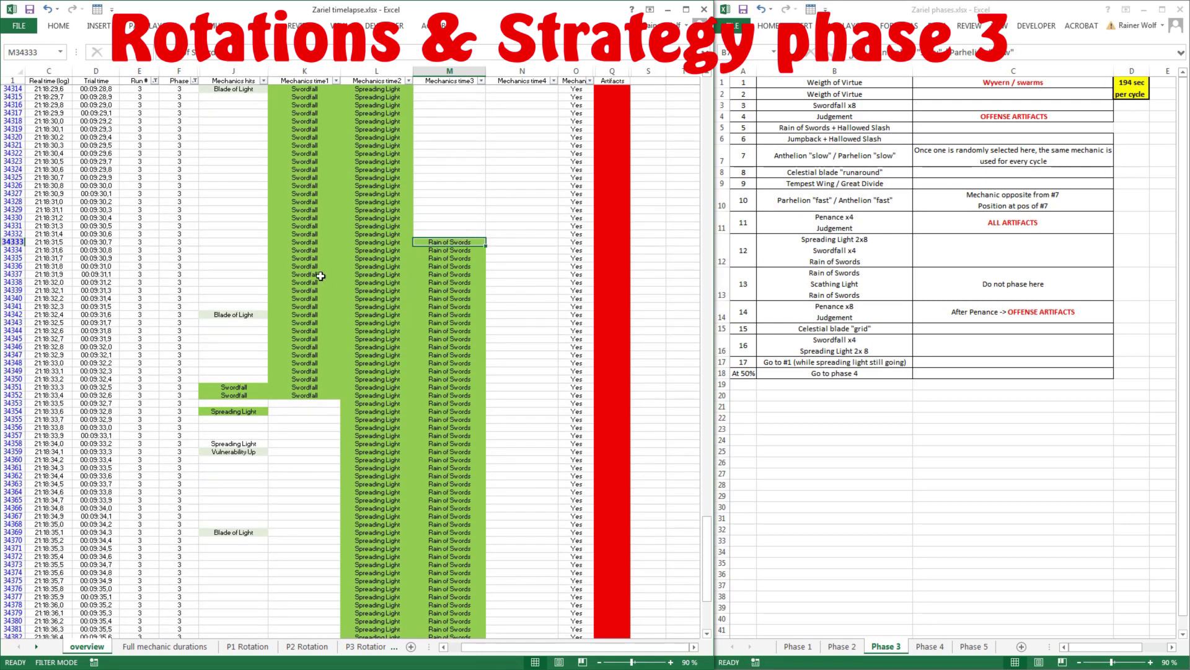
pyautogui.click(310, 266)
pyautogui.click(381, 270)
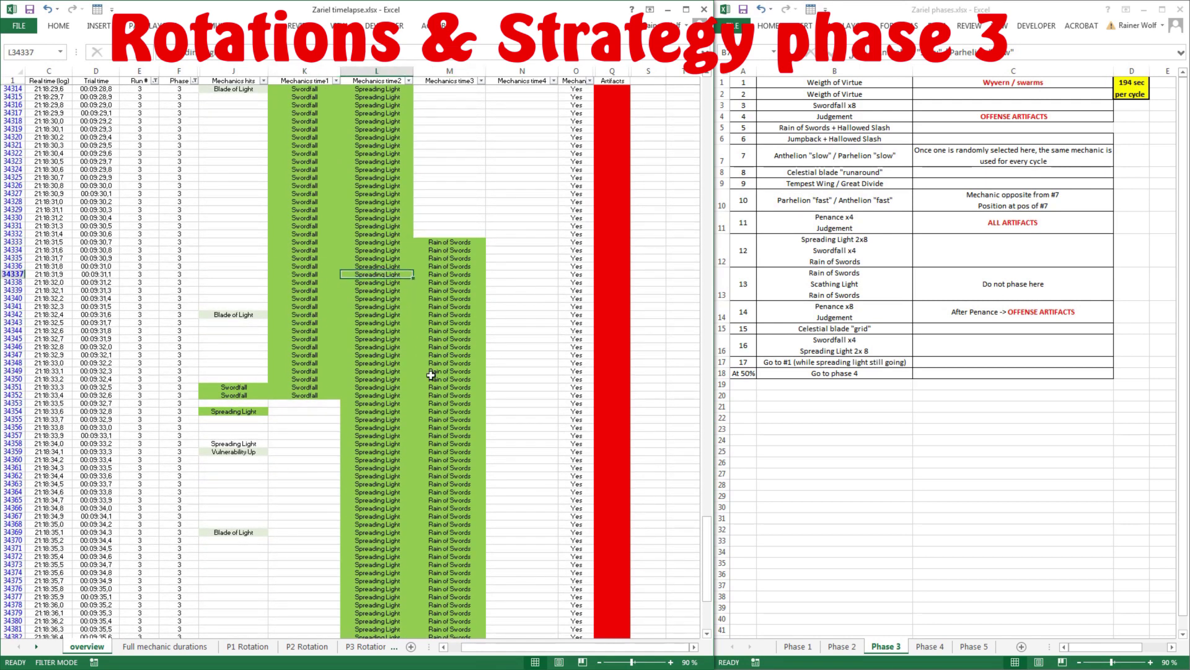
pyautogui.click(464, 242)
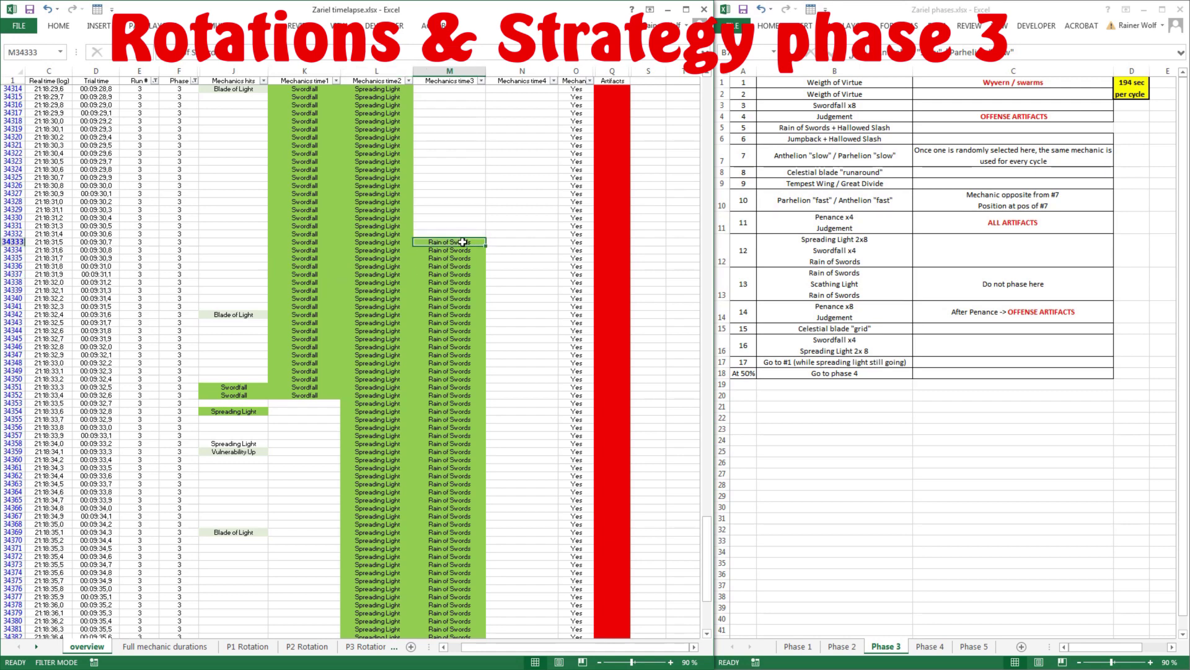
pyautogui.moveTo(462, 242); pyautogui.dragTo(461, 429)
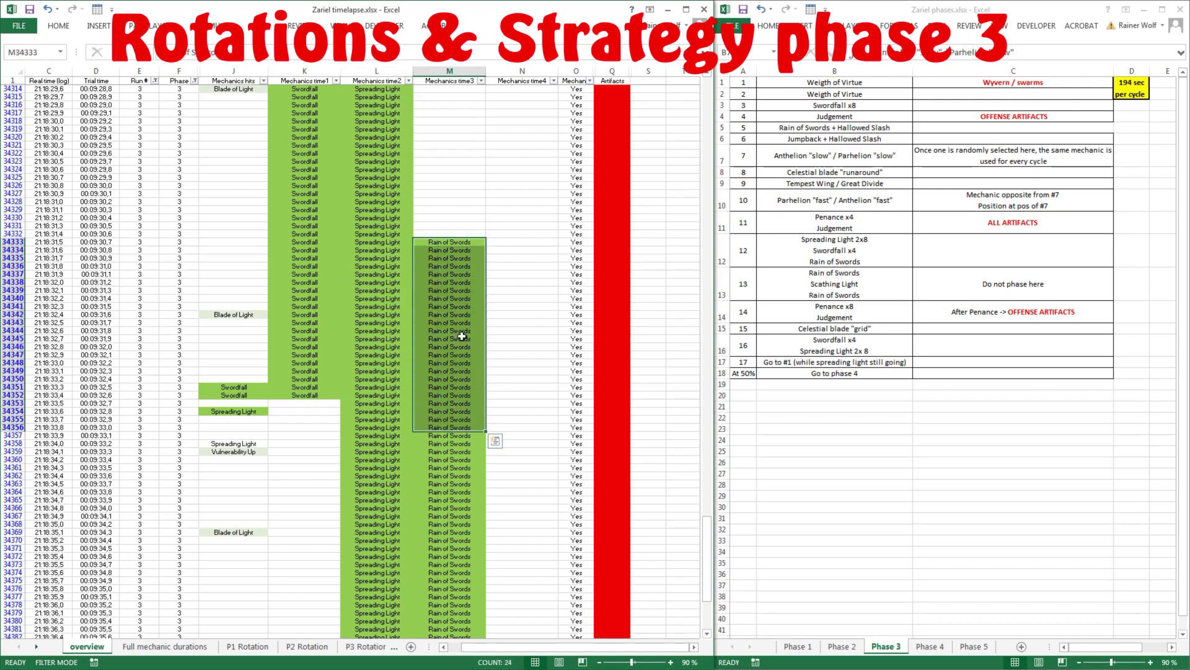
# Step: Highlight the rows where Rain of Swords hits at the end of its block, J34392:M34393
pyautogui.scroll(-6, 462, 302)
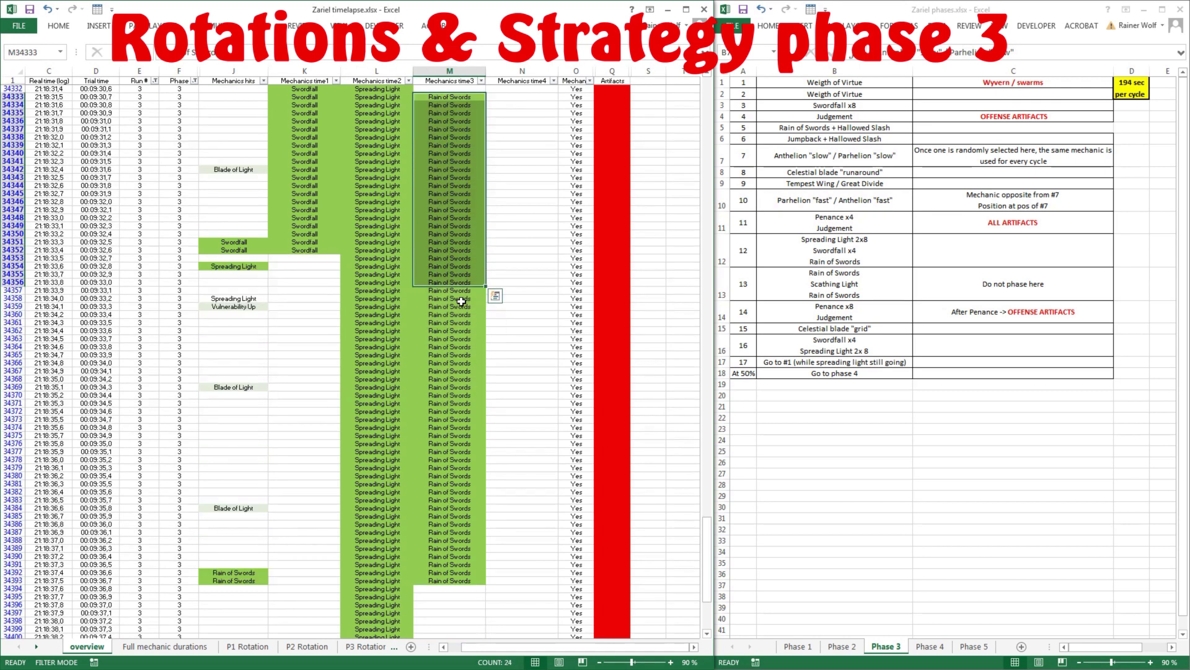
pyautogui.click(304, 258)
pyautogui.click(180, 257)
pyautogui.moveTo(180, 274); pyautogui.dragTo(474, 580)
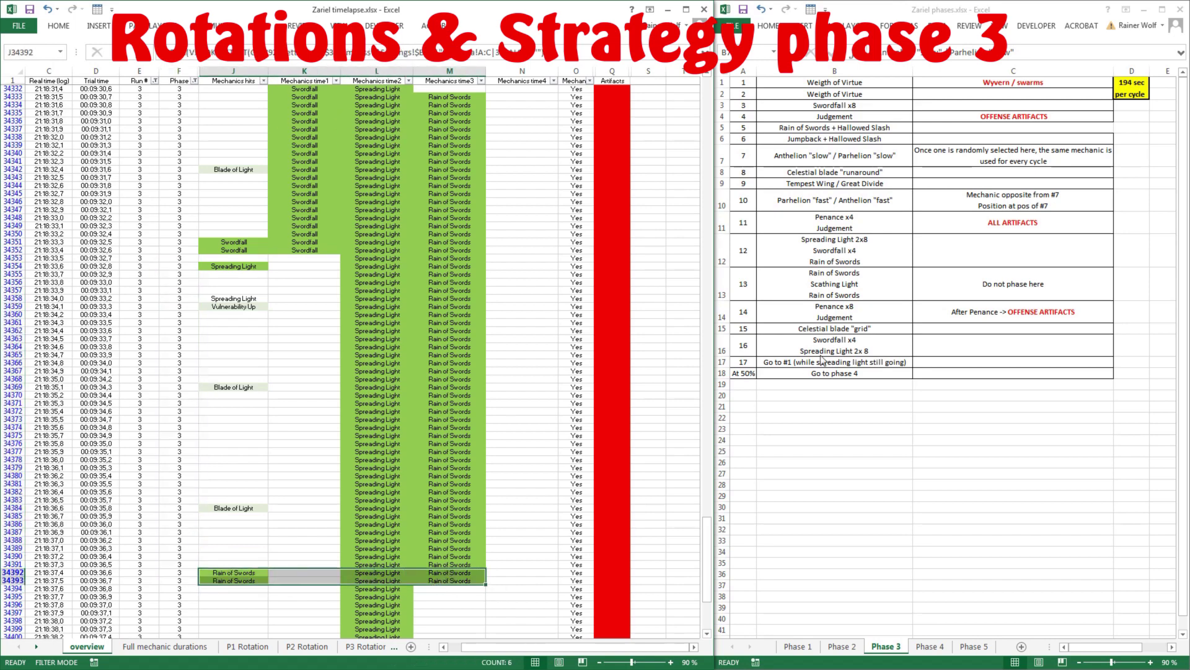
pyautogui.click(854, 296)
# Step: Return to the start of Spreading Light, highlight L34255:L34290, and select the entry at L34270
pyautogui.click(430, 209)
pyautogui.scroll(20, 430, 210)
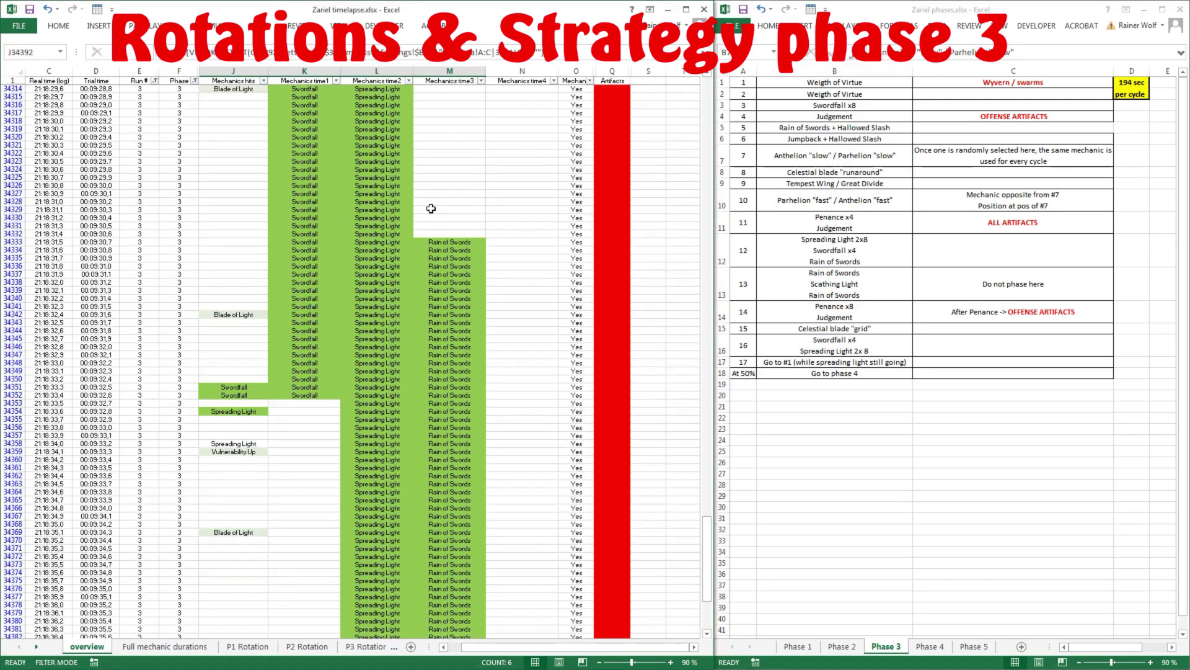
pyautogui.moveTo(391, 287); pyautogui.dragTo(390, 572)
pyautogui.scroll(-10, 391, 434)
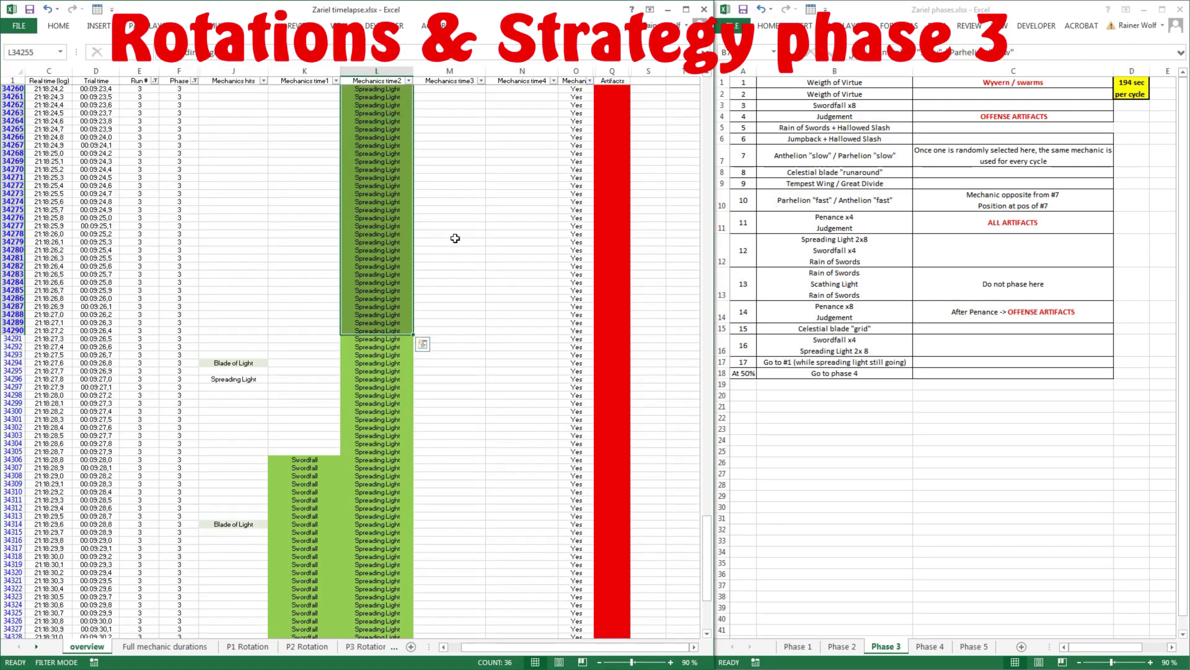
pyautogui.click(381, 169)
pyautogui.scroll(-6, 382, 169)
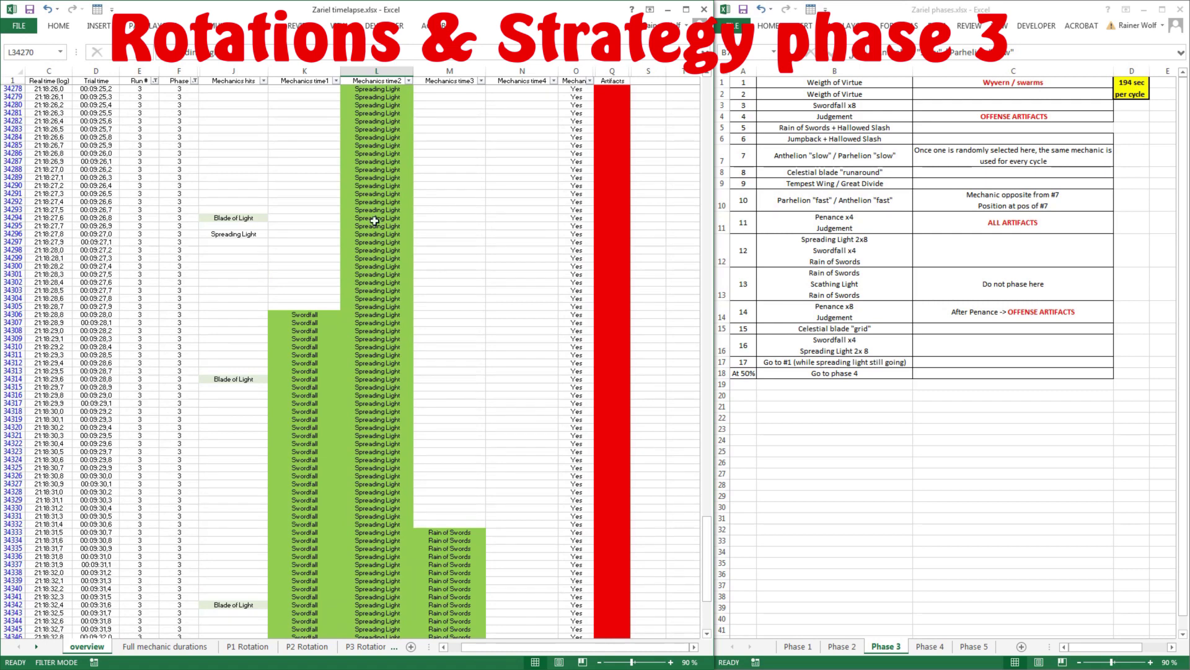
# Step: Highlight Swordfall K34306:K34332 and the following start of Rain of Swords, M34333:M34357
pyautogui.moveTo(310, 316); pyautogui.dragTo(305, 524)
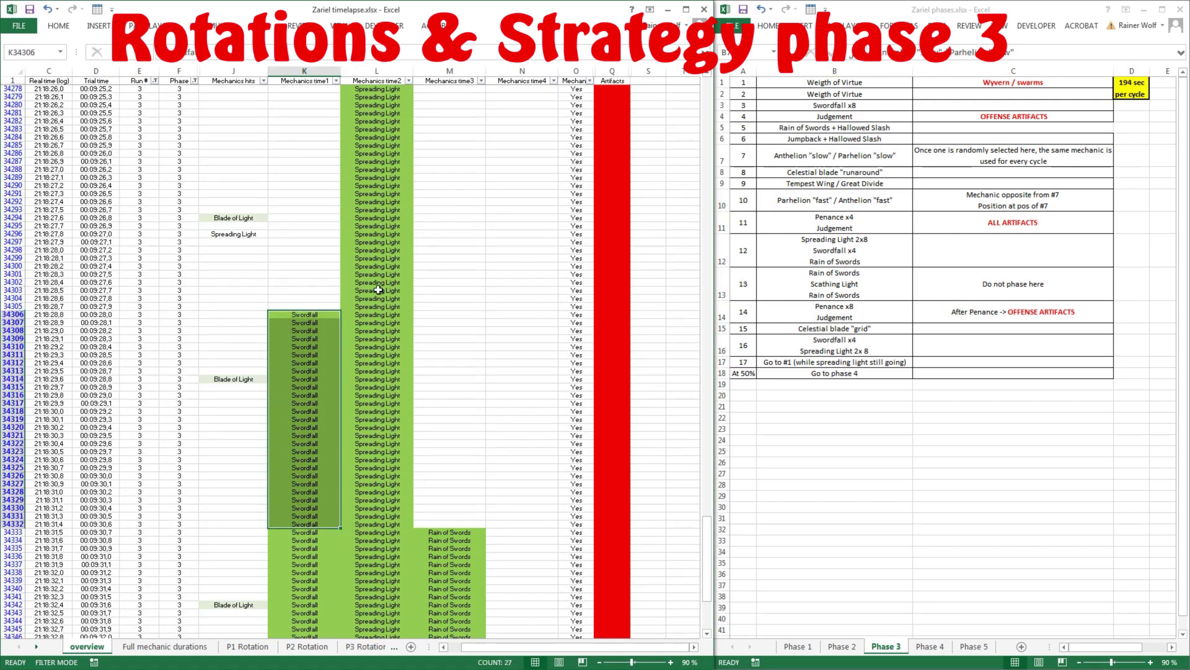
pyautogui.scroll(-10, 390, 267)
pyautogui.moveTo(439, 290); pyautogui.dragTo(432, 487)
# Step: Go to the next Rain of Swords block, select its first entry K34445, and review the gap since Spreading Light ended
pyautogui.scroll(-15, 356, 329)
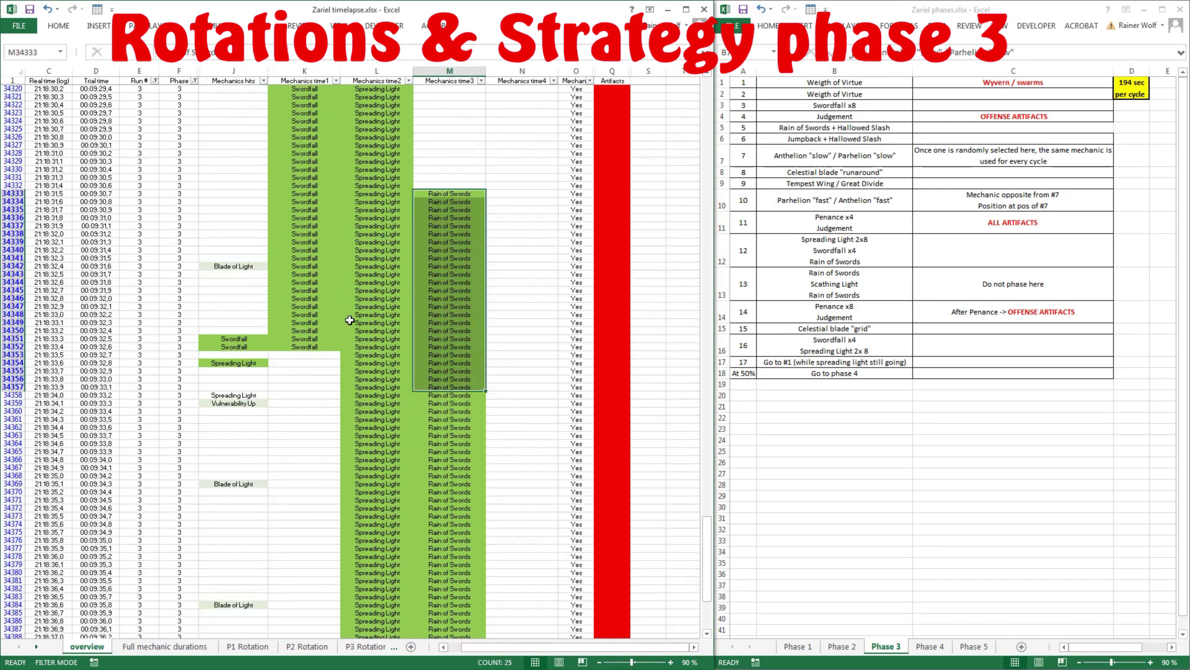
pyautogui.scroll(-20, 346, 319)
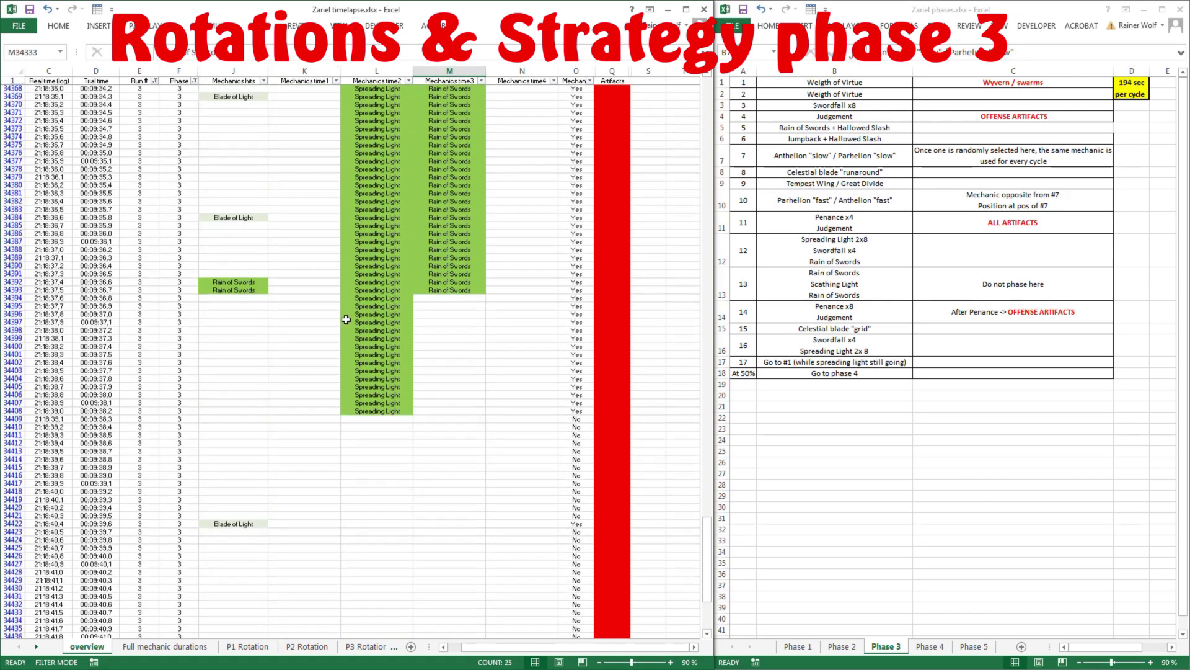
pyautogui.scroll(-6, 363, 248)
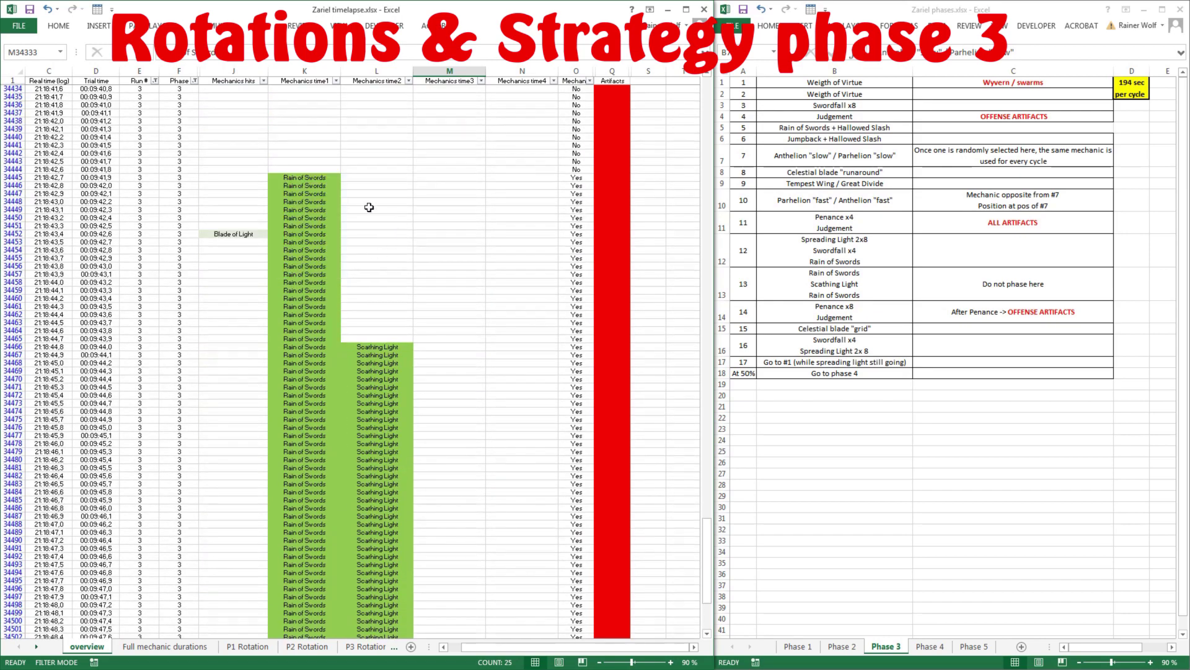
pyautogui.click(316, 179)
pyautogui.scroll(10, 359, 198)
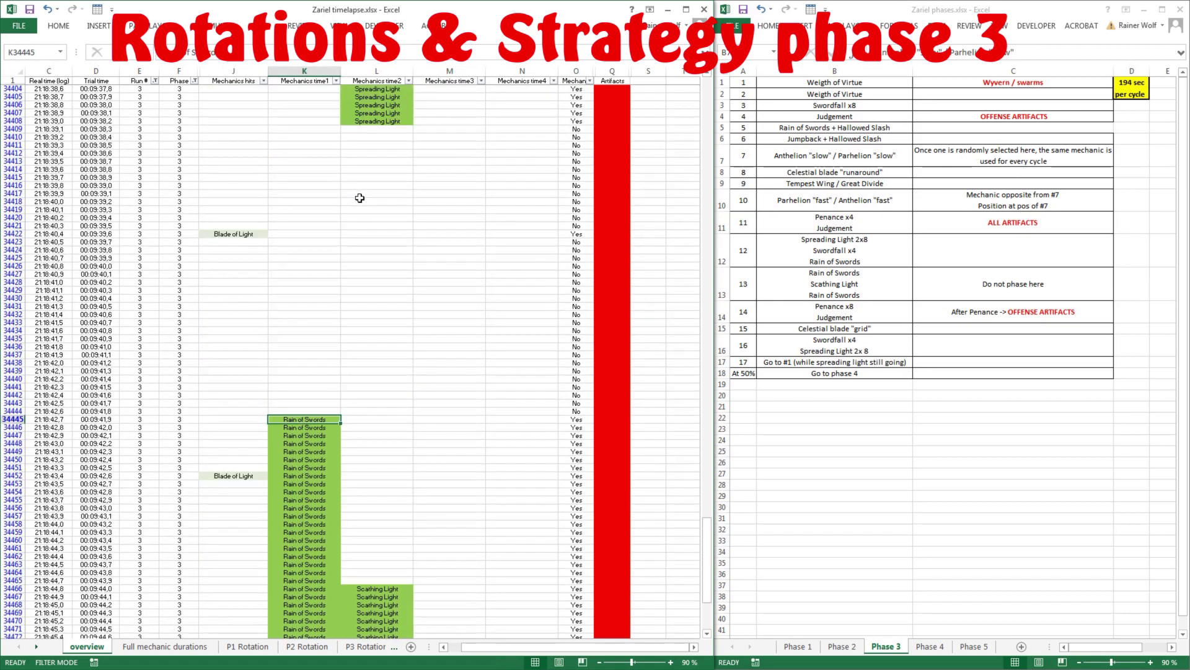
# Step: Highlight the Rain of Swords block K34445:K34504 and the overlapping start of Scathing Light, L34466:L34503
pyautogui.scroll(-13, 360, 198)
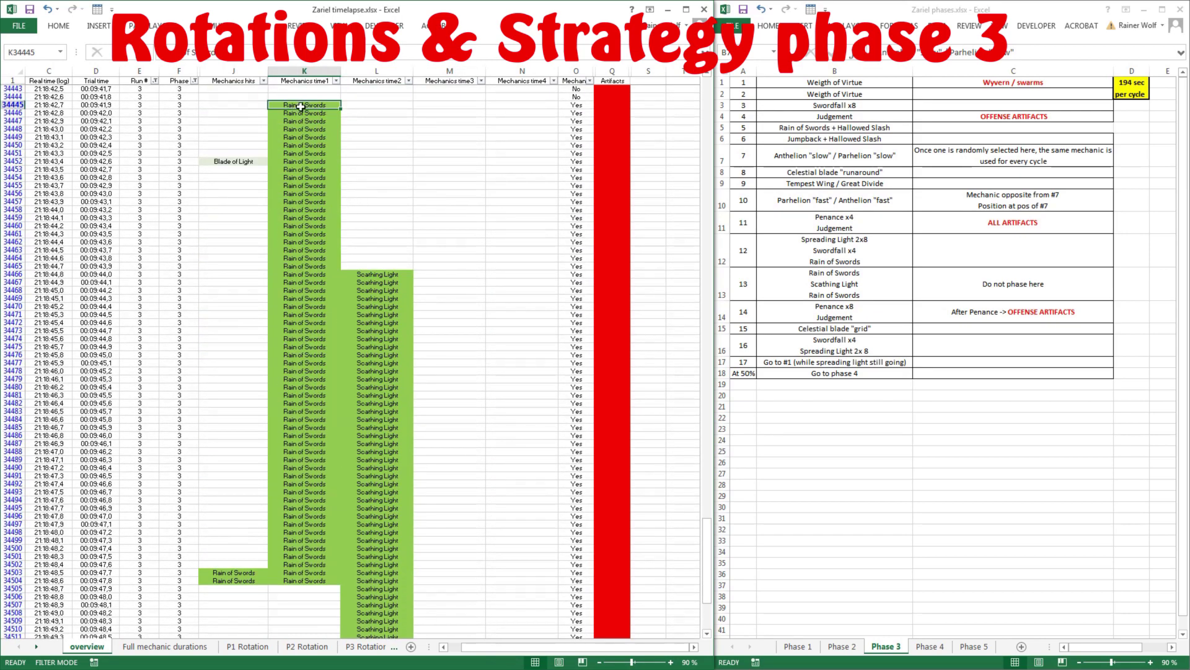
pyautogui.moveTo(304, 106); pyautogui.dragTo(306, 580)
pyautogui.moveTo(395, 272); pyautogui.dragTo(378, 573)
# Step: Continue down the Scathing Light block and highlight L34532:L34570, where the next Rain of Swords overlaps it
pyautogui.scroll(-10, 480, 303)
pyautogui.scroll(-13, 480, 303)
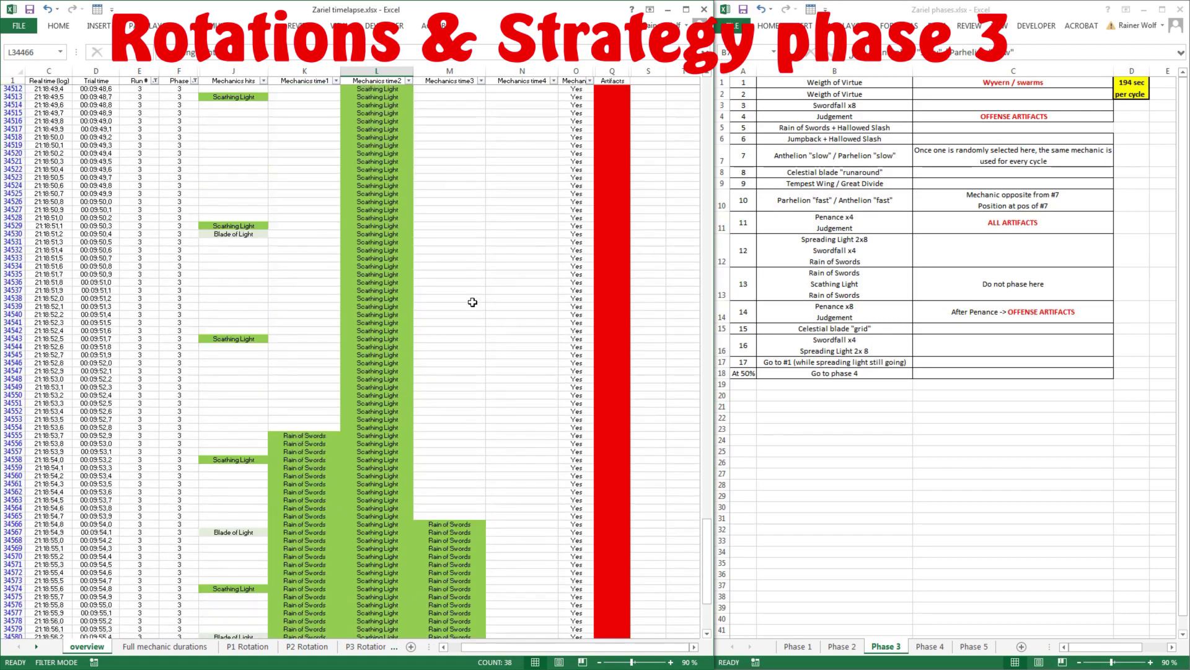
pyautogui.moveTo(378, 246); pyautogui.dragTo(377, 556)
# Step: Highlight the starts of the two overlapping Rain of Swords blocks, K34555:K34590 and M34566:M34597
pyautogui.scroll(-2, 526, 280)
pyautogui.scroll(-8, 526, 280)
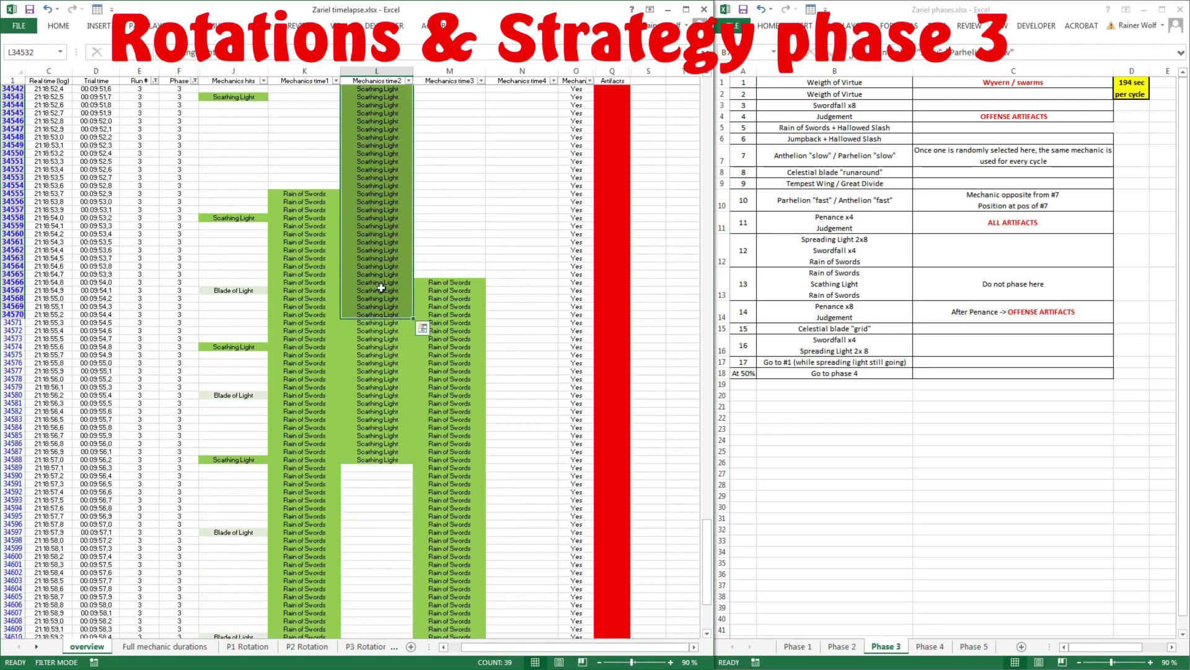
pyautogui.moveTo(304, 193); pyautogui.dragTo(304, 476)
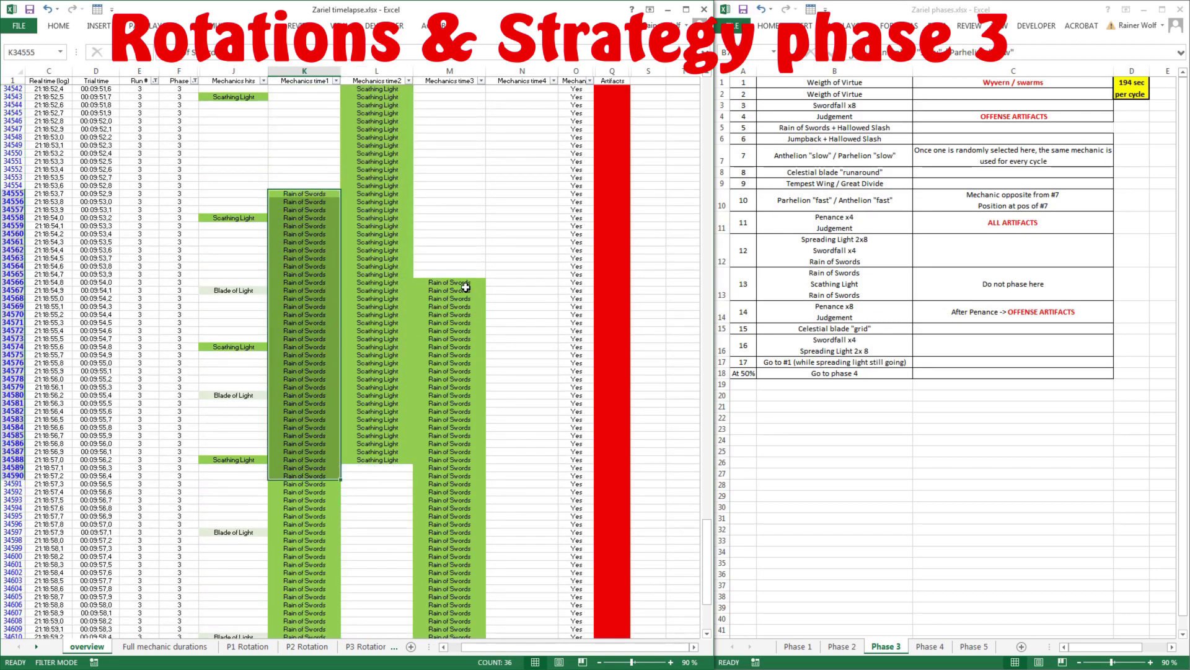
pyautogui.moveTo(463, 284); pyautogui.dragTo(447, 532)
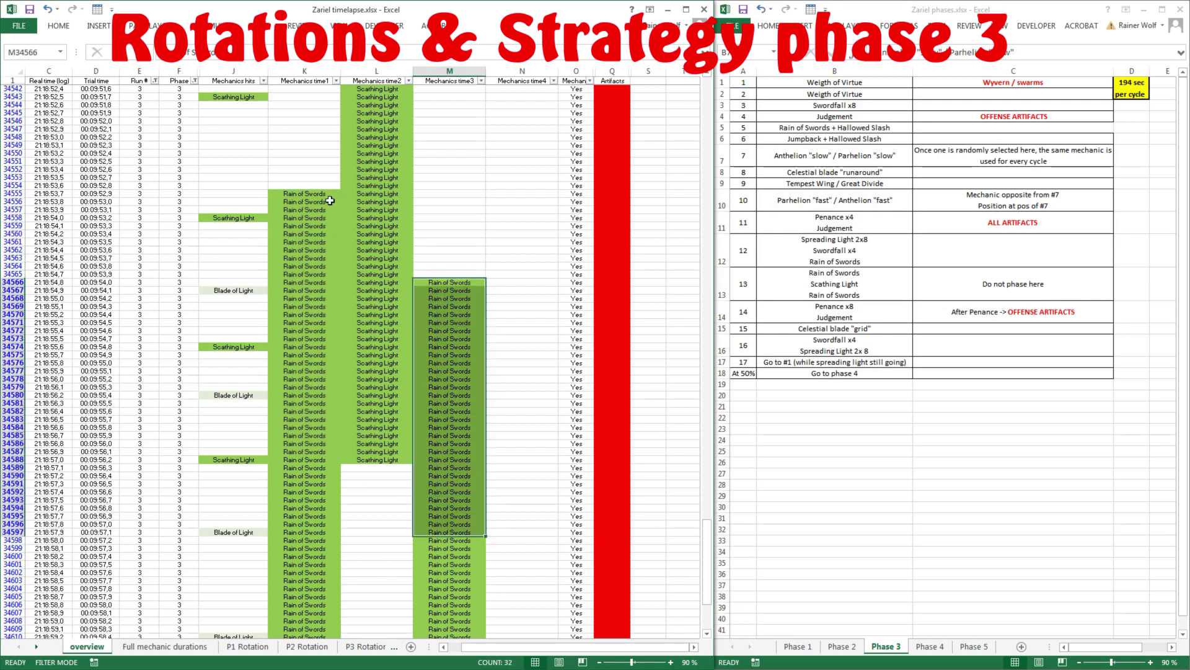
# Step: Highlight the offset between both Rain of Swords starts, K34555:K34565, and the concurrent Scathing Light rows L34559:L34584
pyautogui.moveTo(322, 194); pyautogui.dragTo(314, 274)
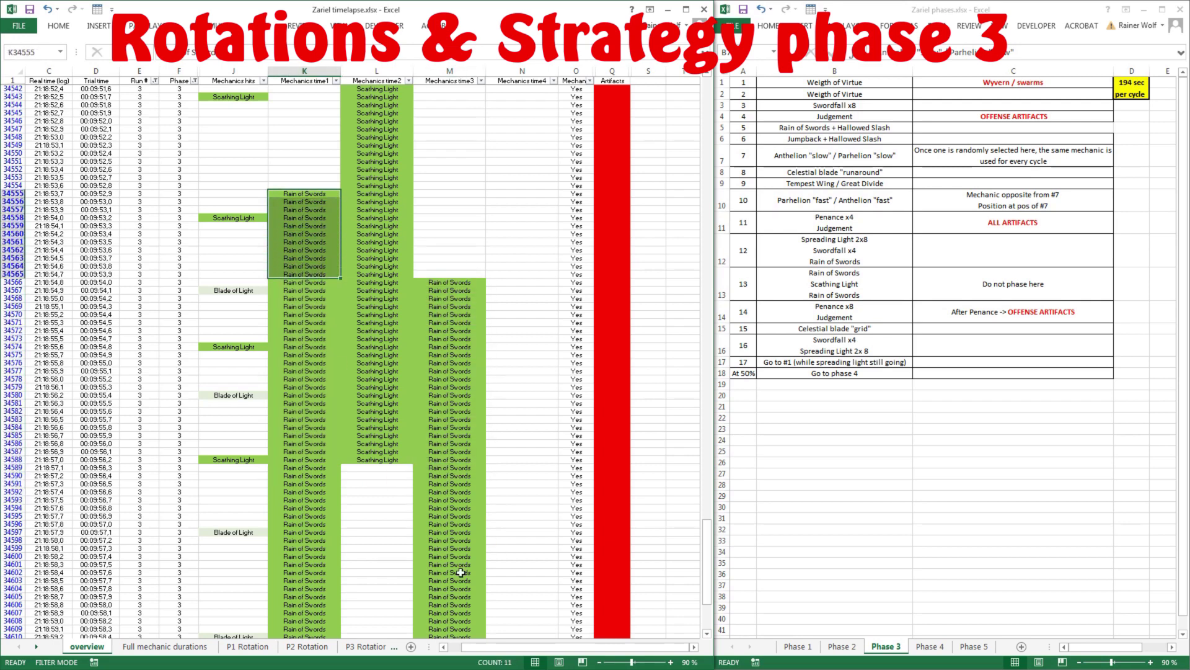
pyautogui.click(321, 194)
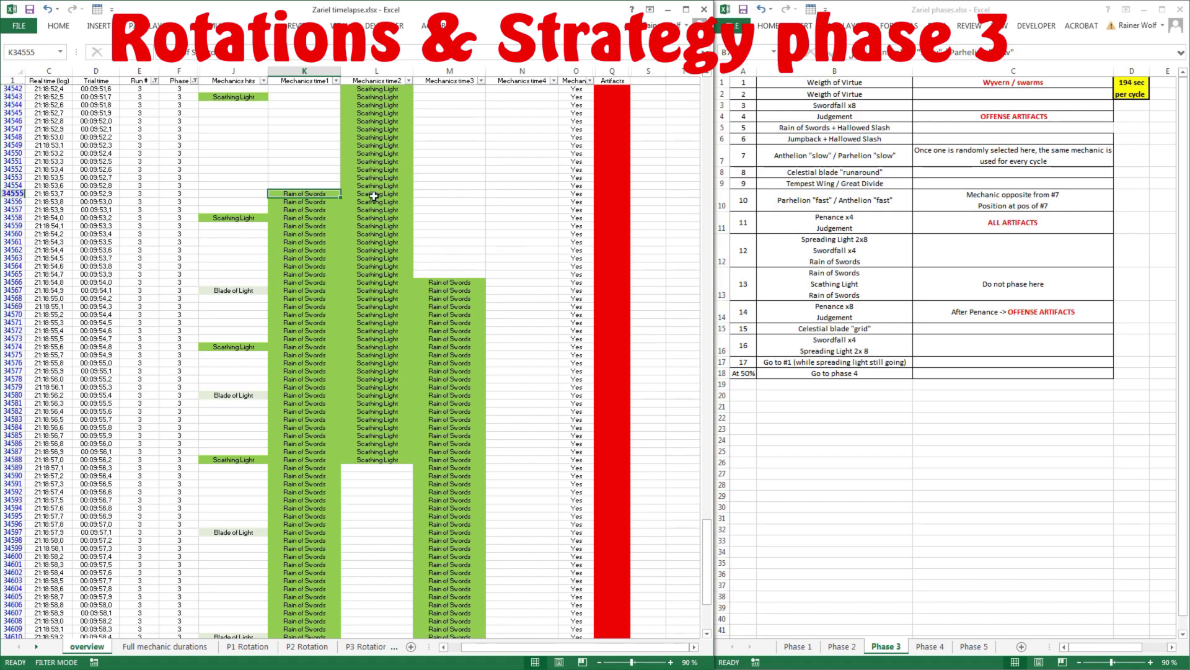
pyautogui.moveTo(384, 230); pyautogui.dragTo(391, 428)
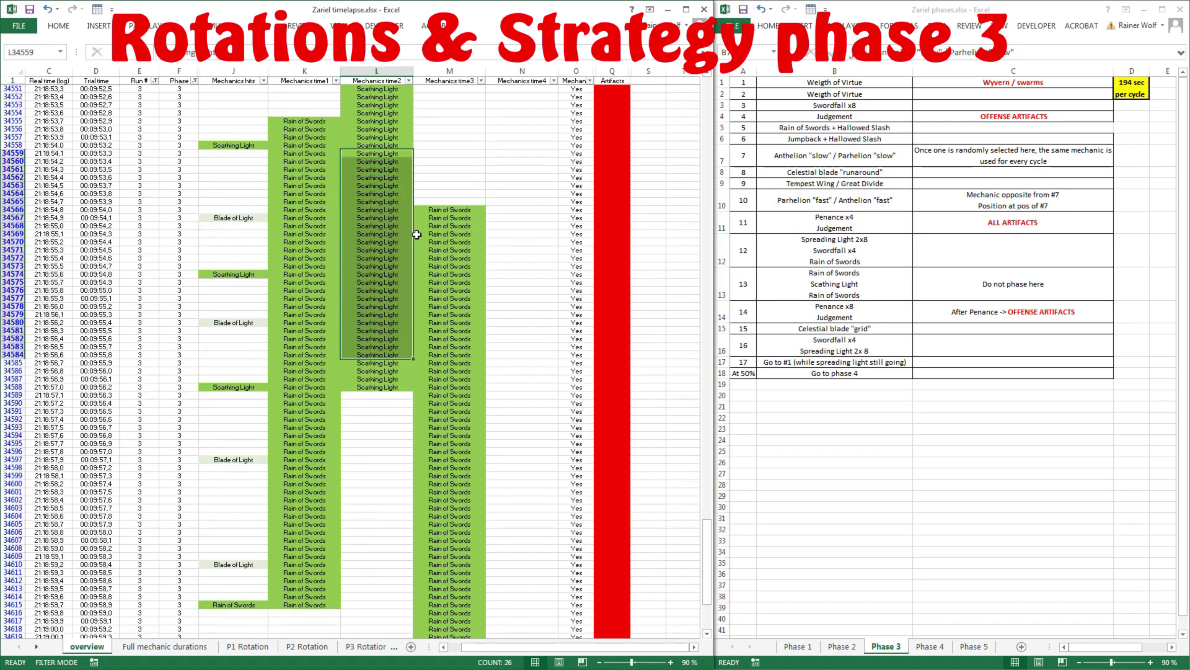
# Step: Review where Scathing Light and both Rain of Swords blocks end and the gap up to Penance
pyautogui.scroll(-19, 412, 235)
pyautogui.scroll(-8, 413, 235)
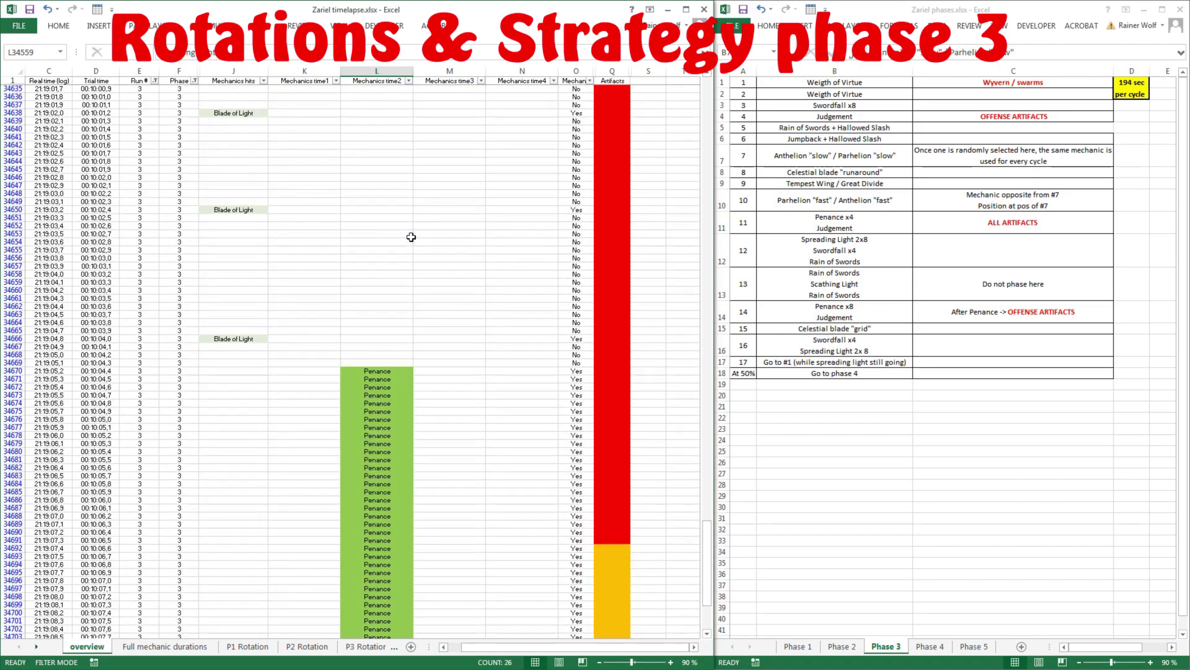
pyautogui.scroll(7, 434, 230)
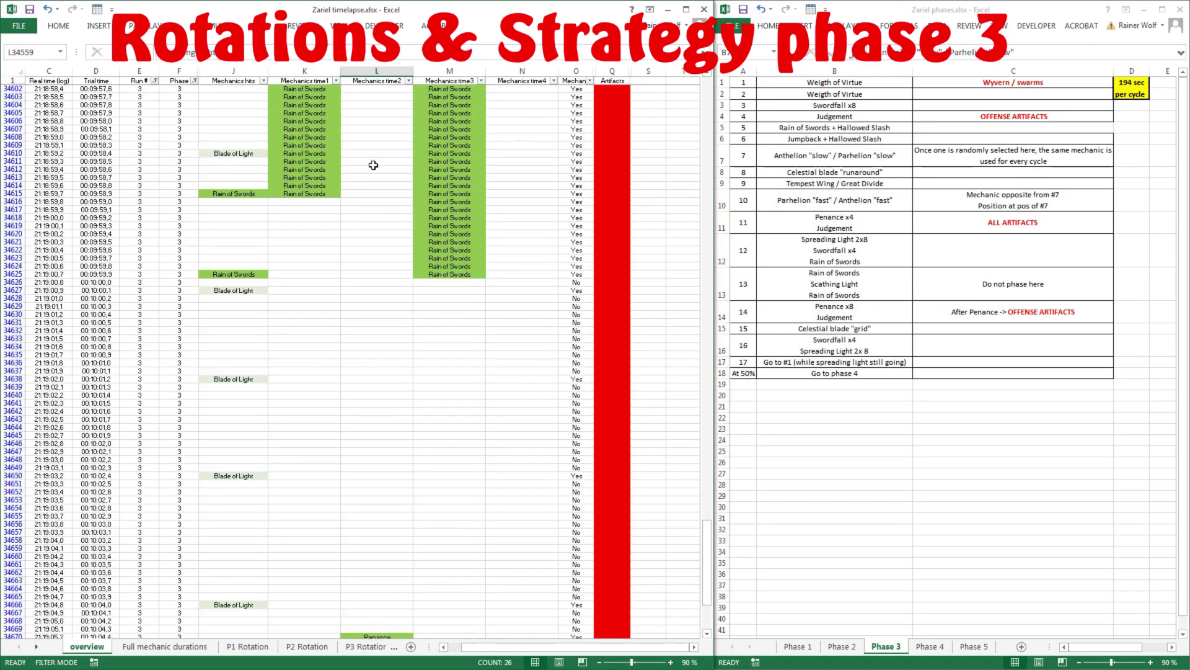
pyautogui.scroll(6, 374, 165)
pyautogui.write('Scathing Light Scathing Light Scathing Light Scathing Light Scathing Light')
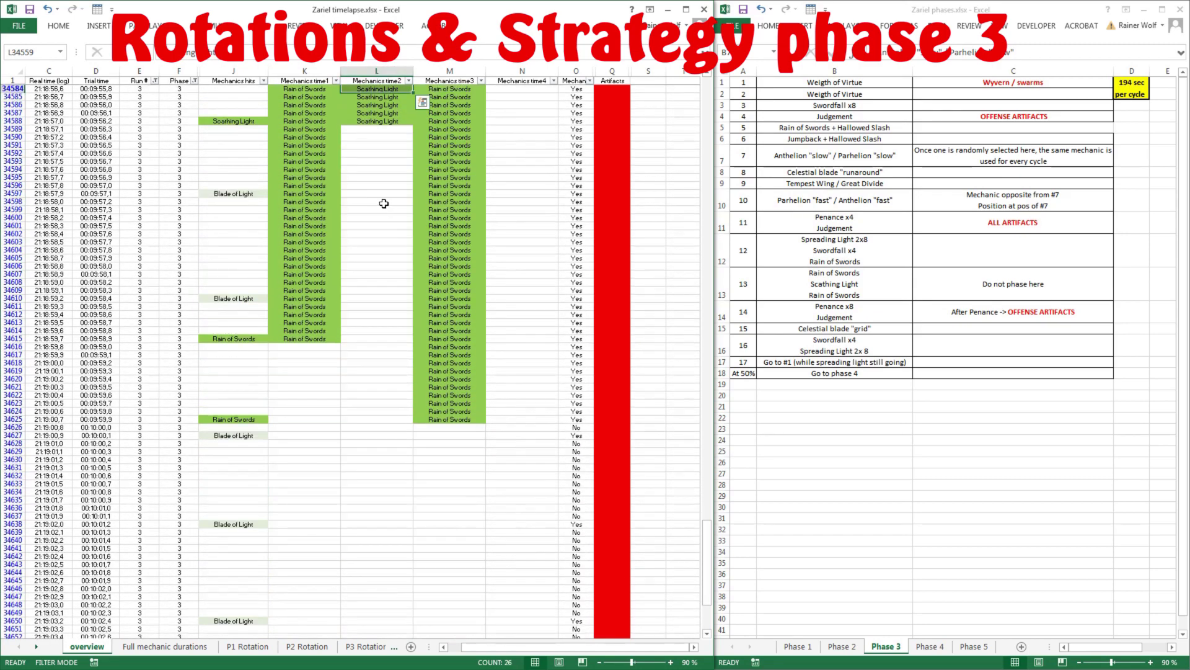
# Step: Go to the start of Penance at L34670 and highlight the rows before Judgement begins, L34670:L34705
pyautogui.scroll(-20, 383, 203)
pyautogui.click(376, 203)
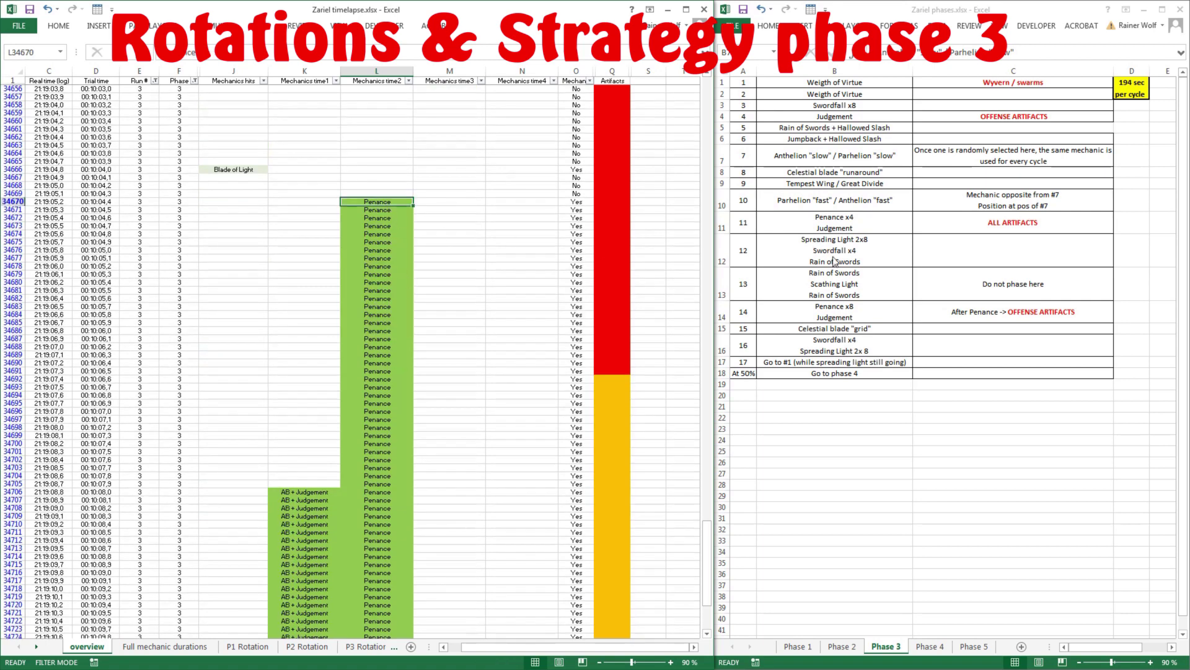
pyautogui.hotkey('alt', 'Tab')
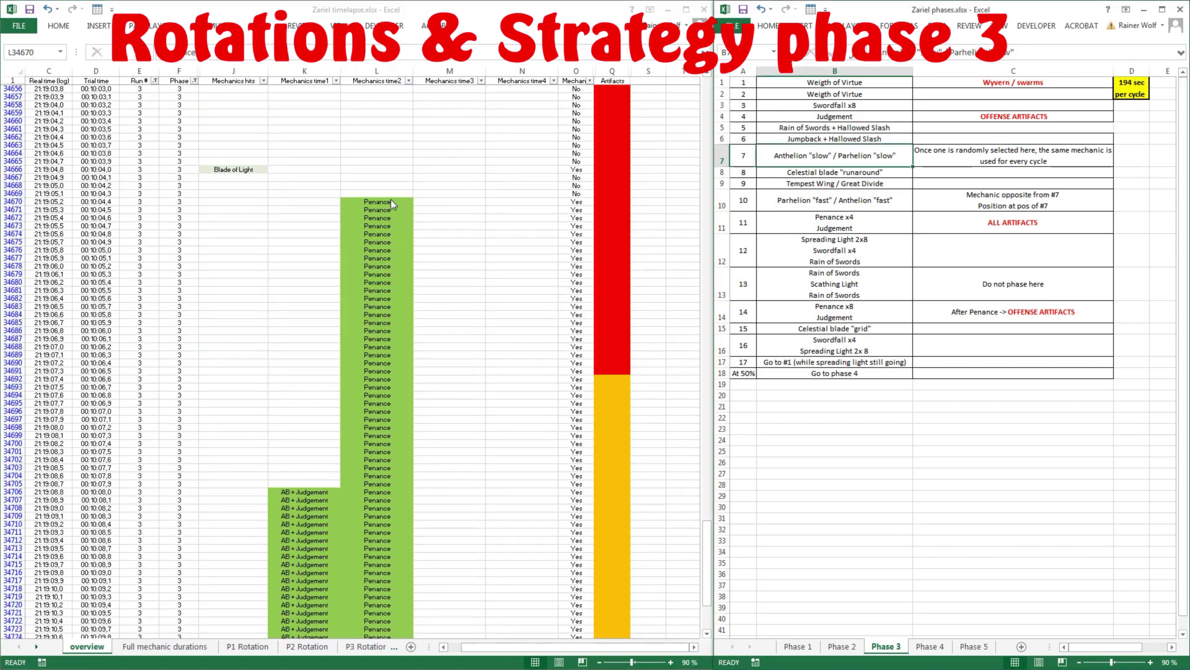
pyautogui.moveTo(390, 199); pyautogui.dragTo(385, 483)
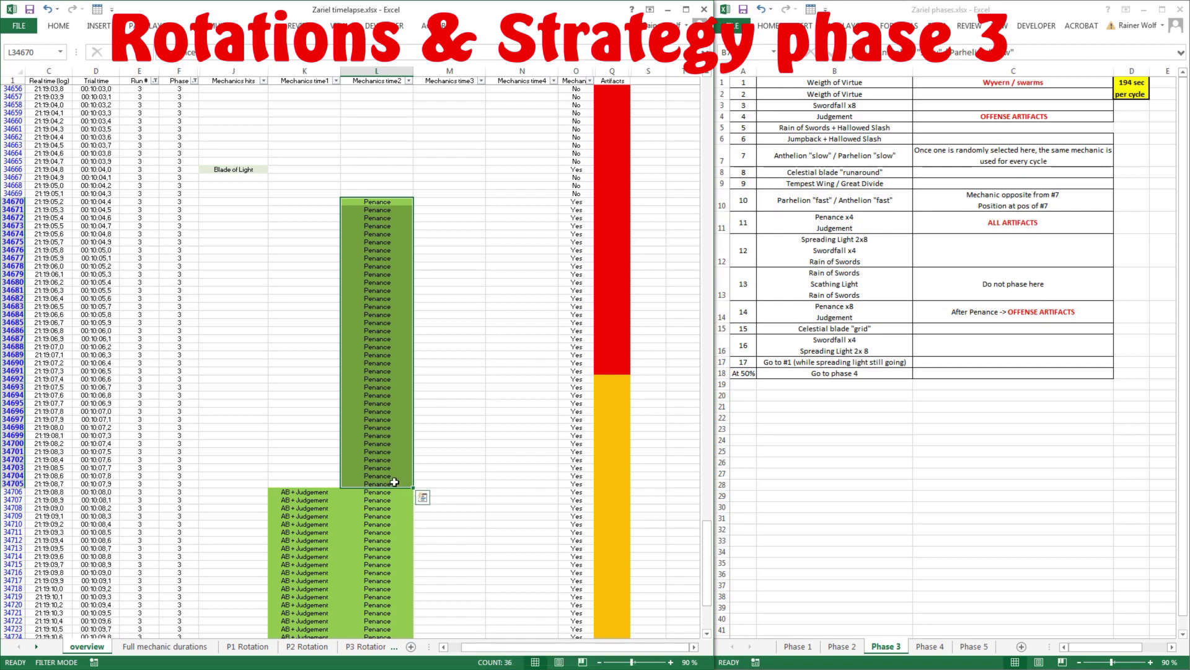
# Step: Highlight the AB + Judgement block K34706:K34758 and the Penance rows running alongside it, L34700:L34745
pyautogui.click(394, 481)
pyautogui.scroll(-14, 526, 244)
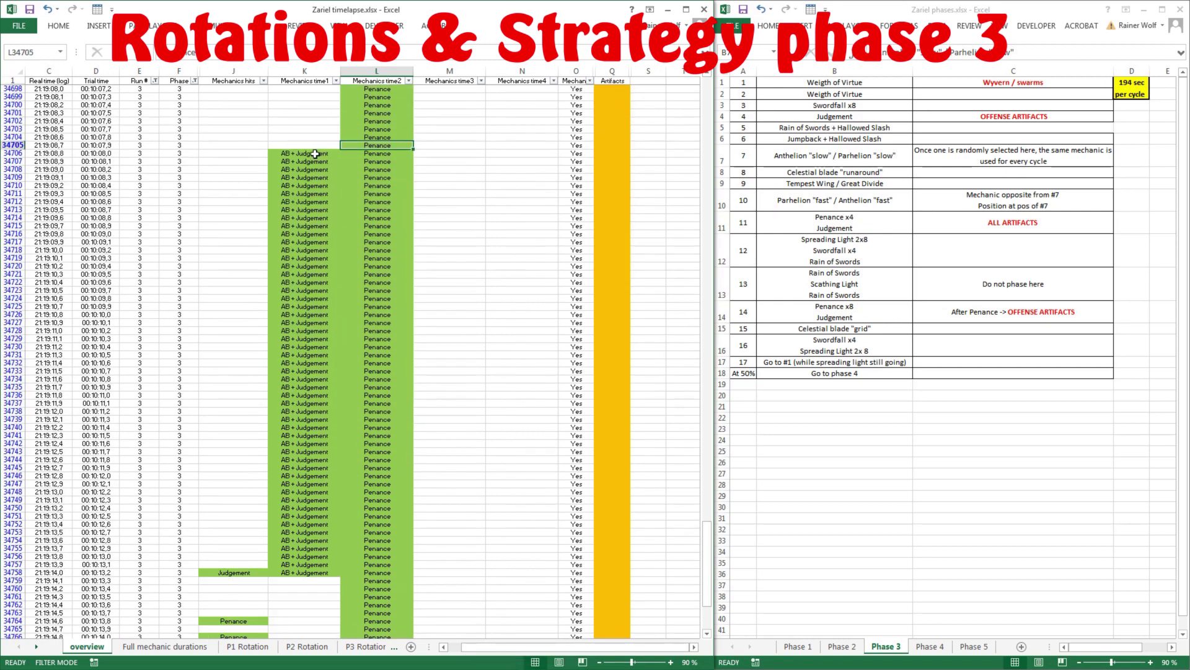
pyautogui.moveTo(315, 154); pyautogui.dragTo(320, 573)
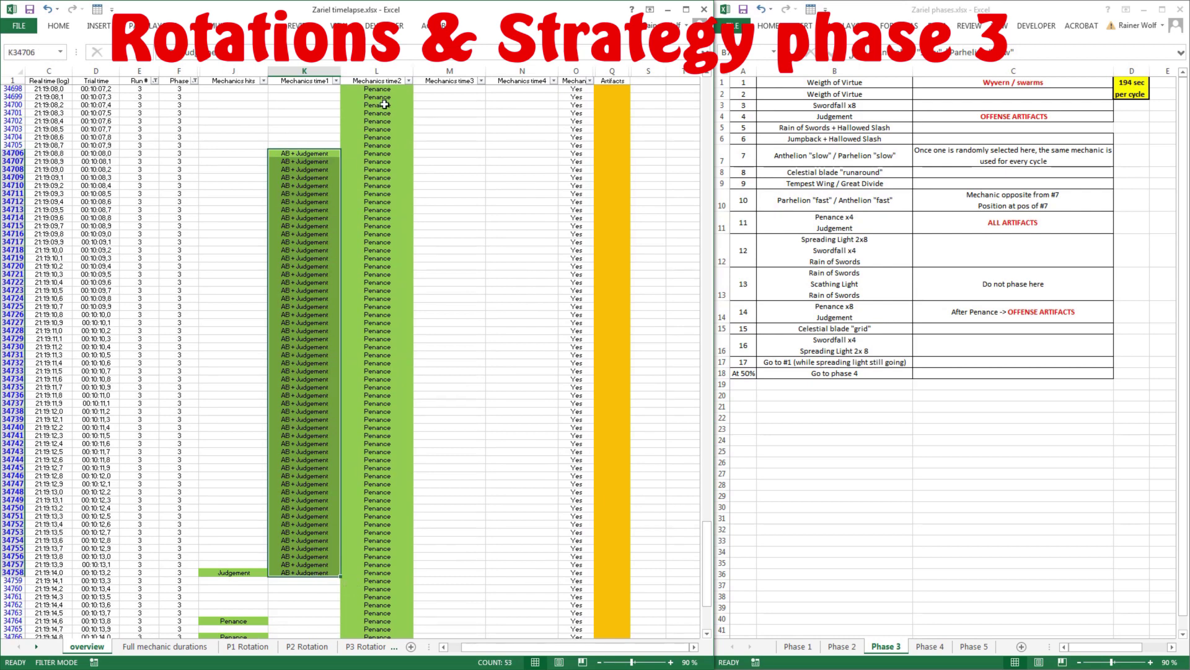
pyautogui.click(303, 155)
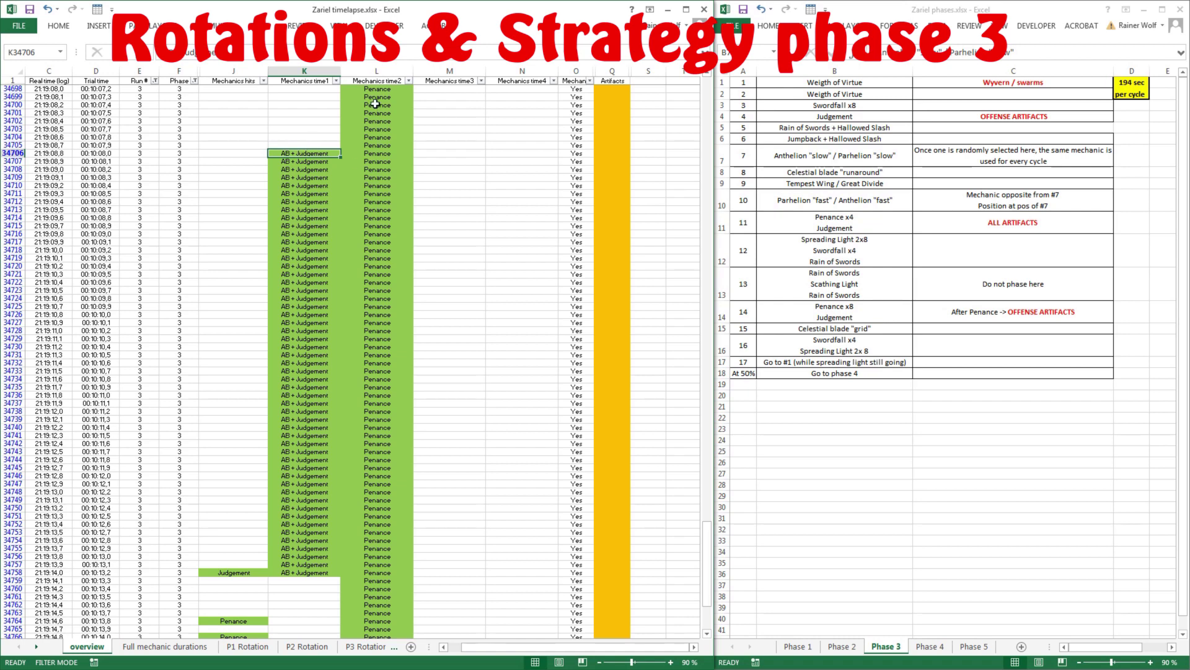
pyautogui.moveTo(375, 104); pyautogui.dragTo(385, 468)
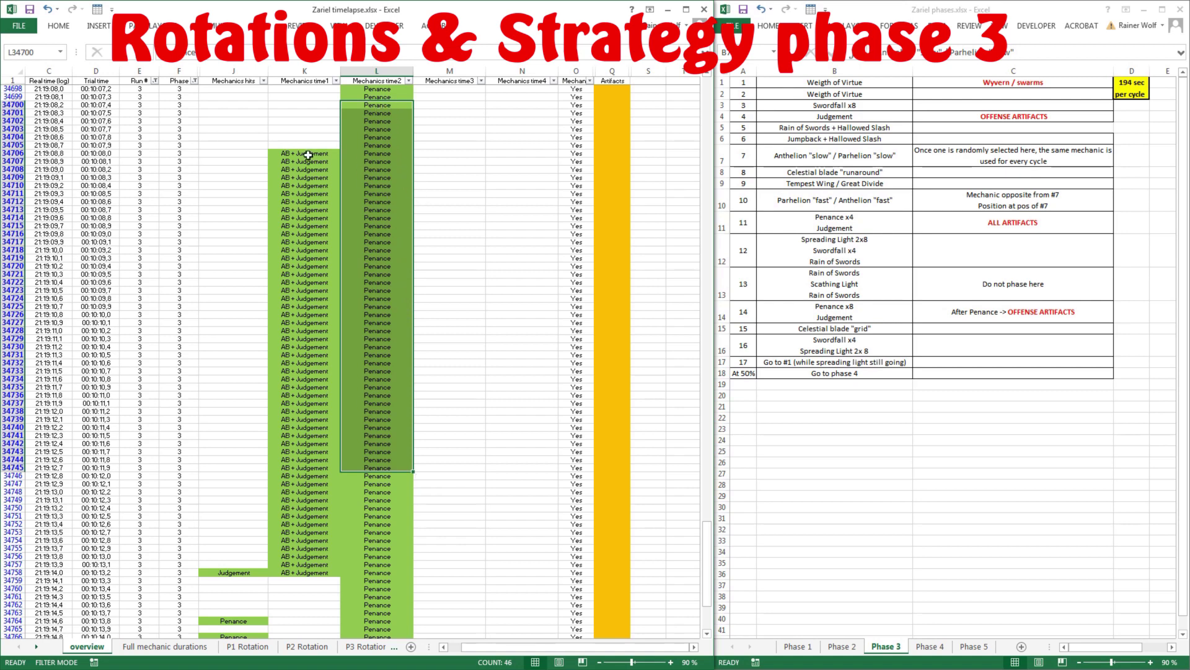
pyautogui.moveTo(309, 155); pyautogui.dragTo(308, 572)
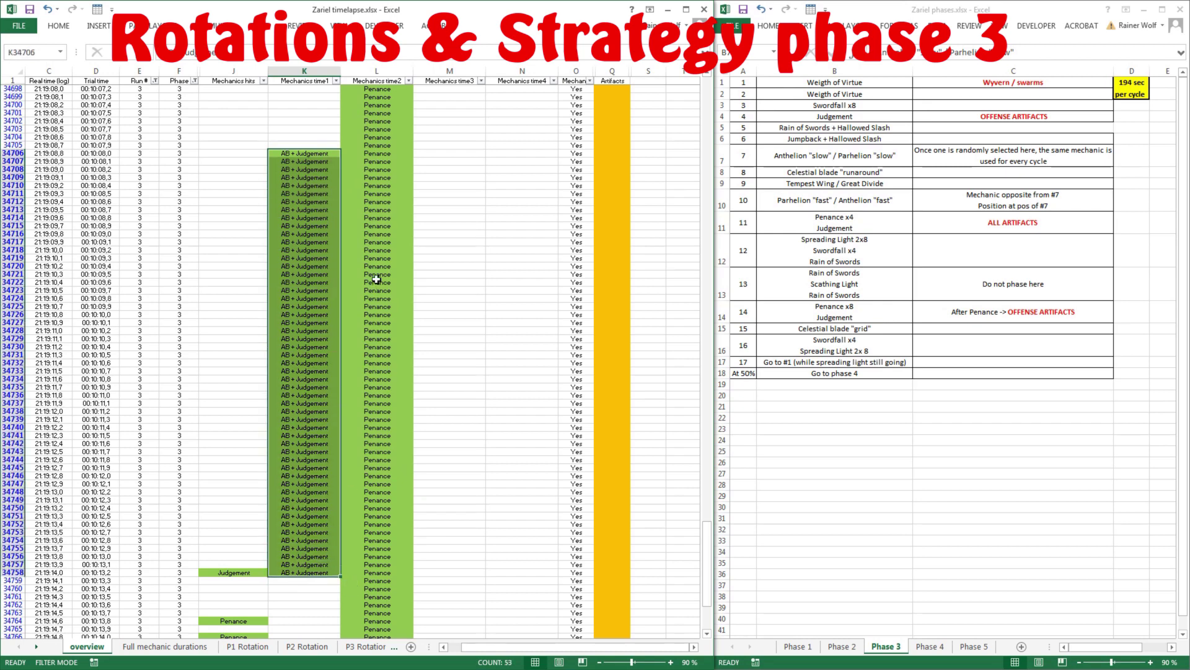
# Step: Go past the end of Penance and select the artifact start entry Q34776
pyautogui.scroll(-6, 377, 280)
pyautogui.scroll(-5, 377, 280)
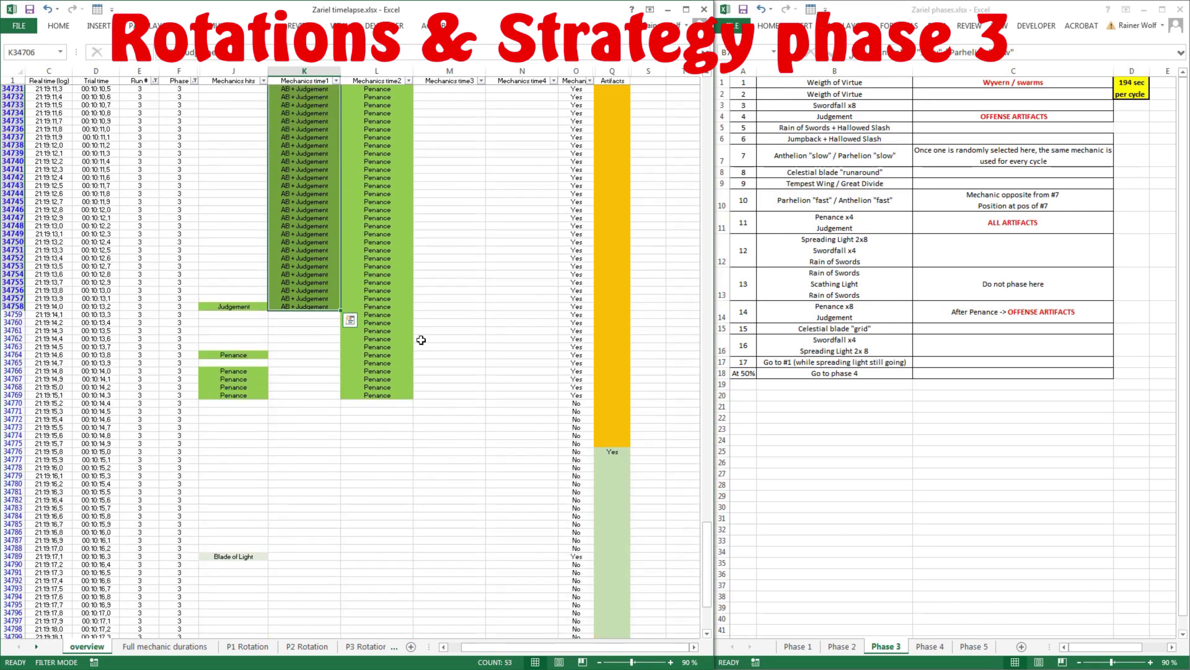
pyautogui.scroll(-4, 397, 306)
pyautogui.scroll(-6, 396, 306)
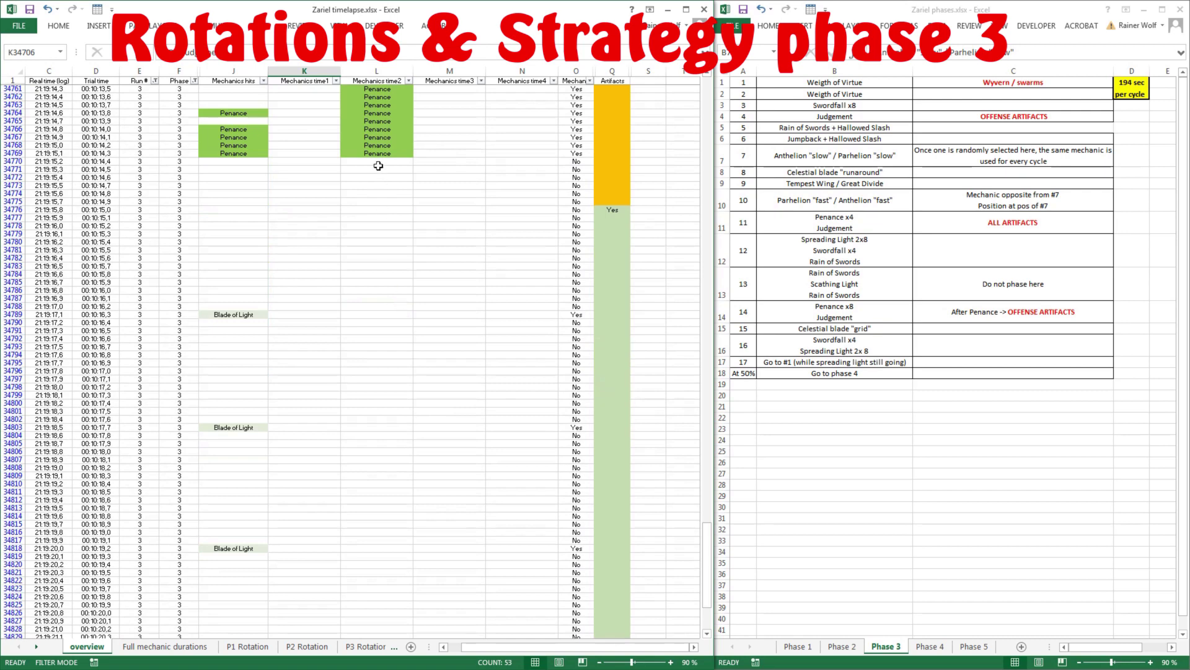
pyautogui.click(601, 211)
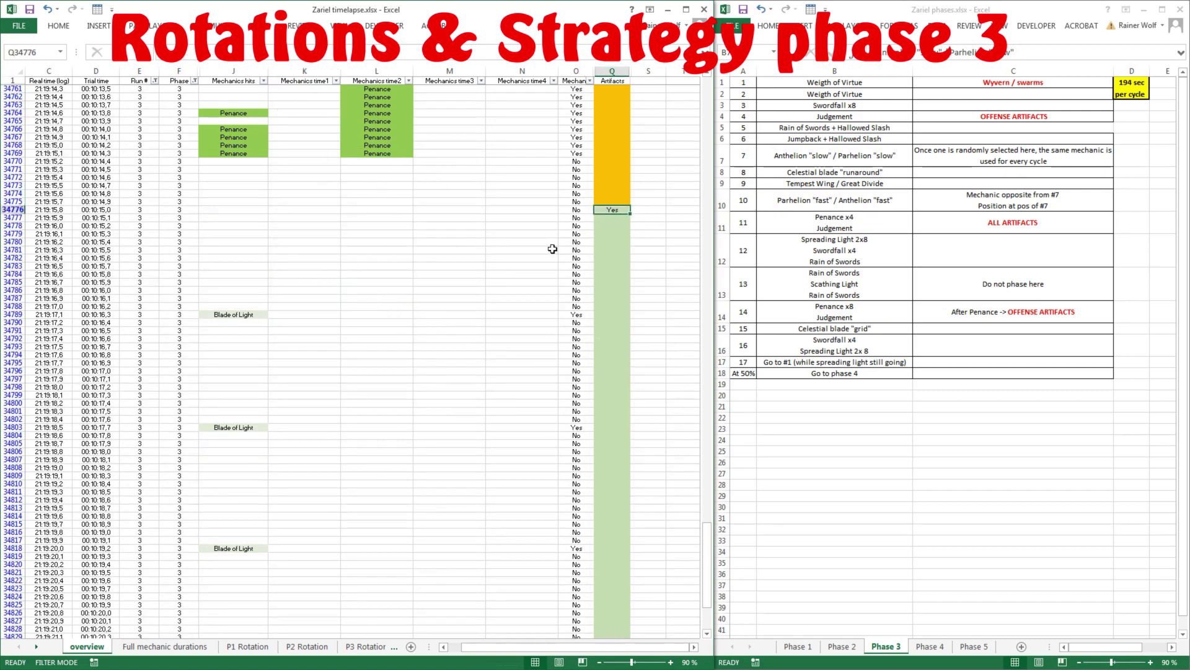
# Step: Review the artifact window up to Celestial Blade and select the strategy note "After Penance -> OFFENSE ARTIFACTS" for mechanic 14
pyautogui.scroll(-11, 481, 192)
pyautogui.scroll(-11, 480, 192)
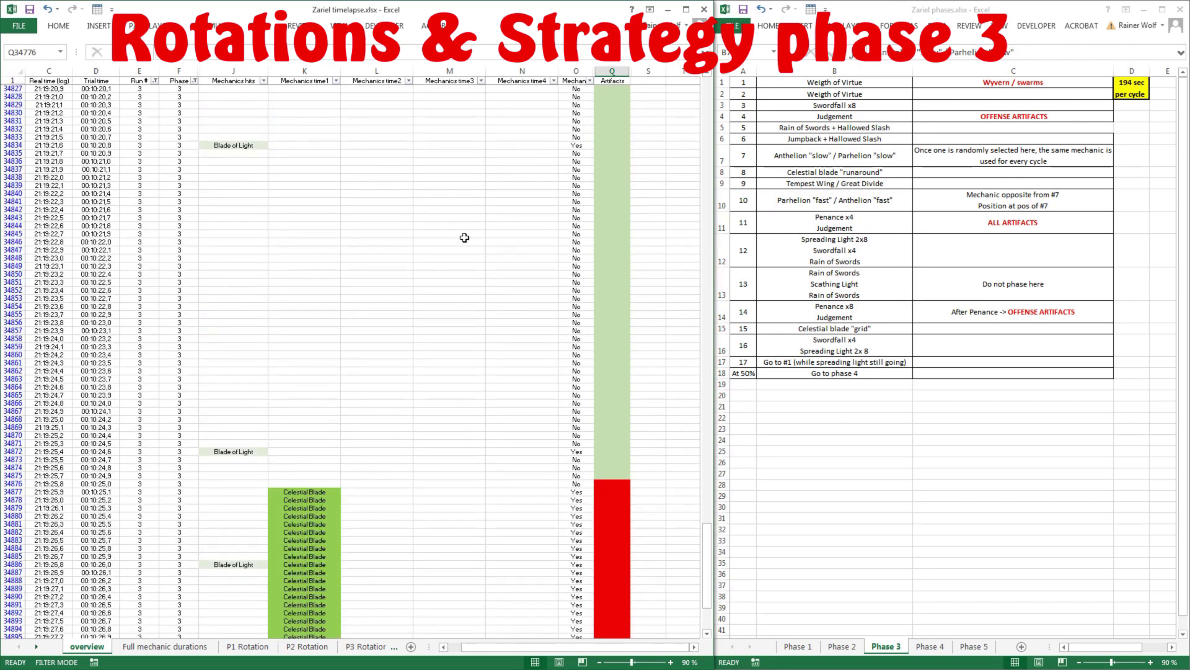
pyautogui.scroll(20, 372, 404)
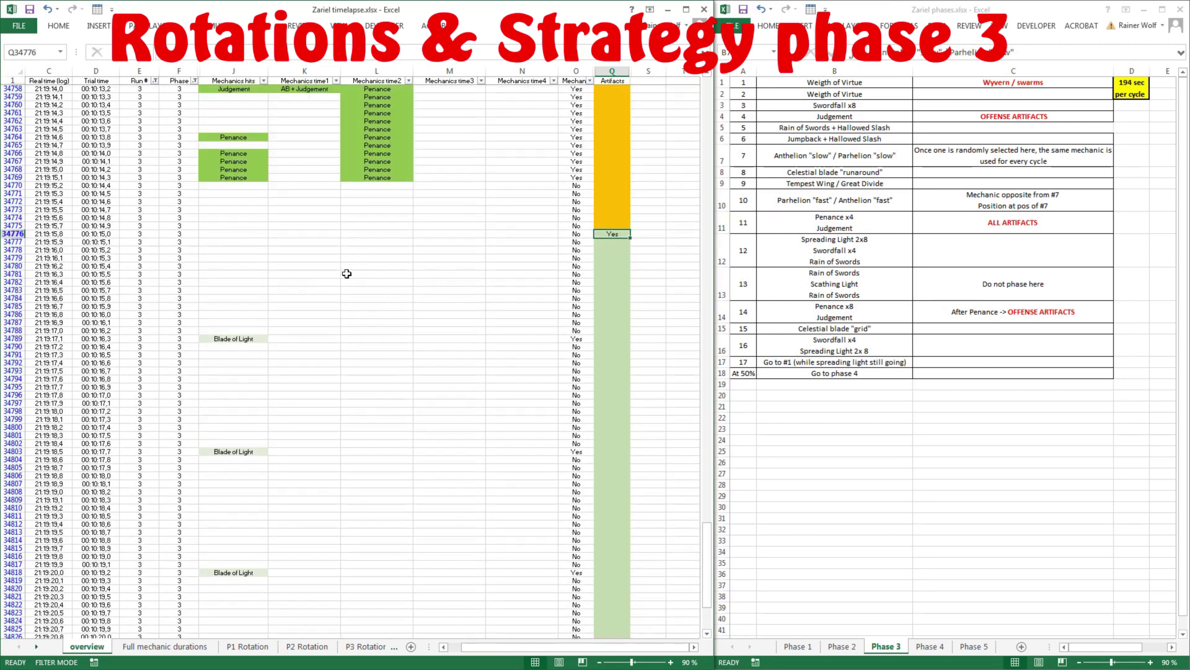
pyautogui.click(847, 314)
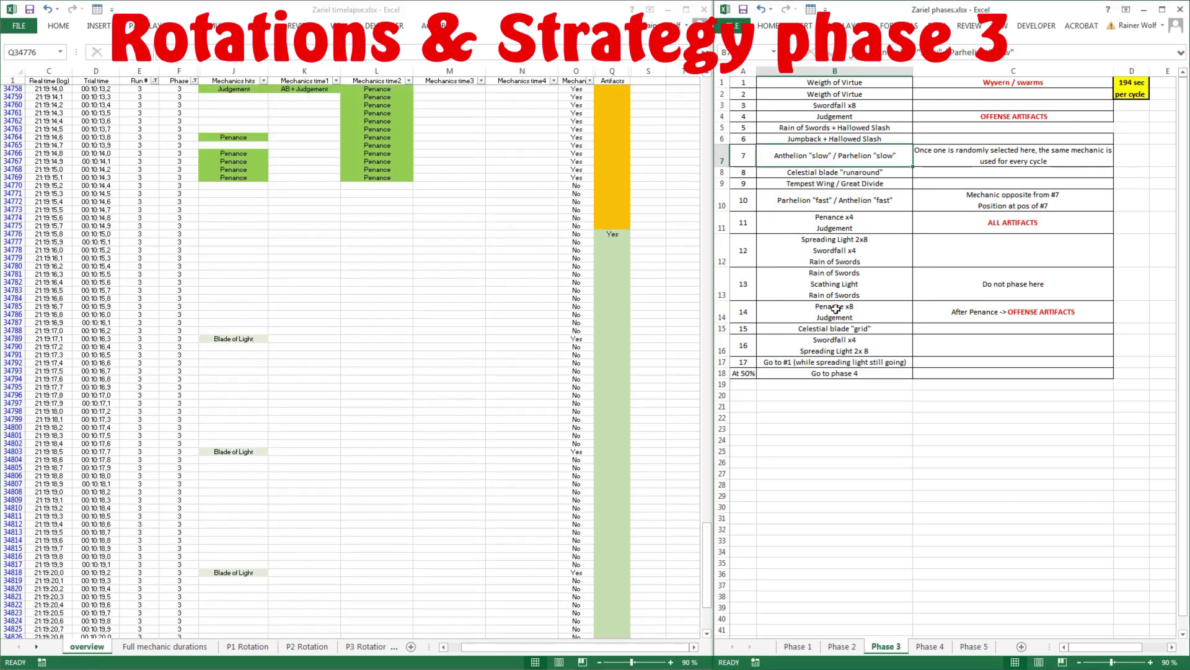
pyautogui.click(1036, 310)
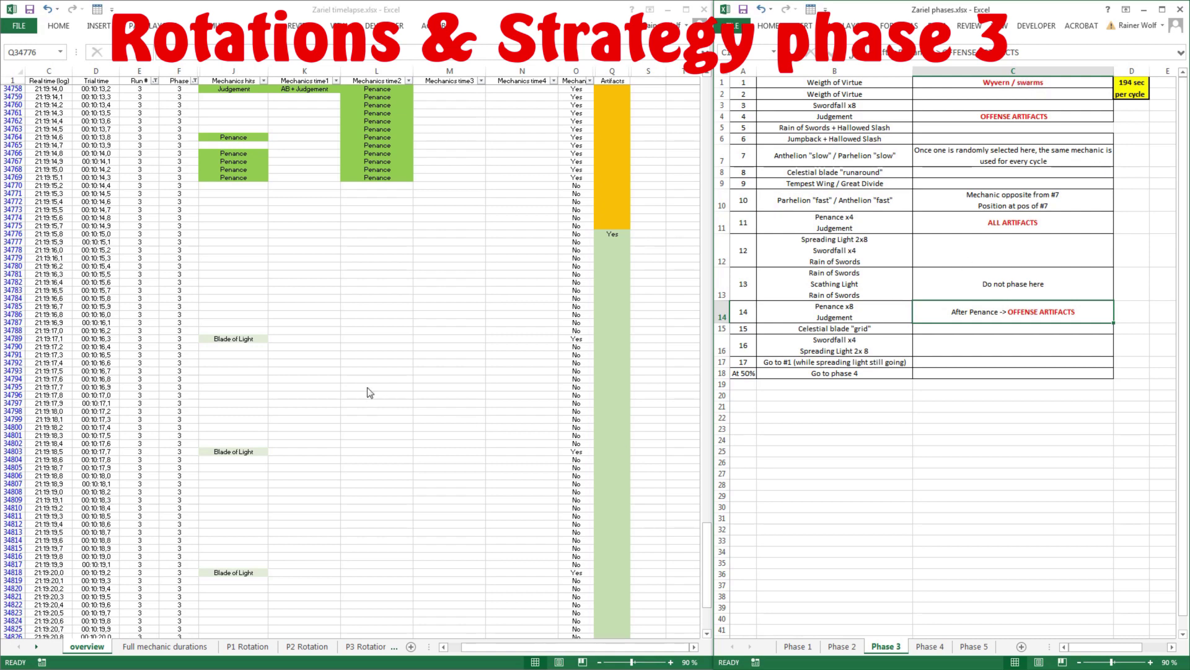
# Step: Highlight the Celestial Blade block K34877:K34926 and review the artifact window leading up to it
pyautogui.scroll(-12, 389, 267)
pyautogui.scroll(-20, 388, 267)
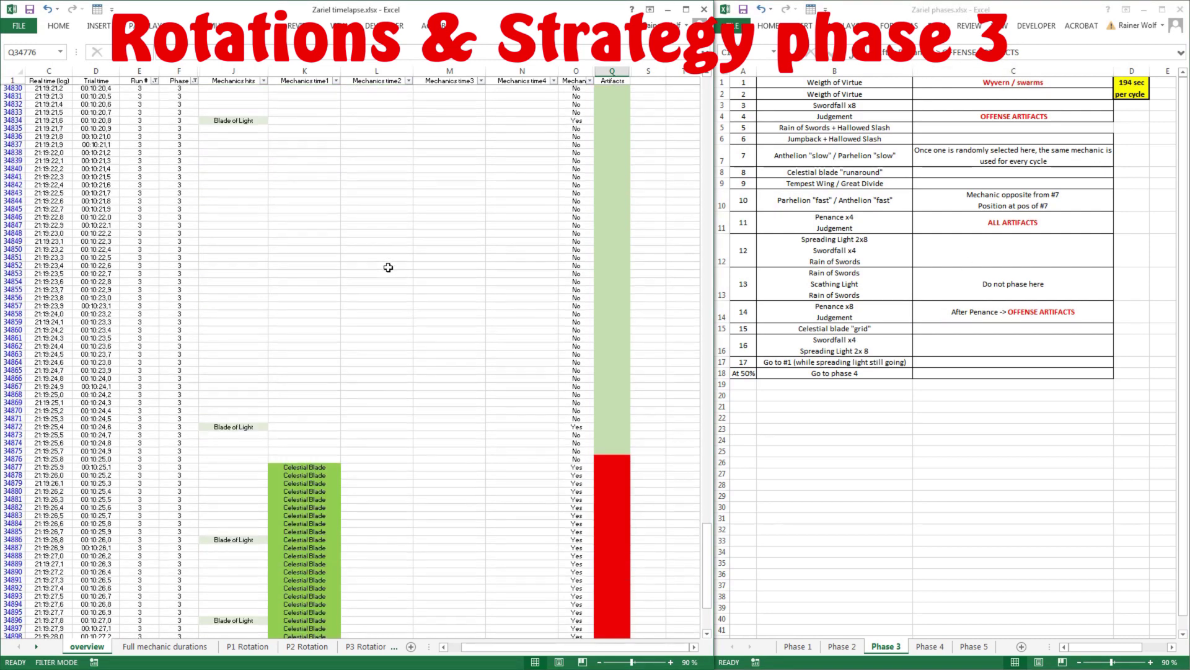
pyautogui.moveTo(321, 182); pyautogui.dragTo(303, 575)
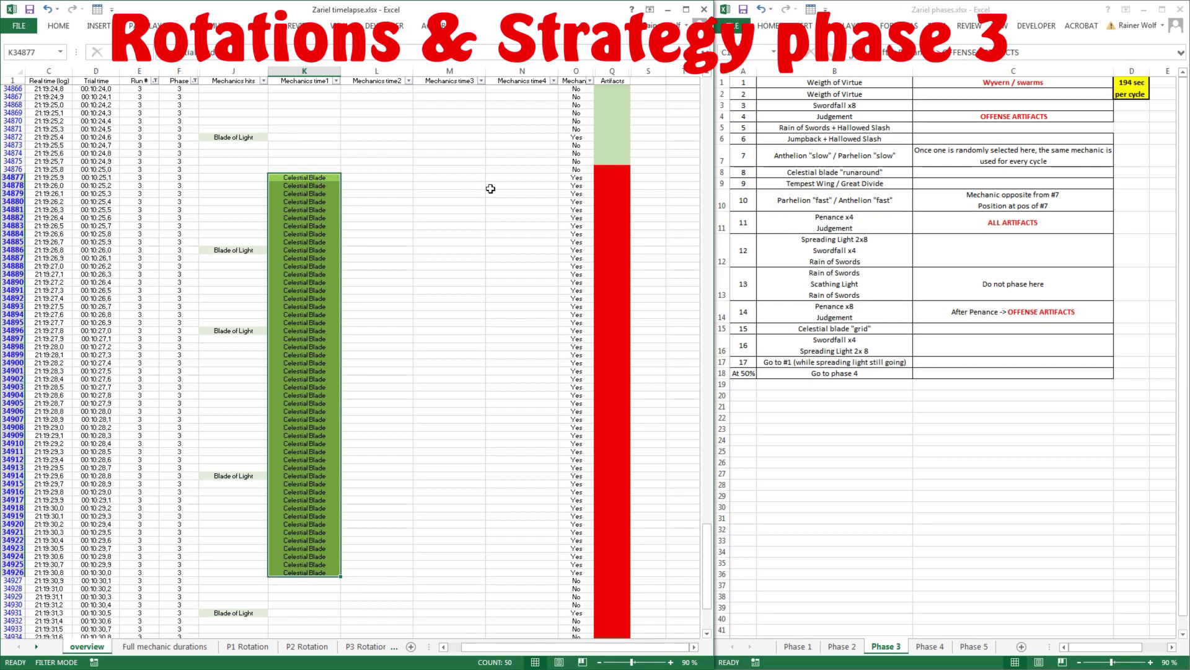
pyautogui.scroll(18, 489, 186)
pyautogui.scroll(-8, 438, 209)
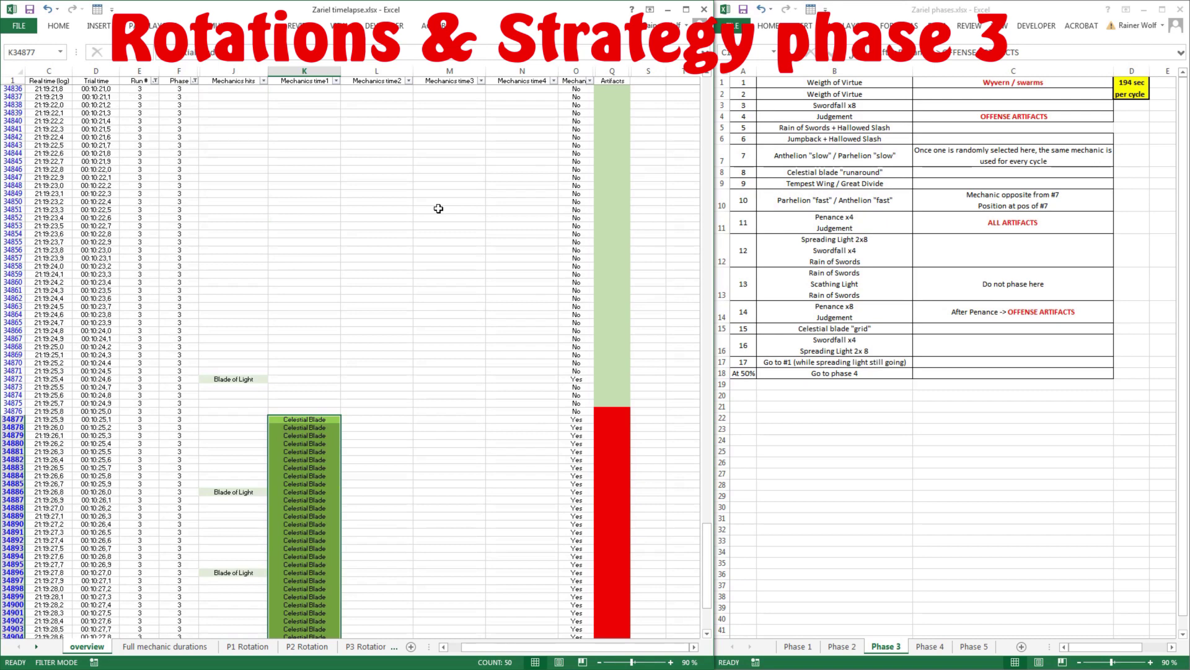
pyautogui.scroll(-8, 439, 208)
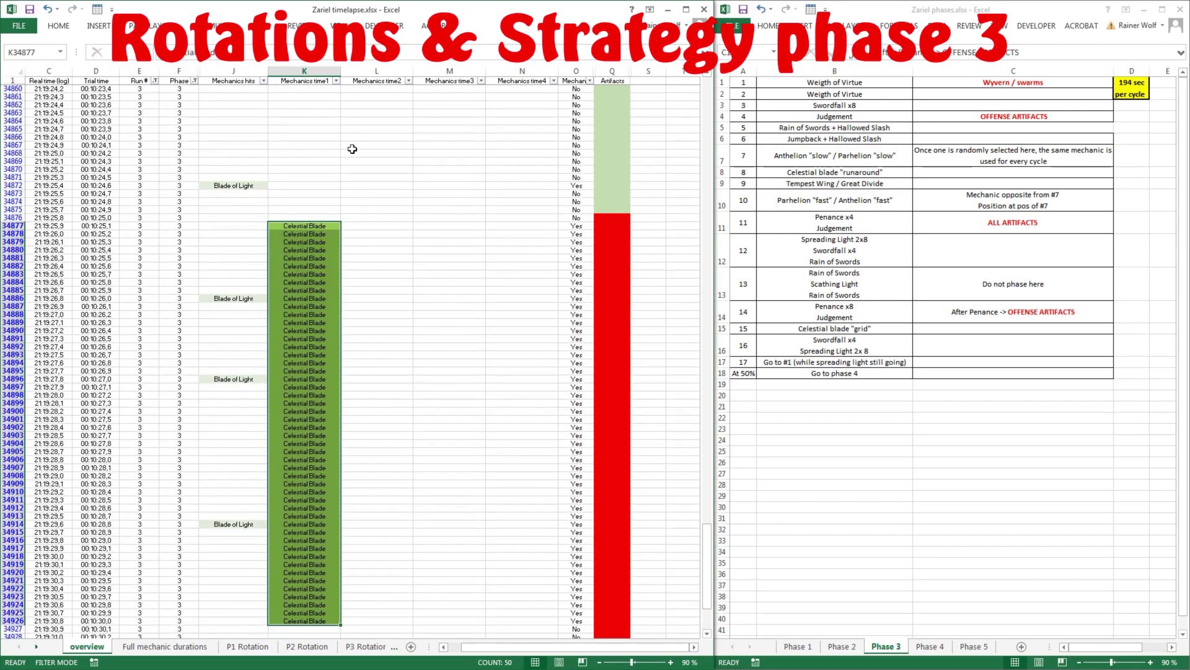
pyautogui.moveTo(310, 225); pyautogui.dragTo(310, 623)
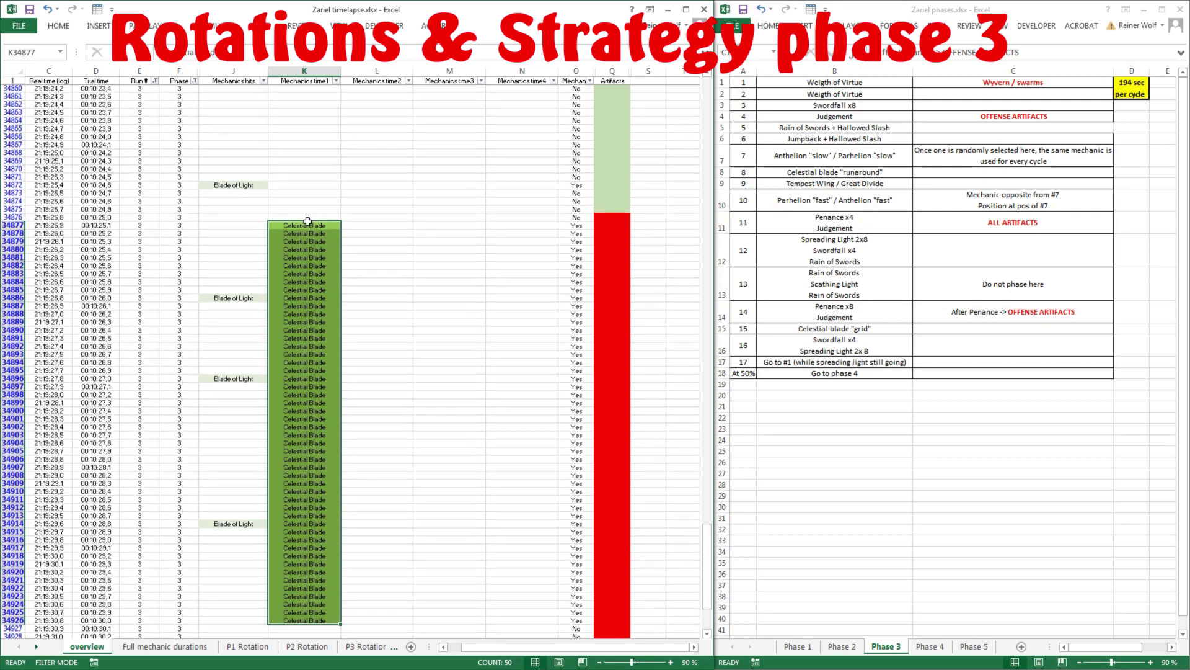
# Step: Highlight the gap between Celestial Blade and Spreading Light, F34927:F34964, and clear the highlight by selecting L34957
pyautogui.scroll(-6, 307, 221)
pyautogui.scroll(-11, 420, 308)
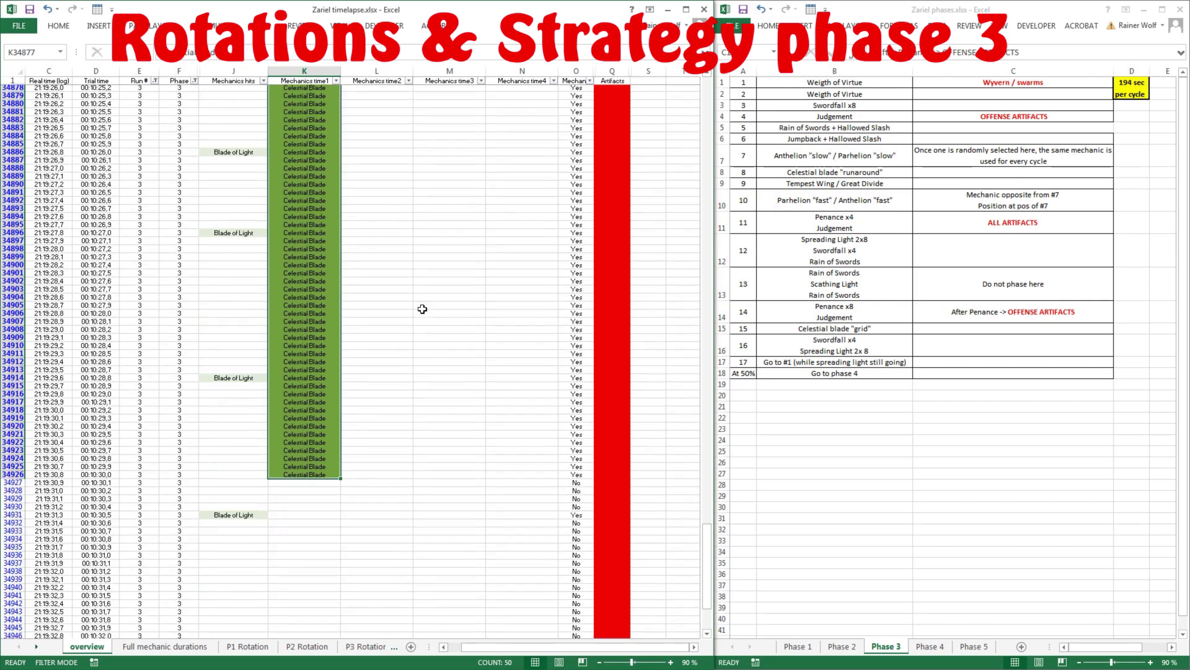
pyautogui.scroll(-3, 419, 308)
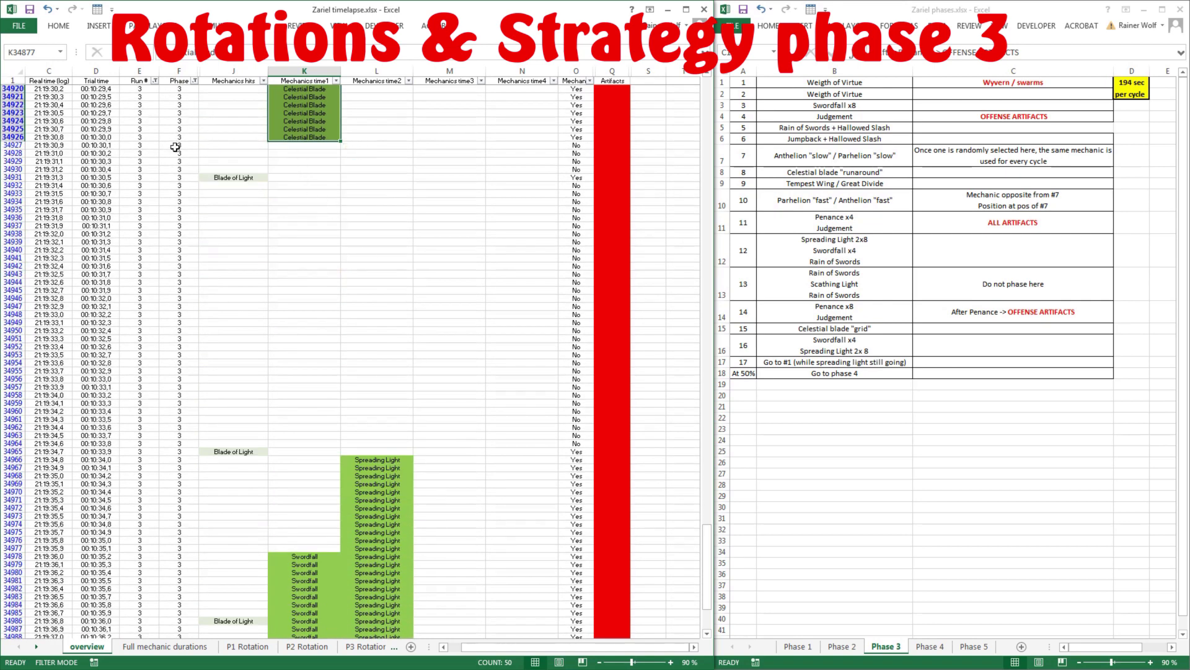
pyautogui.moveTo(174, 147); pyautogui.dragTo(181, 446)
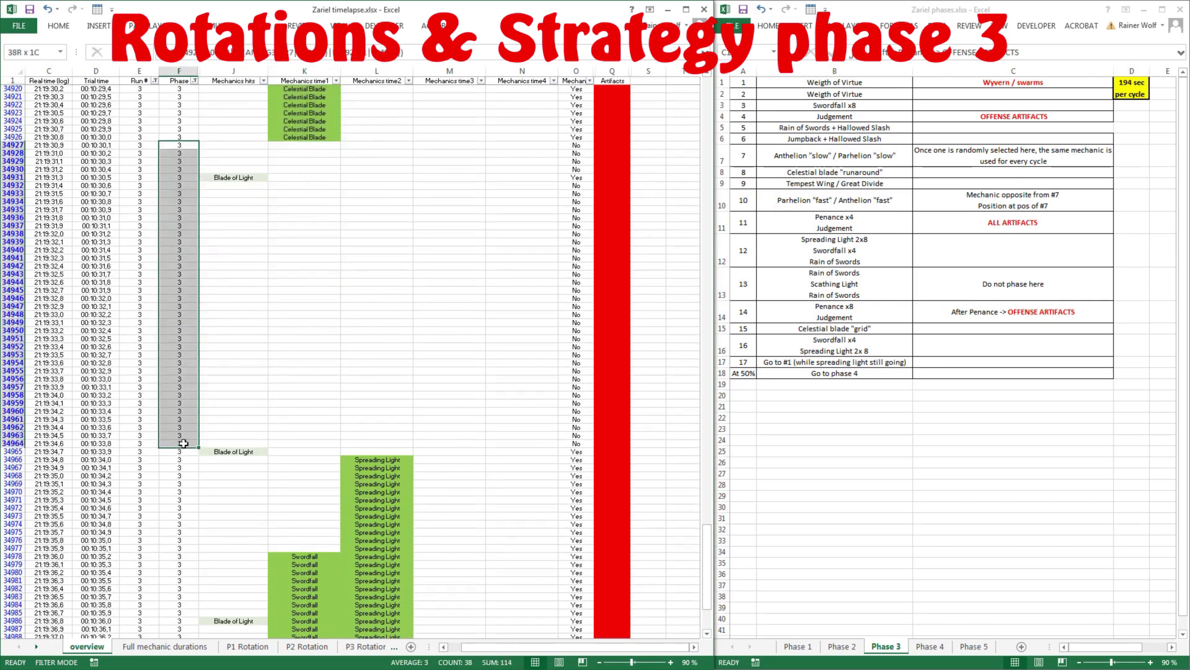
pyautogui.click(406, 387)
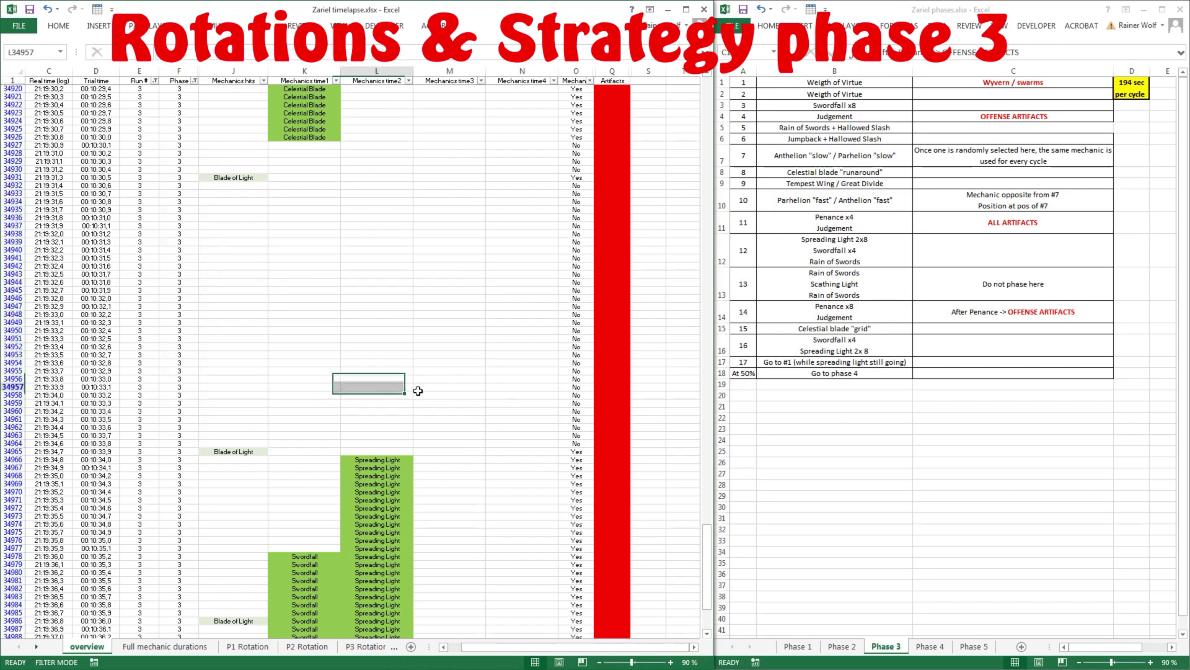
# Step: Highlight the opening stretch of the Spreading Light block and the overlapping Swordfall cells K34978:K34998
pyautogui.scroll(-6, 503, 345)
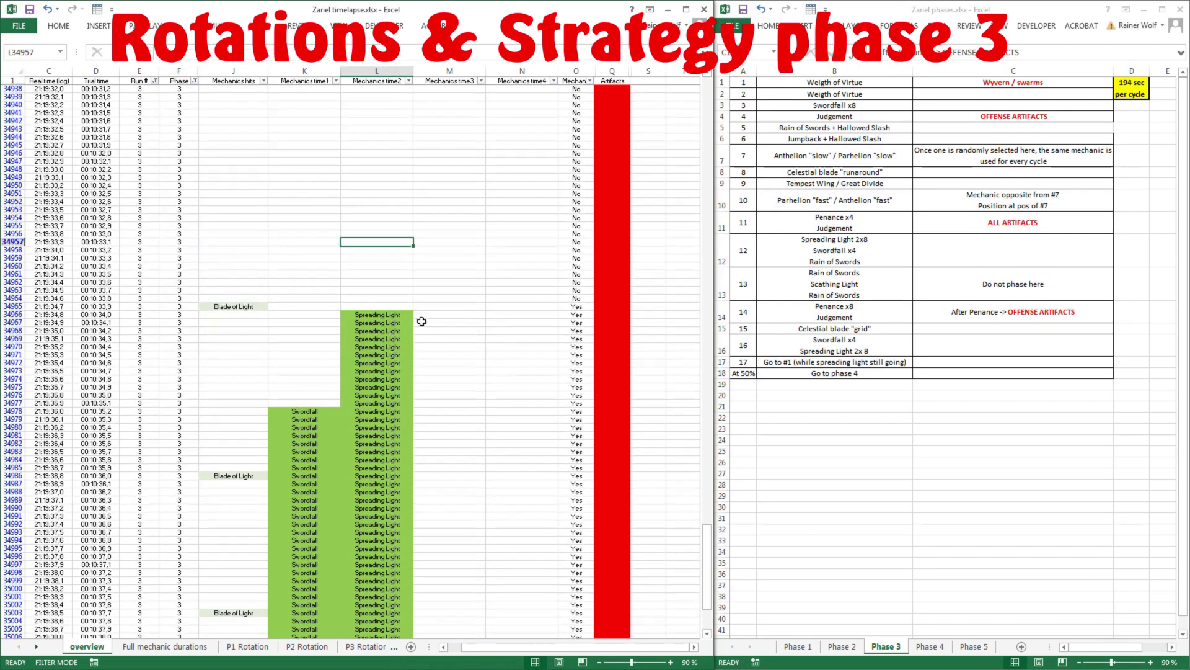
pyautogui.moveTo(390, 316); pyautogui.dragTo(424, 538)
pyautogui.moveTo(300, 413); pyautogui.dragTo(303, 573)
pyautogui.scroll(-17, 505, 347)
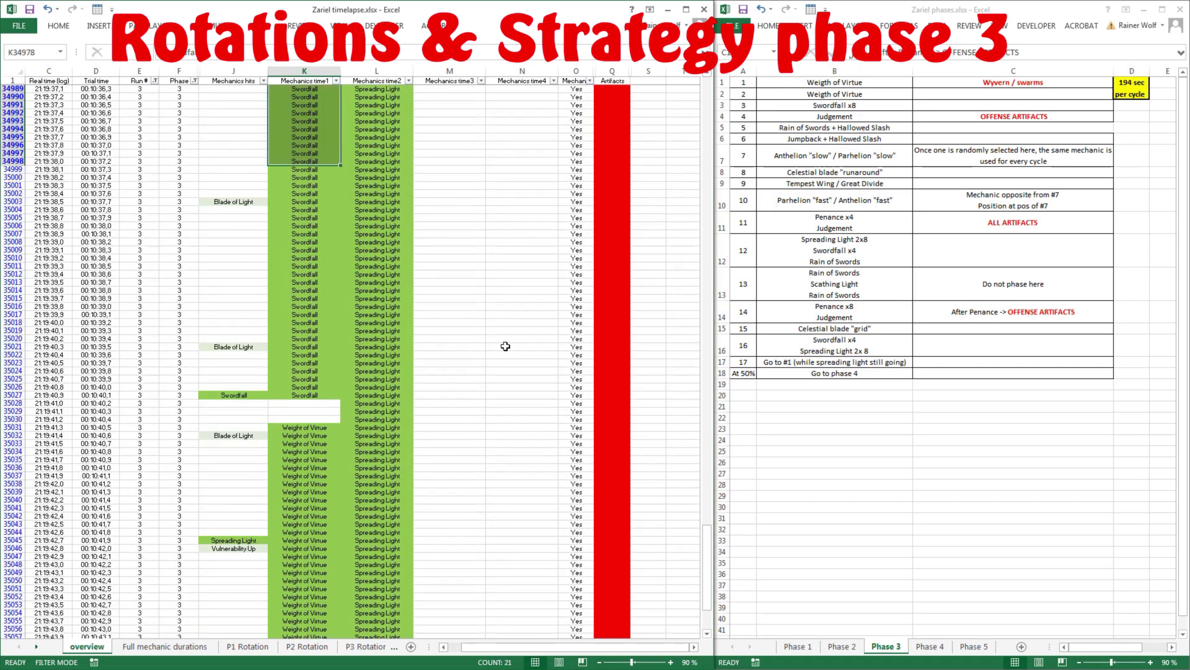
# Step: Select the last Swordfall entry, K35027, and the first Weight of Virtue entry, K35031
pyautogui.scroll(6, 506, 346)
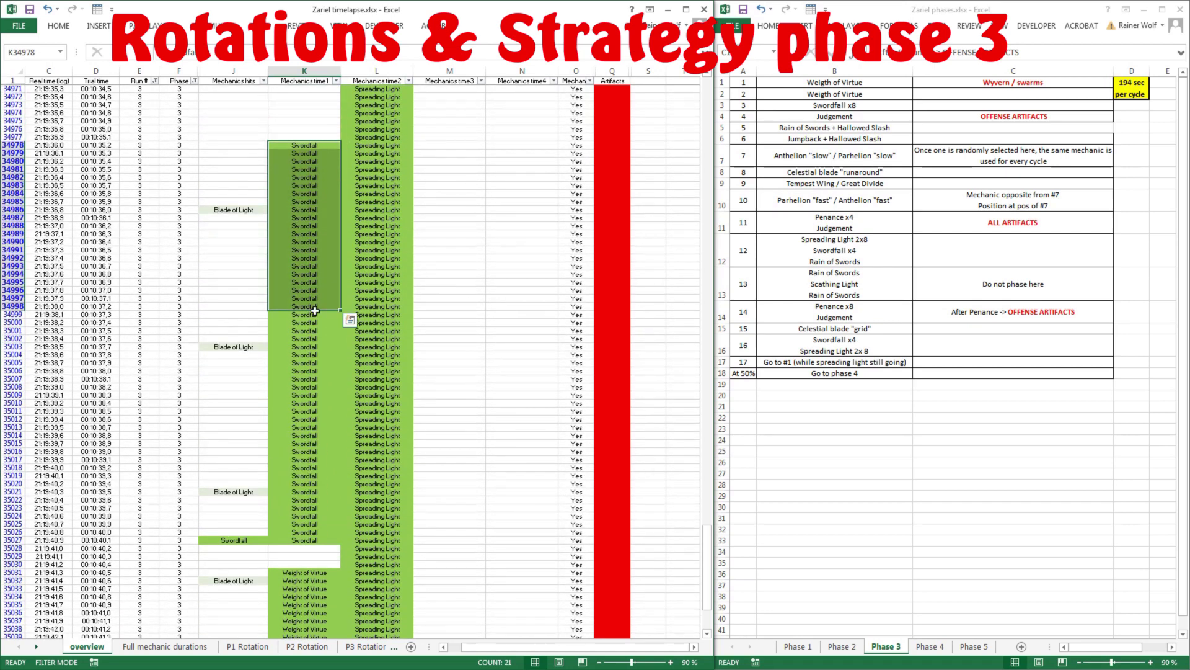
pyautogui.click(317, 541)
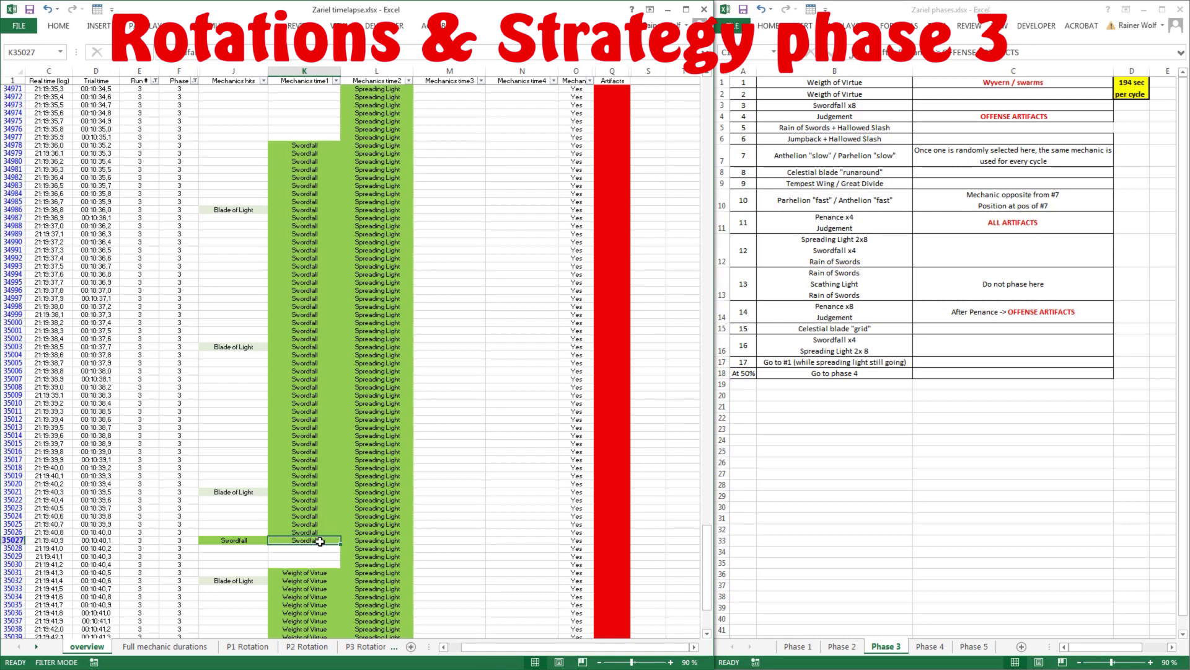
pyautogui.click(318, 573)
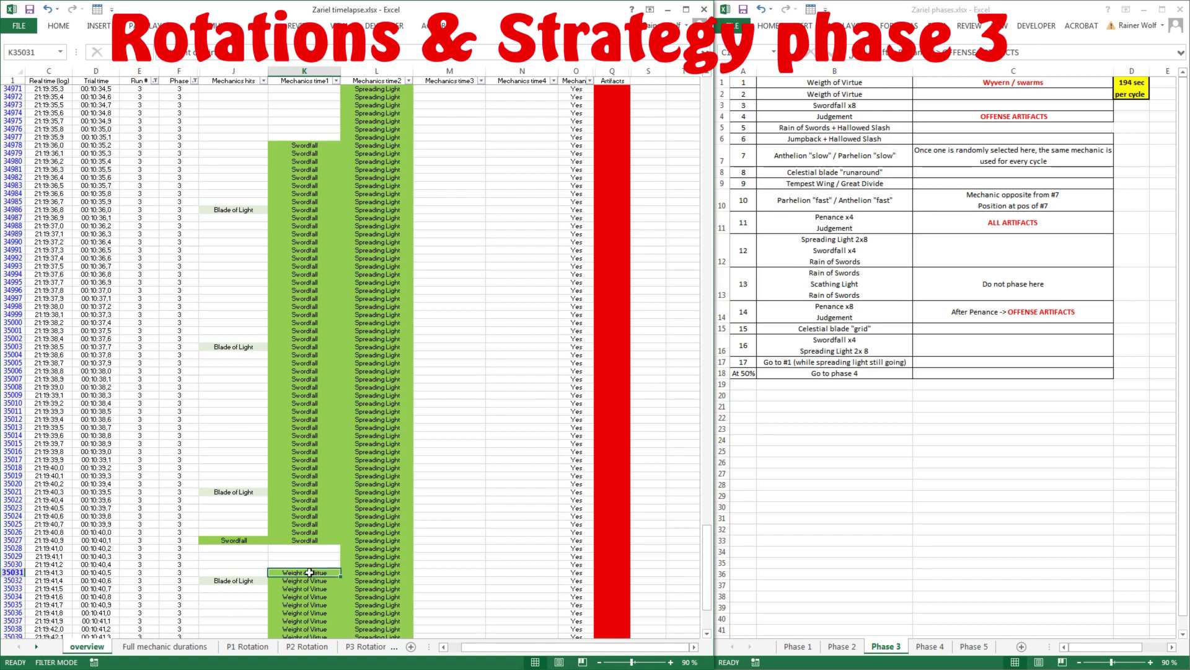
# Step: Highlight K35068:K35070 in the first Weight of Virtue block, select K35067, and review the second block through to its end
pyautogui.scroll(-4, 468, 425)
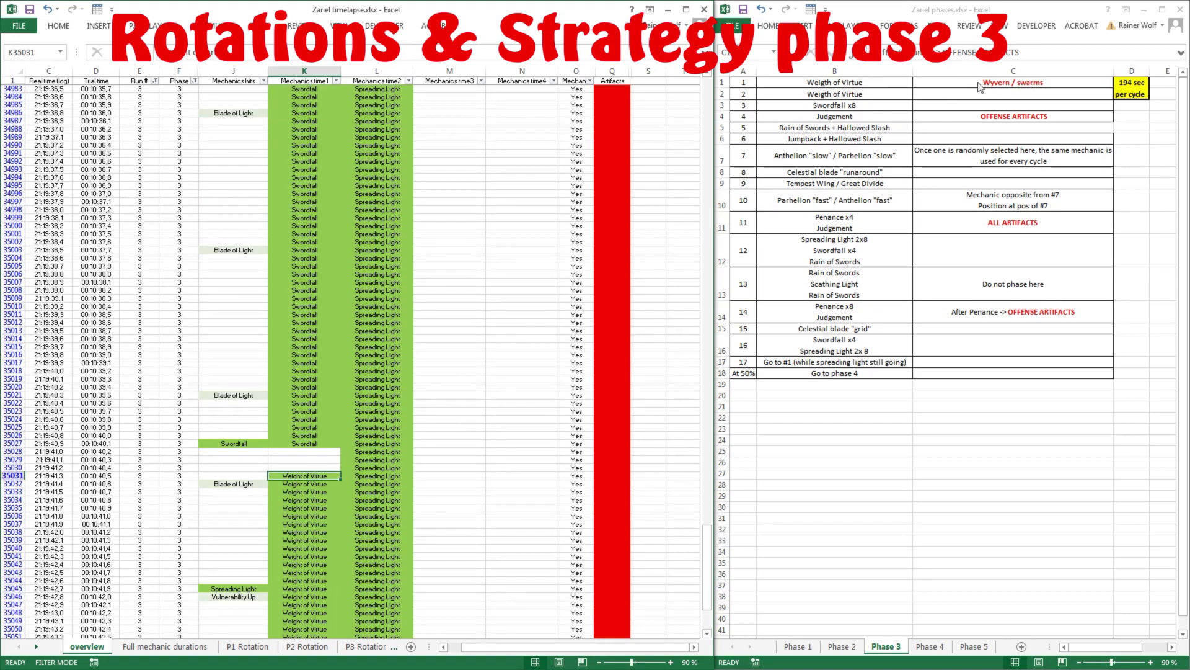
pyautogui.click(441, 371)
pyautogui.scroll(-19, 441, 371)
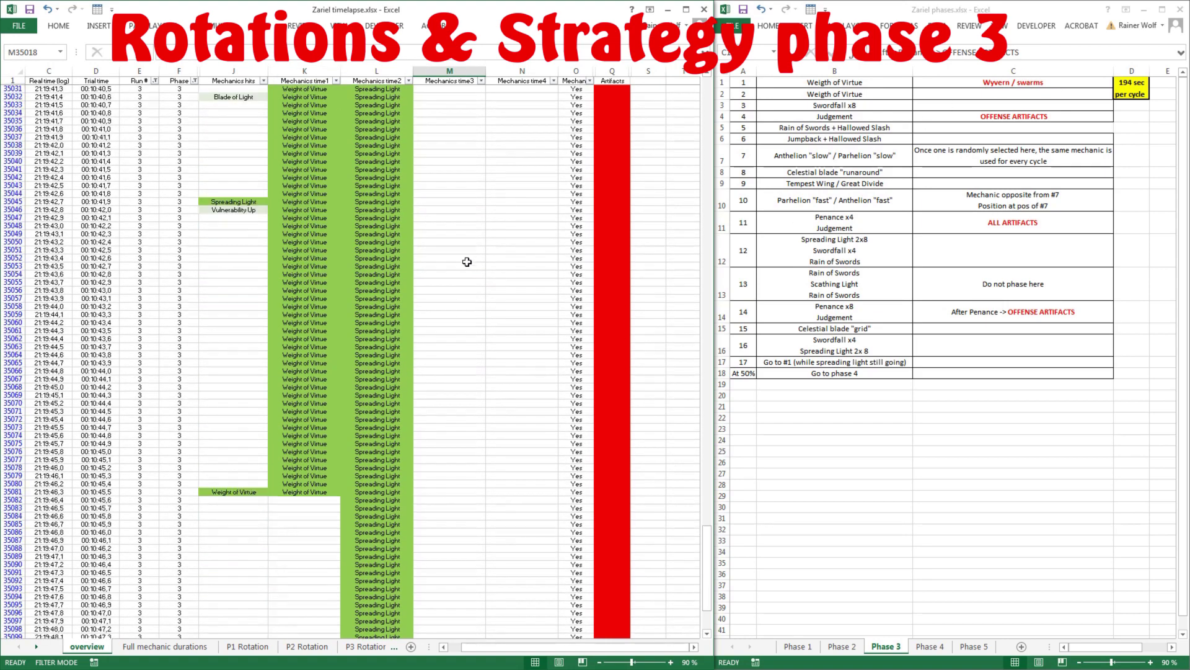
pyautogui.scroll(-2, 458, 250)
pyautogui.moveTo(304, 266); pyautogui.dragTo(305, 282)
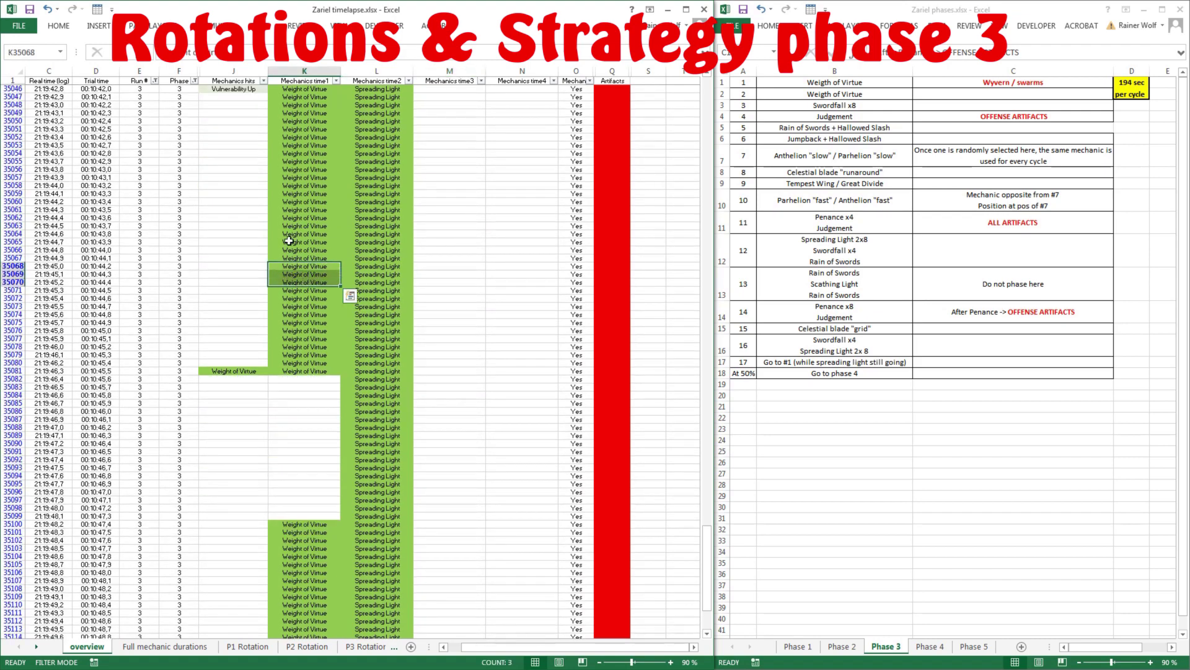
pyautogui.click(310, 258)
pyautogui.scroll(-18, 305, 326)
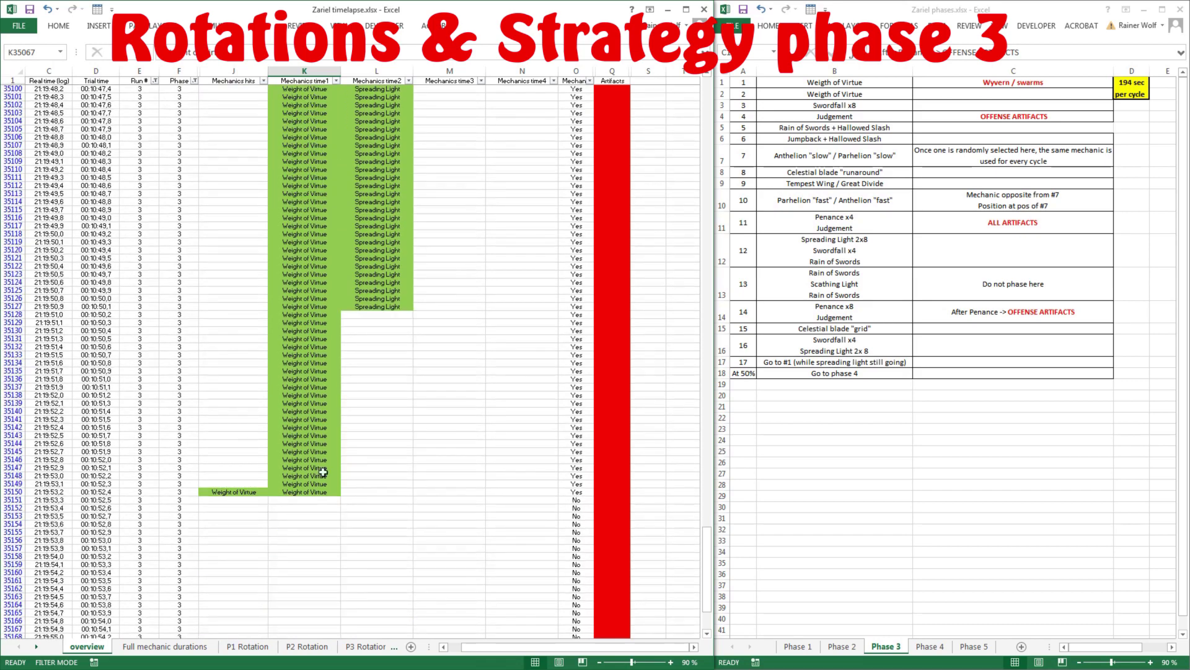
# Step: Select the Weight of Virtue cells K35031 and K35067 again and recheck both blocks against the running Spreading Light
pyautogui.scroll(20, 310, 466)
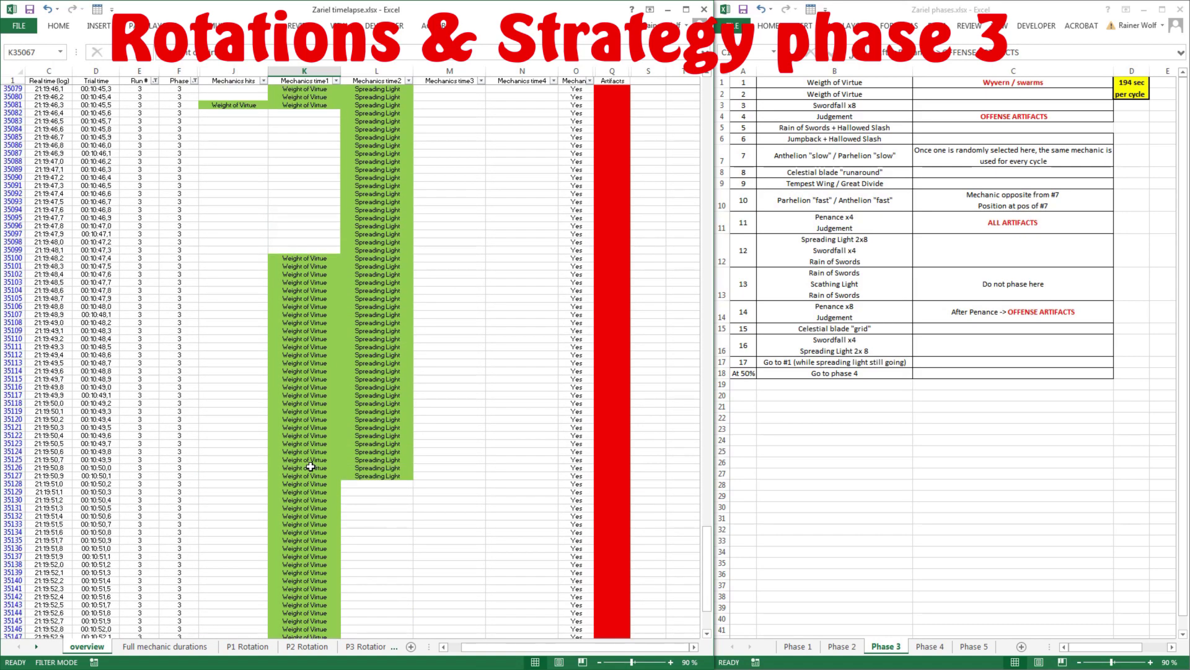
pyautogui.click(310, 185)
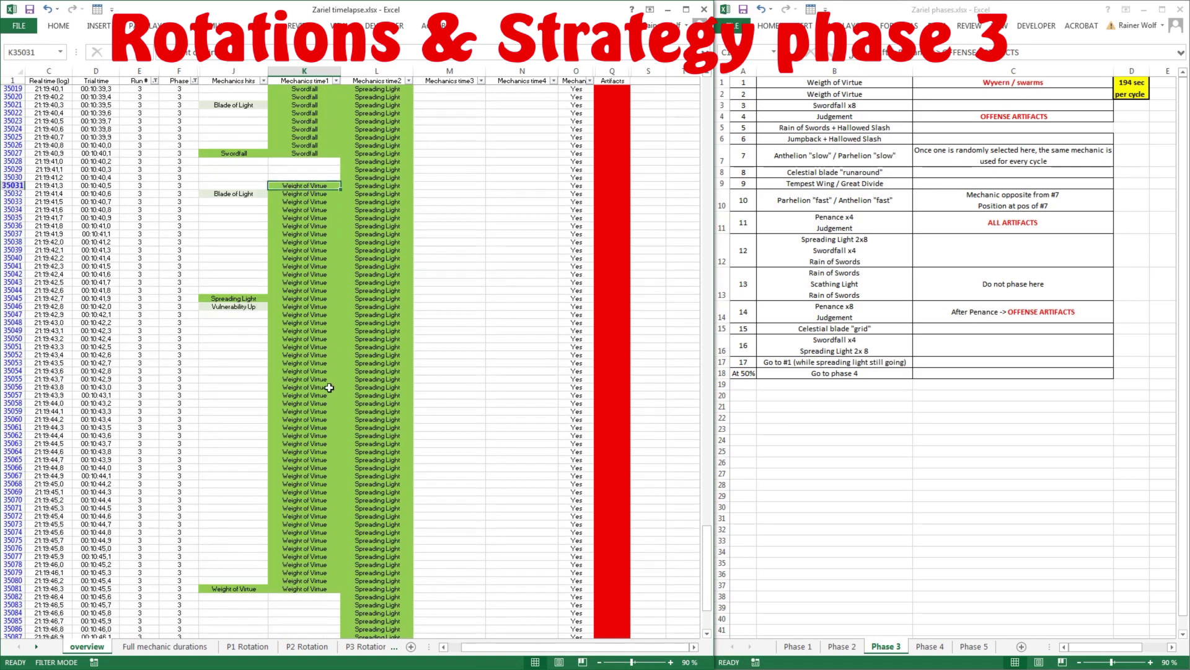
pyautogui.click(305, 476)
pyautogui.scroll(-20, 313, 329)
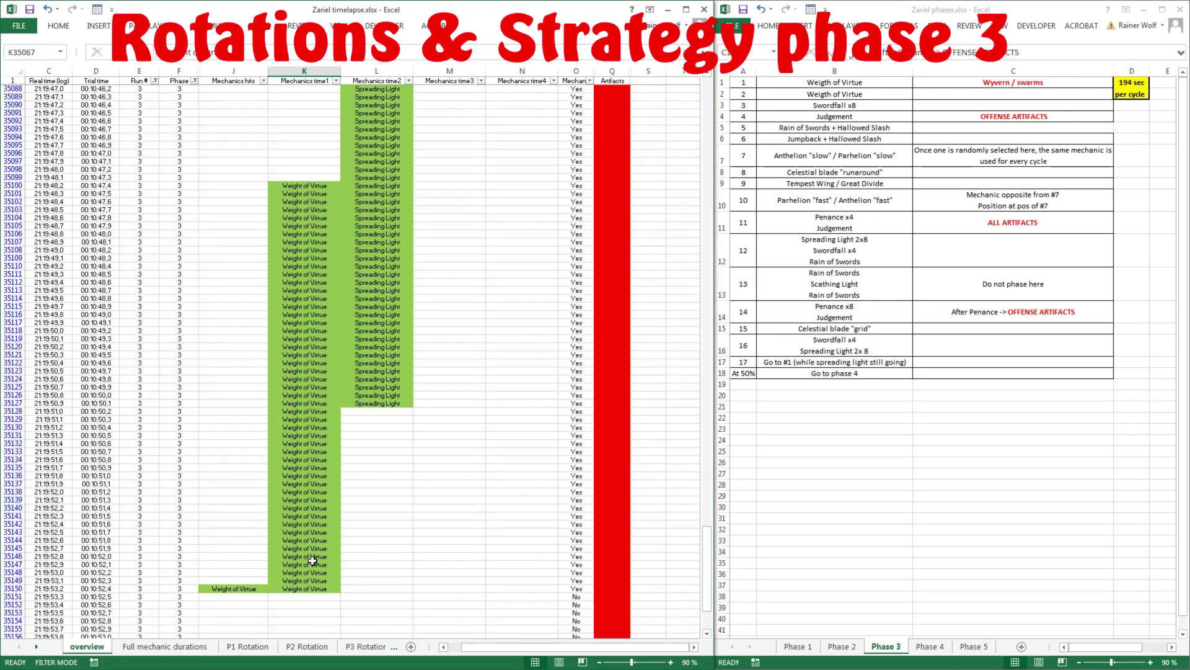
pyautogui.scroll(9, 309, 394)
pyautogui.scroll(-20, 313, 269)
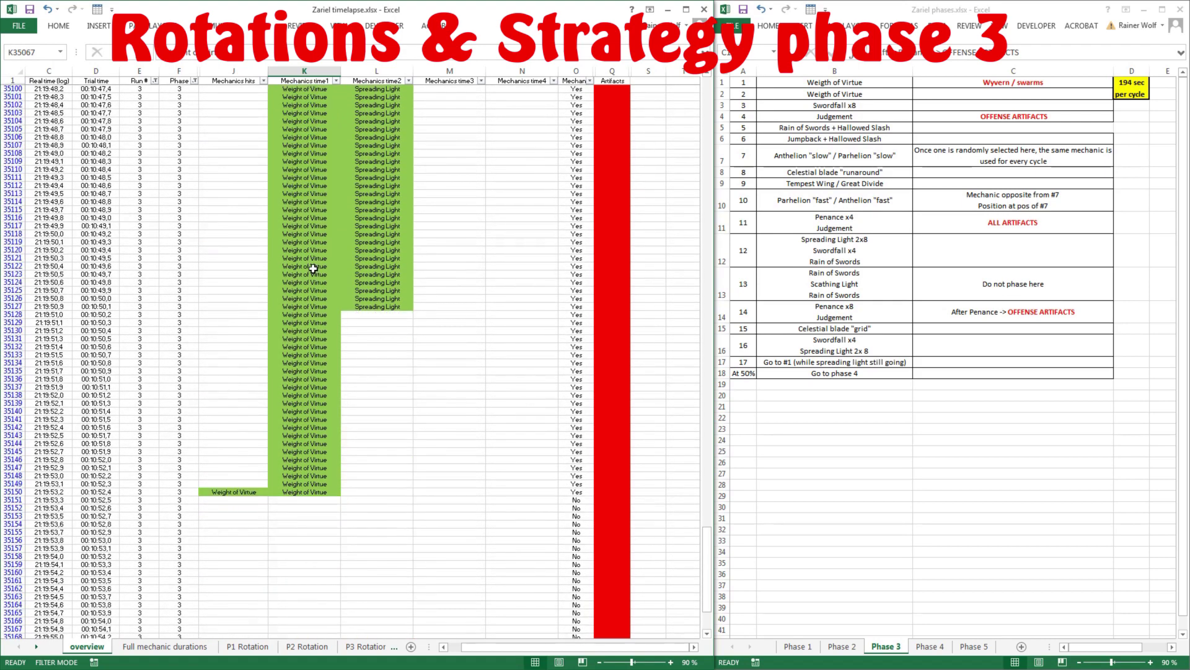
# Step: Follow the timeline past Swordfall and AB + Judgement, highlight artifact cells Q35377:Q35378, and select mechanic 4's OFFENSE ARTIFACTS note
pyautogui.scroll(-12, 298, 507)
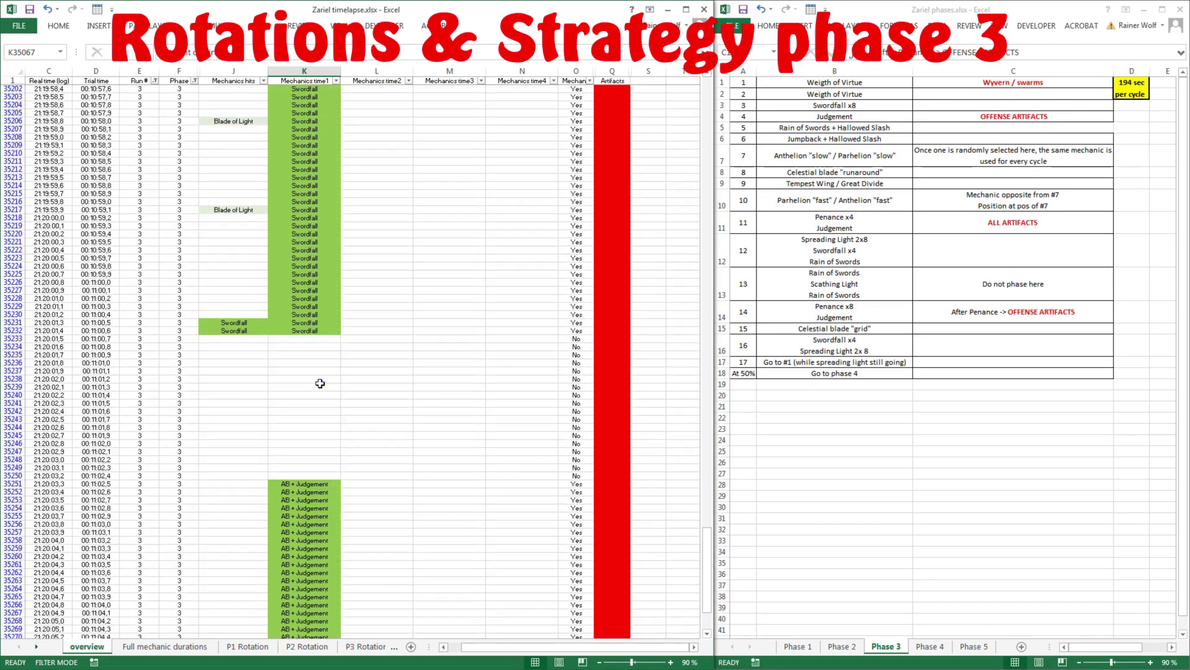
pyautogui.scroll(-7, 295, 411)
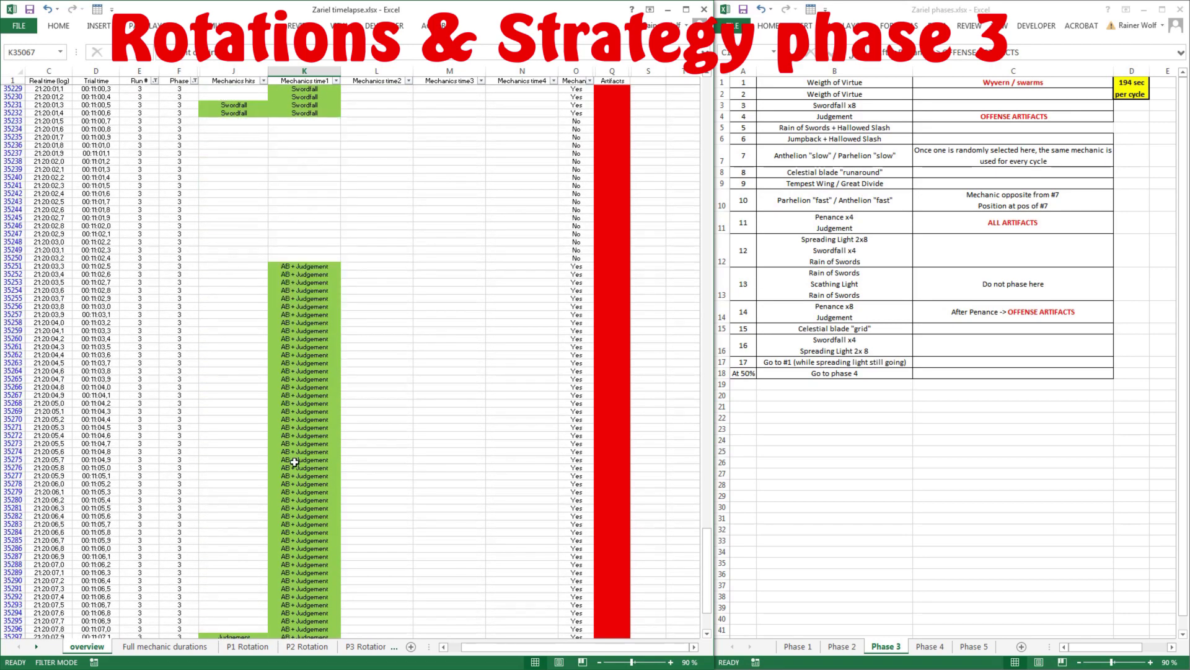
pyautogui.scroll(20, 289, 360)
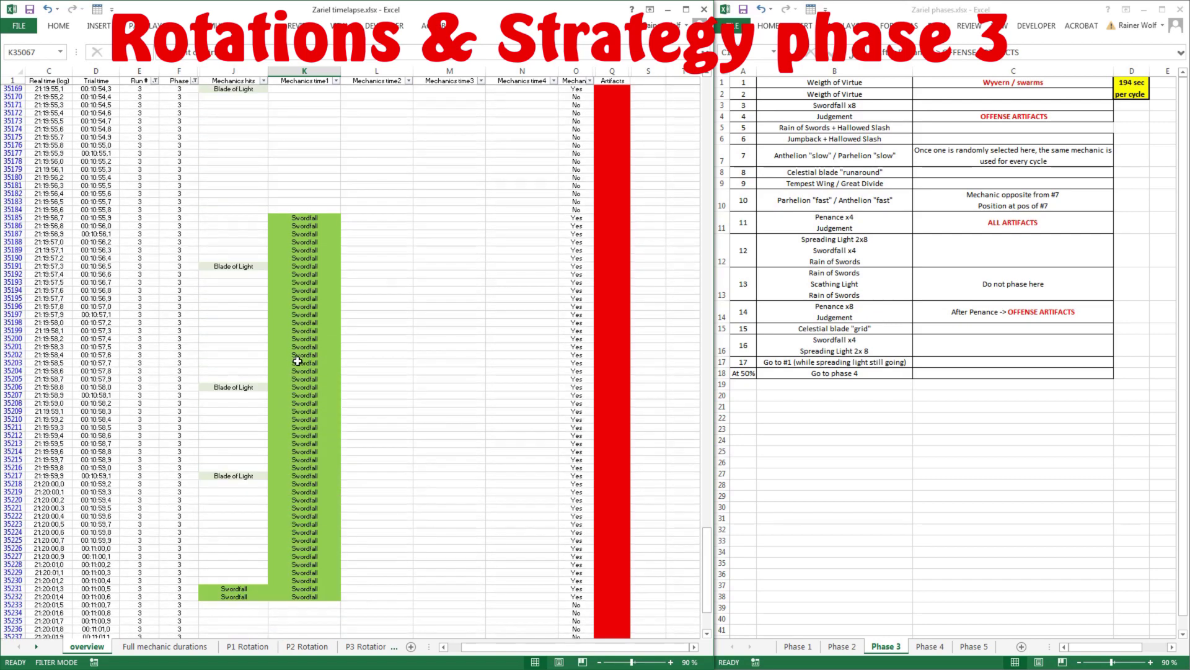
pyautogui.scroll(-20, 295, 361)
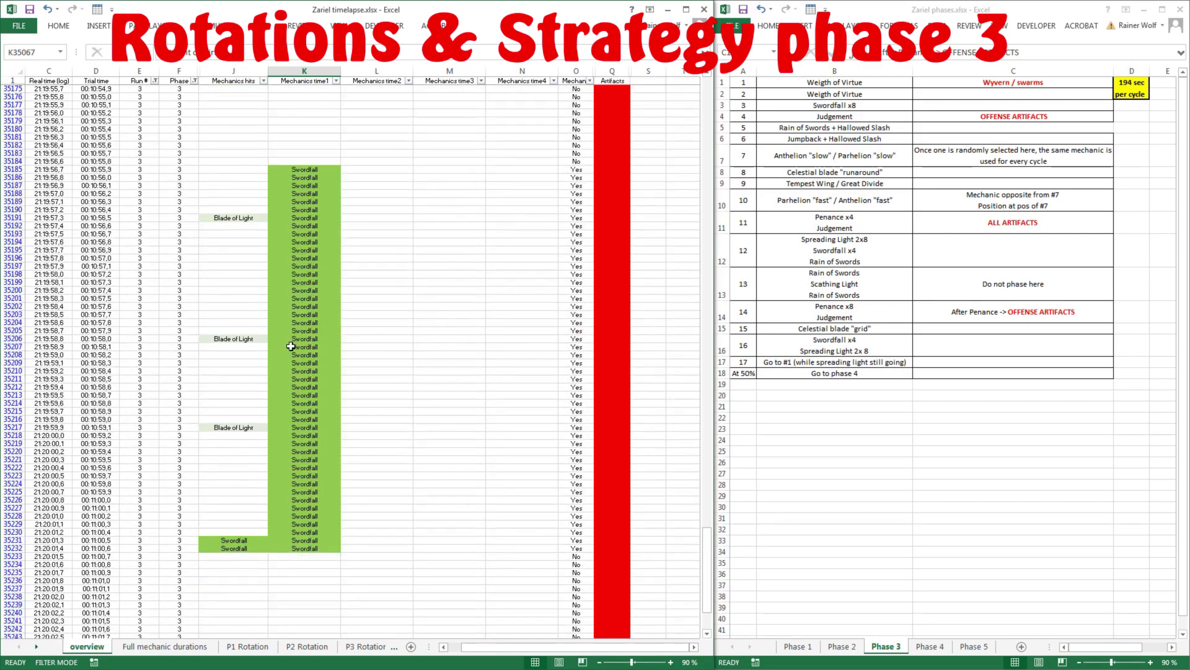
pyautogui.scroll(-20, 300, 348)
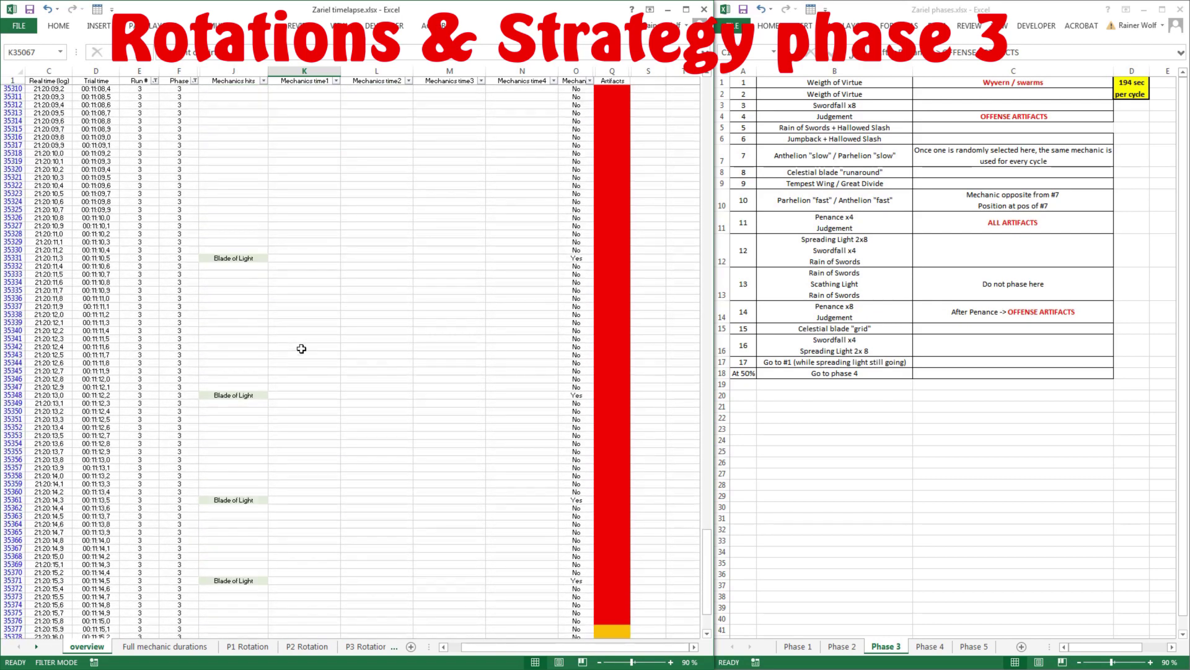
pyautogui.scroll(-13, 301, 348)
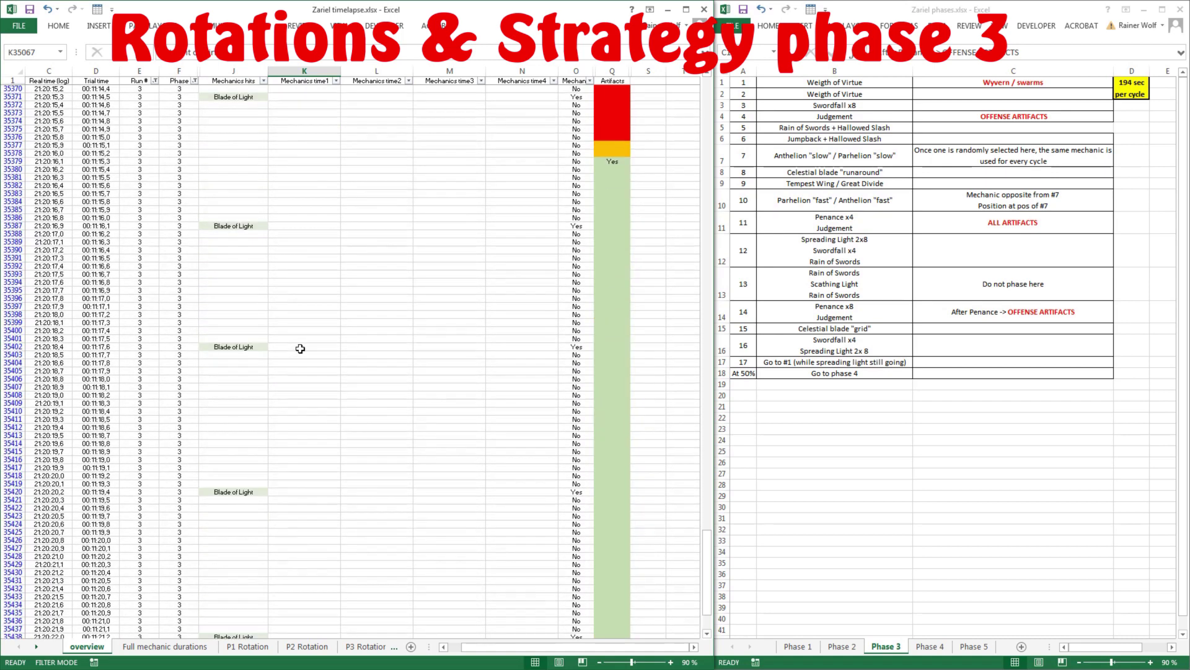
pyautogui.moveTo(614, 148); pyautogui.dragTo(621, 155)
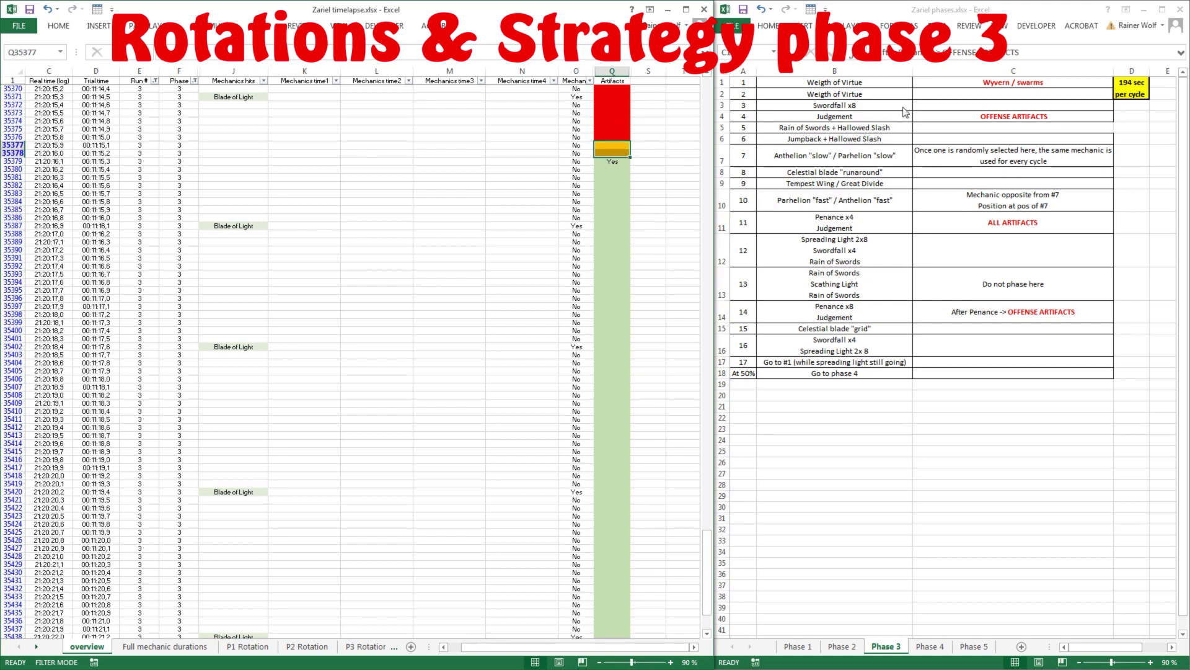
pyautogui.click(1011, 117)
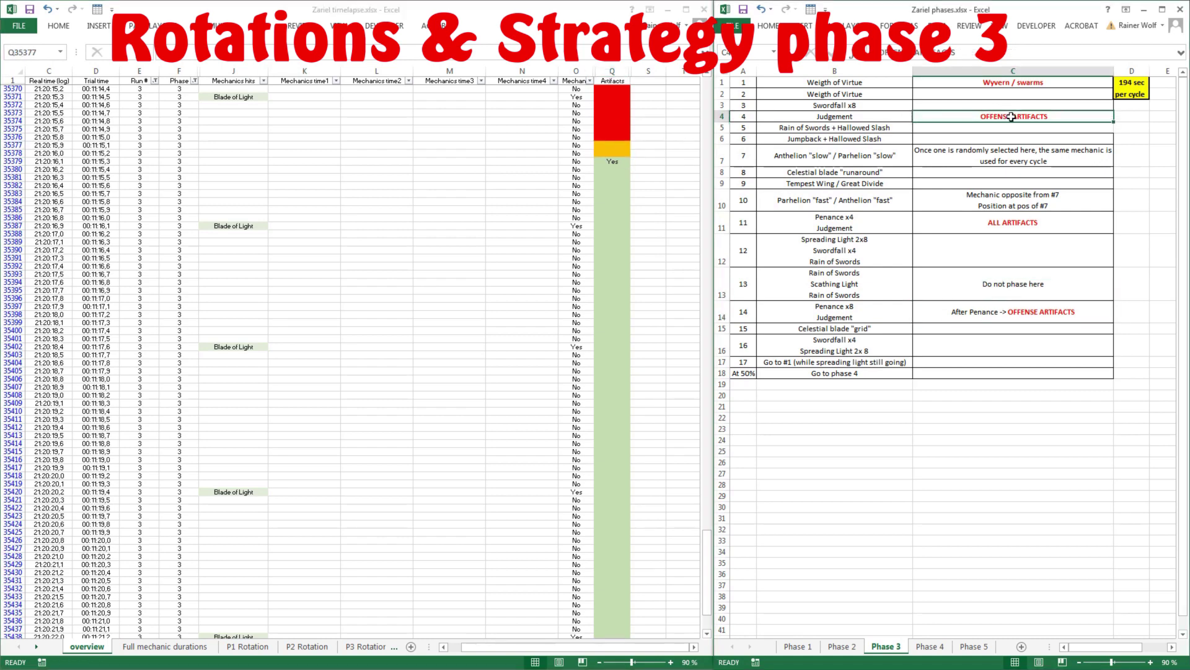
pyautogui.click(273, 315)
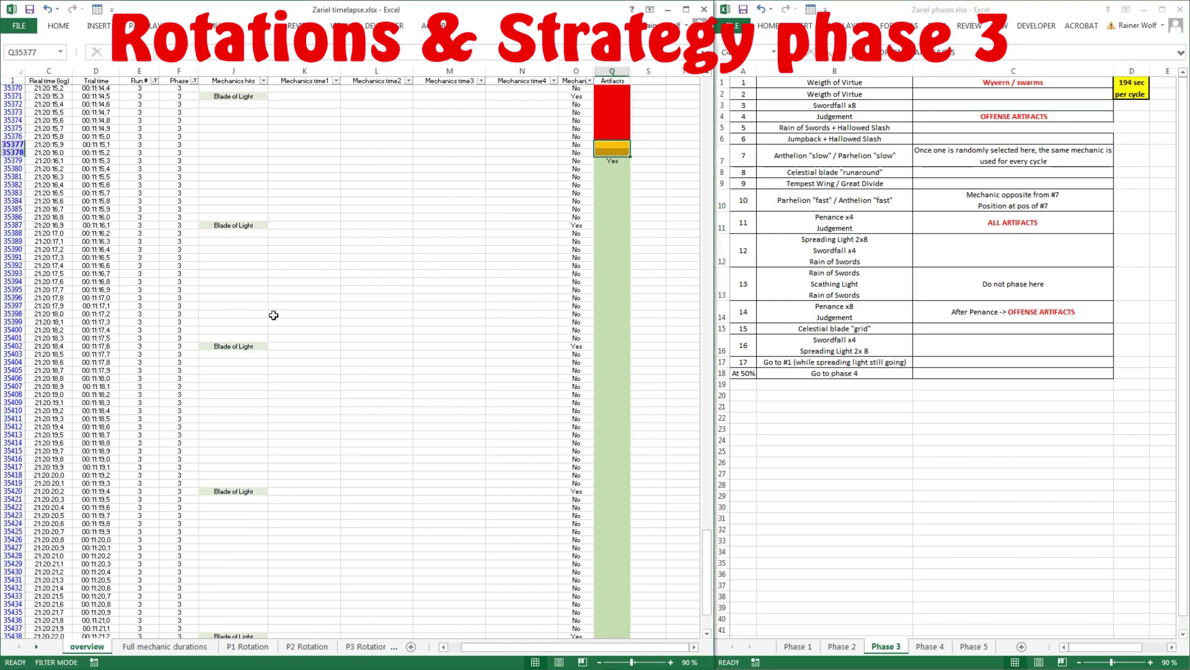
pyautogui.scroll(-12, 274, 314)
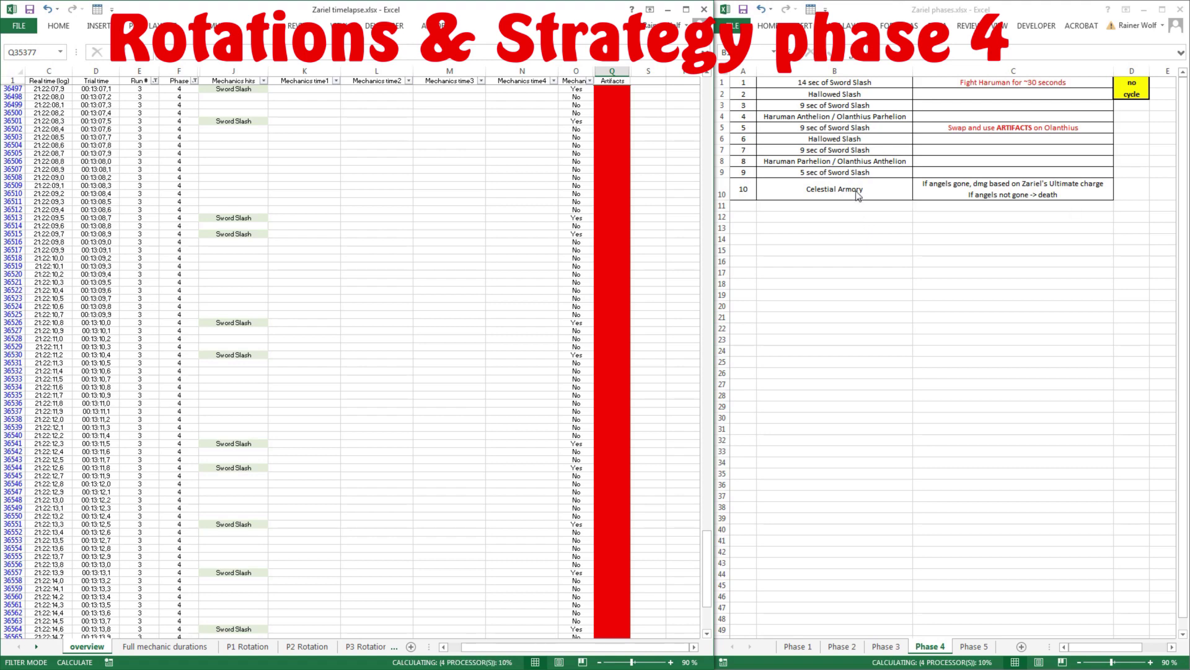
# Step: Select the first four phase 4 mechanics one by one, from "14 sec of Sword Slash" to "Haruman Anthelion / Olanthius Parhelion"
pyautogui.click(859, 86)
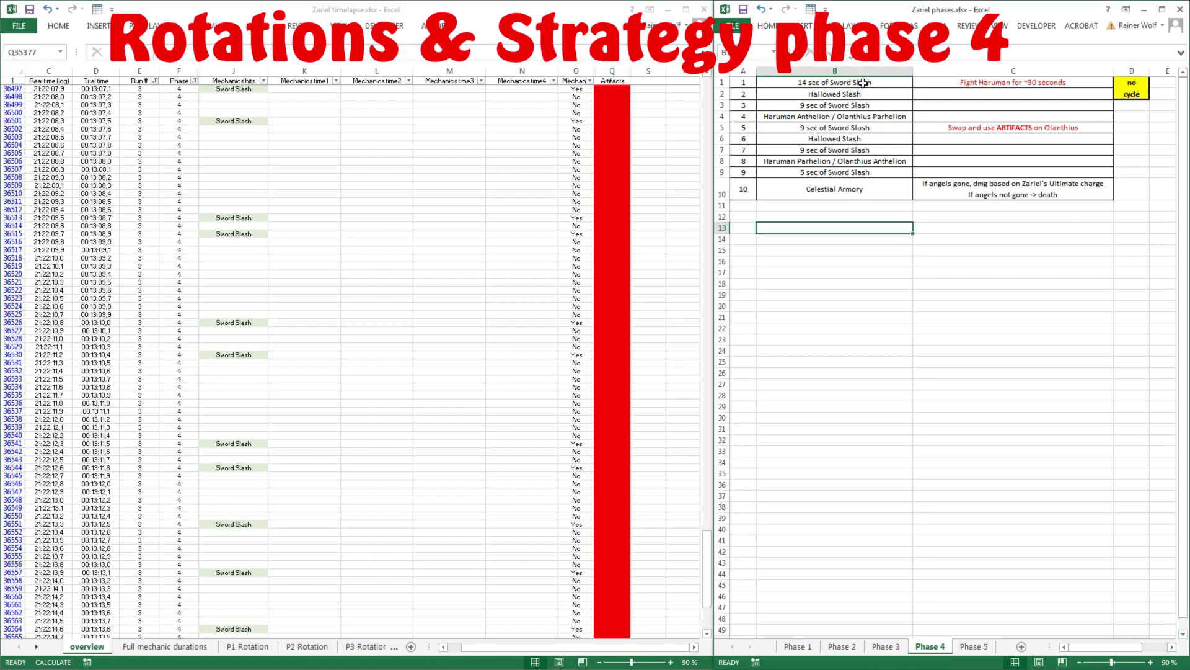
pyautogui.click(864, 83)
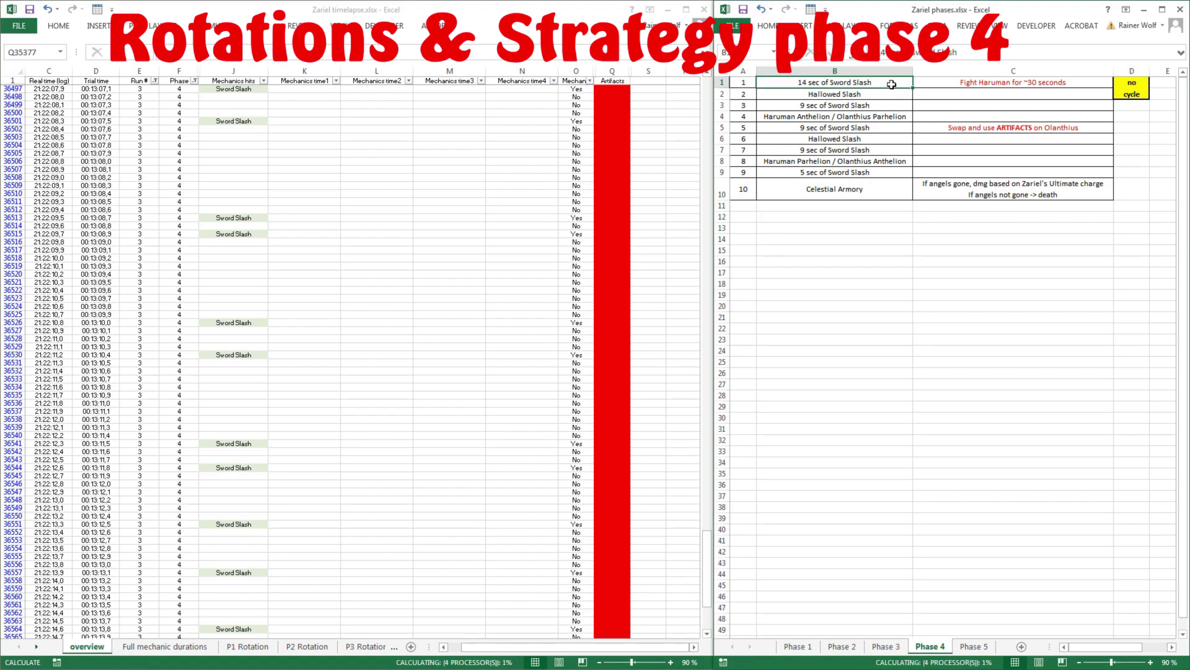
pyautogui.click(869, 92)
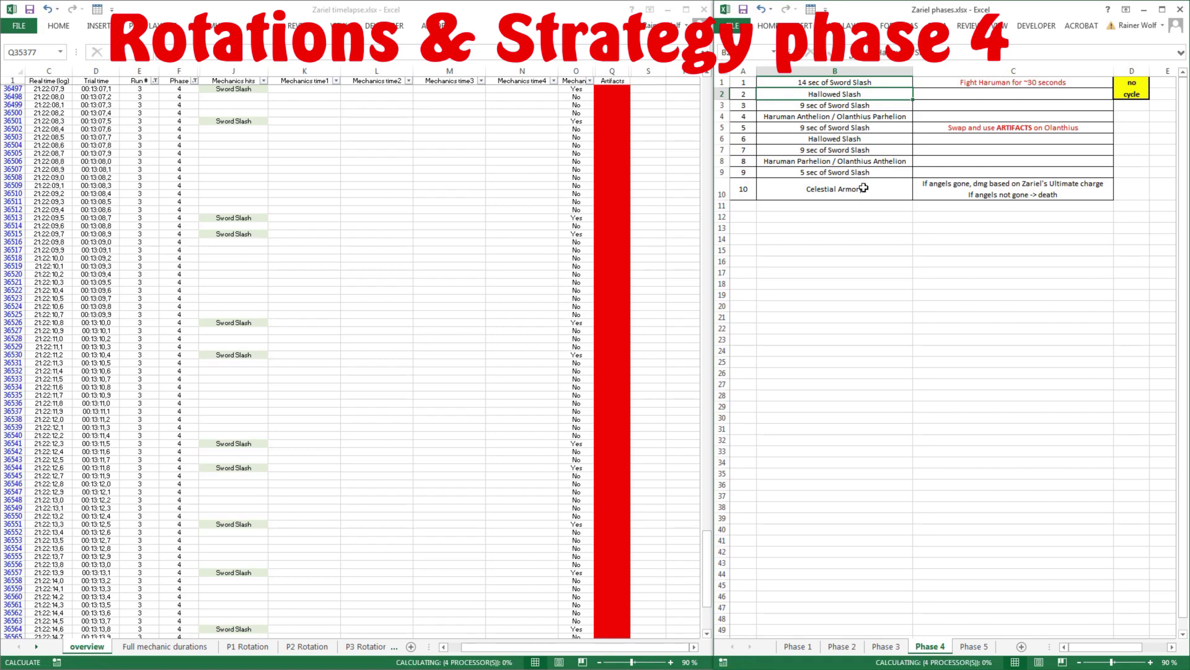
pyautogui.click(885, 107)
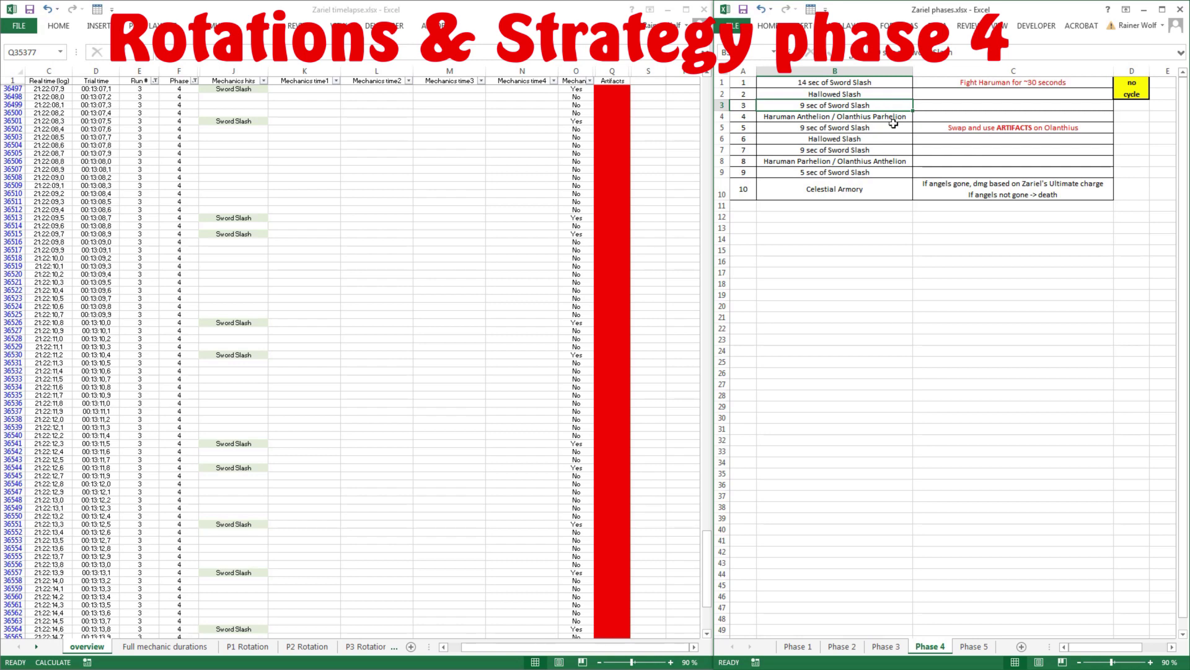
pyautogui.click(769, 117)
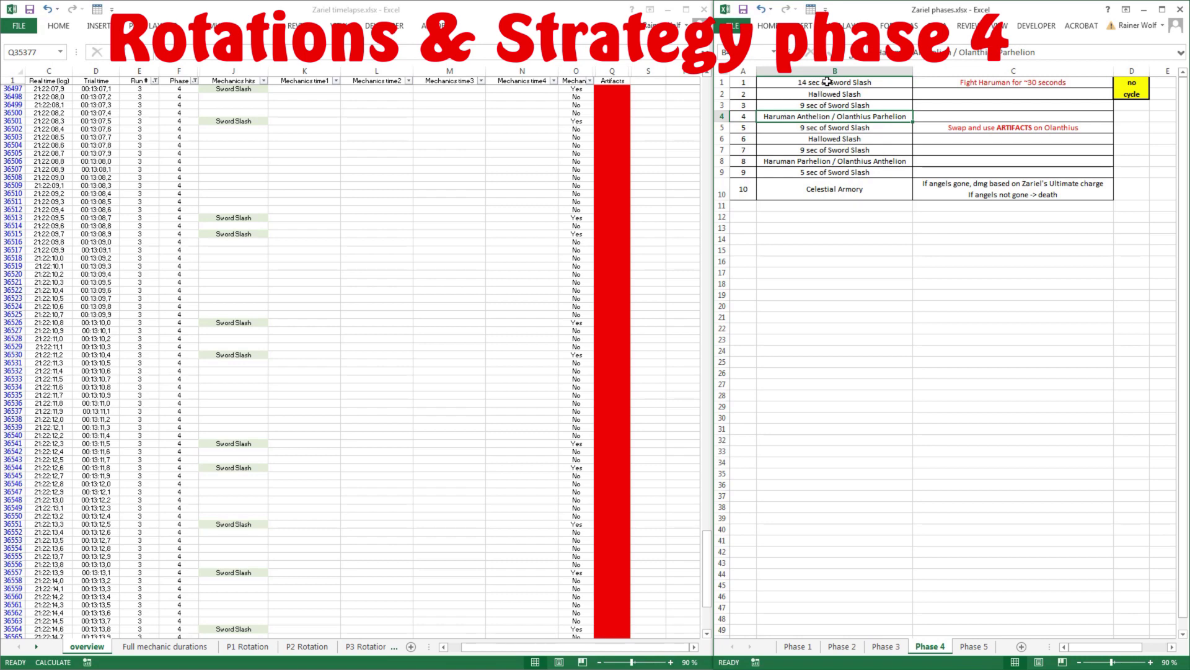
# Step: Highlight phase 4 mechanics 1 to 4 with their notes, B1:C4, and select the note "Fight Haruman for ~30 seconds"
pyautogui.moveTo(827, 81); pyautogui.dragTo(942, 114)
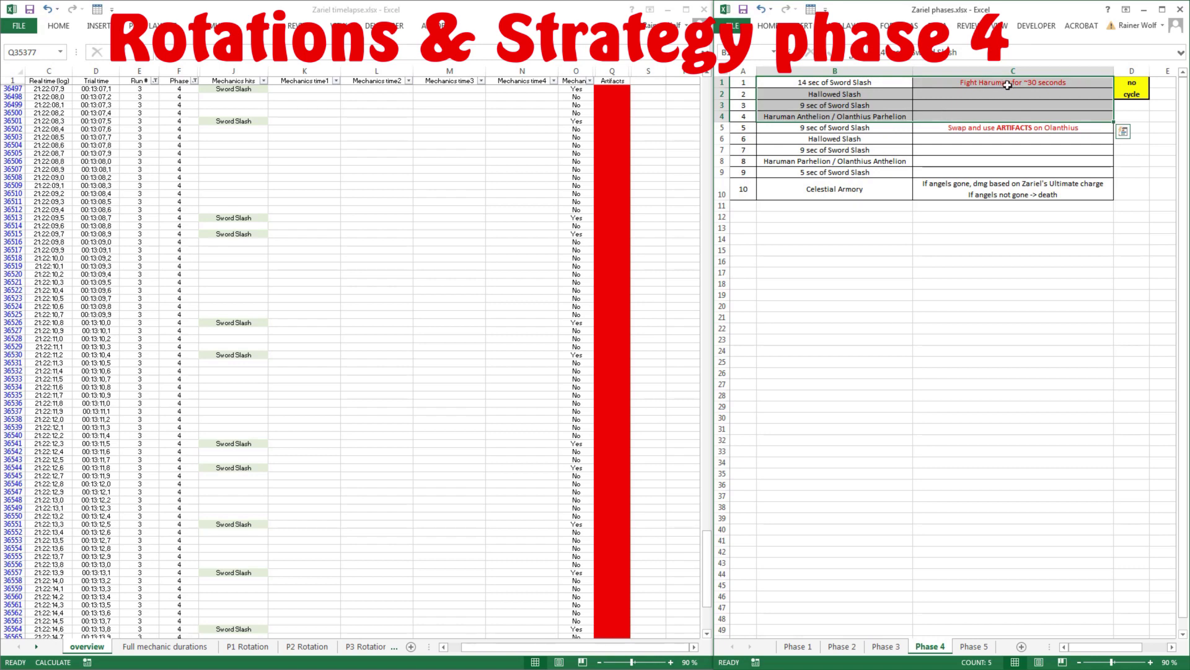
pyautogui.click(1008, 85)
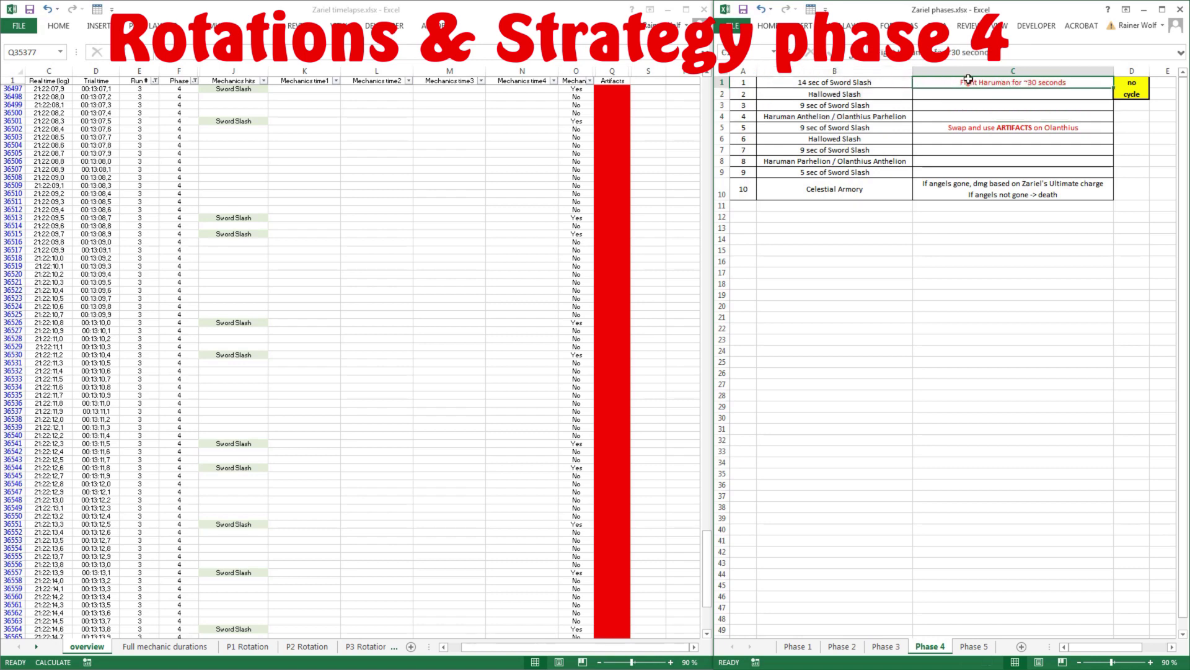
pyautogui.moveTo(906, 83); pyautogui.dragTo(899, 118)
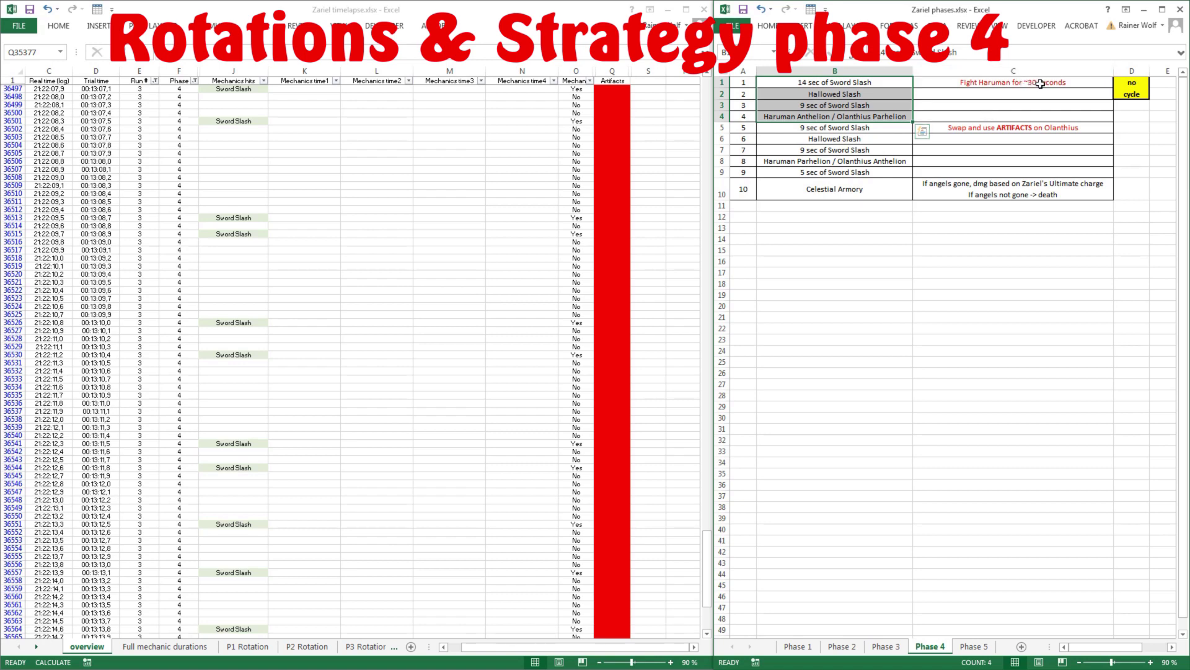
pyautogui.moveTo(855, 85); pyautogui.dragTo(957, 116)
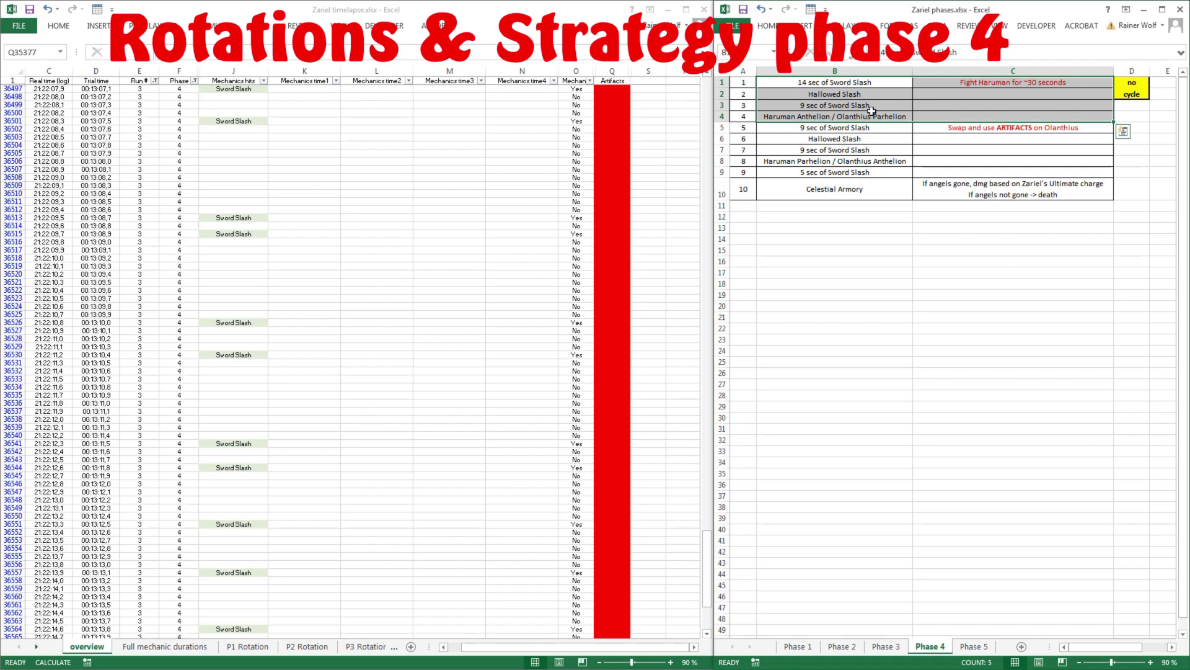
# Step: Select phase 4 mechanic 5, "9 sec of Sword Slash", and its note "Swap and use ARTIFACTS on Olanthius"
pyautogui.click(816, 131)
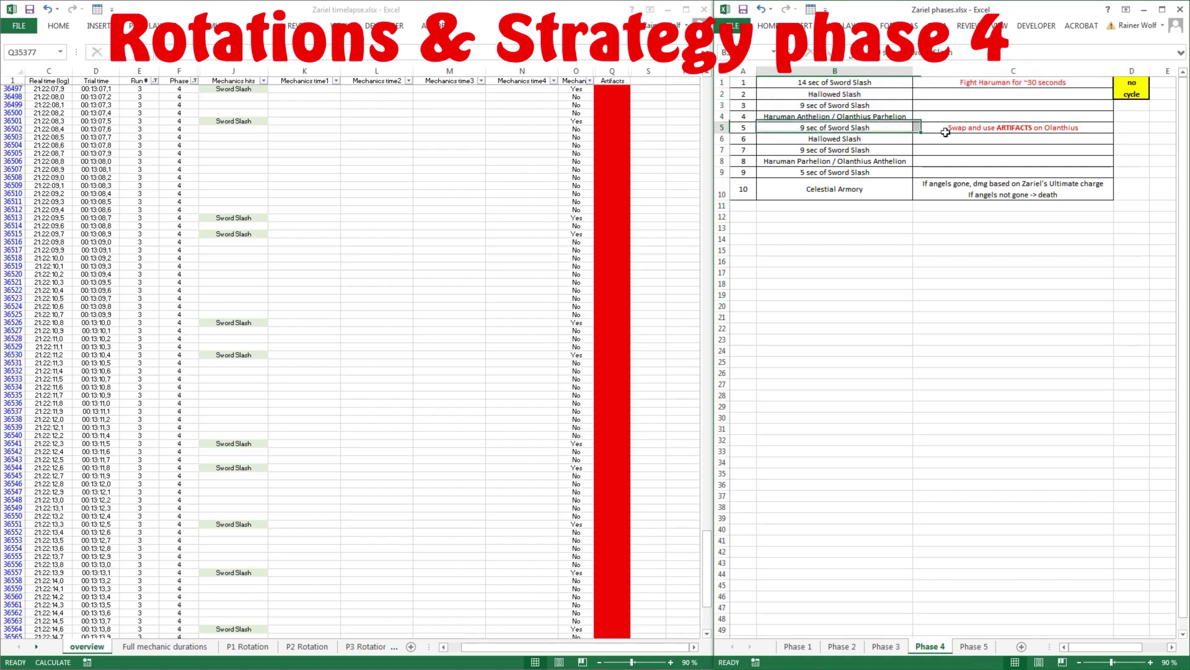
pyautogui.click(1033, 129)
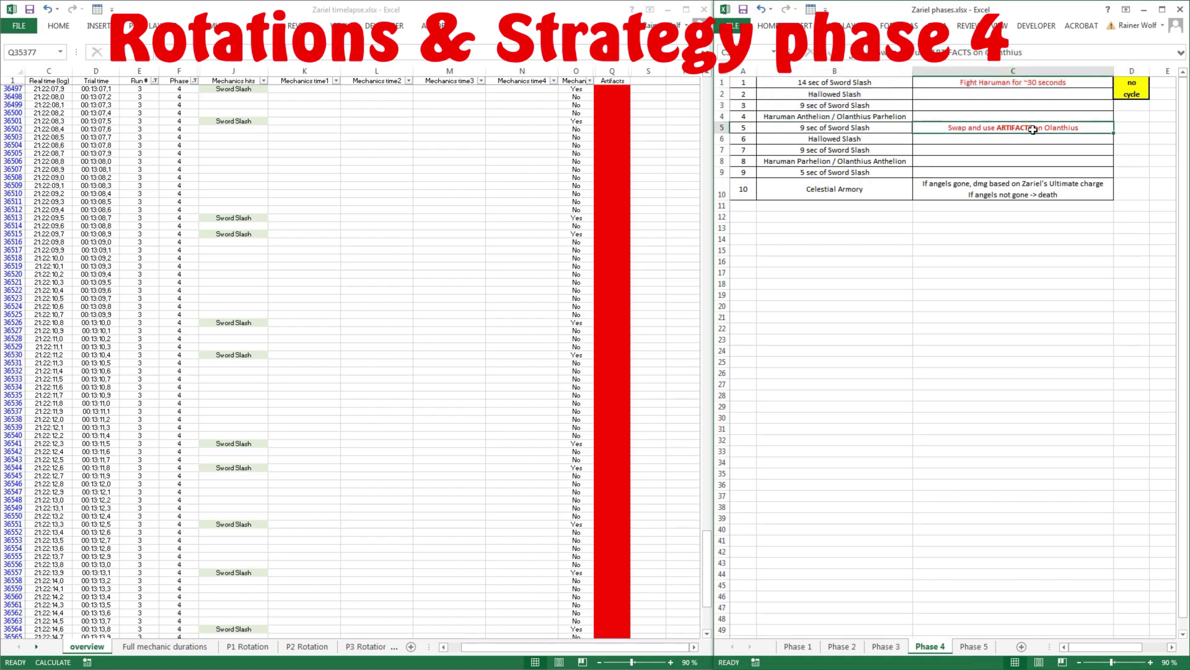
pyautogui.click(860, 128)
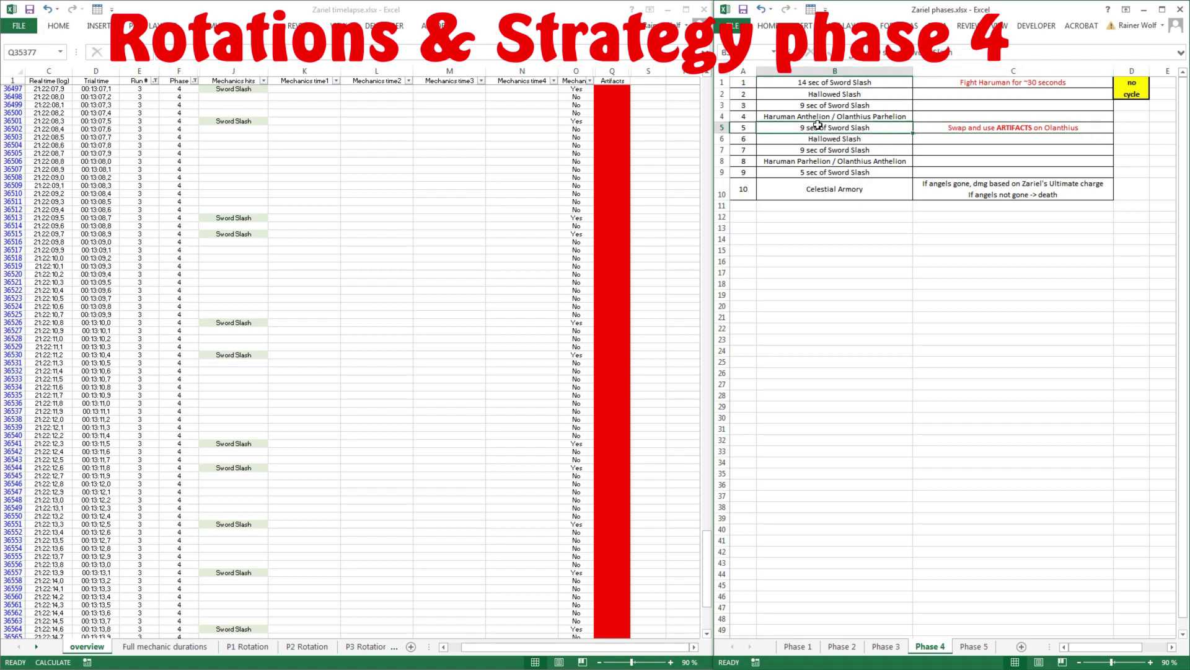
# Step: Select phase 4 mechanics 6 and 7 one by one and highlight mechanics 5 to 8, B5:B8
pyautogui.click(847, 138)
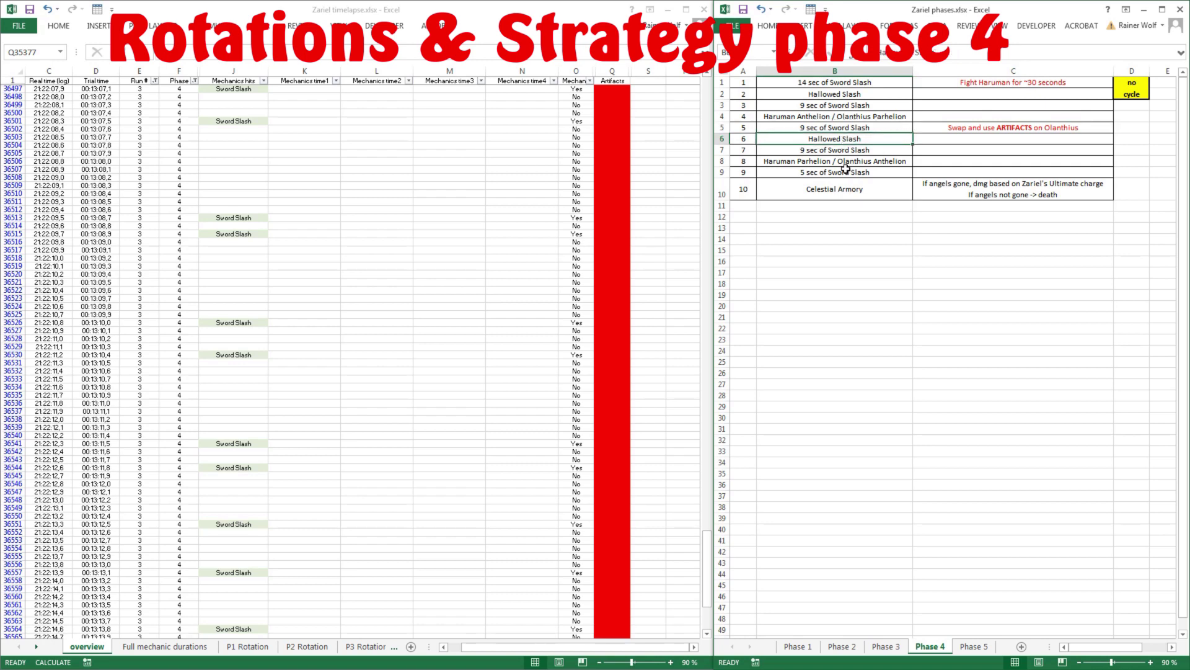
pyautogui.press('Down')
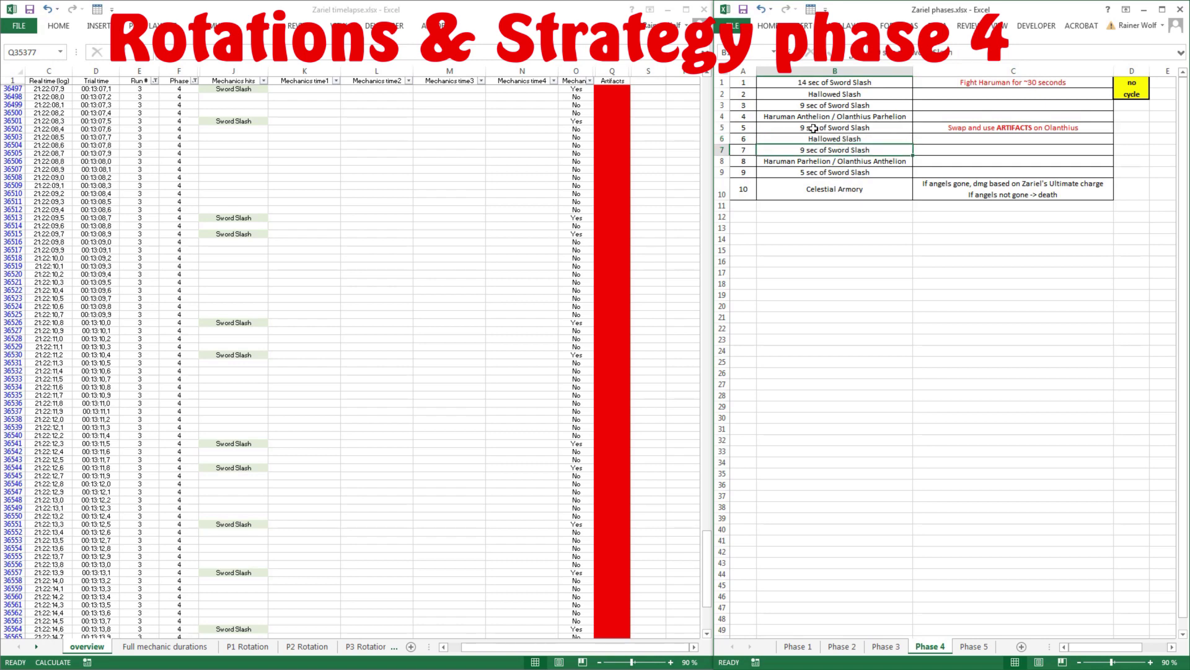
pyautogui.moveTo(813, 129); pyautogui.dragTo(819, 150)
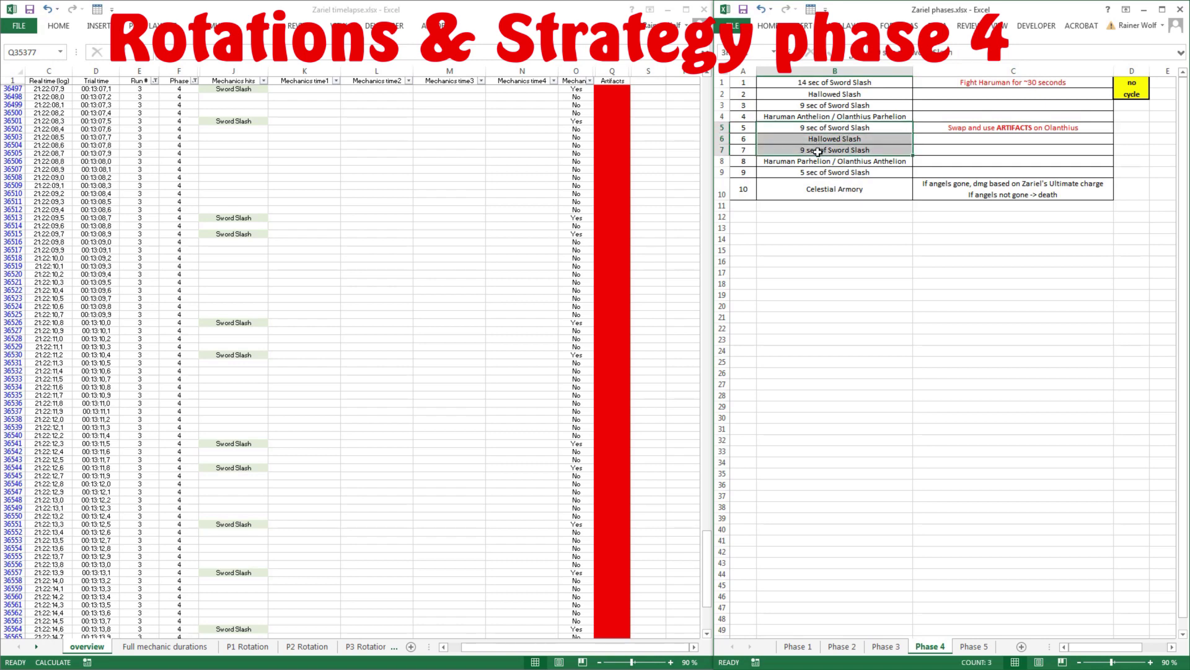
pyautogui.moveTo(821, 151)
pyautogui.mouseDown()
pyautogui.moveTo(815, 165)
pyautogui.moveTo(862, 163)
pyautogui.moveTo(822, 166)
pyautogui.mouseUp()
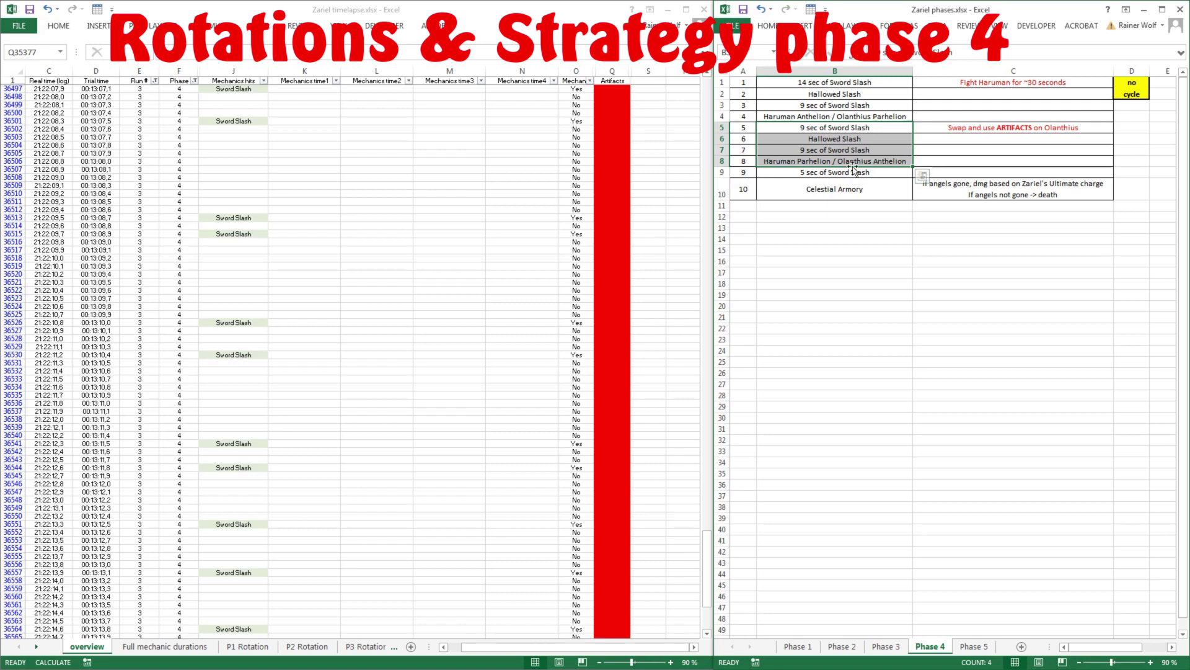
# Step: Select mechanic 8's note cell, mechanic 9 "5 sec of Sword Slash" and mechanic 10 "Celestial Armory" in the phase 4 table
pyautogui.click(1025, 161)
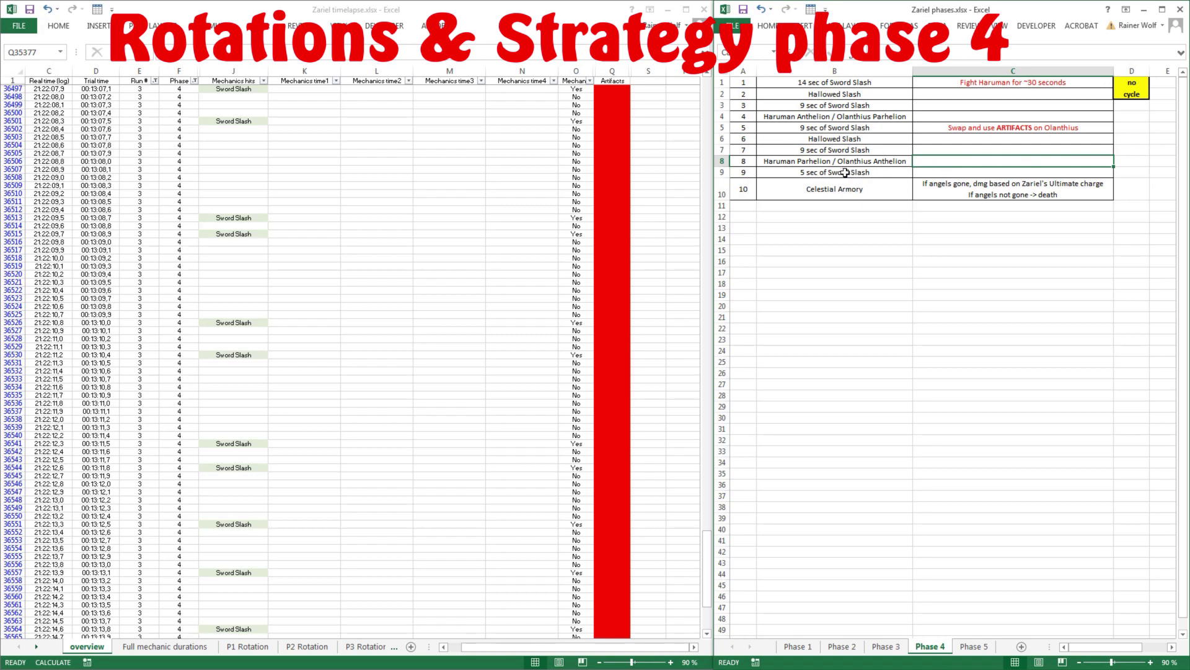
pyautogui.click(902, 162)
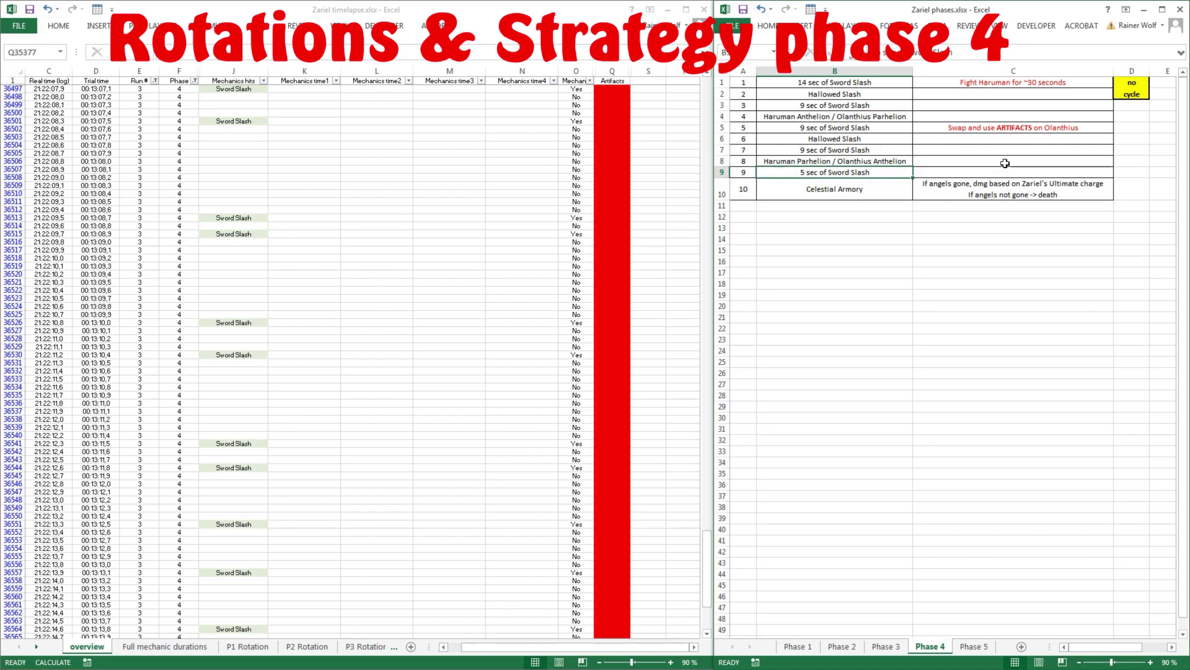
pyautogui.click(974, 164)
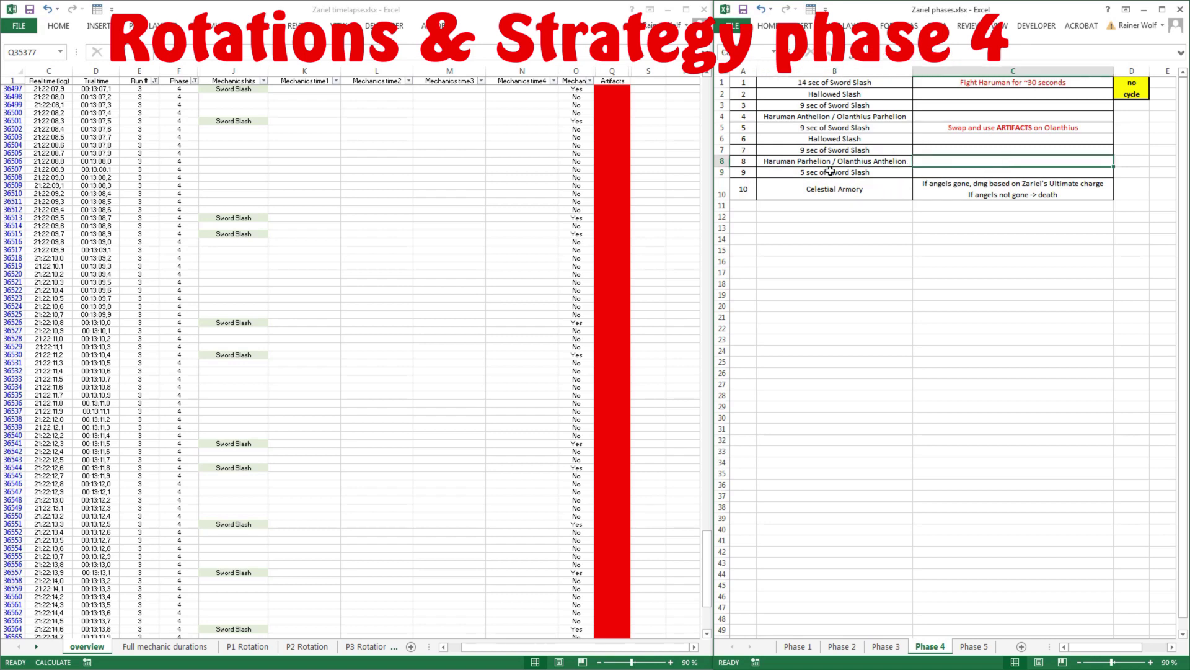
pyautogui.click(809, 172)
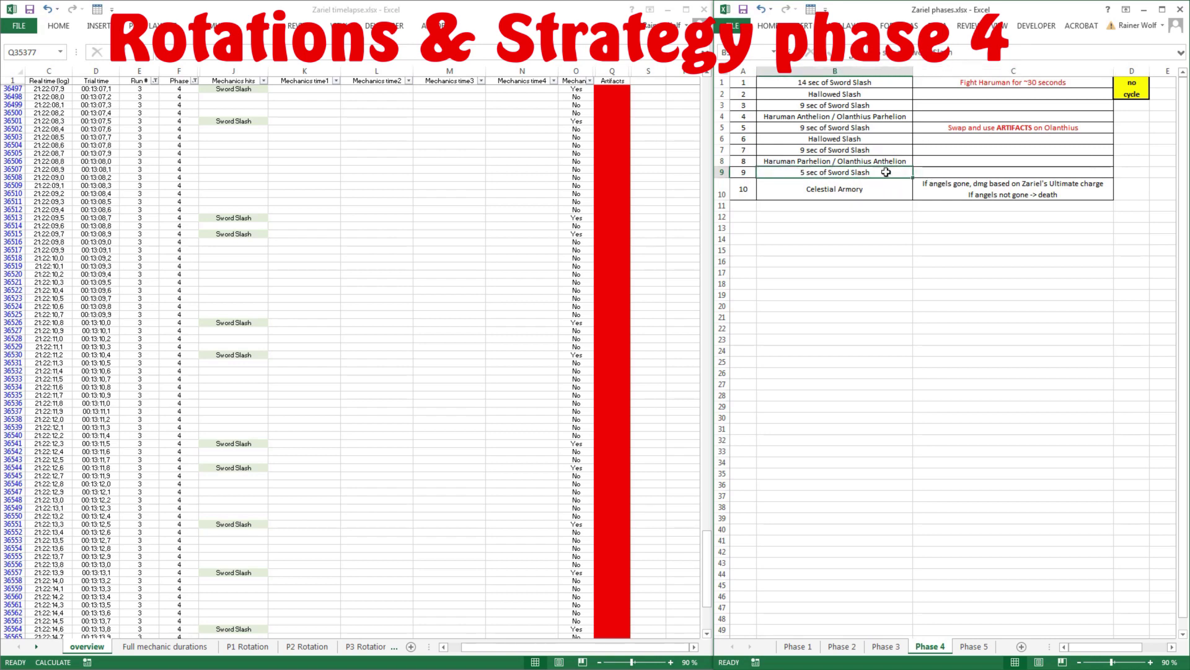
pyautogui.click(862, 200)
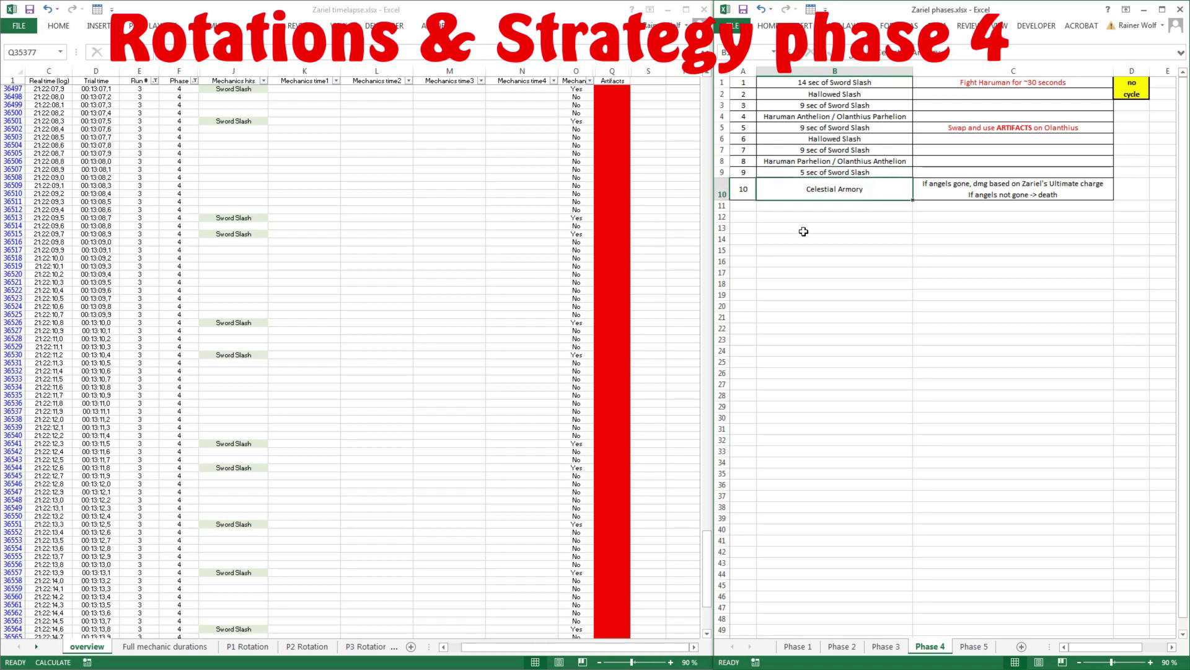
pyautogui.click(893, 173)
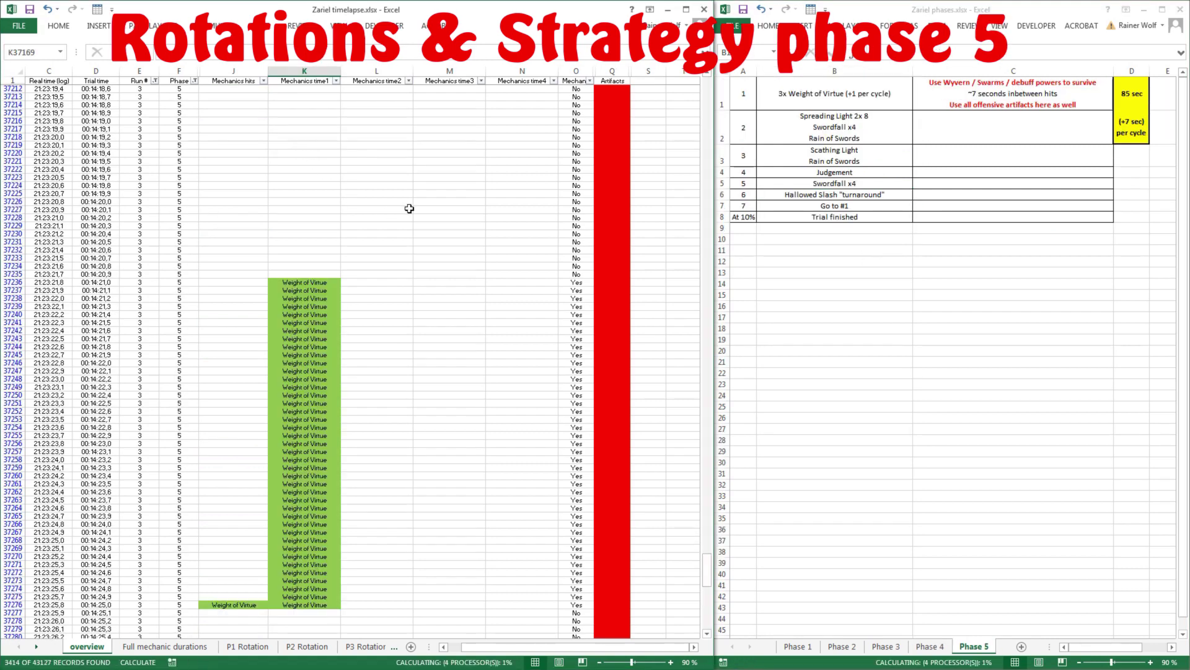
# Step: Locate the first Weight of Virtue cast in the phase 5 timeline and select its cell K37238
pyautogui.click(390, 214)
pyautogui.scroll(-4, 390, 215)
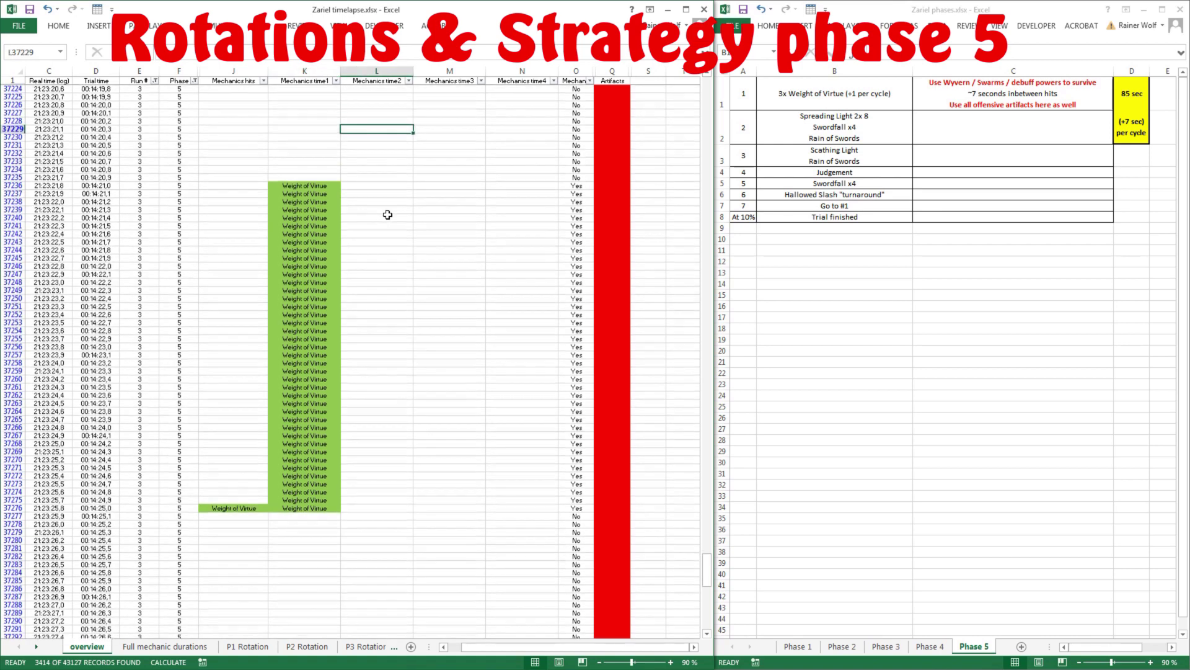
pyautogui.click(778, 95)
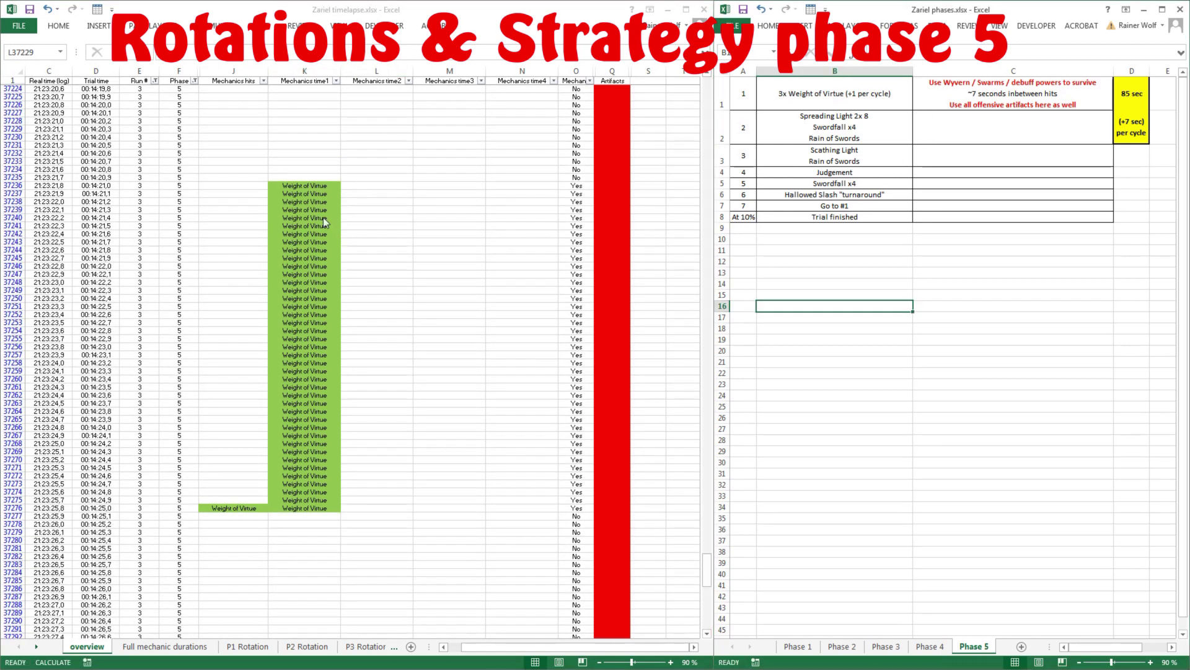
pyautogui.click(302, 196)
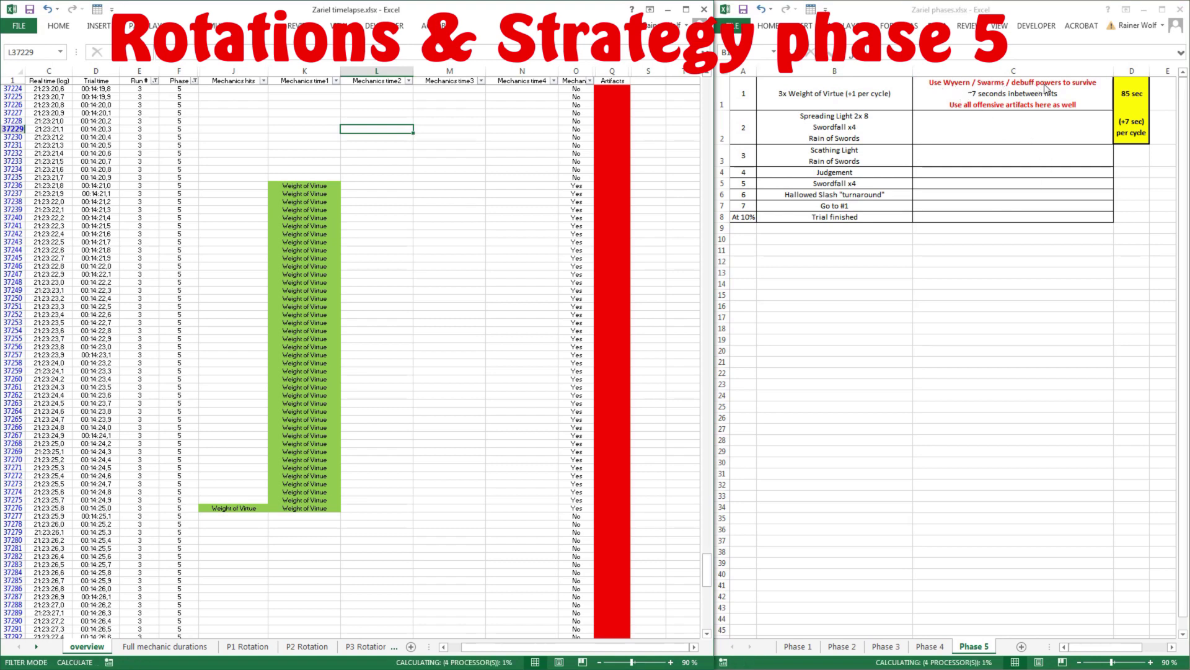
pyautogui.click(337, 230)
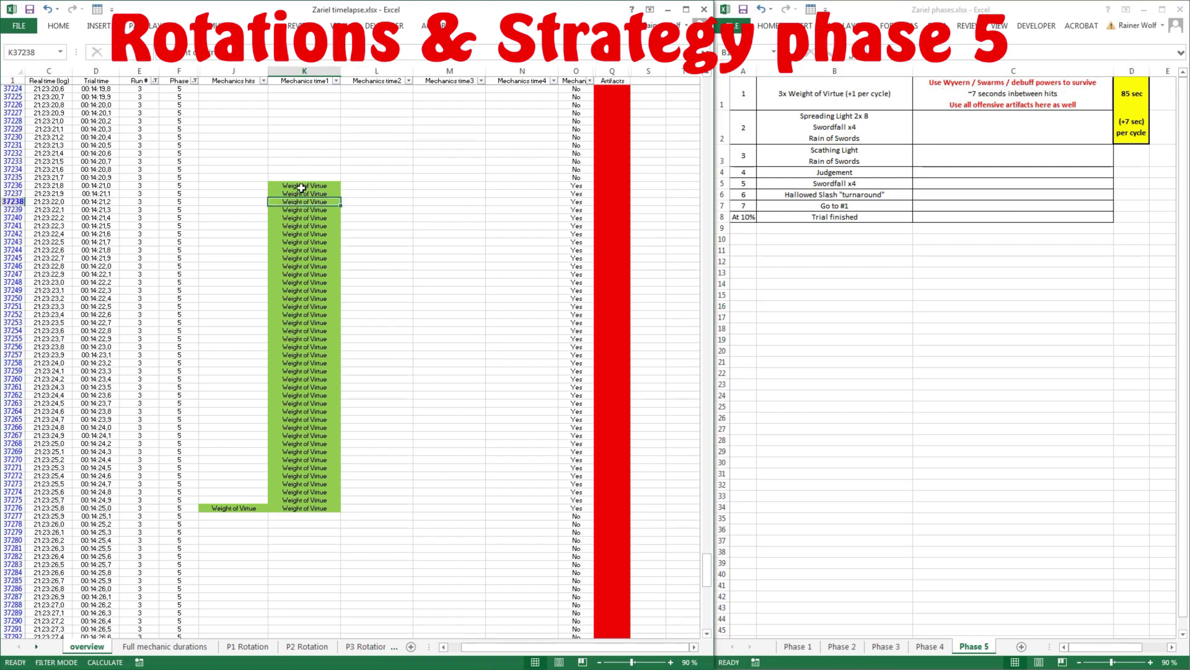
# Step: Go back to the start of the phase 5 timeline and select the Celestial Armory hit in J37161
pyautogui.click(294, 135)
pyautogui.scroll(5, 294, 134)
pyautogui.scroll(16, 295, 134)
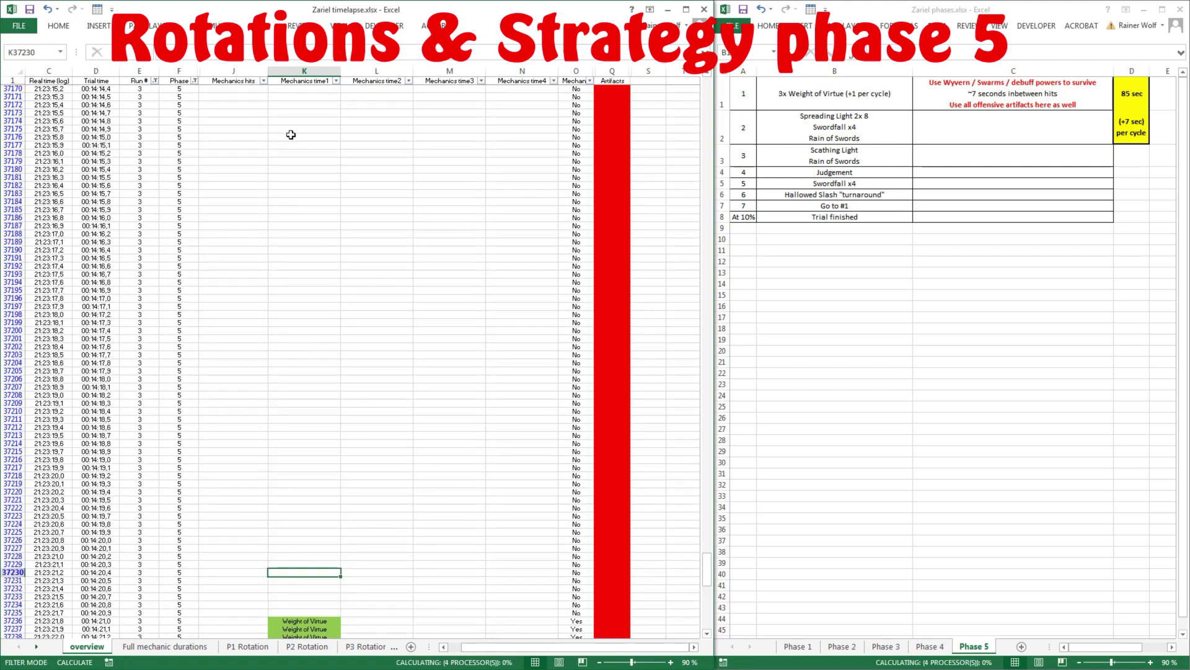
pyautogui.click(225, 89)
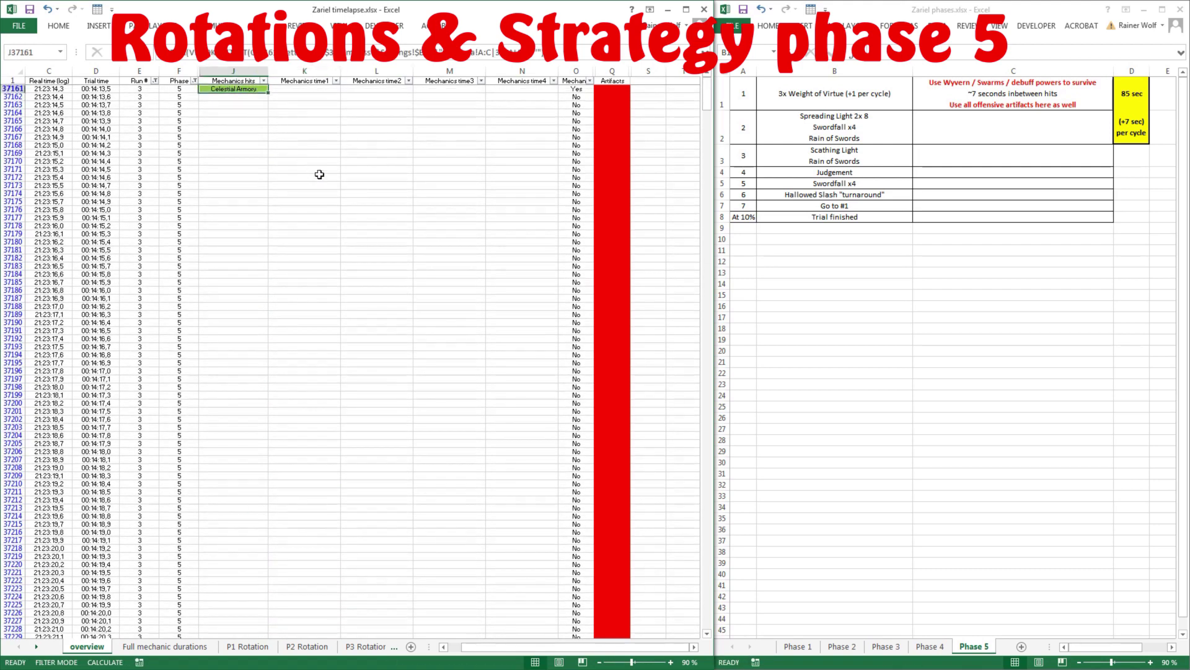
pyautogui.scroll(20, 324, 218)
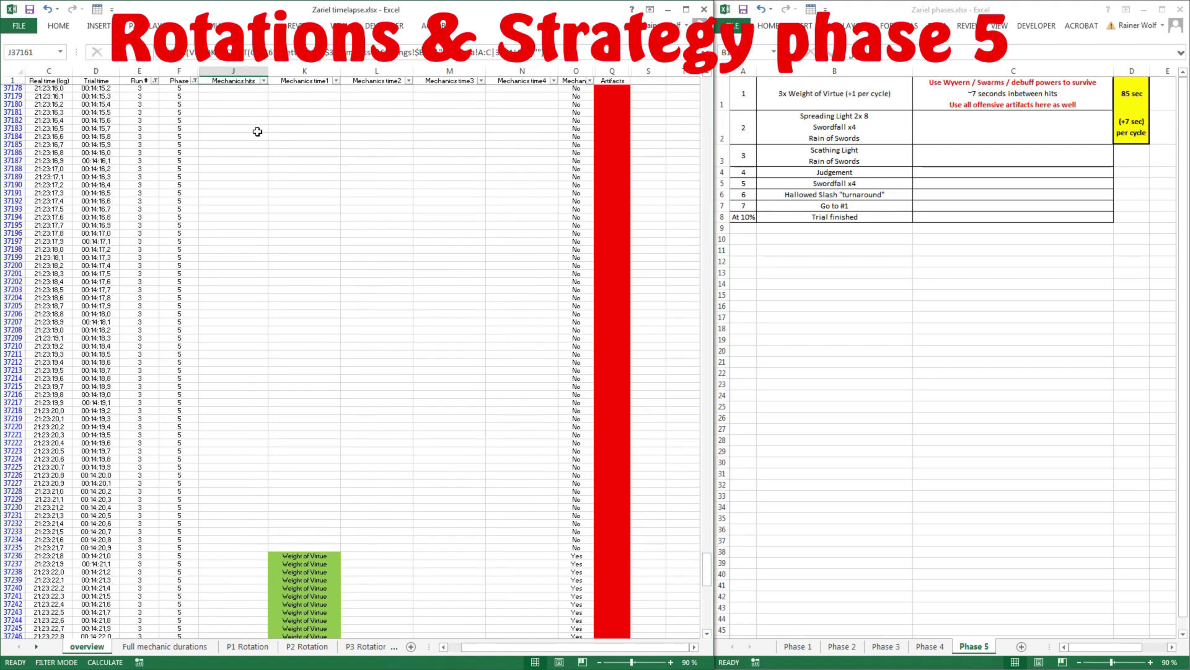
pyautogui.scroll(-20, 258, 128)
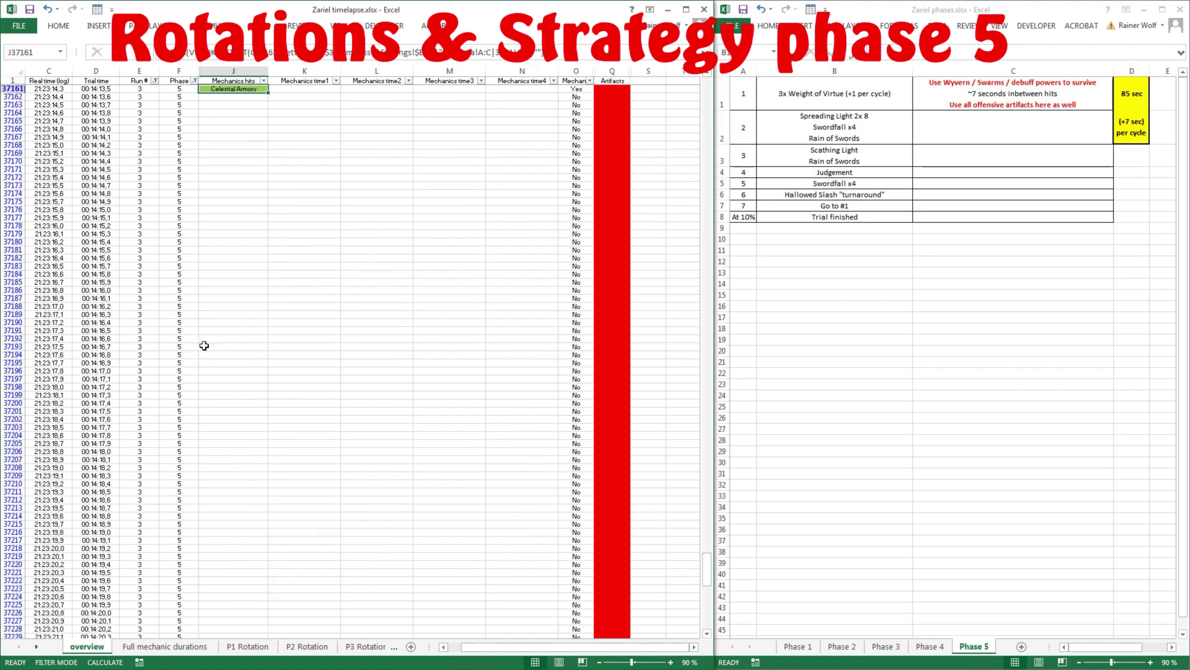
# Step: Follow the timeline through three Weight of Virtue casts and select mechanic 1, "3x Weight of Virtue (+1 per cycle)"
pyautogui.scroll(-12, 210, 344)
pyautogui.scroll(-12, 210, 344)
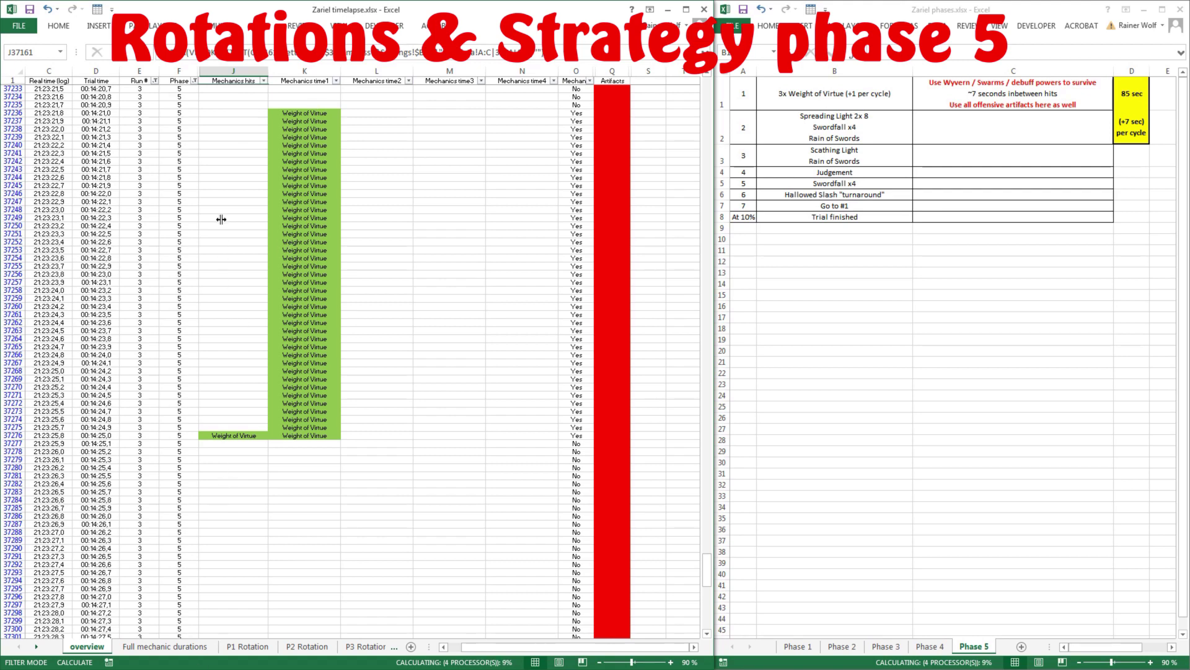
pyautogui.click(233, 153)
pyautogui.click(236, 210)
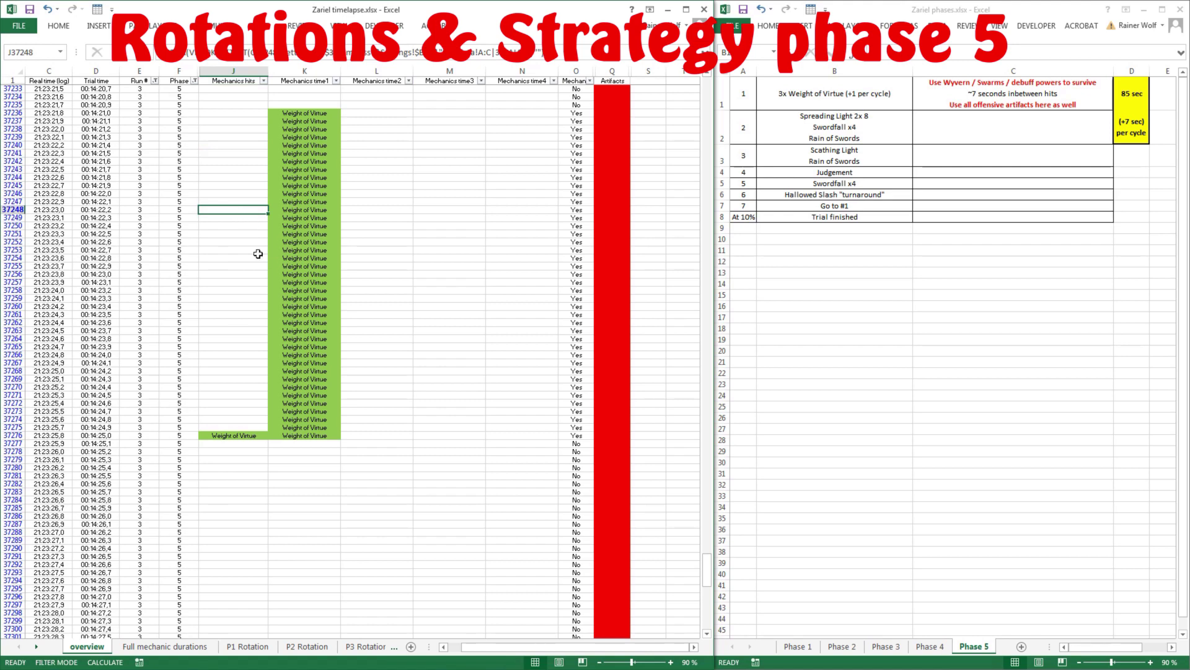
pyautogui.scroll(-7, 242, 236)
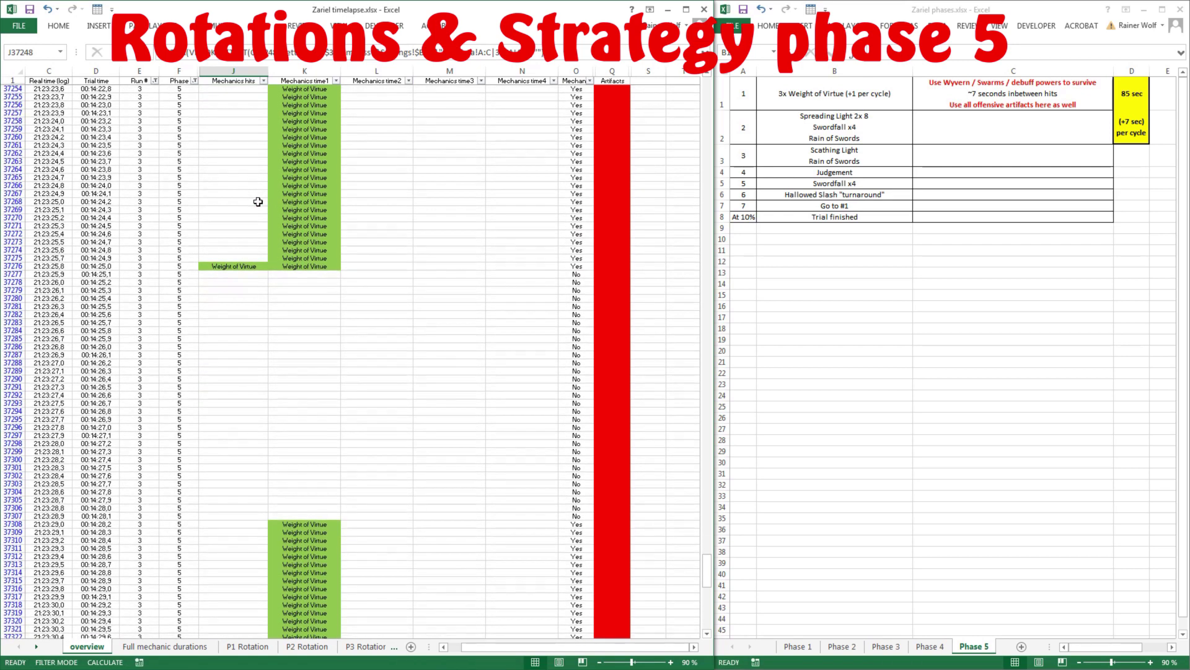
pyautogui.scroll(-17, 245, 257)
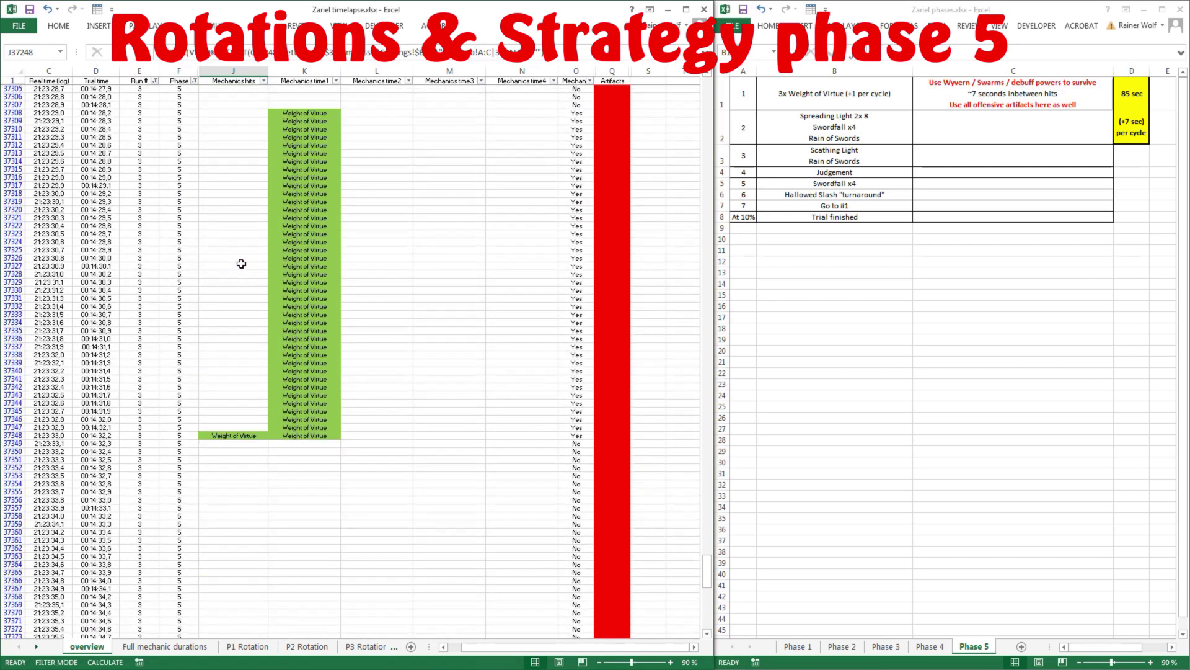
pyautogui.scroll(-20, 241, 264)
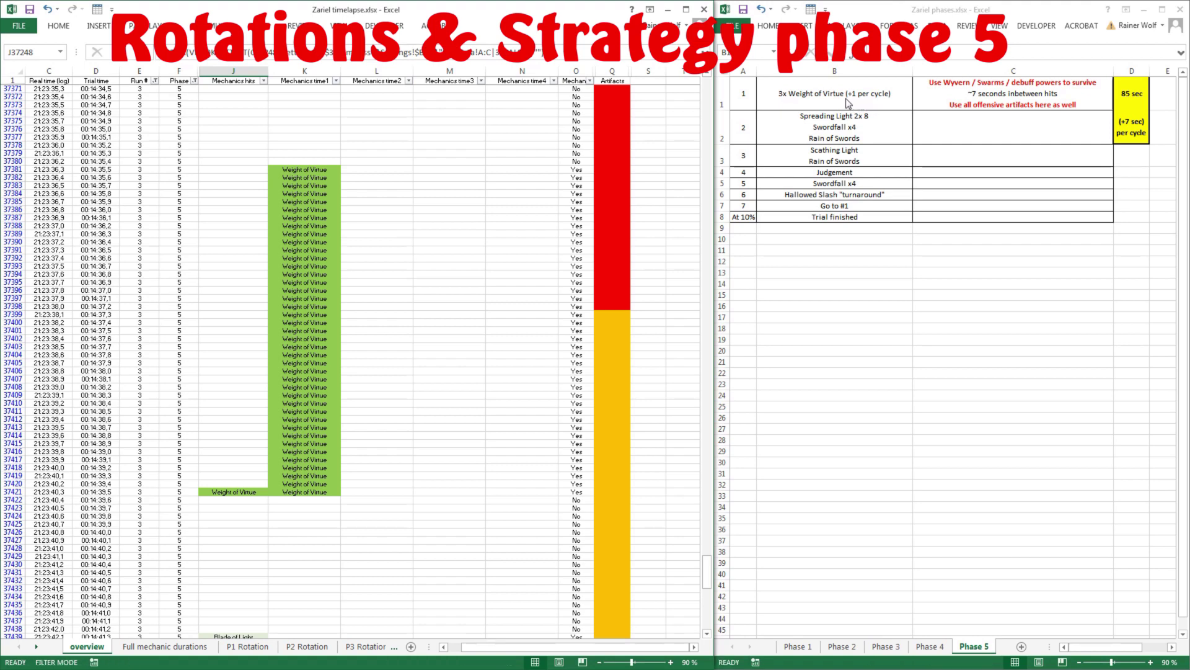
pyautogui.click(852, 103)
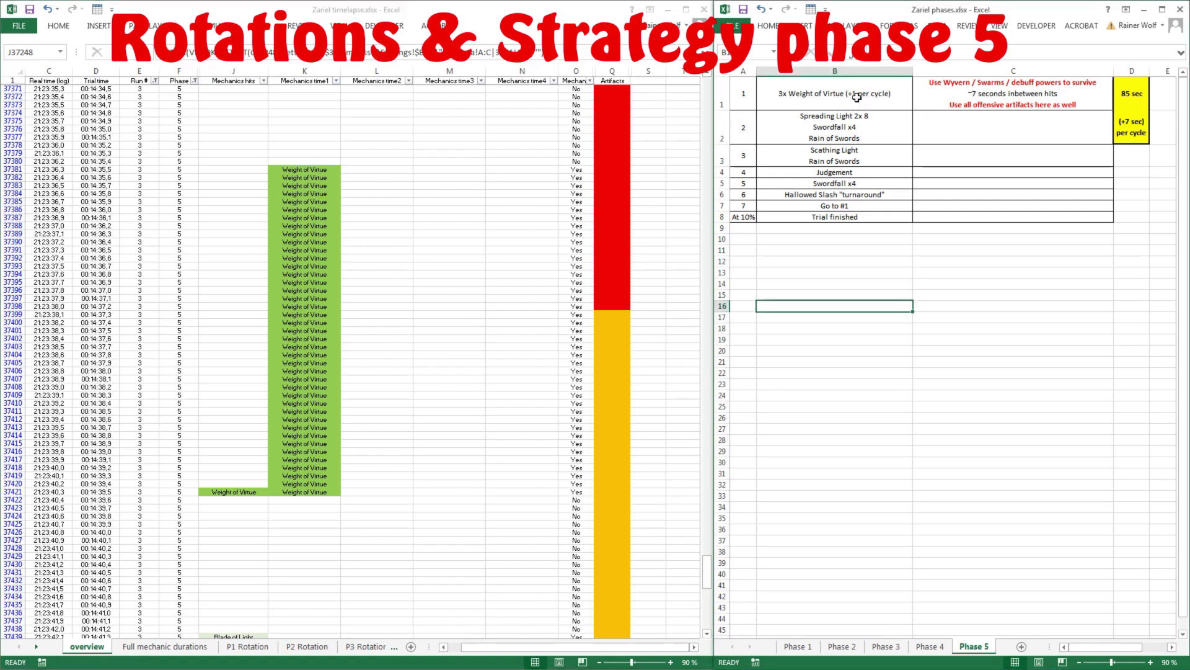
pyautogui.click(852, 103)
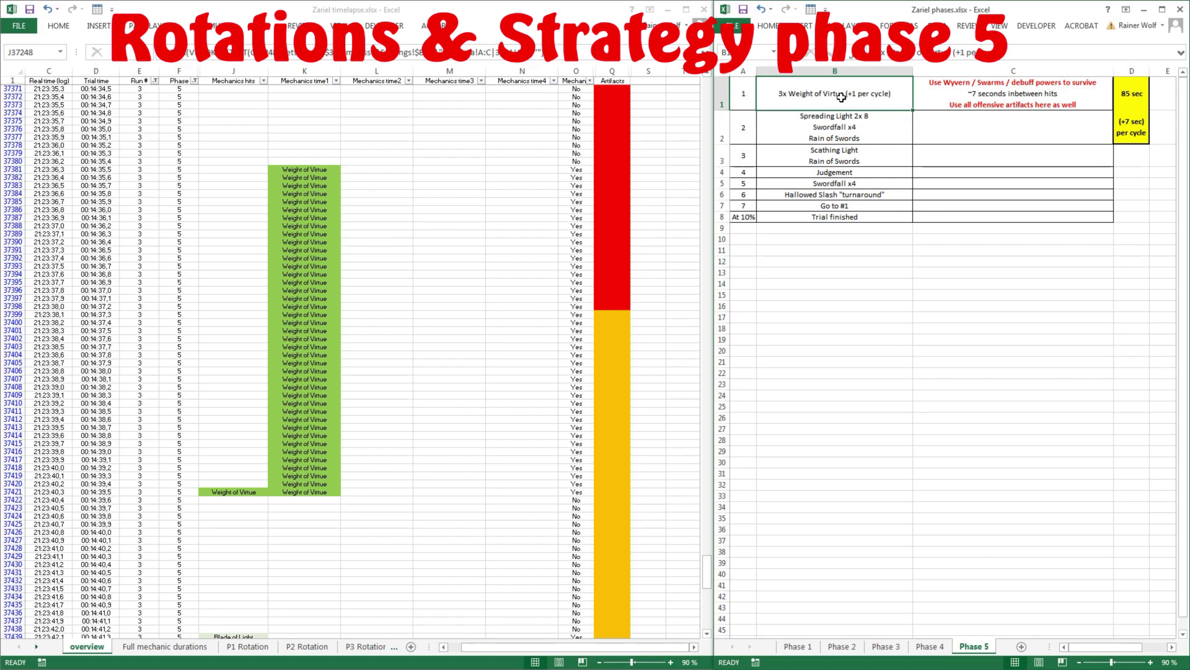
# Step: Follow the timeline past the third Weight of Virtue, highlighting its cells K37408:K37421 and the empty stretch K37457:K37497
pyautogui.click(328, 361)
pyautogui.scroll(-4, 329, 252)
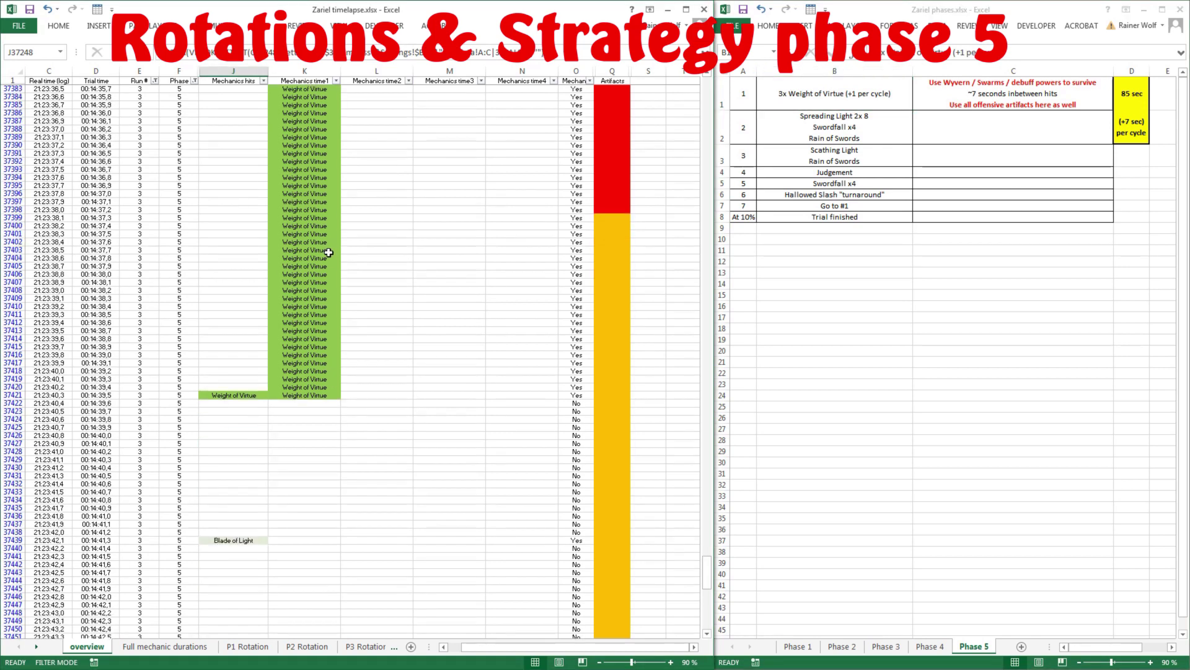
pyautogui.scroll(-20, 329, 253)
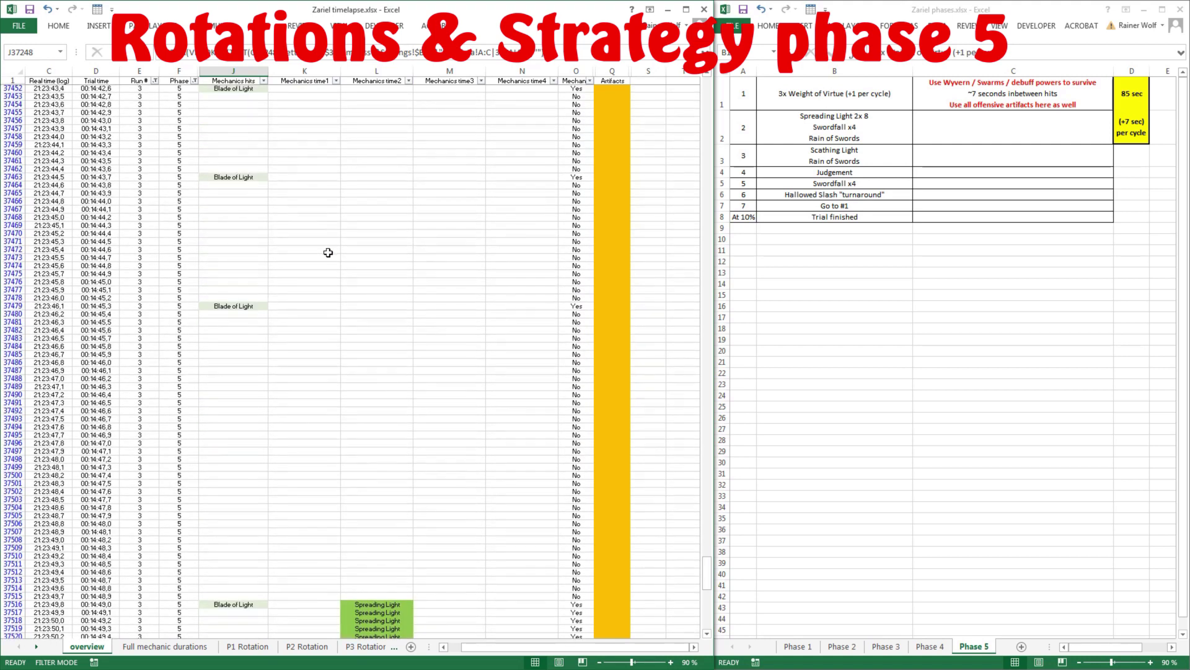
pyautogui.scroll(-20, 328, 253)
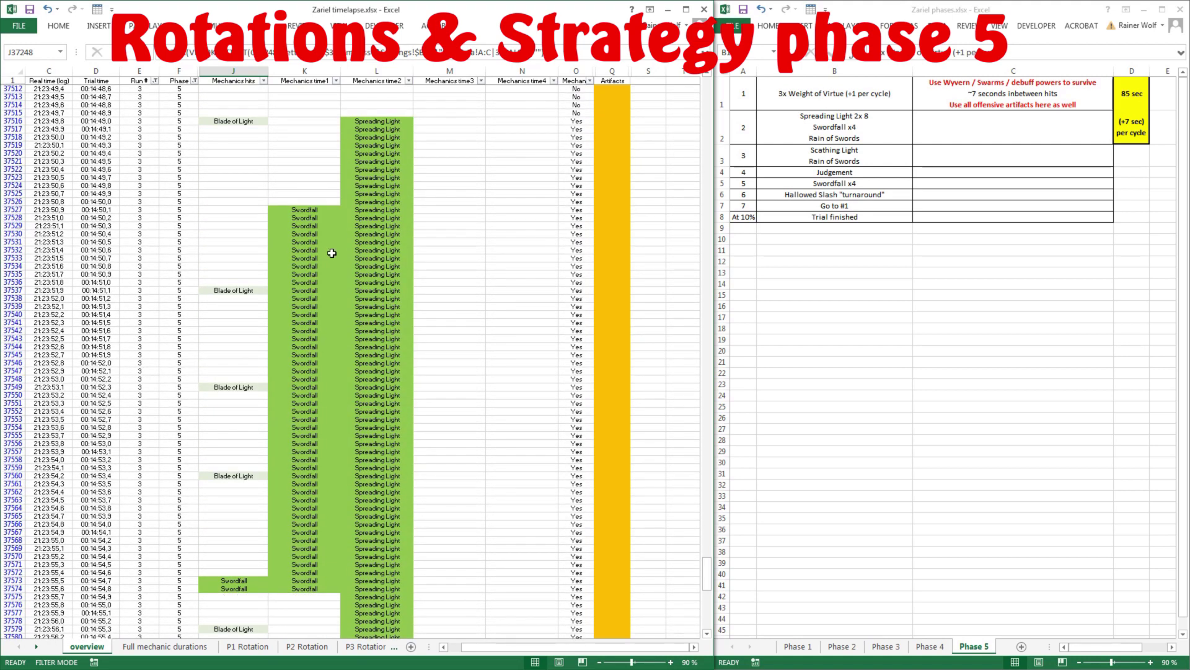
pyautogui.write('Weight of Virtue Weight of Virtue Weight of Virtue Weight of Virtue Weight of Virtue Weight of Virtue Weight of Virtue Weight of Virtue Weight of Virtue Weight of Virtue Weight of Virtue Weight of Virtue Weight of Virtue Weight of Virtue')
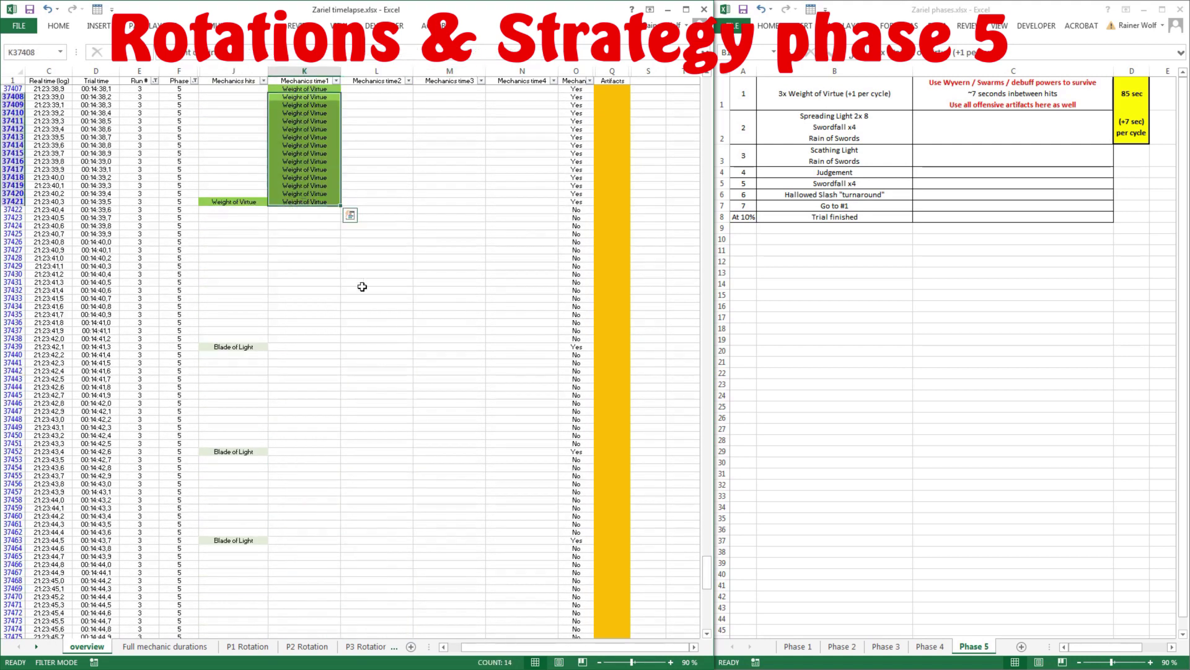
pyautogui.scroll(-12, 363, 287)
pyautogui.moveTo(309, 201); pyautogui.dragTo(307, 526)
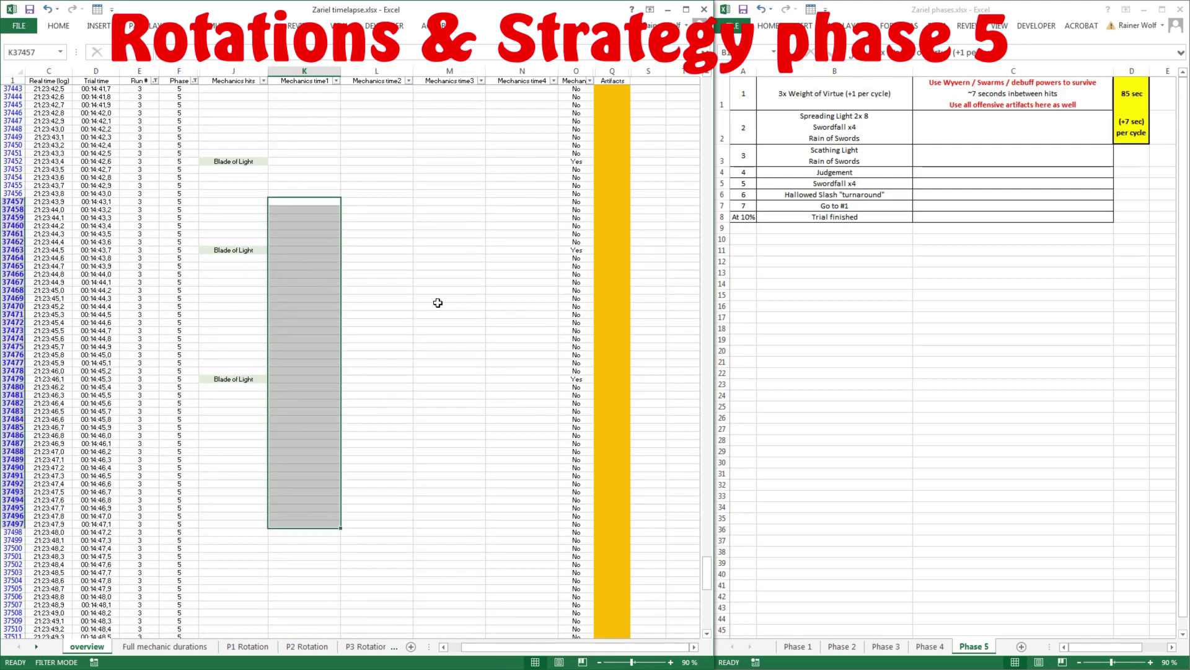
# Step: Highlight the overlapping Spreading Light and Swordfall casts, covering L37516:L37533, K37527:K37547 and L37516:L37549
pyautogui.scroll(-17, 438, 303)
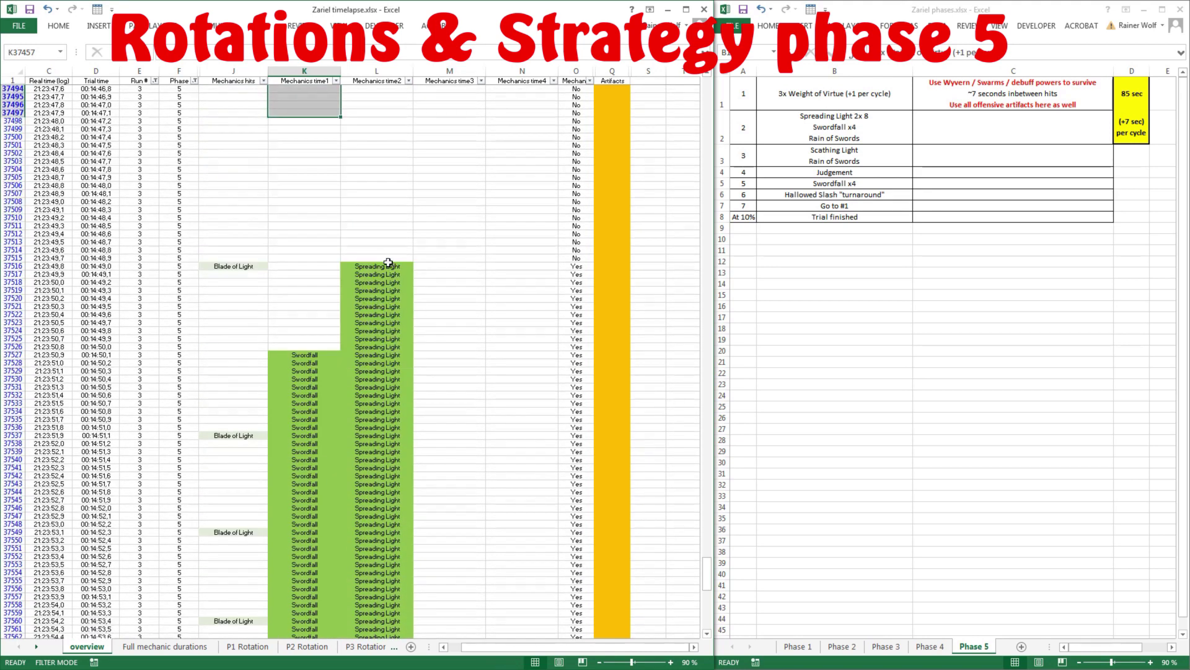
pyautogui.moveTo(384, 268); pyautogui.dragTo(395, 403)
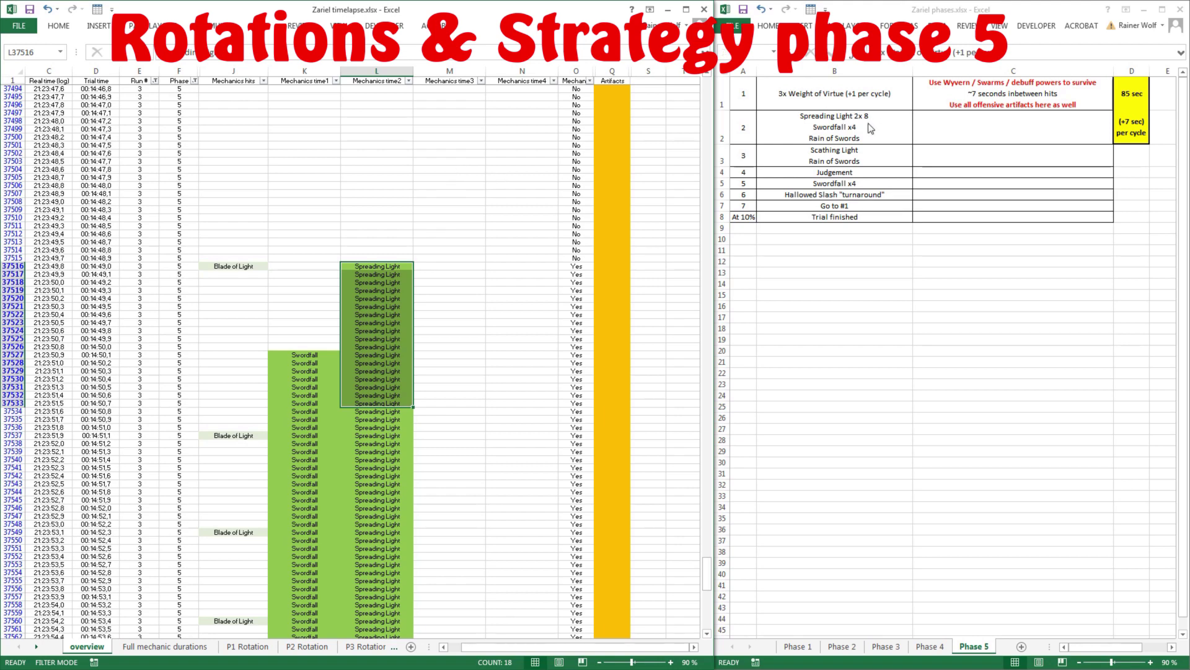
pyautogui.click(298, 371)
pyautogui.moveTo(311, 359); pyautogui.dragTo(335, 517)
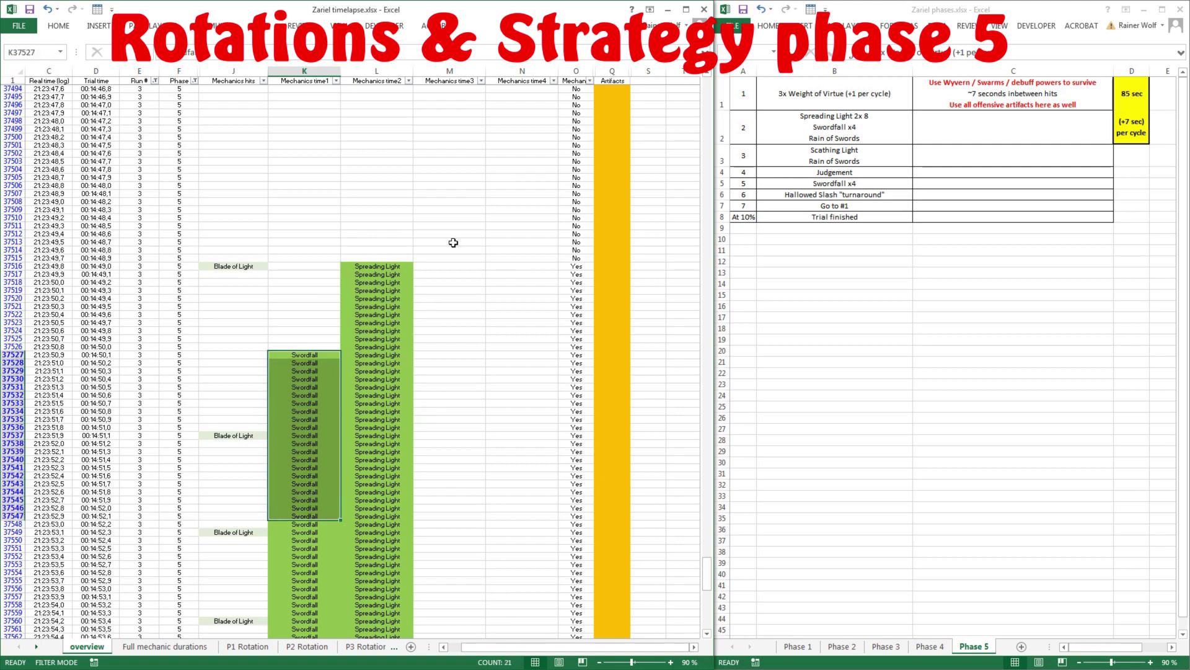
pyautogui.scroll(-6, 454, 242)
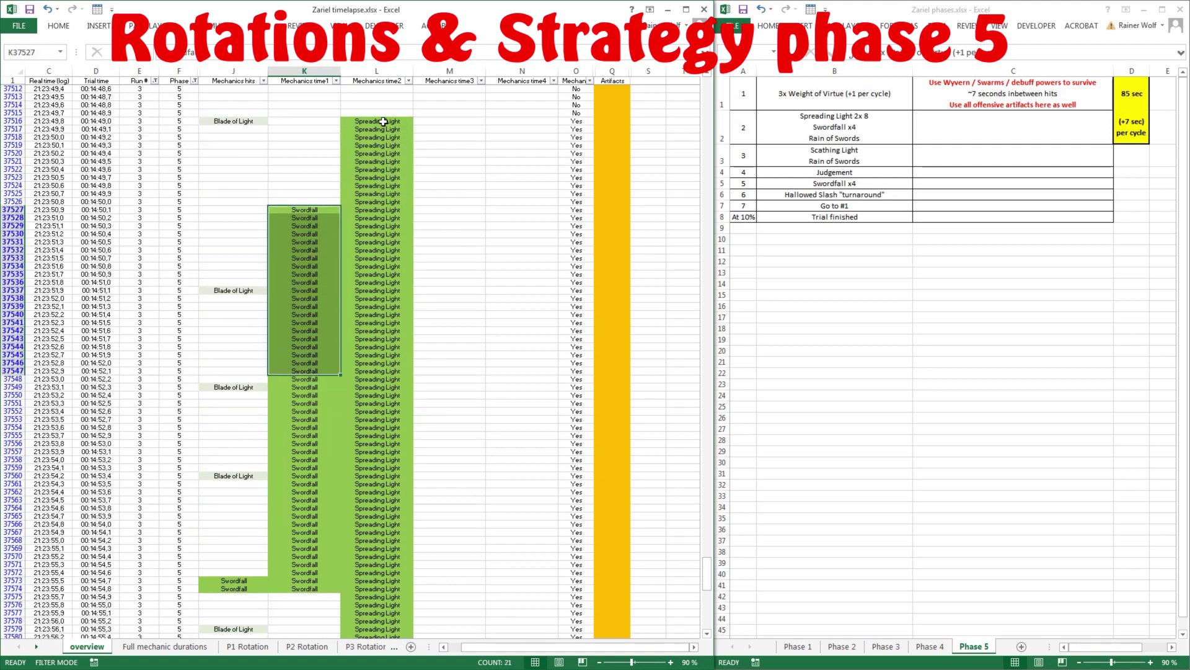
pyautogui.moveTo(383, 122); pyautogui.dragTo(380, 385)
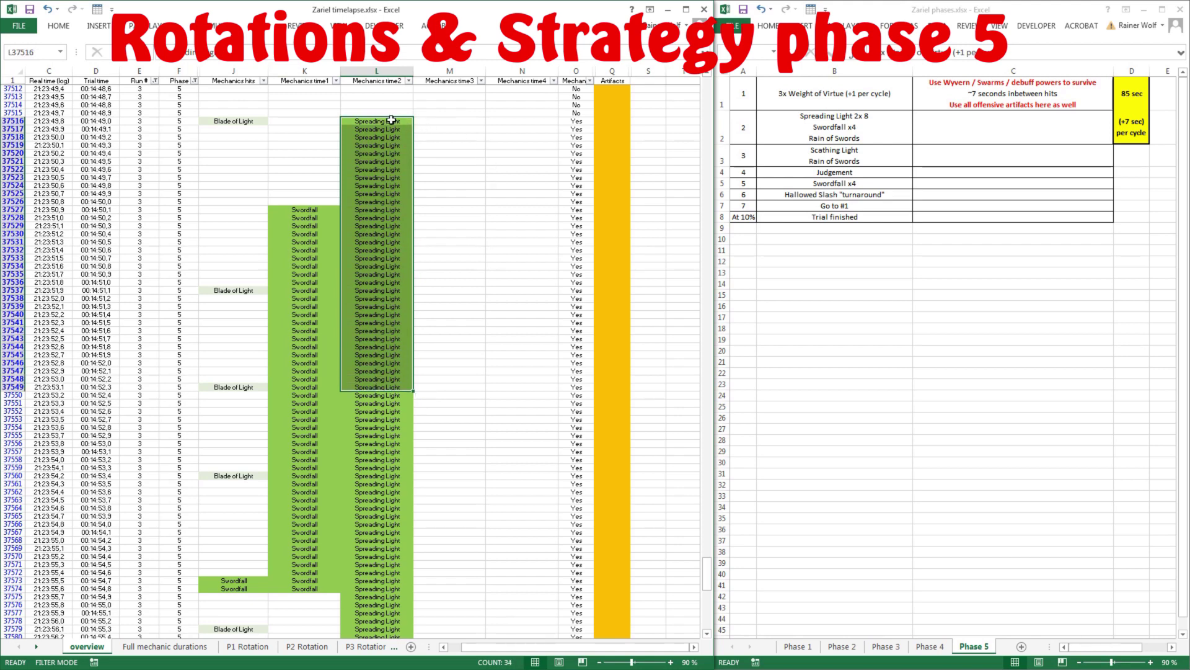
# Step: Highlight the overlapping Spreading Light and Swordfall casts in L37516:L37547 and K37527:K37574, then the remaining Spreading Light cells L37570:L37579 and L37573:L37590
pyautogui.moveTo(389, 121); pyautogui.dragTo(375, 367)
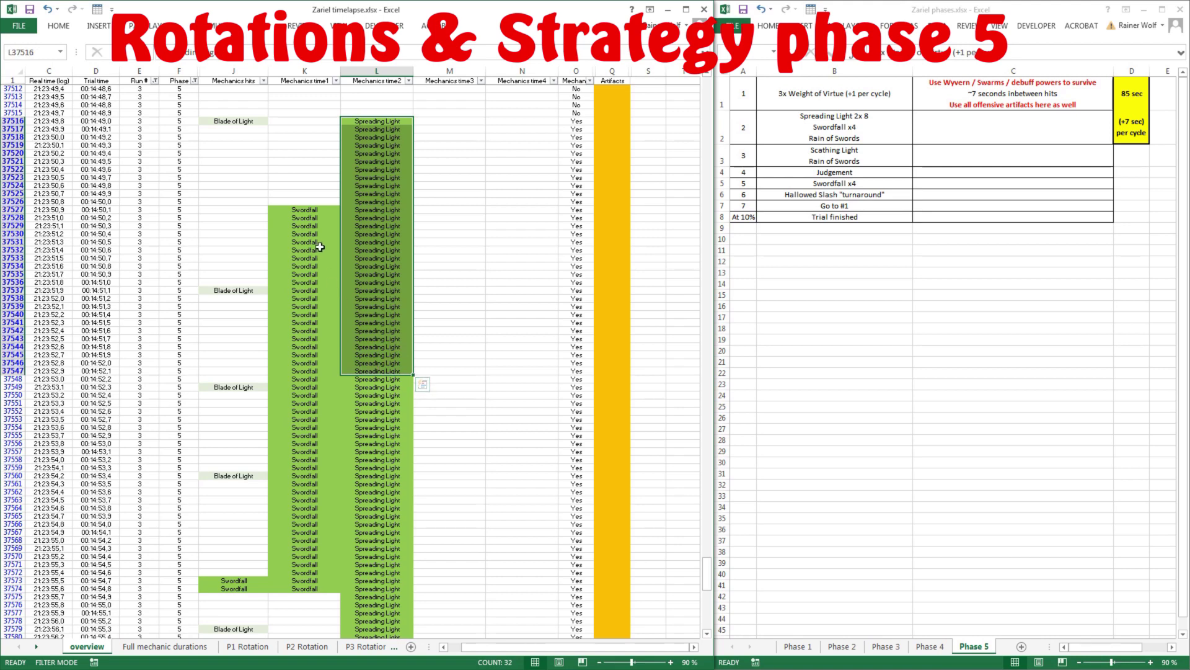
pyautogui.moveTo(310, 209); pyautogui.dragTo(323, 589)
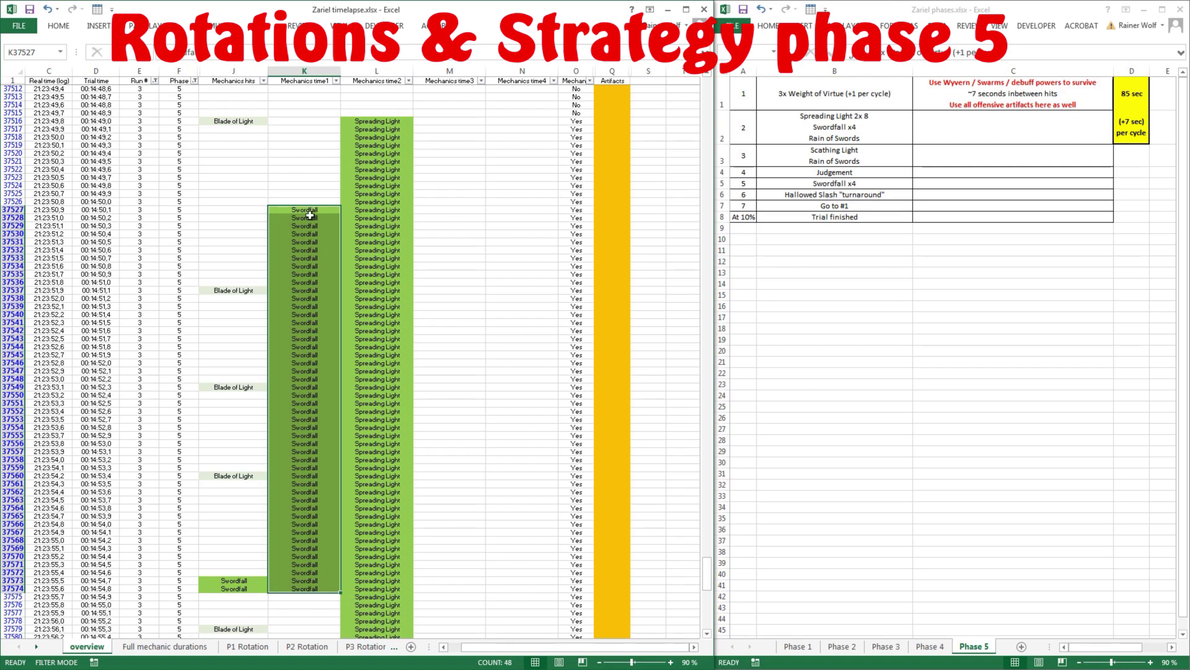
pyautogui.click(380, 122)
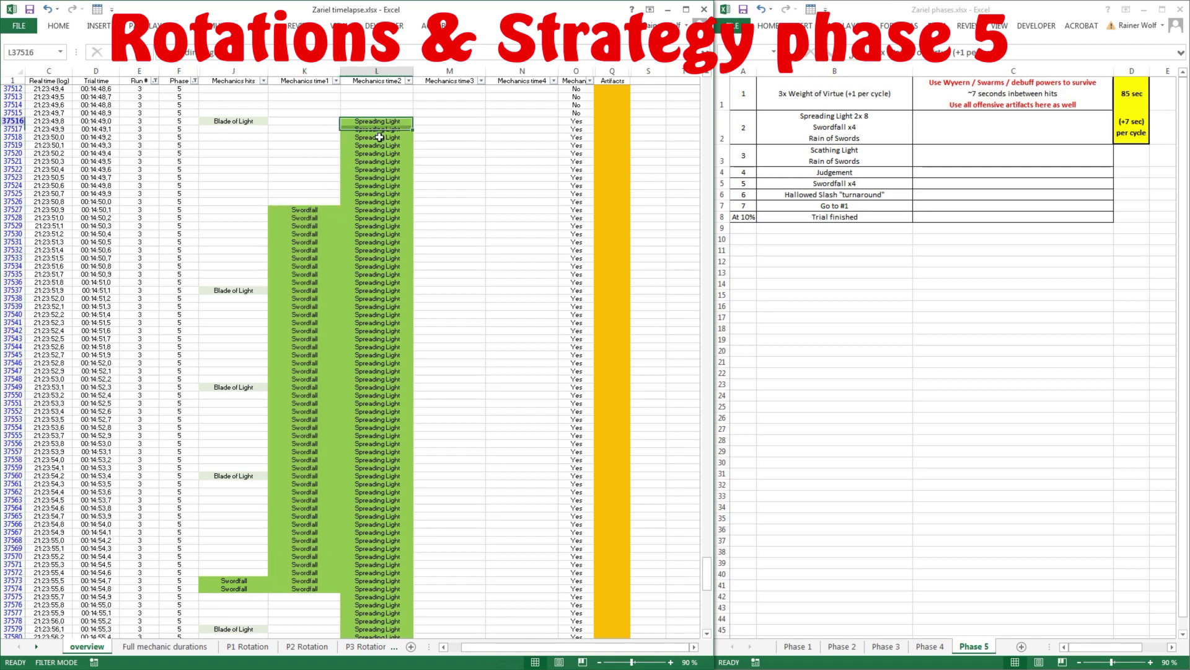
pyautogui.moveTo(380, 137); pyautogui.dragTo(384, 629)
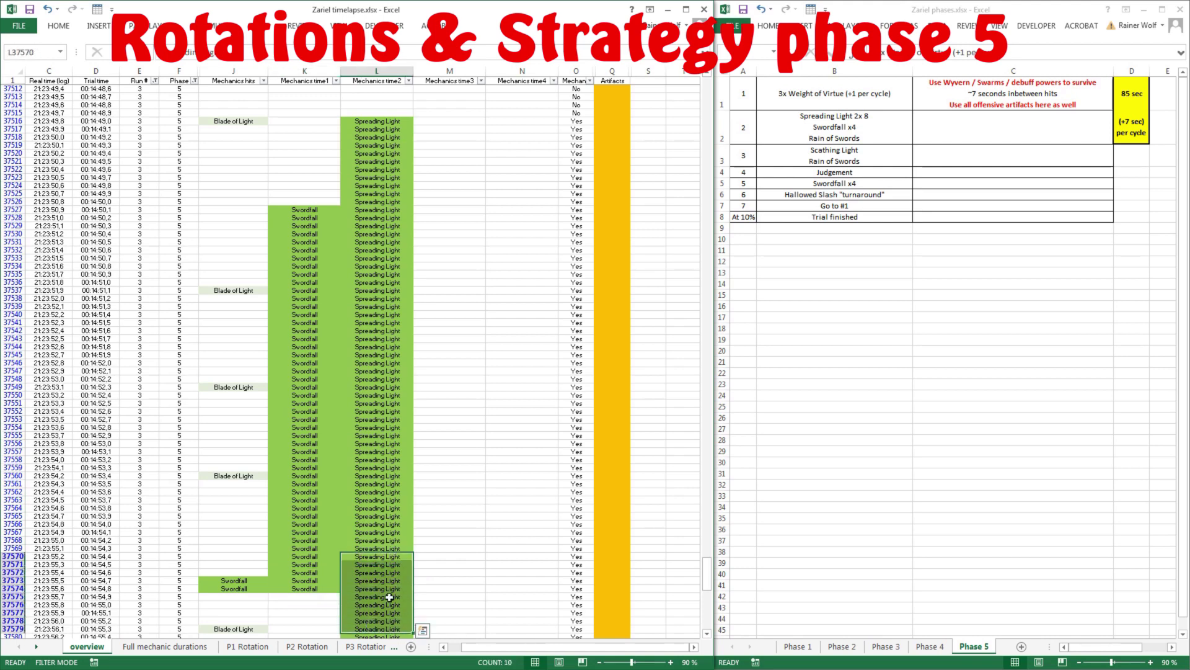
pyautogui.scroll(-12, 422, 388)
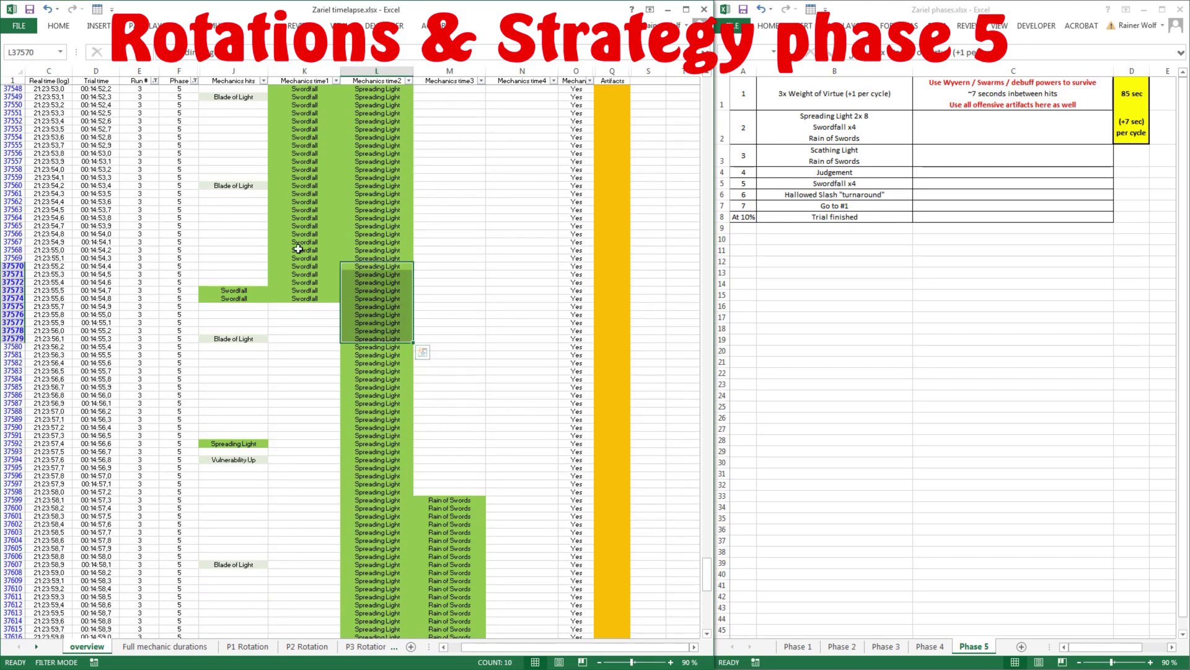
pyautogui.moveTo(379, 290); pyautogui.dragTo(379, 427)
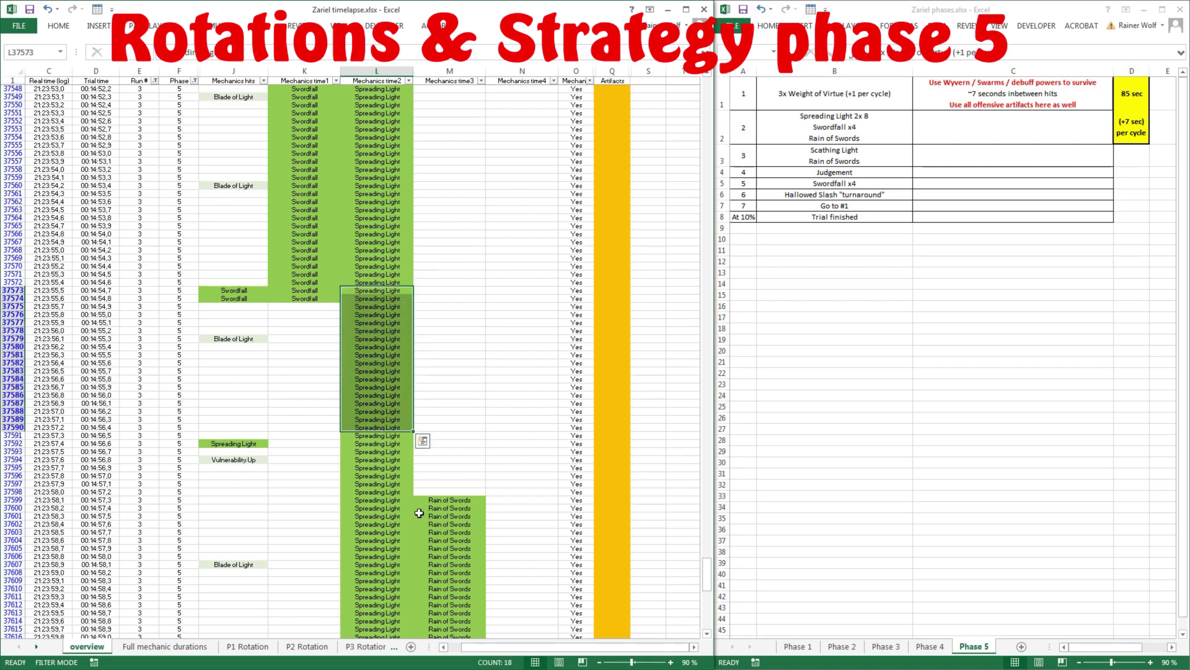
# Step: Highlight the first Rain of Swords cast in M37599:M37619 and the Spreading Light cells L37574:L37594 preceding it
pyautogui.moveTo(461, 500); pyautogui.dragTo(458, 596)
pyautogui.scroll(-6, 378, 372)
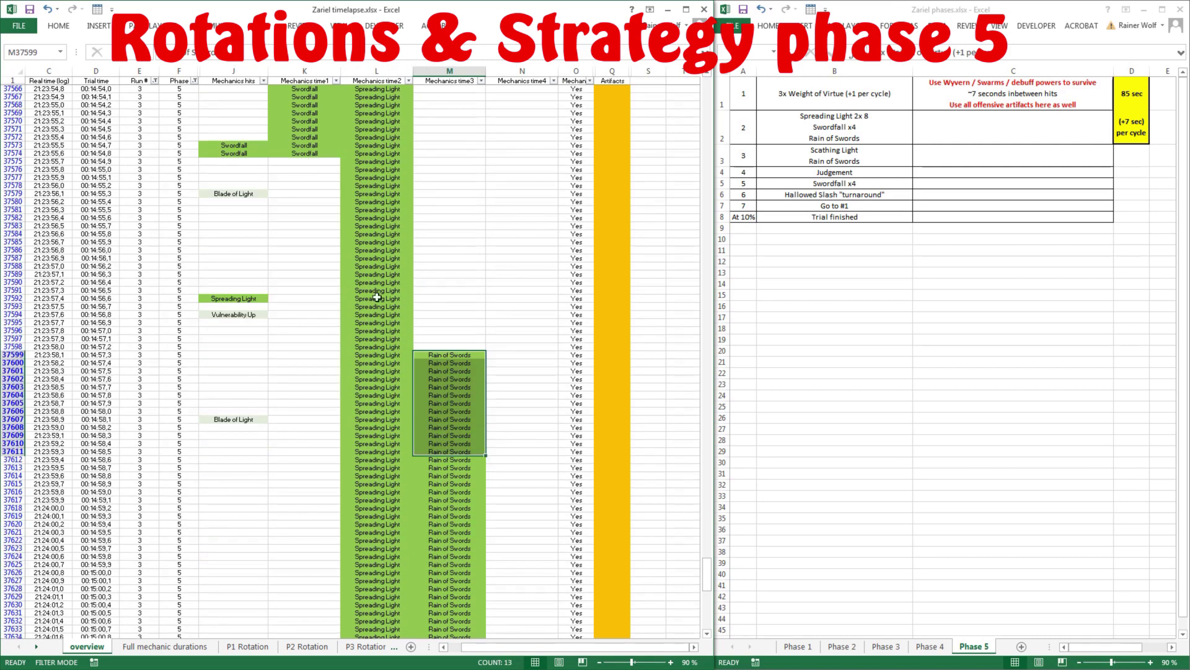
pyautogui.moveTo(378, 153); pyautogui.dragTo(373, 311)
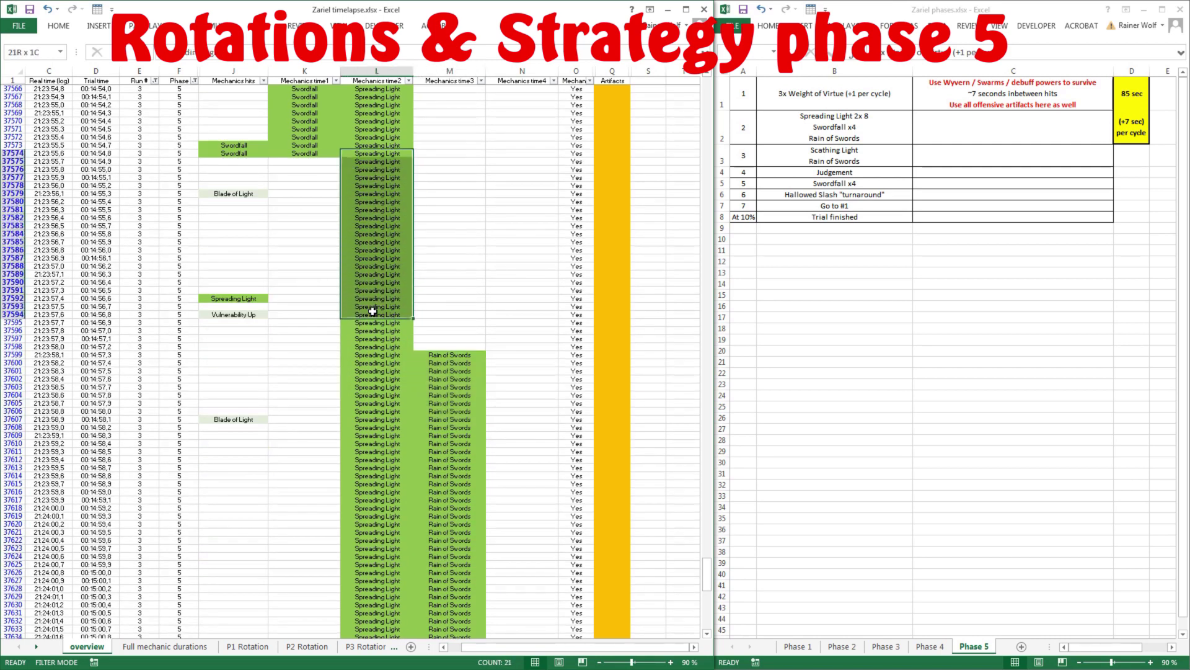
pyautogui.moveTo(457, 355); pyautogui.dragTo(457, 516)
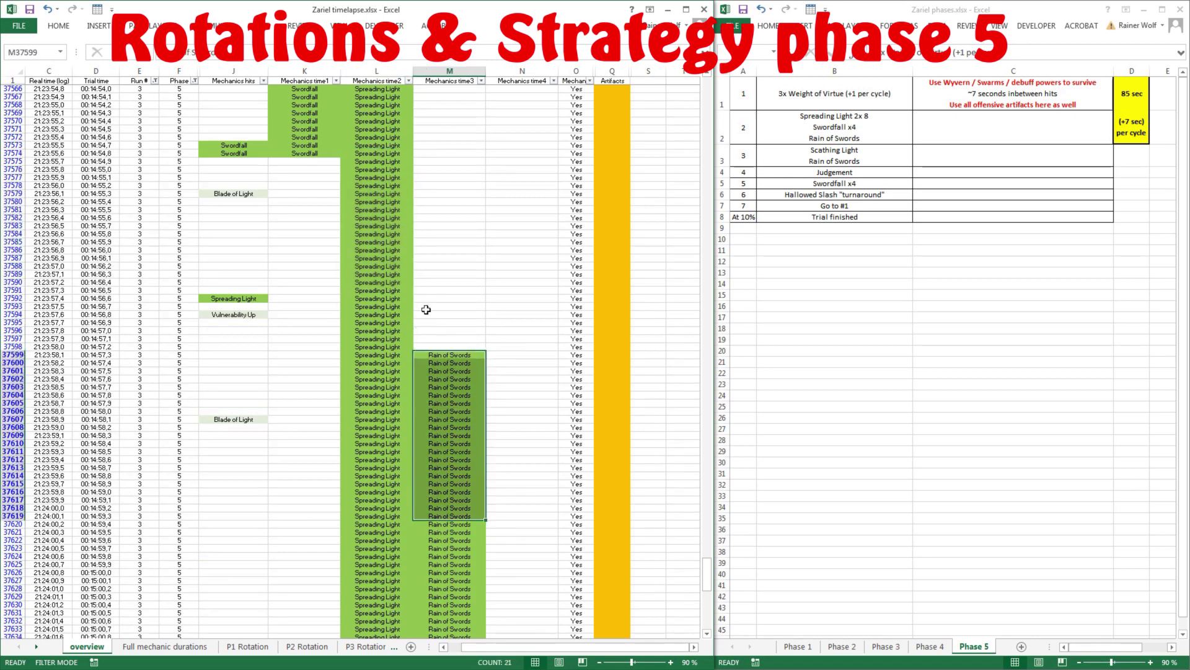
# Step: Follow the timeline to the first Scathing Light, highlighting its cells K37636:K37668 and the end of Rain of Swords in M37659:M37660
pyautogui.scroll(-6, 372, 268)
pyautogui.scroll(-10, 372, 269)
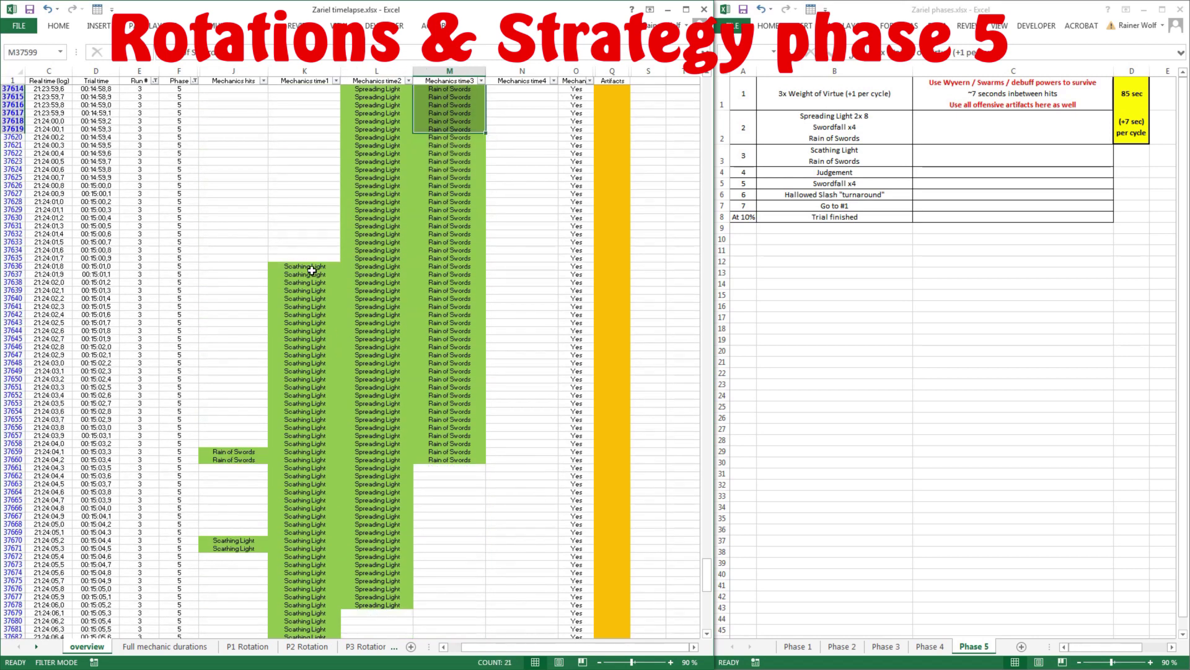
pyautogui.moveTo(312, 269); pyautogui.dragTo(309, 303)
pyautogui.moveTo(316, 498); pyautogui.dragTo(317, 499)
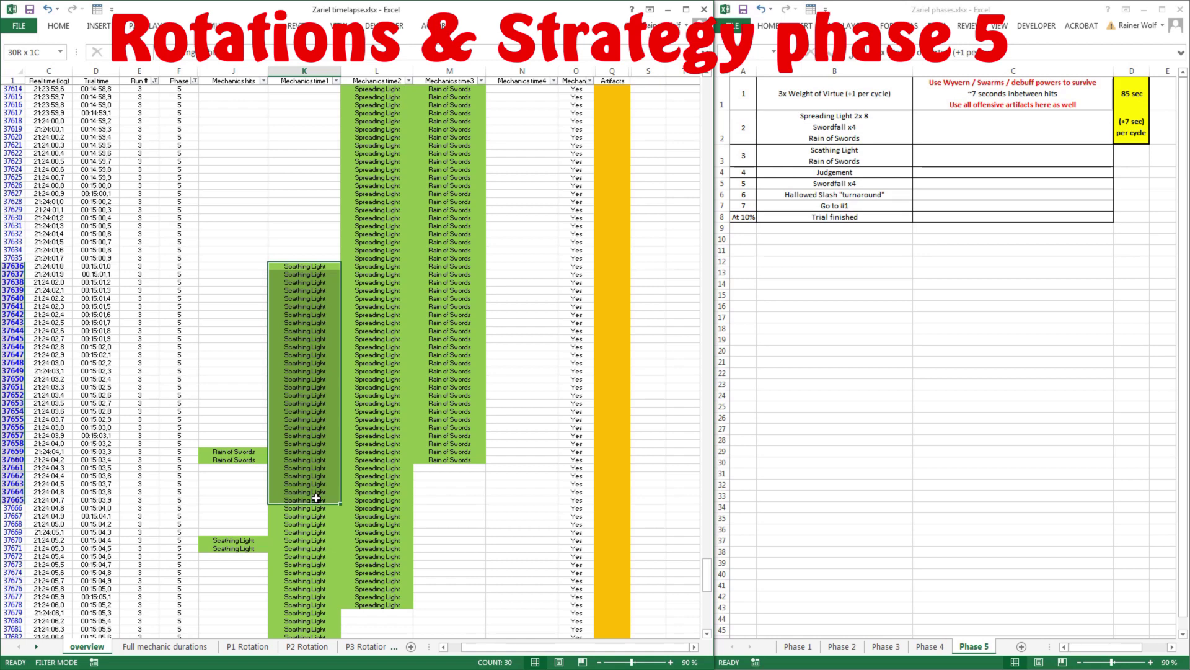
pyautogui.moveTo(438, 451); pyautogui.dragTo(442, 462)
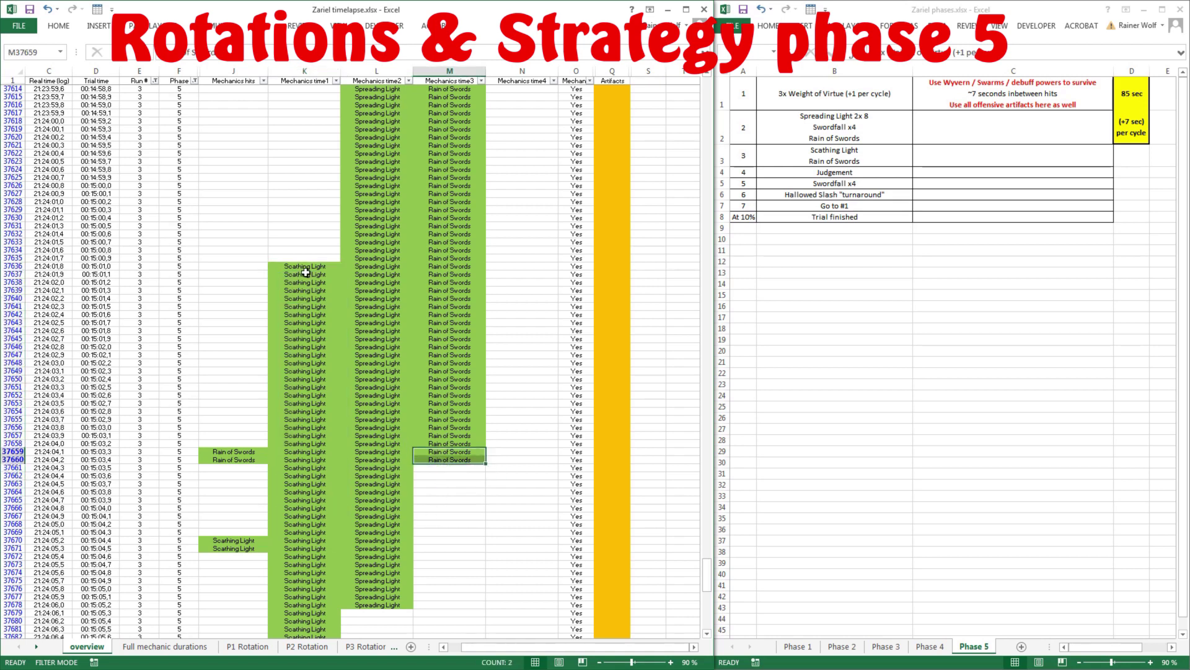
pyautogui.moveTo(306, 267); pyautogui.dragTo(344, 524)
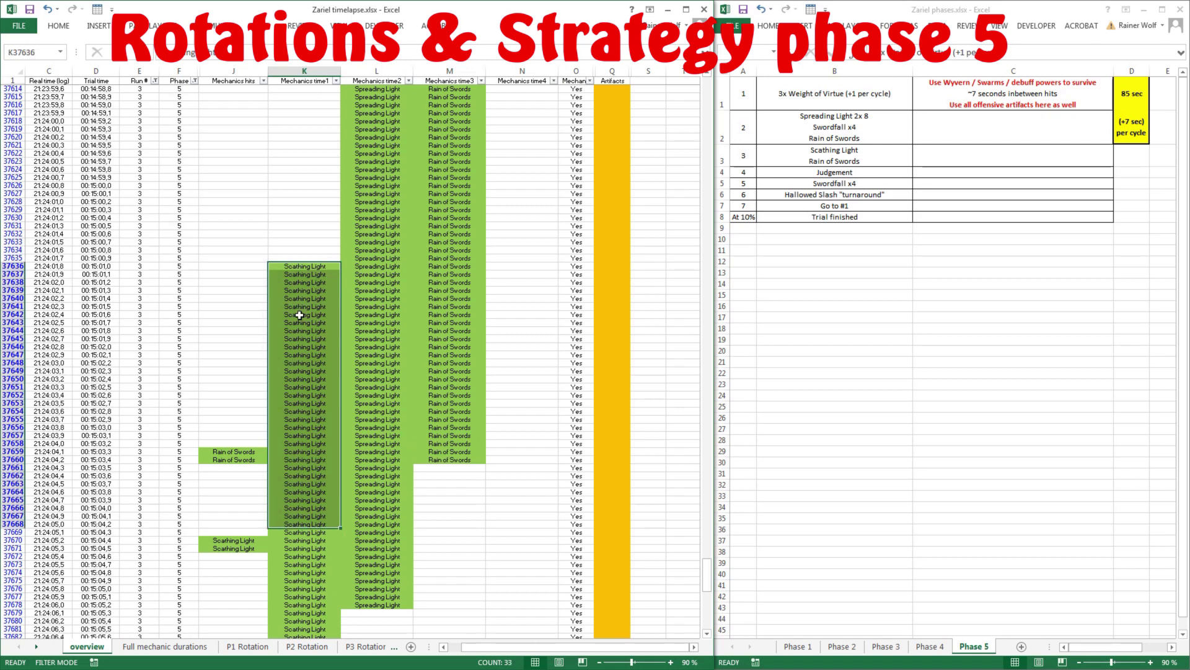
# Step: Highlight Scathing Light in K37636:K37688 and the second Rain of Swords in L37693:L37719, and select Scathing Light cell K37692
pyautogui.scroll(-7, 300, 315)
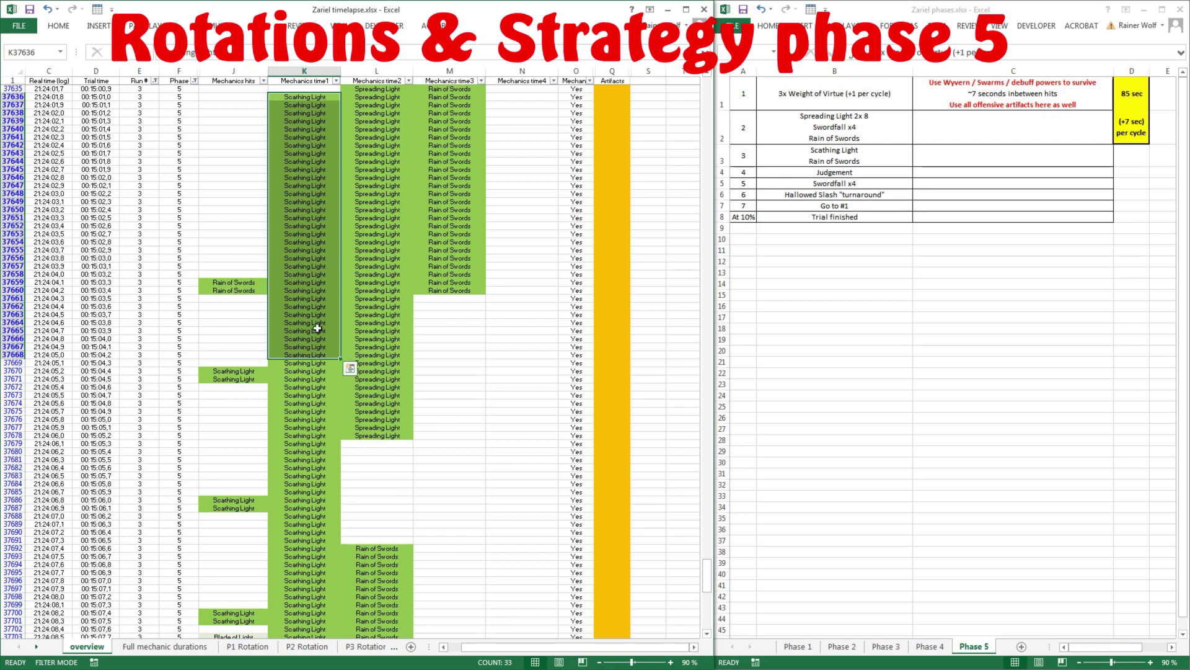
pyautogui.moveTo(305, 99); pyautogui.dragTo(306, 517)
pyautogui.scroll(-5, 359, 432)
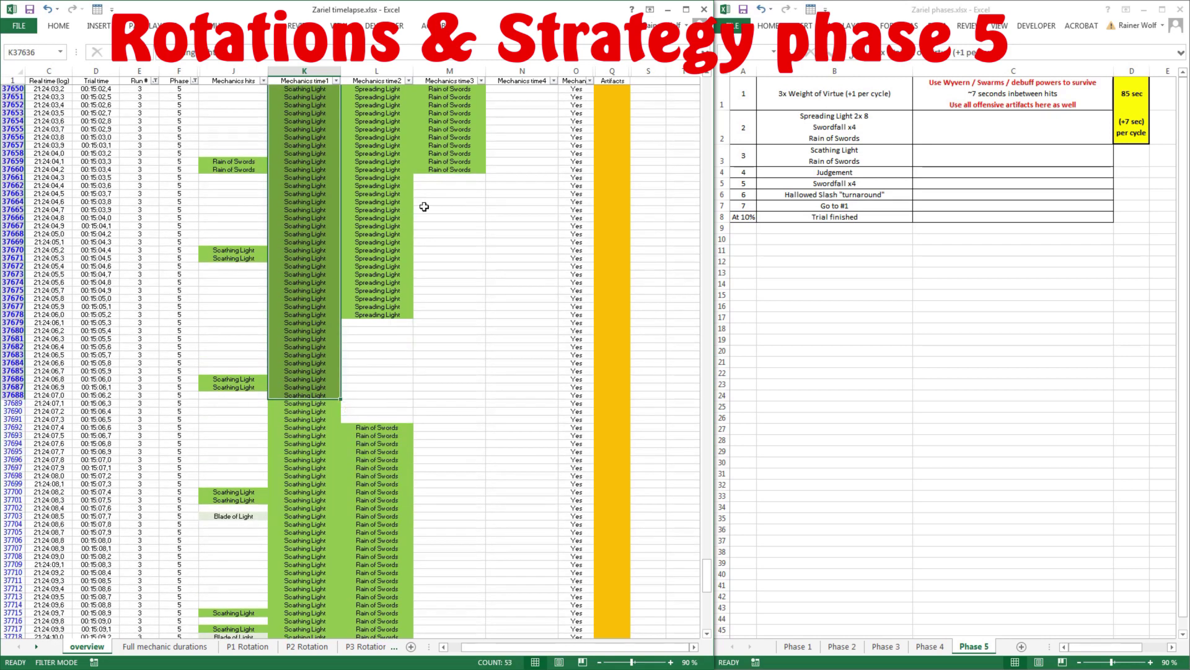
pyautogui.scroll(-4, 360, 341)
pyautogui.moveTo(385, 338); pyautogui.dragTo(379, 548)
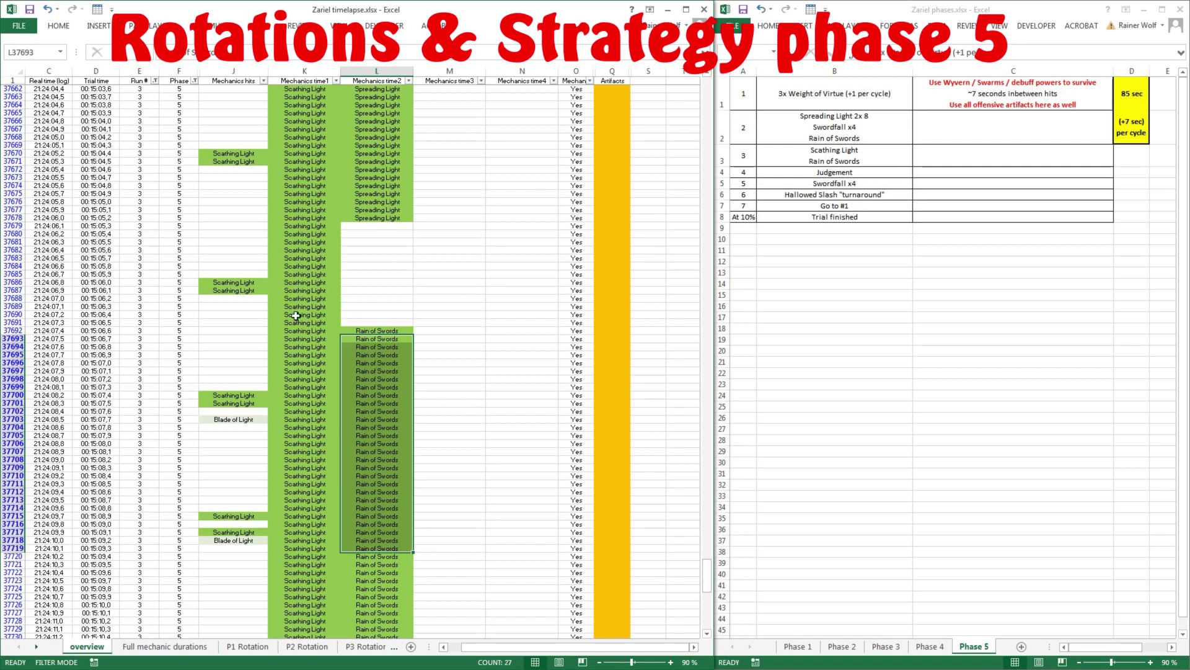
pyautogui.click(305, 331)
pyautogui.scroll(-4, 313, 313)
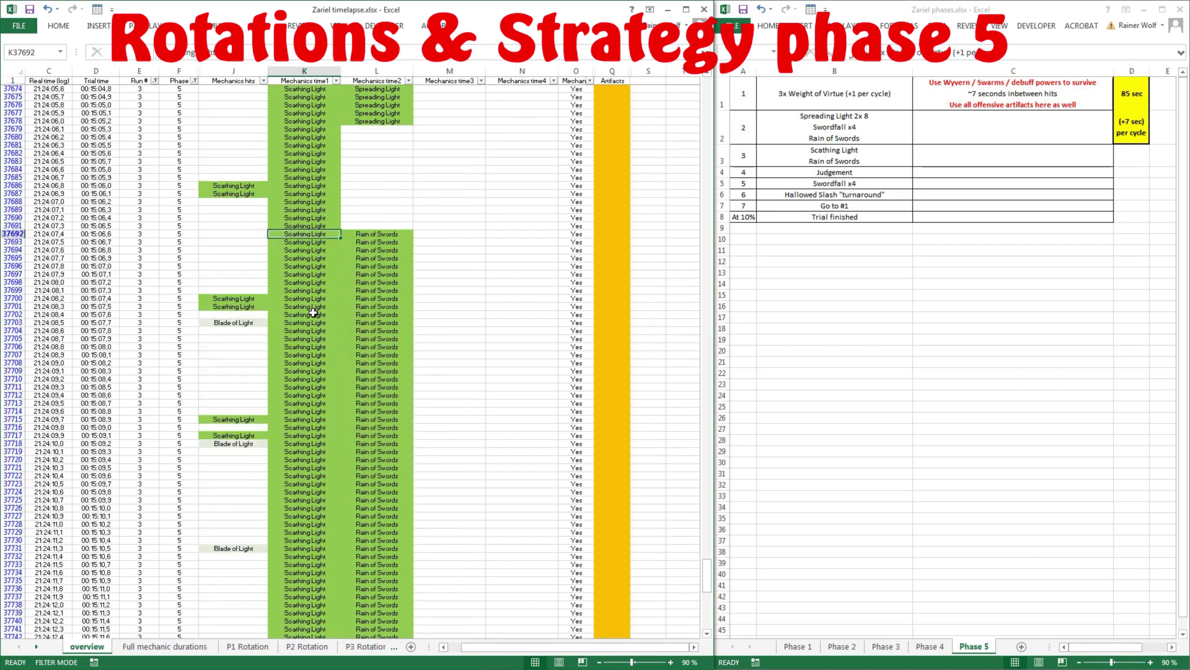
# Step: Follow the timeline from the last Scathing Light cells K37757:K37761 to the Judgement cast, highlighting K37816:K37840
pyautogui.scroll(-20, 313, 313)
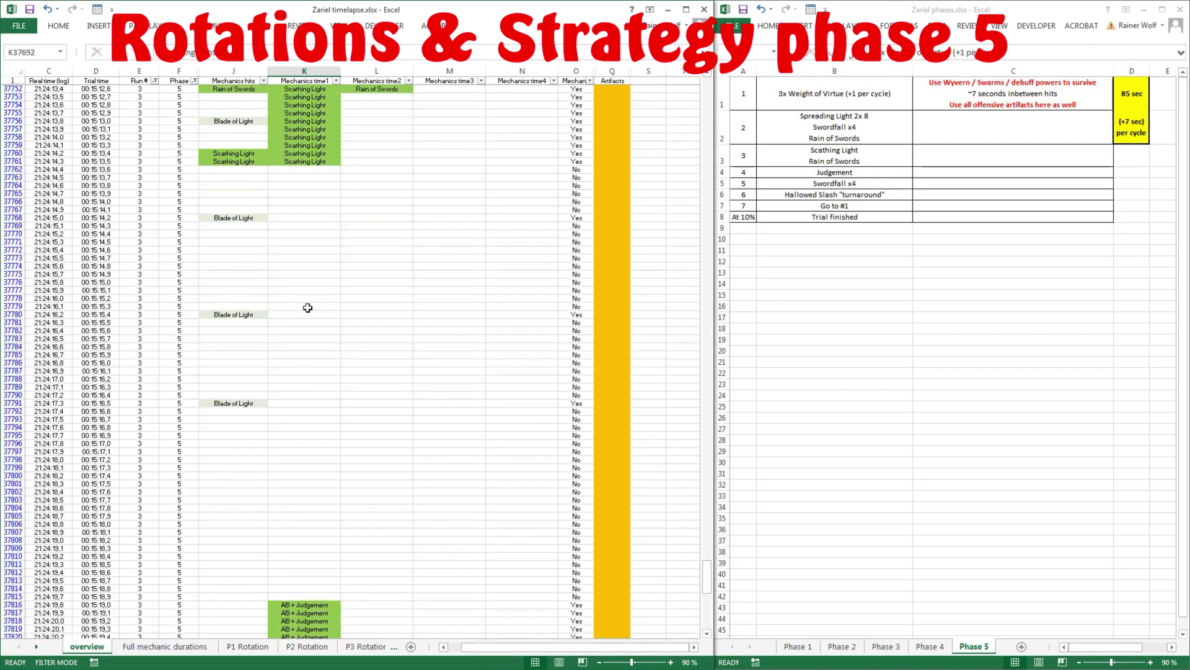
pyautogui.moveTo(305, 128); pyautogui.dragTo(306, 162)
pyautogui.scroll(-10, 292, 252)
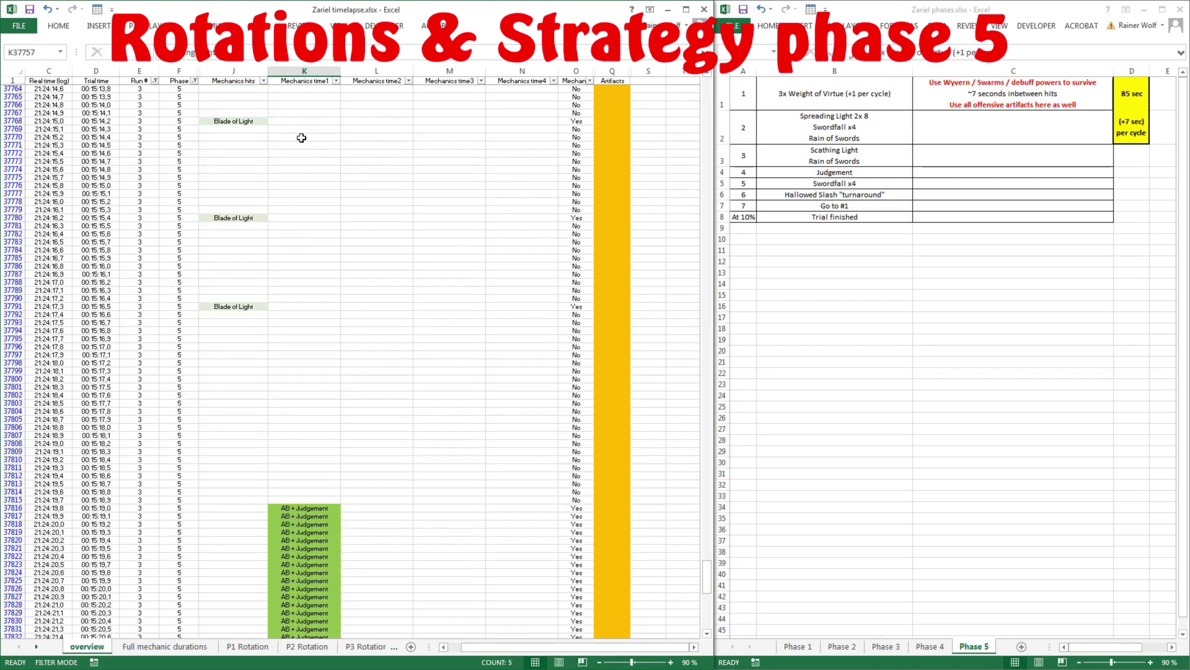
pyautogui.moveTo(299, 363); pyautogui.dragTo(300, 555)
pyautogui.scroll(-10, 377, 266)
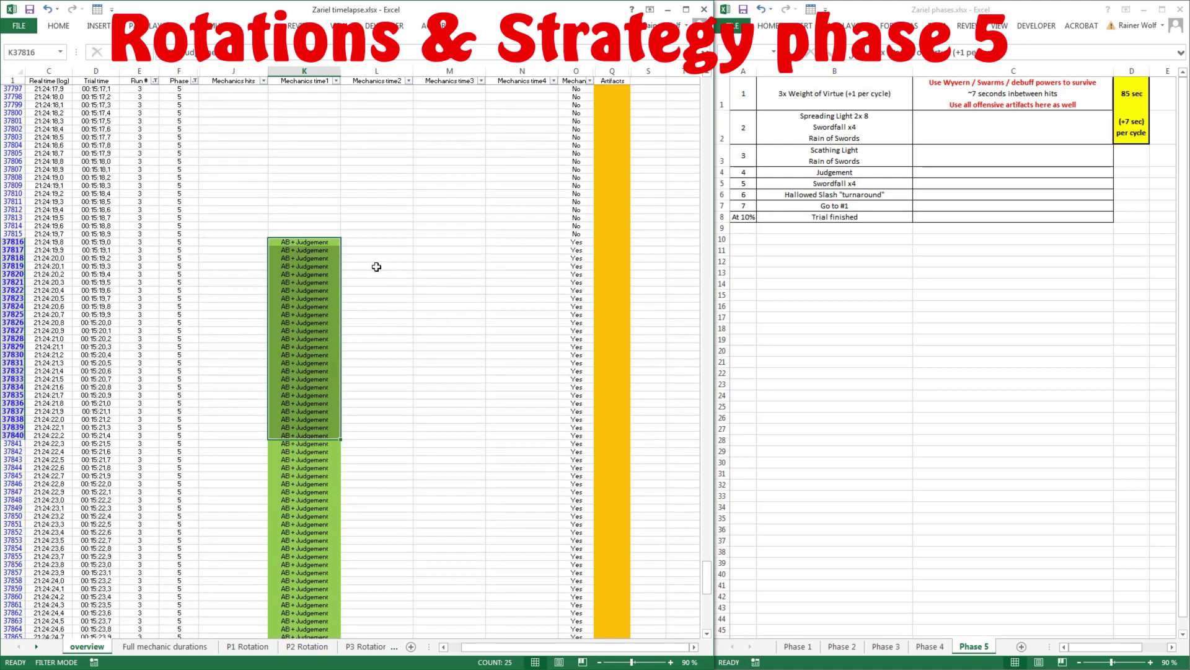
pyautogui.scroll(-4, 376, 267)
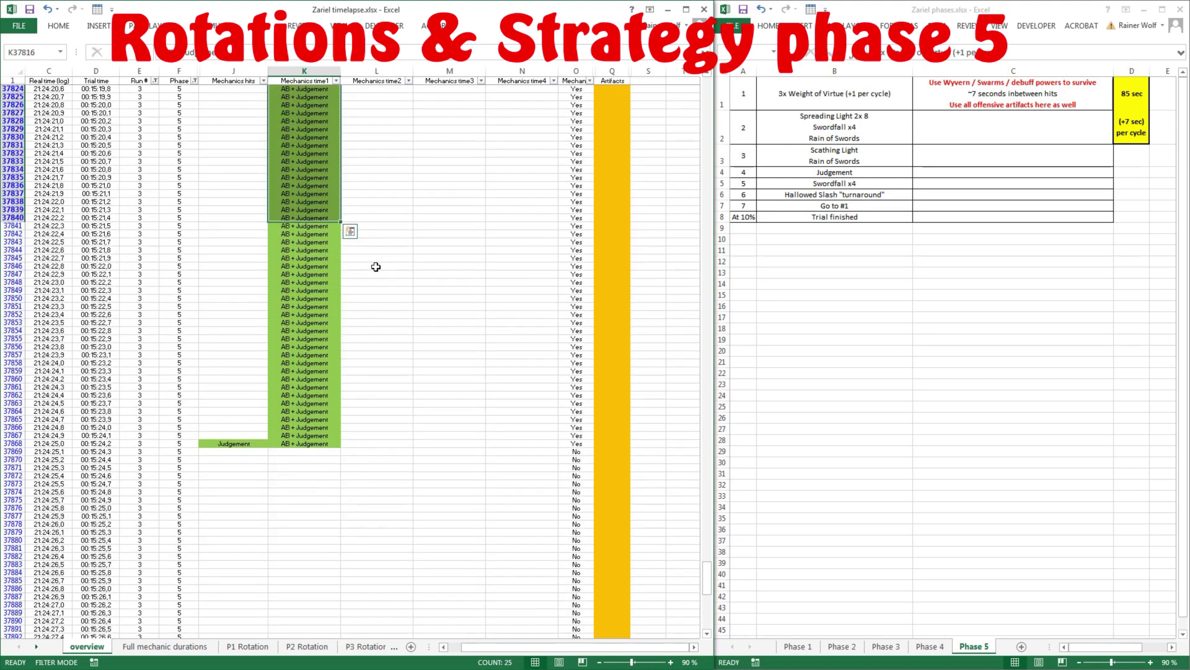
pyautogui.scroll(-5, 299, 273)
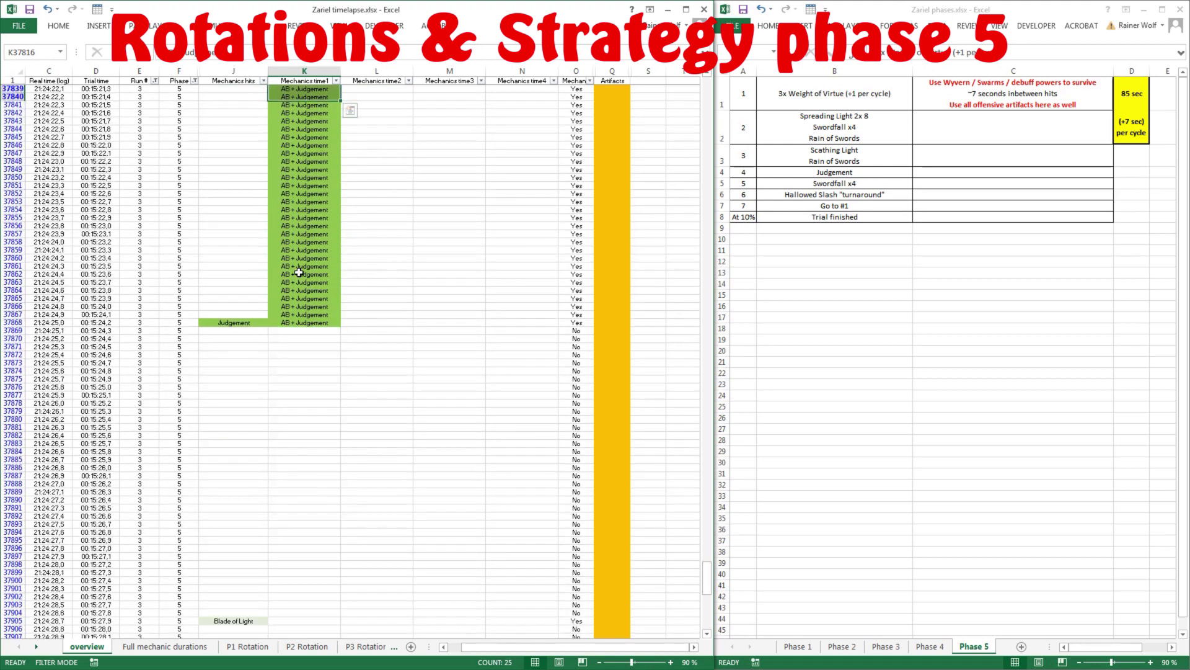
# Step: Move on to the Swordfall cast after Judgement and highlight its cells K37918:K37966
pyautogui.scroll(-20, 299, 273)
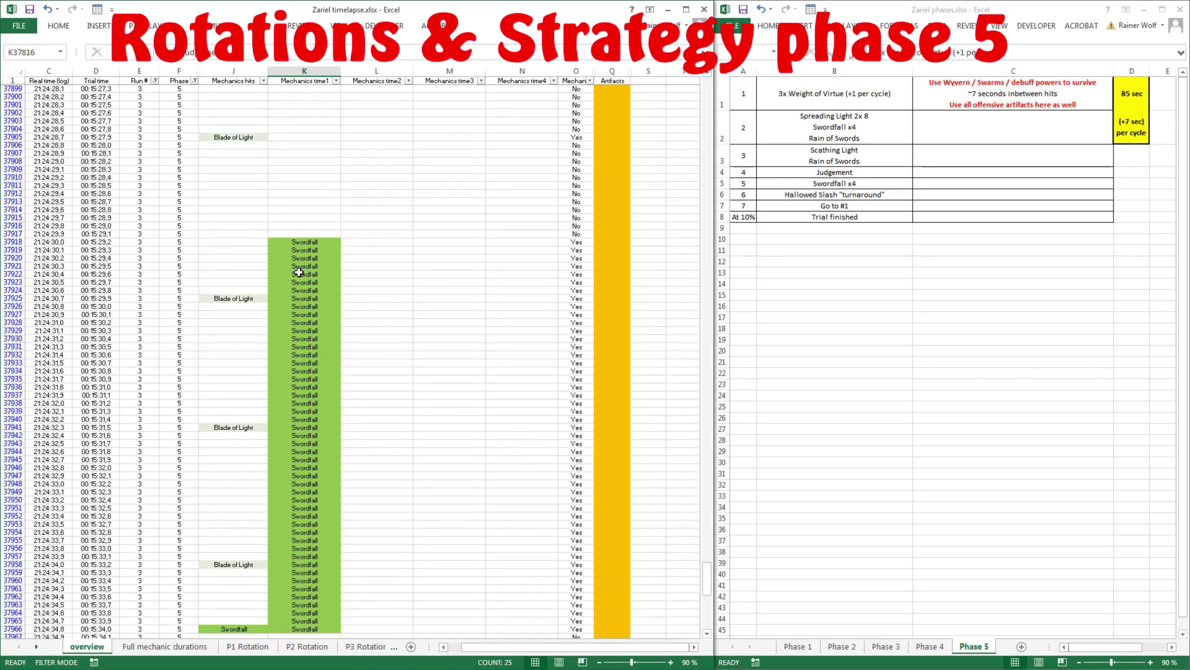
pyautogui.moveTo(316, 242); pyautogui.dragTo(313, 561)
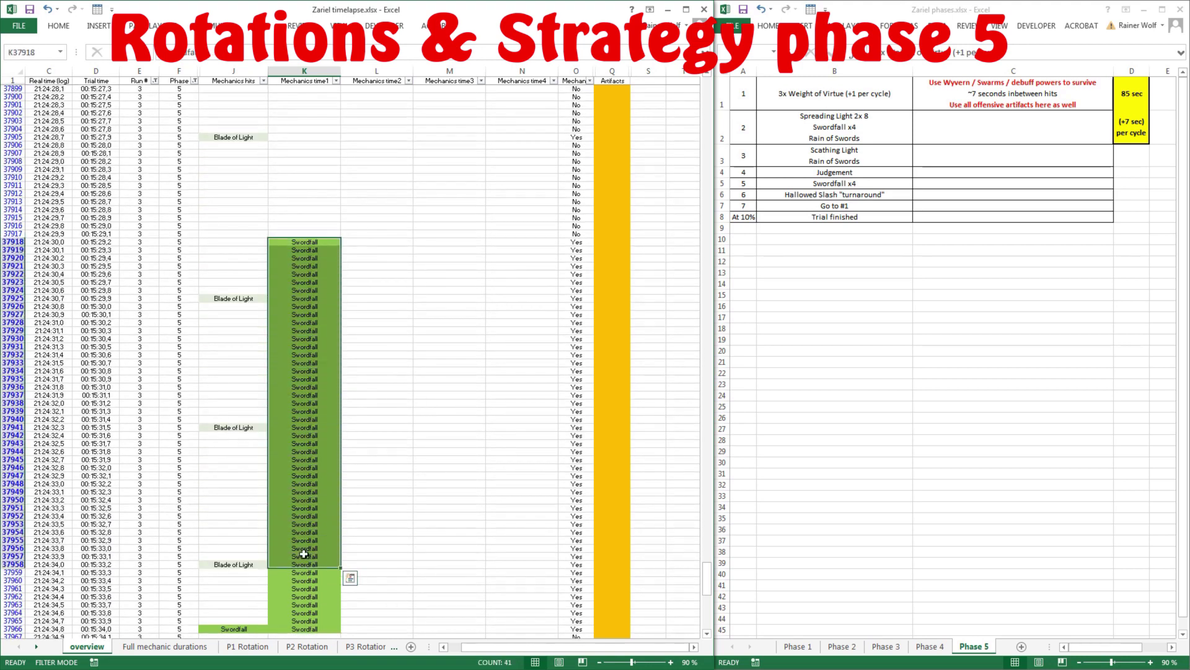
pyautogui.scroll(-6, 334, 396)
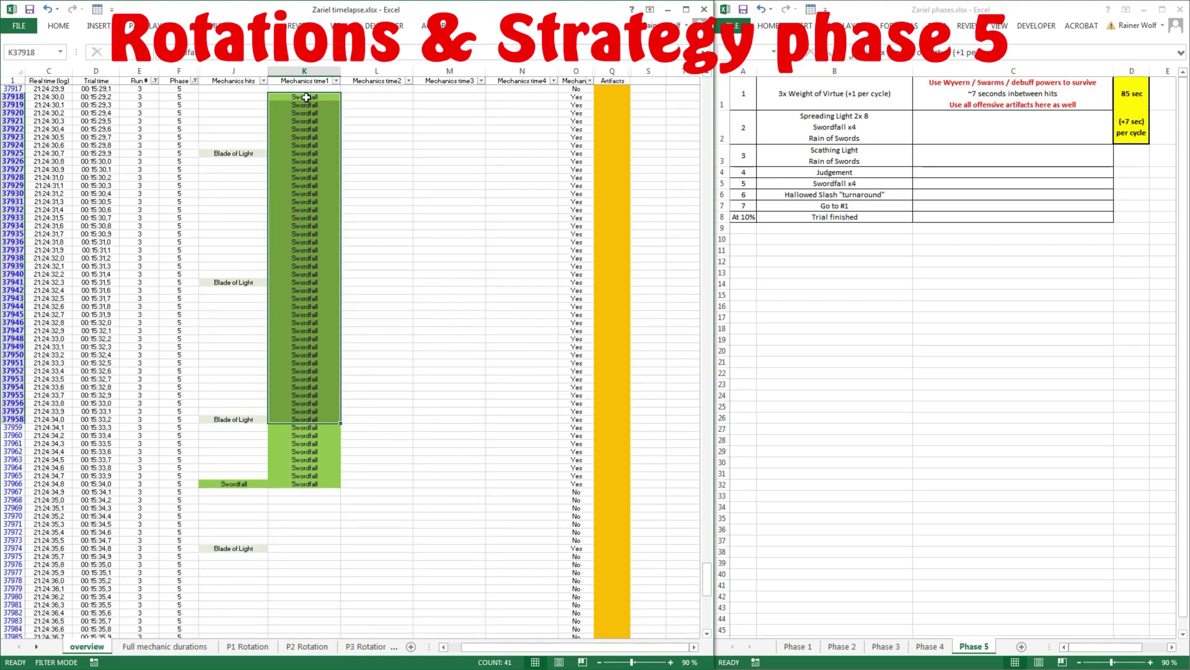
pyautogui.moveTo(307, 97); pyautogui.dragTo(313, 484)
pyautogui.scroll(-5, 354, 285)
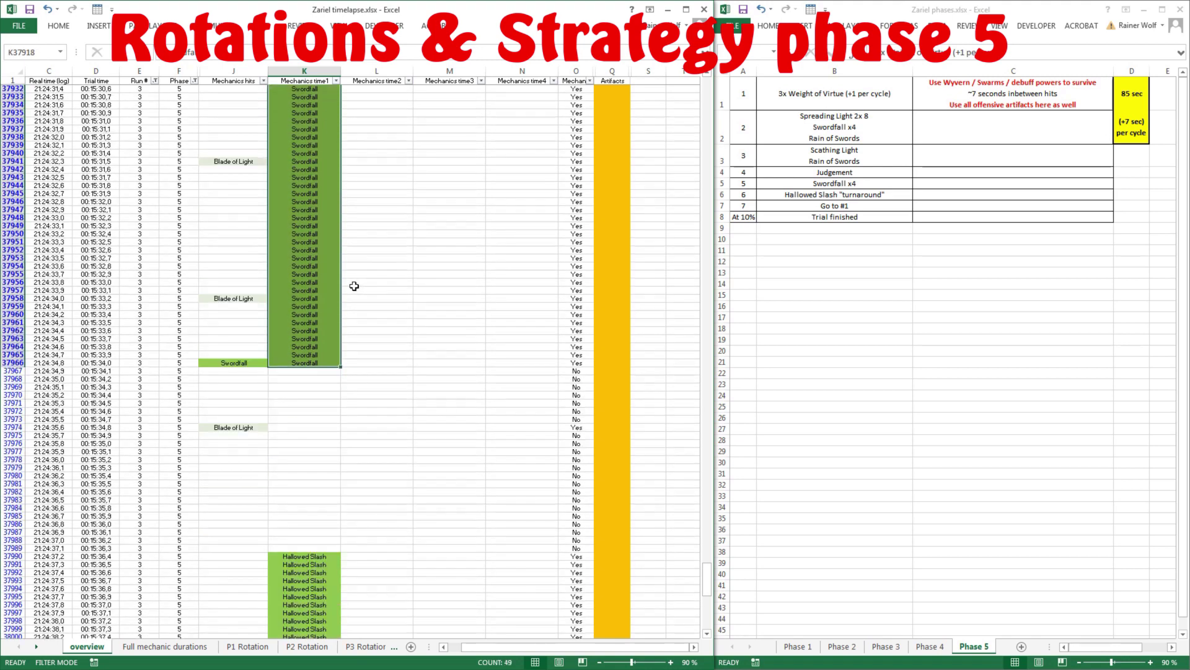
# Step: Highlight the empty stretch K37973:K37988 after Swordfall and the whole Hallowed Slash cast in K37990:K38075
pyautogui.scroll(-5, 354, 286)
pyautogui.moveTo(304, 299); pyautogui.dragTo(303, 422)
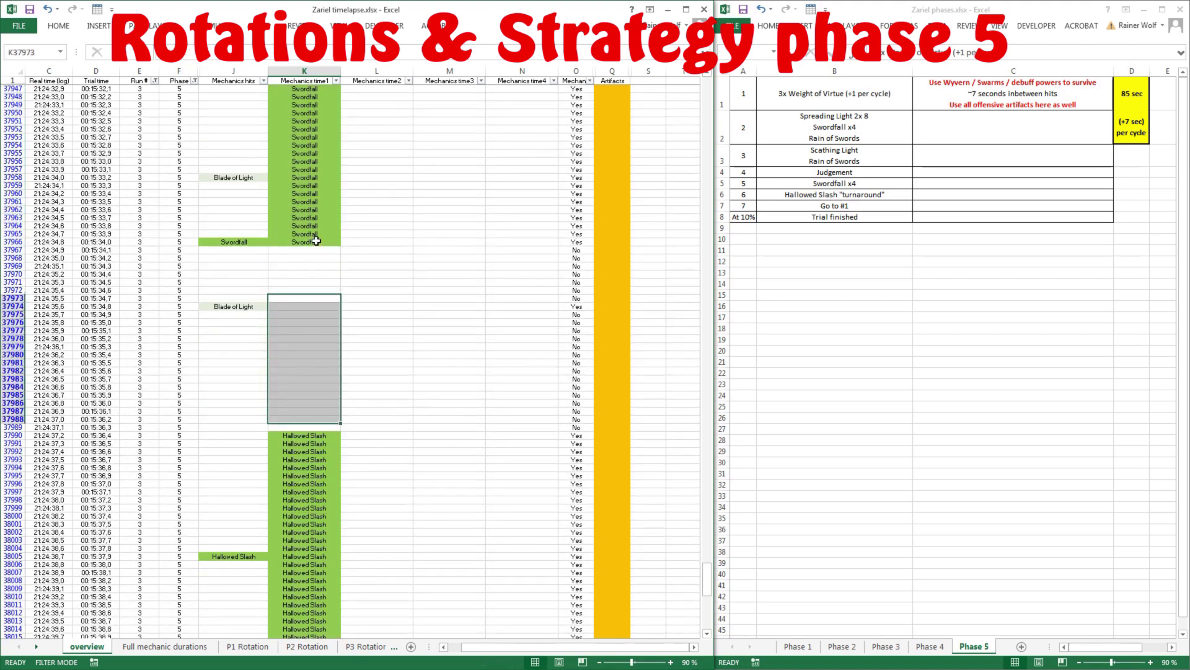
pyautogui.moveTo(311, 251); pyautogui.dragTo(319, 516)
pyautogui.scroll(-20, 481, 285)
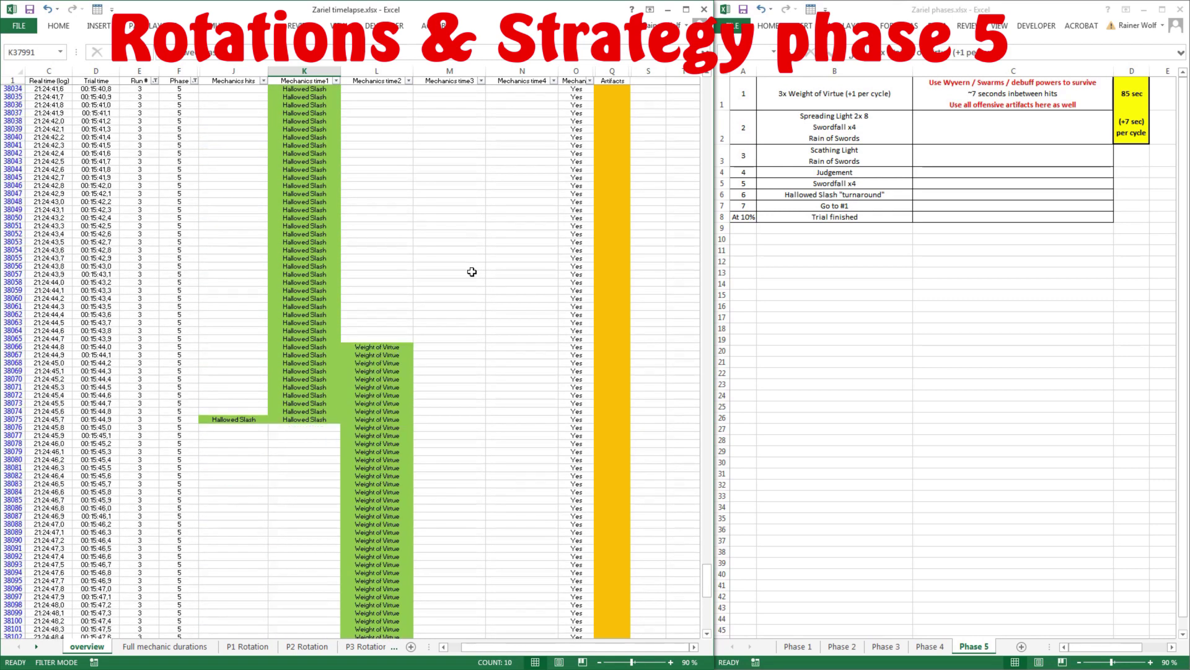
pyautogui.scroll(20, 430, 300)
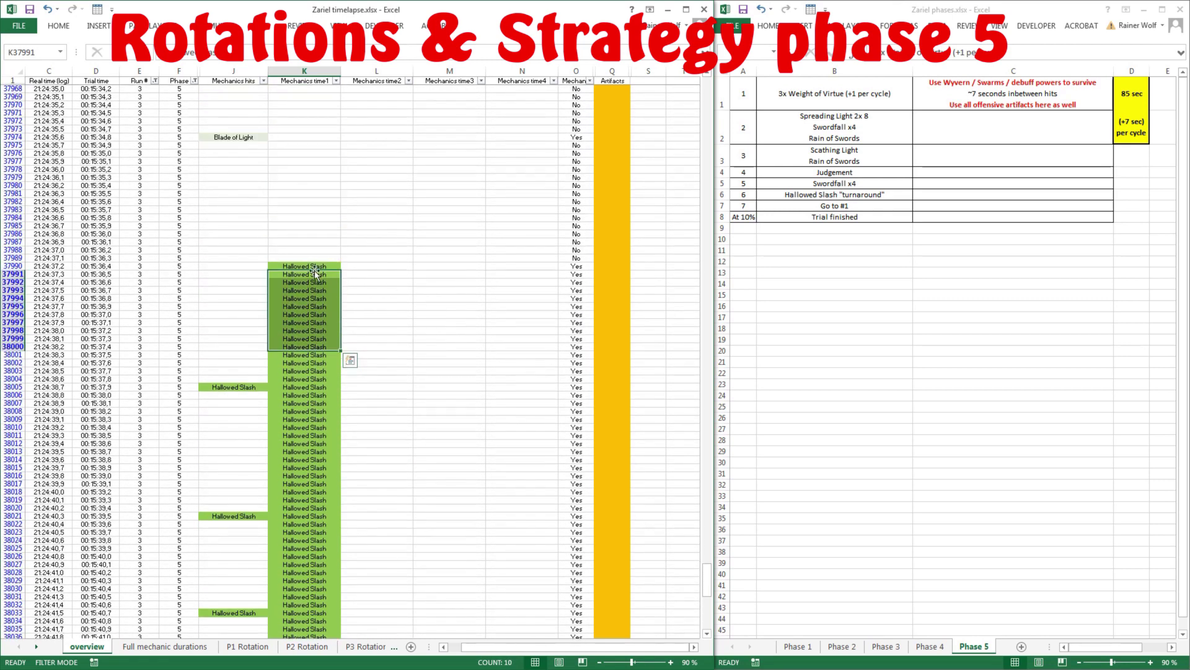
pyautogui.click(319, 268)
pyautogui.hotkey('ctrl', 'shift', 'Down')
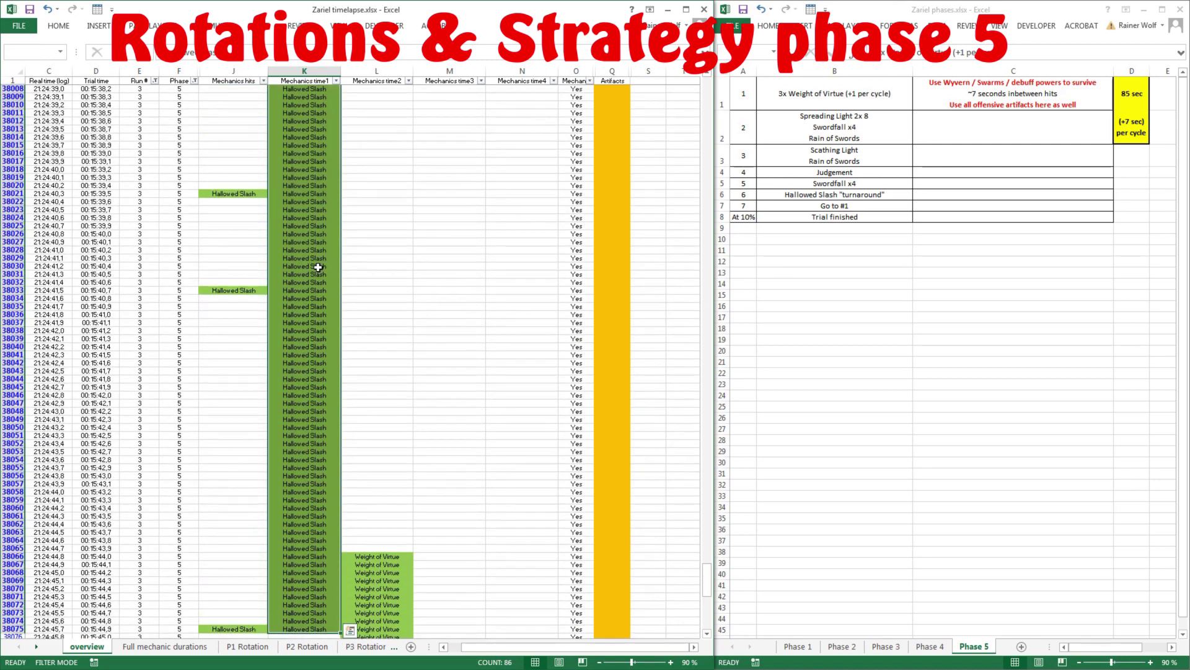
# Step: Review Hallowed Slash from its start, highlighting its opening part K37990:K38035 and its closing part K38060:K38075
pyautogui.click(350, 226)
pyautogui.scroll(9, 353, 232)
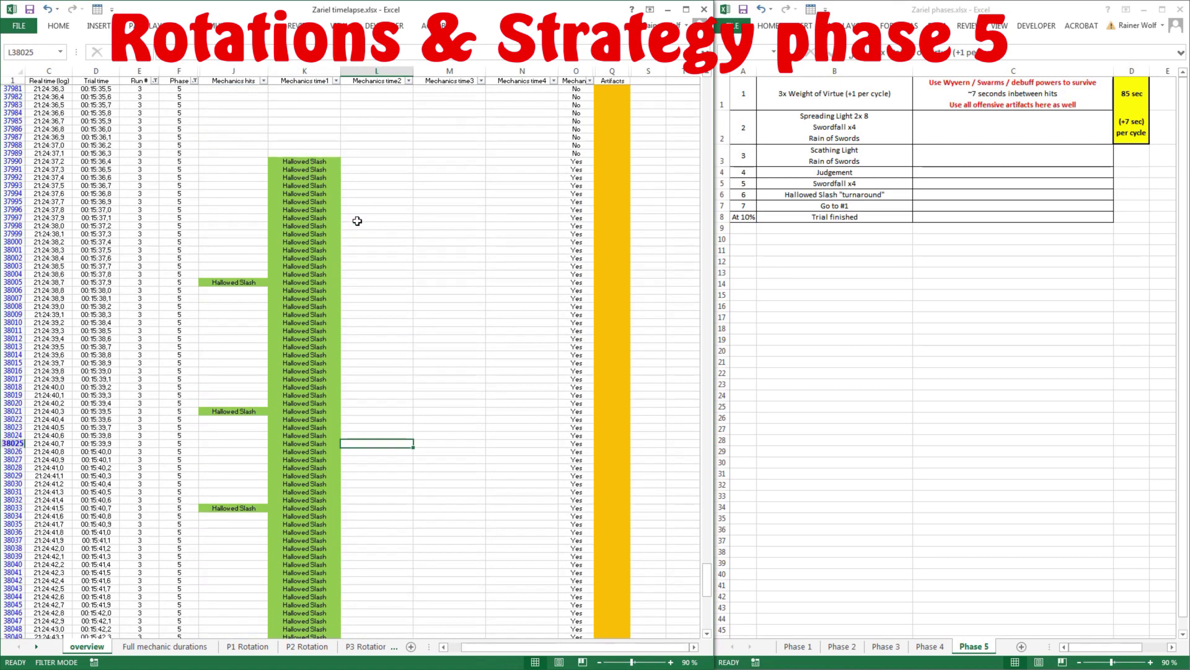
pyautogui.click(317, 163)
pyautogui.moveTo(317, 163); pyautogui.dragTo(316, 520)
pyautogui.scroll(-13, 393, 300)
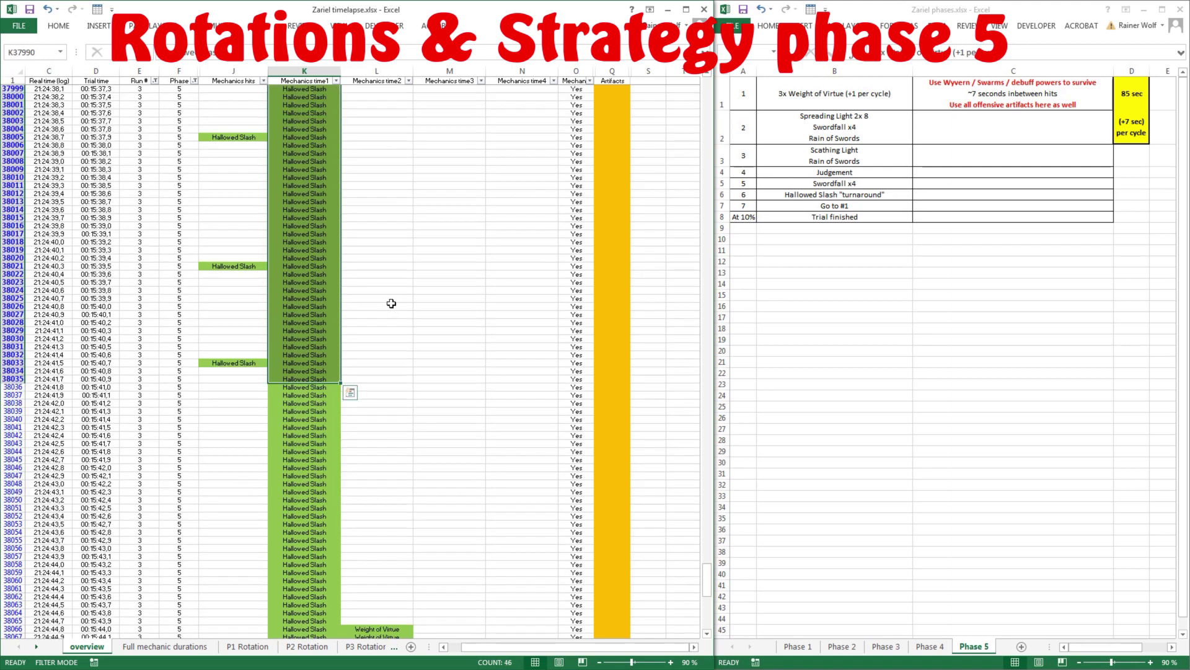
pyautogui.moveTo(307, 411); pyautogui.dragTo(307, 533)
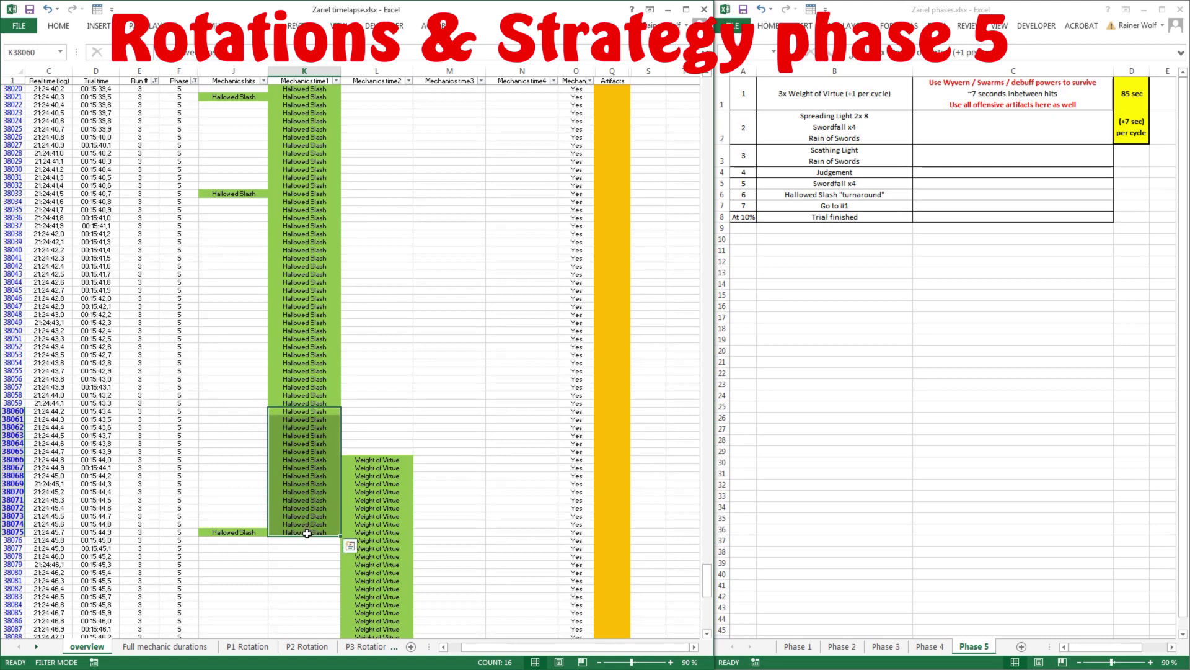
# Step: Select the final Hallowed Slash hit in J38075 and highlight the overlapping Weight of Virtue cells L38066:L38076
pyautogui.click(239, 531)
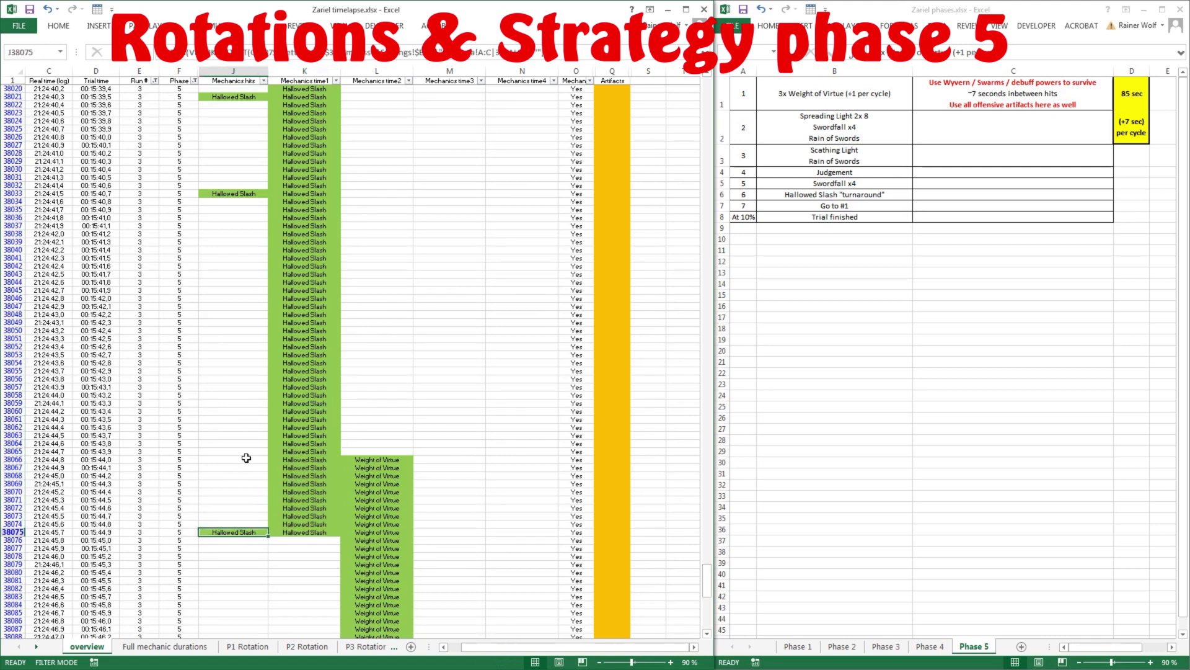
pyautogui.moveTo(246, 459); pyautogui.dragTo(399, 540)
pyautogui.moveTo(400, 460); pyautogui.dragTo(400, 540)
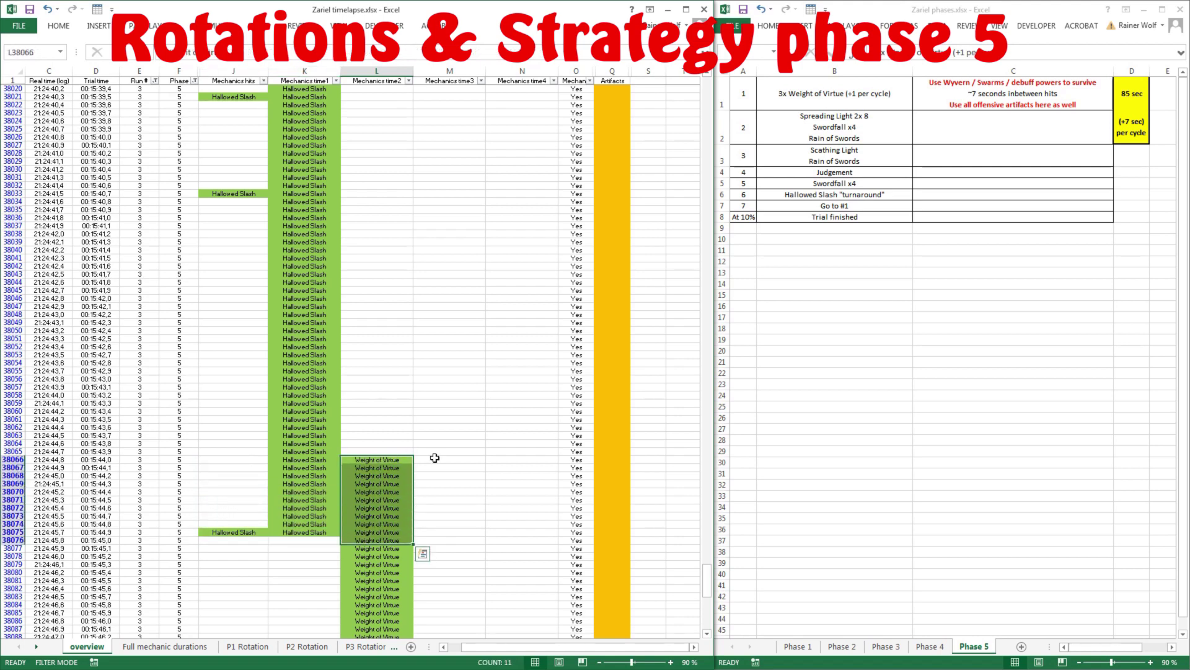
# Step: Select cell L38069 in the overlapping first Weight of Virtue cast of the new cycle
pyautogui.scroll(-6, 492, 329)
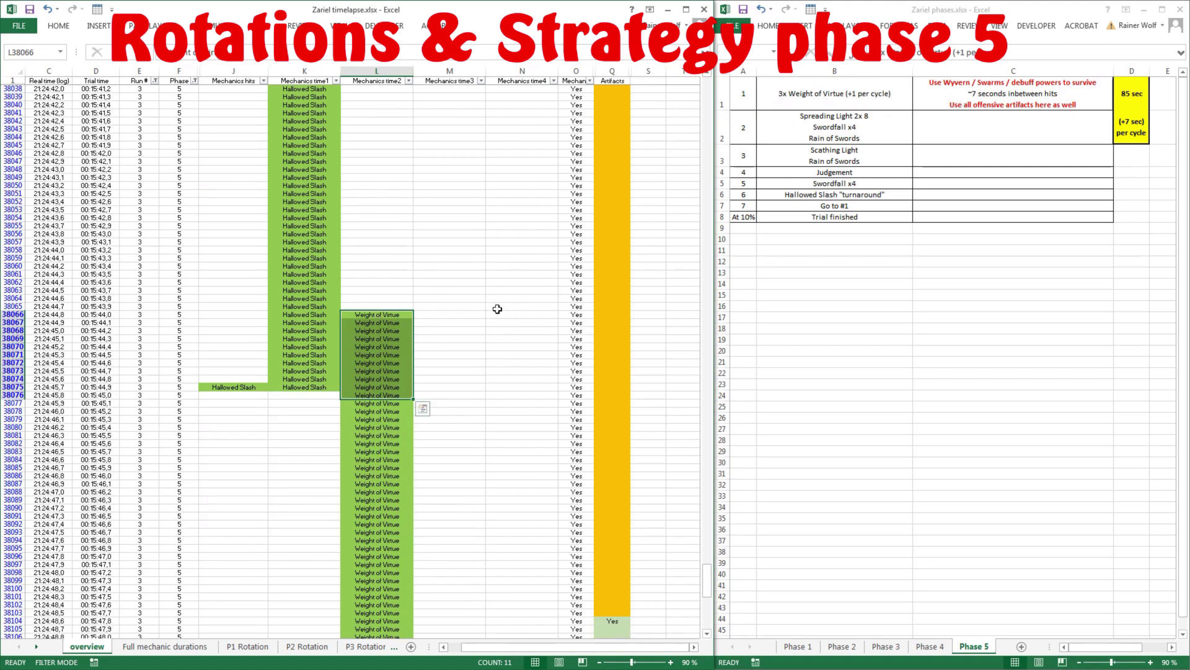
pyautogui.moveTo(390, 312); pyautogui.dragTo(379, 340)
pyautogui.click(379, 339)
# Step: Follow the Weight of Virtue casts and the artifact timing past row 38336 to the Blade of Light hits
pyautogui.scroll(-20, 369, 297)
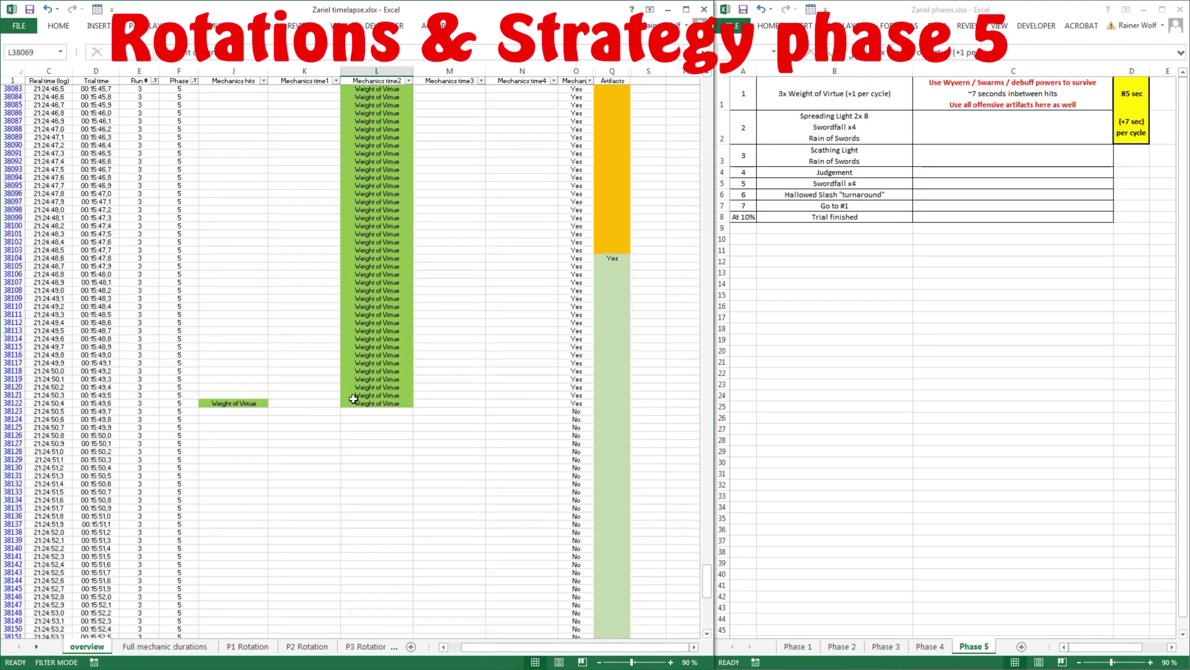
pyautogui.scroll(-20, 301, 385)
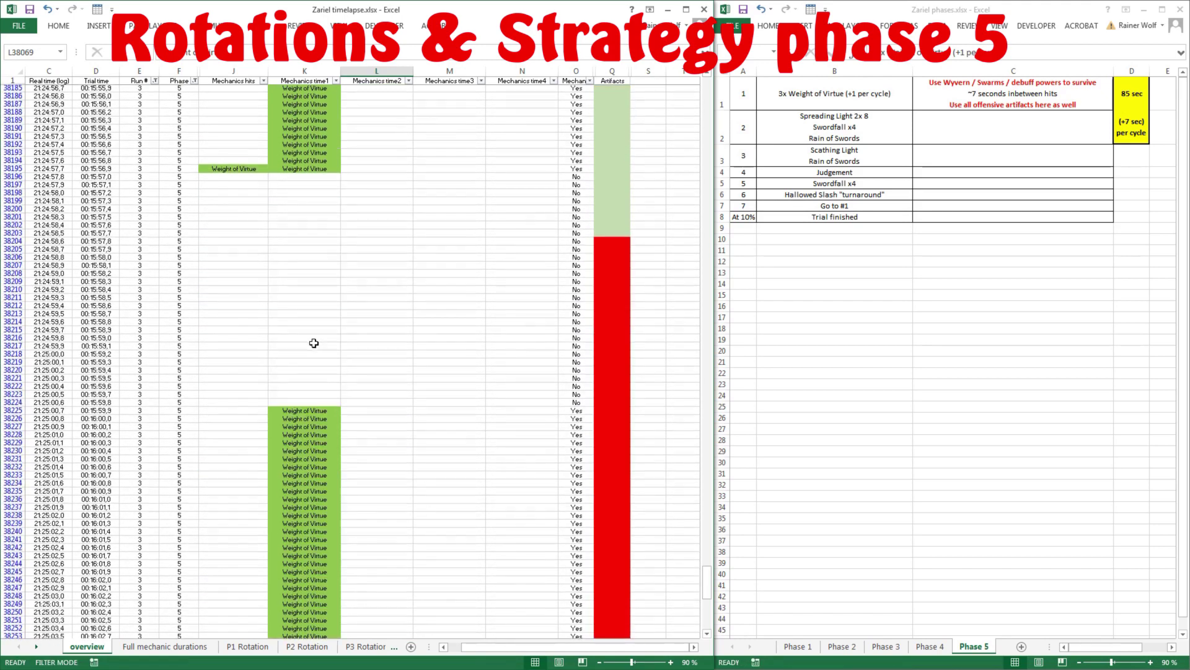
pyautogui.scroll(-20, 302, 300)
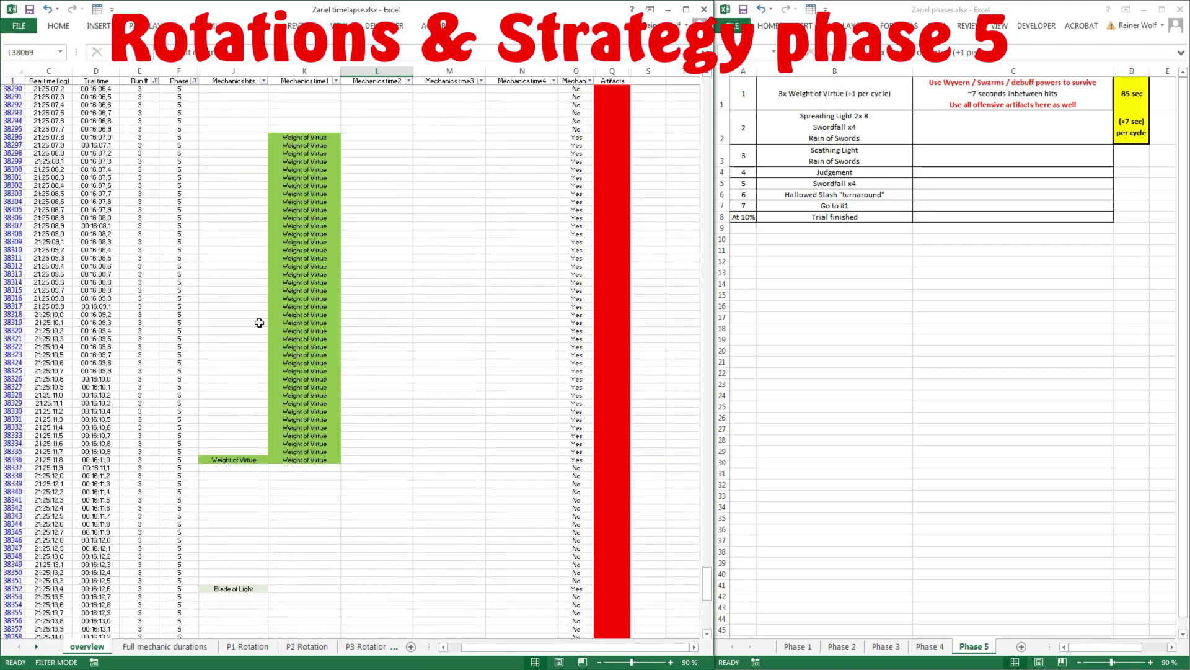
pyautogui.scroll(-17, 299, 323)
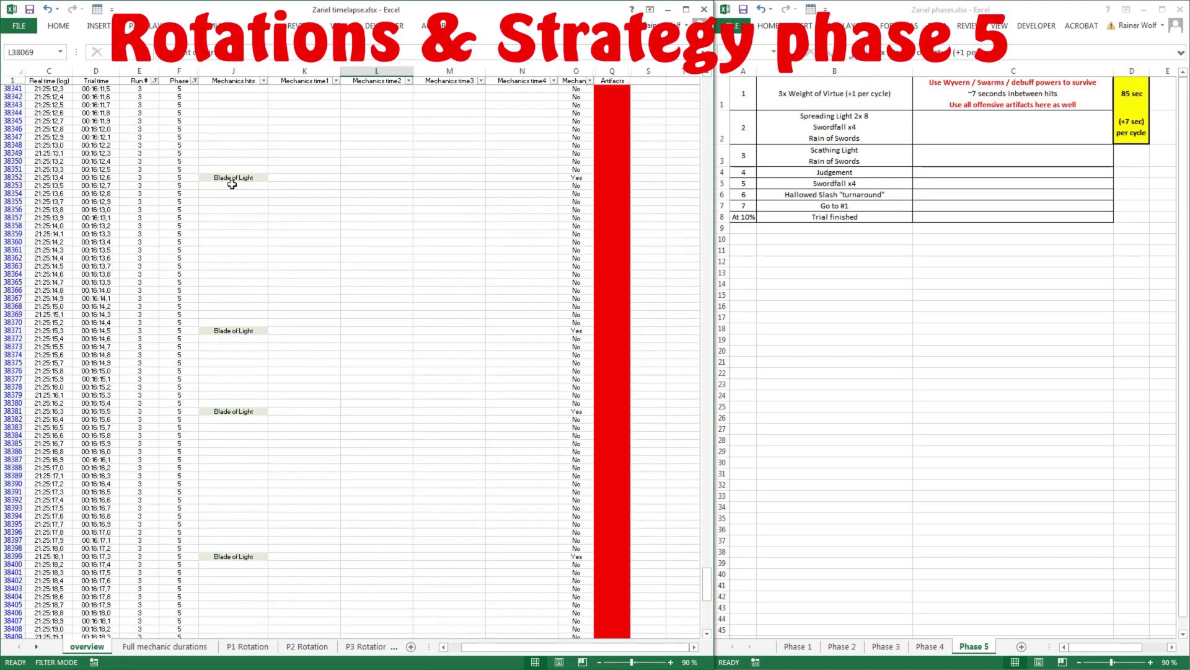
pyautogui.scroll(16, 337, 319)
pyautogui.scroll(-6, 334, 277)
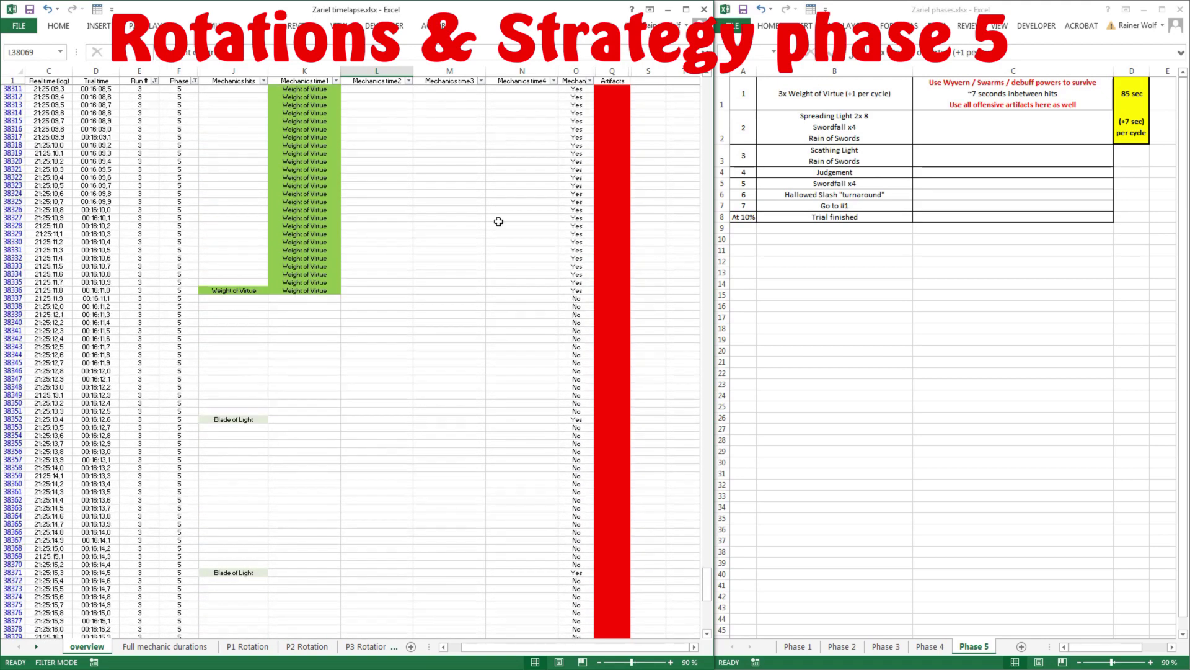
# Step: Move on to the next Spreading Light cast, highlight its opening cells from L38433 and the overlapping Swordfall cells K38448:K38469
pyautogui.scroll(-20, 393, 239)
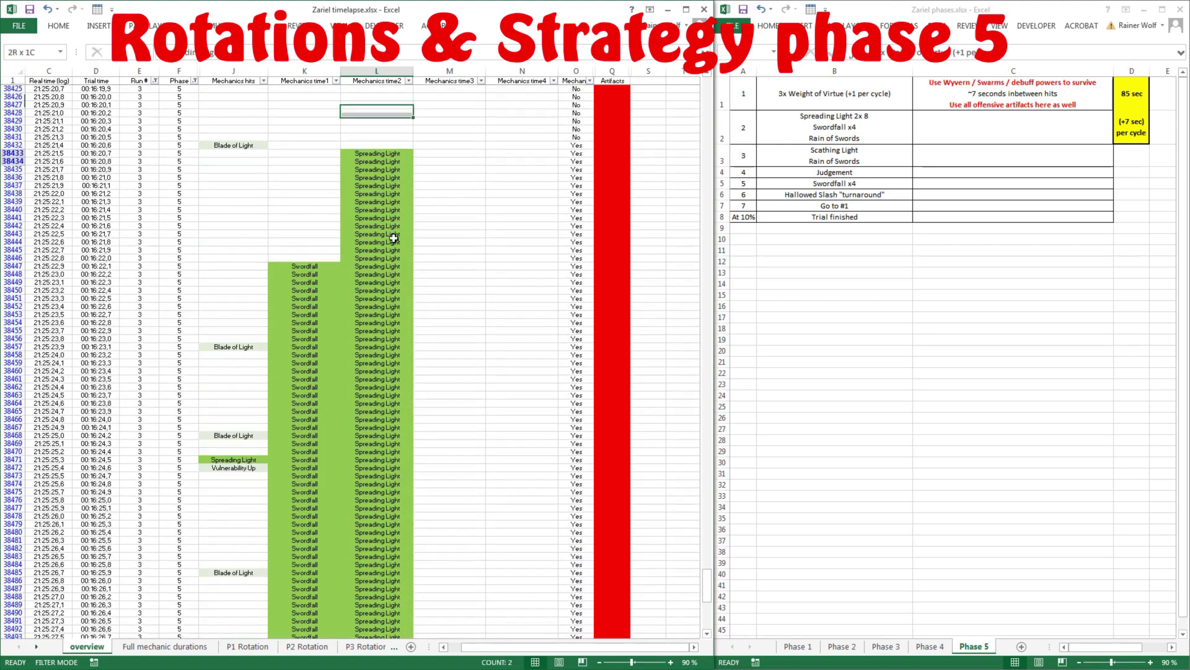
pyautogui.moveTo(403, 154); pyautogui.dragTo(397, 415)
pyautogui.moveTo(319, 274); pyautogui.dragTo(338, 443)
# Step: Highlight the Rain of Swords cells M38520:M38549 and the opening Scathing Light cells K38573:K38589
pyautogui.scroll(-2, 386, 311)
pyautogui.scroll(-20, 385, 311)
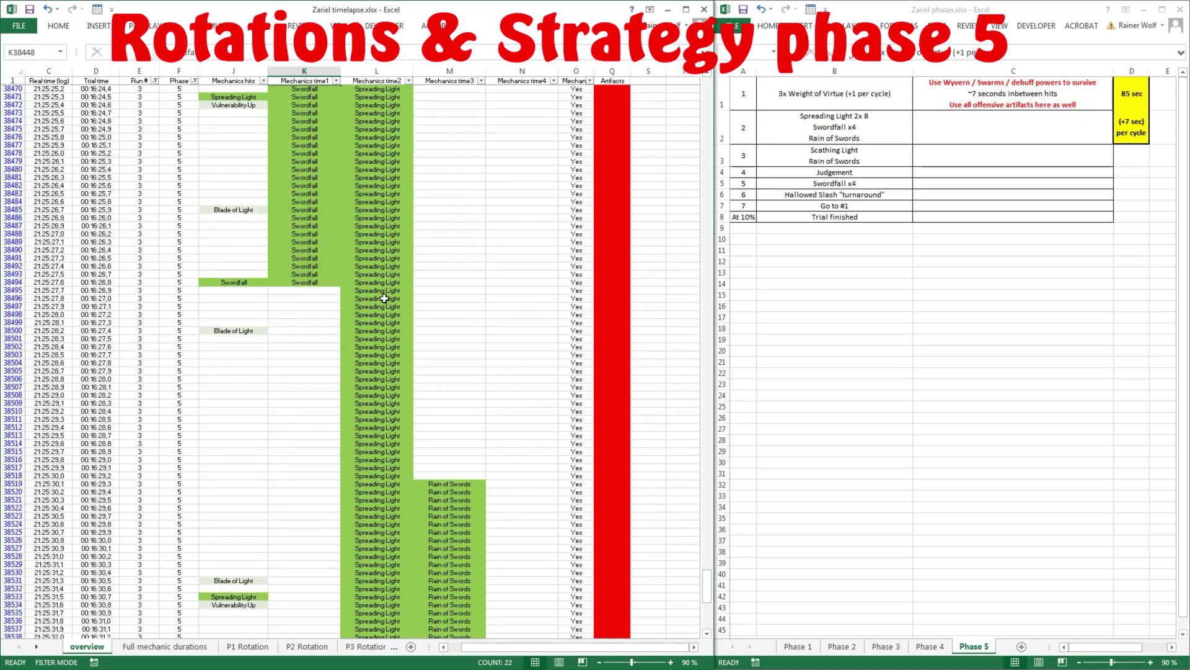
pyautogui.moveTo(451, 291); pyautogui.dragTo(449, 530)
pyautogui.scroll(-12, 397, 347)
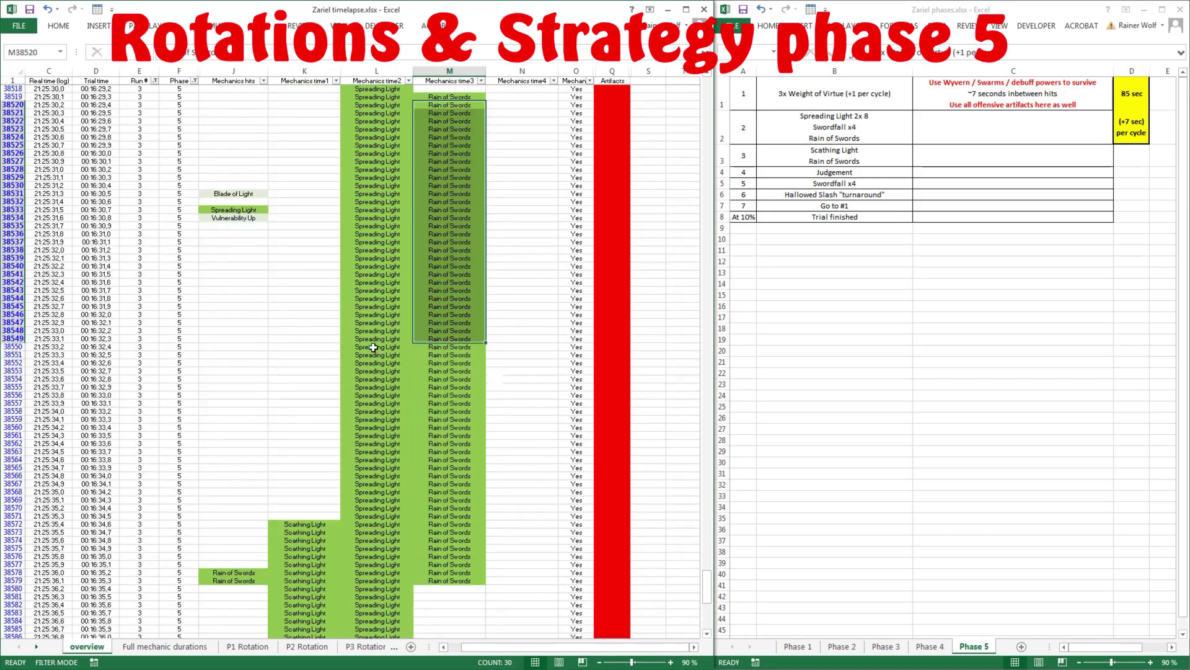
pyautogui.moveTo(273, 433); pyautogui.dragTo(300, 565)
# Step: Return to the start of the Spreading Light sequence and highlight cells L38436:L38459
pyautogui.scroll(20, 395, 250)
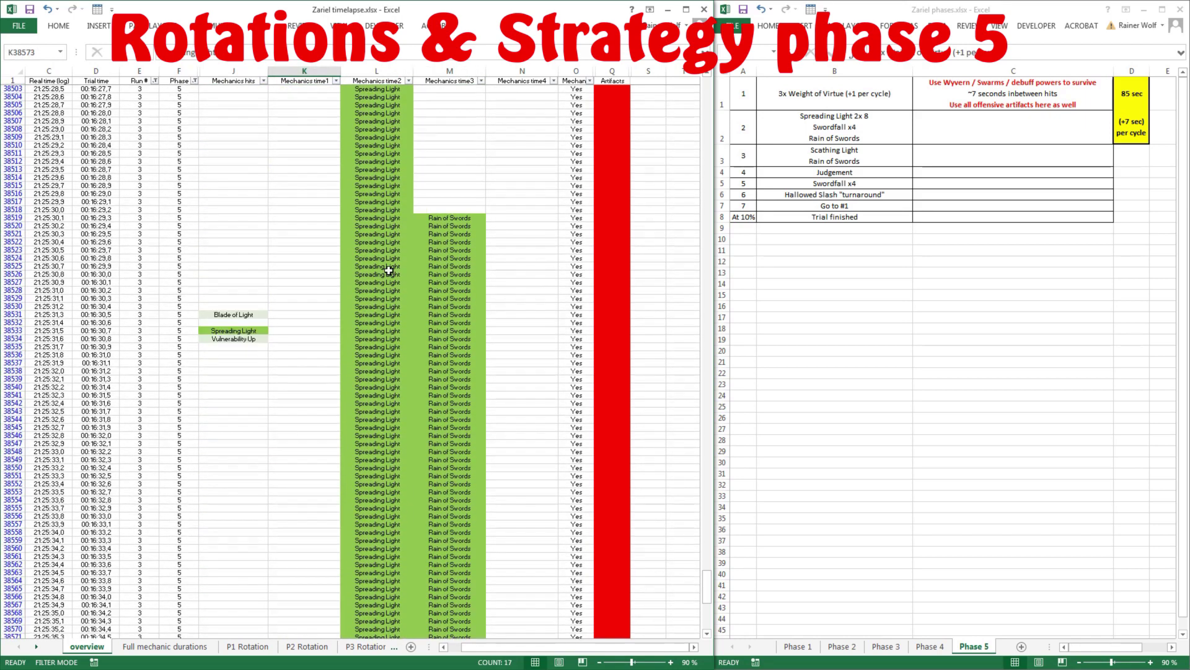
pyautogui.scroll(6, 397, 250)
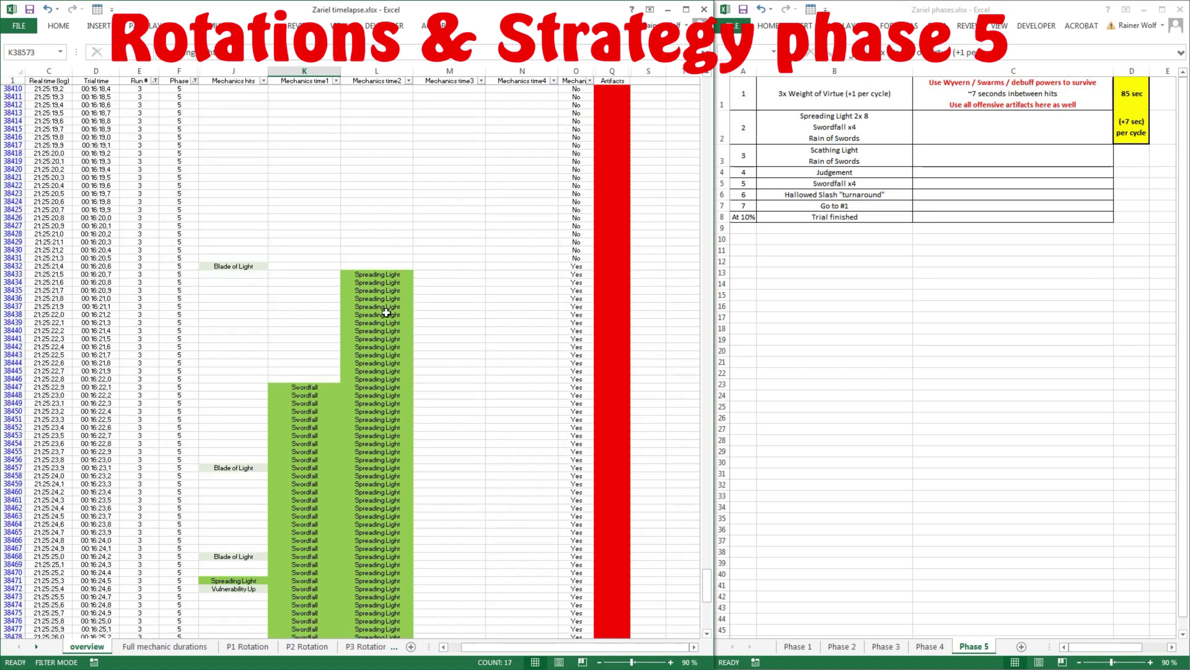
pyautogui.moveTo(379, 299); pyautogui.dragTo(382, 483)
pyautogui.scroll(-11, 360, 372)
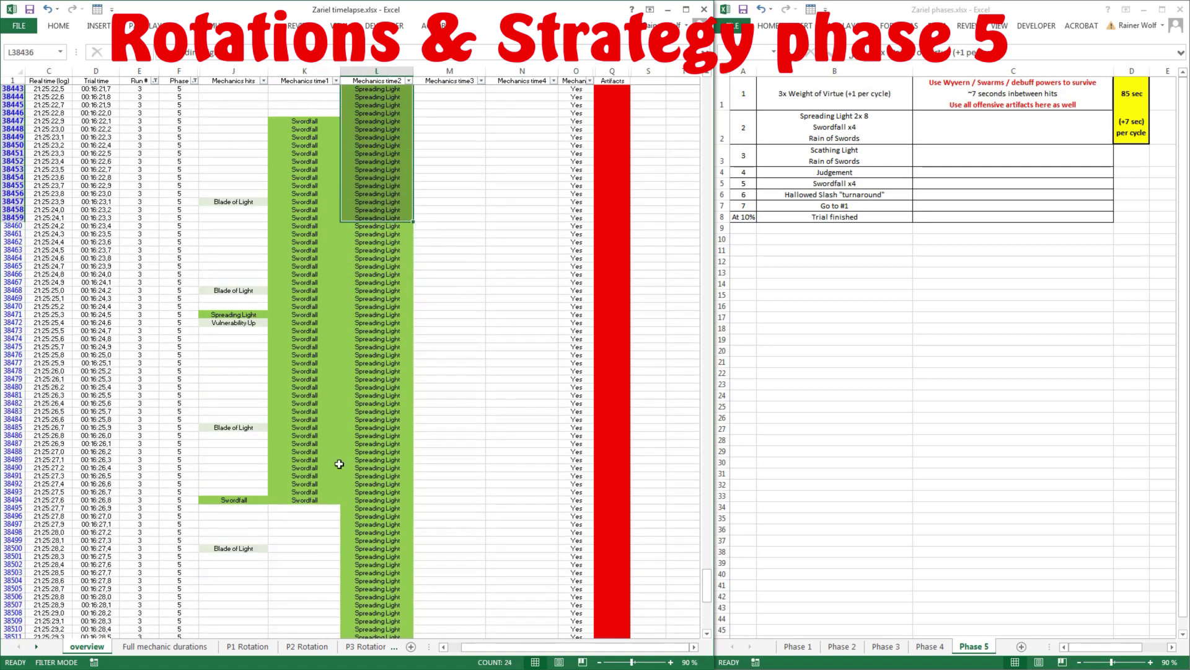
# Step: Highlight the second part of Spreading Light after the Swordfall hit, first L38498:L38525 and finally L38507:L38541
pyautogui.scroll(-6, 384, 471)
pyautogui.moveTo(375, 386); pyautogui.dragTo(377, 605)
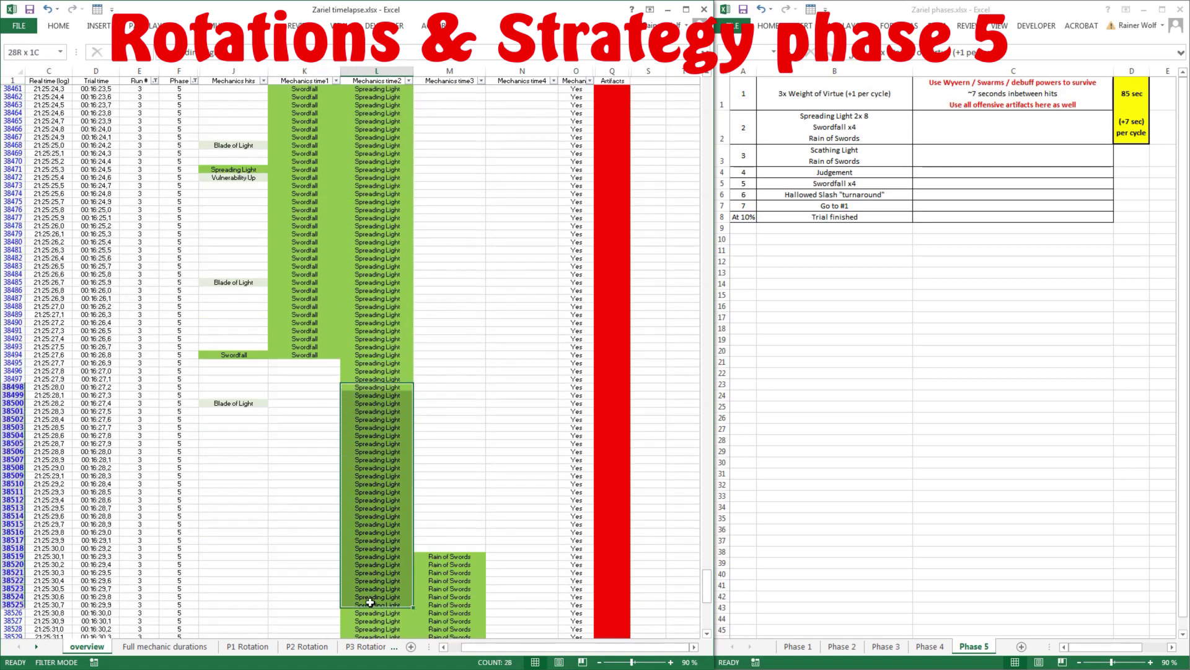
pyautogui.moveTo(377, 428); pyautogui.dragTo(376, 564)
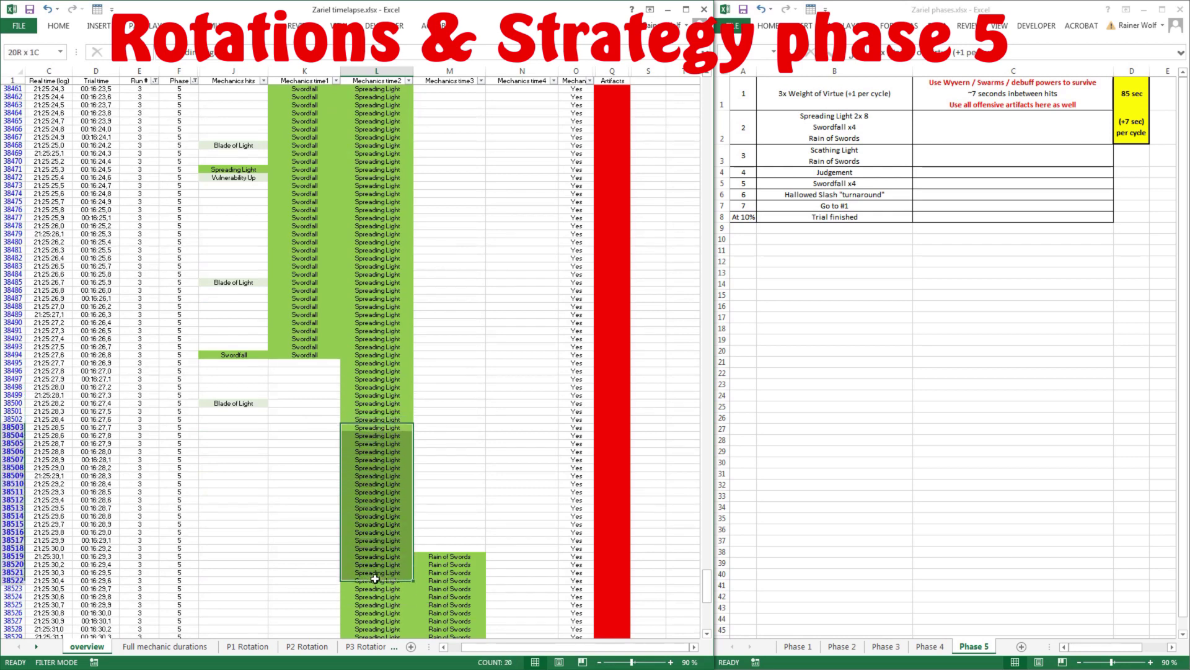
pyautogui.scroll(-7, 375, 558)
pyautogui.click(374, 287)
pyautogui.moveTo(374, 287); pyautogui.dragTo(377, 564)
# Step: Move on to the Scathing Light cast and highlight its cells K38572:K38617
pyautogui.scroll(-20, 384, 368)
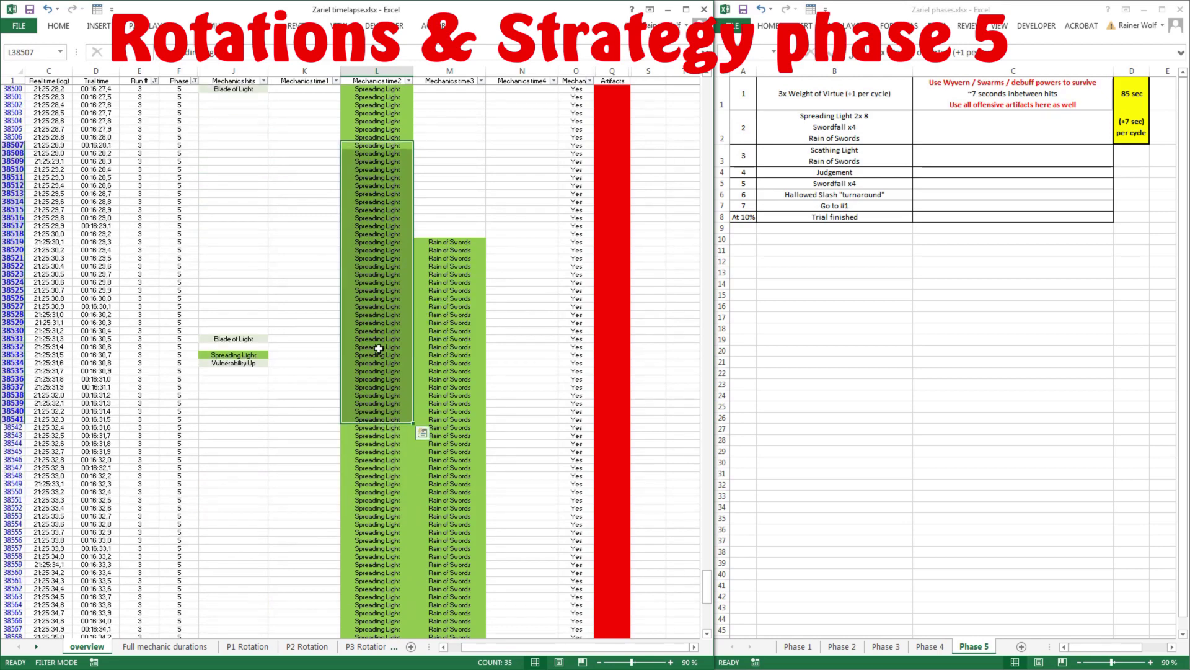
pyautogui.moveTo(312, 235); pyautogui.dragTo(467, 344)
pyautogui.scroll(-10, 476, 366)
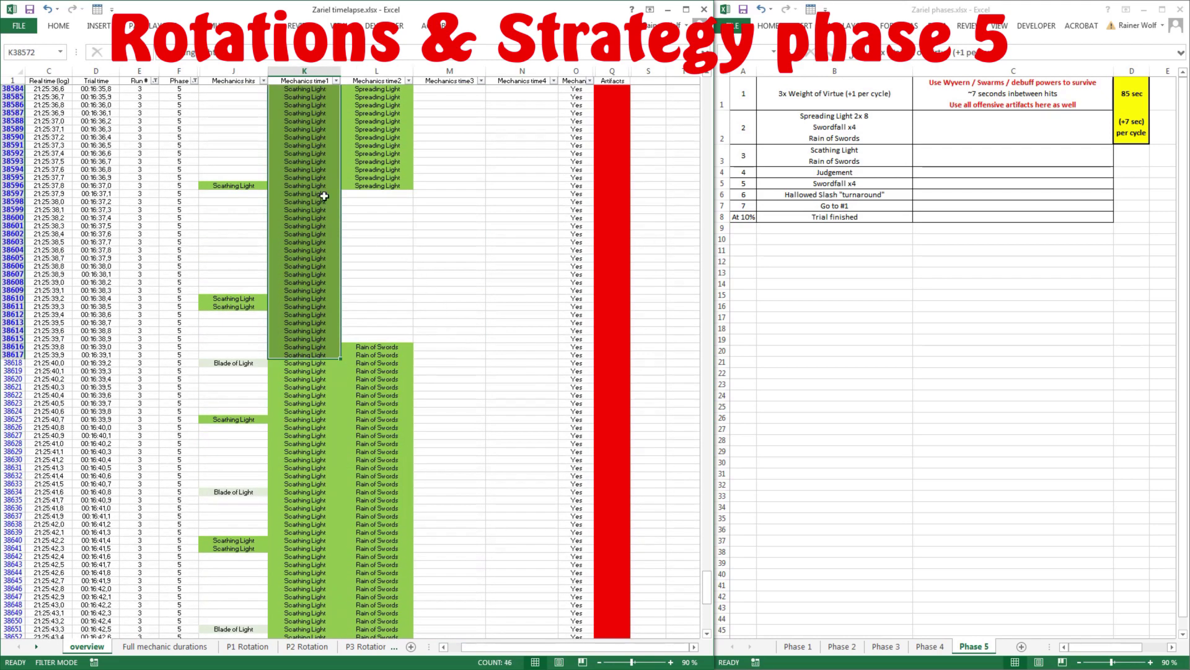
# Step: Continue past Rain of Swords and Judgement to the following Swordfall cast and highlight cells K38839:K38880
pyautogui.scroll(-20, 449, 329)
pyautogui.scroll(-20, 377, 308)
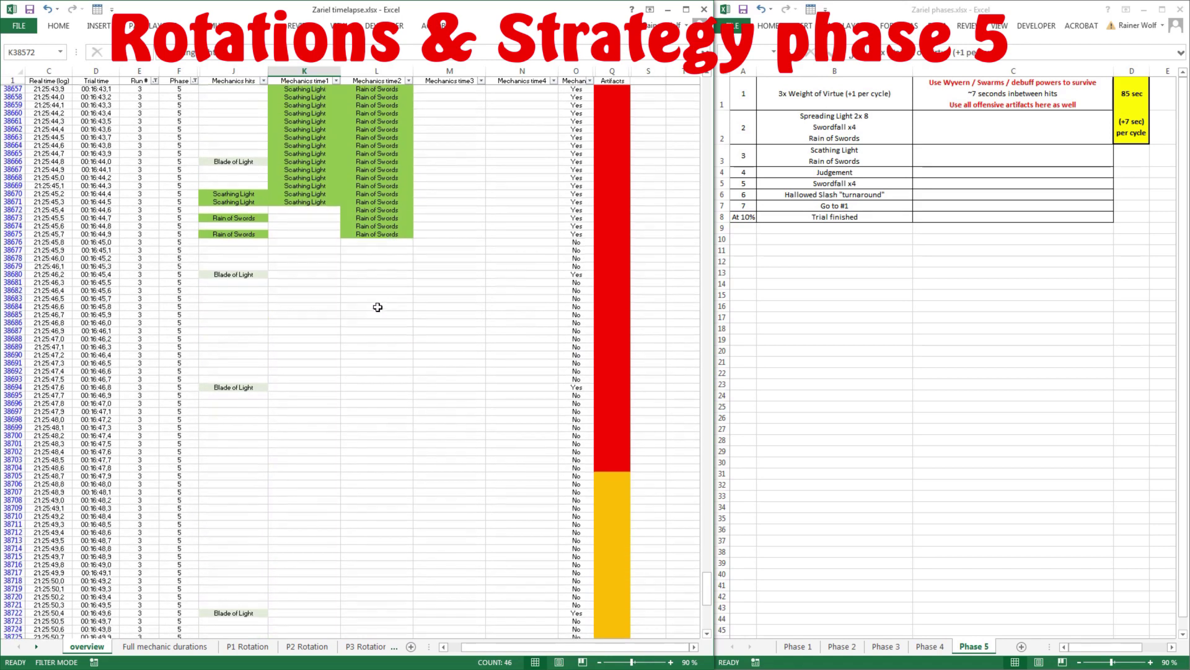
pyautogui.scroll(-20, 311, 497)
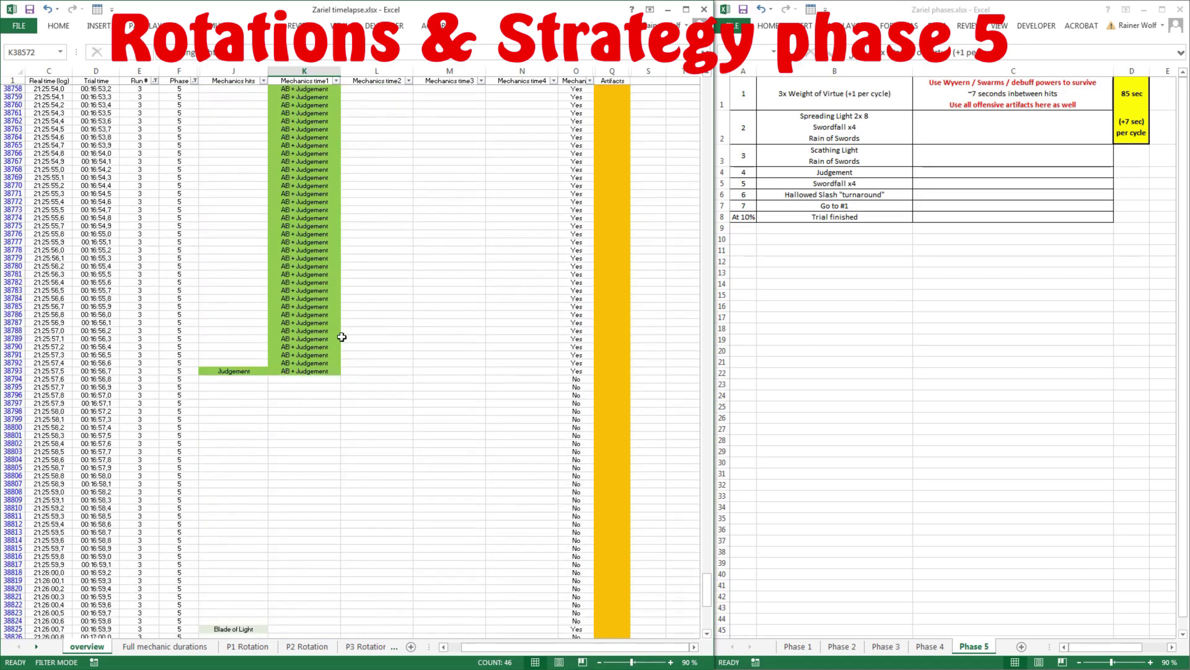
pyautogui.moveTo(310, 232); pyautogui.dragTo(305, 564)
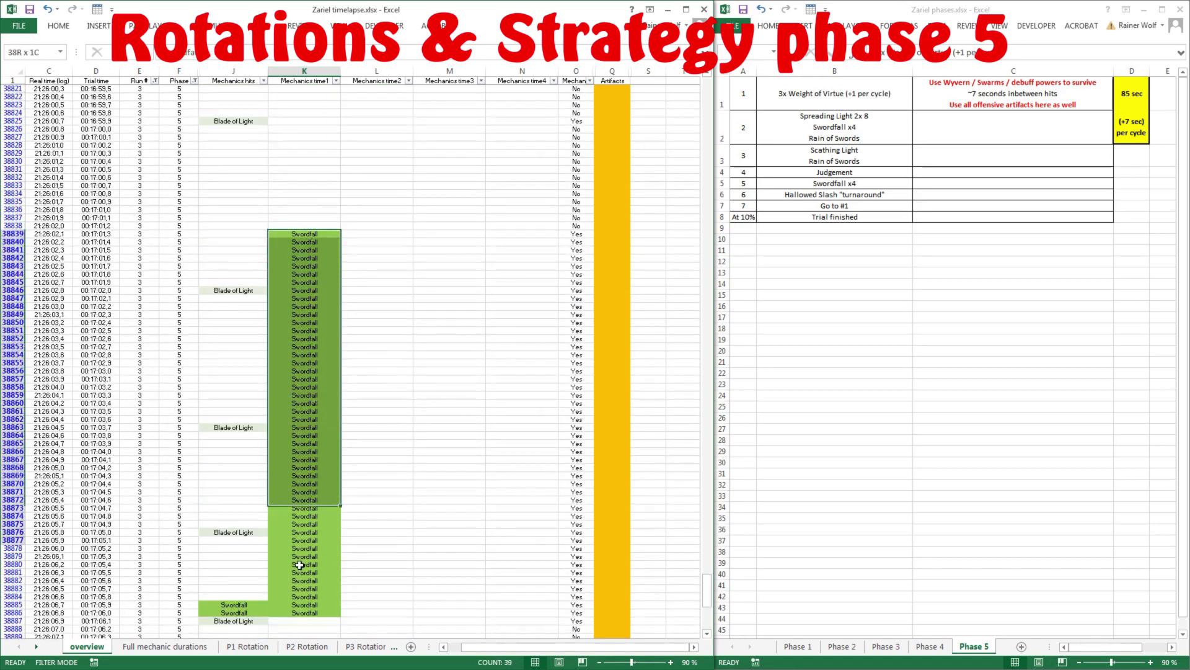
# Step: Follow the timeline through Hallowed Slash and the next Weight of Virtue series to the Blade of Light hits, then leave the timeline workbook
pyautogui.scroll(-20, 399, 391)
pyautogui.scroll(-20, 390, 366)
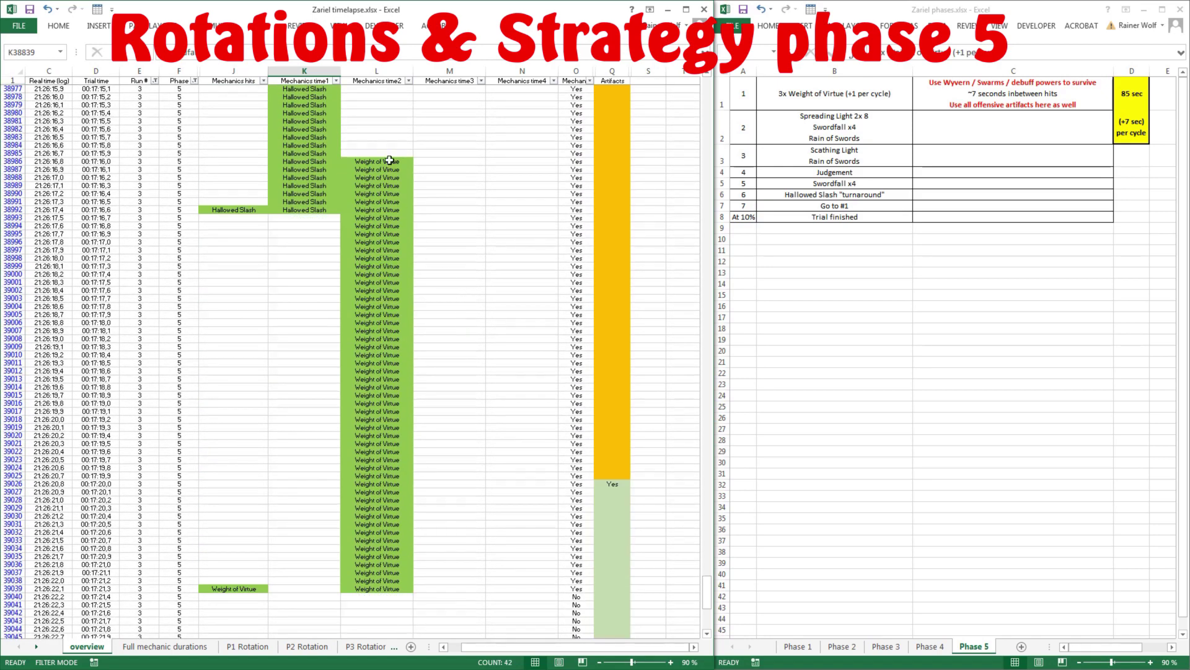
pyautogui.scroll(-20, 383, 183)
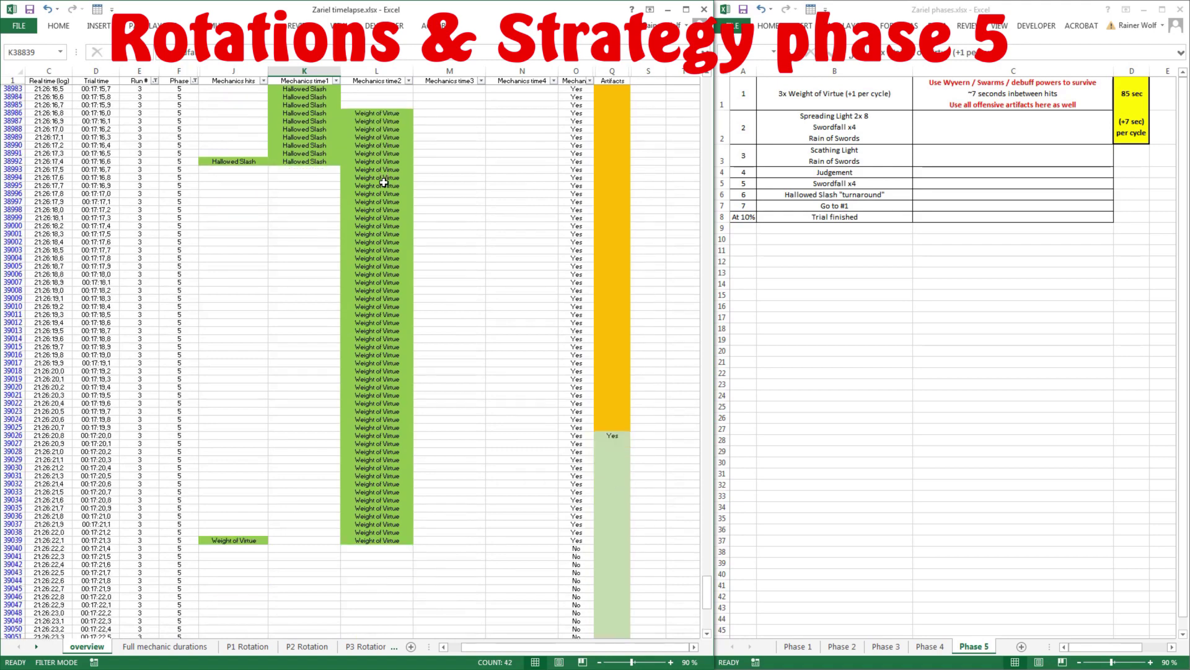
pyautogui.scroll(-20, 340, 336)
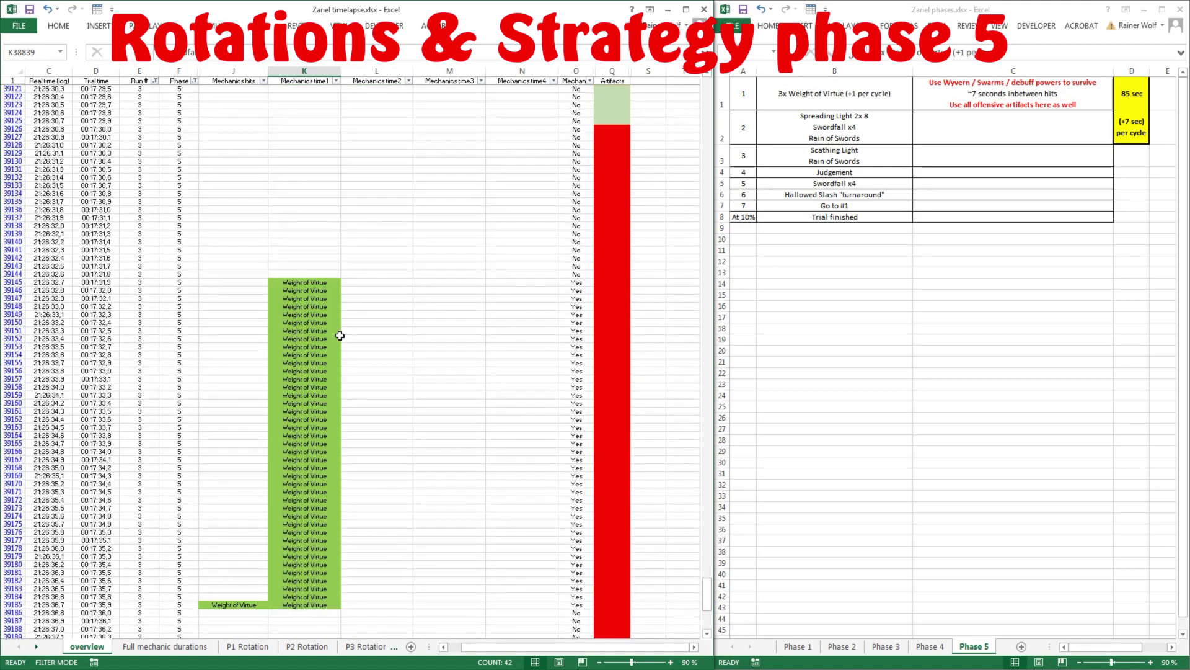
pyautogui.scroll(-20, 339, 336)
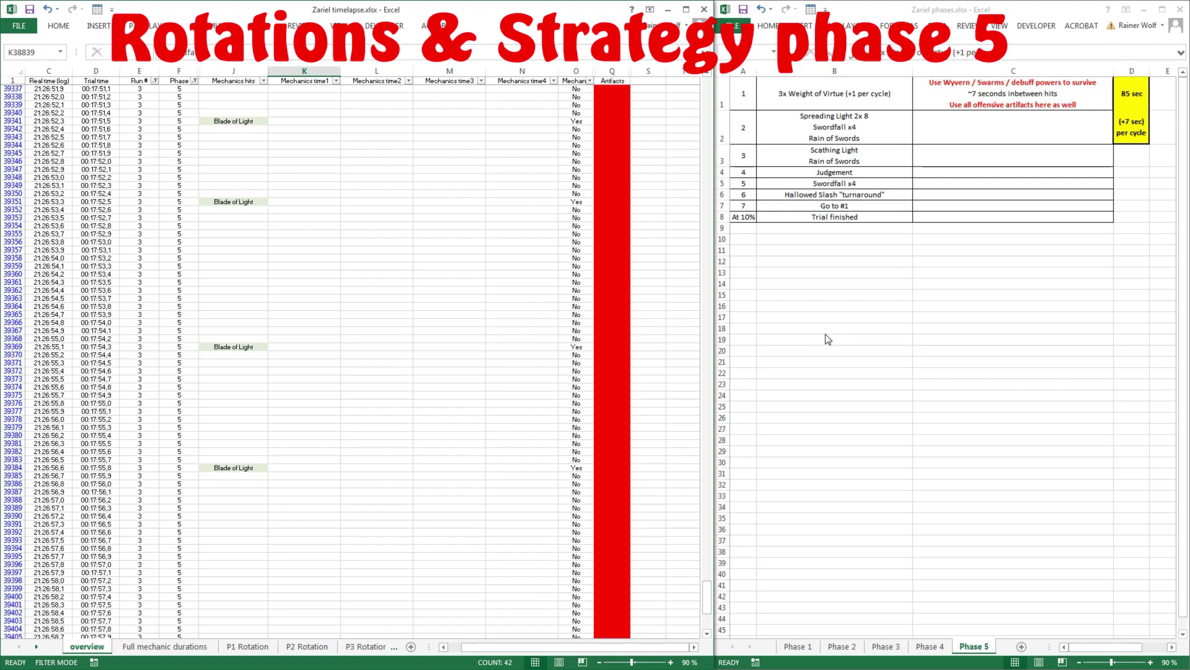
pyautogui.hotkey('alt', 'Tab')
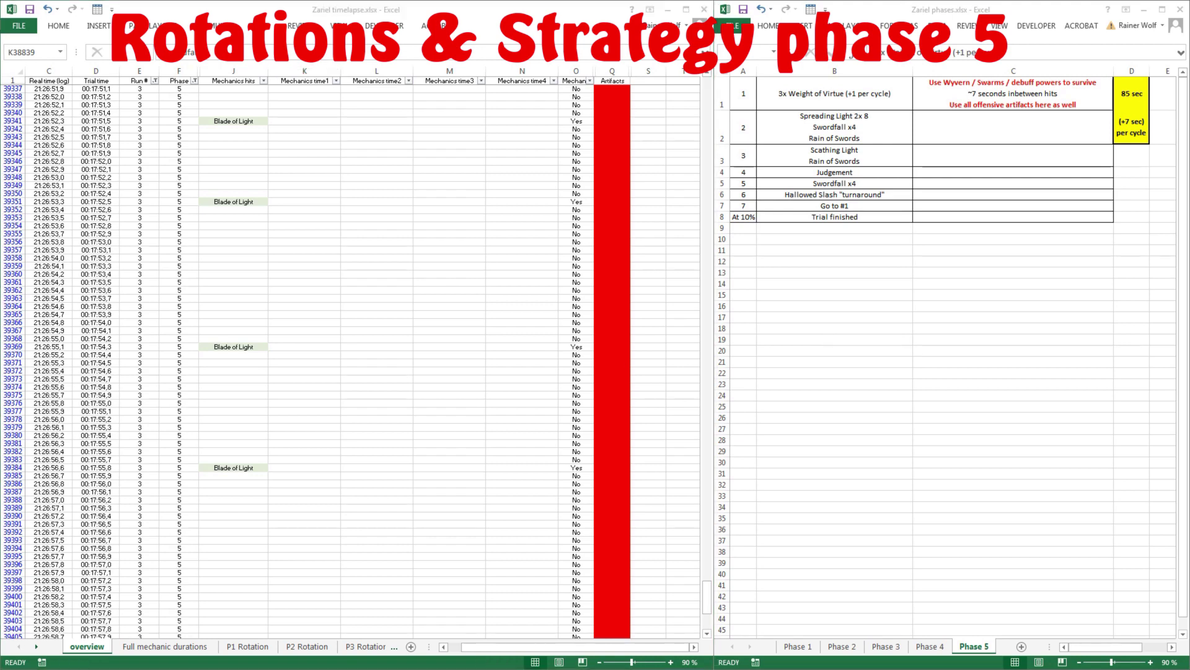